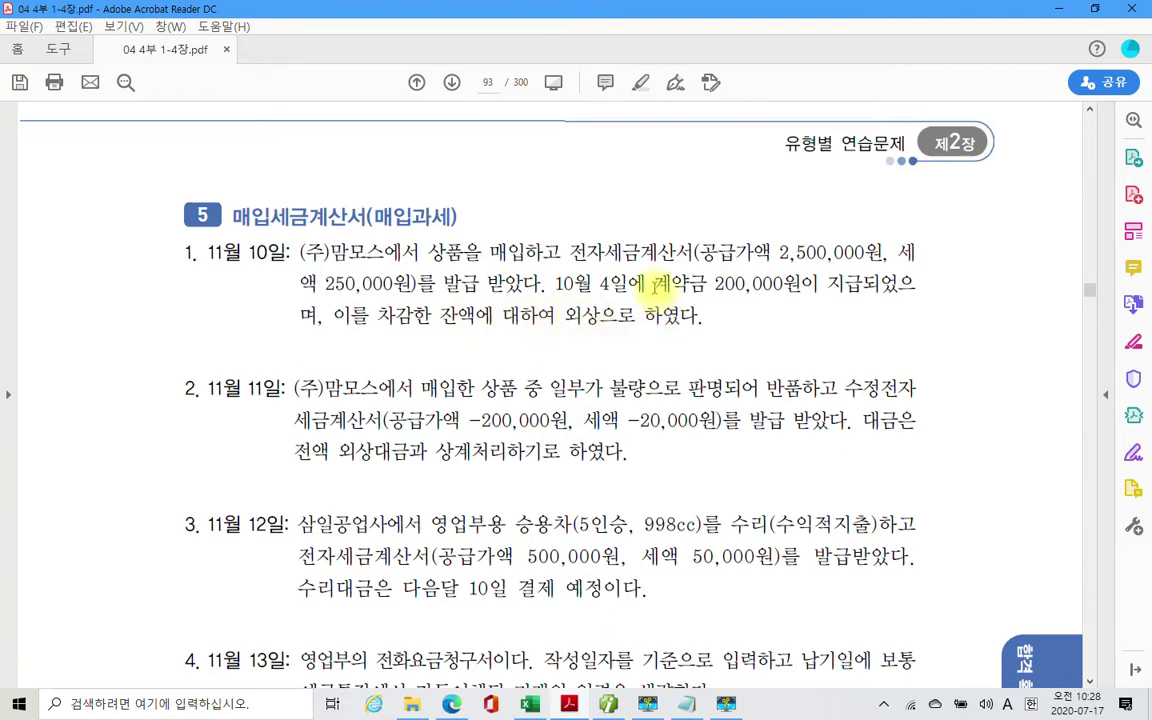
Step: Highlight the text "계약금 200,000원이 지급되었으" in problem 1 of the exercise PDF
{"action": "left_click_drag", "start_coordinate": [656, 285], "coordinate": [843, 285]}
{"action": "right_click", "coordinate": [763, 279]}
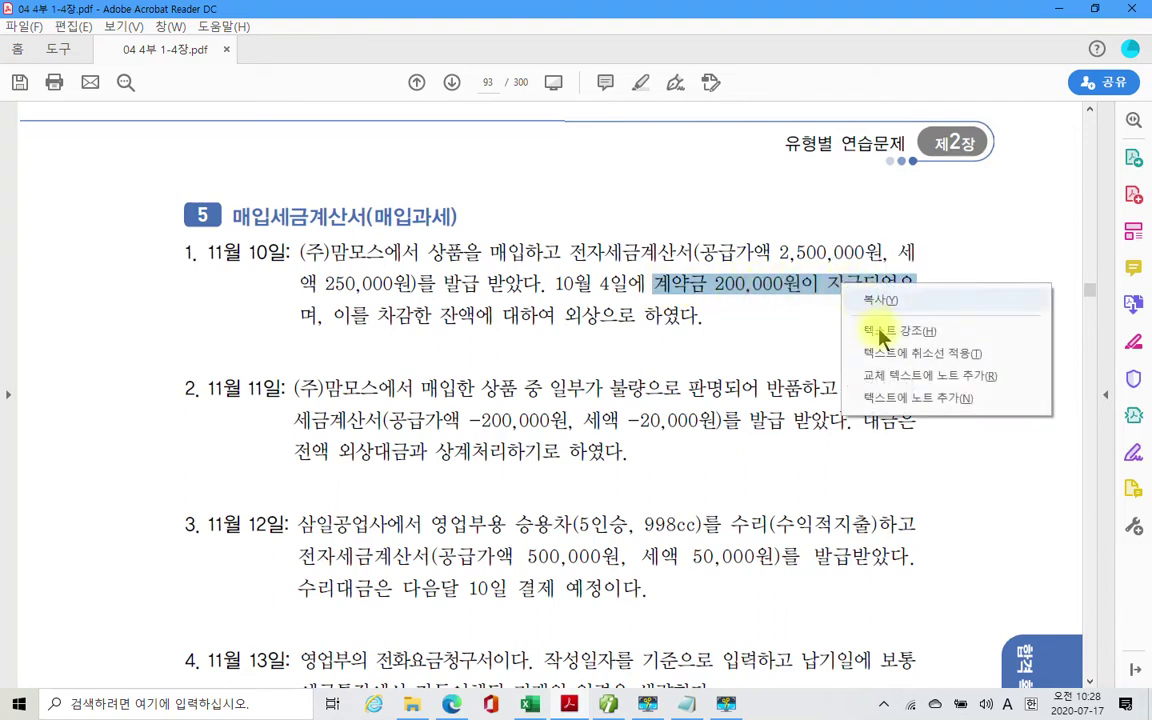
{"action": "left_click", "coordinate": [830, 298]}
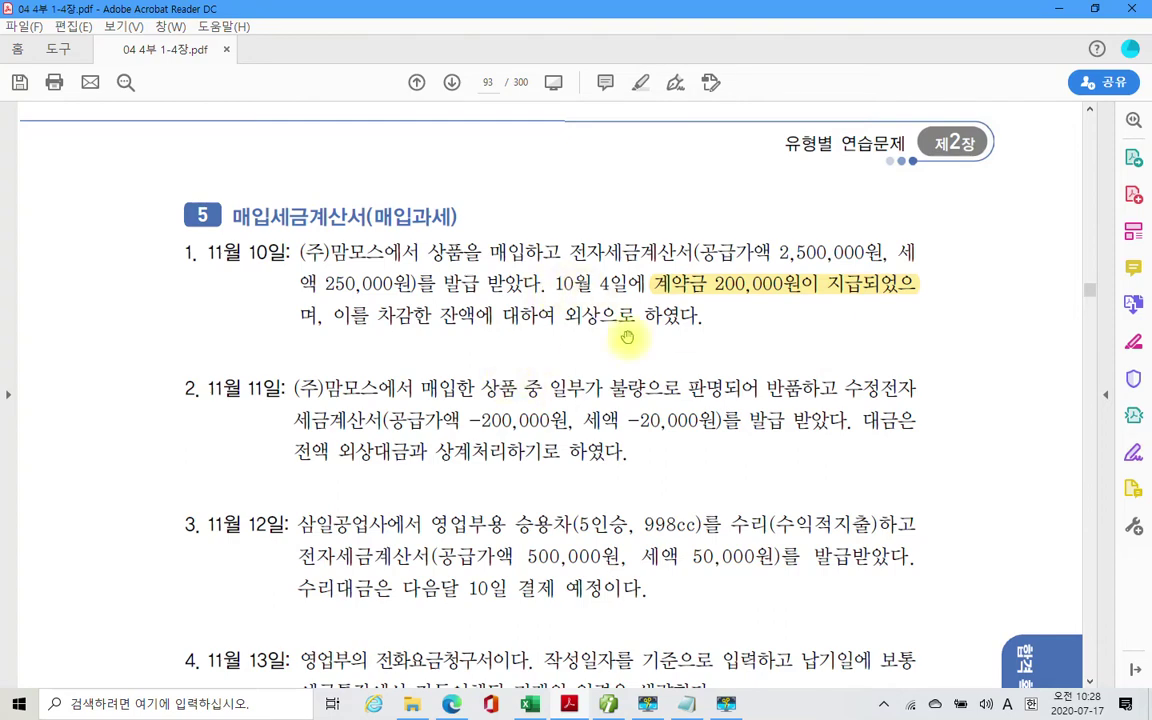
Step: Switch to the accounting program and look up the October 4 entries in 일반전표입력, selecting the 선급금 voucher for (주)맘모스
{"action": "key", "text": "alt+Tab"}
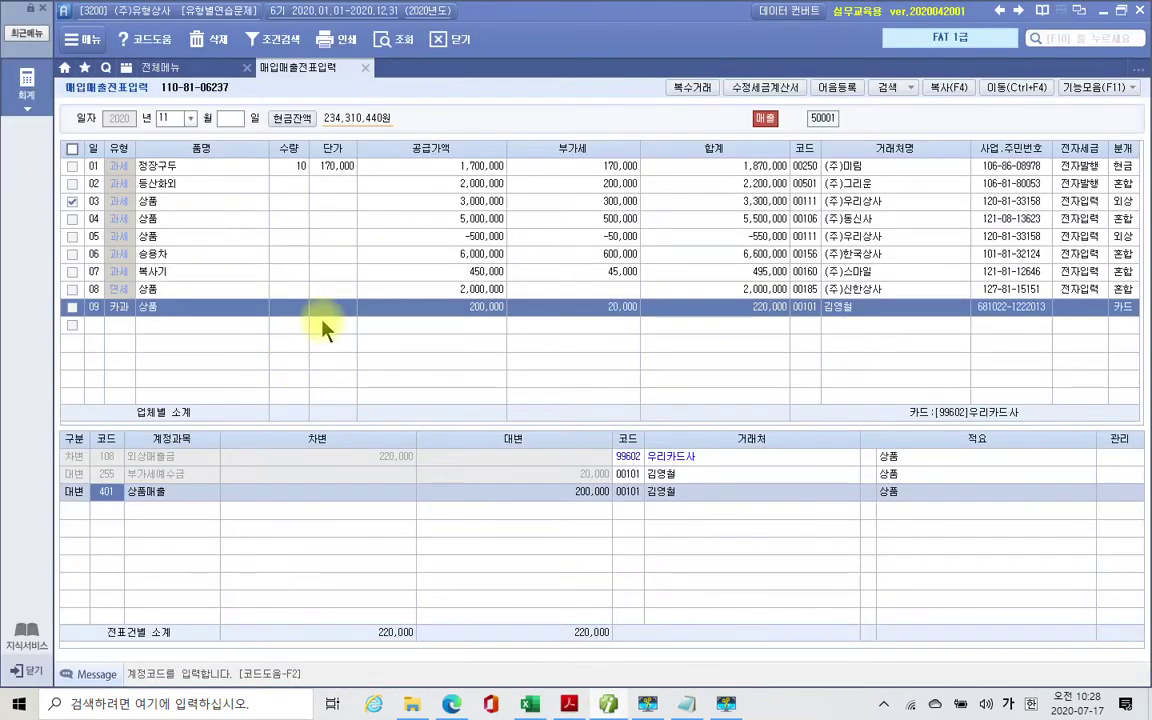
{"action": "left_click", "coordinate": [160, 67]}
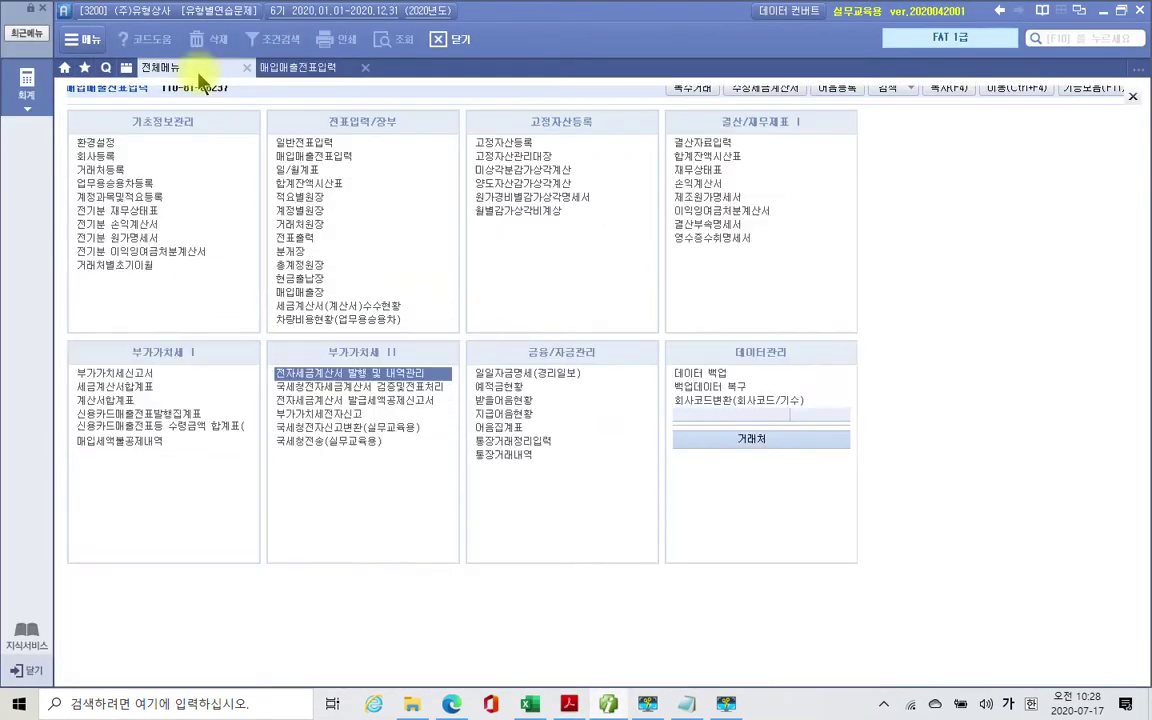
{"action": "left_click", "coordinate": [305, 144]}
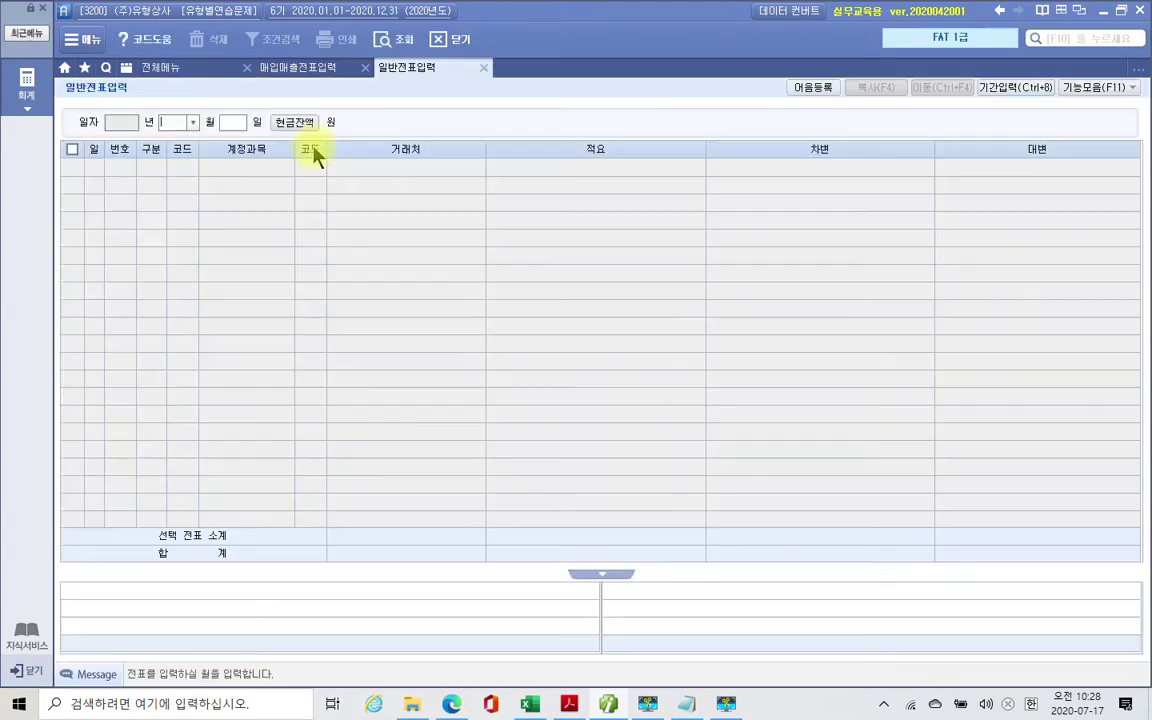
{"action": "type", "text": "10"}
{"action": "key", "text": "Return"}
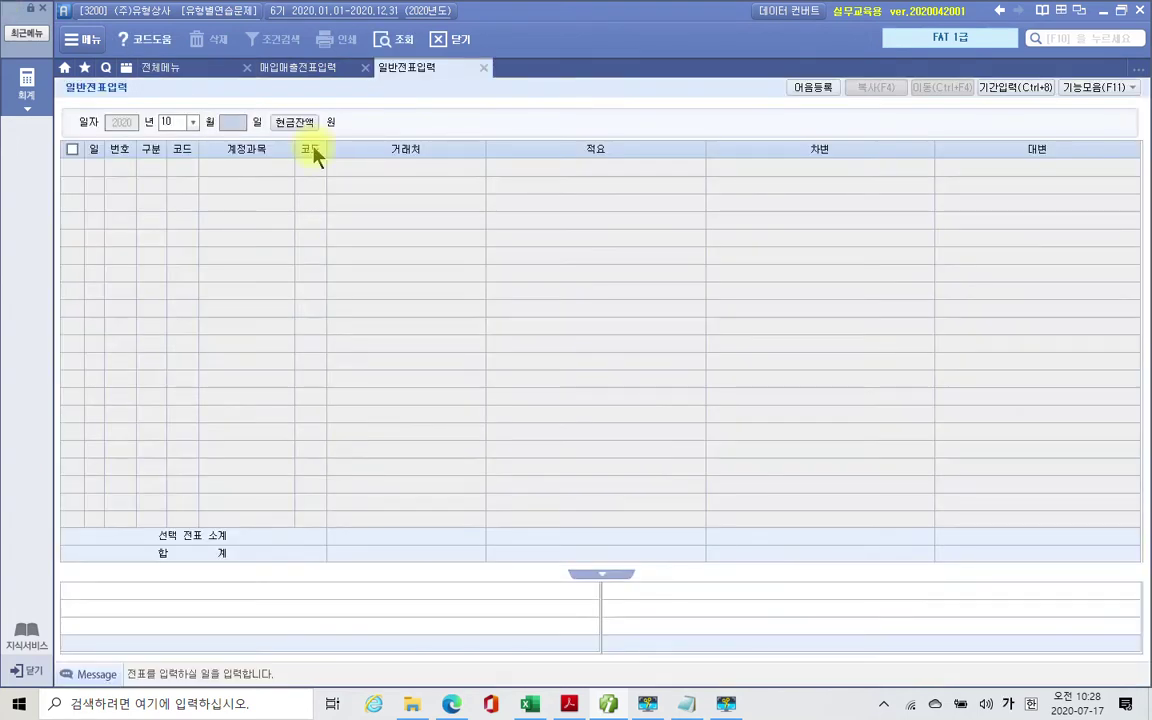
{"action": "type", "text": "4"}
{"action": "key", "text": "Return"}
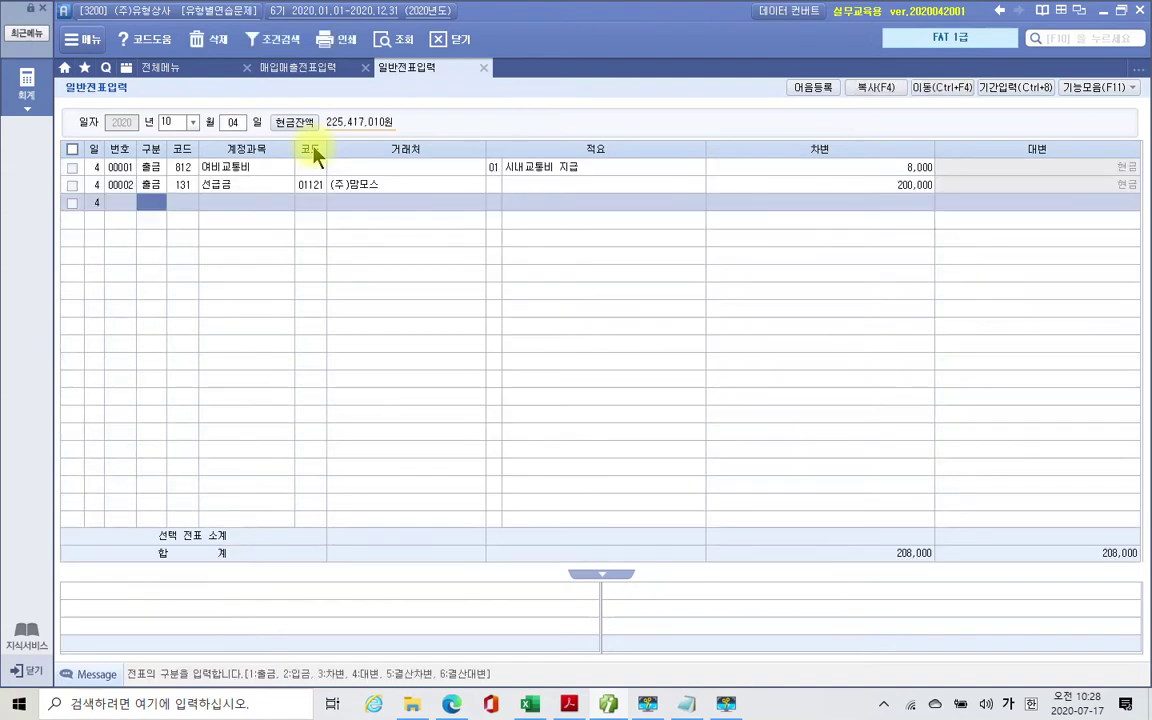
{"action": "left_click", "coordinate": [185, 186]}
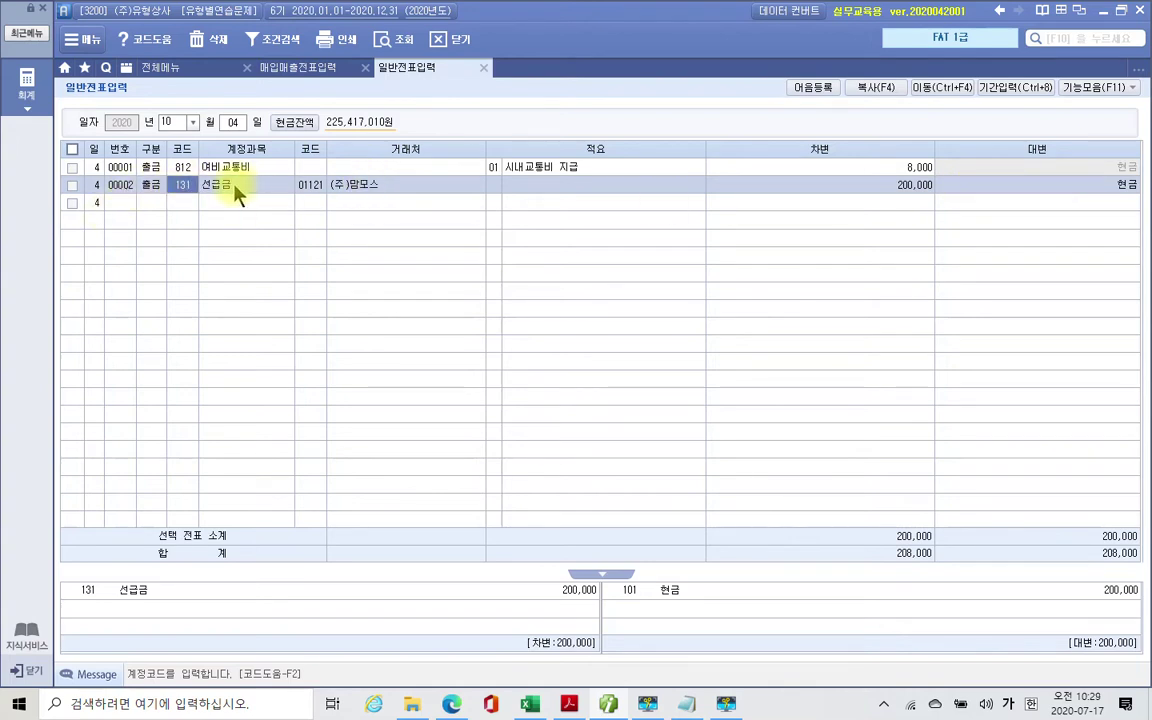
Step: In 매입매출전표입력, start a November 10 purchase voucher with type 51 과세, item 상품 and supply value 2,500,000
{"action": "left_click", "coordinate": [309, 73]}
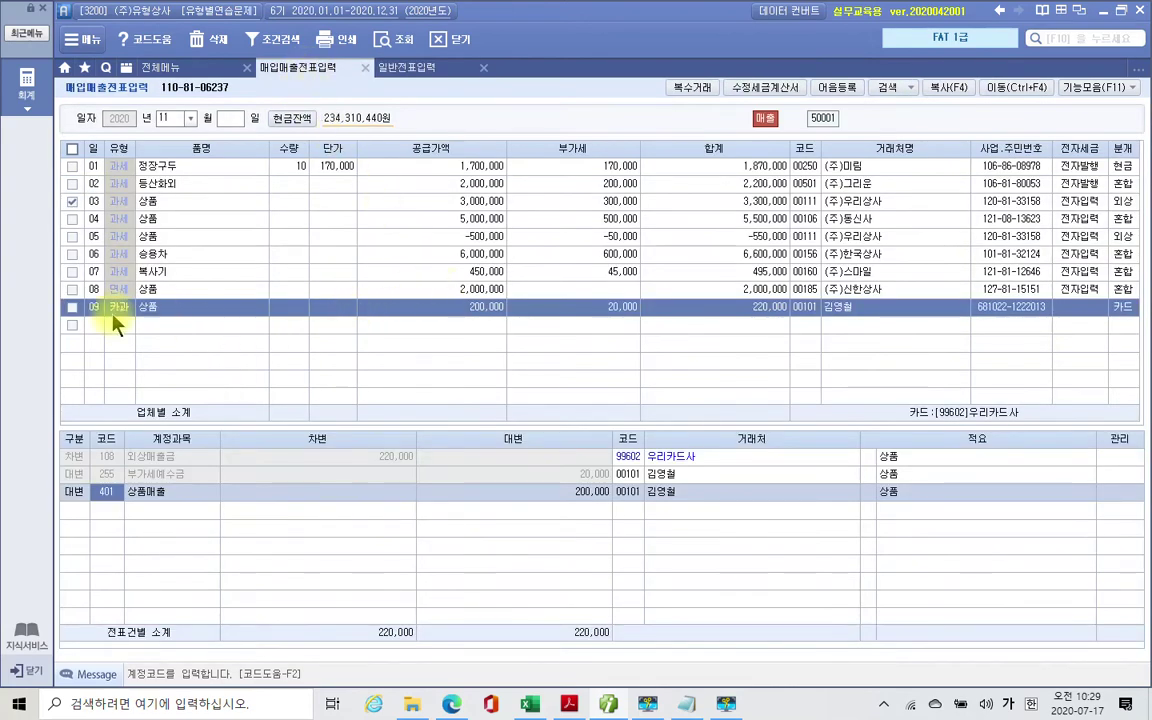
{"action": "left_click", "coordinate": [96, 326]}
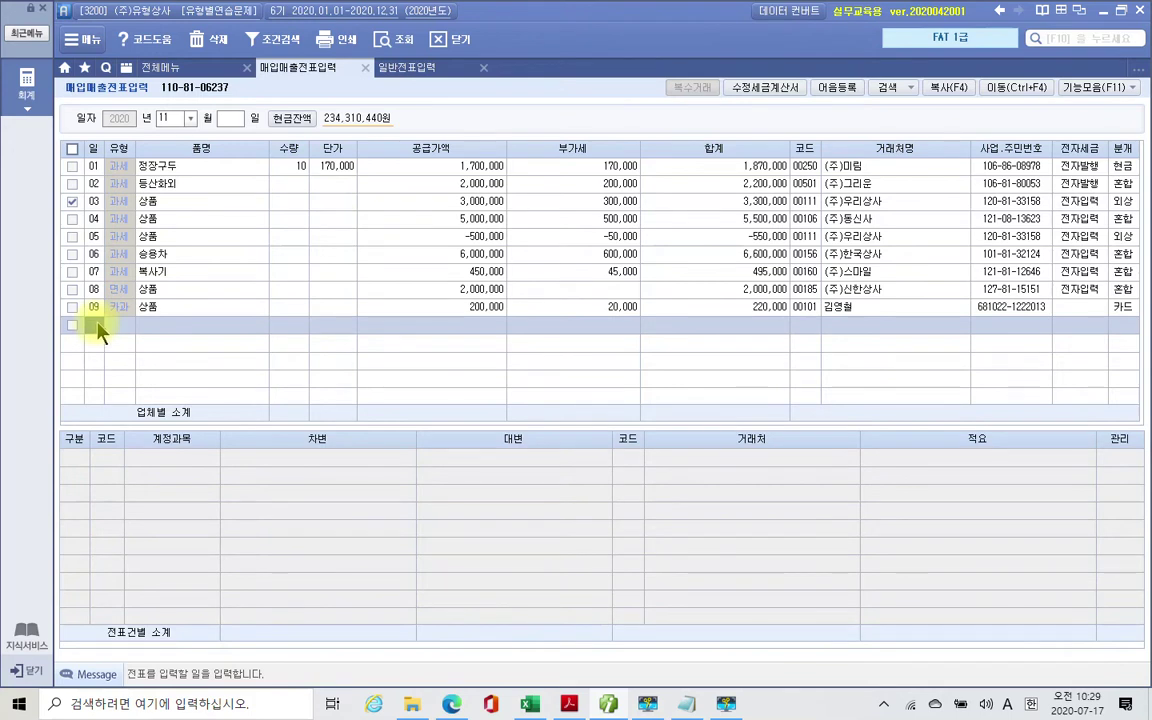
{"action": "type", "text": "10"}
{"action": "key", "text": "Return"}
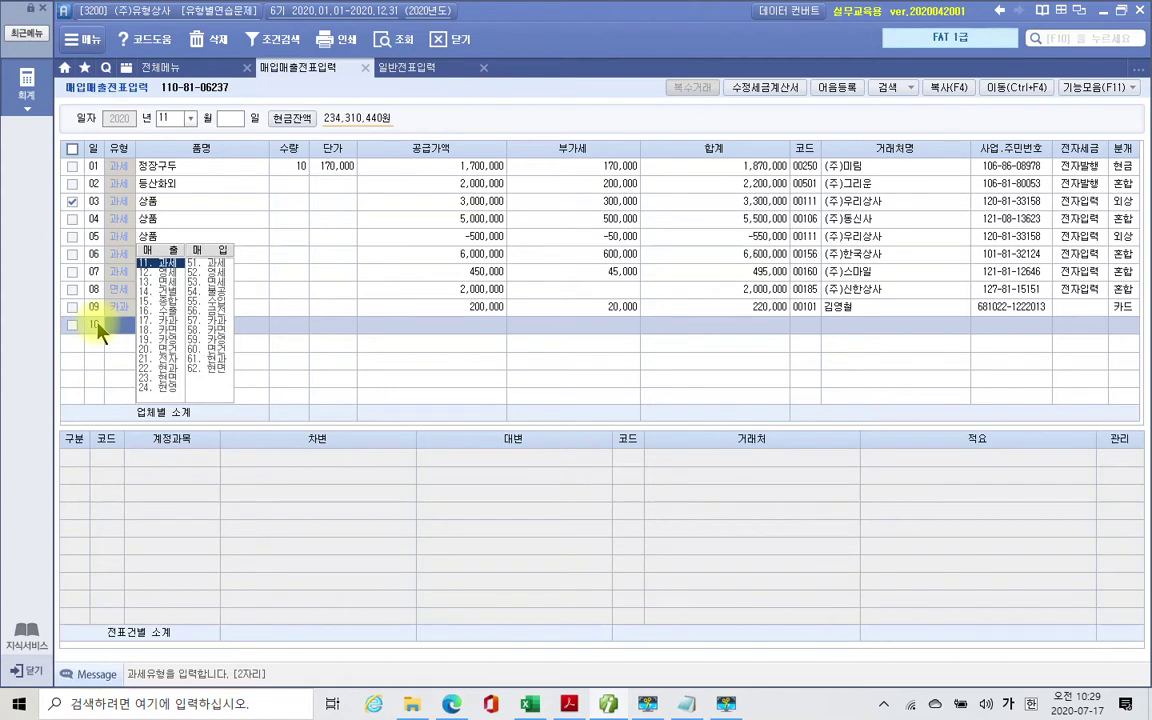
{"action": "key", "text": "Return"}
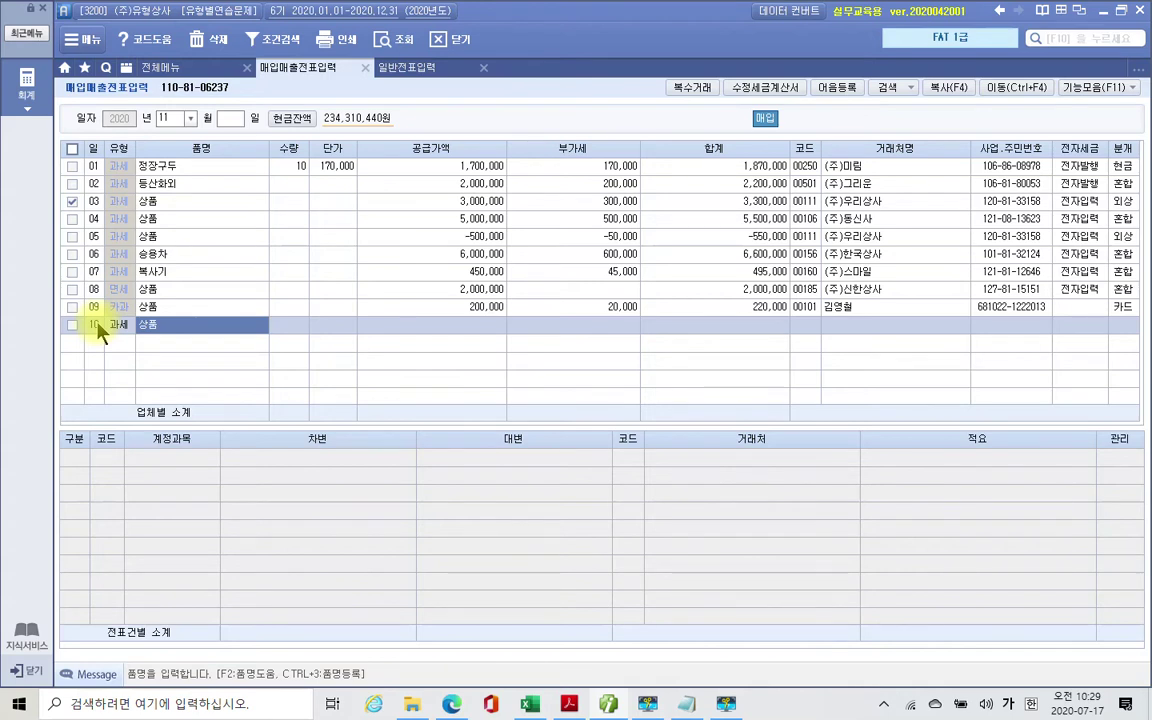
{"action": "key", "text": "Return"}
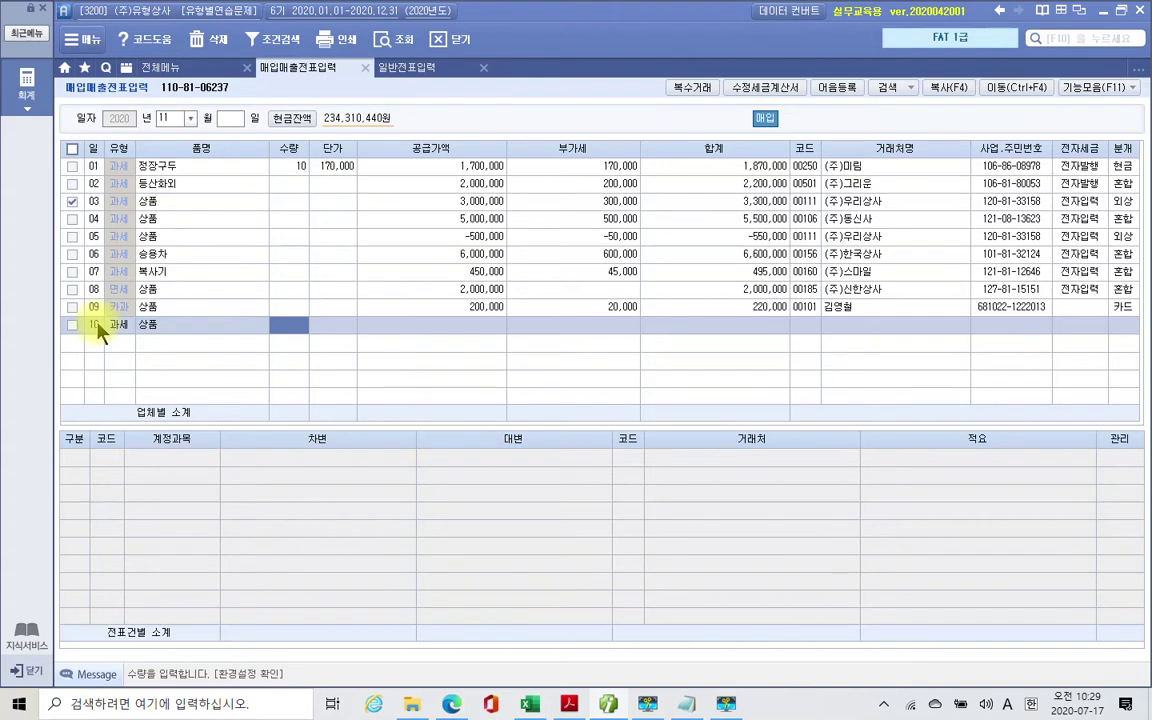
{"action": "key", "text": "Return"}
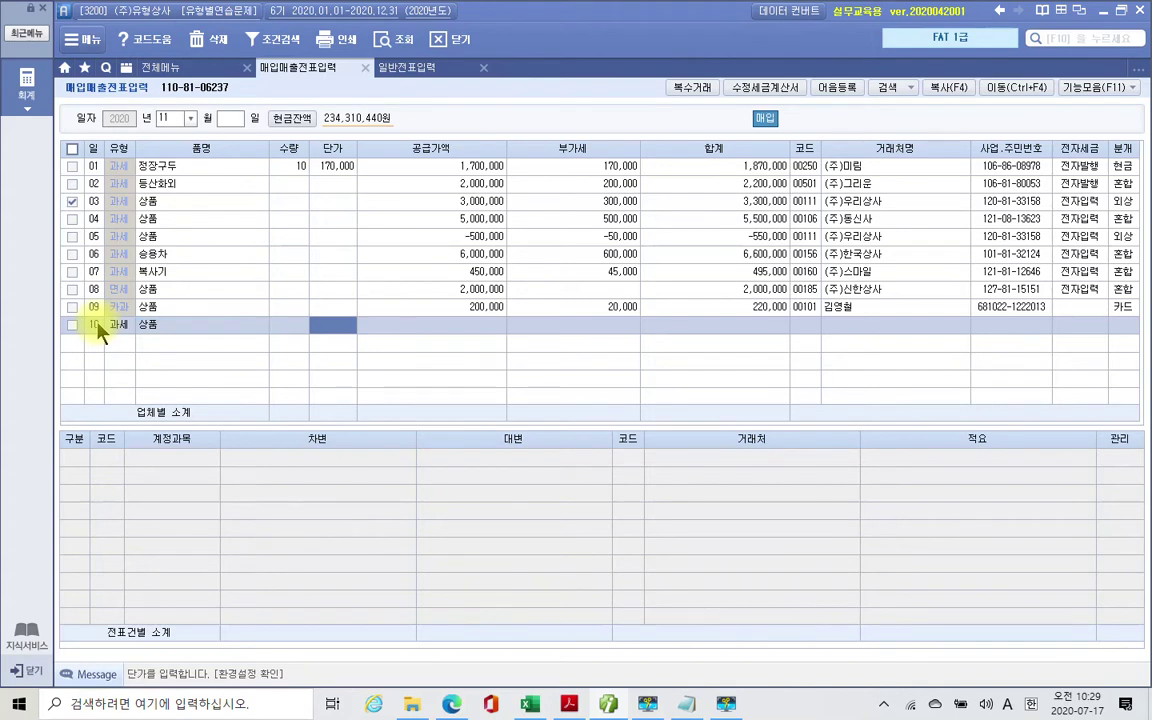
{"action": "key", "text": "Return"}
{"action": "type", "text": "2500000"}
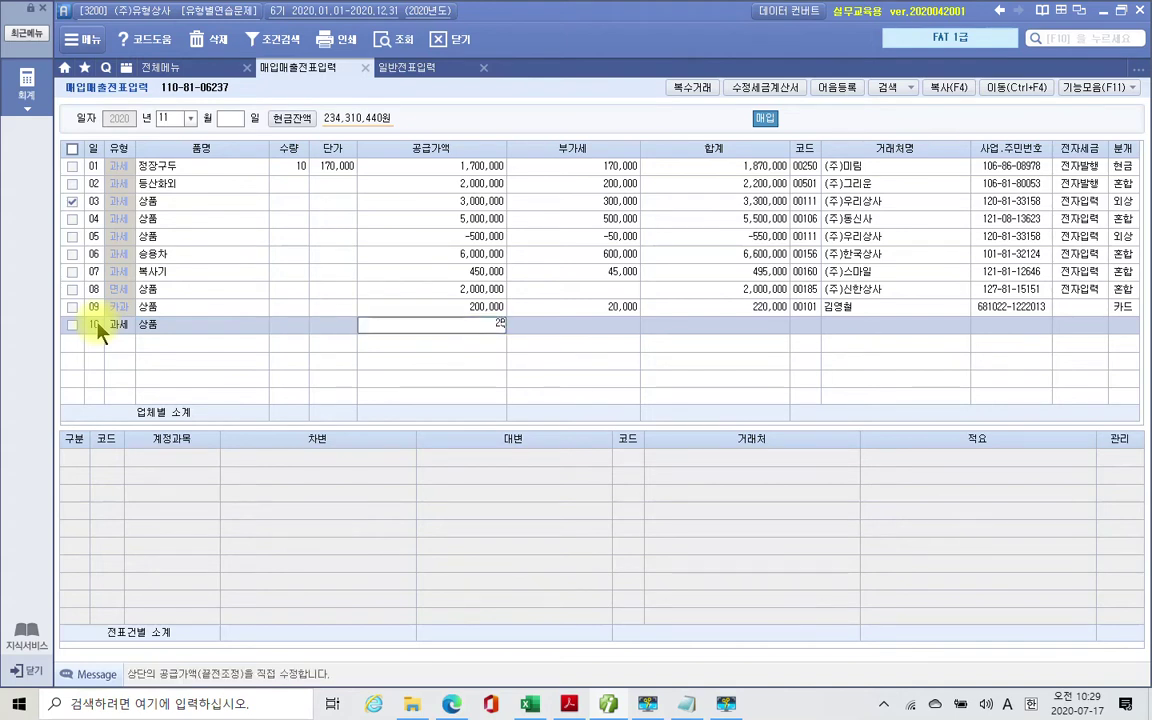
{"action": "key", "text": "Return"}
{"action": "key", "text": "Return"}
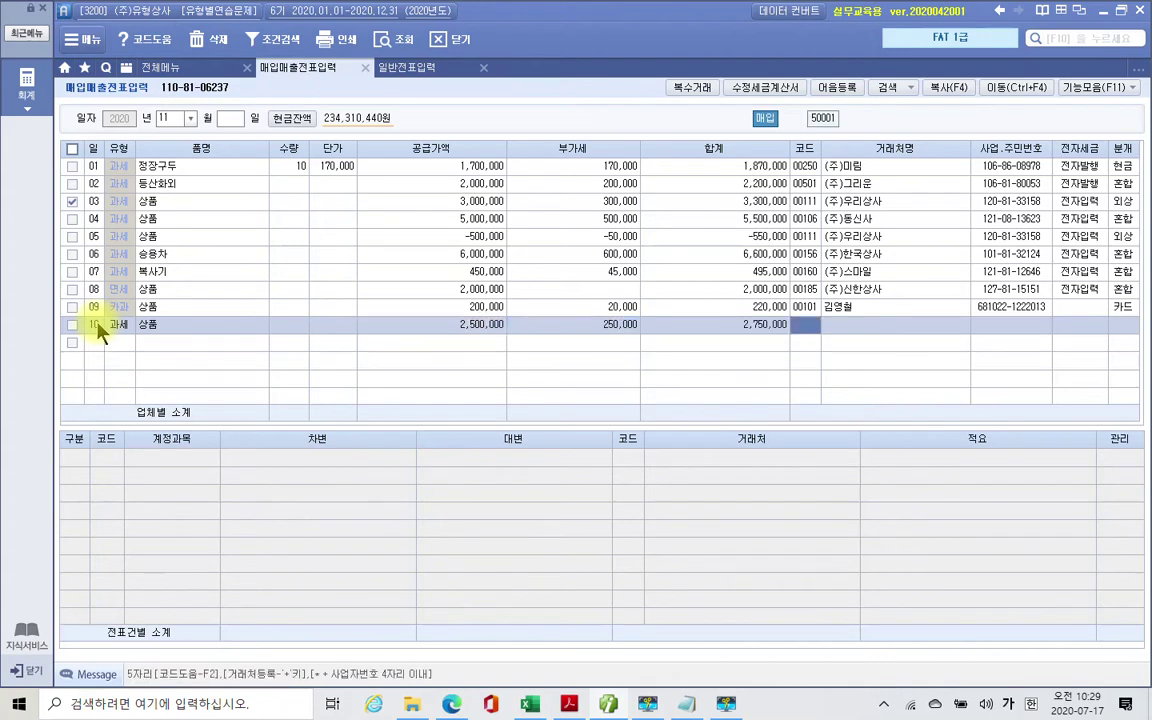
Step: Set the November 10 voucher's trading partner to (주)맘모스, mark it 전자입력 and choose 혼합 as its journal type
{"action": "type", "text": "말모"}
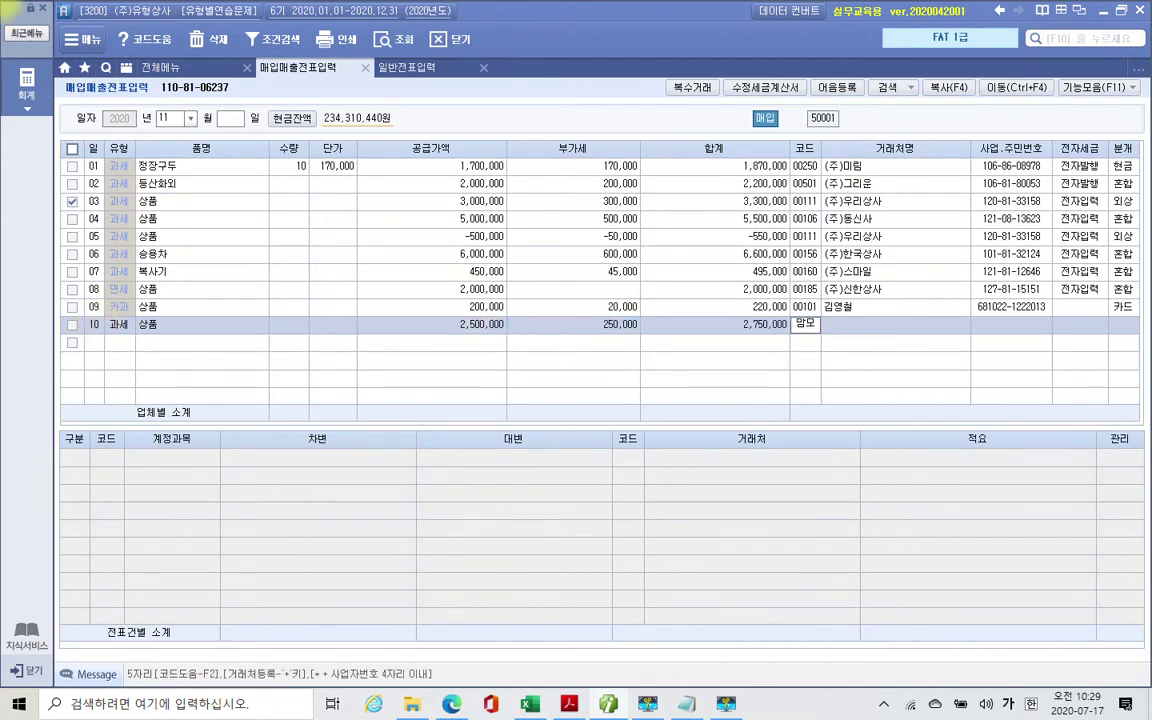
{"action": "key", "text": "Return"}
{"action": "key", "text": "Return"}
{"action": "key", "text": "Return"}
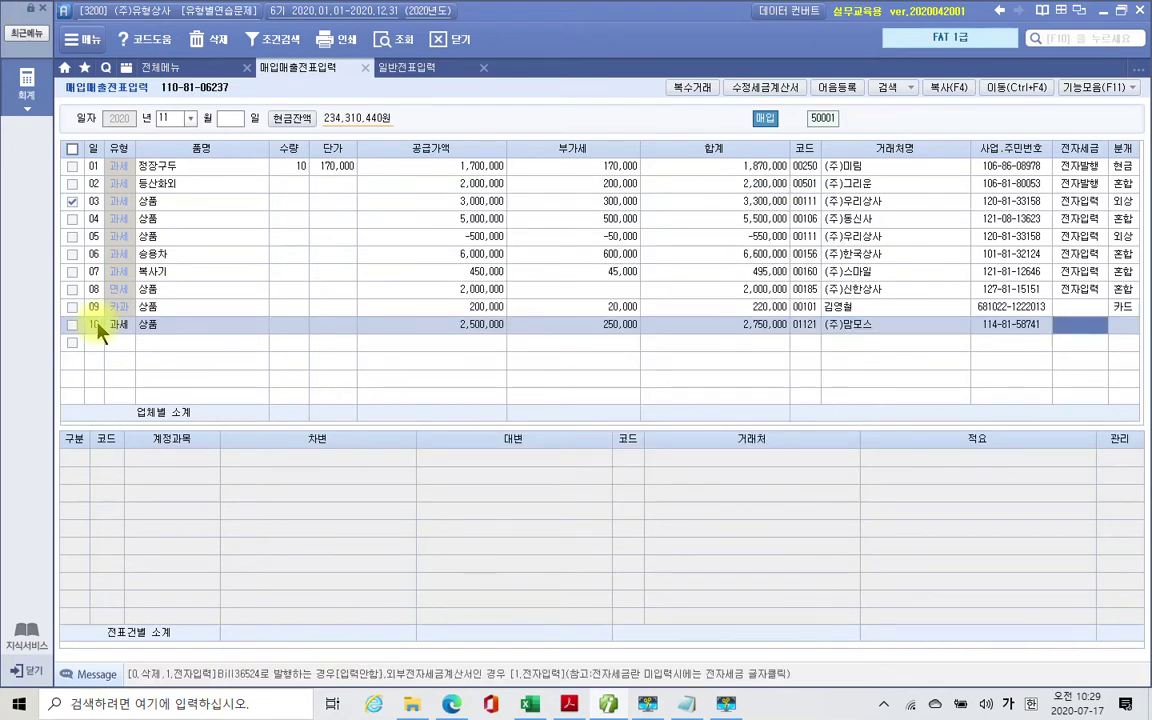
{"action": "type", "text": "1"}
{"action": "key", "text": "Return"}
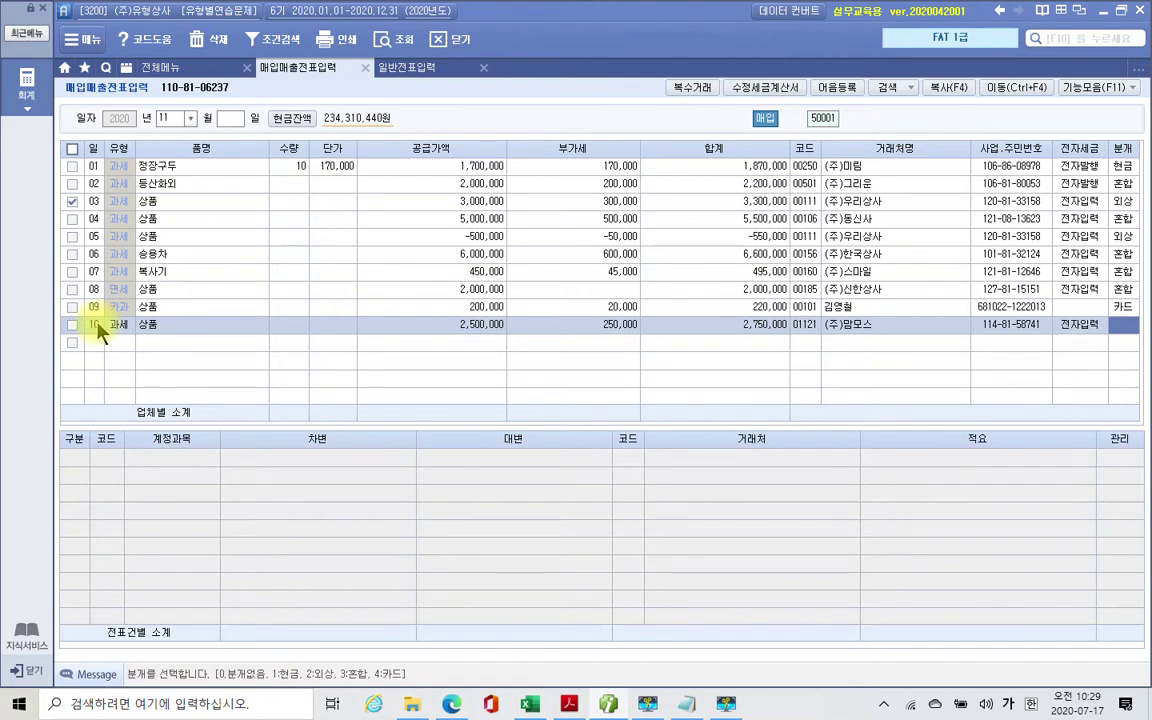
{"action": "type", "text": "3"}
{"action": "key", "text": "Return"}
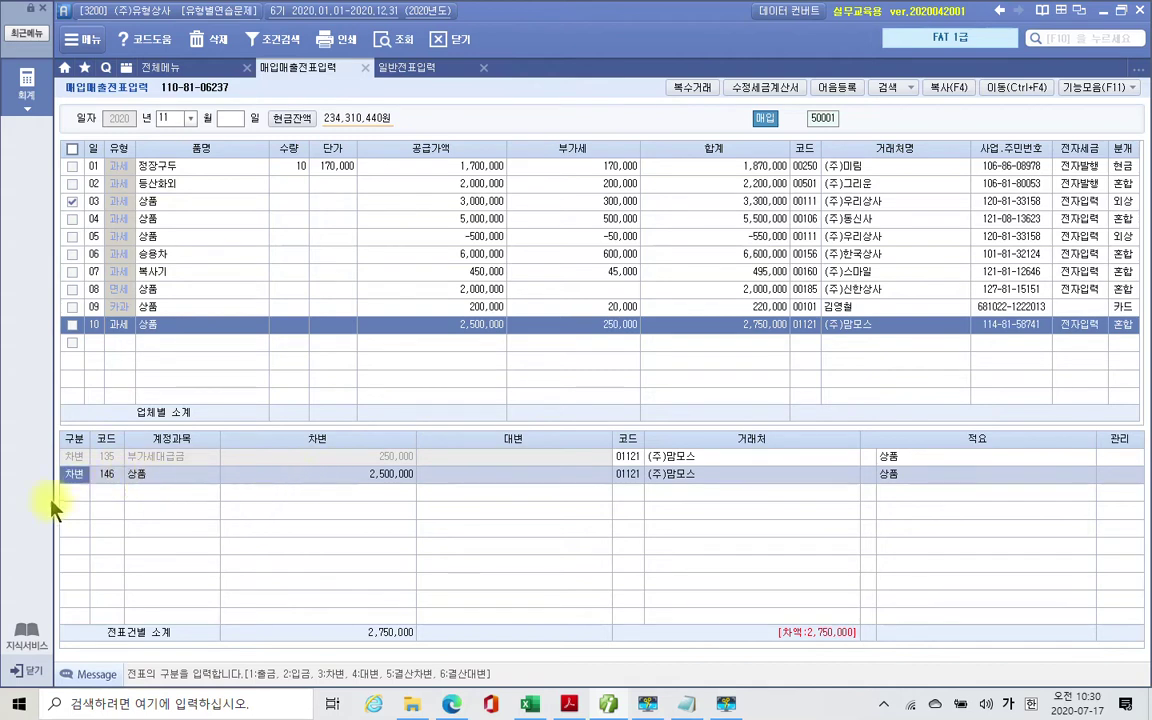
Step: Add a credit (대변) line for account 131 선급금 with the amount 200,000 to the November 10 journal entry
{"action": "left_click", "coordinate": [78, 491]}
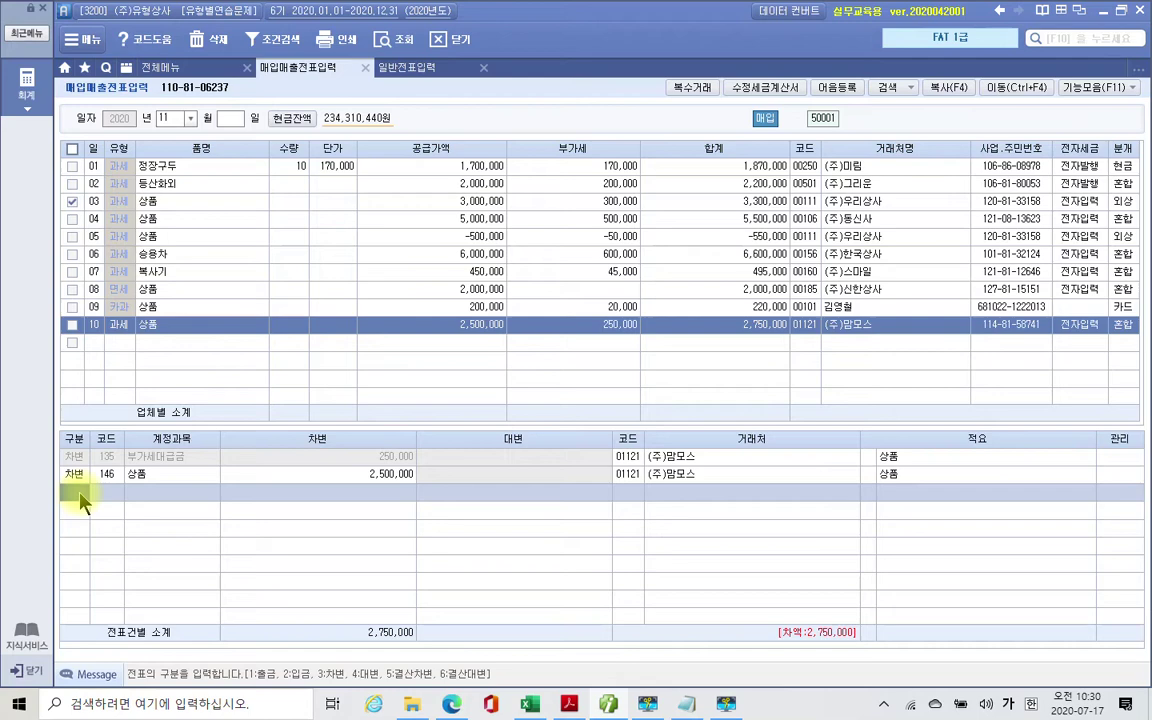
{"action": "type", "text": "4"}
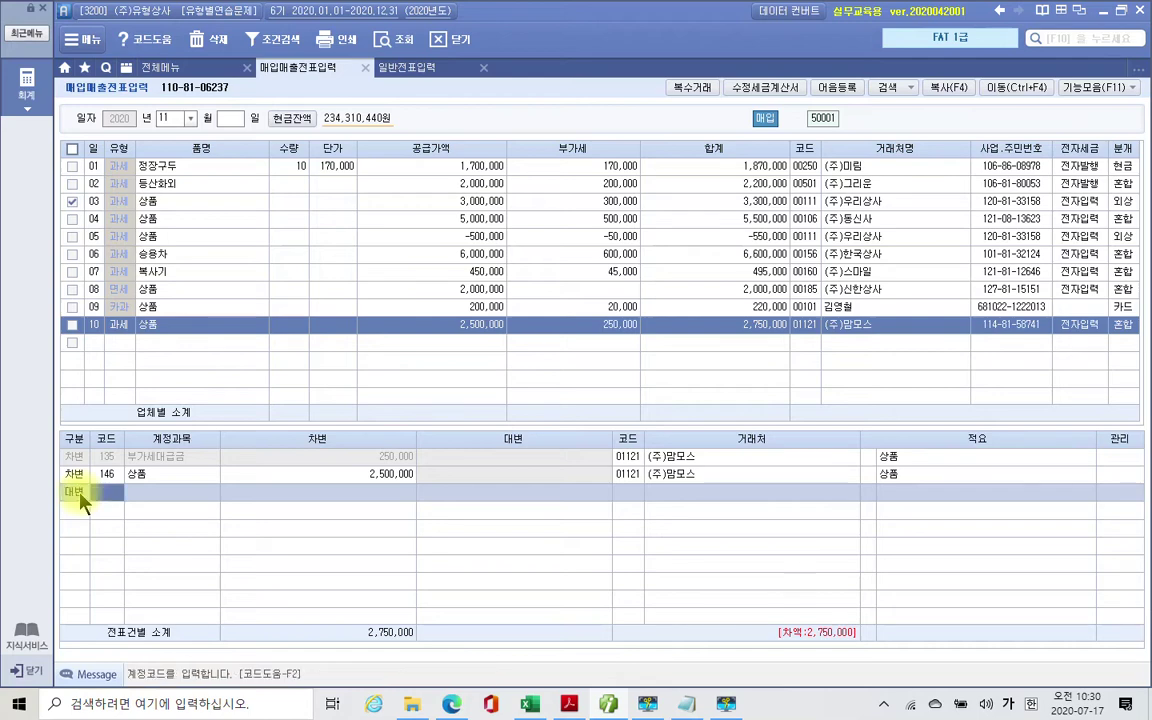
{"action": "type", "text": "선급"}
{"action": "key", "text": "Return"}
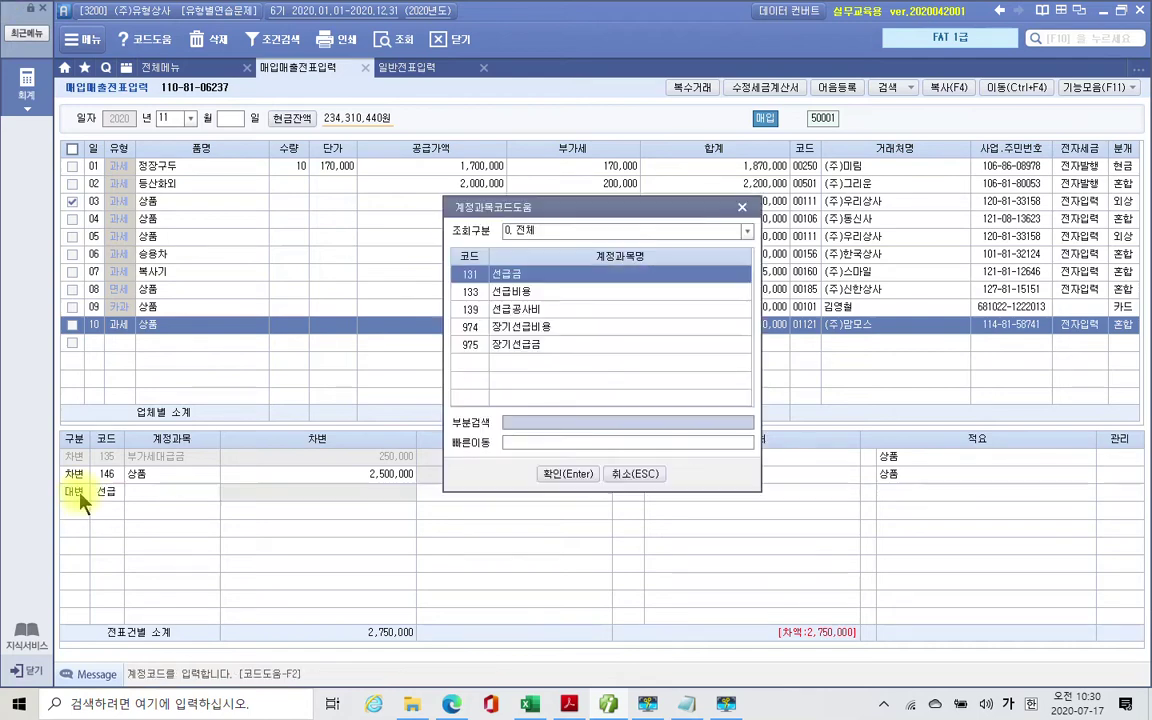
{"action": "key", "text": "Return"}
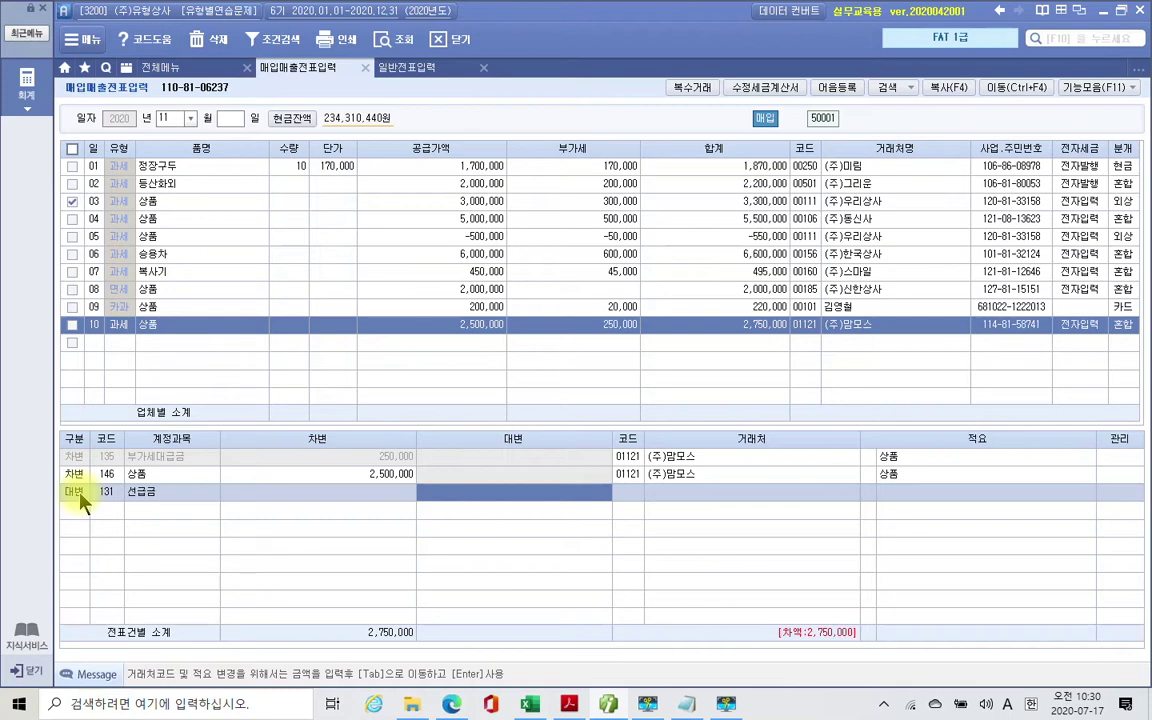
{"action": "type", "text": "2"}
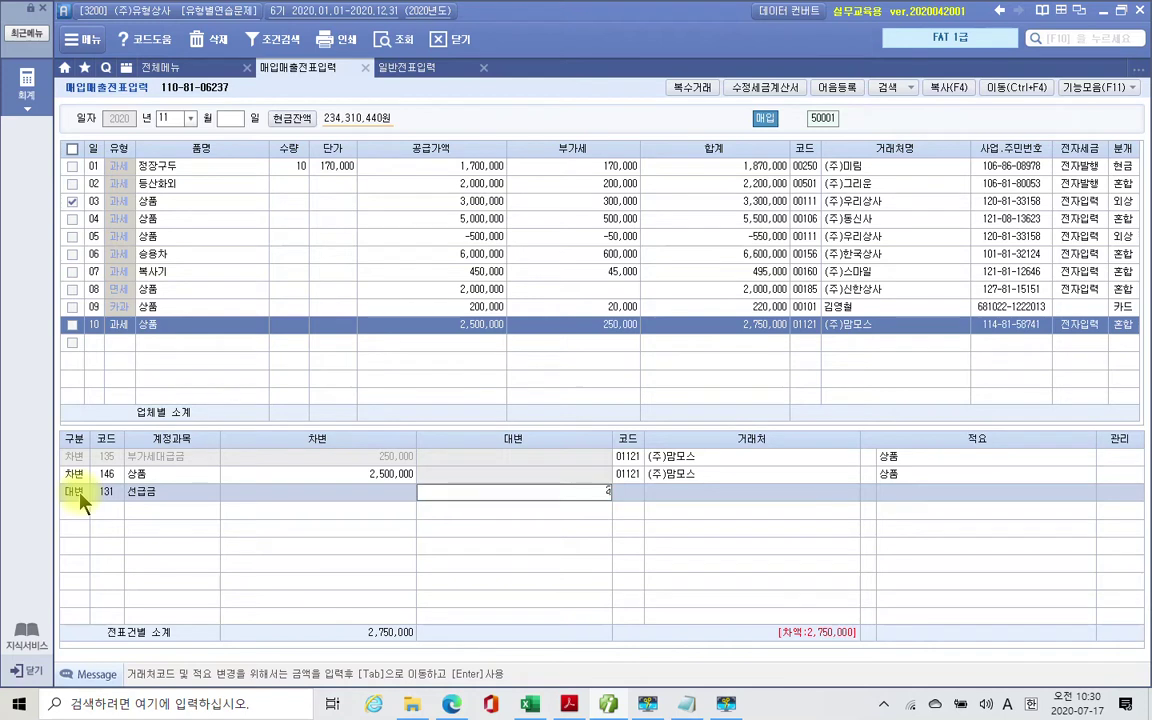
{"action": "type", "text": "00,000"}
{"action": "key", "text": "Return"}
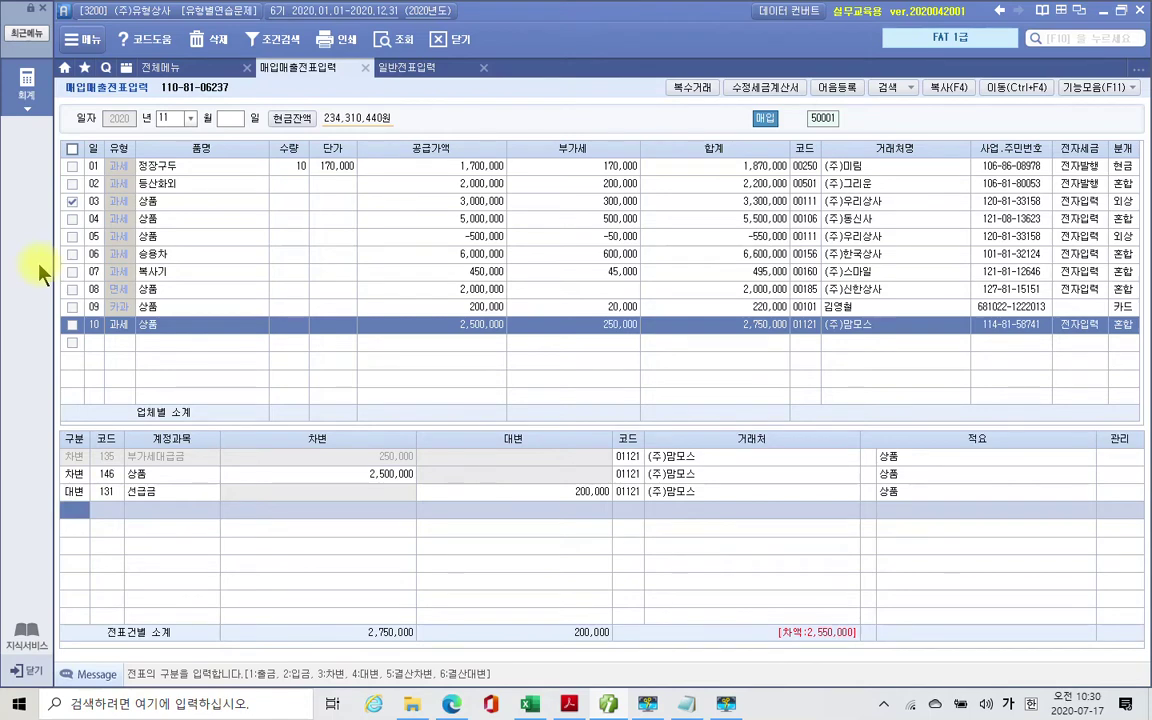
Step: Add a credit (대변) line for account 251 외상매입금 with the amount 2,550,000 to the November 10 journal entry
{"action": "type", "text": "4"}
{"action": "key", "text": "Return"}
{"action": "type", "text": "251"}
{"action": "key", "text": "Return"}
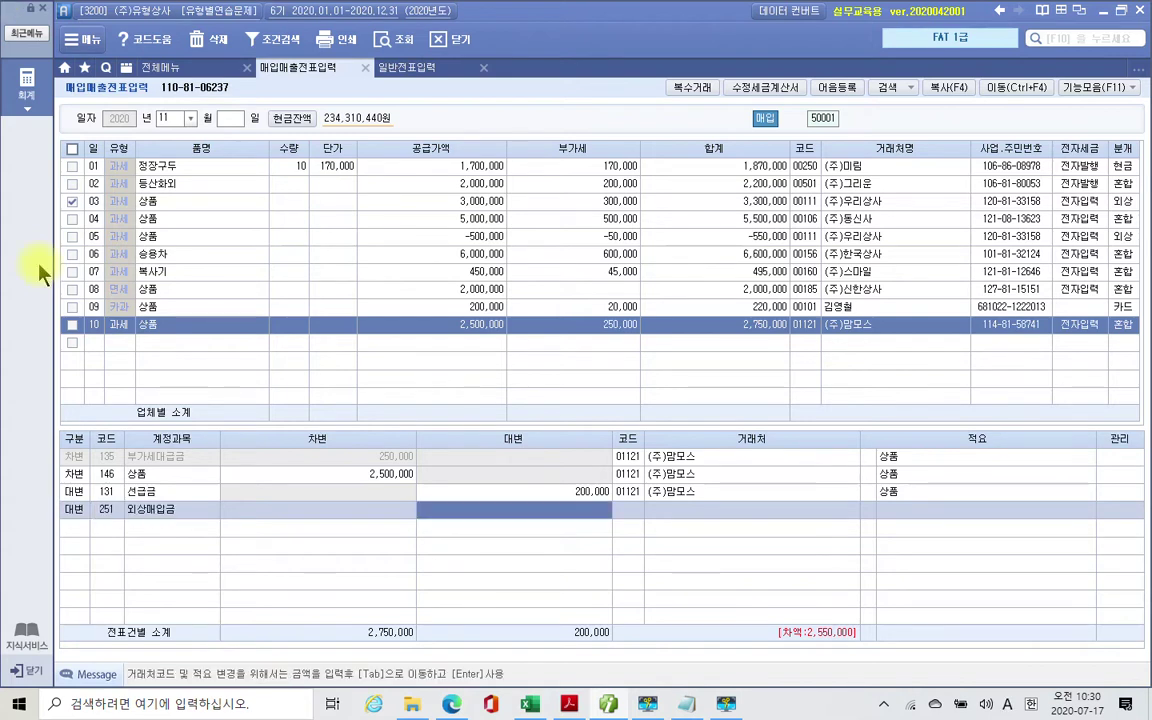
{"action": "type", "text": "2"}
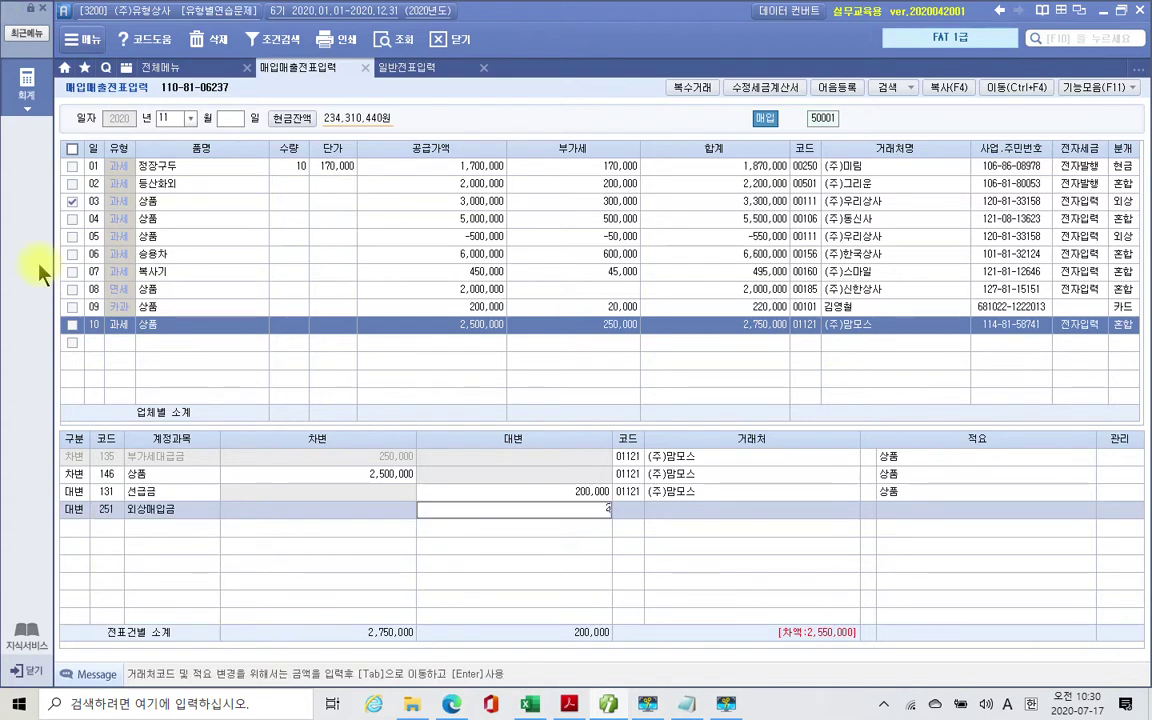
{"action": "type", "text": ",550,000"}
{"action": "key", "text": "Return"}
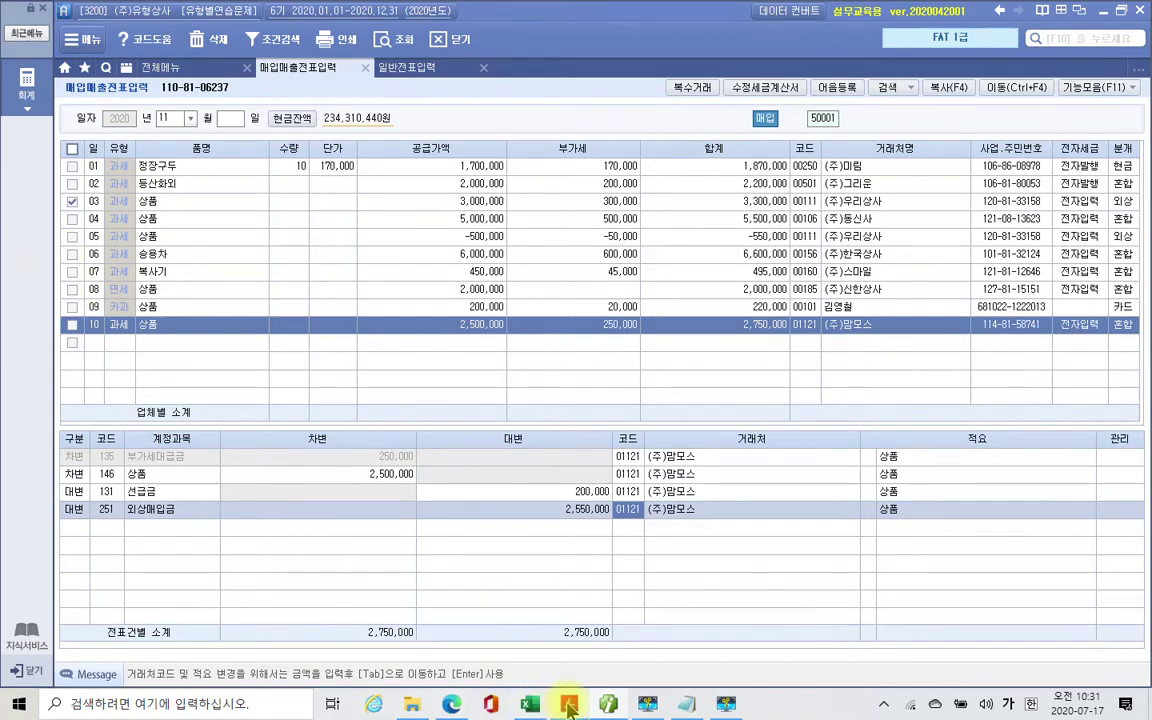
Step: Switch to the exercise PDF and highlight the text "외상대금과 상계처리하기로" in problem 2
{"action": "key", "text": "alt+Tab"}
{"action": "scroll", "coordinate": [385, 415], "scroll_direction": "down", "scroll_amount": 1}
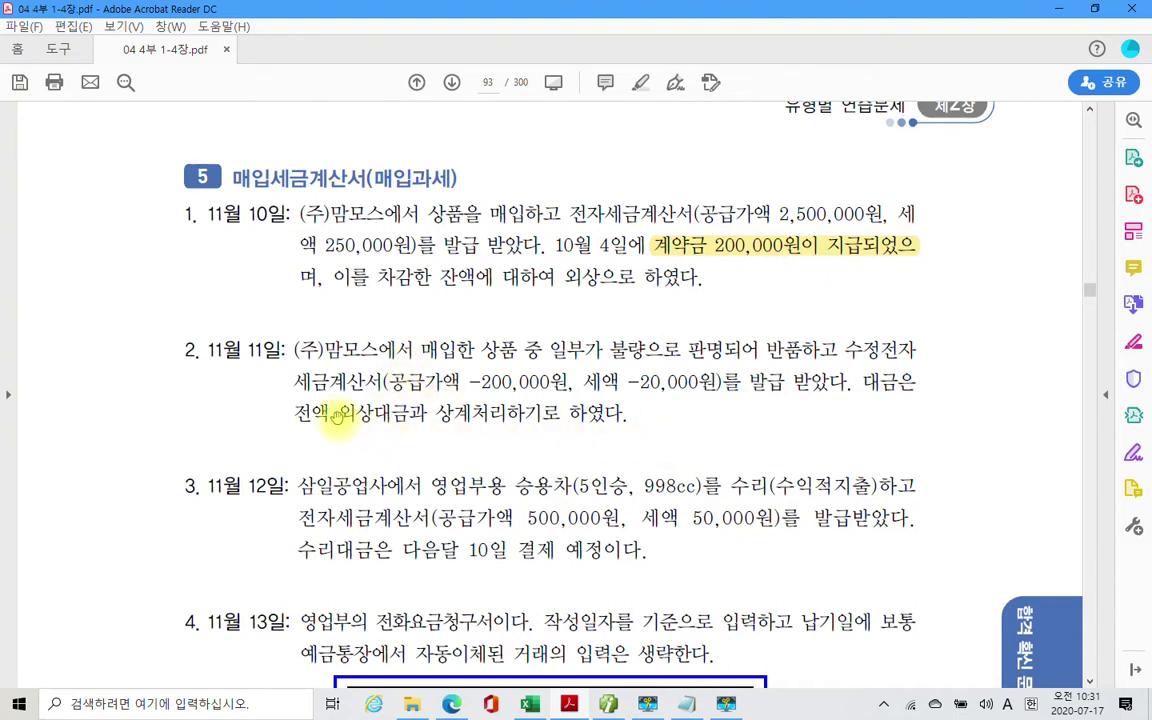
{"action": "left_click_drag", "start_coordinate": [338, 413], "coordinate": [519, 425]}
{"action": "right_click", "coordinate": [519, 425]}
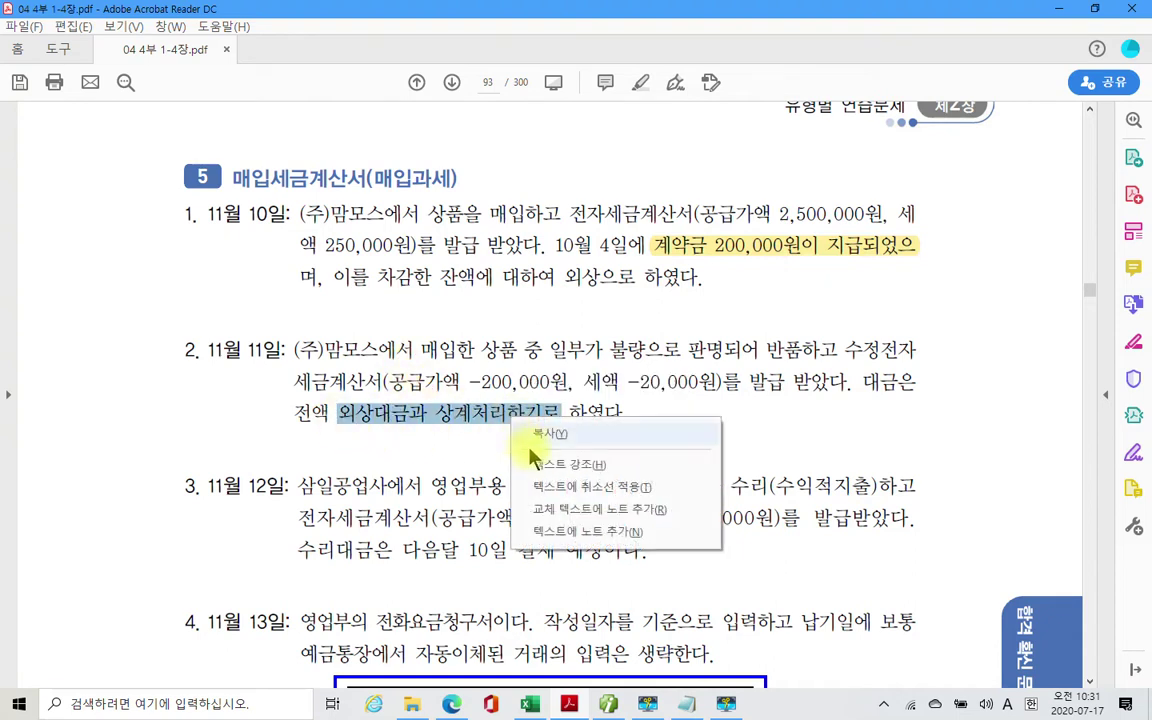
{"action": "left_click", "coordinate": [532, 458]}
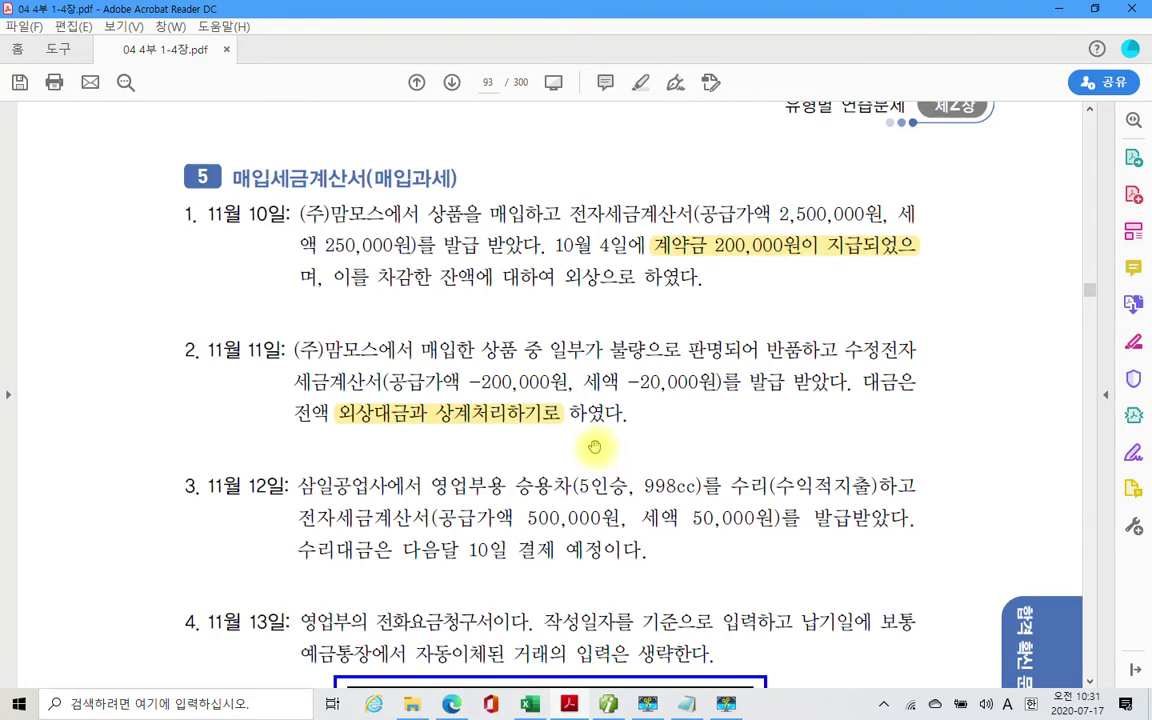
Step: Switch to 매입매출전표입력 and start a November 11 voucher of type 51 과세 for 상품 with a supply amount of -200,000
{"action": "left_click", "coordinate": [608, 704]}
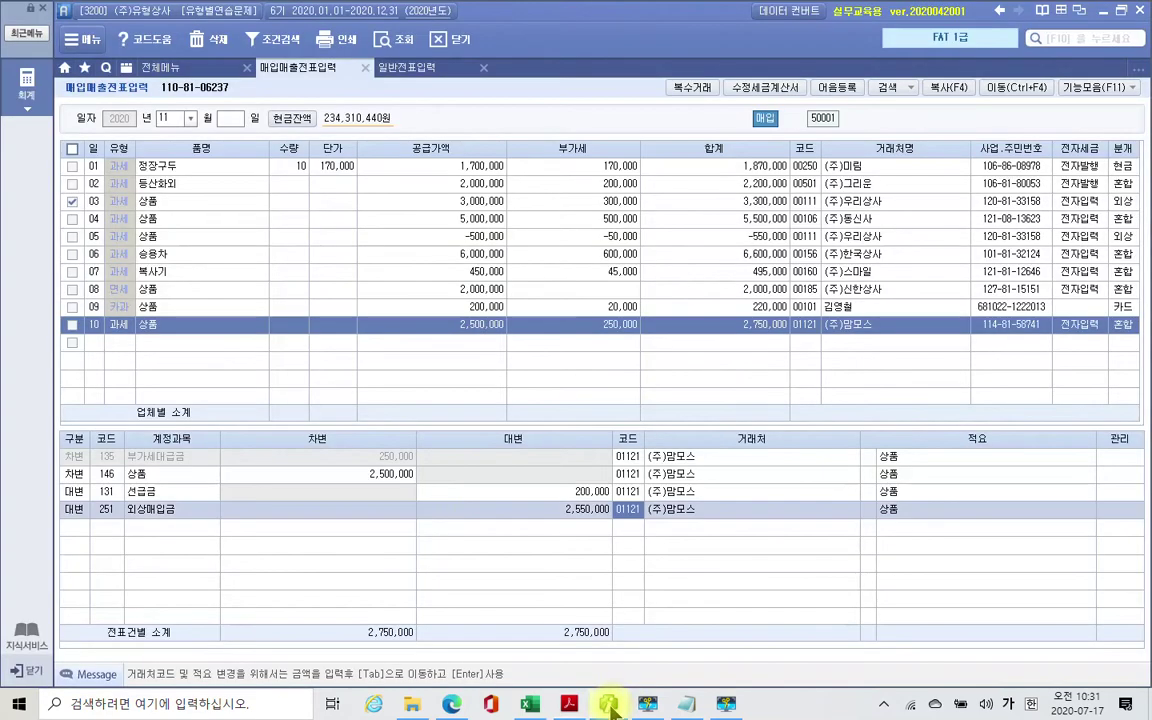
{"action": "left_click", "coordinate": [88, 342]}
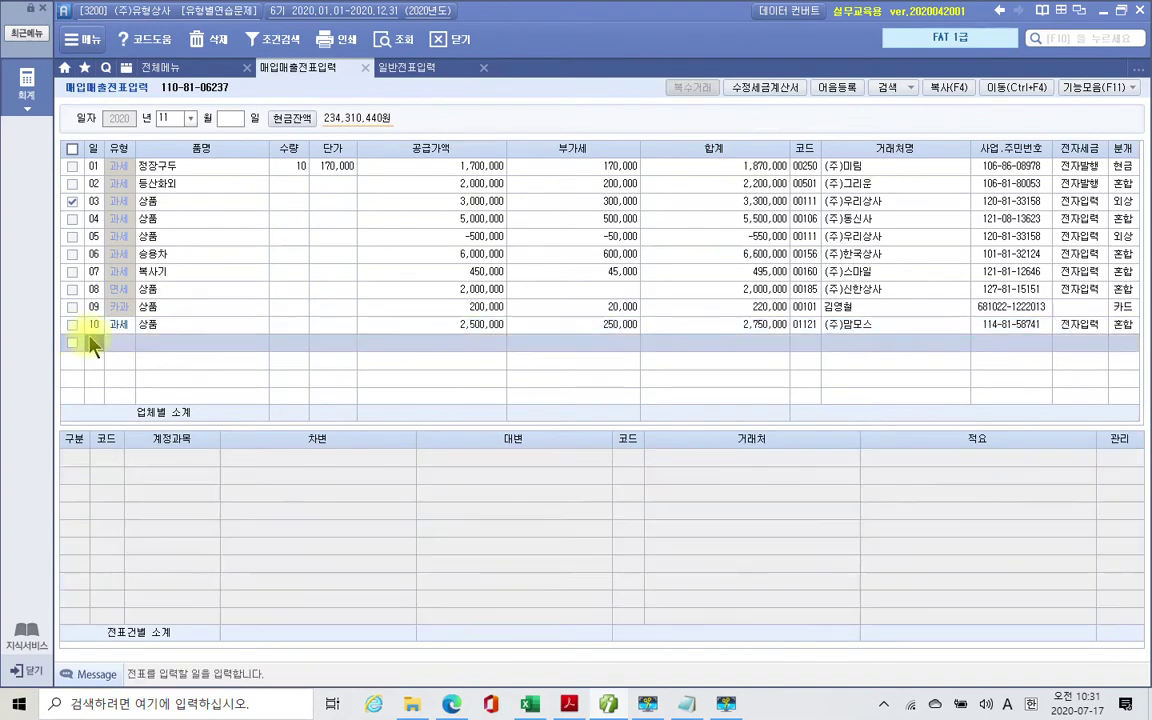
{"action": "key", "text": "Return"}
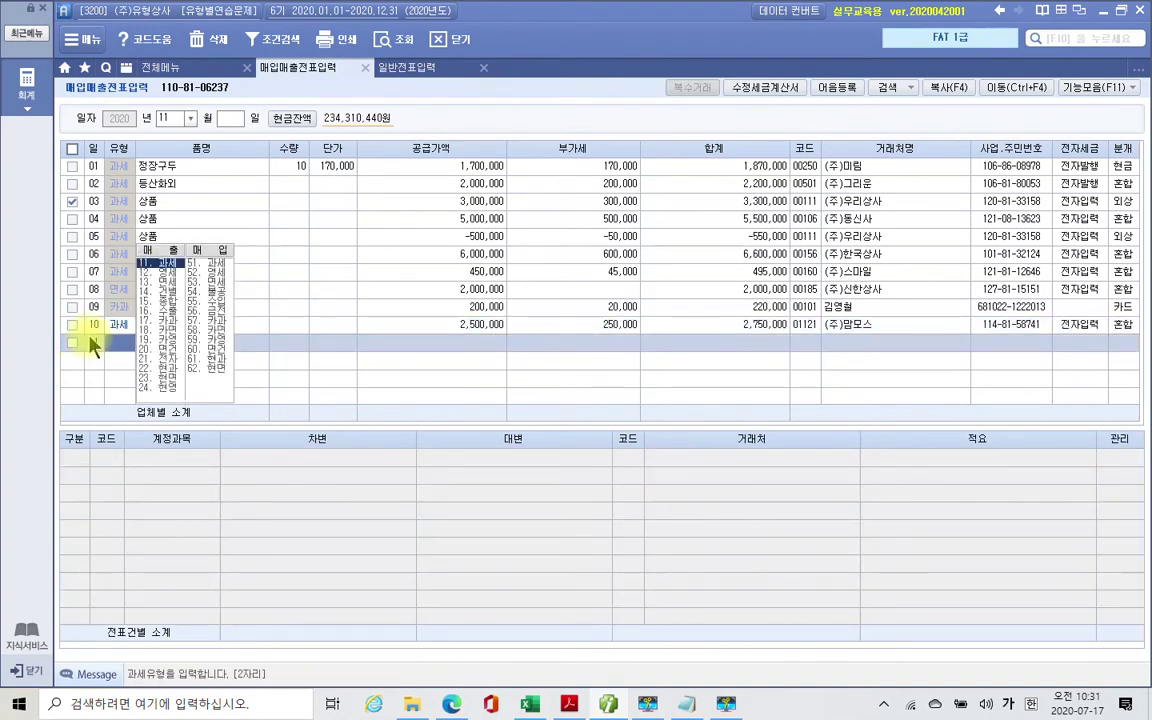
{"action": "type", "text": "5"}
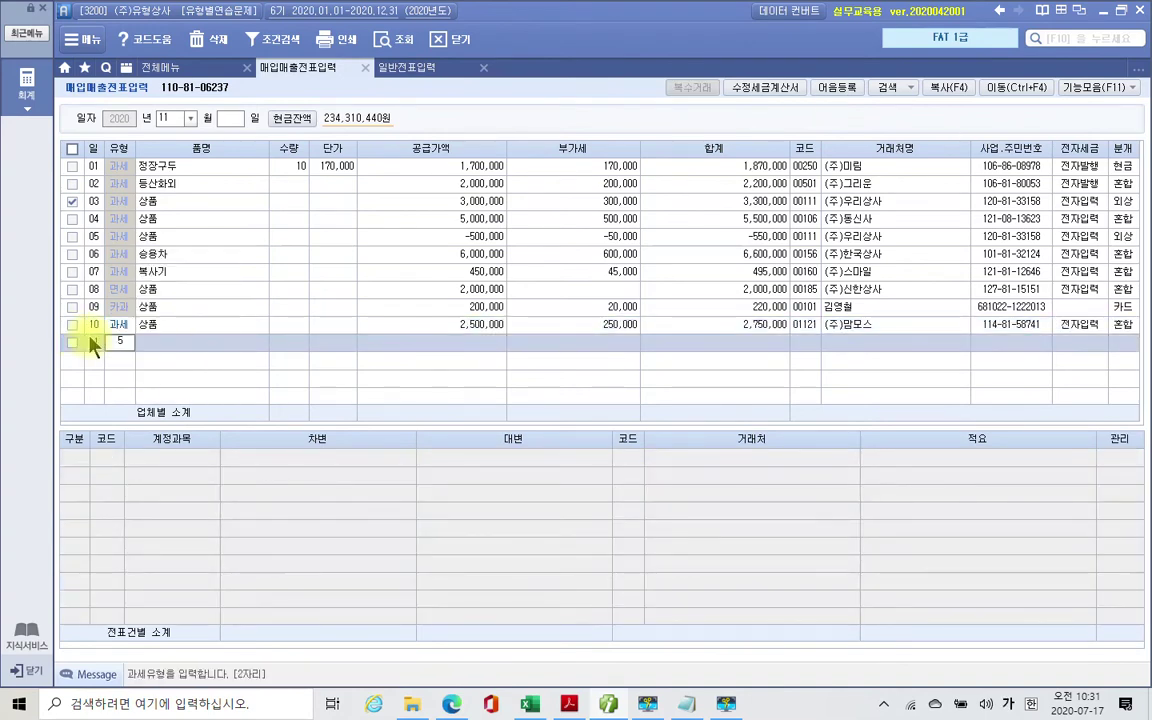
{"action": "type", "text": "1"}
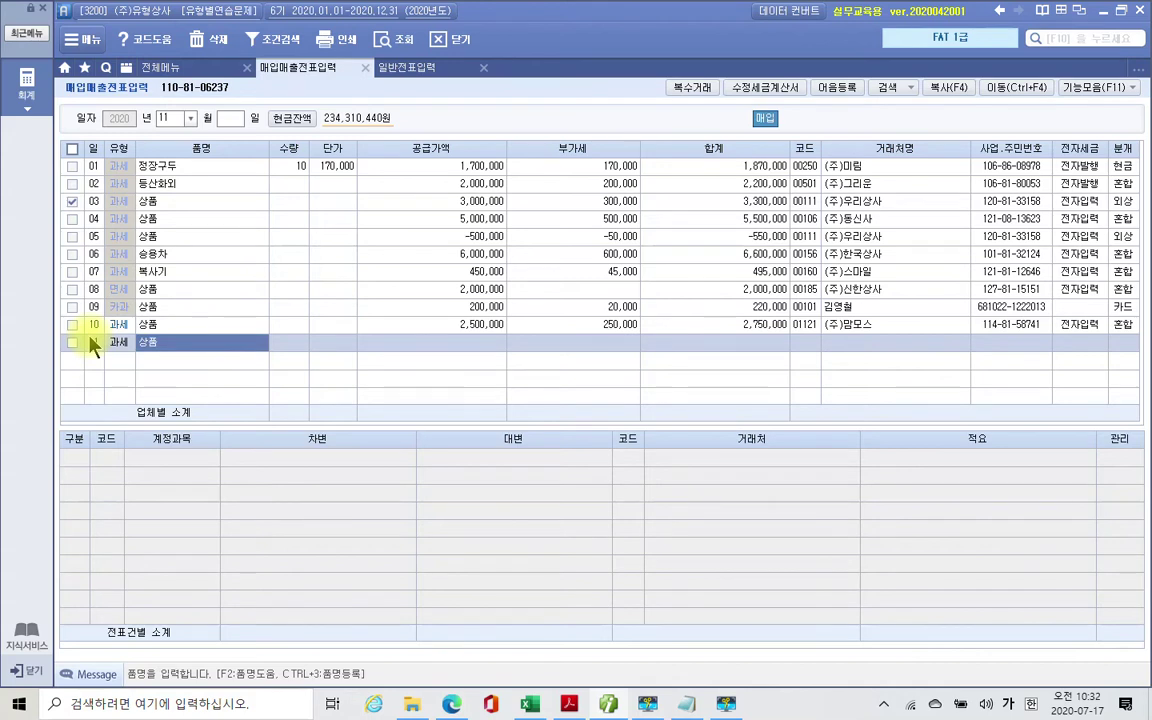
{"action": "key", "text": "Return"}
{"action": "key", "text": "Return"}
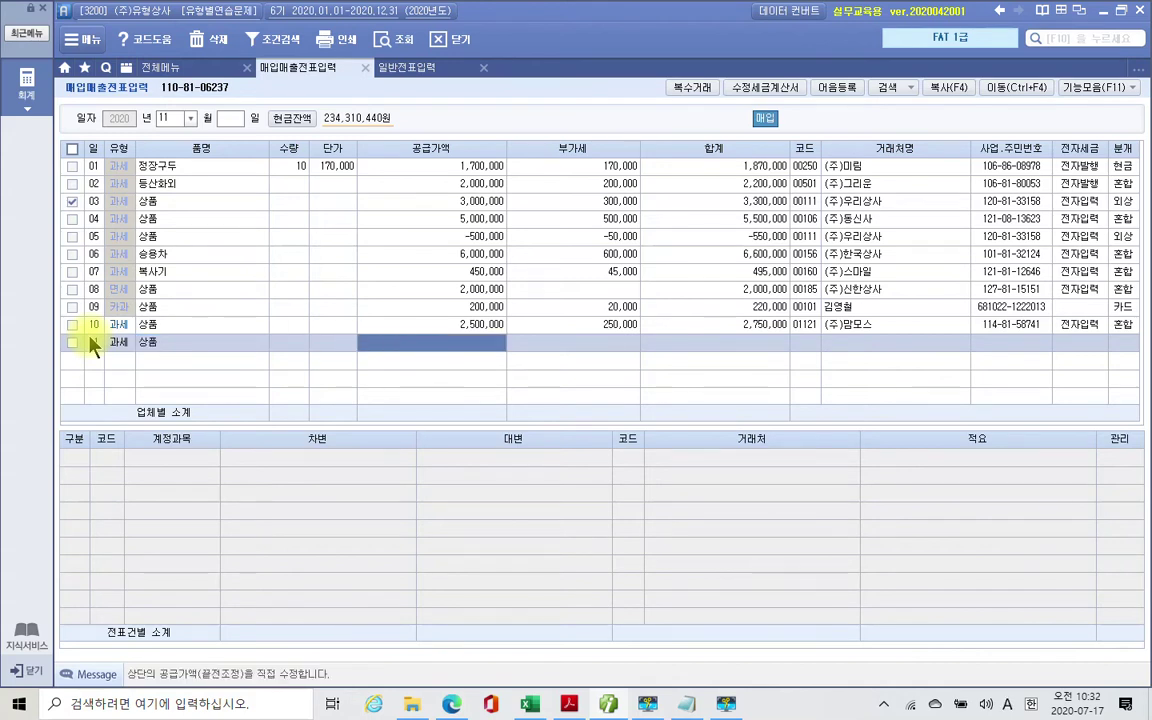
{"action": "key", "text": "Return"}
{"action": "type", "text": "-200"}
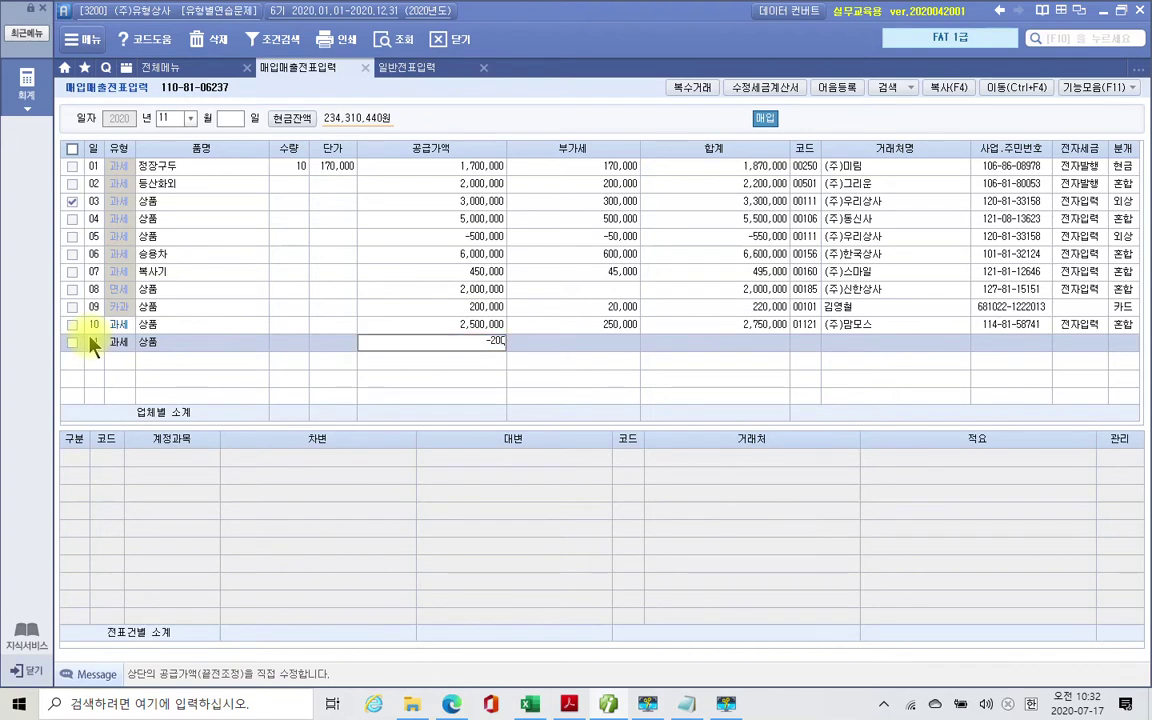
{"action": "key", "text": "plus"}
{"action": "key", "text": "Return"}
{"action": "key", "text": "Return"}
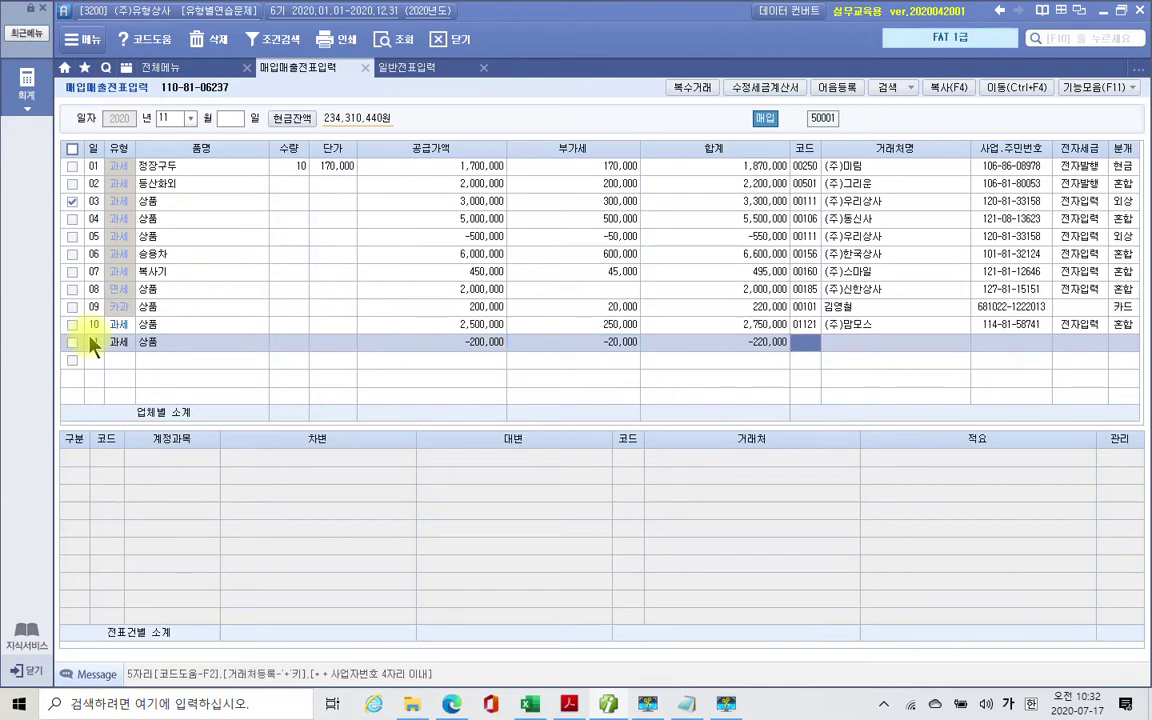
Step: Set the November 11 voucher's trading partner to (주)맘모스, mark it 전자입력 and choose 외상 as its journal type
{"action": "type", "text": "맘모스"}
{"action": "key", "text": "Return"}
{"action": "key", "text": "Return"}
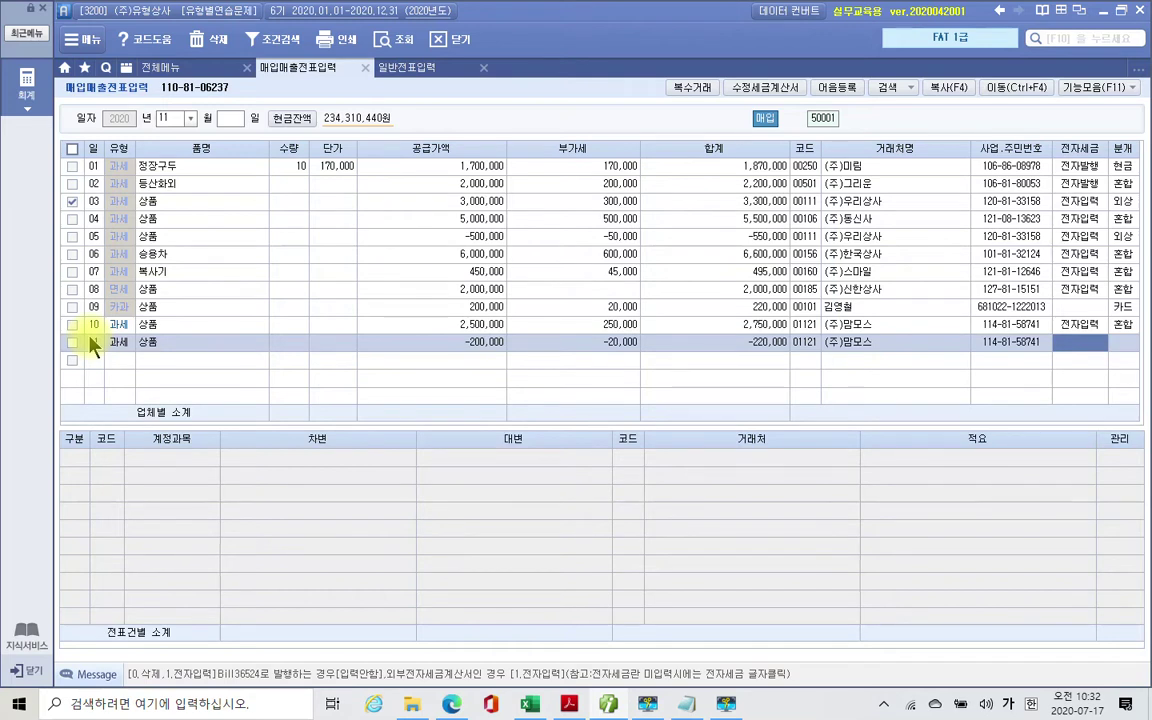
{"action": "type", "text": "1"}
{"action": "key", "text": "Return"}
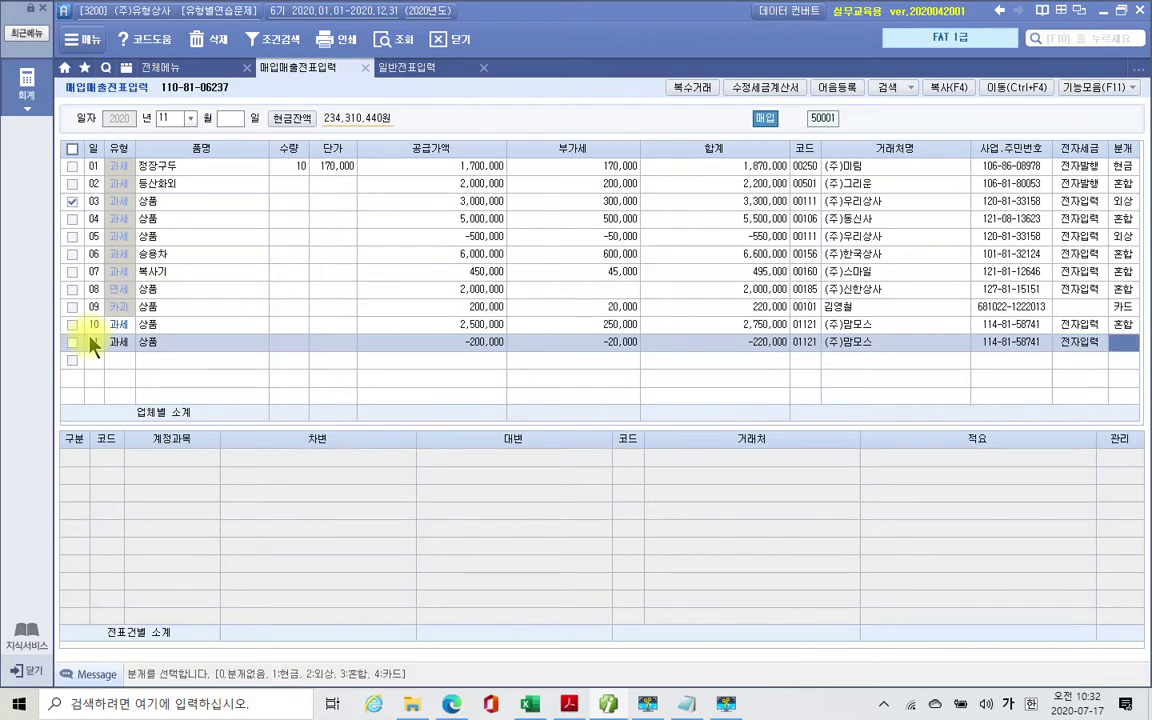
{"action": "type", "text": "2"}
{"action": "key", "text": "Return"}
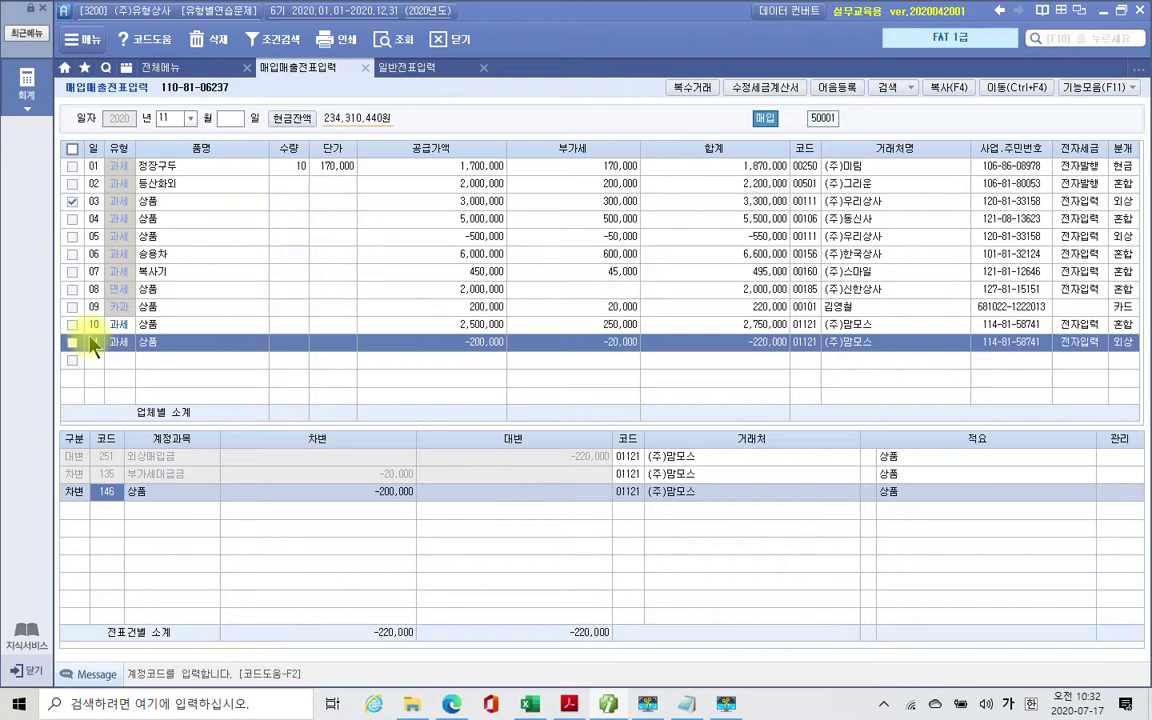
Step: Switch to the exercise PDF and examine problem 3 for the 승용차 details, the 전자세금계산서 and the payment terms
{"action": "left_click", "coordinate": [570, 705]}
{"action": "scroll", "coordinate": [400, 500], "scroll_direction": "down", "scroll_amount": 3}
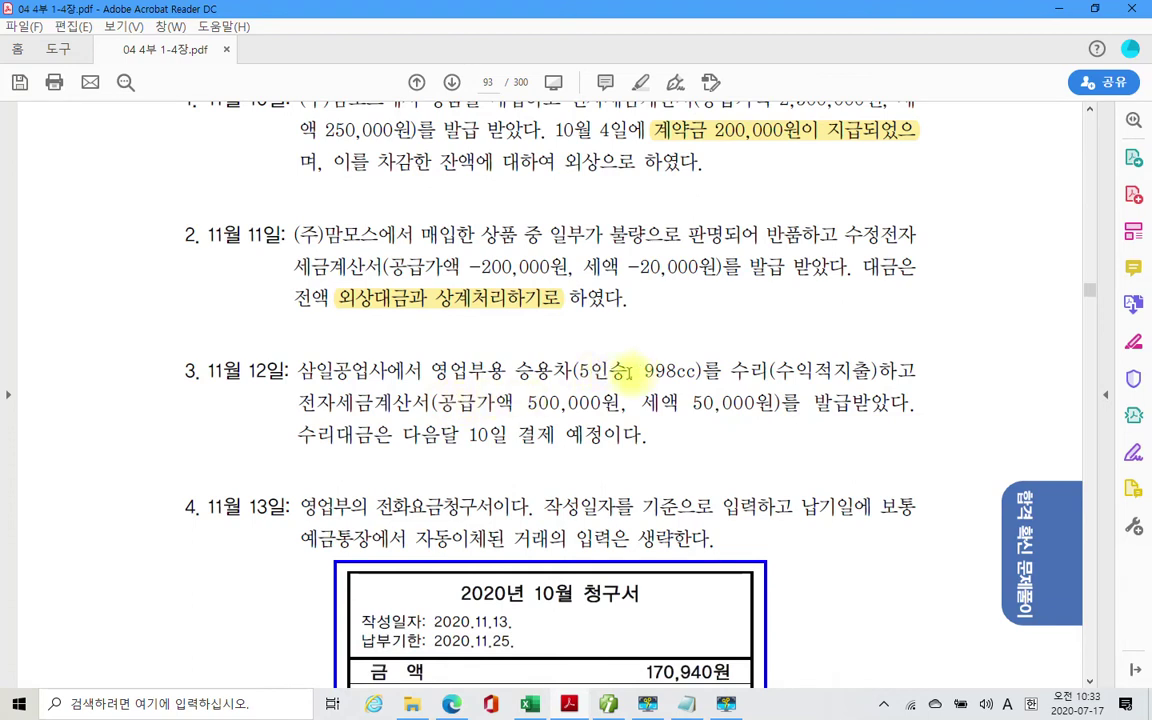
{"action": "mouse_move", "coordinate": [505, 357]}
{"action": "left_mouse_down"}
{"action": "mouse_move", "coordinate": [553, 388]}
{"action": "mouse_move", "coordinate": [576, 386]}
{"action": "left_mouse_up"}
{"action": "left_click_drag", "start_coordinate": [626, 381], "coordinate": [698, 381]}
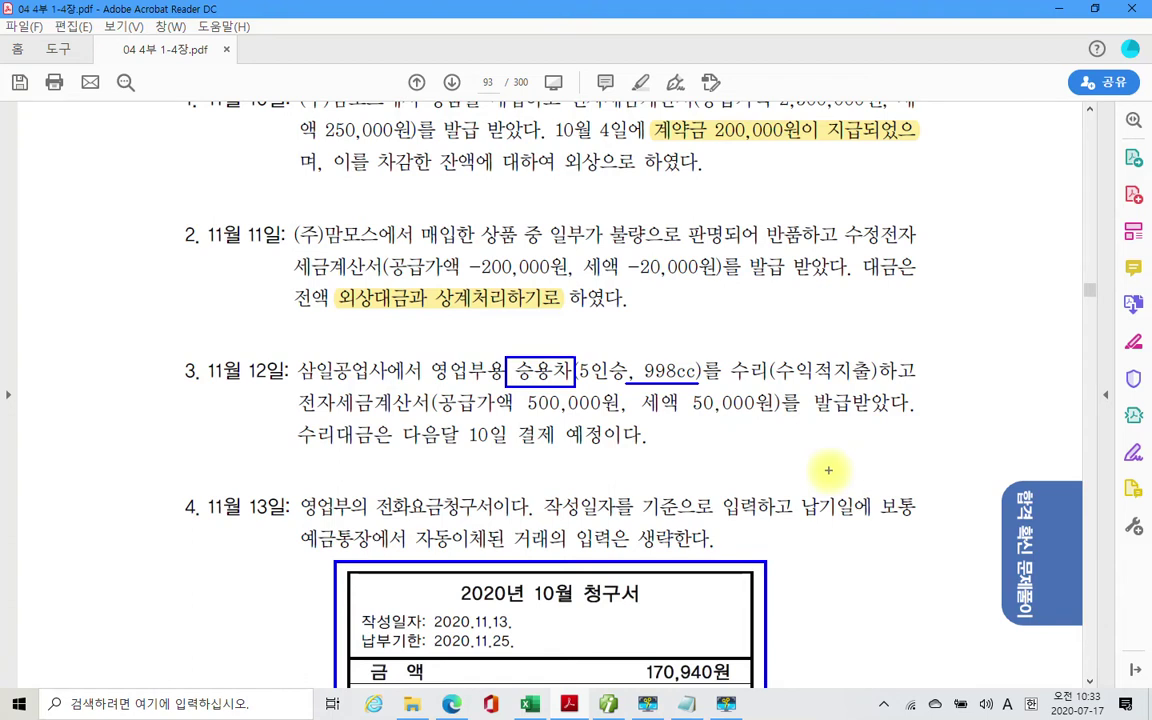
{"action": "mouse_move", "coordinate": [515, 408]}
{"action": "left_mouse_down"}
{"action": "mouse_move", "coordinate": [425, 462]}
{"action": "mouse_move", "coordinate": [541, 490]}
{"action": "left_mouse_up"}
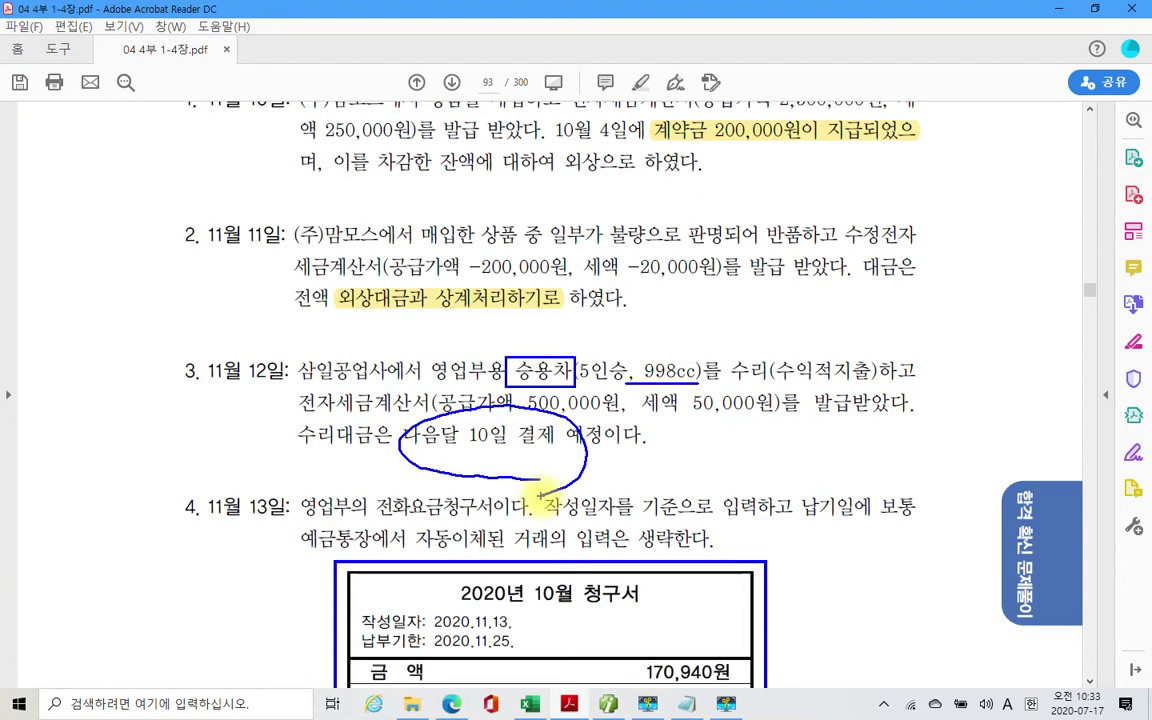
{"action": "mouse_move", "coordinate": [575, 375]}
{"action": "left_mouse_down"}
{"action": "mouse_move", "coordinate": [685, 345]}
{"action": "mouse_move", "coordinate": [651, 393]}
{"action": "left_mouse_up"}
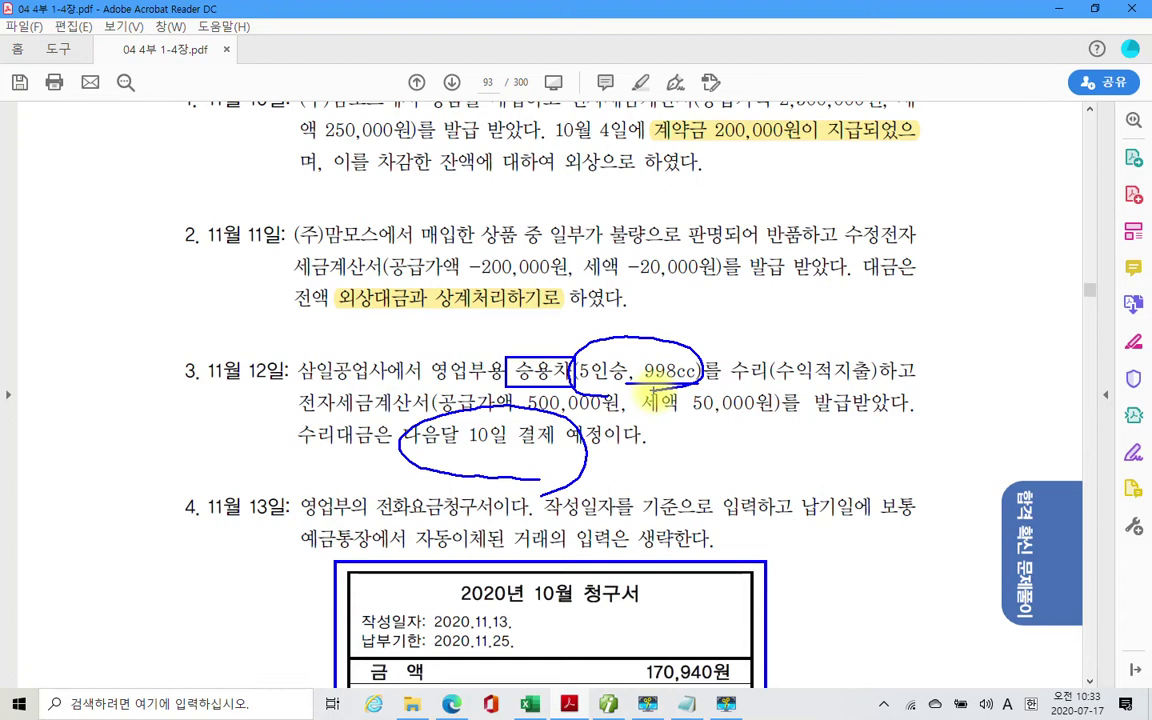
{"action": "mouse_move", "coordinate": [405, 385]}
{"action": "left_mouse_down"}
{"action": "mouse_move", "coordinate": [340, 420]}
{"action": "mouse_move", "coordinate": [400, 388]}
{"action": "left_mouse_up"}
{"action": "left_click_drag", "start_coordinate": [598, 432], "coordinate": [708, 430]}
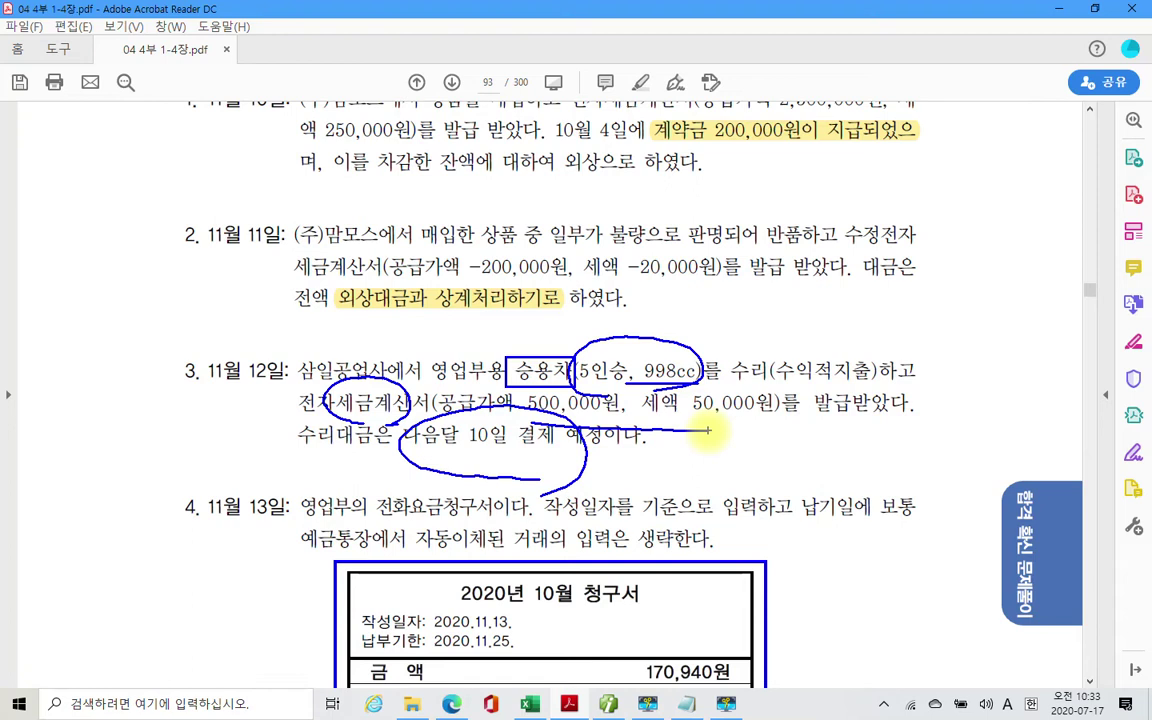
{"action": "key", "text": "Escape"}
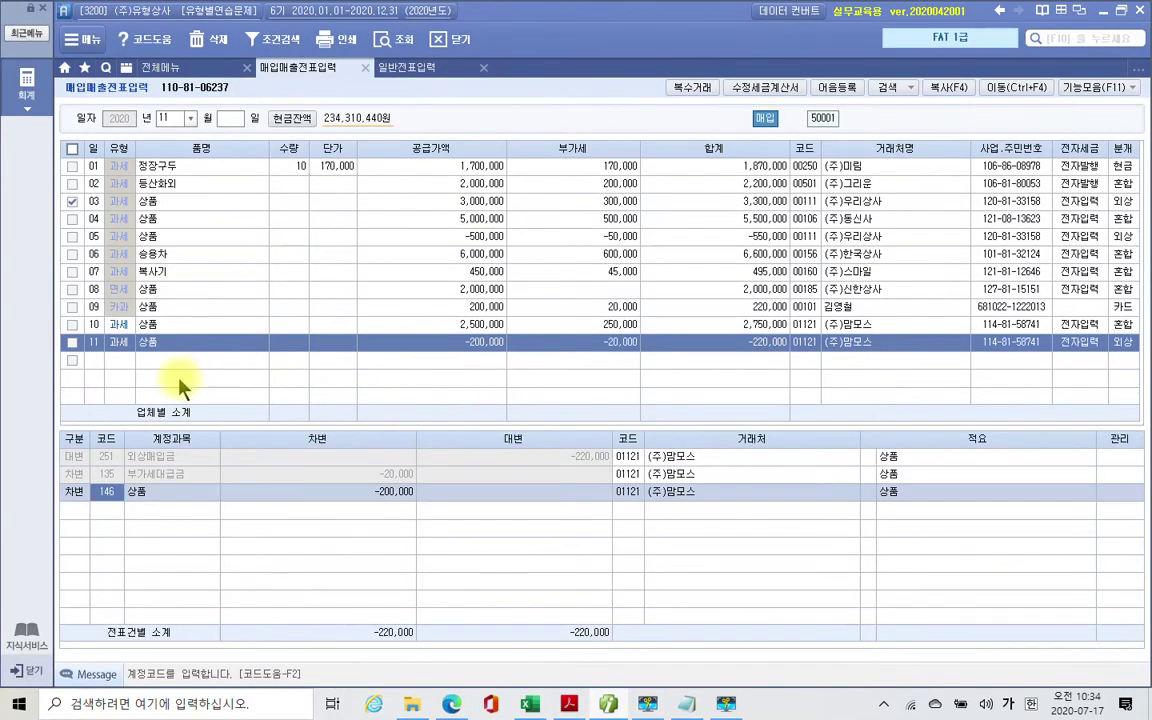
Step: Start a November 12 voucher of type 과세 for 승용차수리 with a supply amount of 500,000 in 매입매출전표입력
{"action": "left_click", "coordinate": [97, 362]}
{"action": "type", "text": "12"}
{"action": "key", "text": "Return"}
{"action": "key", "text": "Return"}
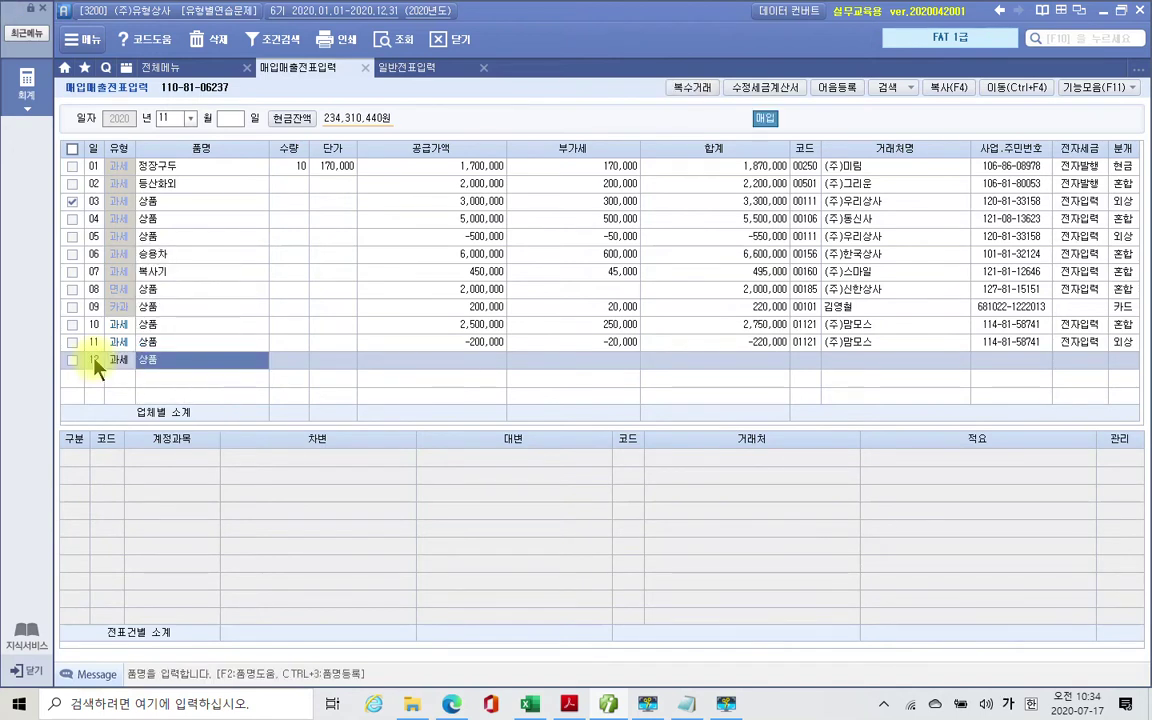
{"action": "type", "text": "승"}
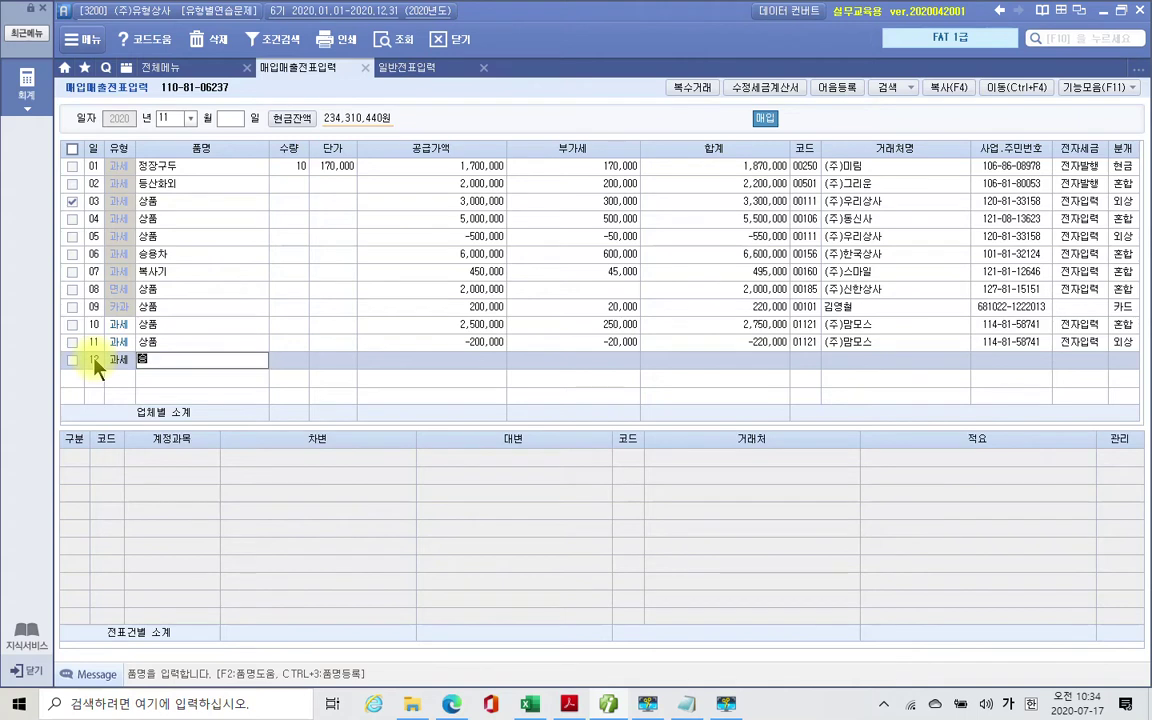
{"action": "type", "text": "용차수리"}
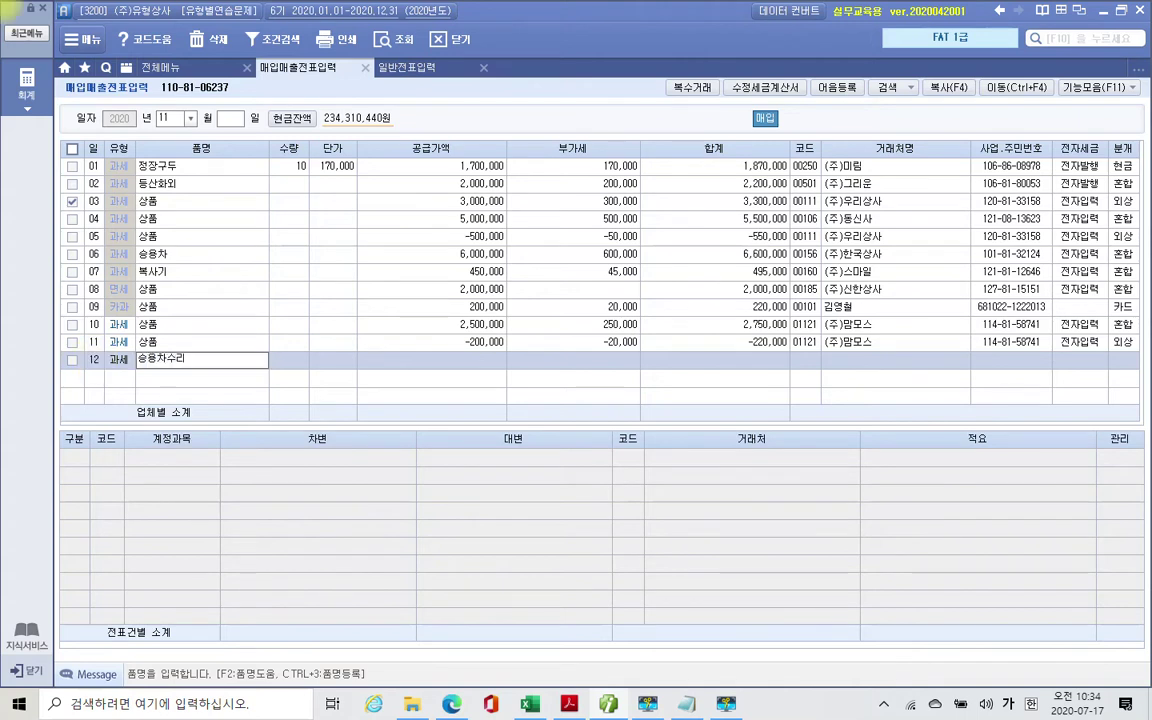
{"action": "key", "text": "Return"}
{"action": "key", "text": "Return"}
{"action": "key", "text": "Return"}
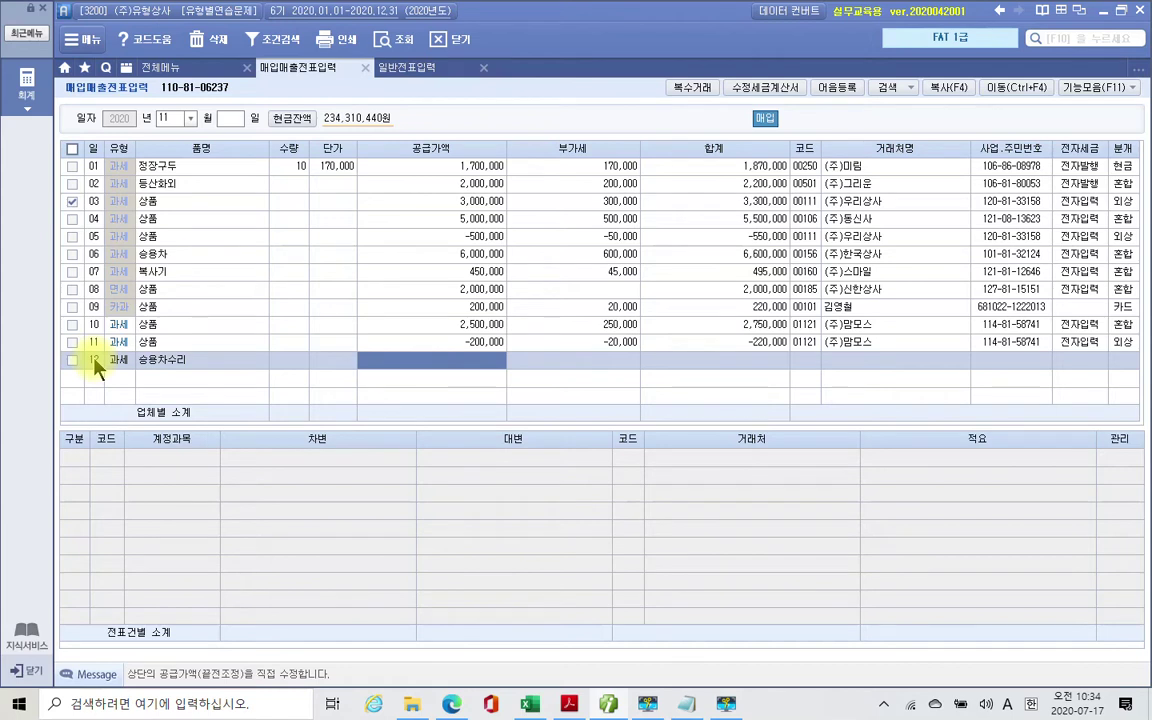
{"action": "type", "text": "500000"}
{"action": "key", "text": "Return"}
{"action": "key", "text": "Return"}
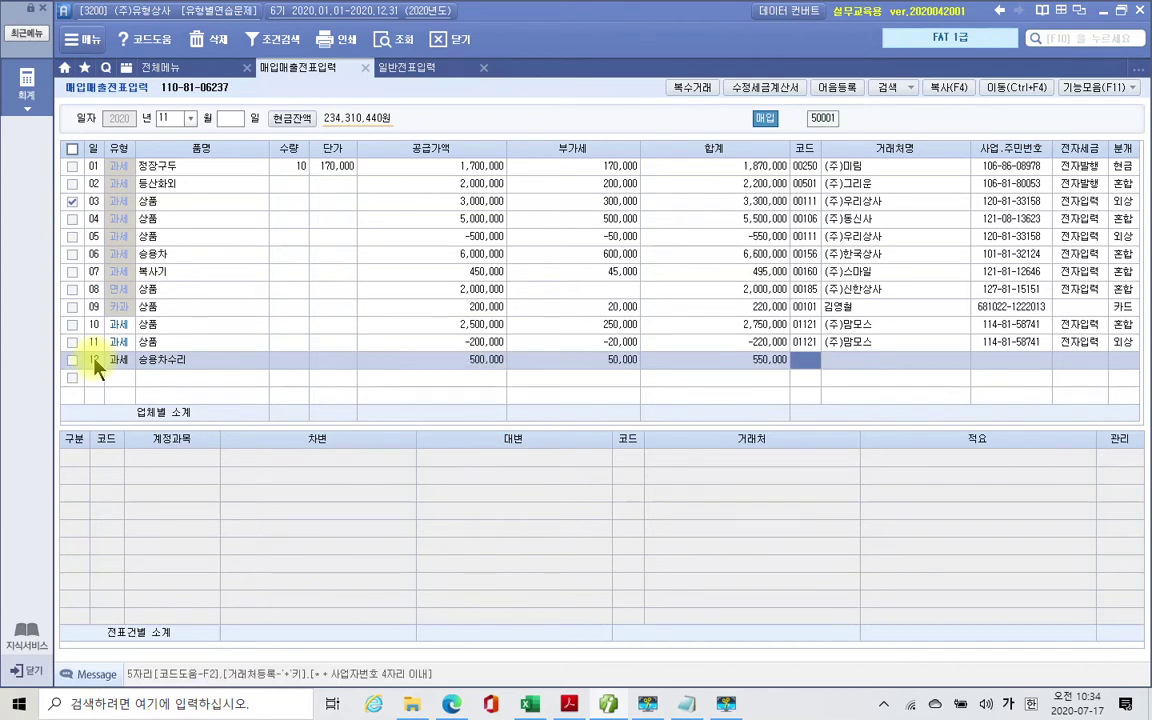
Step: Set the November 12 voucher's trading partner to 삼일공업사, mark it 전자입력 and choose 혼합 as its journal type
{"action": "type", "text": "삼일"}
{"action": "key", "text": "Return"}
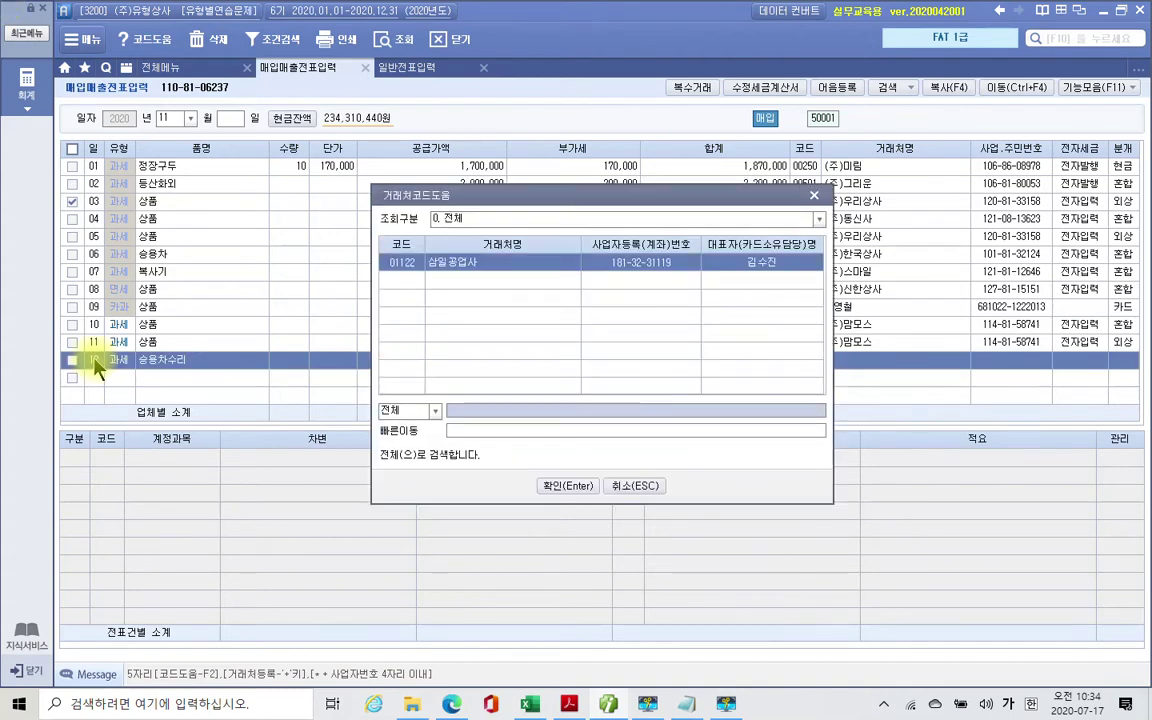
{"action": "key", "text": "Return"}
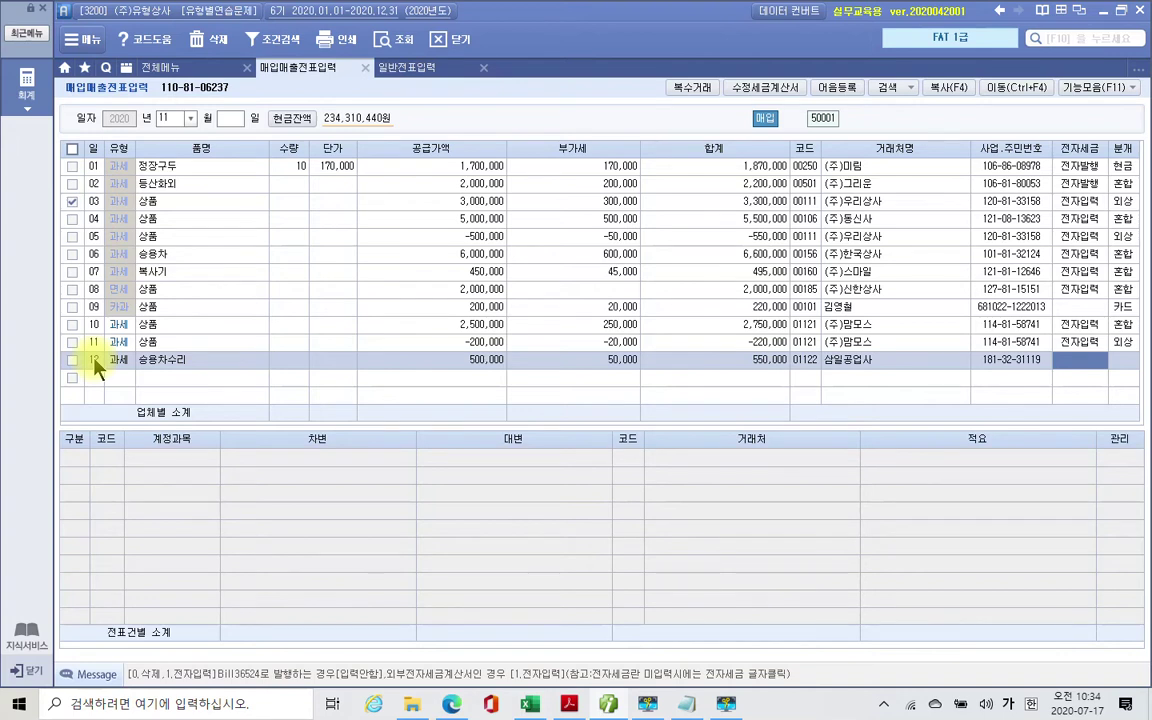
{"action": "type", "text": "1"}
{"action": "key", "text": "Return"}
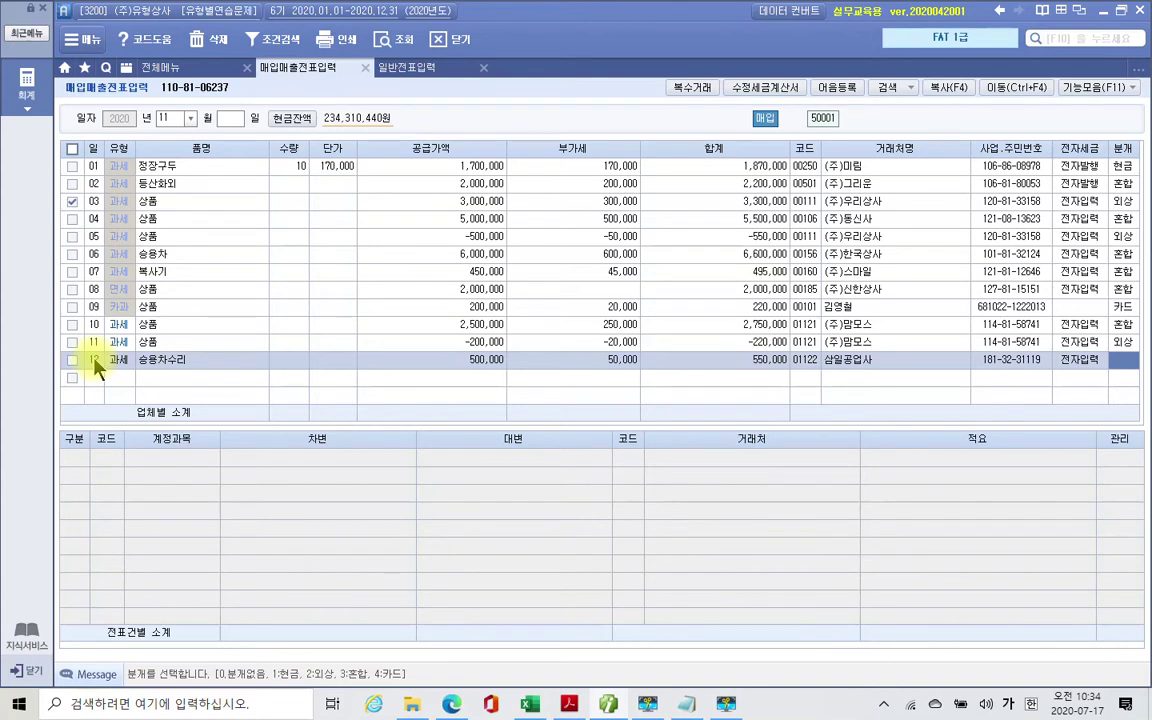
{"action": "type", "text": "3"}
{"action": "key", "text": "Return"}
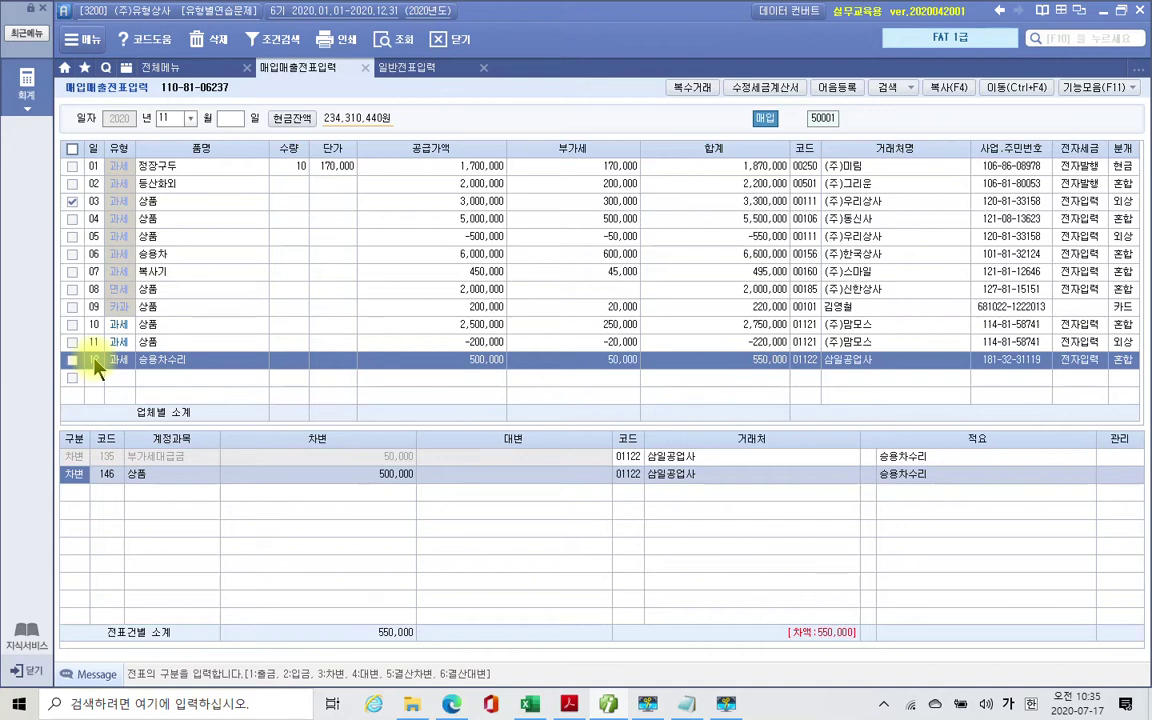
Step: Change the debit (차변) account 상품 in the November 12 journal entry to 822 차량유지비
{"action": "key", "text": "Return"}
{"action": "type", "text": "차량"}
{"action": "key", "text": "Return"}
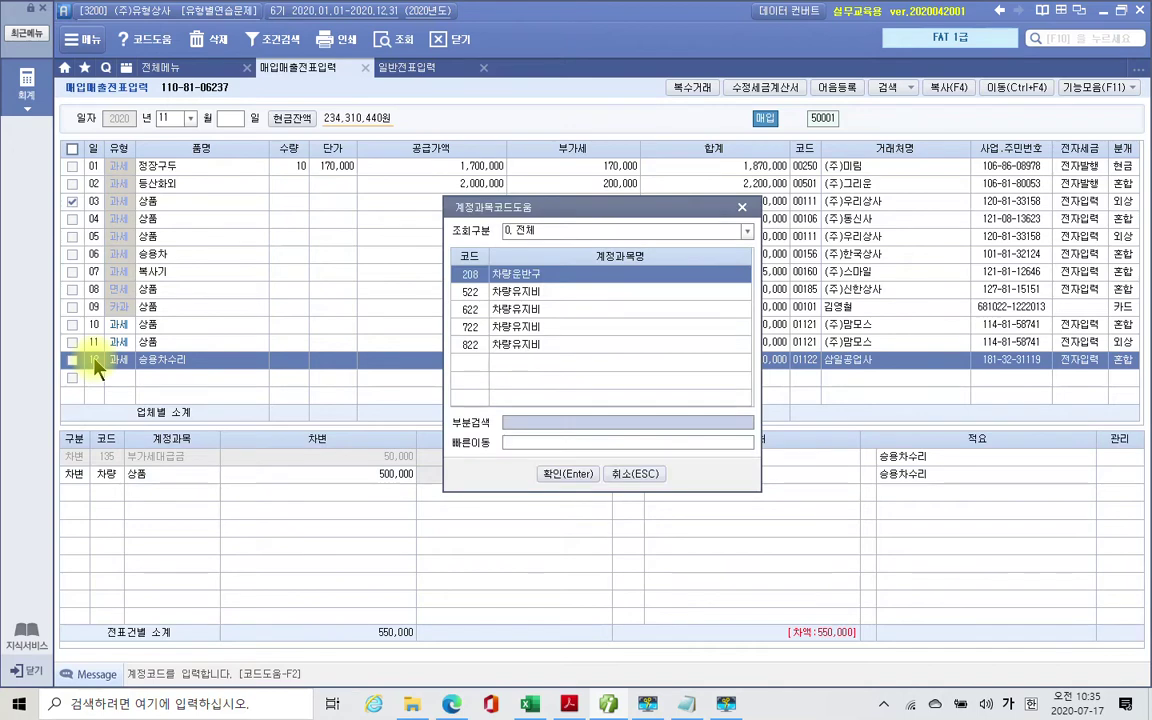
{"action": "key", "text": "Down"}
{"action": "key", "text": "Down"}
{"action": "key", "text": "Down"}
{"action": "key", "text": "Down"}
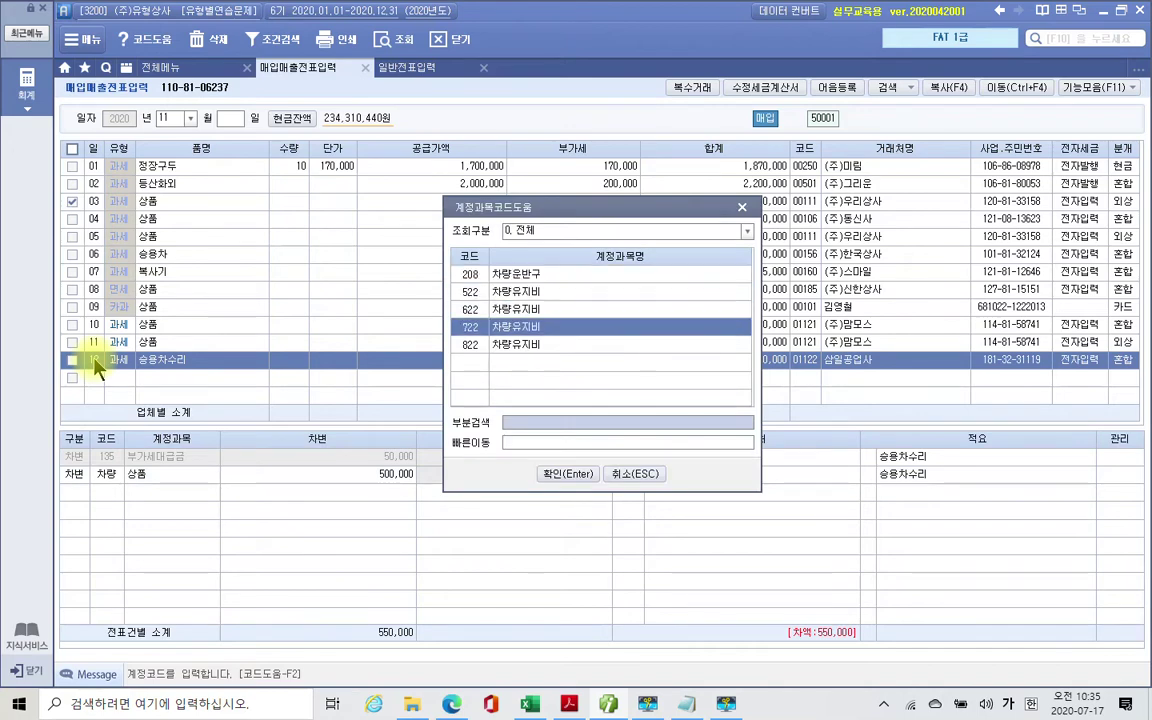
{"action": "key", "text": "Return"}
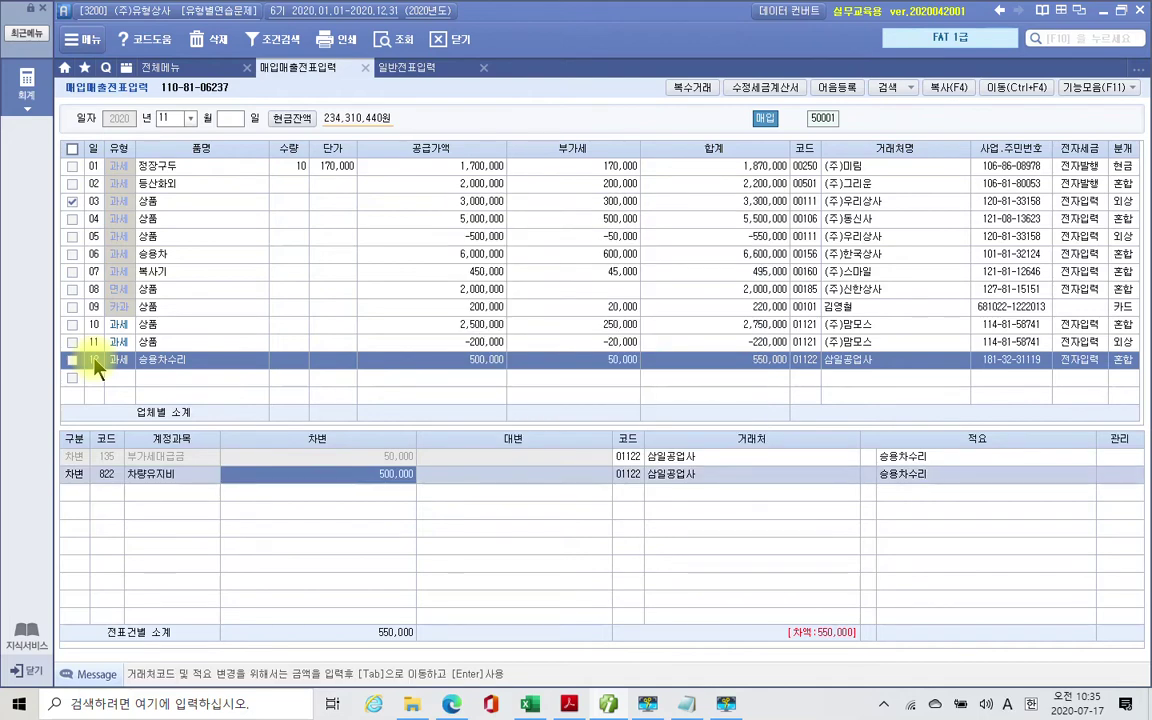
{"action": "key", "text": "Return"}
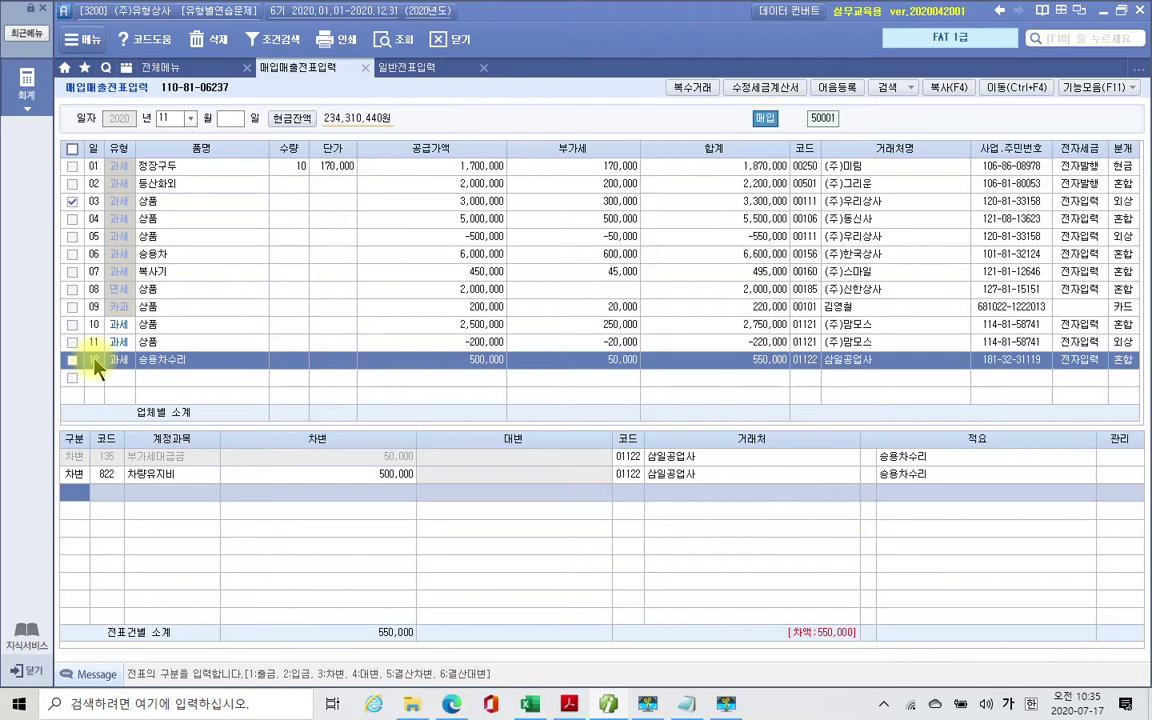
Step: Add a credit (대변) line for account 253 미지급금 with the amount 550,000 to the November 12 journal entry
{"action": "type", "text": "4"}
{"action": "key", "text": "Return"}
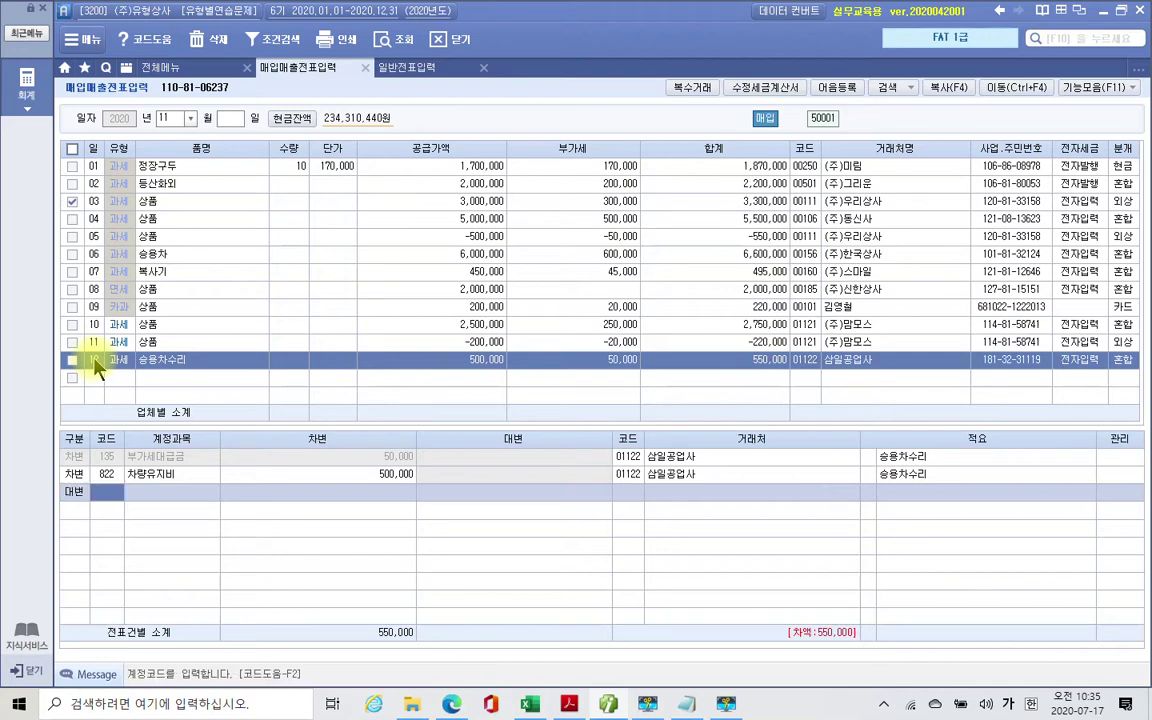
{"action": "type", "text": "253"}
{"action": "key", "text": "Return"}
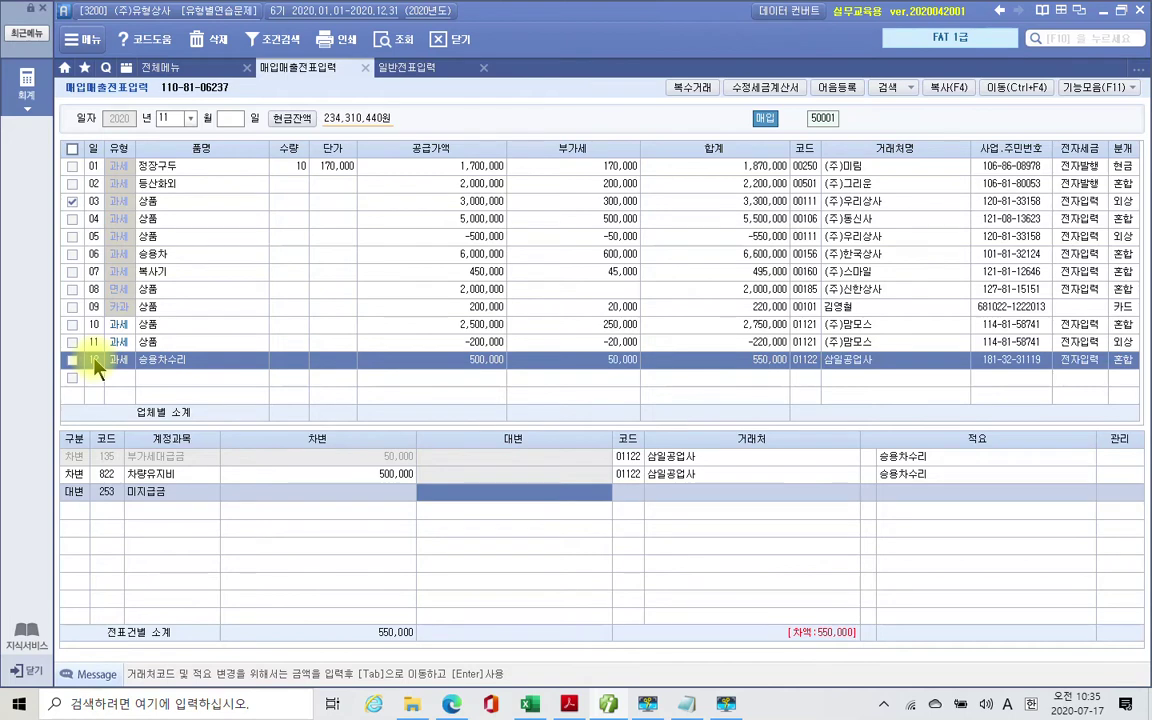
{"action": "type", "text": "5500000"}
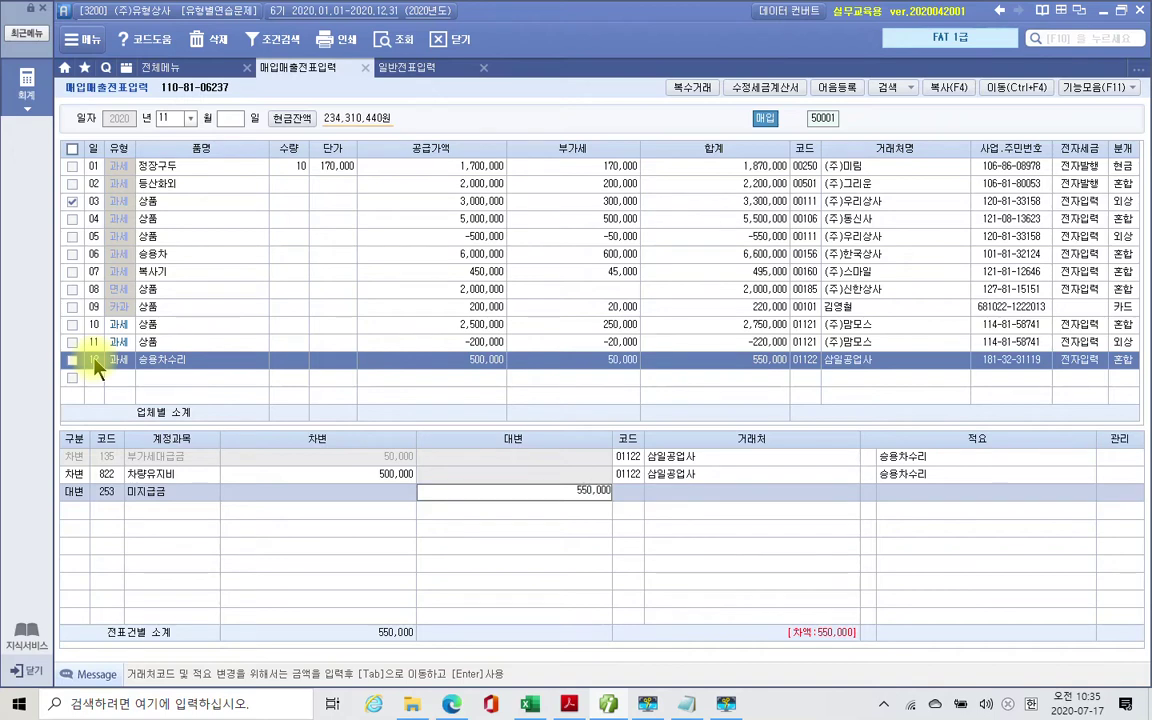
{"action": "key", "text": "Return"}
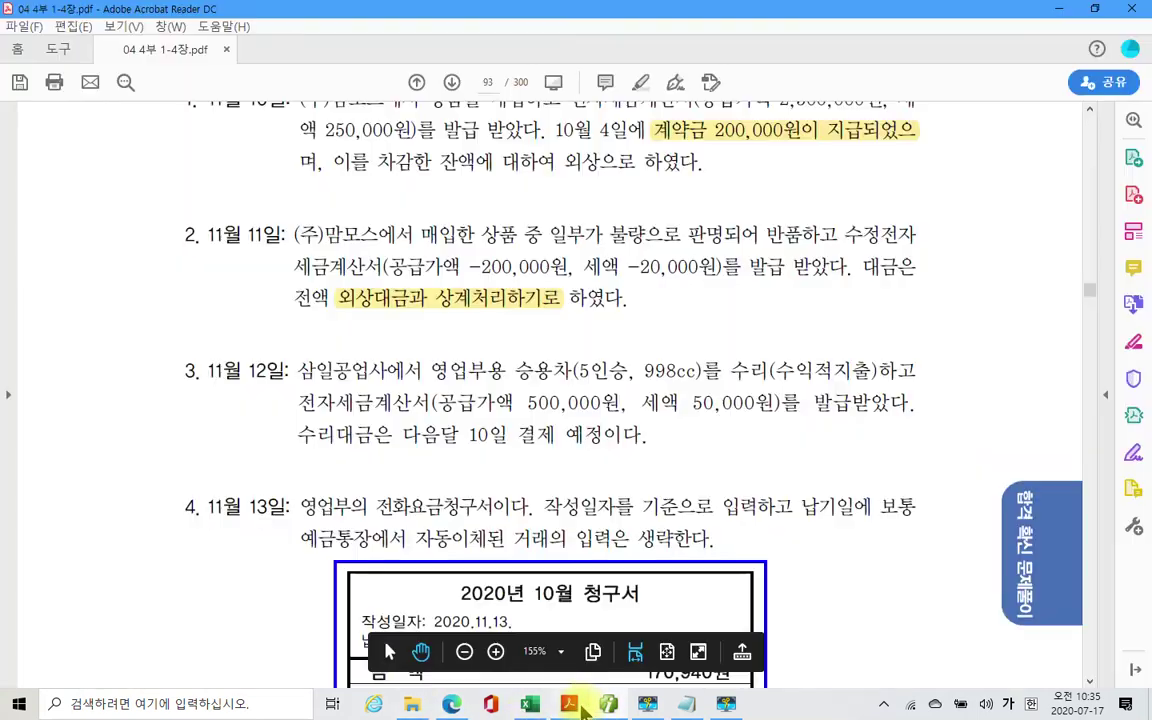
Step: In the PDF's November 13 phone bill exercise, highlight the phrase 작성일자를 기준으로 and the issue date 2020.11.13
{"action": "left_click", "coordinate": [508, 596]}
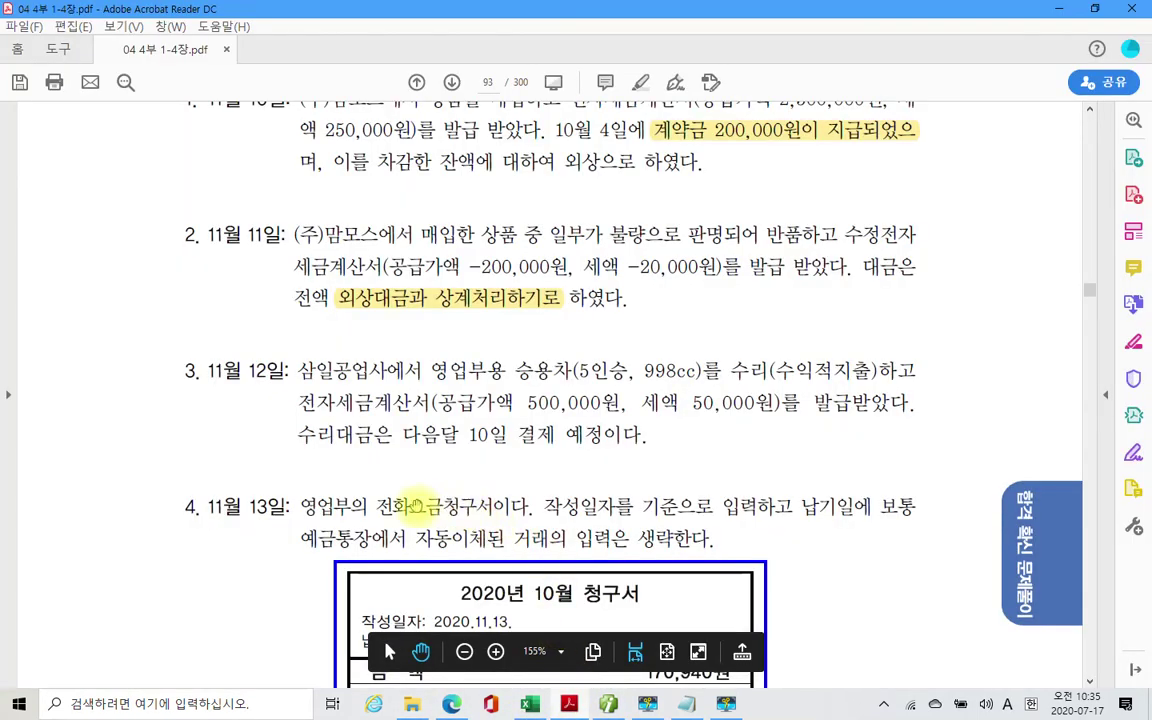
{"action": "scroll", "coordinate": [415, 507], "scroll_direction": "down", "scroll_amount": 8}
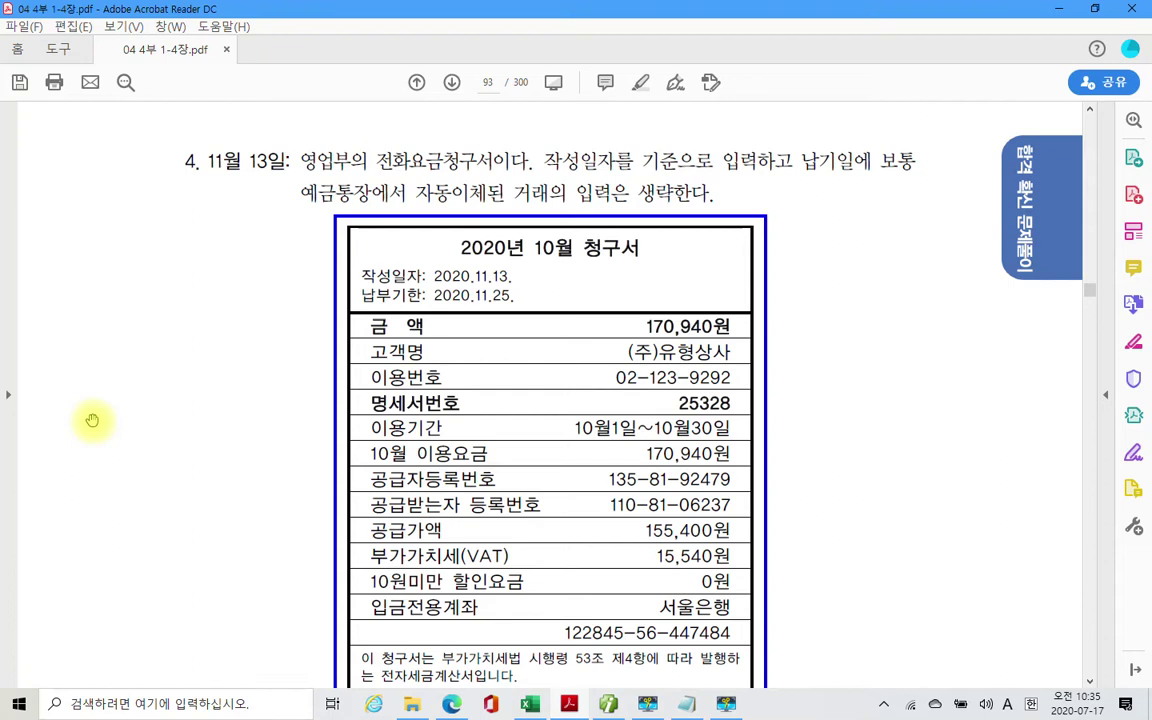
{"action": "left_click_drag", "start_coordinate": [541, 160], "coordinate": [712, 162]}
{"action": "right_click", "coordinate": [659, 166]}
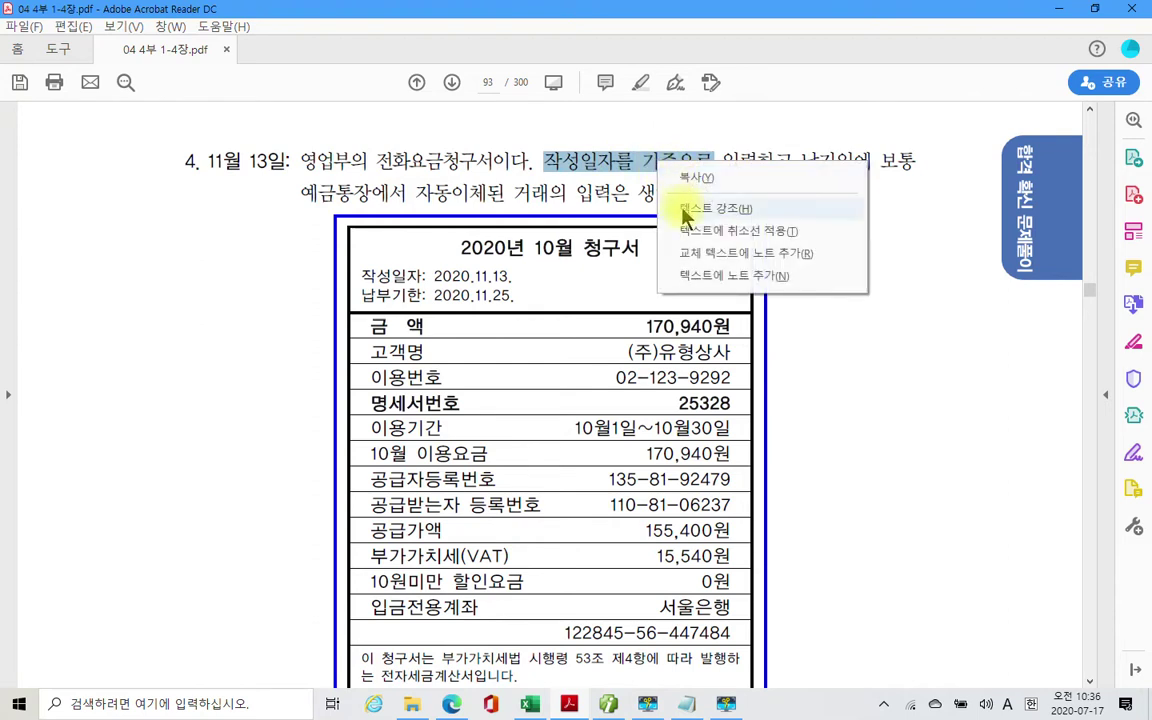
{"action": "left_click", "coordinate": [686, 210]}
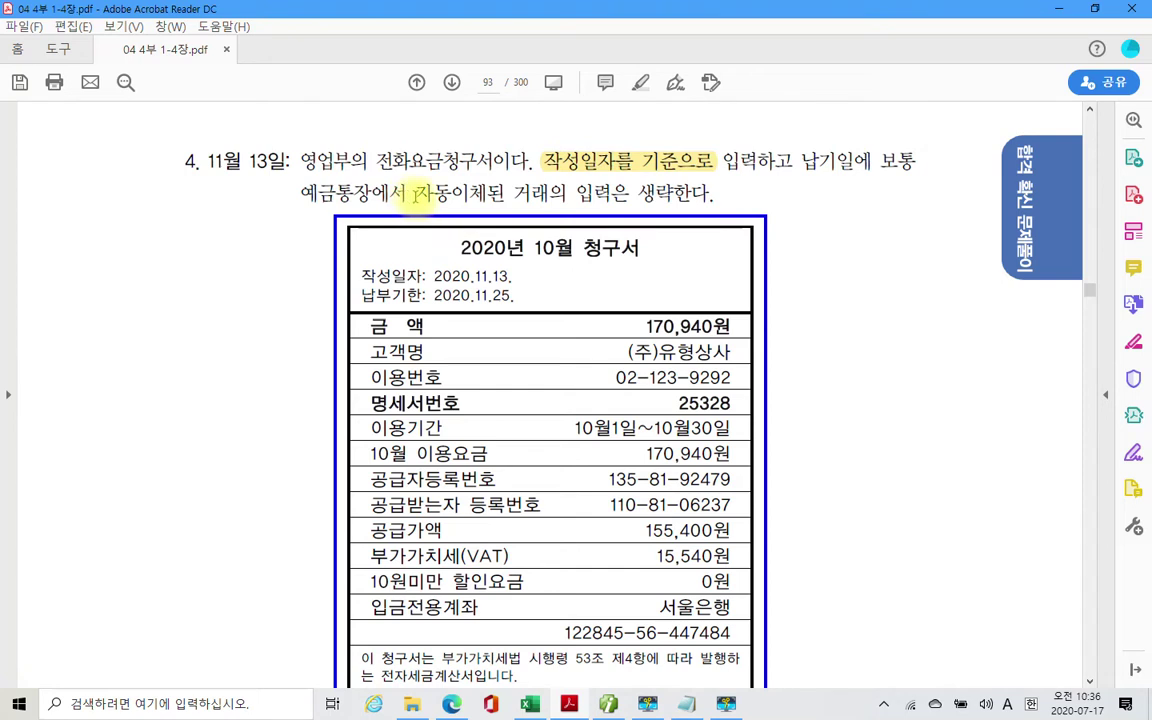
{"action": "left_click_drag", "start_coordinate": [513, 276], "coordinate": [434, 277]}
{"action": "right_click", "coordinate": [486, 290]}
{"action": "left_click", "coordinate": [537, 318]}
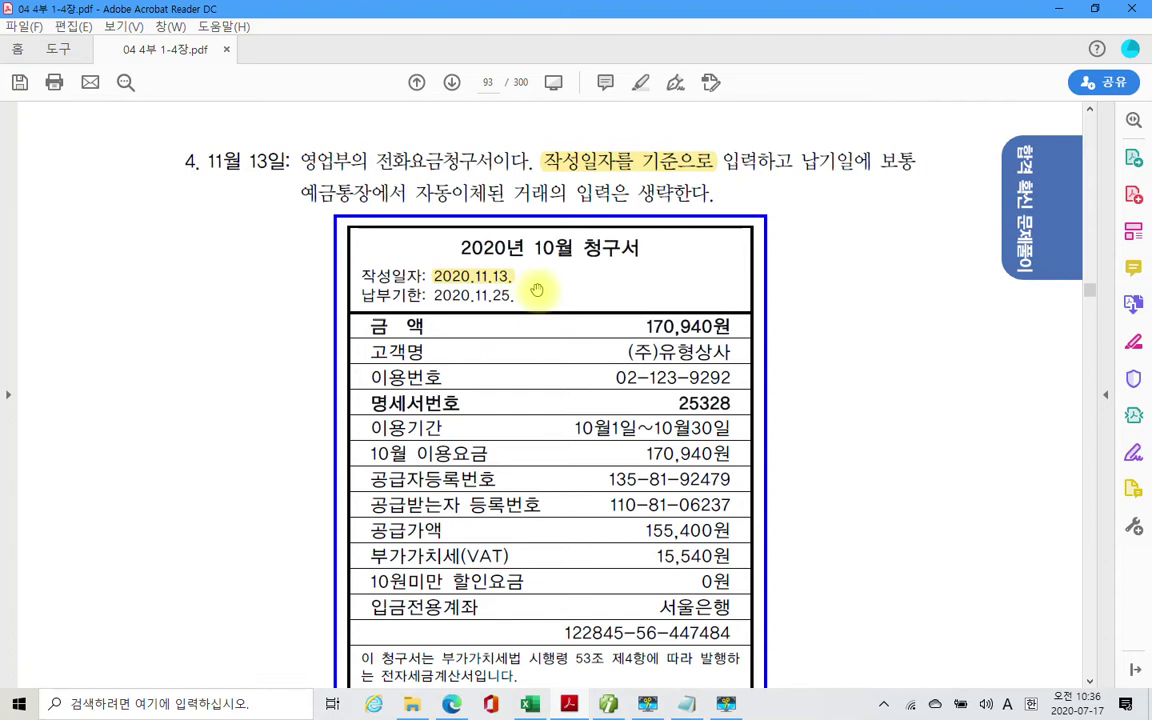
Step: Examine the 부가가치세(VAT) amount and the 전자세금계산서 note on the October phone bill to determine the voucher type
{"action": "scroll", "coordinate": [536, 287], "scroll_direction": "down", "scroll_amount": 2}
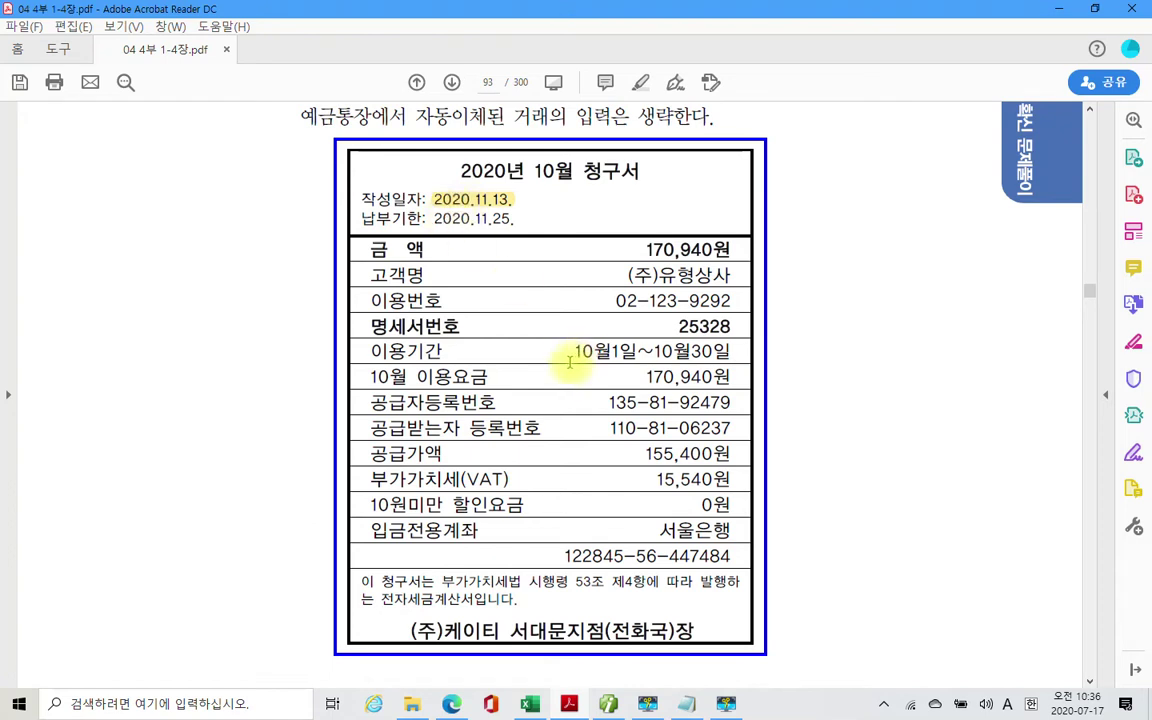
{"action": "scroll", "coordinate": [465, 337], "scroll_direction": "up", "scroll_amount": 1}
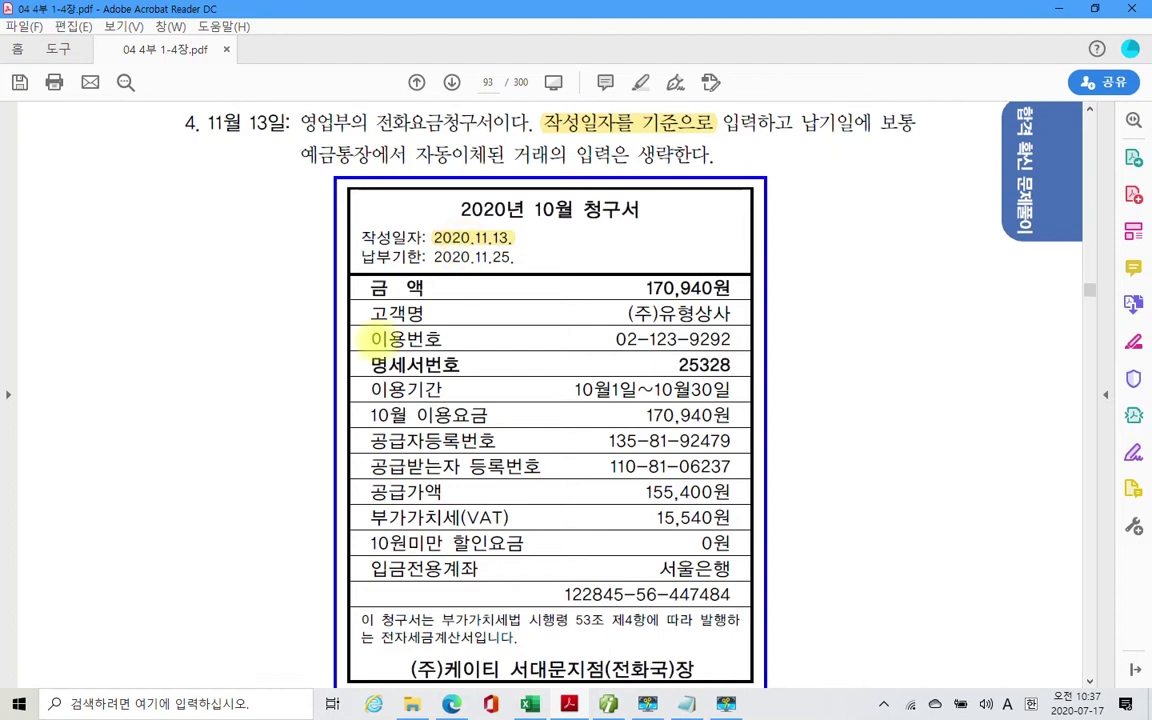
{"action": "mouse_move", "coordinate": [314, 593]}
{"action": "left_mouse_down"}
{"action": "mouse_move", "coordinate": [643, 666]}
{"action": "mouse_move", "coordinate": [789, 665]}
{"action": "left_mouse_up"}
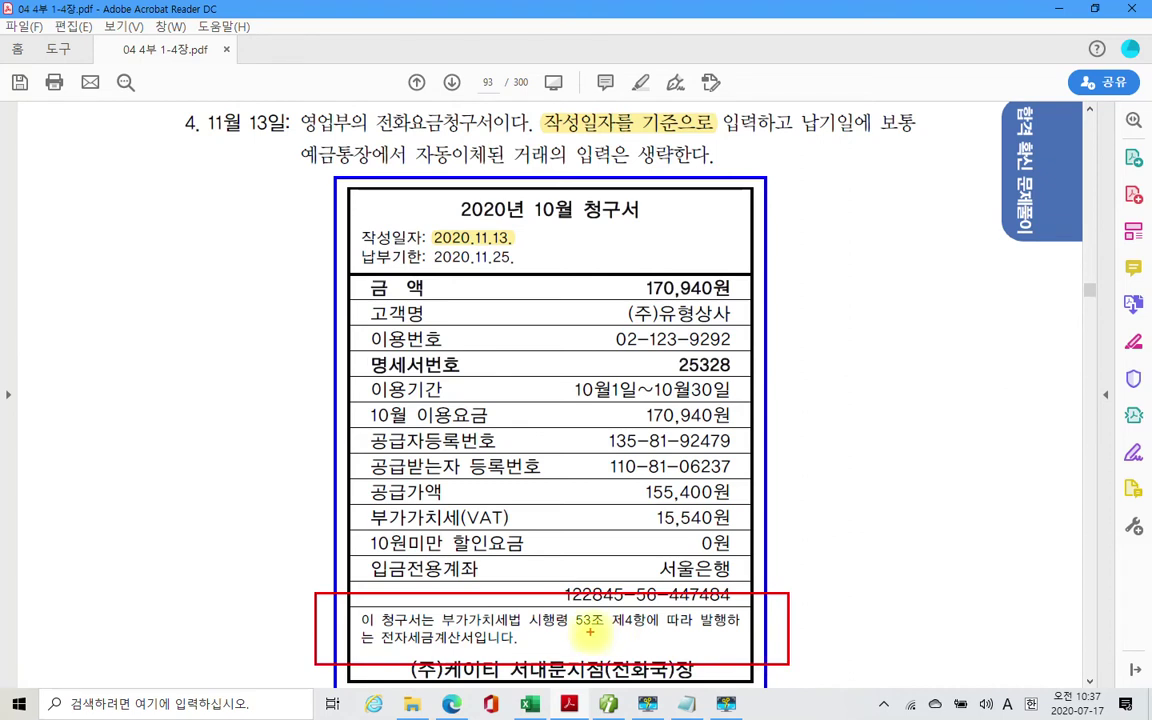
{"action": "left_click_drag", "start_coordinate": [380, 646], "coordinate": [467, 645]}
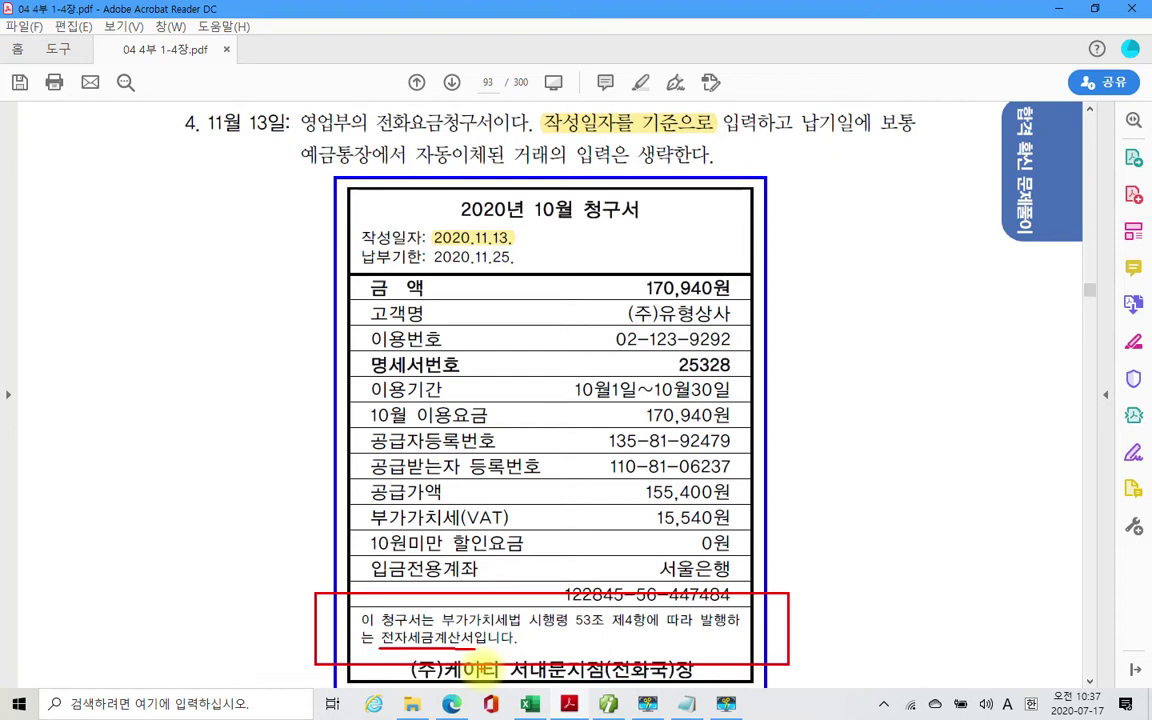
{"action": "mouse_move", "coordinate": [650, 505]}
{"action": "left_mouse_down"}
{"action": "mouse_move", "coordinate": [740, 512]}
{"action": "mouse_move", "coordinate": [725, 538]}
{"action": "mouse_move", "coordinate": [675, 545]}
{"action": "left_mouse_up"}
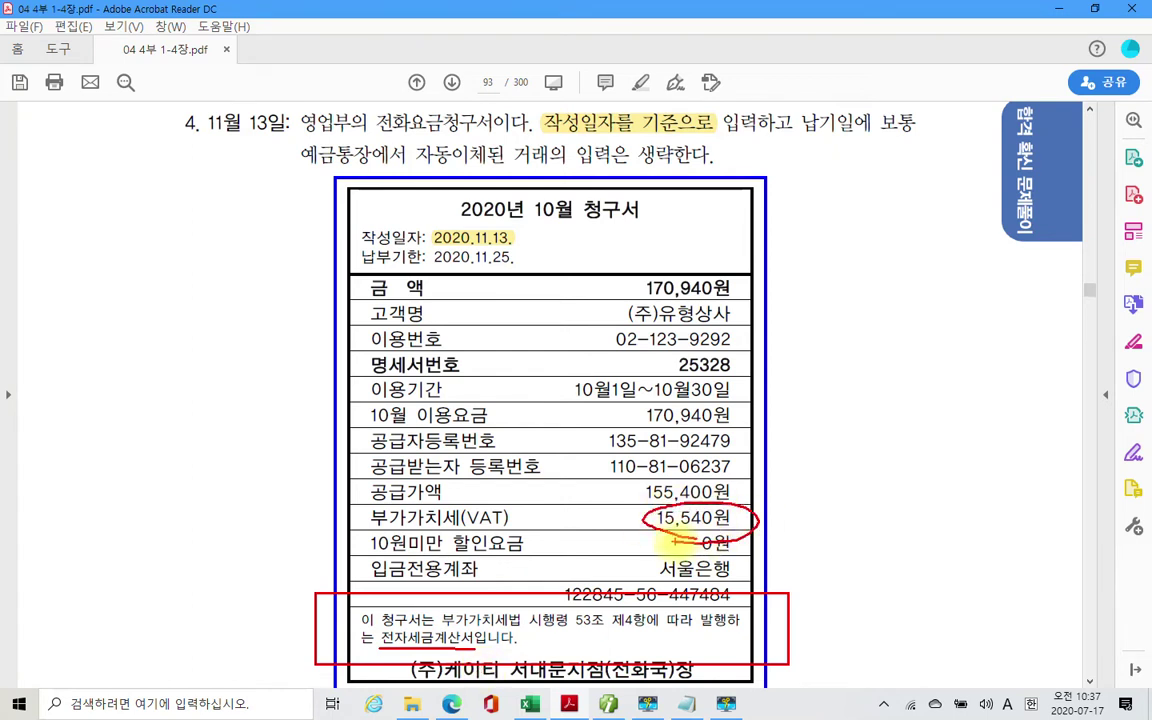
{"action": "mouse_move", "coordinate": [140, 165]}
{"action": "left_mouse_down"}
{"action": "mouse_move", "coordinate": [100, 230]}
{"action": "mouse_move", "coordinate": [152, 205]}
{"action": "mouse_move", "coordinate": [180, 250]}
{"action": "left_mouse_up"}
{"action": "left_click_drag", "start_coordinate": [430, 614], "coordinate": [470, 650]}
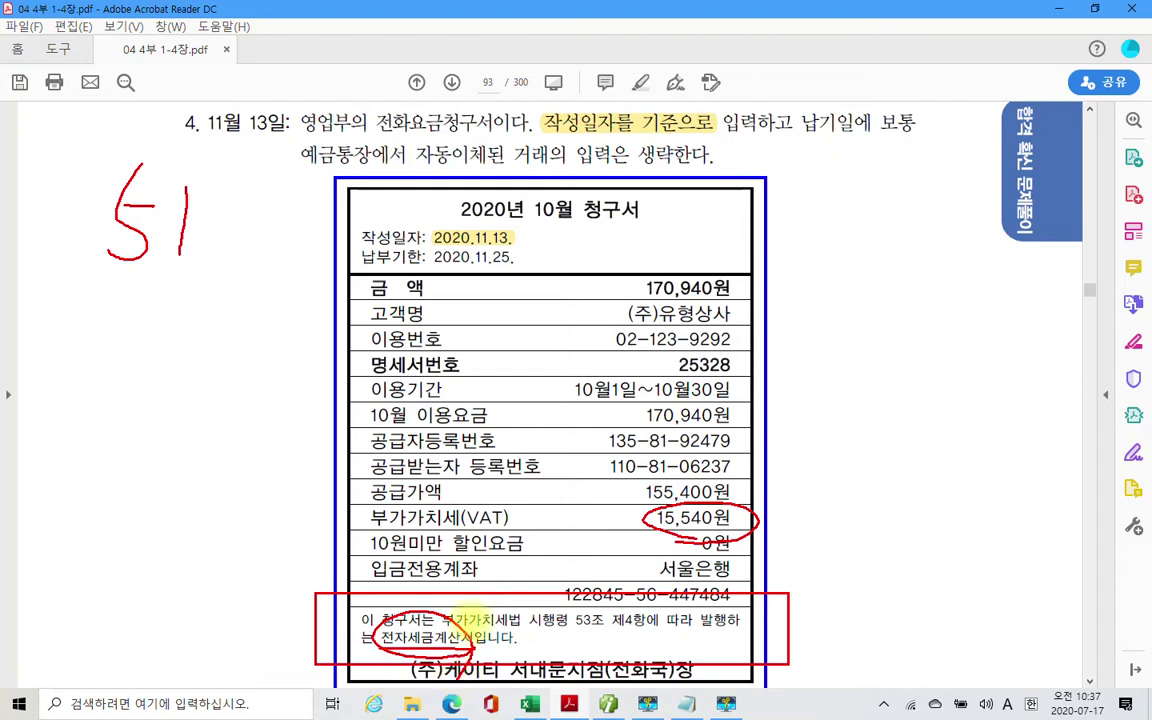
{"action": "mouse_move", "coordinate": [437, 218]}
{"action": "left_mouse_down"}
{"action": "mouse_move", "coordinate": [434, 231]}
{"action": "mouse_move", "coordinate": [482, 228]}
{"action": "mouse_move", "coordinate": [465, 205]}
{"action": "mouse_move", "coordinate": [345, 205]}
{"action": "left_mouse_up"}
{"action": "key", "text": "Escape"}
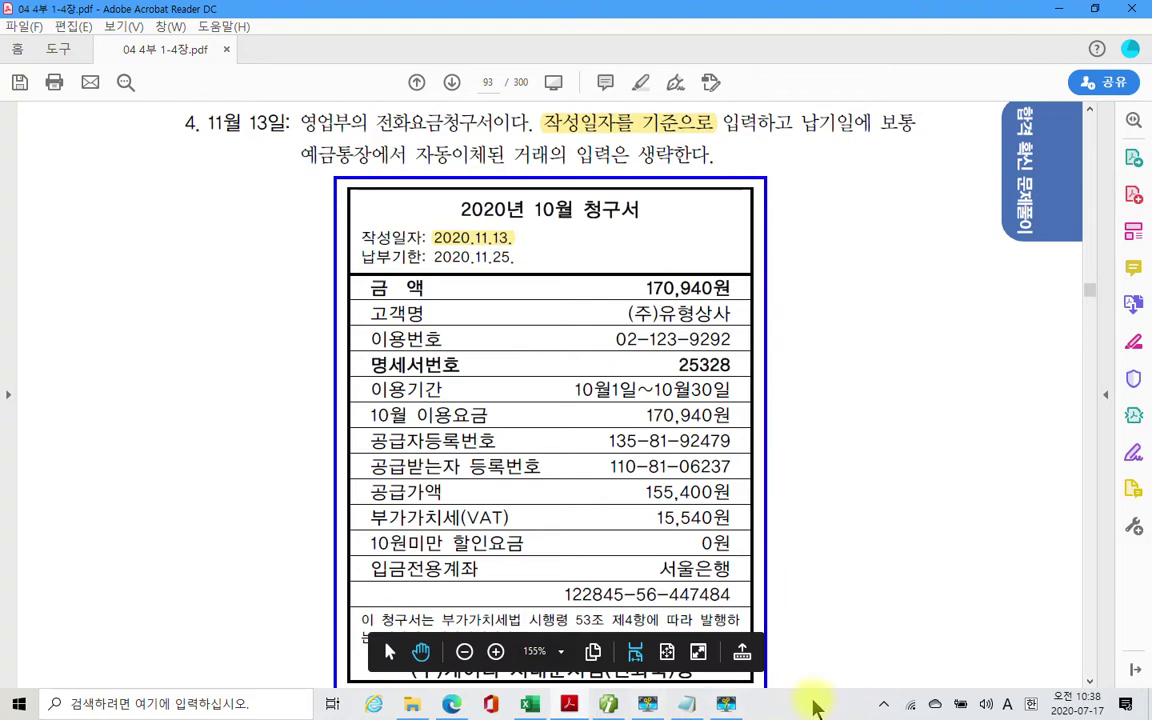
Step: Switch to 더존 iPlus and start a November 13 voucher of type 51 과세 for 전화요금 with a supply amount of 155,400
{"action": "left_click", "coordinate": [608, 703]}
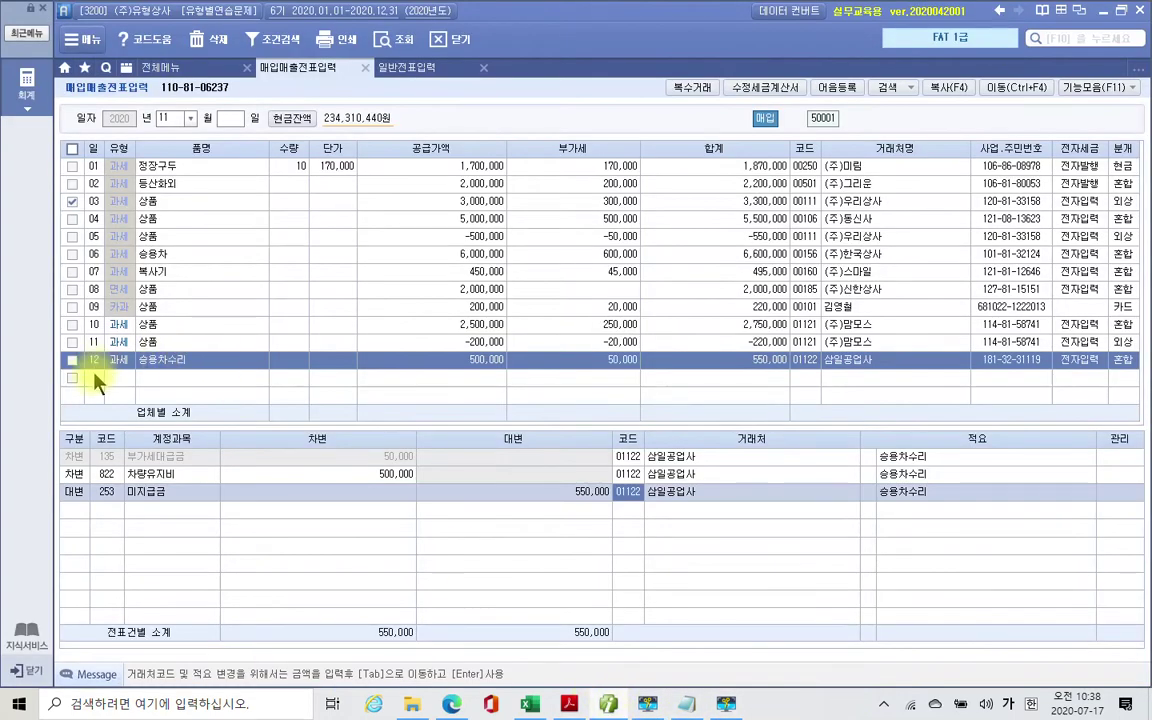
{"action": "left_click", "coordinate": [95, 377]}
{"action": "type", "text": "13"}
{"action": "key", "text": "Return"}
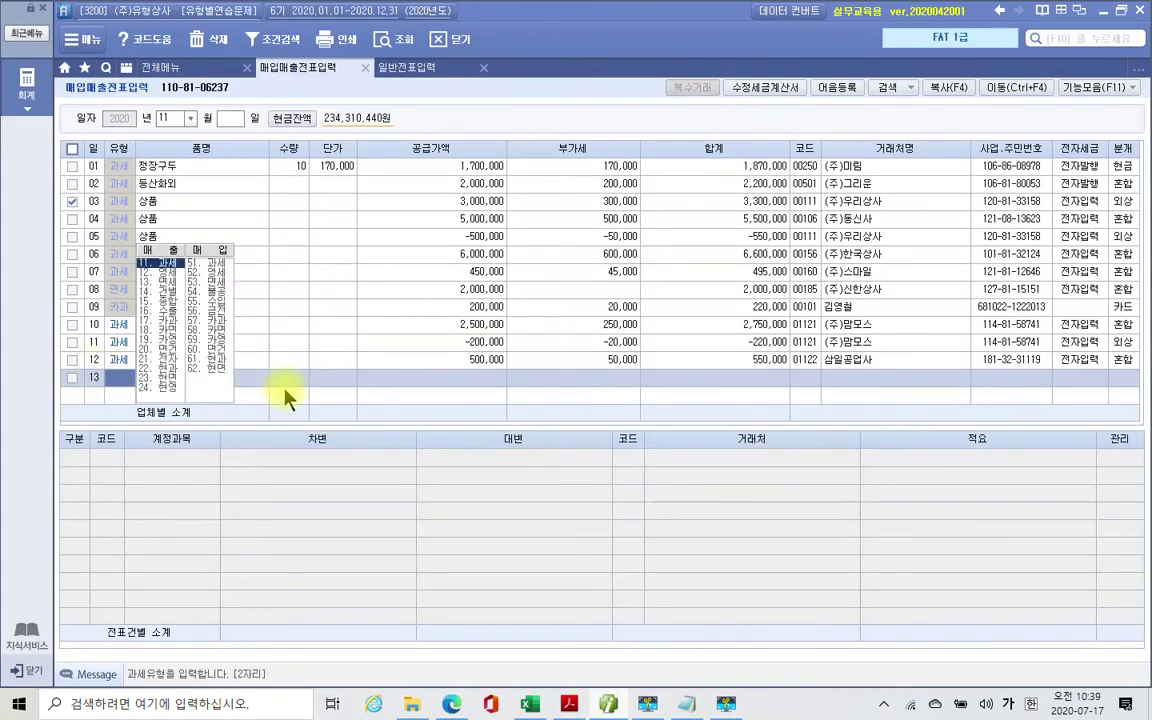
{"action": "type", "text": "51"}
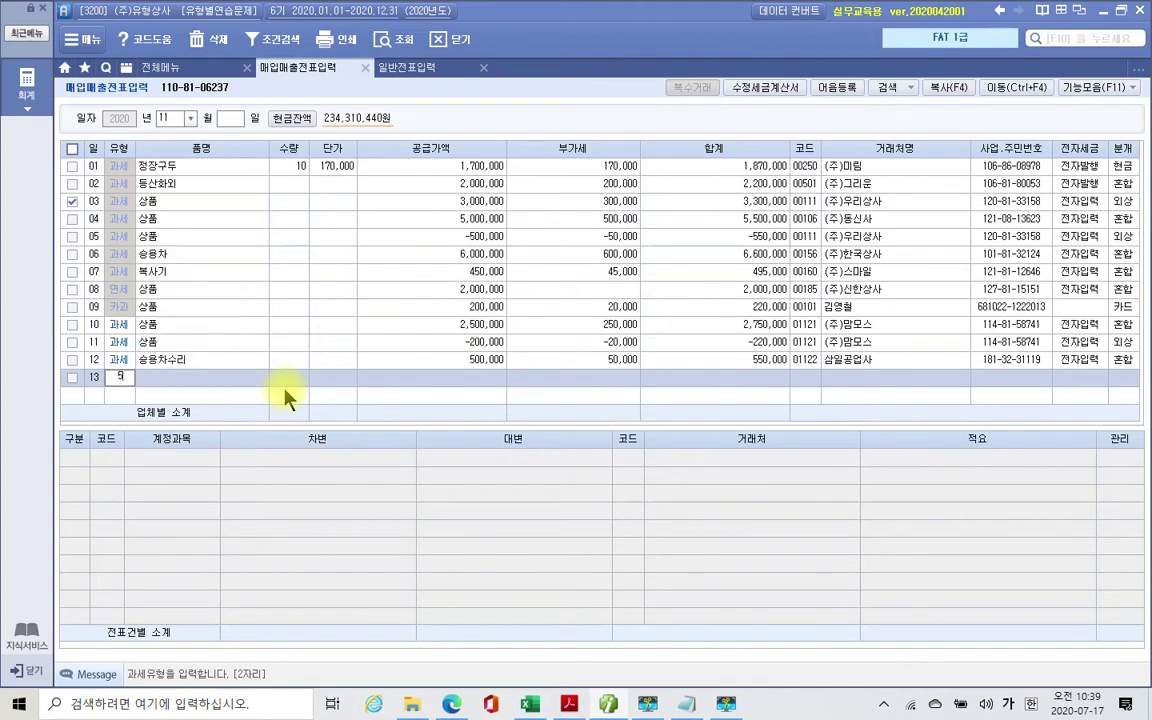
{"action": "key", "text": "Return"}
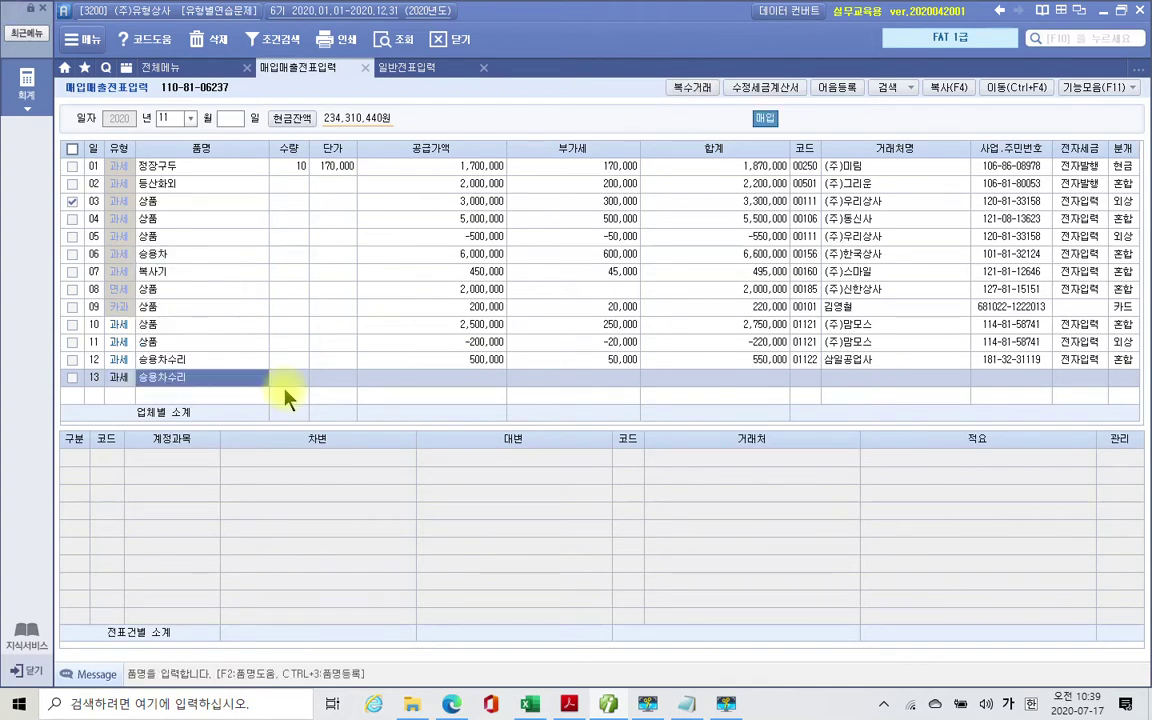
{"action": "type", "text": "전화요금"}
{"action": "key", "text": "Return"}
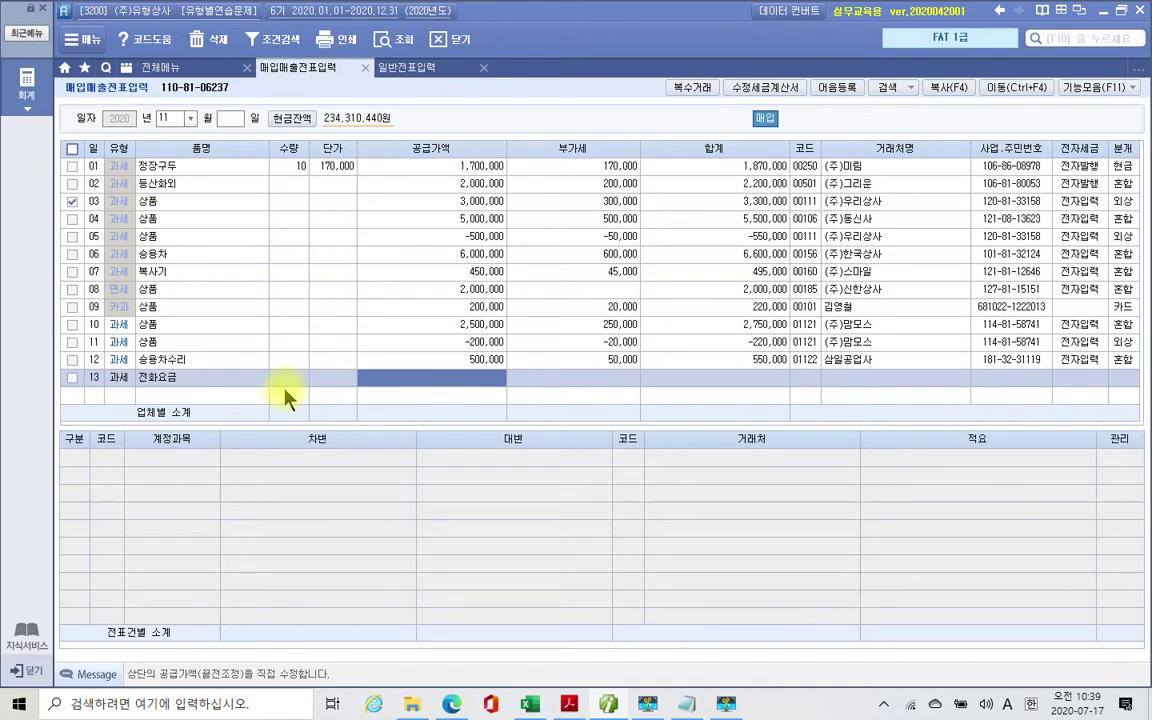
{"action": "type", "text": "155400"}
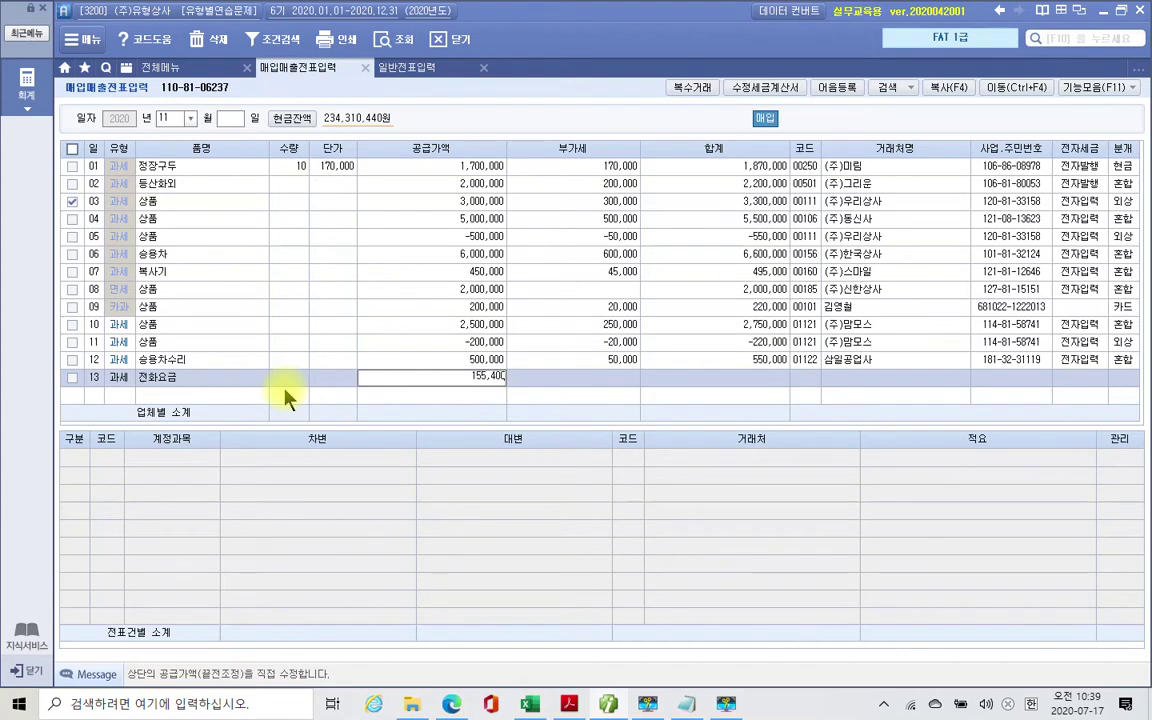
{"action": "key", "text": "Return"}
{"action": "key", "text": "Return"}
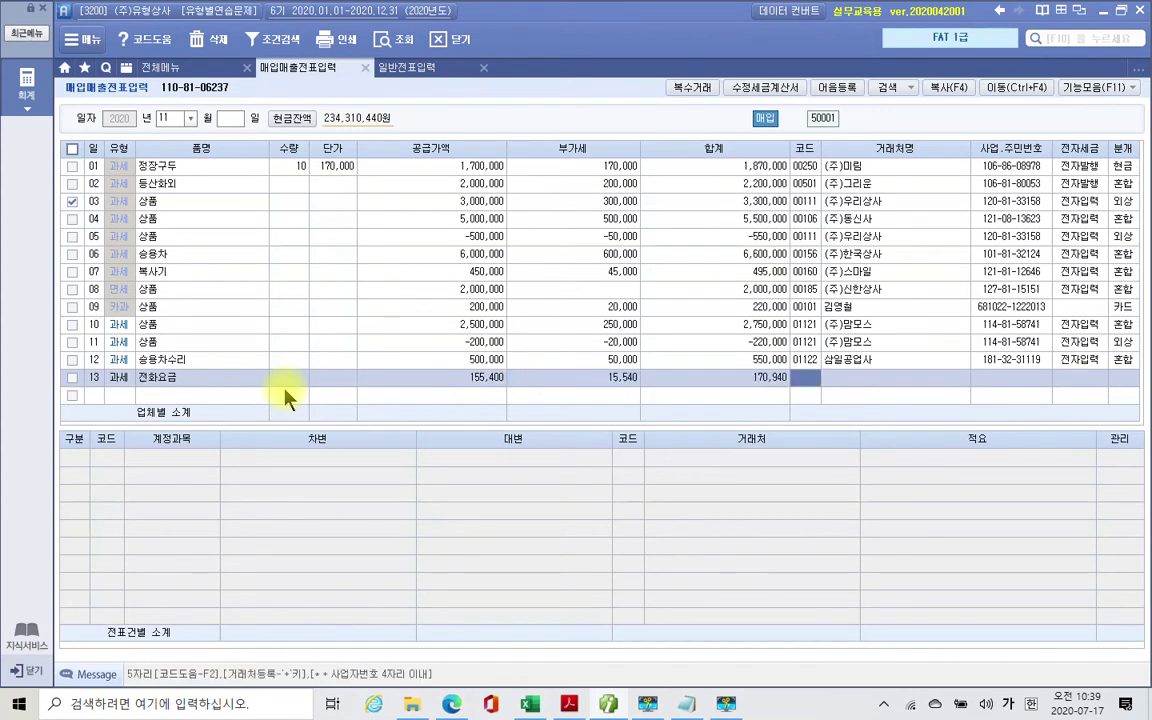
Step: Set the November 13 voucher's trading partner to (주)케이티, mark it 전자입력 and choose 혼합 as its journal type
{"action": "type", "text": "케이"}
{"action": "key", "text": "Return"}
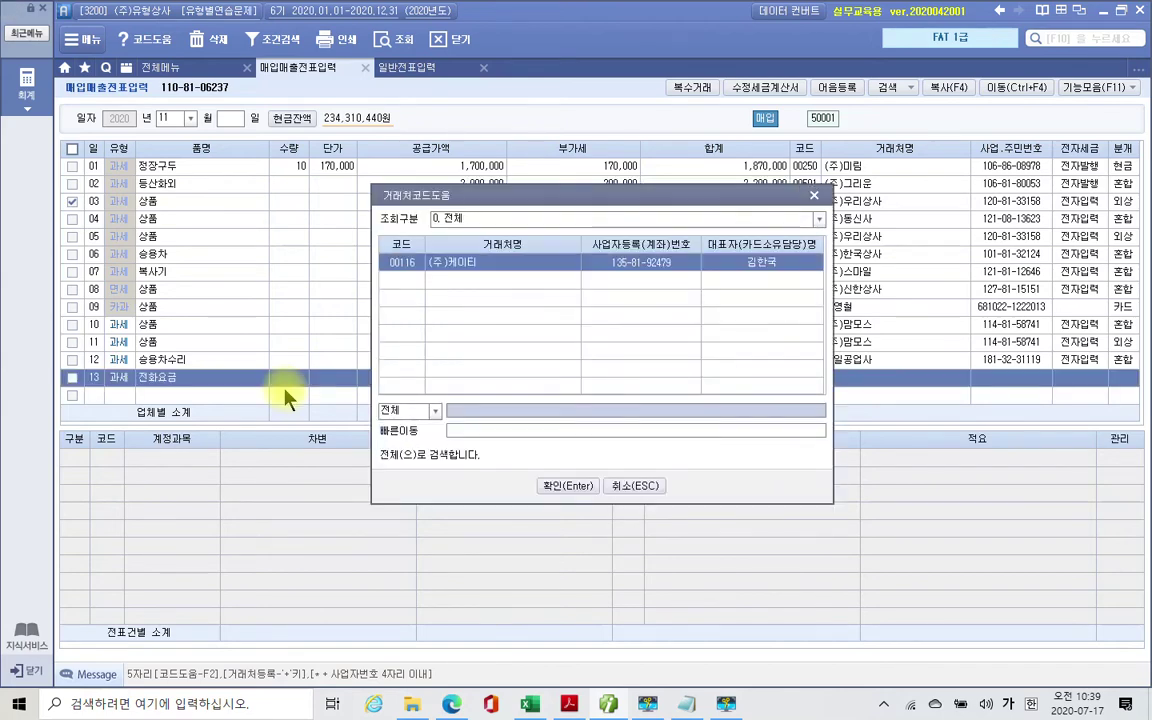
{"action": "key", "text": "Return"}
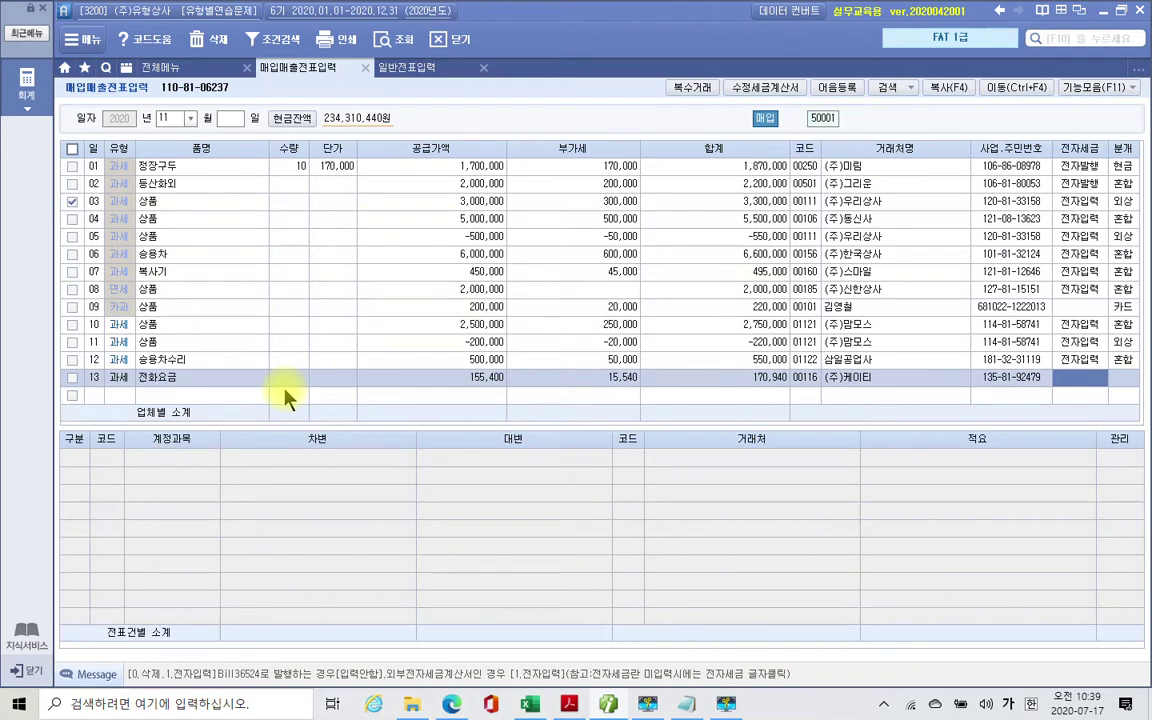
{"action": "type", "text": "1"}
{"action": "key", "text": "Return"}
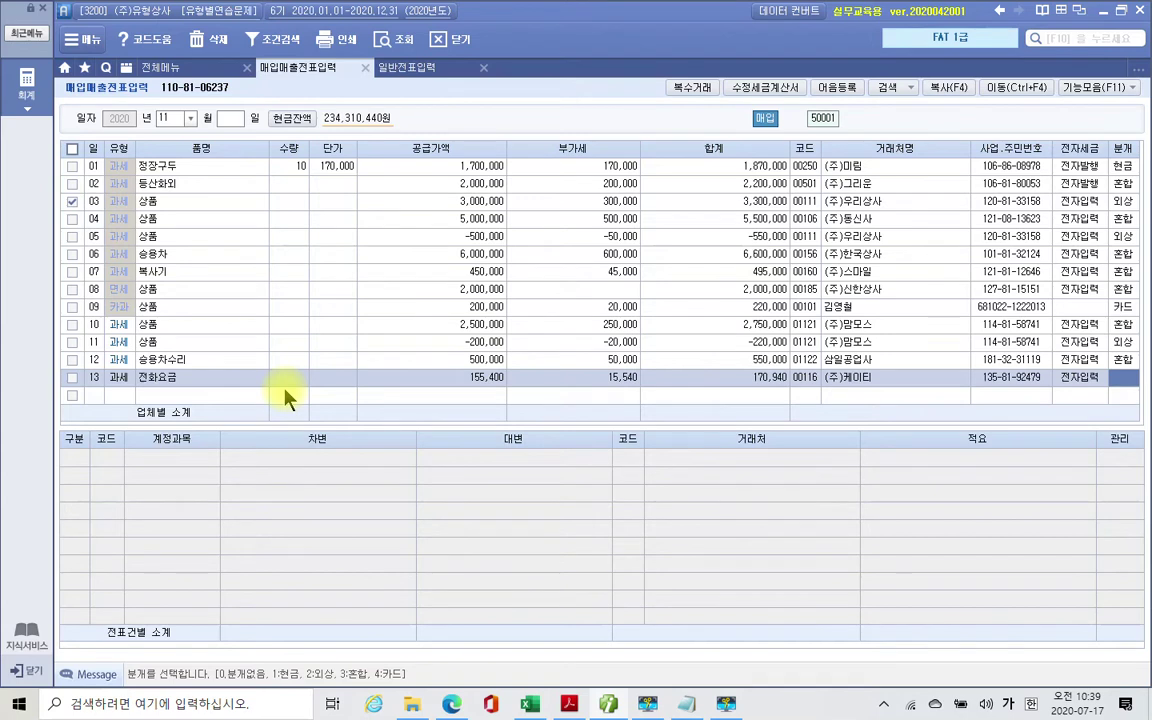
{"action": "type", "text": "3"}
{"action": "key", "text": "Return"}
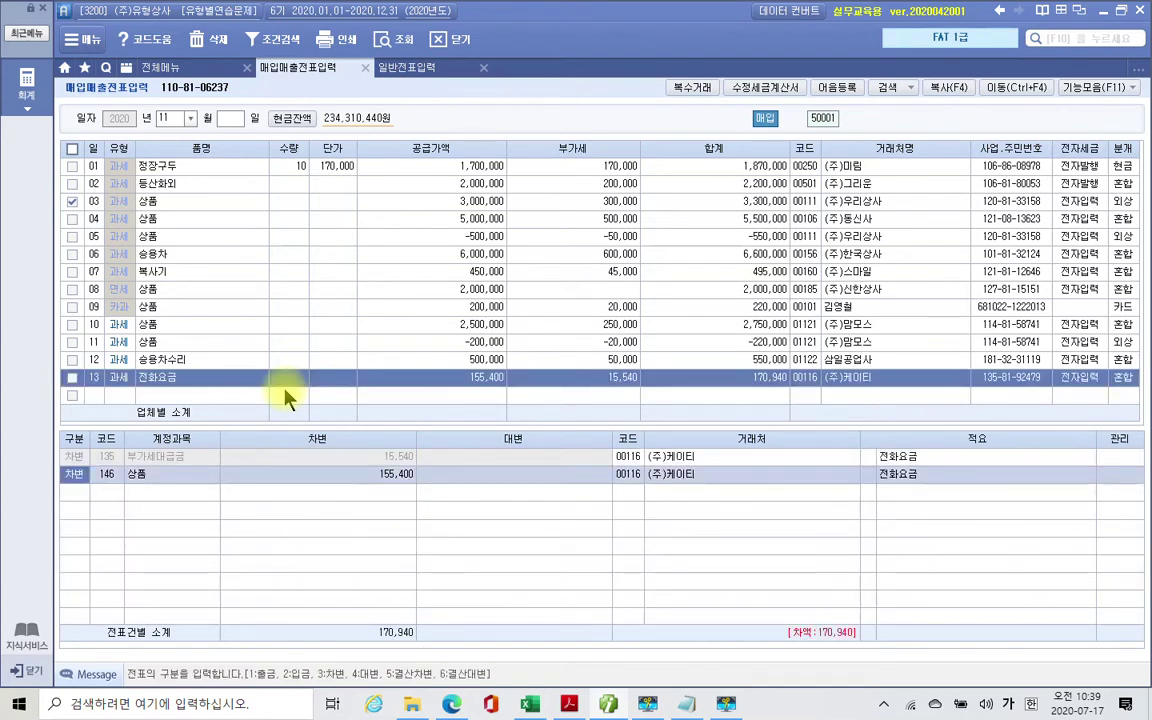
Step: Change the debit (차변) account 상품 in the November 13 journal entry to 814 통신비
{"action": "key", "text": "Return"}
{"action": "type", "text": "통신"}
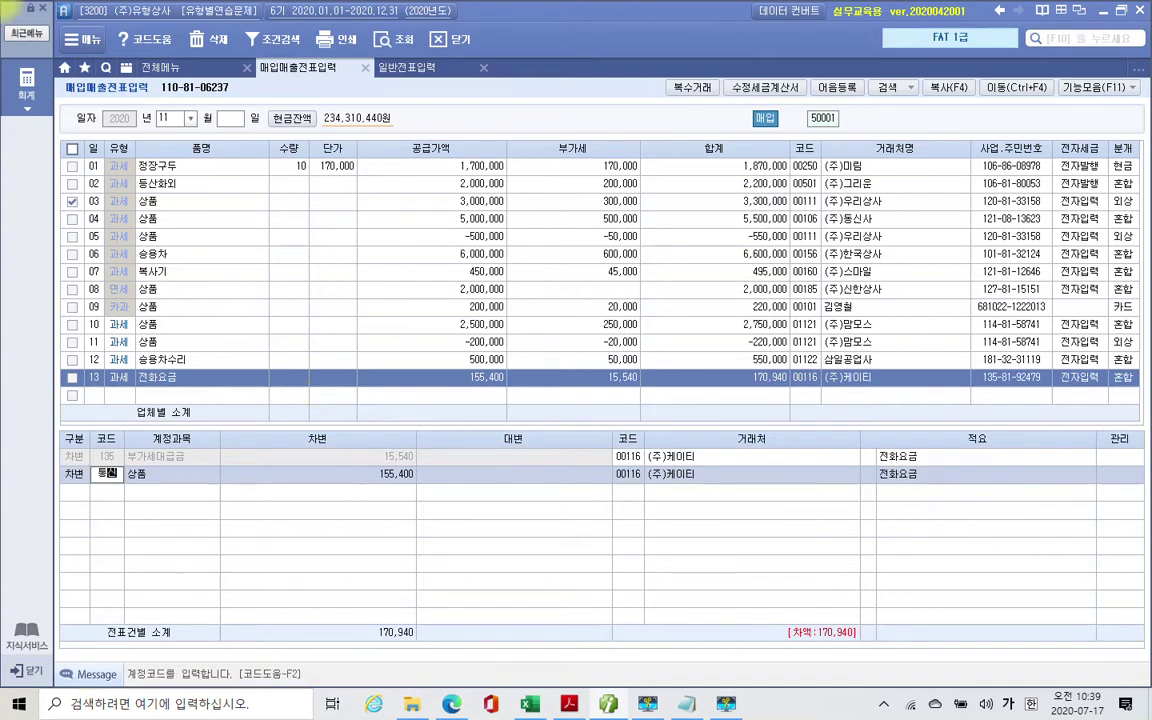
{"action": "key", "text": "Return"}
{"action": "key", "text": "Down"}
{"action": "key", "text": "Down"}
{"action": "key", "text": "Down"}
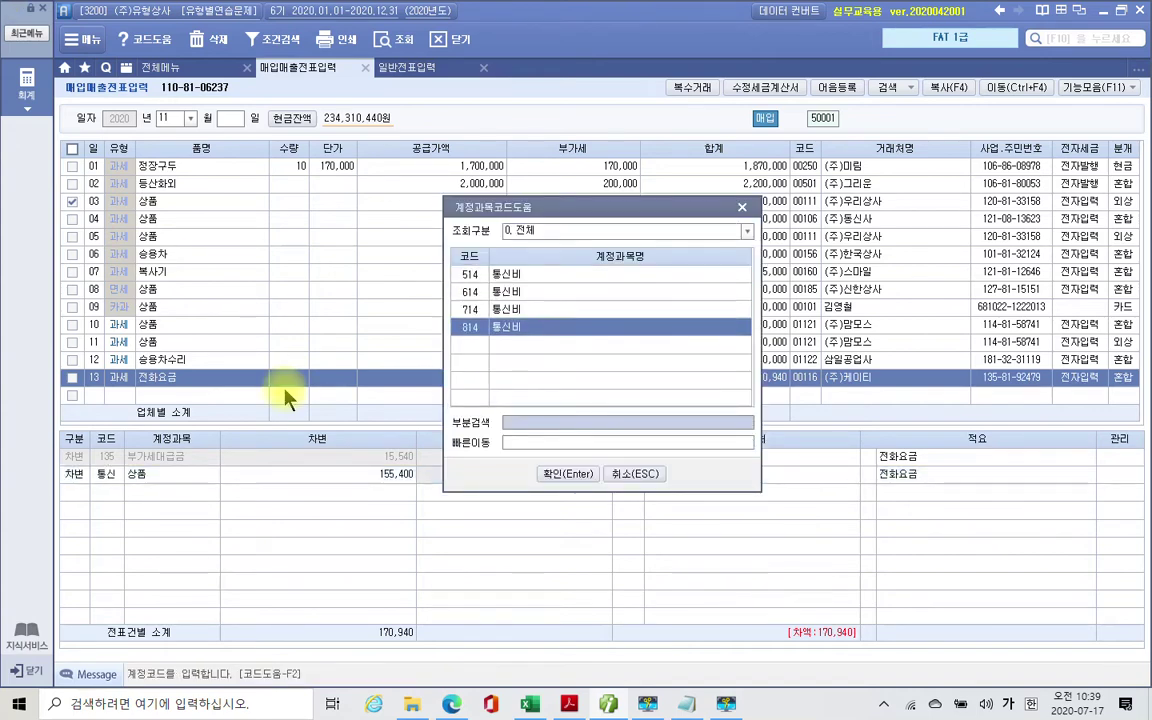
{"action": "key", "text": "Return"}
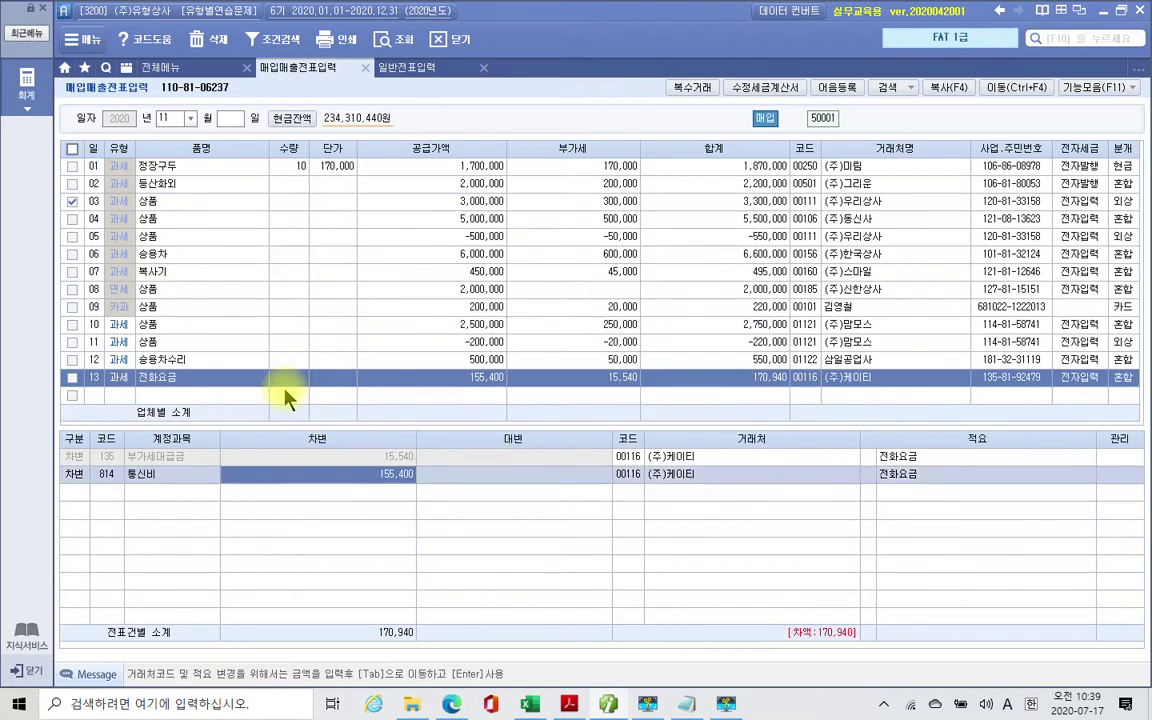
Step: Add a credit (대변) line for account 253 미지급금 with the amount 170,940 to the November 13 journal entry
{"action": "key", "text": "Return"}
{"action": "type", "text": "4"}
{"action": "key", "text": "Return"}
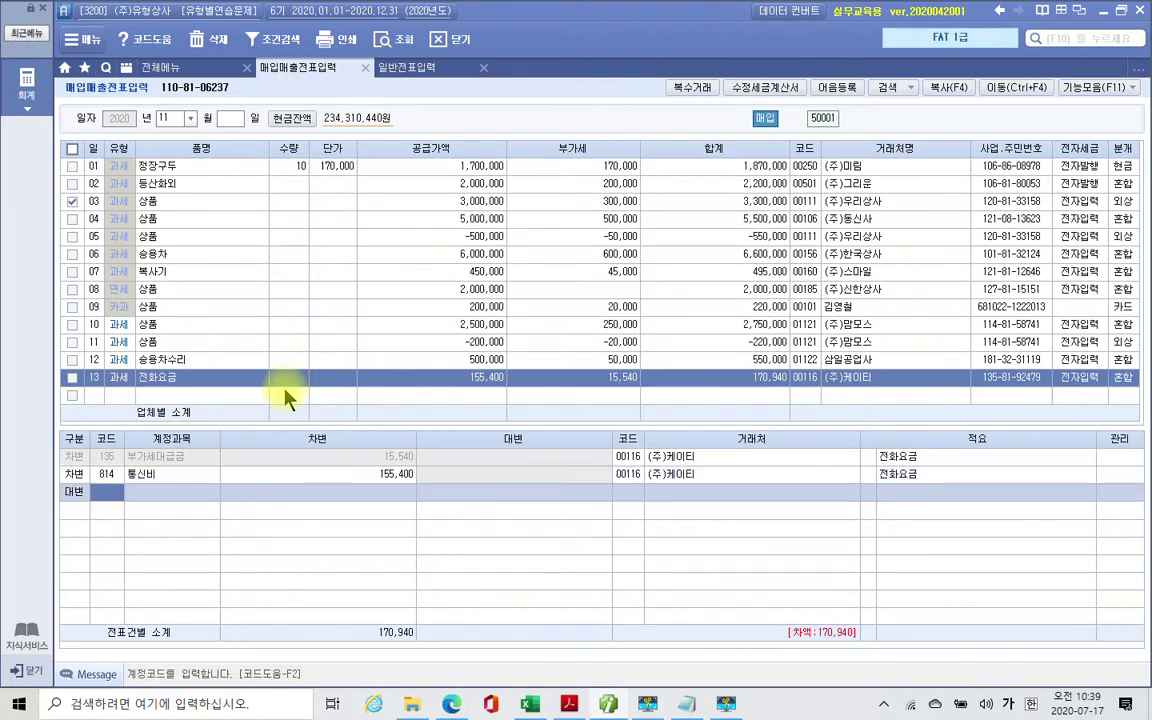
{"action": "type", "text": "253"}
{"action": "key", "text": "Return"}
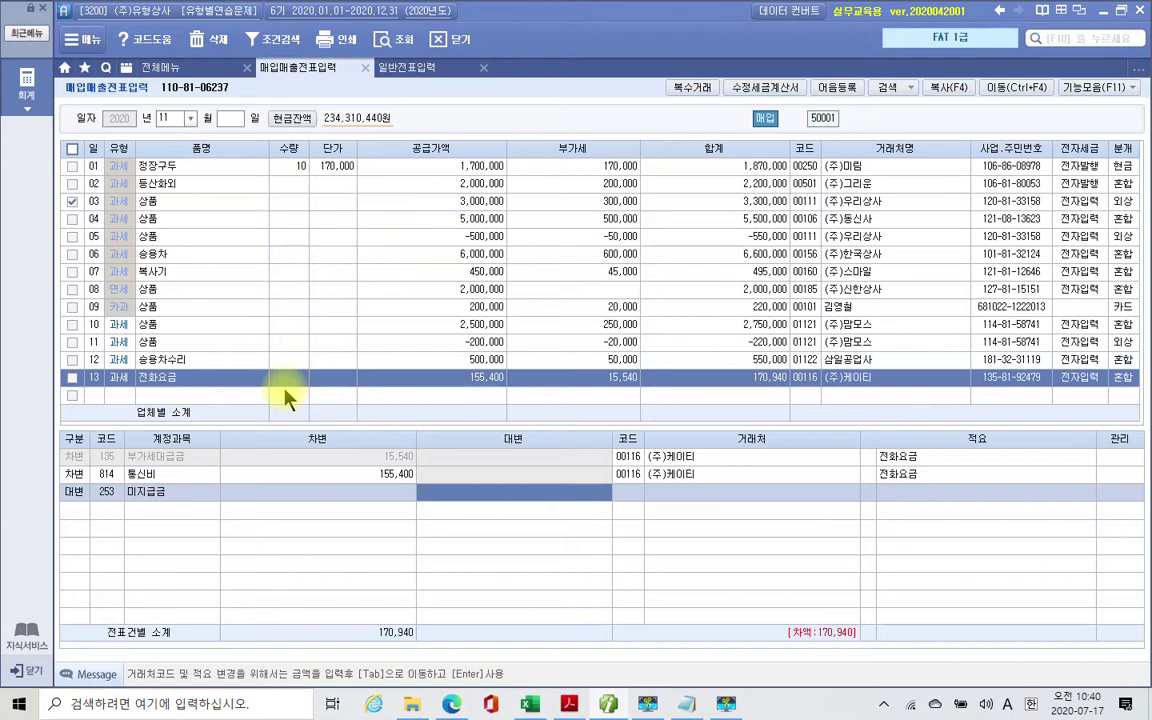
{"action": "type", "text": "170,94"}
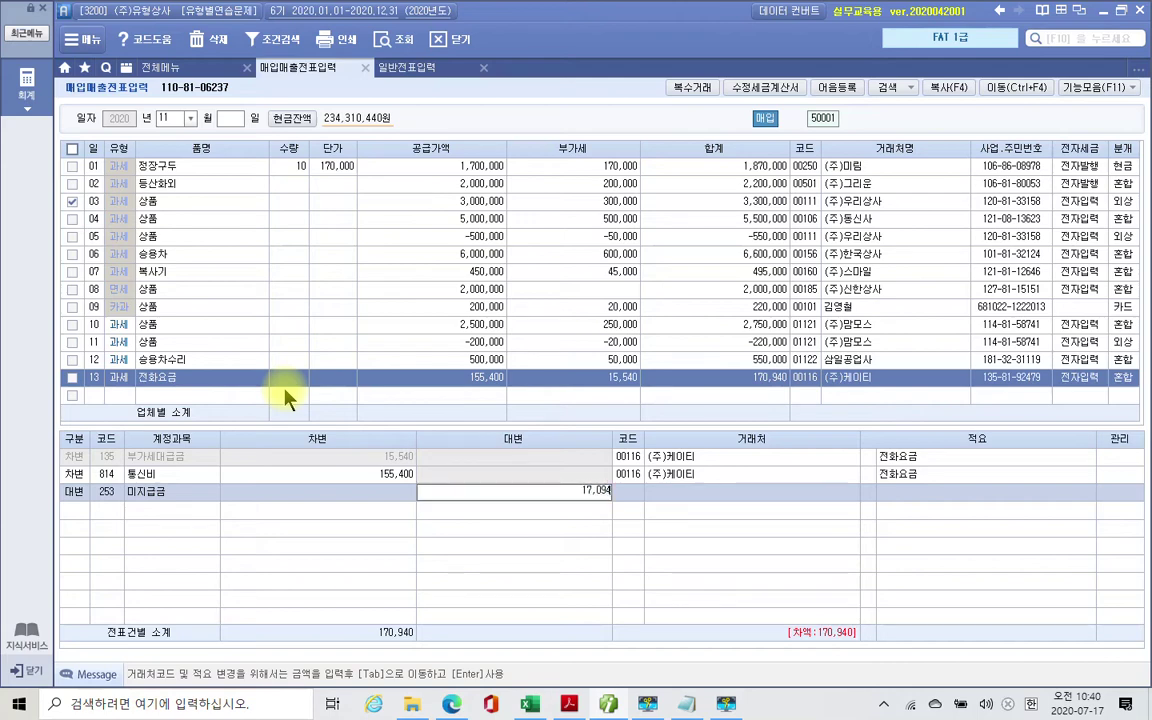
{"action": "type", "text": "0"}
{"action": "key", "text": "Return"}
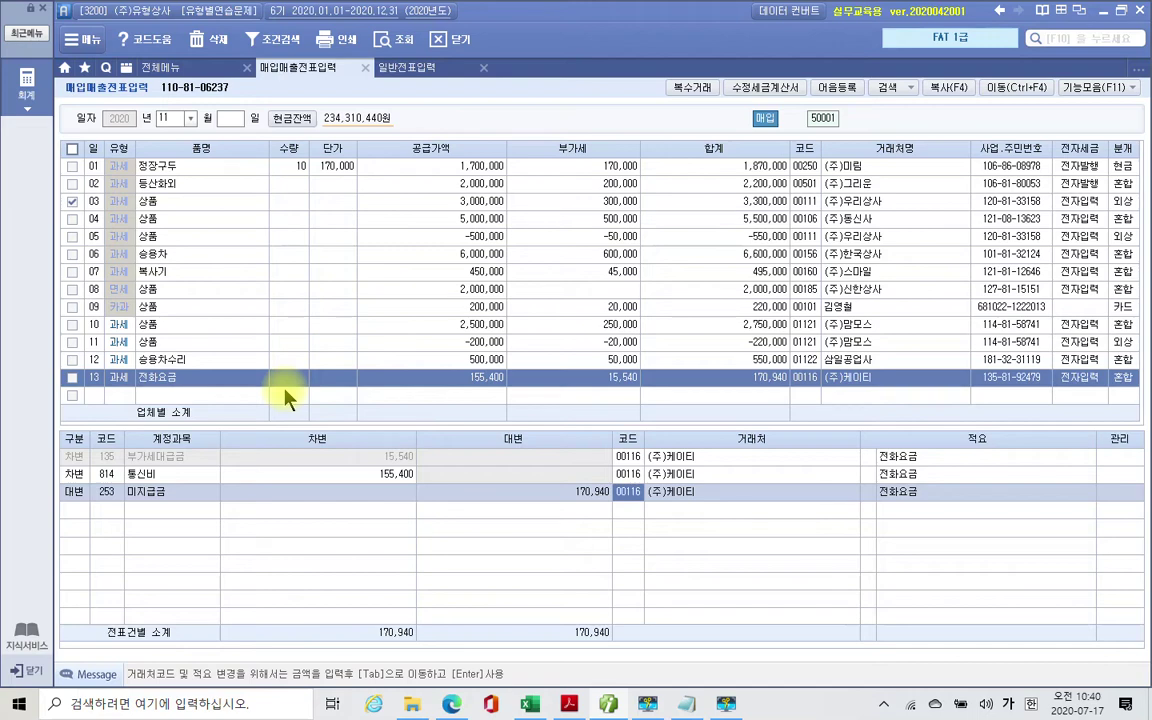
{"action": "key", "text": "Escape"}
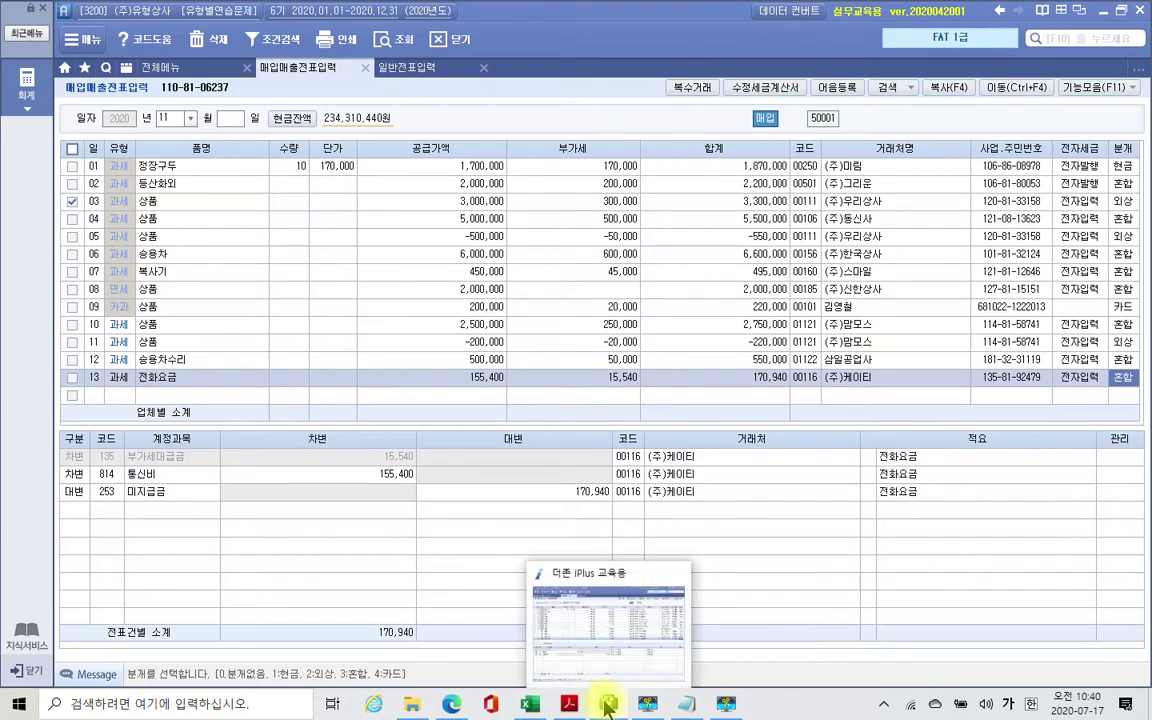
Step: Switch to the PDF in Acrobat Reader and highlight 전자계산서 in the November 14 exercise of the 매입계산서(매입면세) section
{"action": "left_click", "coordinate": [569, 704]}
{"action": "scroll", "coordinate": [549, 543], "scroll_direction": "down", "scroll_amount": 1}
{"action": "scroll", "coordinate": [549, 543], "scroll_direction": "down", "scroll_amount": 10}
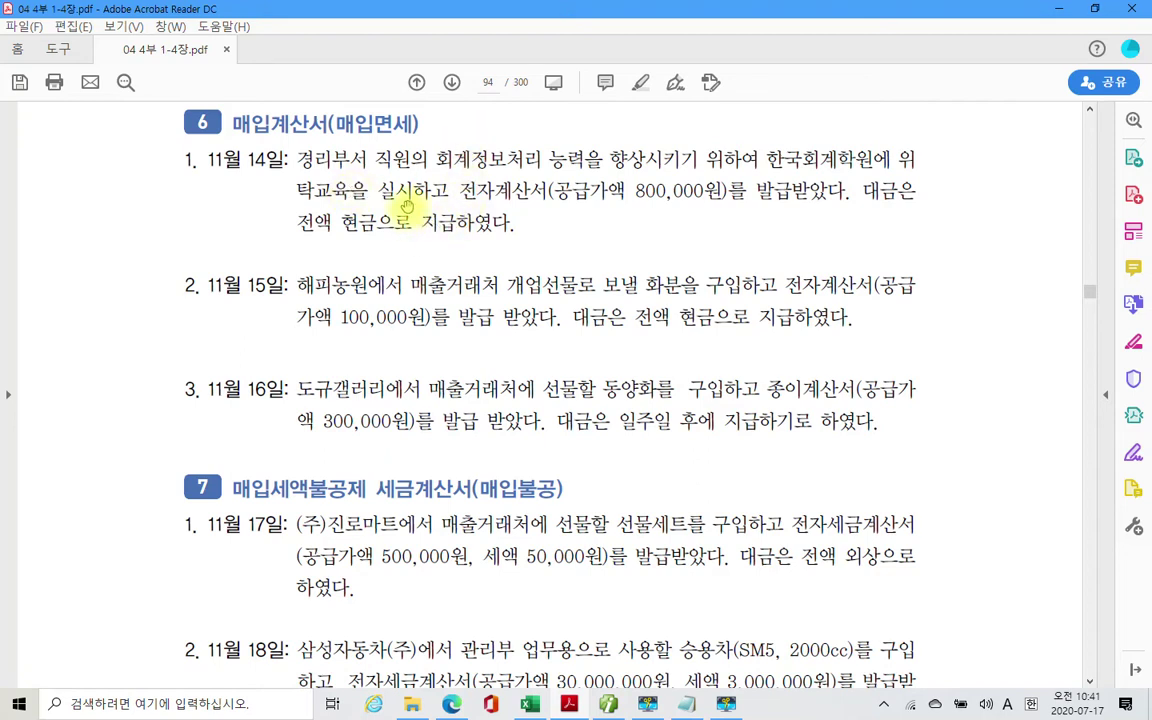
{"action": "left_click_drag", "start_coordinate": [455, 191], "coordinate": [545, 193]}
{"action": "right_click", "coordinate": [545, 192]}
{"action": "left_click", "coordinate": [568, 222]}
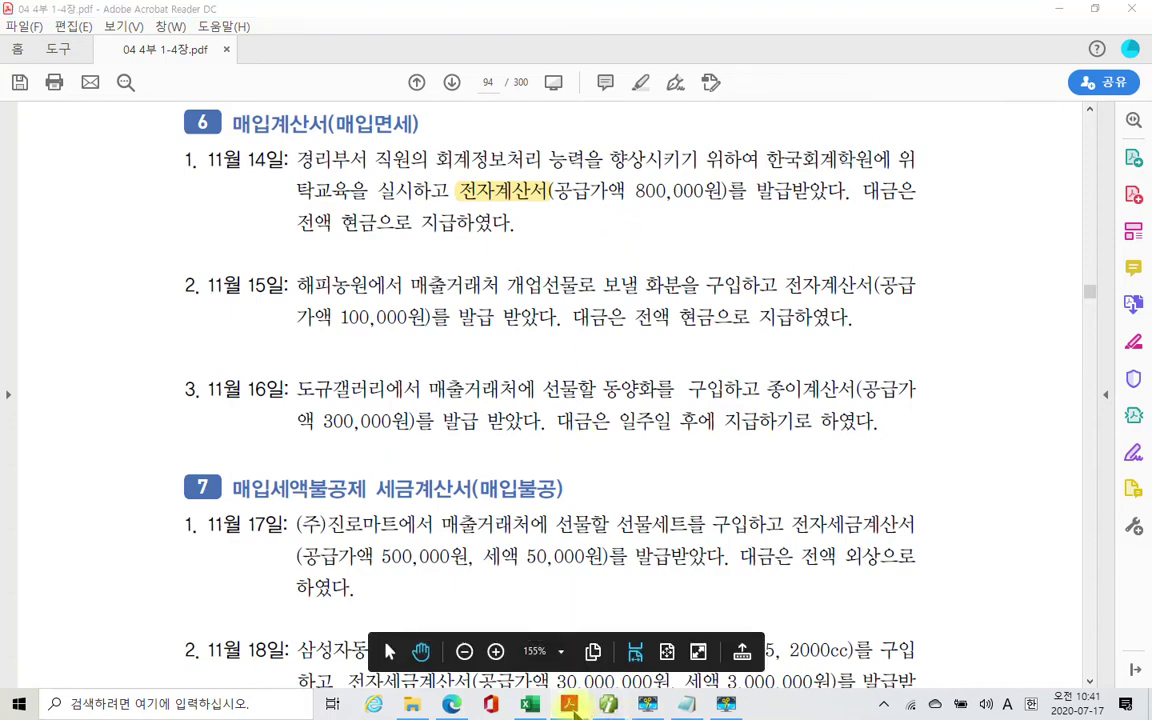
Step: Switch back to the accounting program and start a November 14 voucher with type 53 면세
{"action": "left_click", "coordinate": [606, 704]}
{"action": "left_click", "coordinate": [100, 398]}
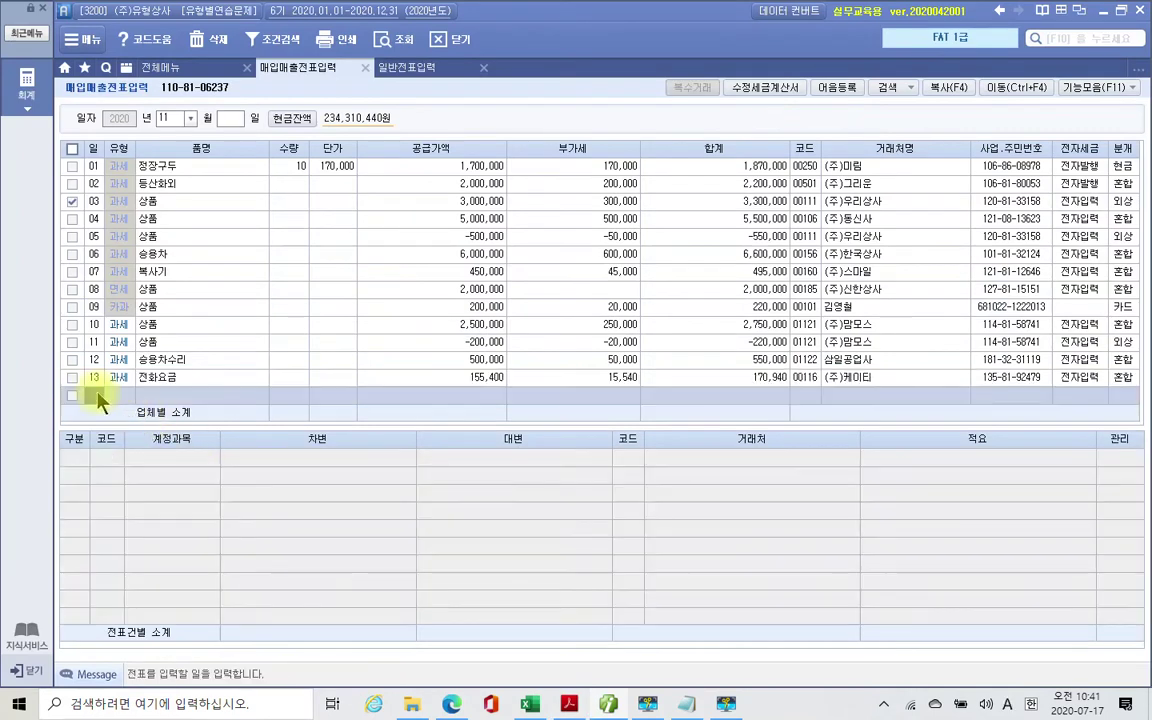
{"action": "type", "text": "14"}
{"action": "key", "text": "Return"}
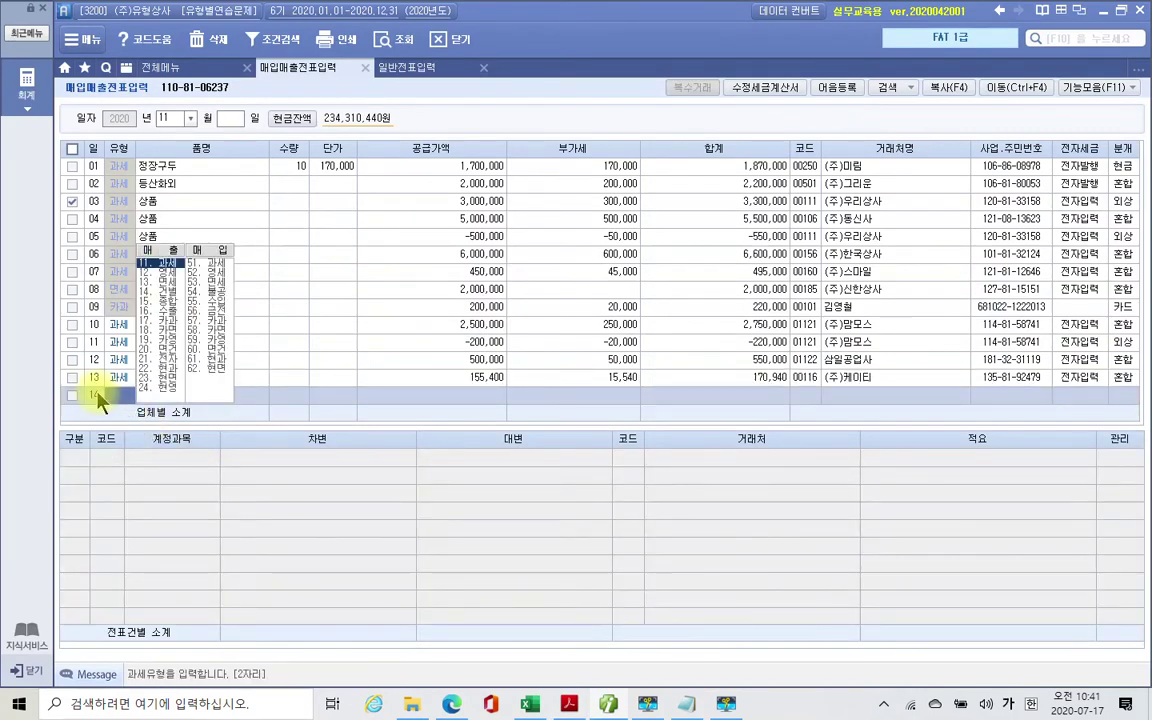
{"action": "type", "text": "53"}
{"action": "key", "text": "Return"}
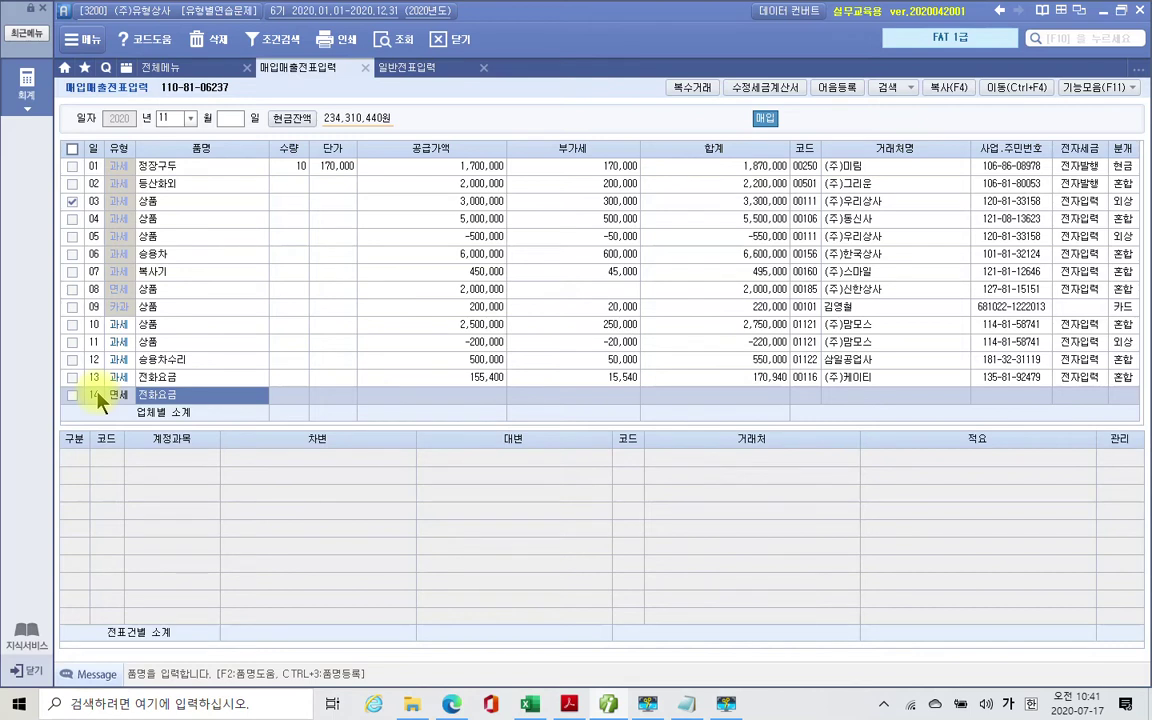
Step: Enter 회계교육 as the November 14 voucher's item name and 800,000 as its supply amount (공급가액)
{"action": "type", "text": "회"}
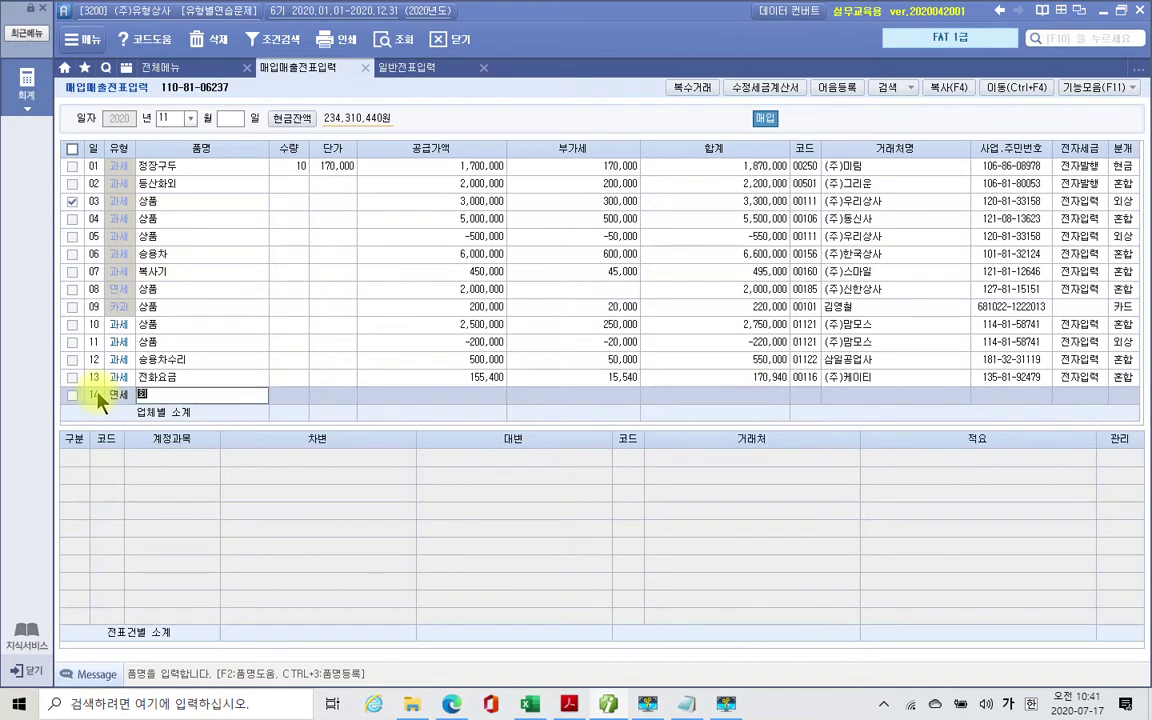
{"action": "type", "text": "계교육"}
{"action": "key", "text": "Return"}
{"action": "key", "text": "Return"}
{"action": "key", "text": "Return"}
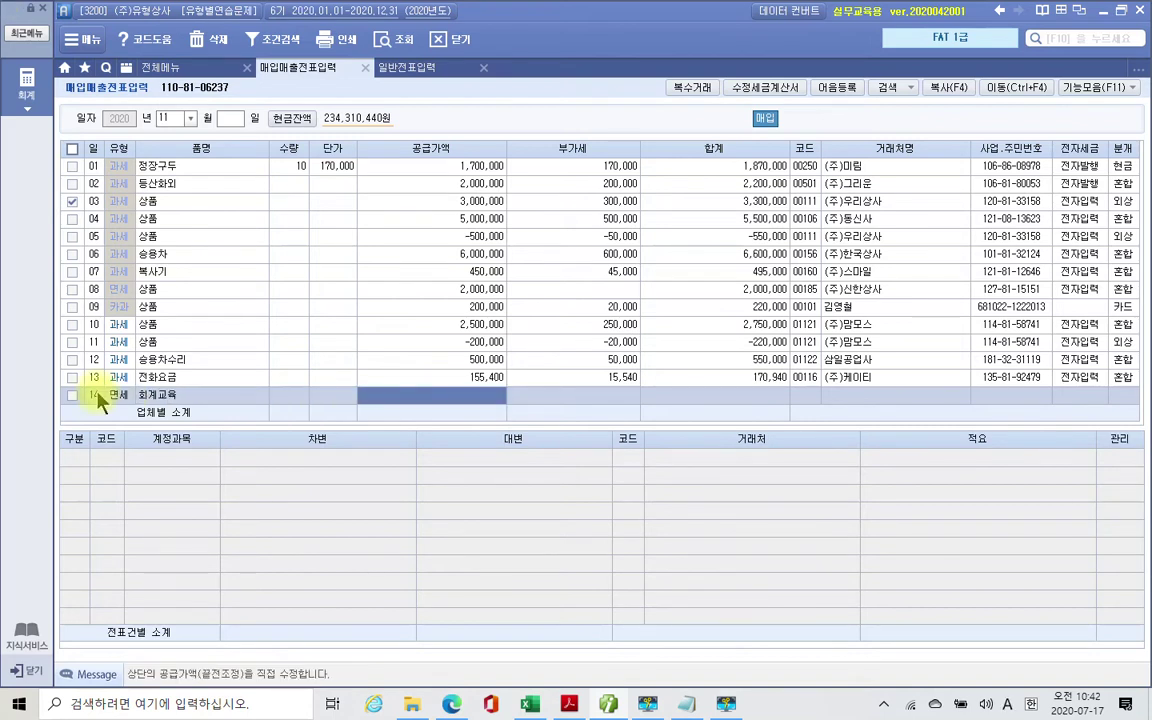
{"action": "type", "text": "8000000"}
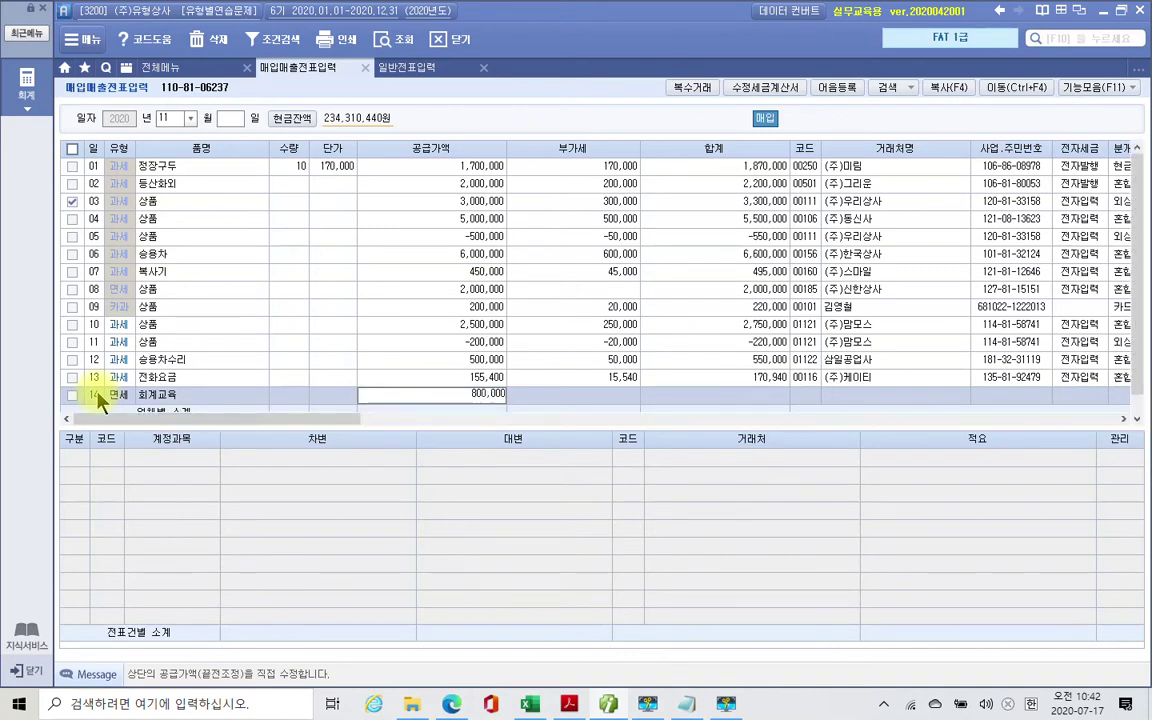
{"action": "key", "text": "Return"}
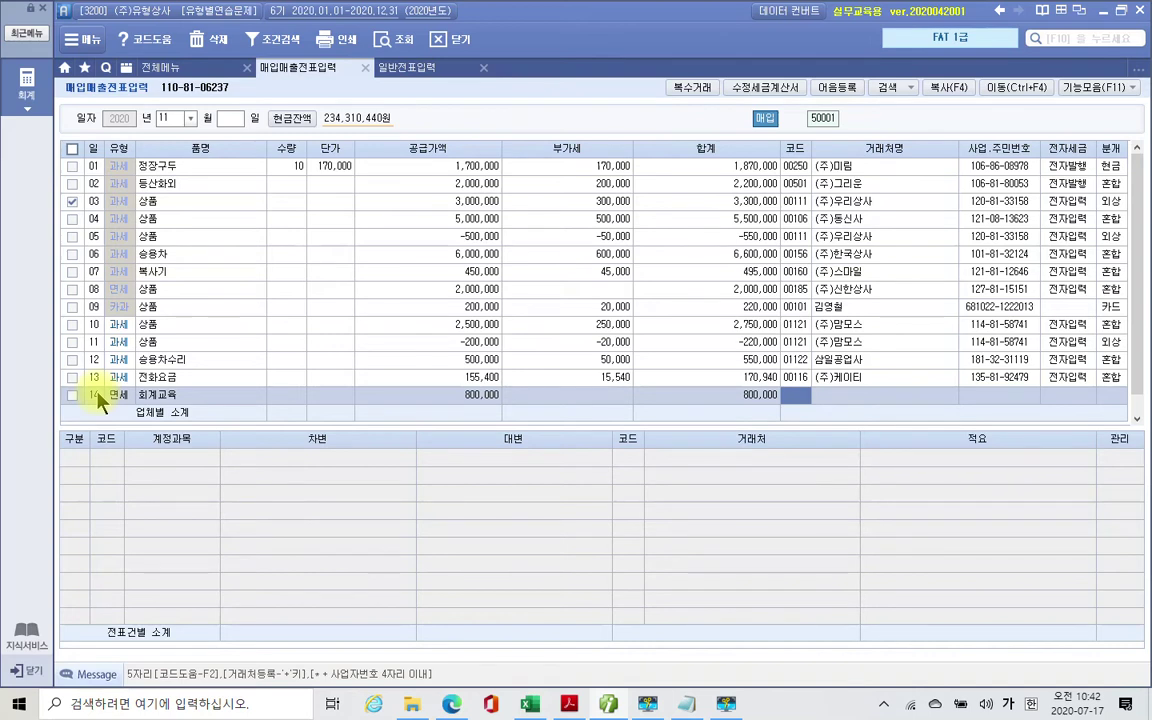
Step: Set the November 14 voucher's trading partner to 한국회계학원, mark it 전자입력 and choose 현금 as its journal type
{"action": "type", "text": "한국"}
{"action": "key", "text": "Return"}
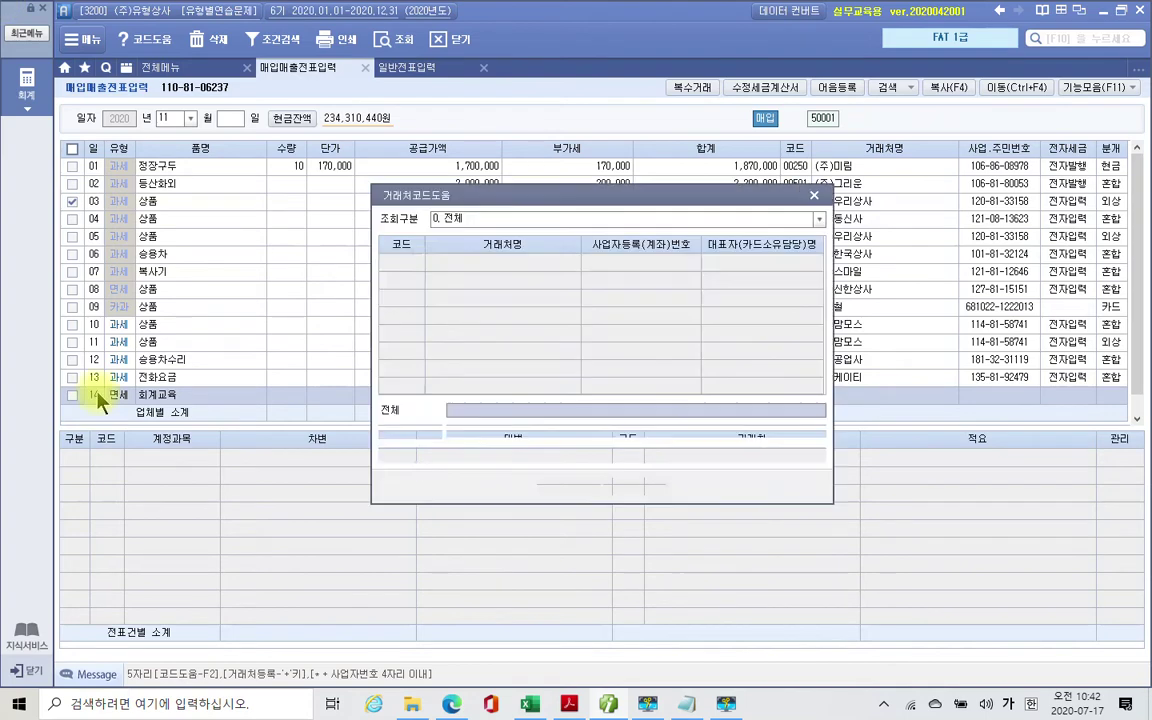
{"action": "key", "text": "Return"}
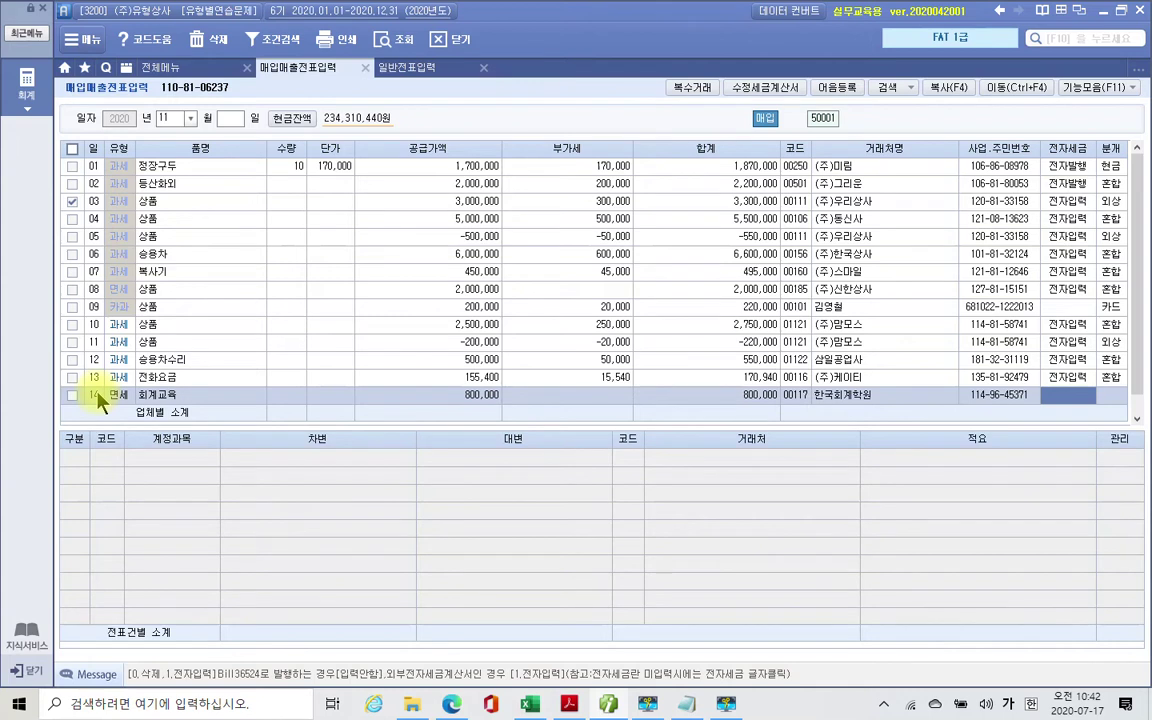
{"action": "type", "text": "1"}
{"action": "key", "text": "Return"}
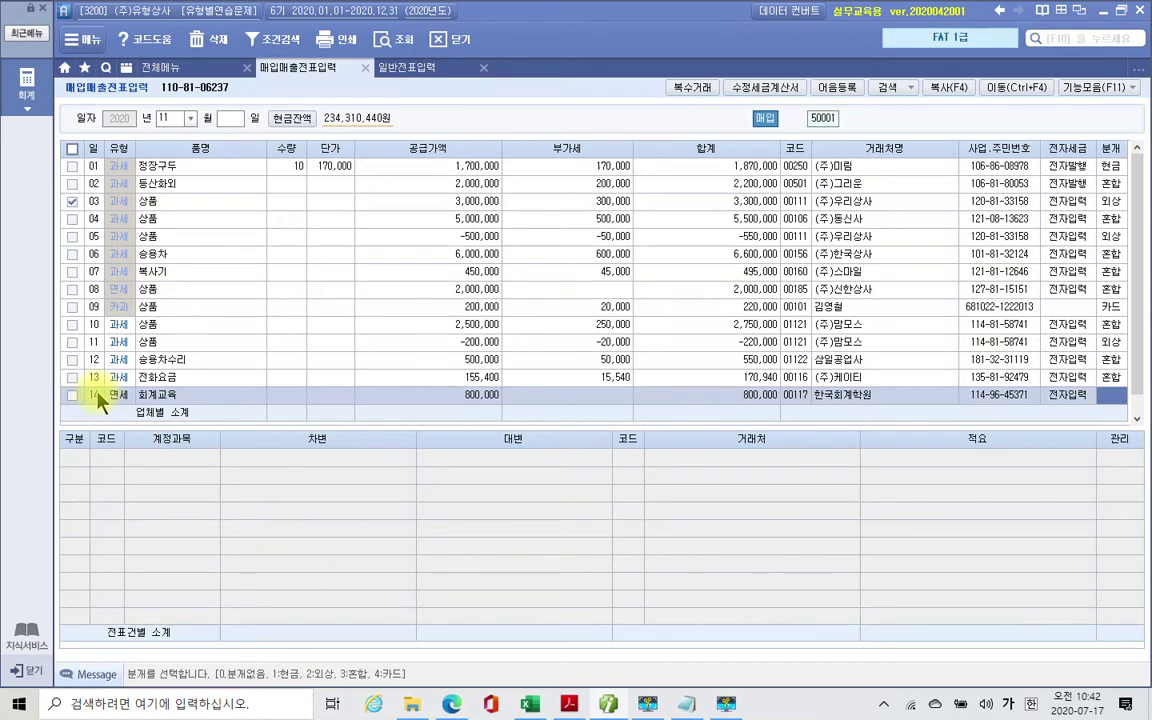
{"action": "type", "text": "1"}
{"action": "key", "text": "Return"}
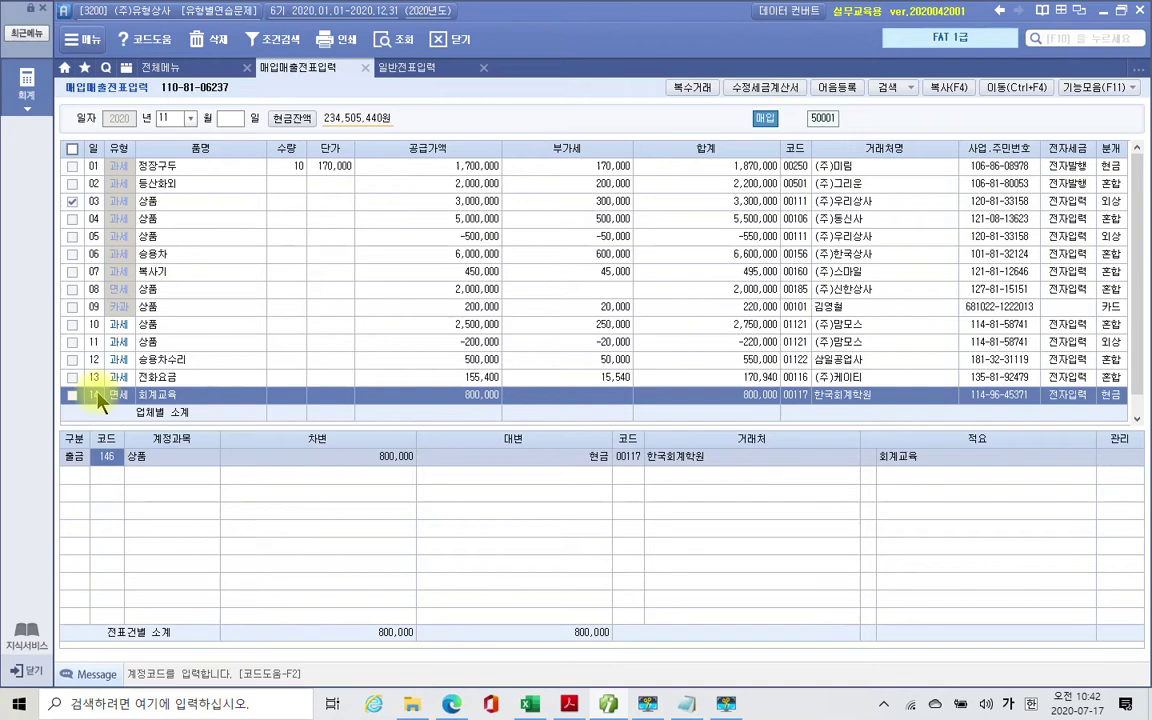
Step: Change the account 상품 in the November 14 journal entry to 825 교육훈련비
{"action": "type", "text": "교육"}
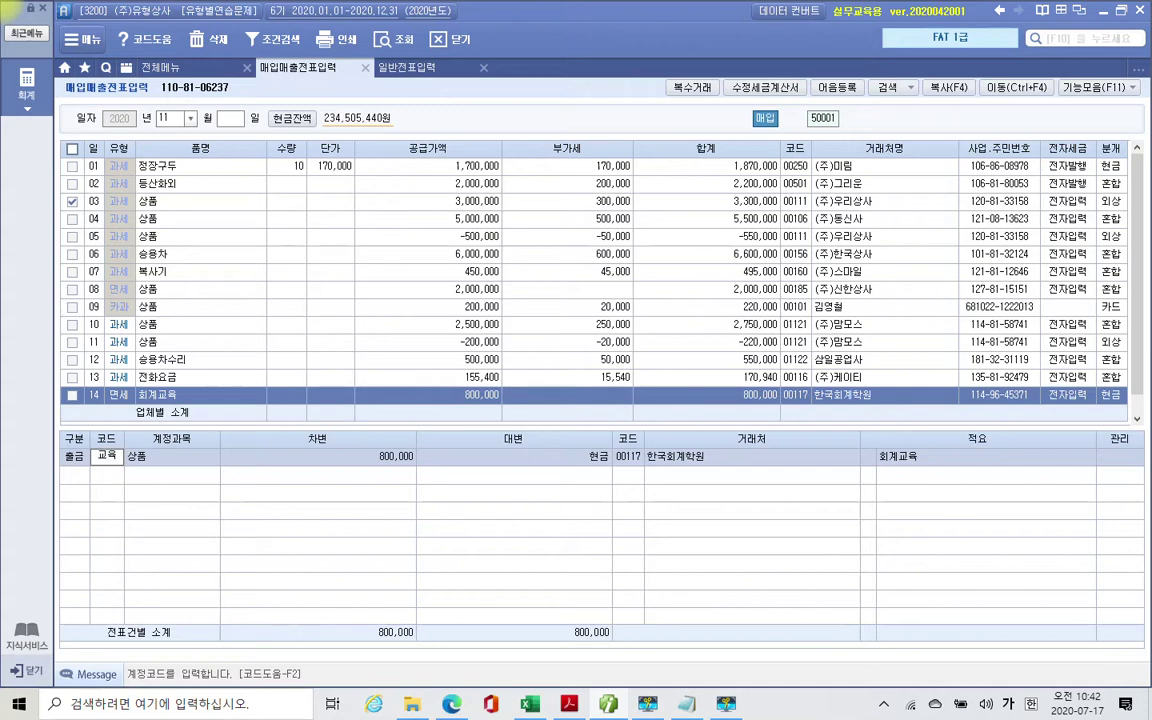
{"action": "key", "text": "Return"}
{"action": "key", "text": "Down"}
{"action": "key", "text": "Down"}
{"action": "key", "text": "Down"}
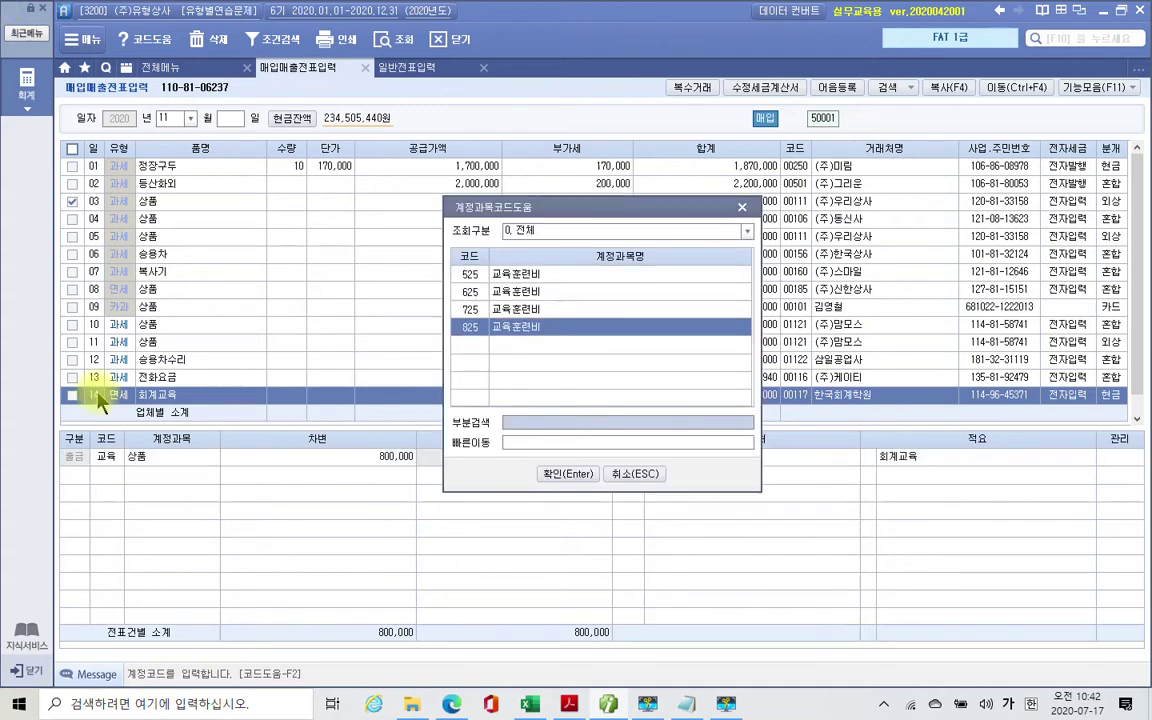
{"action": "key", "text": "Return"}
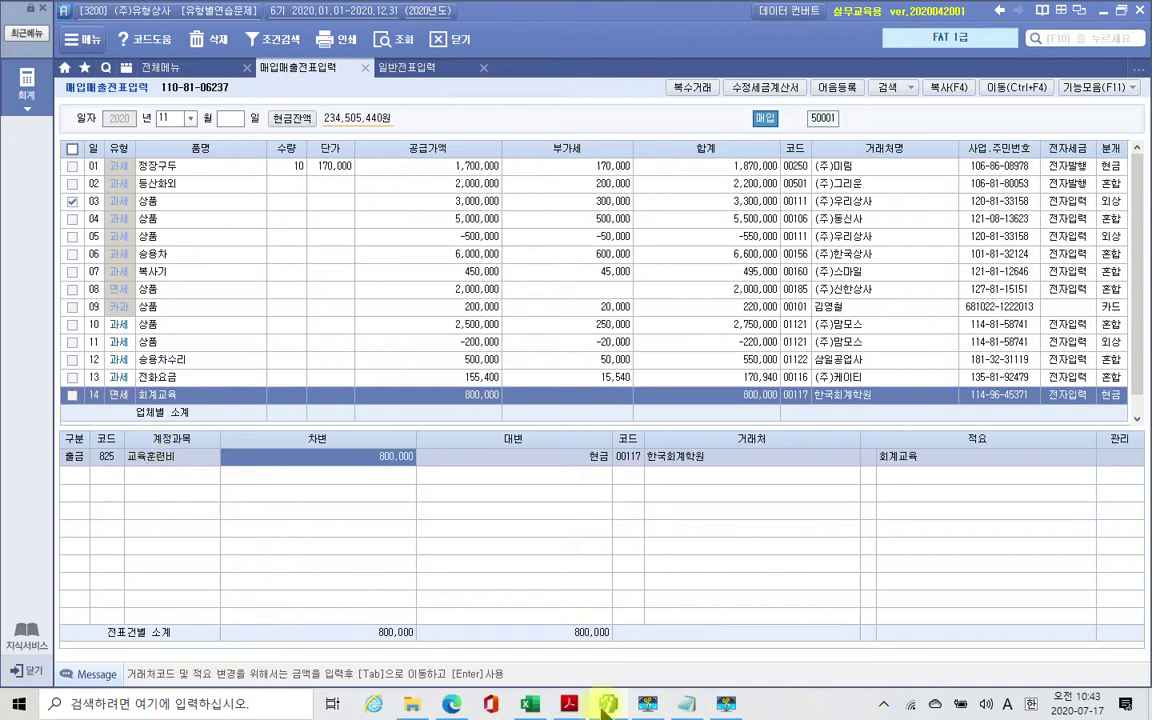
Step: Switch to the PDF in Acrobat Reader and highlight 전자계산서 and 를 발급 받았다 in the November 15 exercise
{"action": "left_click", "coordinate": [570, 704]}
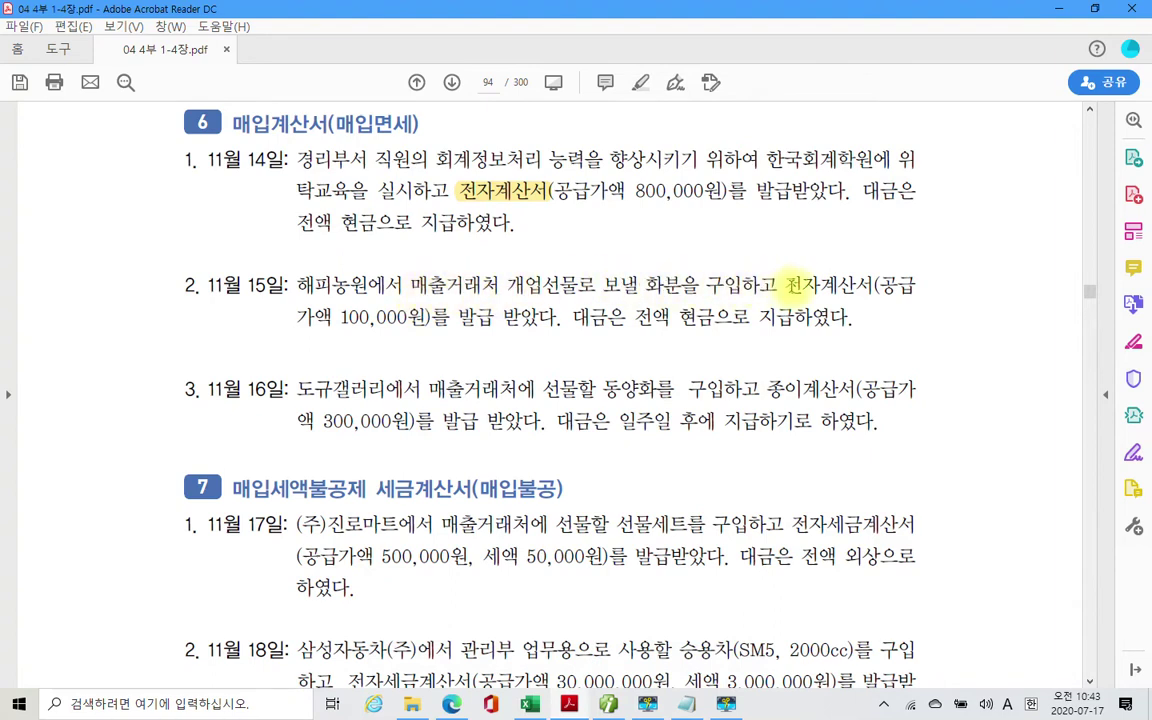
{"action": "left_click_drag", "start_coordinate": [785, 285], "coordinate": [873, 288]}
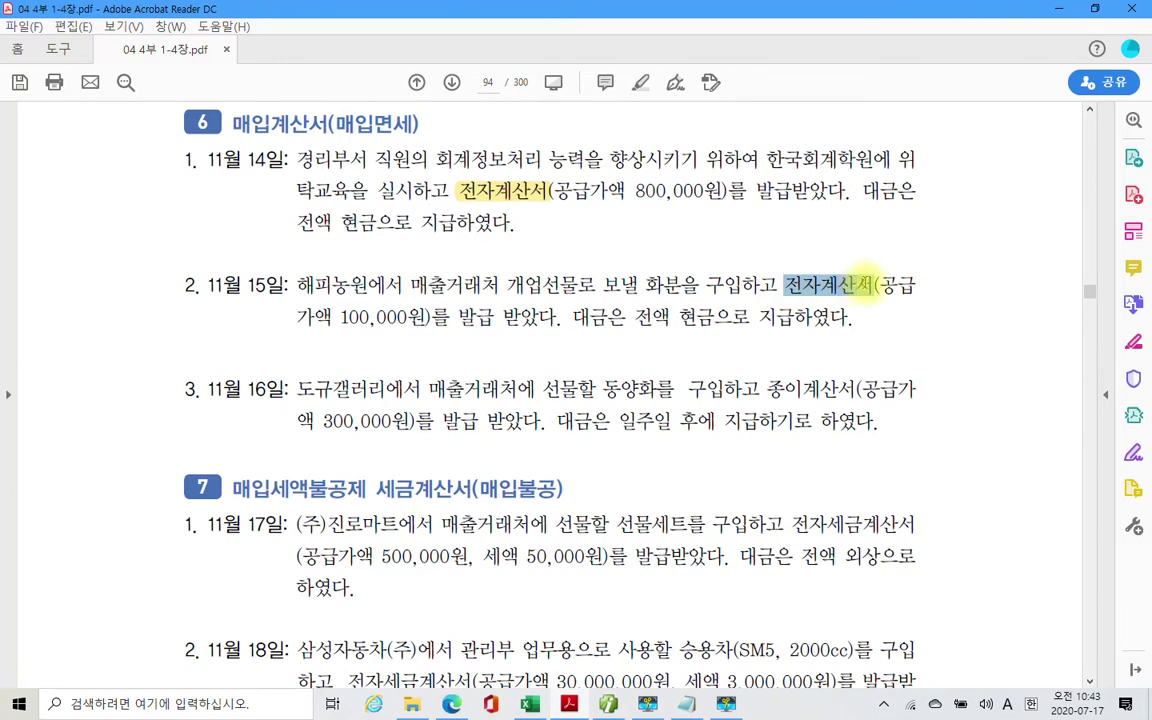
{"action": "right_click", "coordinate": [873, 290]}
{"action": "left_click", "coordinate": [887, 337]}
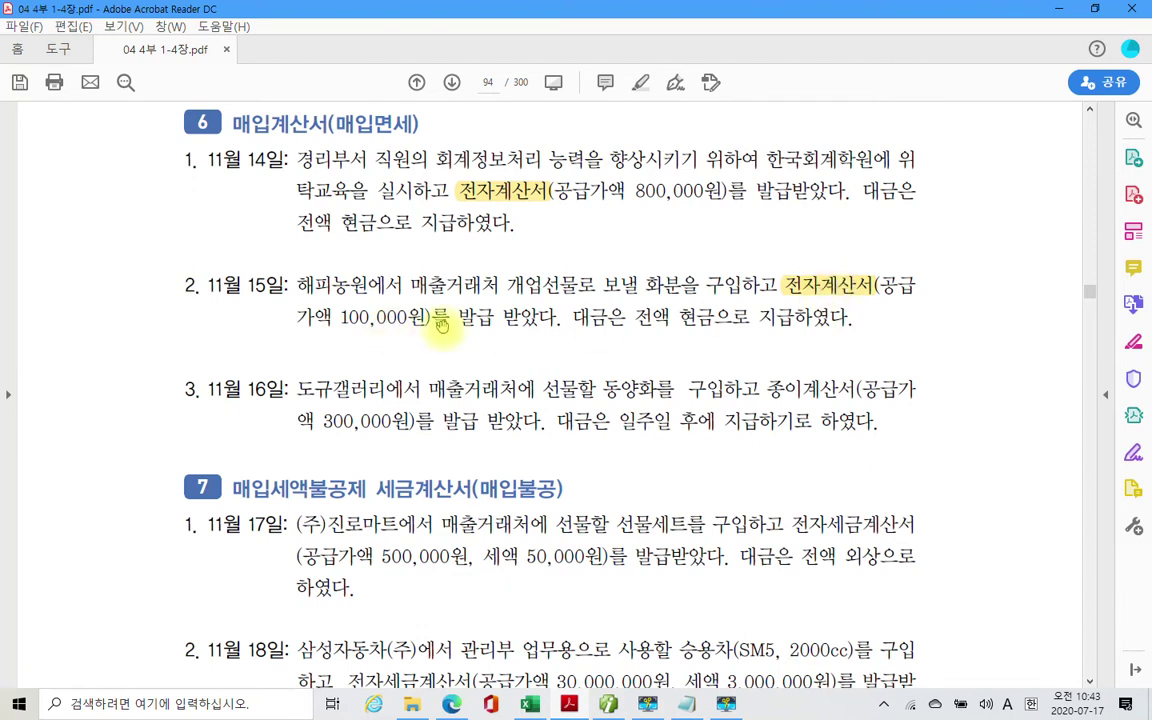
{"action": "left_click_drag", "start_coordinate": [436, 320], "coordinate": [556, 318]}
{"action": "right_click", "coordinate": [528, 328]}
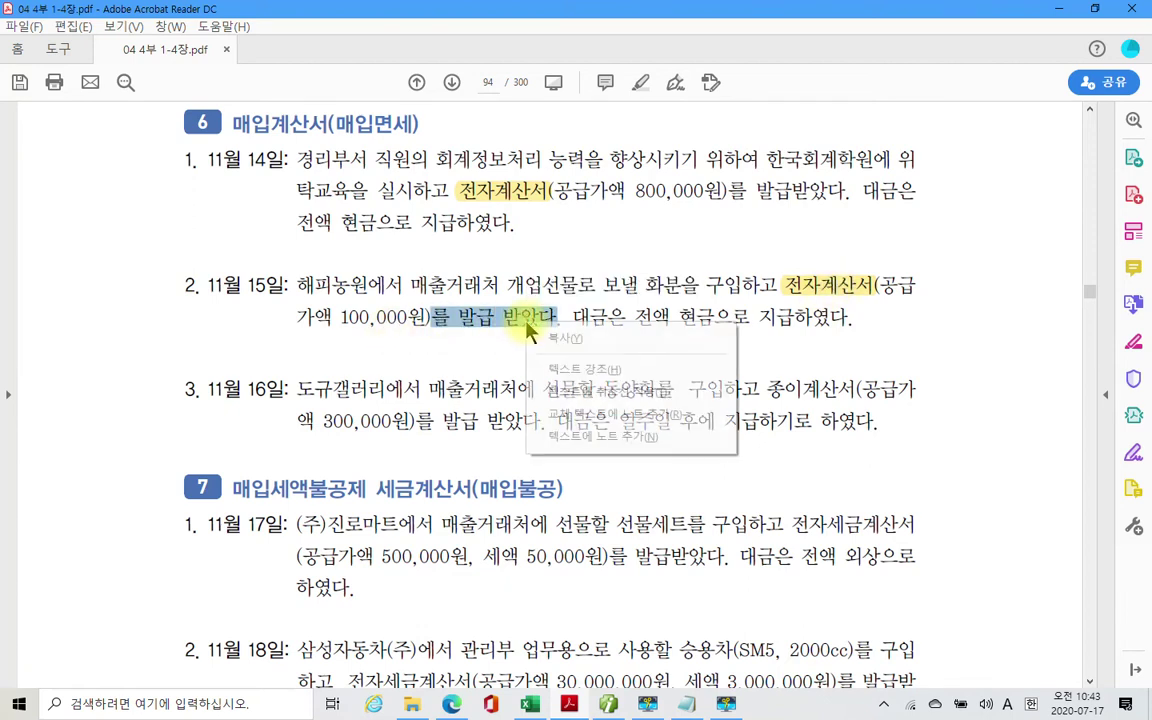
{"action": "left_click", "coordinate": [588, 369]}
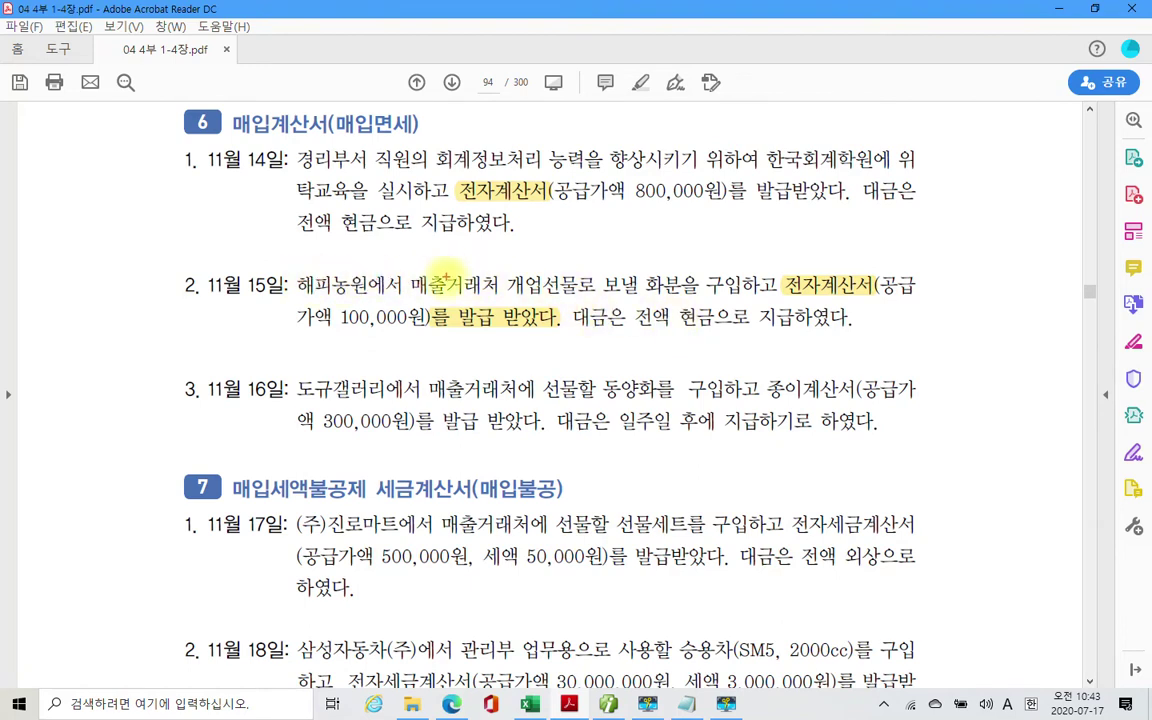
Step: Mark up the November 15 exercise in red, boxing 매출거래처 개업선물로, outlining 전자계산서 and handwriting 53 and a circled 54
{"action": "left_click_drag", "start_coordinate": [404, 270], "coordinate": [594, 298]}
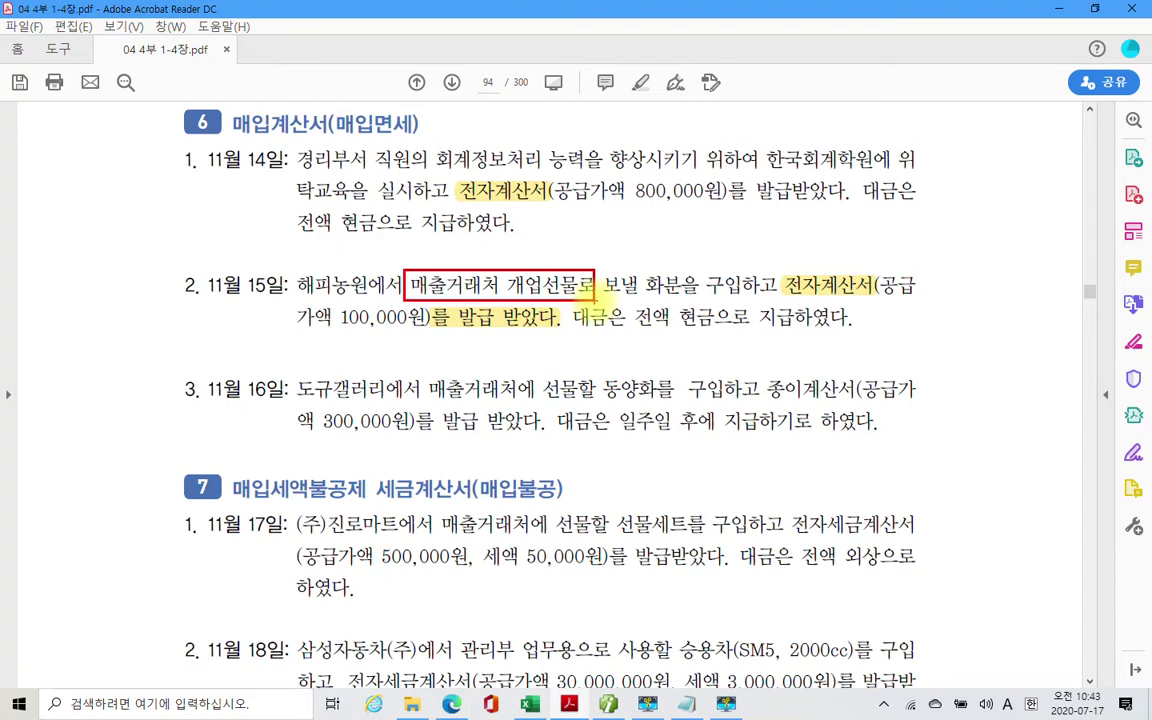
{"action": "mouse_move", "coordinate": [98, 193]}
{"action": "left_mouse_down"}
{"action": "mouse_move", "coordinate": [80, 280]}
{"action": "mouse_move", "coordinate": [90, 333]}
{"action": "left_mouse_up"}
{"action": "left_click_drag", "start_coordinate": [122, 268], "coordinate": [148, 318]}
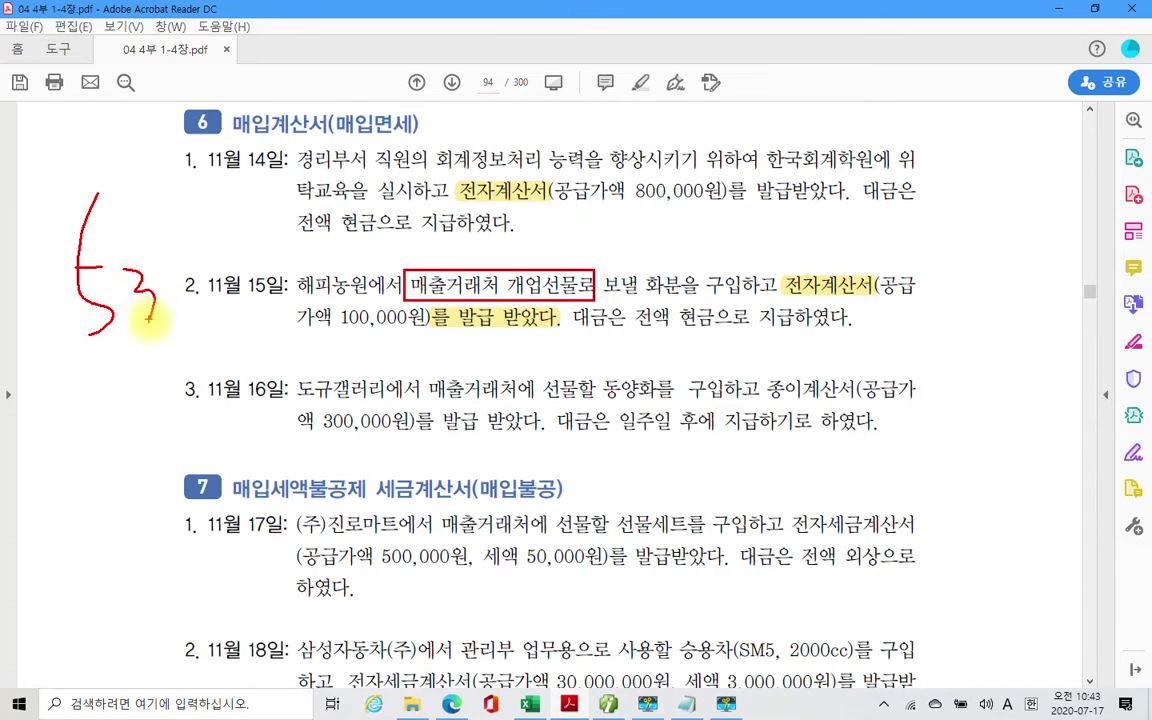
{"action": "mouse_move", "coordinate": [528, 232]}
{"action": "left_mouse_down"}
{"action": "mouse_move", "coordinate": [512, 268]}
{"action": "mouse_move", "coordinate": [548, 260]}
{"action": "left_mouse_up"}
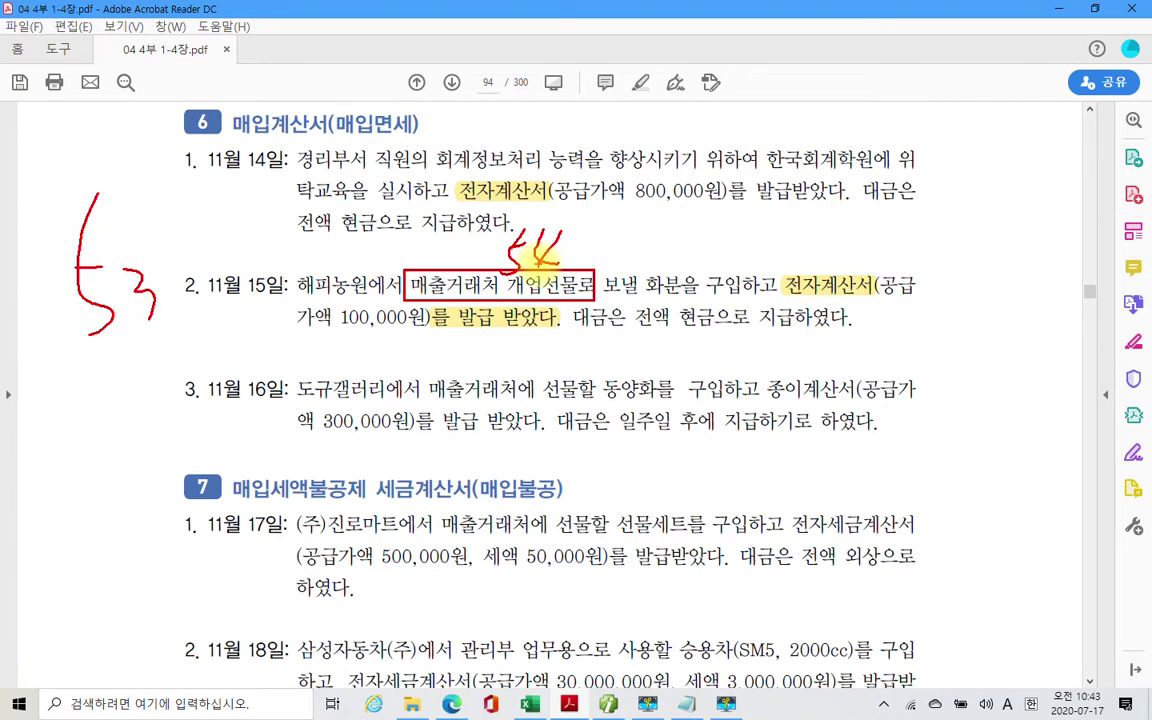
{"action": "mouse_move", "coordinate": [887, 291]}
{"action": "left_mouse_down"}
{"action": "mouse_move", "coordinate": [790, 297]}
{"action": "mouse_move", "coordinate": [790, 265]}
{"action": "mouse_move", "coordinate": [890, 295]}
{"action": "left_mouse_up"}
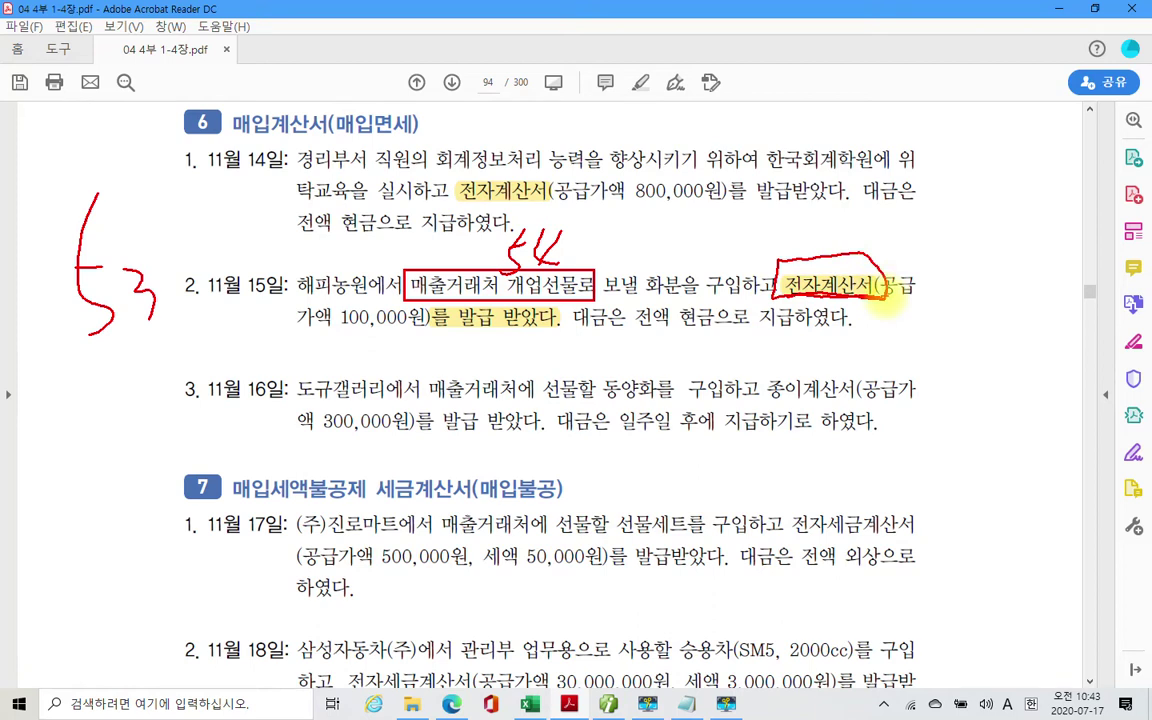
{"action": "mouse_move", "coordinate": [402, 293]}
{"action": "left_mouse_down"}
{"action": "mouse_move", "coordinate": [720, 292]}
{"action": "mouse_move", "coordinate": [866, 309]}
{"action": "left_mouse_up"}
{"action": "left_click_drag", "start_coordinate": [462, 347], "coordinate": [548, 340]}
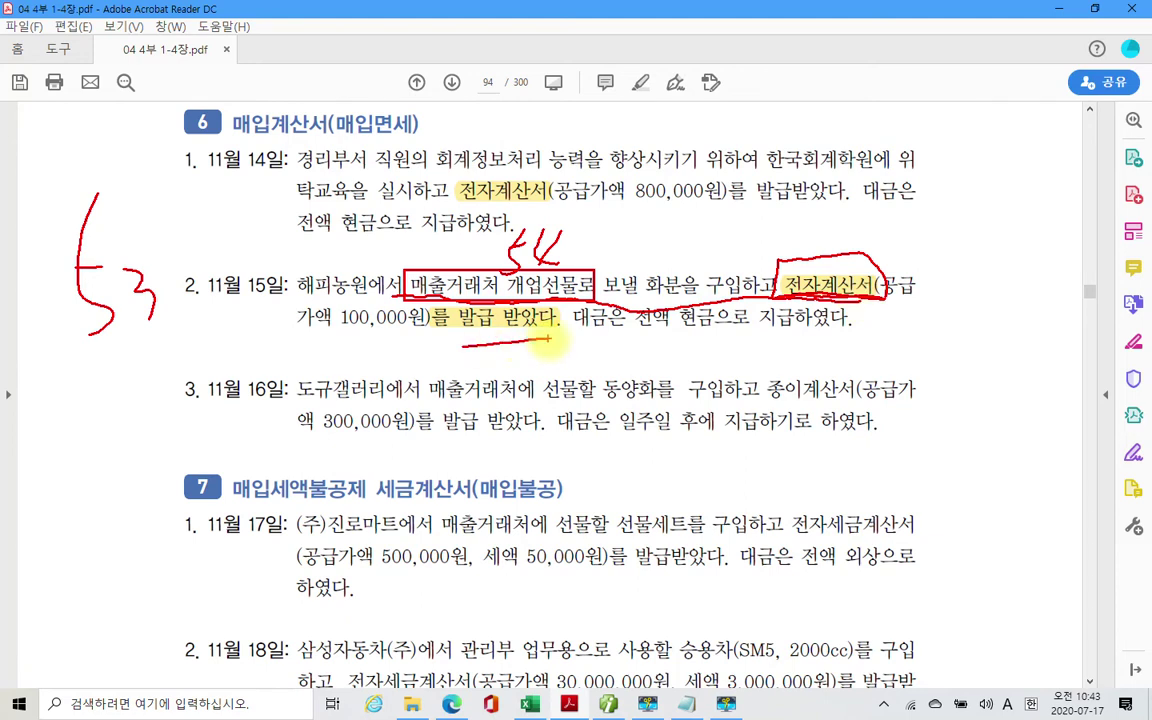
{"action": "mouse_move", "coordinate": [492, 218]}
{"action": "left_mouse_down"}
{"action": "mouse_move", "coordinate": [478, 262]}
{"action": "mouse_move", "coordinate": [553, 290]}
{"action": "left_mouse_up"}
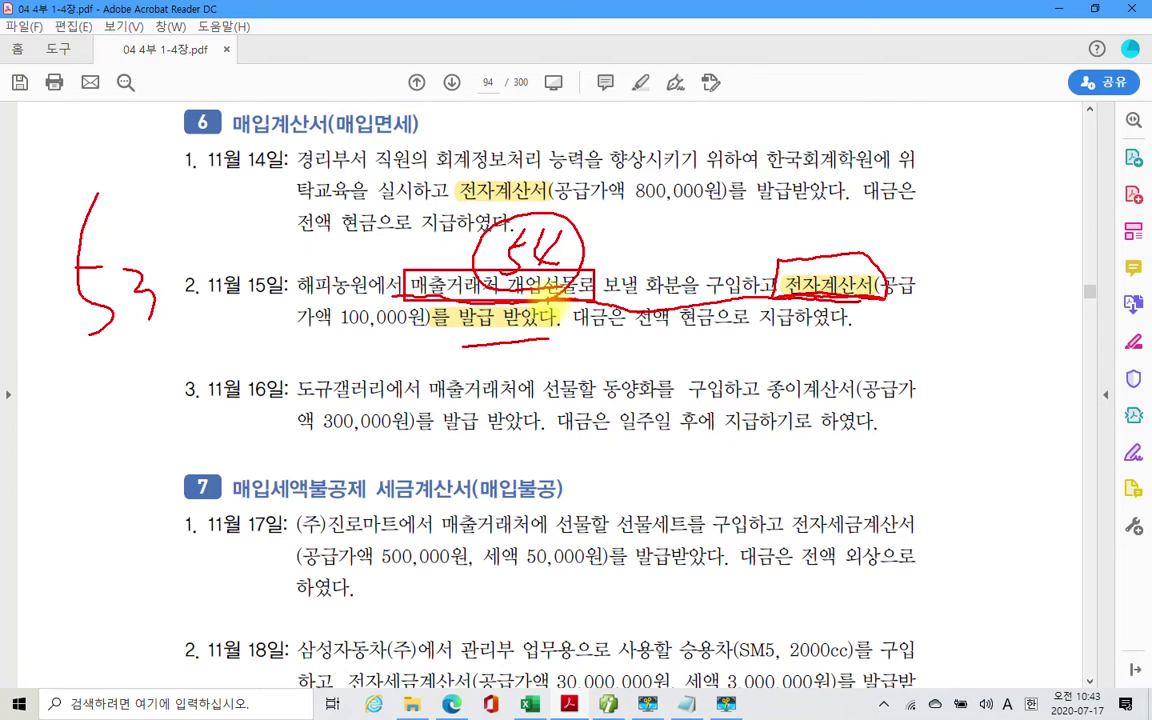
{"action": "left_click_drag", "start_coordinate": [474, 290], "coordinate": [584, 210]}
{"action": "left_click_drag", "start_coordinate": [500, 225], "coordinate": [560, 275]}
{"action": "left_click_drag", "start_coordinate": [68, 357], "coordinate": [183, 353]}
{"action": "left_click_drag", "start_coordinate": [43, 380], "coordinate": [183, 378]}
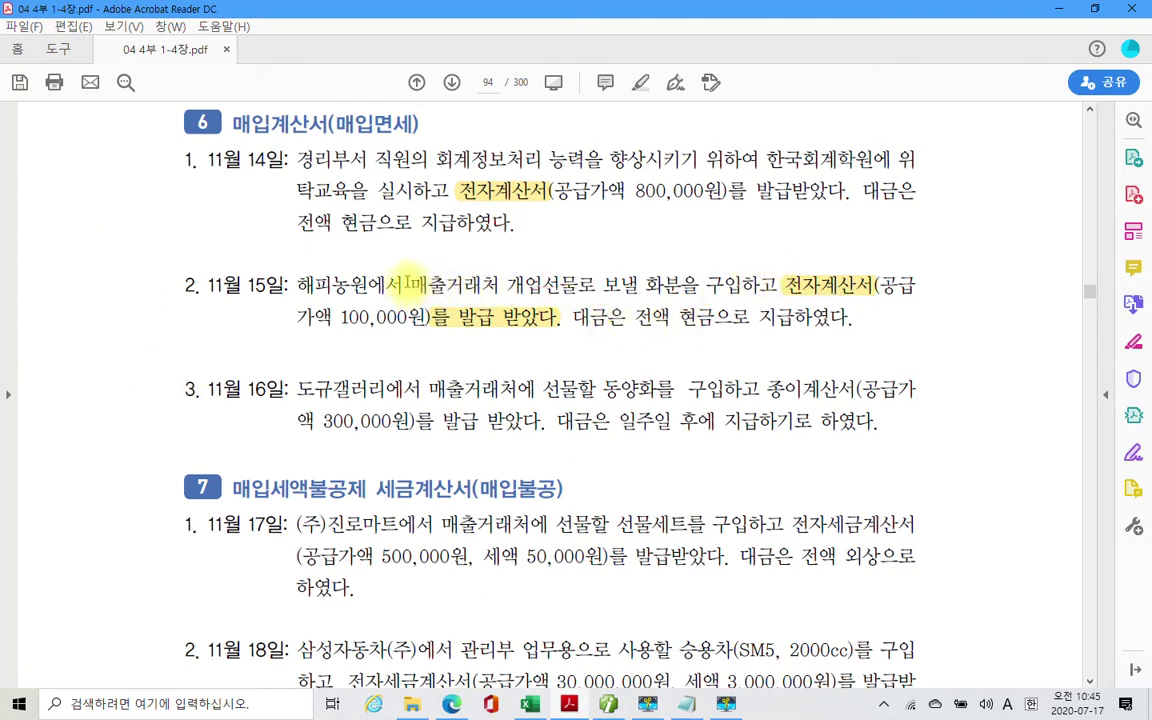
{"action": "left_click_drag", "start_coordinate": [410, 286], "coordinate": [595, 287]}
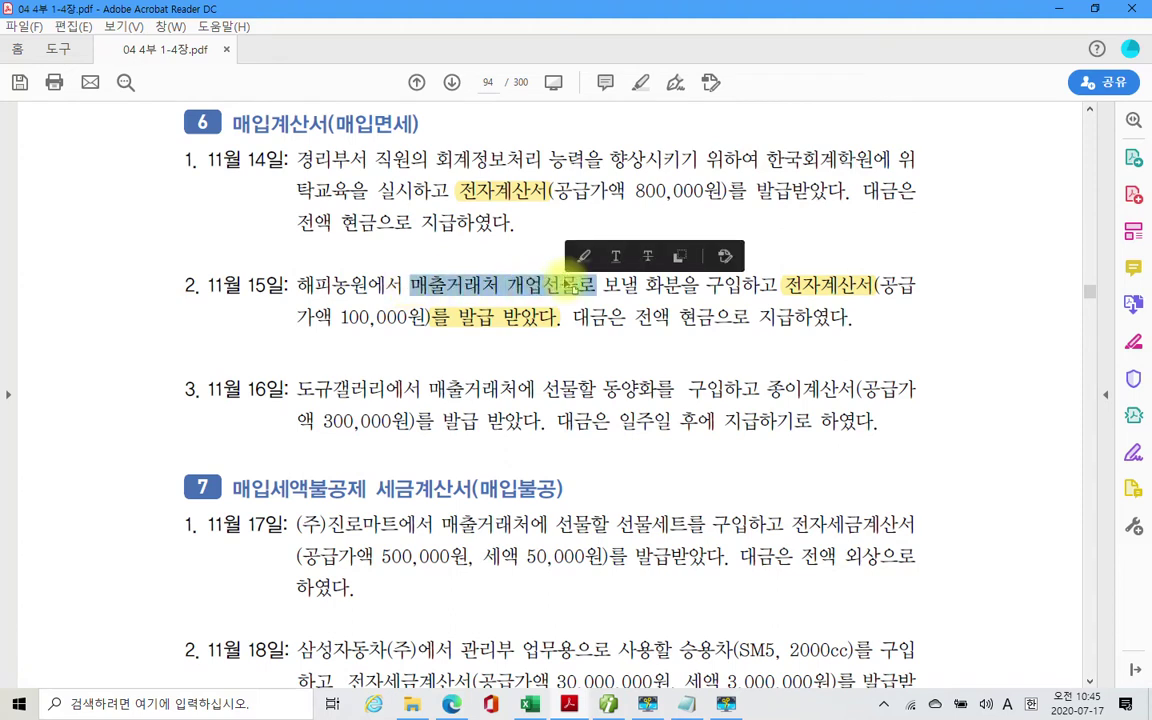
{"action": "left_click", "coordinate": [577, 313]}
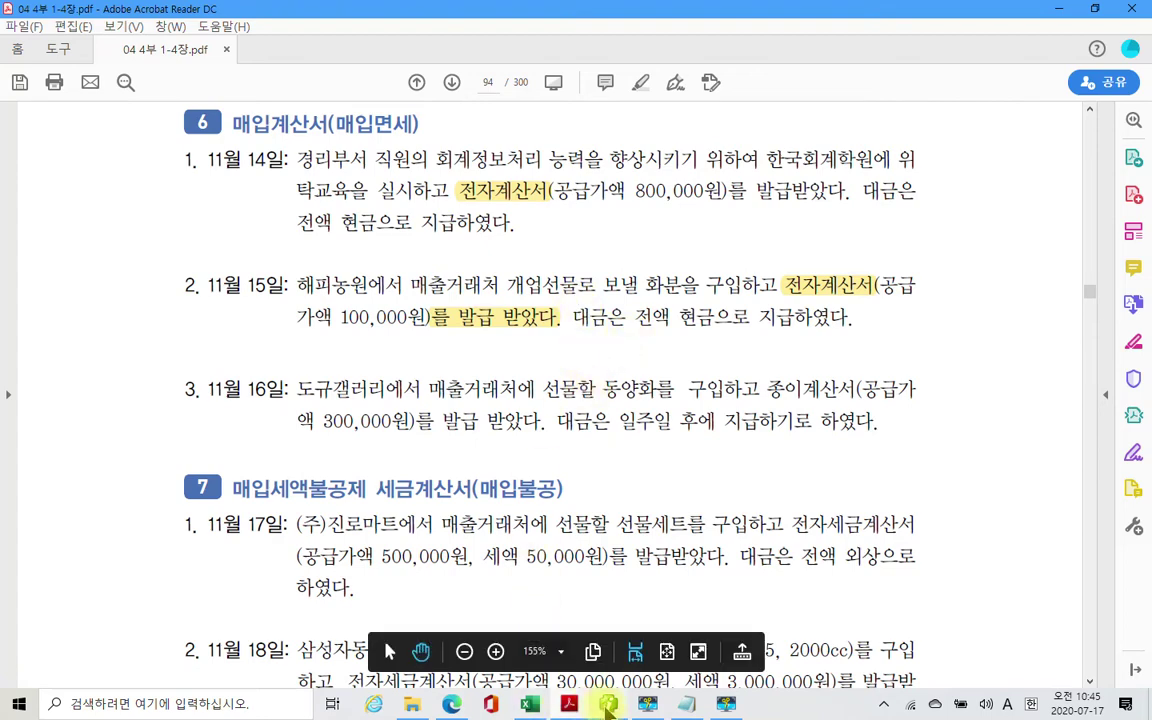
Step: Switch back to the accounting program and start a November 15 voucher with type 53 면세
{"action": "left_click", "coordinate": [608, 704]}
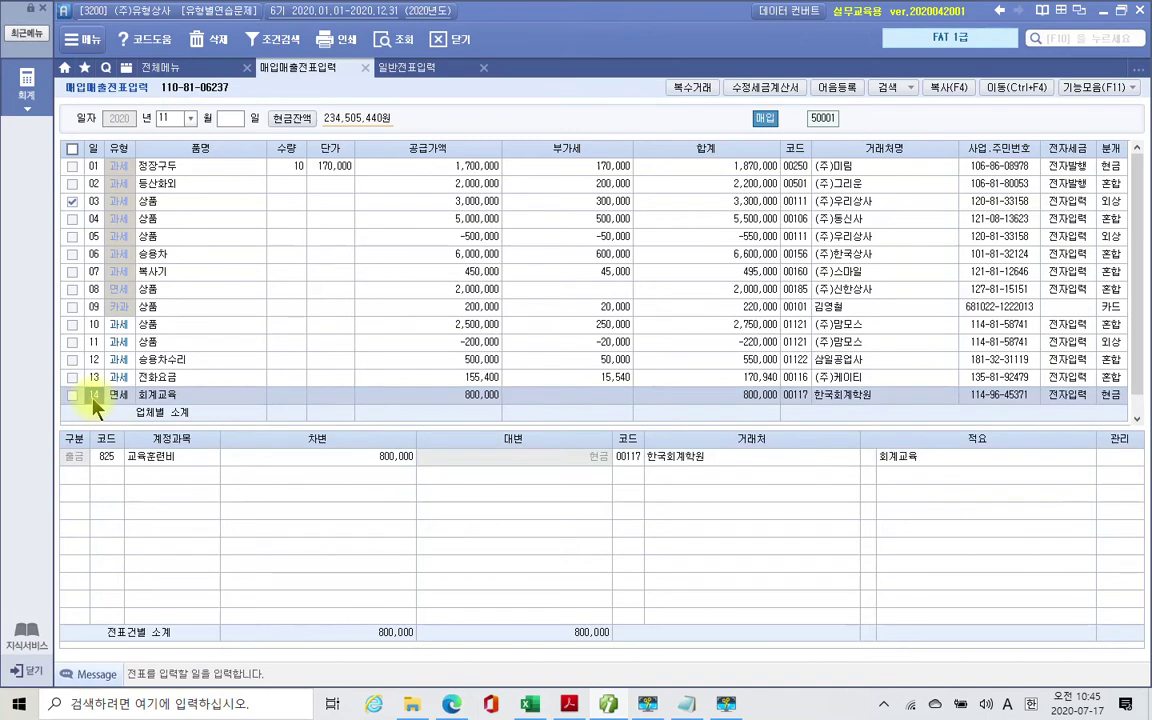
{"action": "key", "text": "Down"}
{"action": "type", "text": "15"}
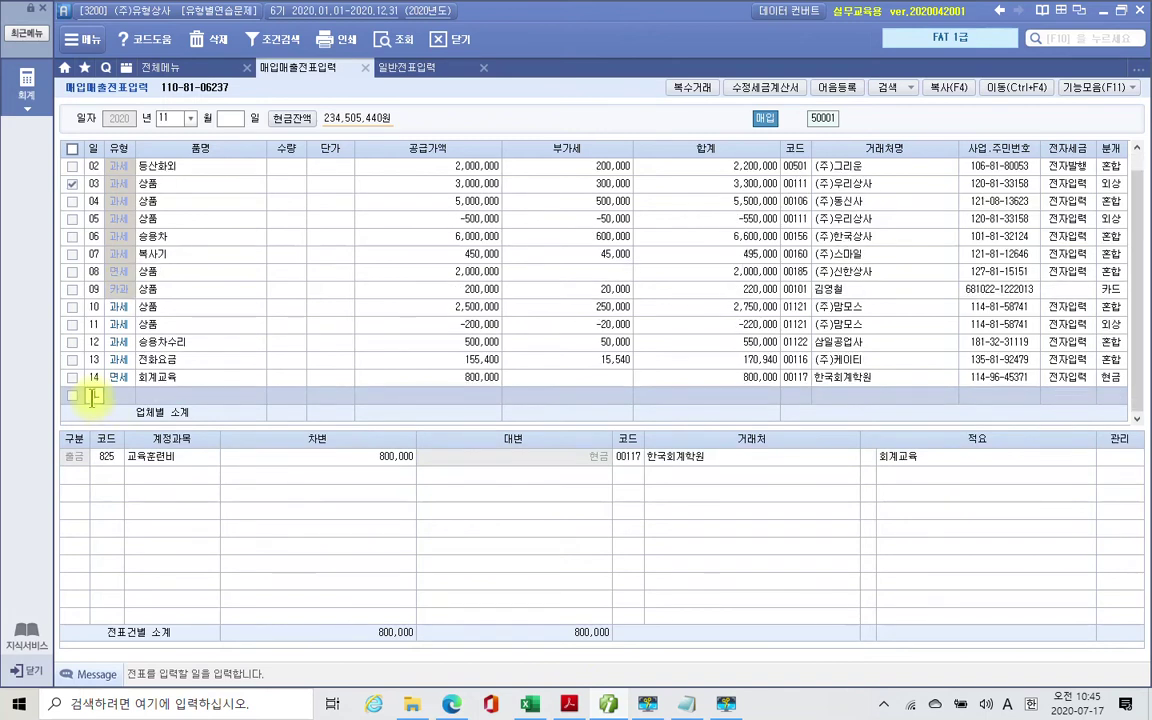
{"action": "key", "text": "Return"}
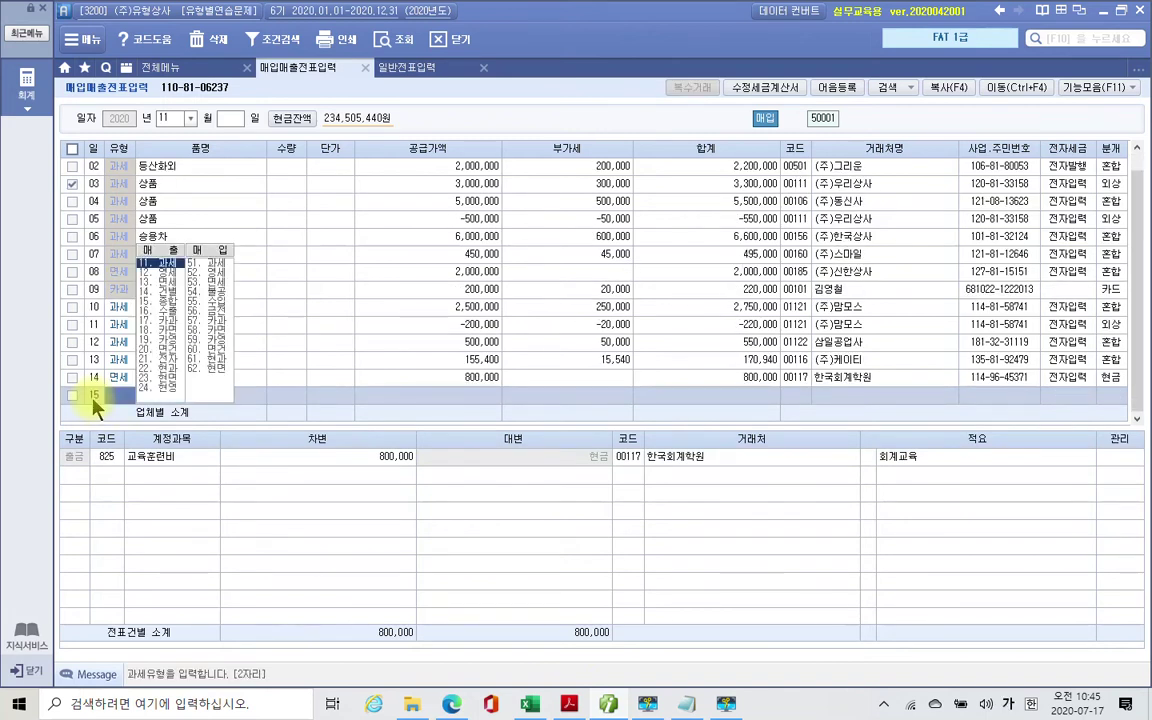
{"action": "type", "text": "13"}
{"action": "key", "text": "Return"}
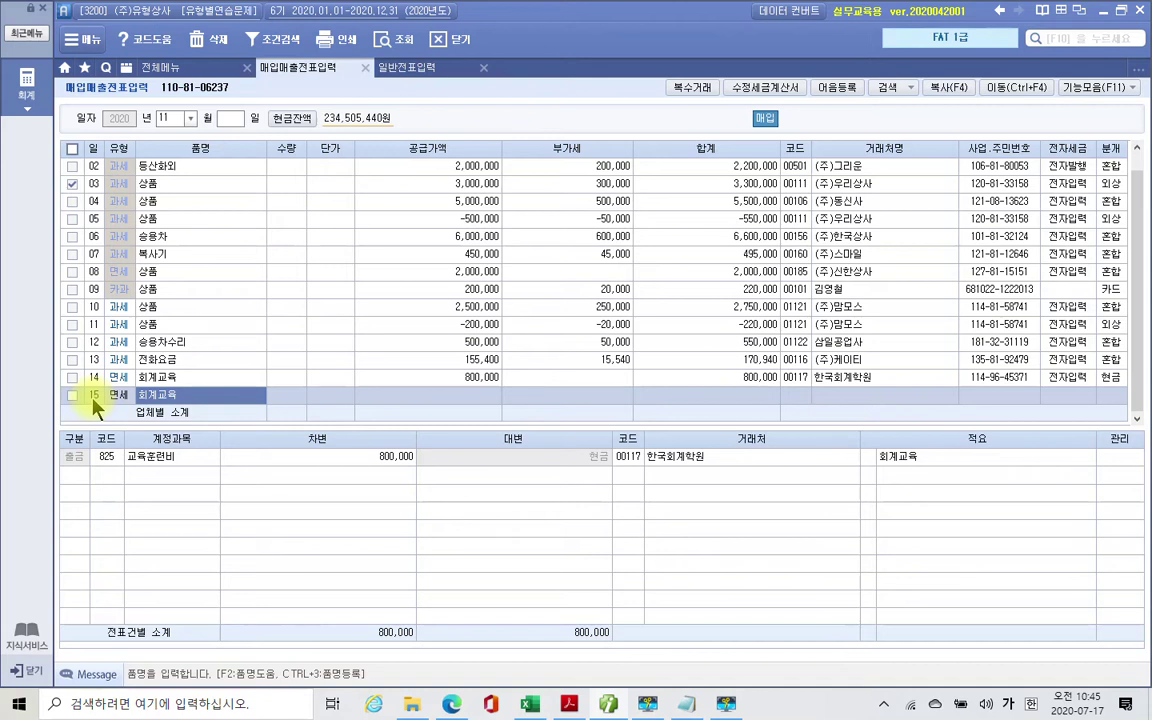
Step: Enter 화분 as the item and 100,000 as the supply amount in the November 15 voucher
{"action": "type", "text": "화분"}
{"action": "key", "text": "Return"}
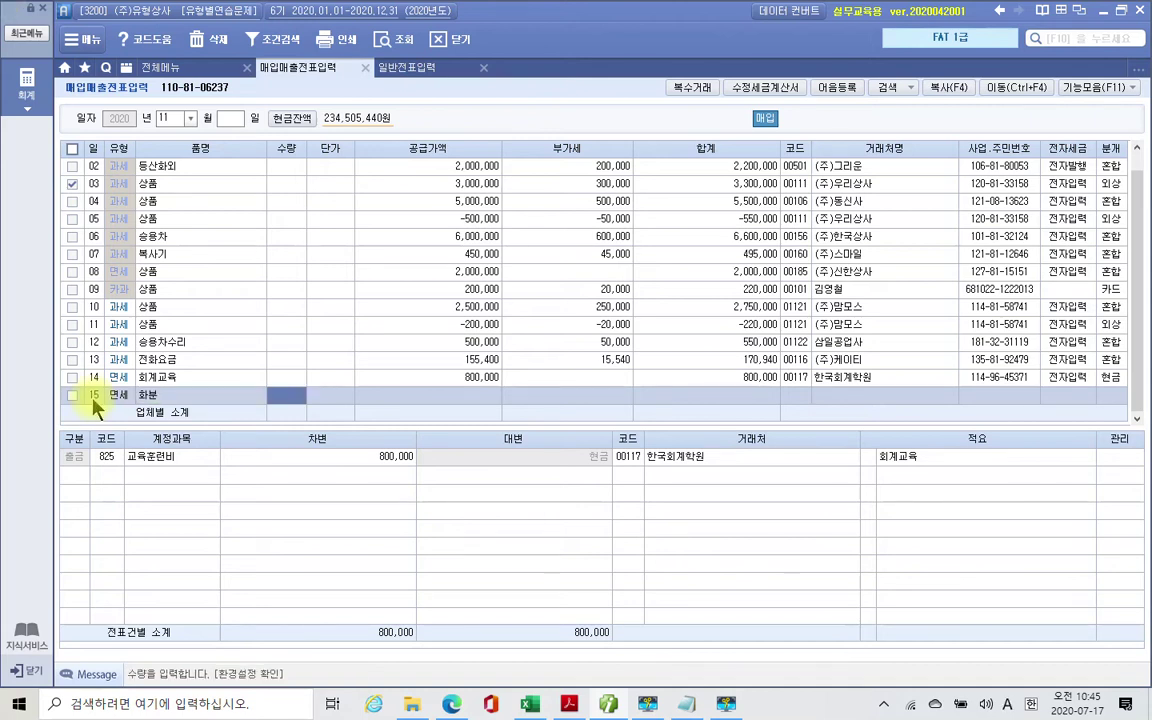
{"action": "key", "text": "Return"}
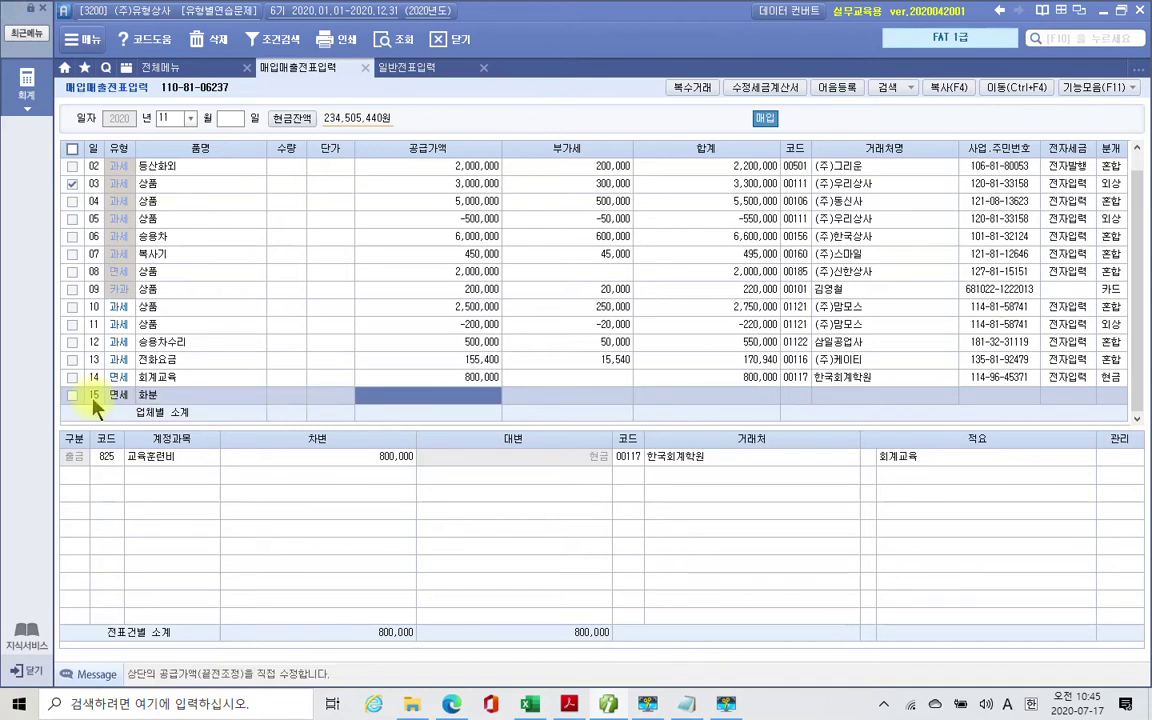
{"action": "type", "text": "1000000"}
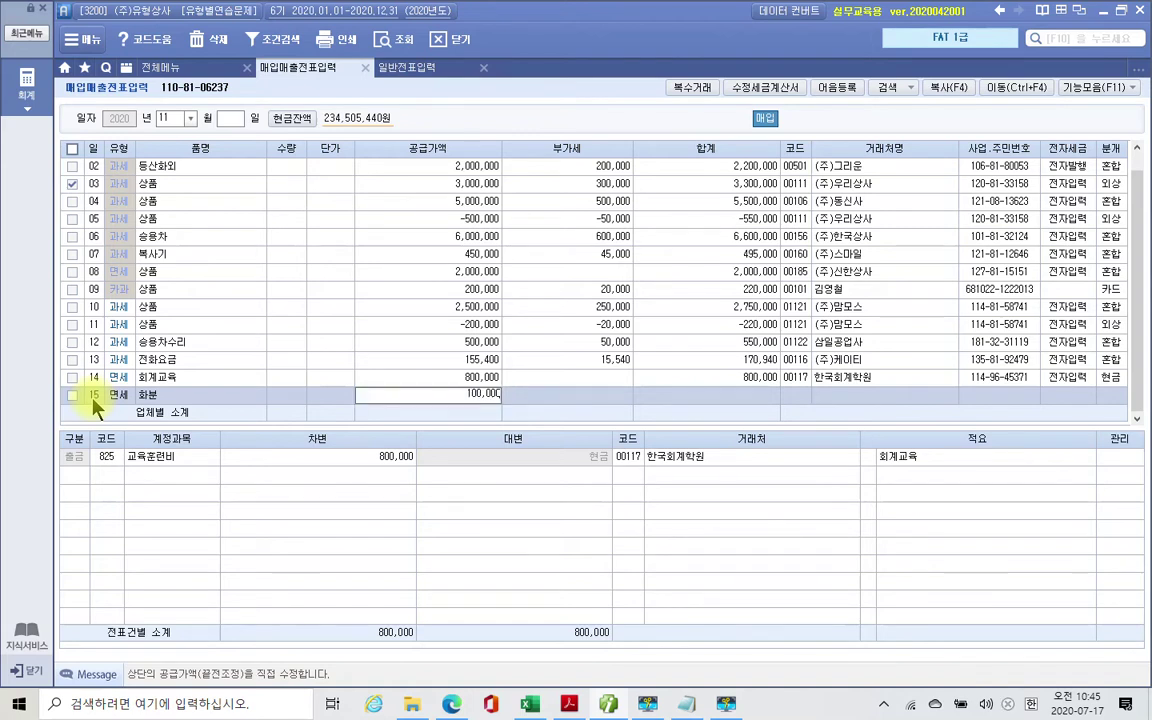
{"action": "key", "text": "Return"}
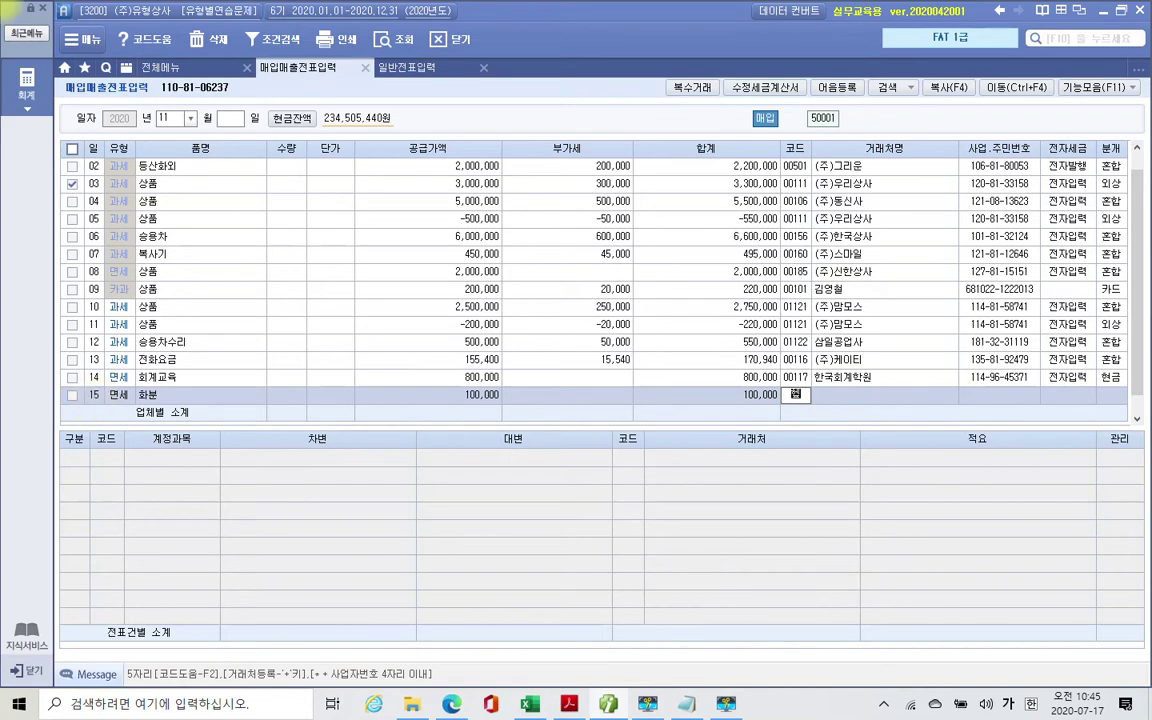
Step: Set the November 15 voucher's vendor to 해피농원, mark it 전자입력 and choose 현금 as the journal type
{"action": "key", "text": "Return"}
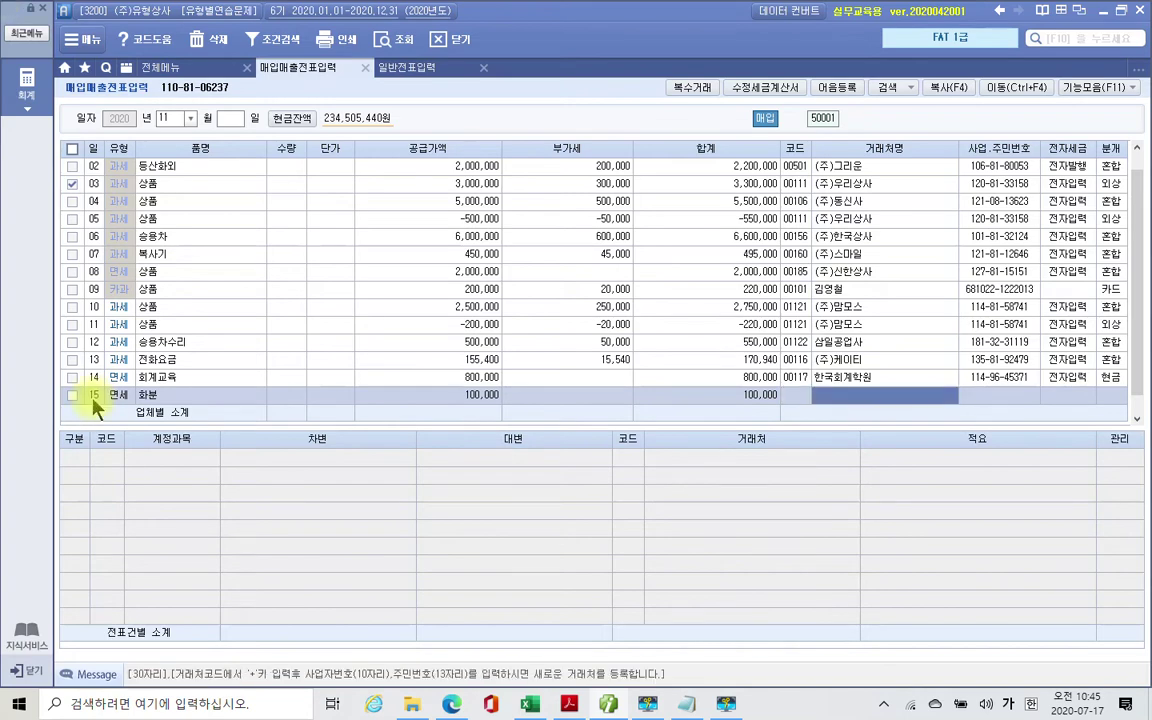
{"action": "key", "text": "Left"}
{"action": "type", "text": "해피"}
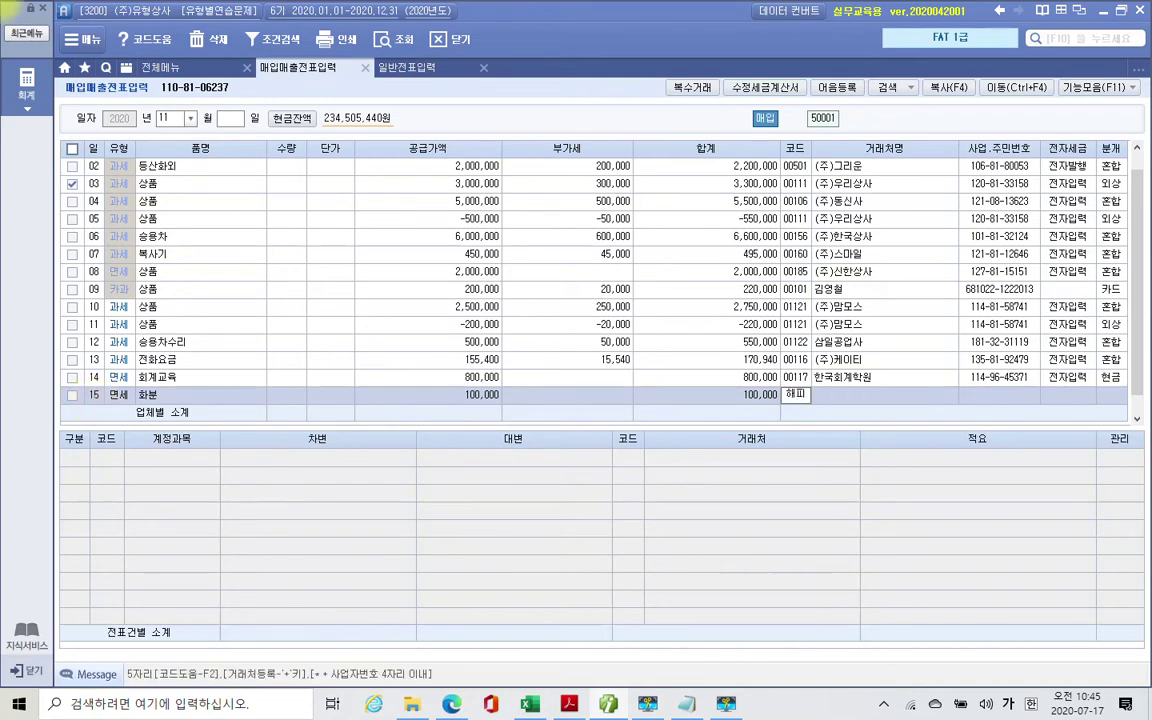
{"action": "key", "text": "Return"}
{"action": "key", "text": "Return"}
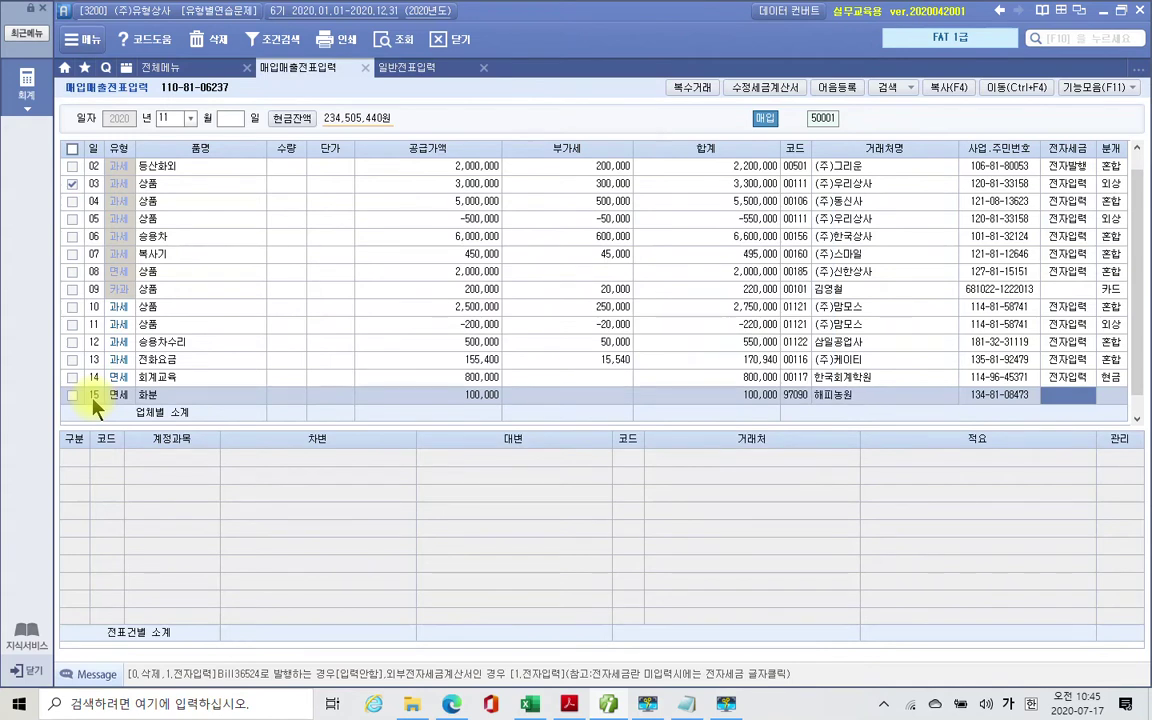
{"action": "type", "text": "1"}
{"action": "key", "text": "Return"}
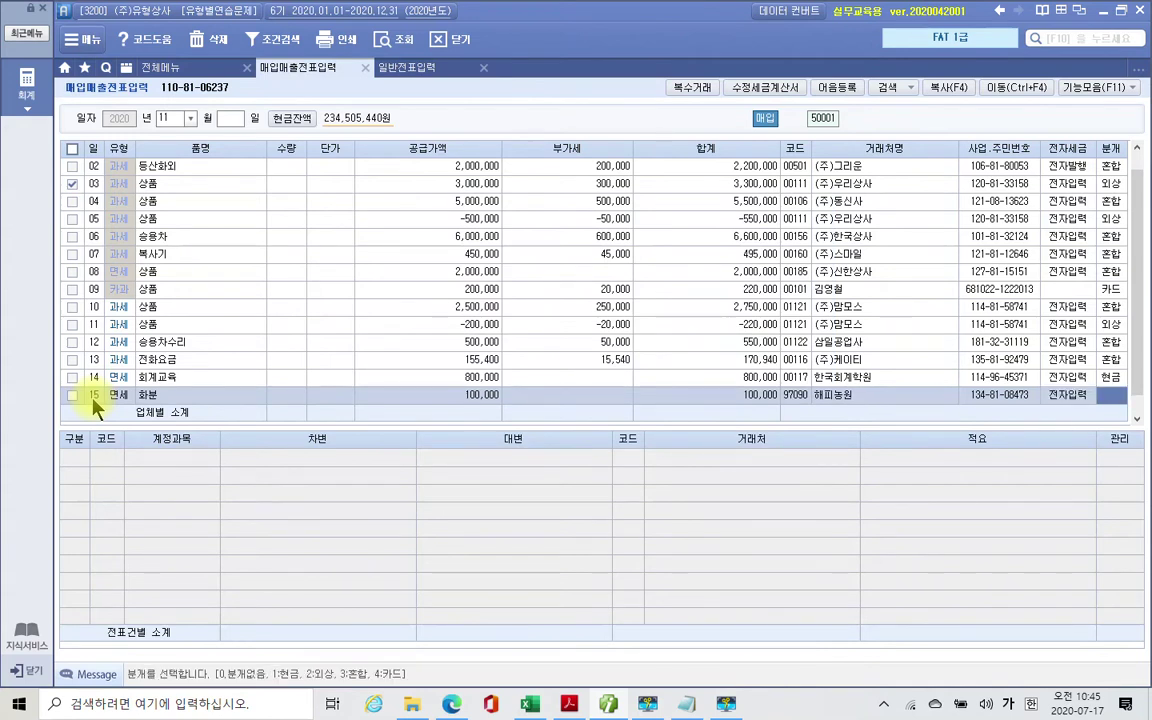
{"action": "type", "text": "1"}
{"action": "key", "text": "Return"}
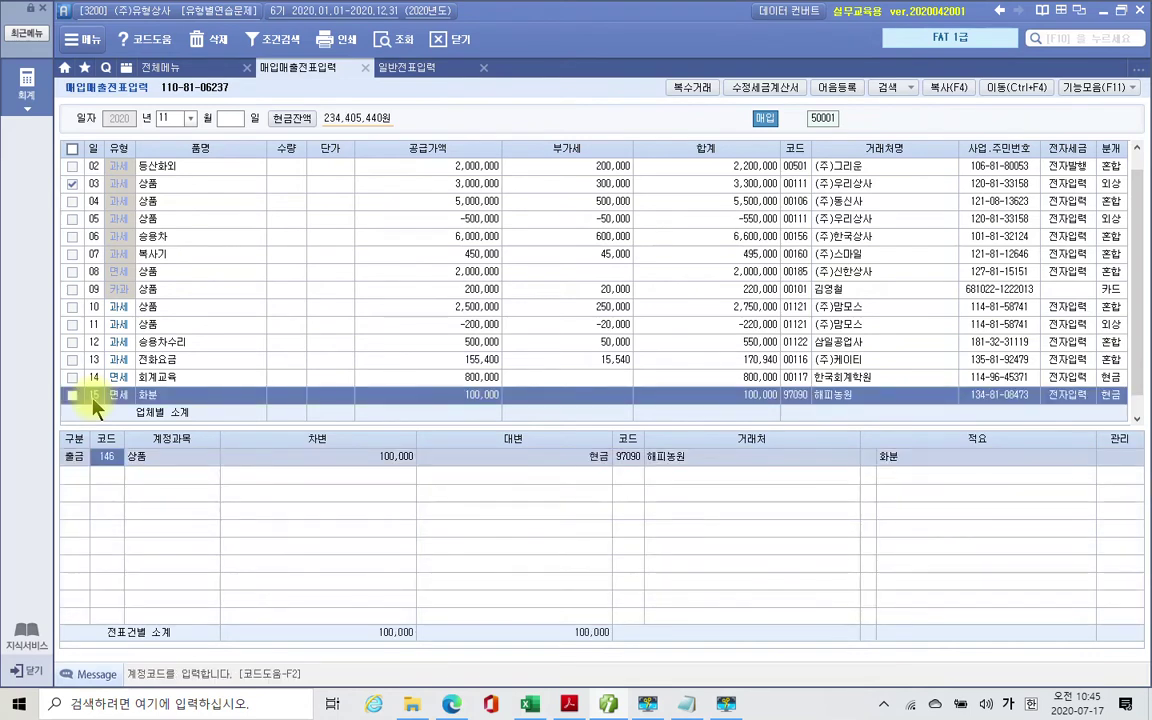
Step: Change the account 상품 in the November 15 journal entry to 813 접대비
{"action": "type", "text": "접ㄷ"}
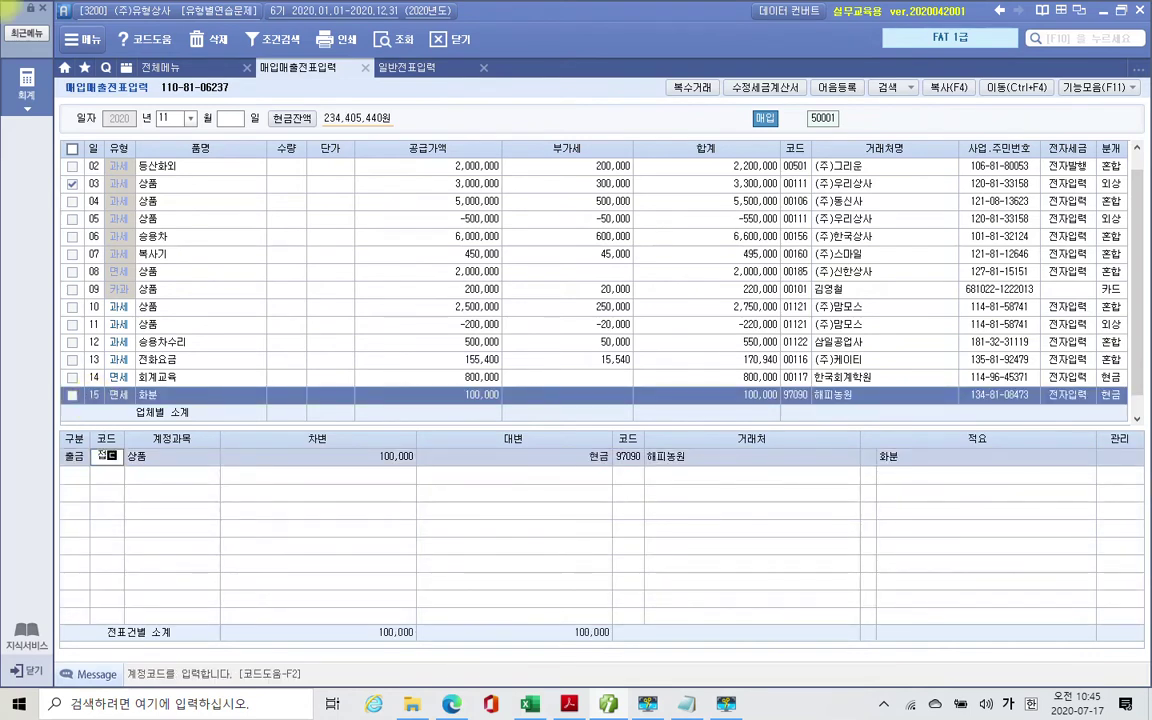
{"action": "type", "text": "ㅐ"}
{"action": "key", "text": "Return"}
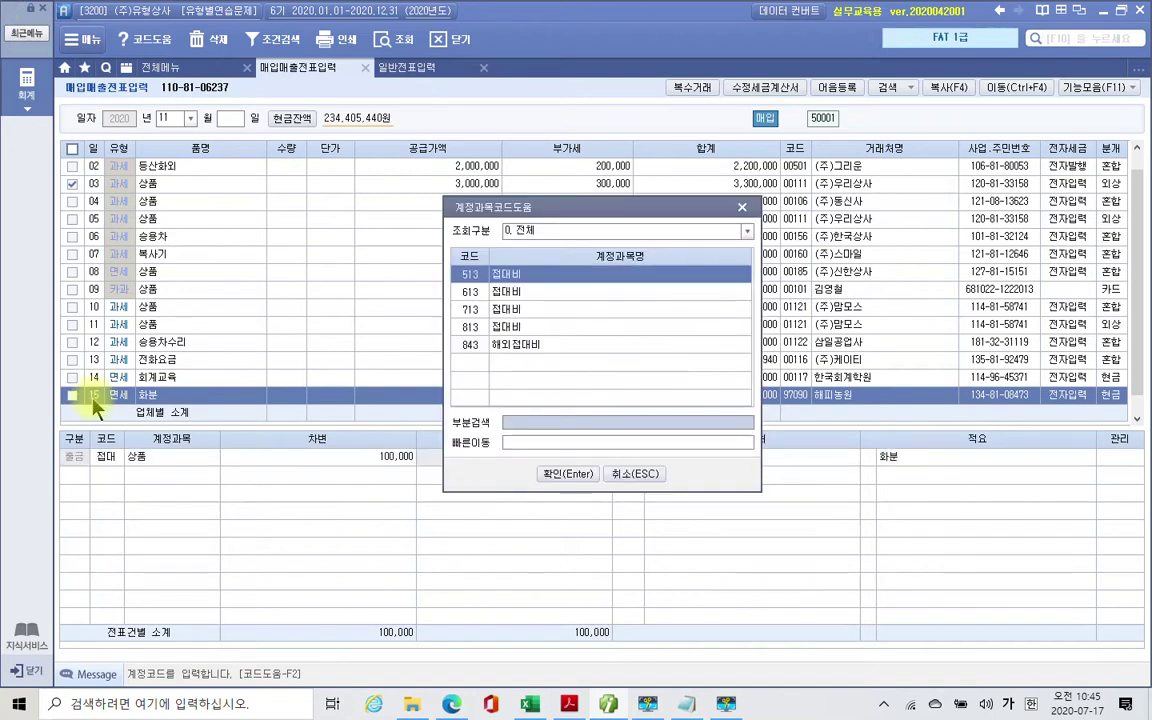
{"action": "key", "text": "Down"}
{"action": "key", "text": "Down"}
{"action": "key", "text": "Down"}
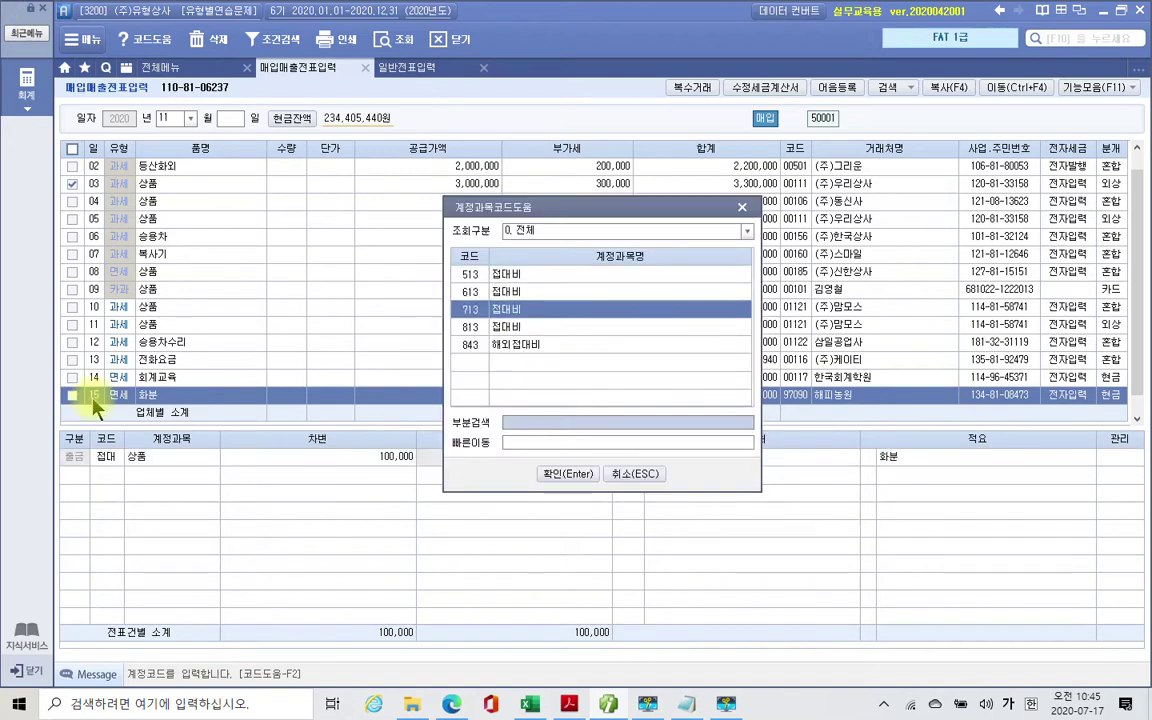
{"action": "key", "text": "Return"}
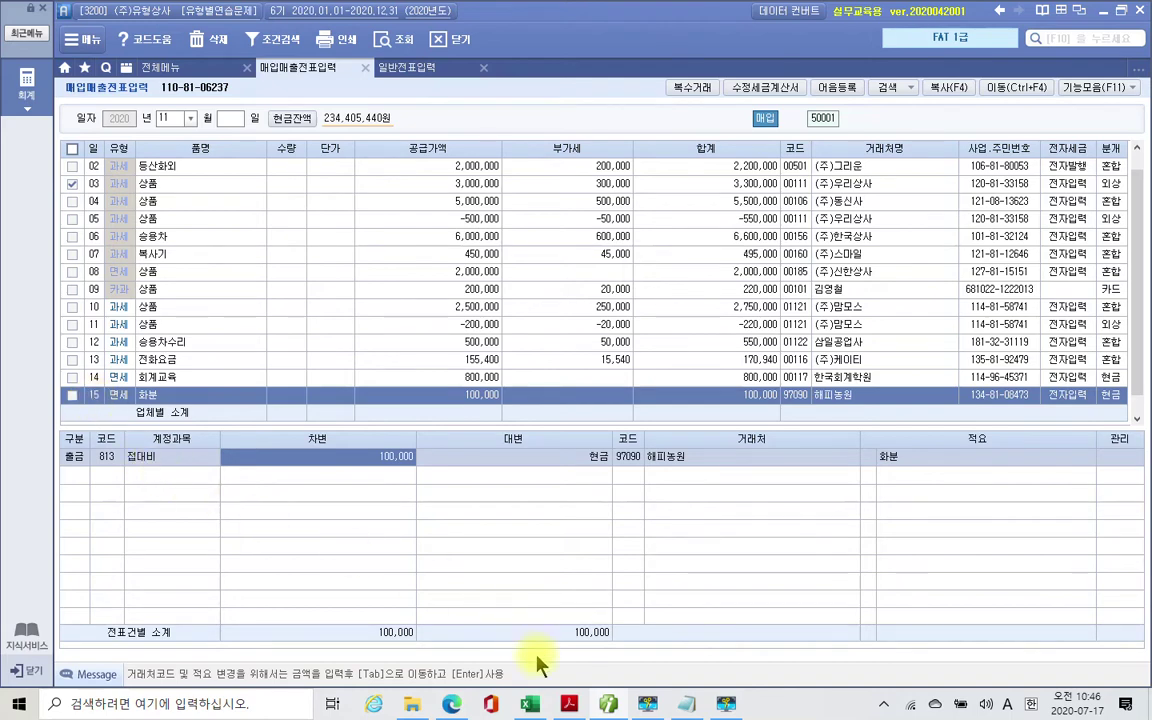
Step: Switch to the PDF in Acrobat Reader and highlight 종이계산서 in the November 16 exercise
{"action": "key", "text": "alt+Tab"}
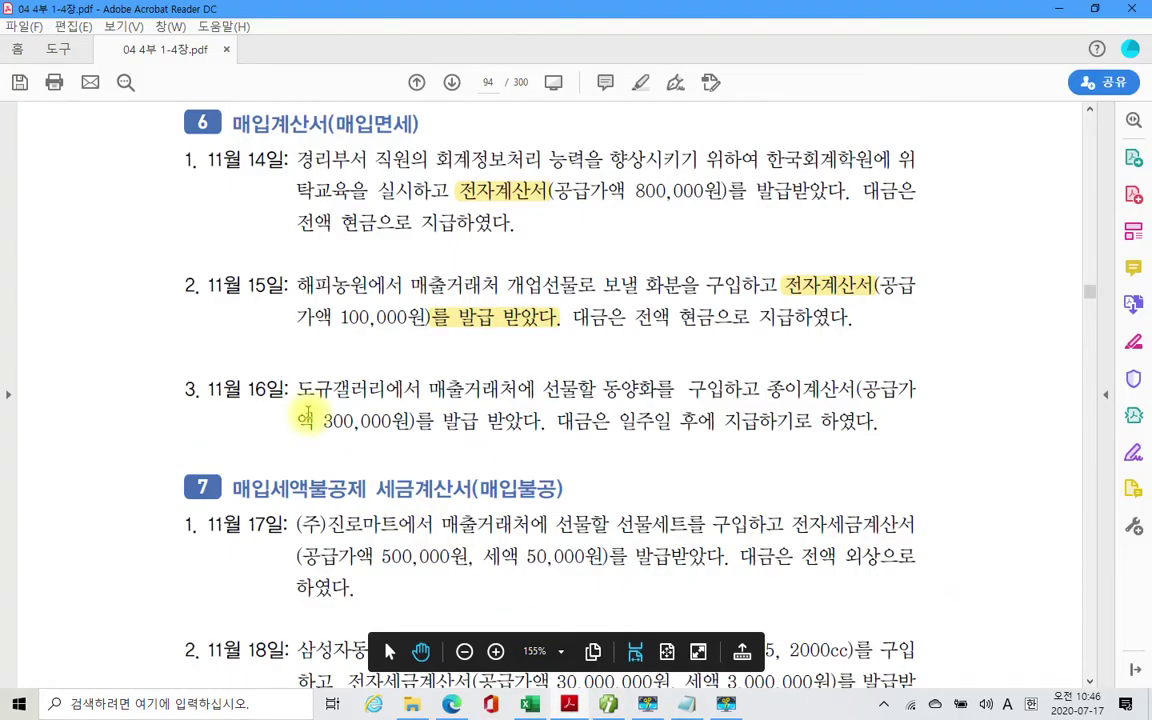
{"action": "scroll", "coordinate": [305, 412], "scroll_direction": "down", "scroll_amount": 2}
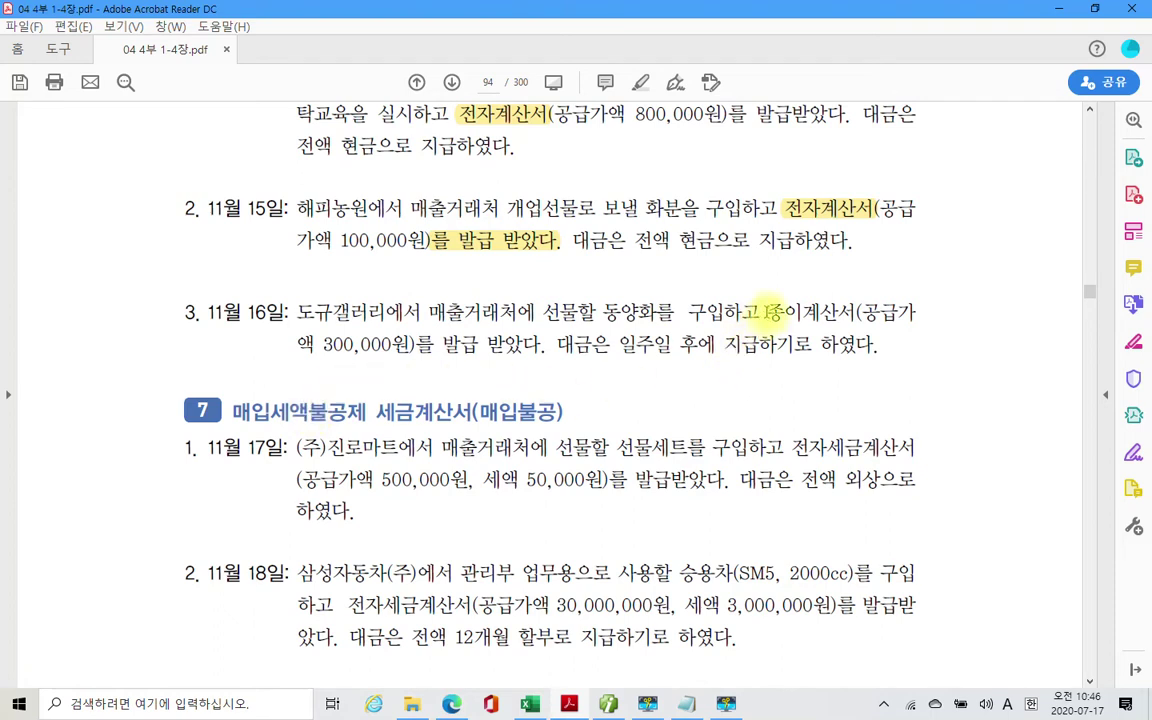
{"action": "left_click_drag", "start_coordinate": [768, 312], "coordinate": [852, 313]}
{"action": "right_click", "coordinate": [850, 313]}
{"action": "left_click", "coordinate": [876, 362]}
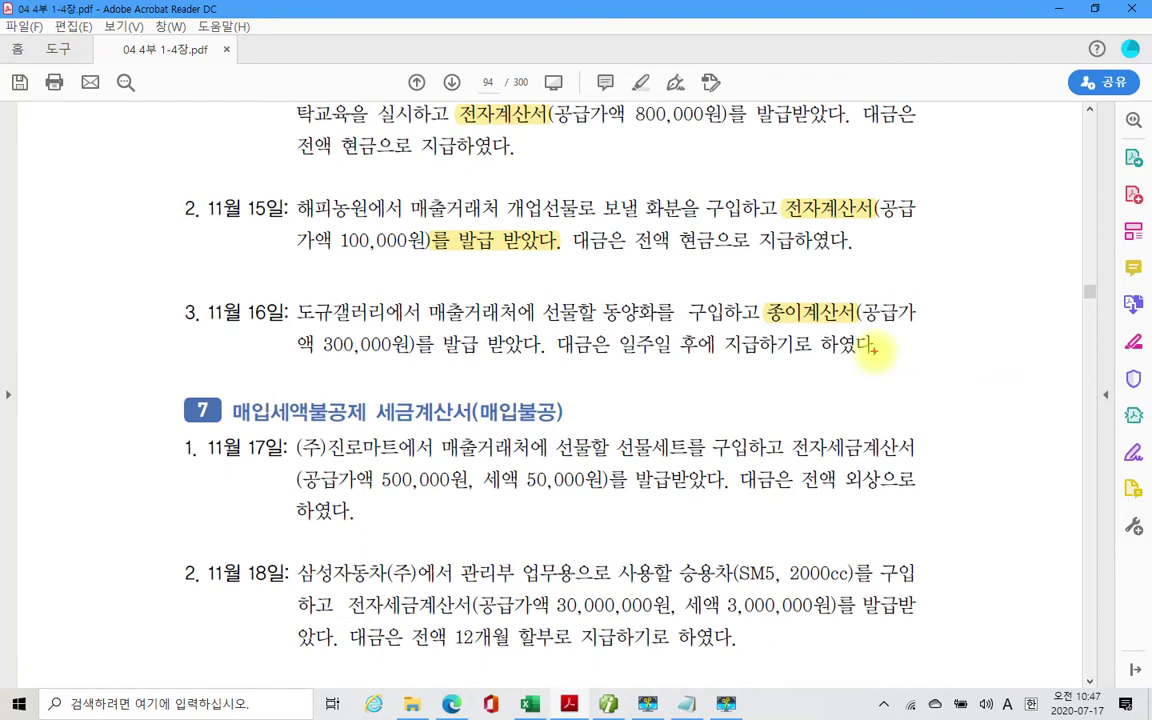
Step: Mark up the November 16 exercise in red with a handwritten 53 and 3, circling 계산서 and 일주일 후에 지급하기로, and clear the marks
{"action": "left_click_drag", "start_coordinate": [97, 230], "coordinate": [57, 348]}
{"action": "left_click_drag", "start_coordinate": [62, 285], "coordinate": [103, 287]}
{"action": "mouse_move", "coordinate": [113, 255]}
{"action": "left_mouse_down"}
{"action": "mouse_move", "coordinate": [136, 262]}
{"action": "mouse_move", "coordinate": [116, 344]}
{"action": "left_mouse_up"}
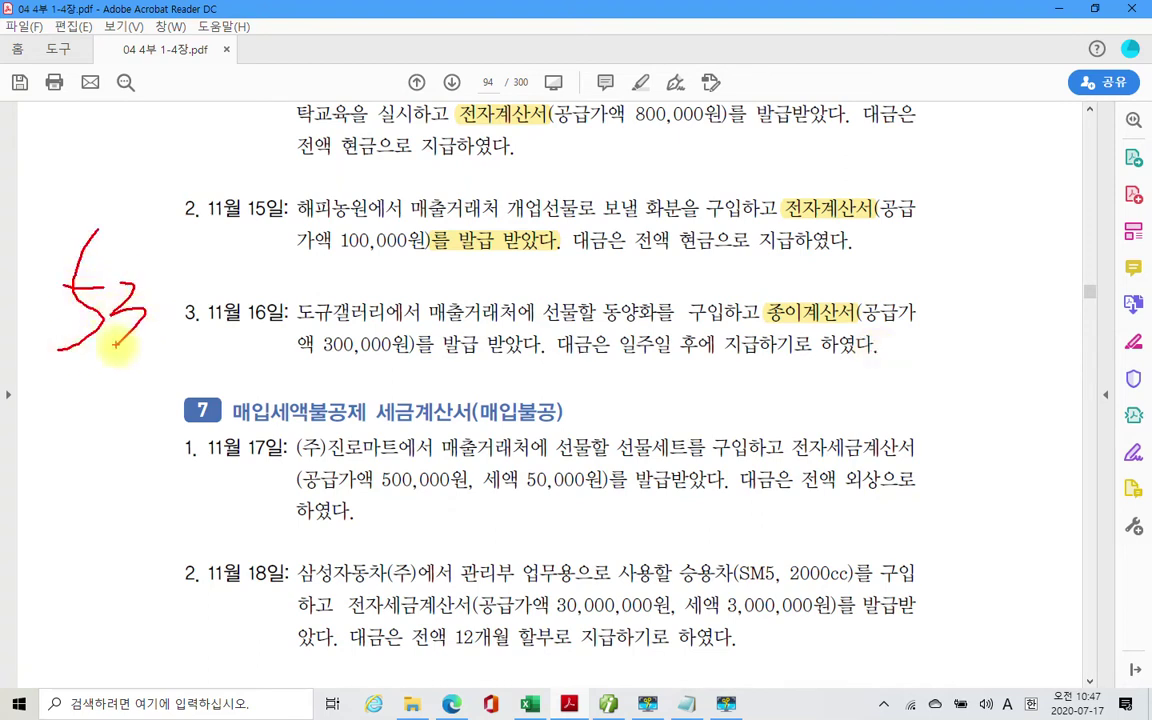
{"action": "left_click_drag", "start_coordinate": [826, 287], "coordinate": [848, 305]}
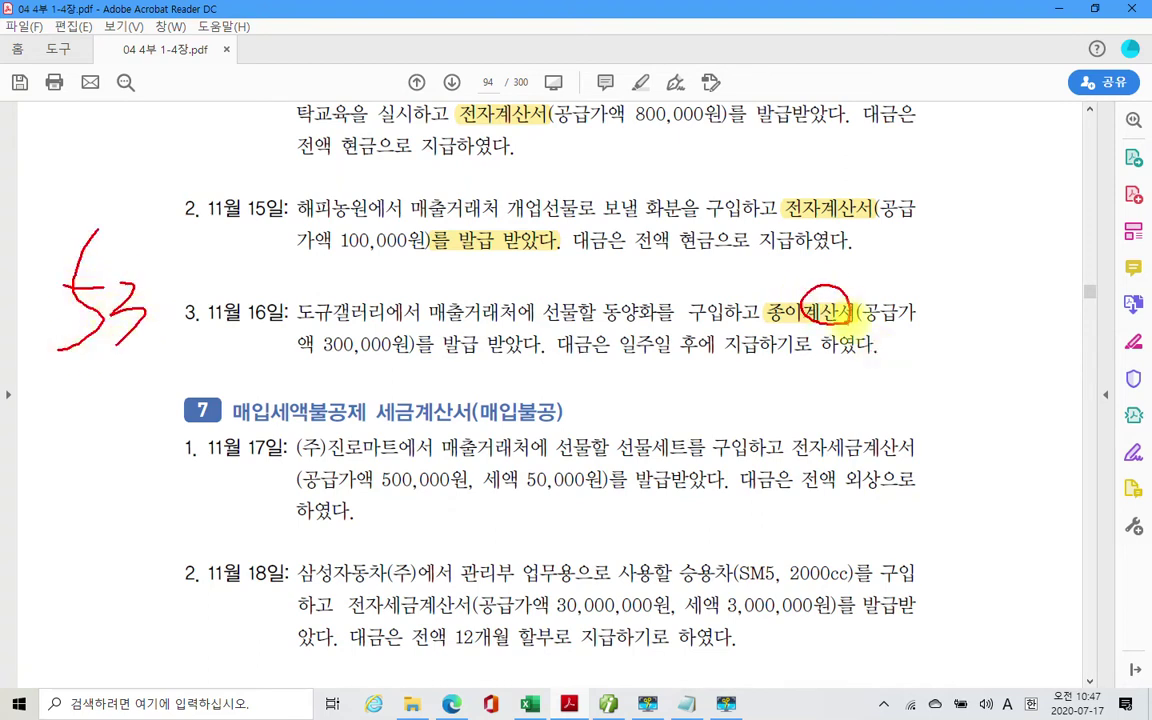
{"action": "mouse_move", "coordinate": [598, 335]}
{"action": "left_mouse_down"}
{"action": "mouse_move", "coordinate": [790, 365]}
{"action": "mouse_move", "coordinate": [720, 325]}
{"action": "mouse_move", "coordinate": [605, 322]}
{"action": "left_mouse_up"}
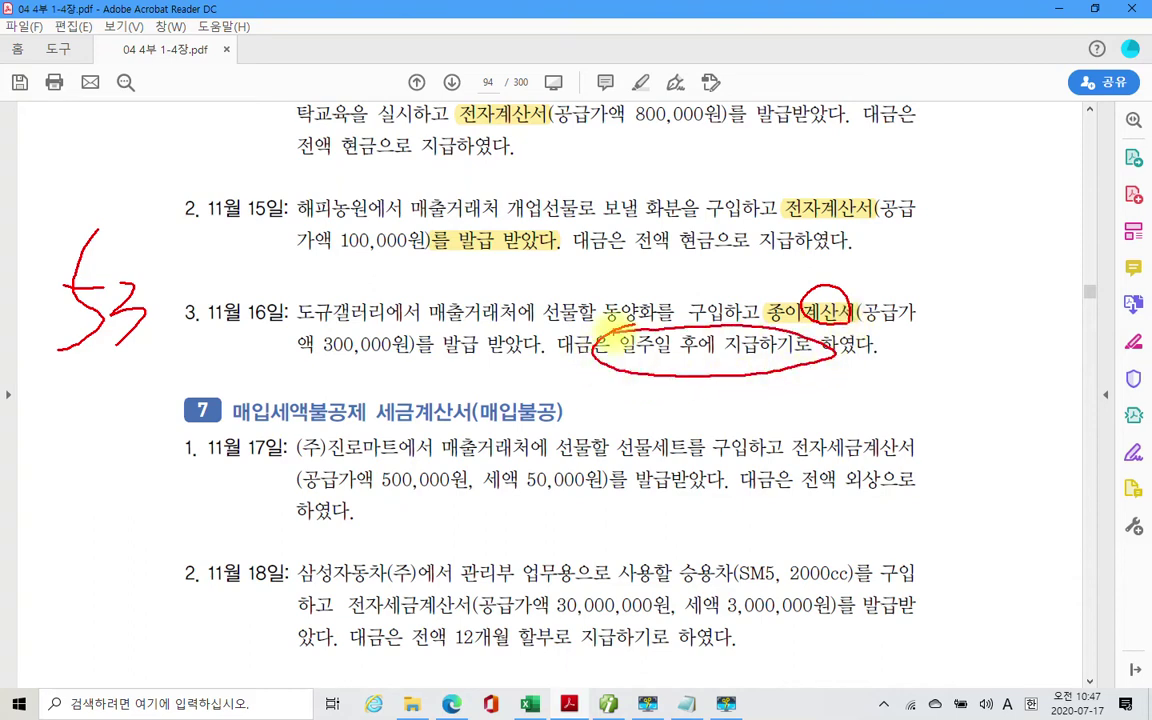
{"action": "mouse_move", "coordinate": [838, 358]}
{"action": "left_mouse_down"}
{"action": "mouse_move", "coordinate": [856, 372]}
{"action": "mouse_move", "coordinate": [833, 393]}
{"action": "left_mouse_up"}
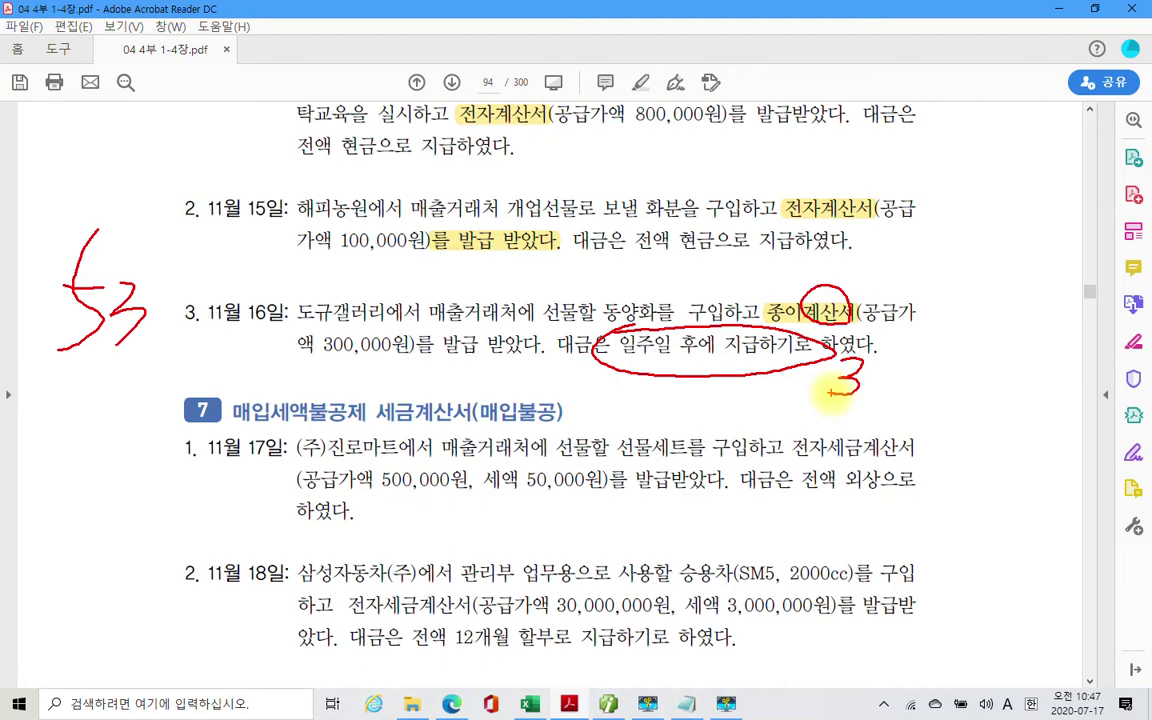
{"action": "key", "text": "Escape"}
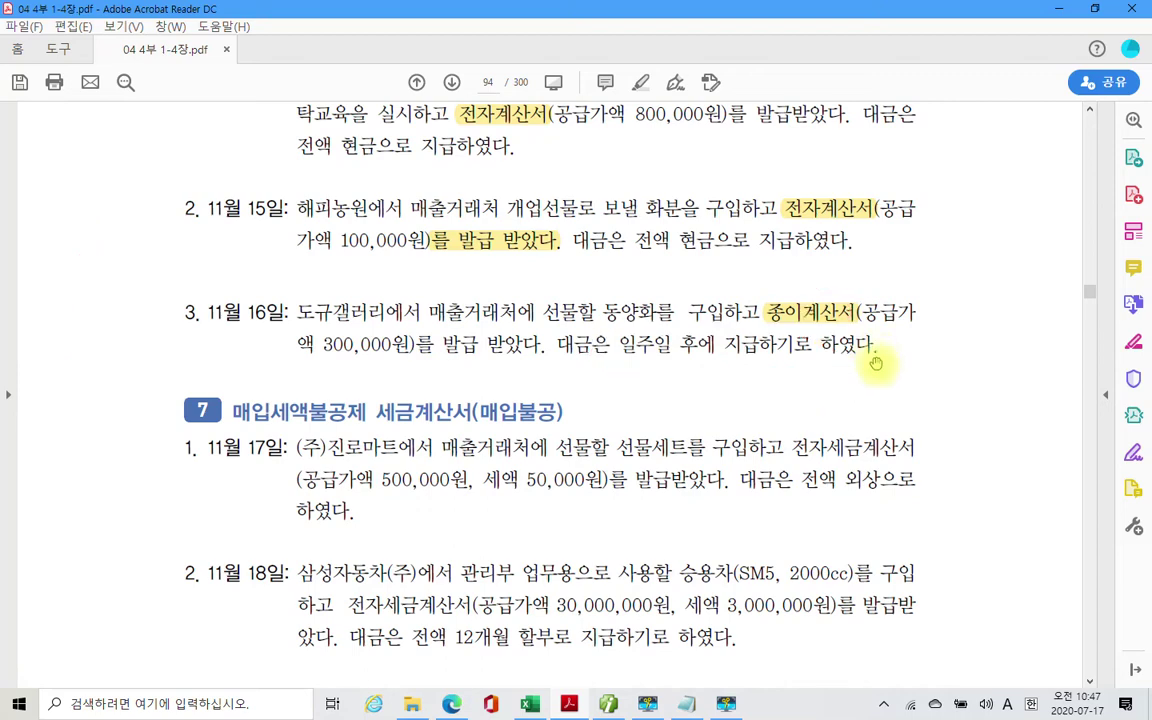
Step: Switch back to the accounting program and start a November 16 voucher with type 53 면세
{"action": "key", "text": "alt+Tab"}
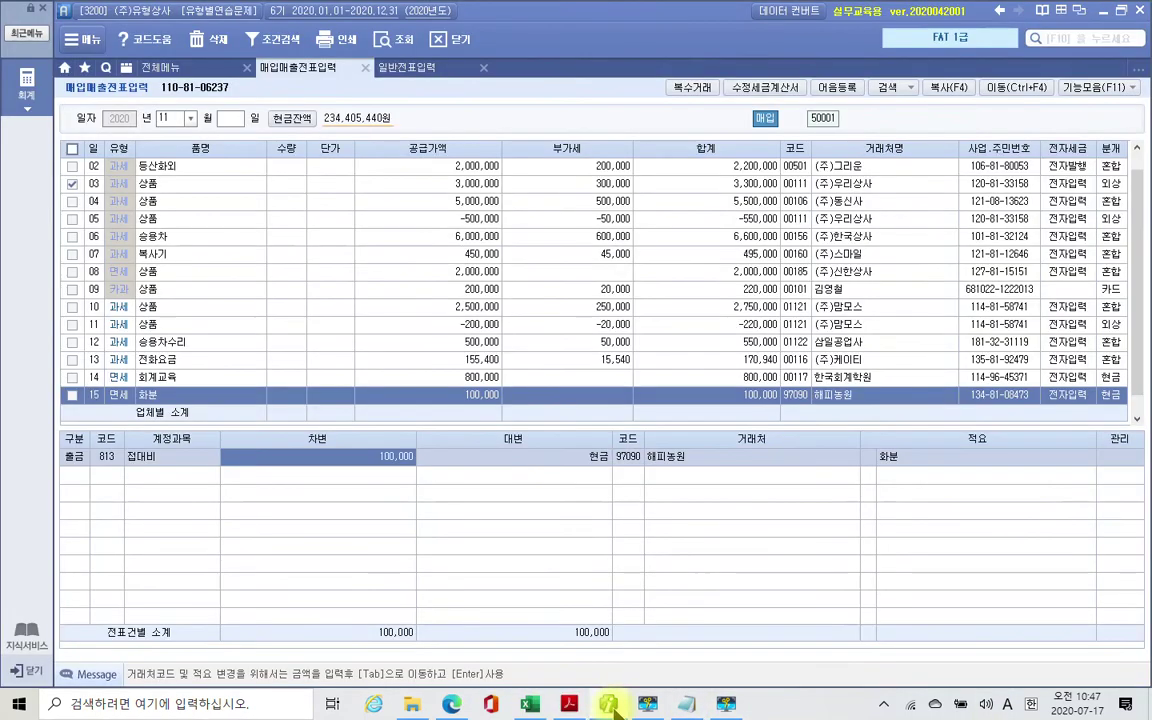
{"action": "left_click", "coordinate": [104, 397]}
{"action": "key", "text": "Down"}
{"action": "type", "text": "16"}
{"action": "key", "text": "Return"}
{"action": "type", "text": "13"}
{"action": "key", "text": "Return"}
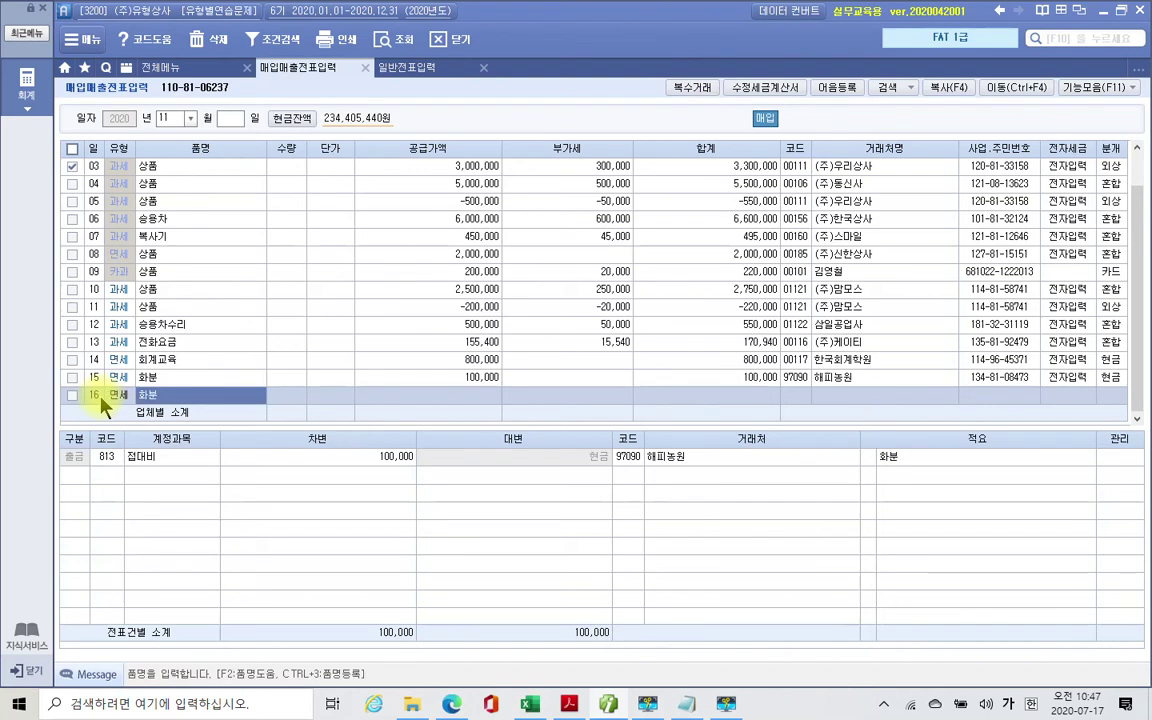
Step: Enter 동양화 as the item and 300,000 as the supply amount in the November 16 voucher
{"action": "type", "text": "통영굴"}
{"action": "key", "text": "Return"}
{"action": "key", "text": "Return"}
{"action": "key", "text": "Return"}
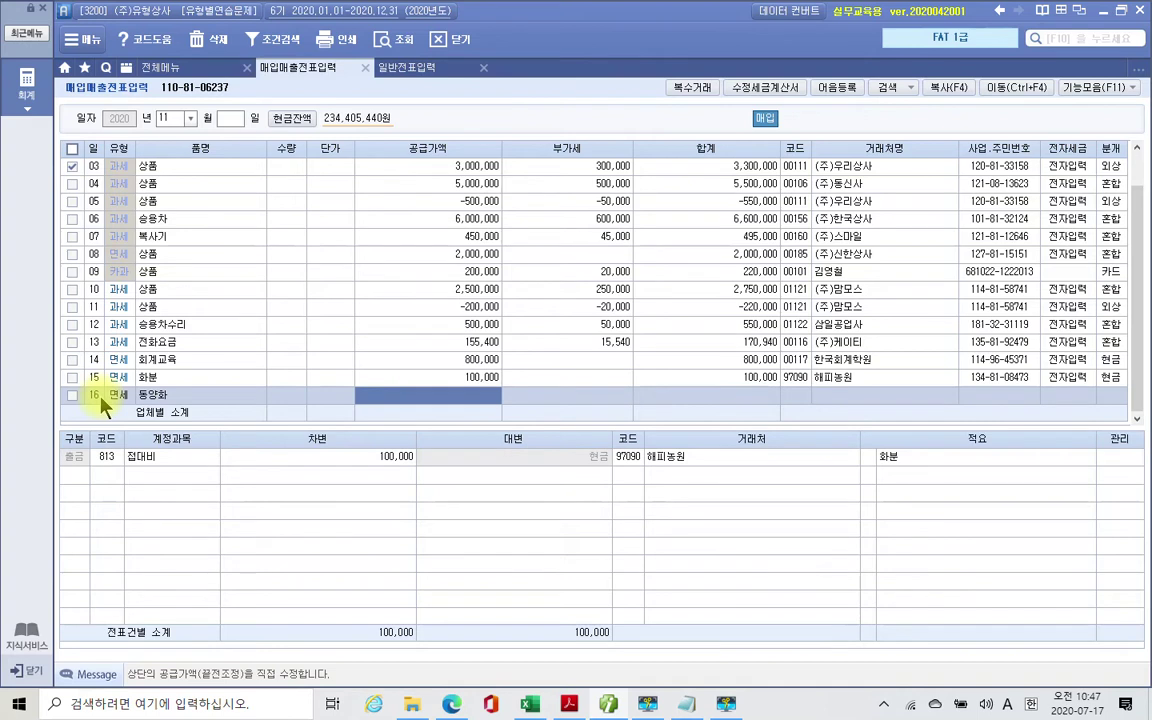
{"action": "type", "text": "3000000"}
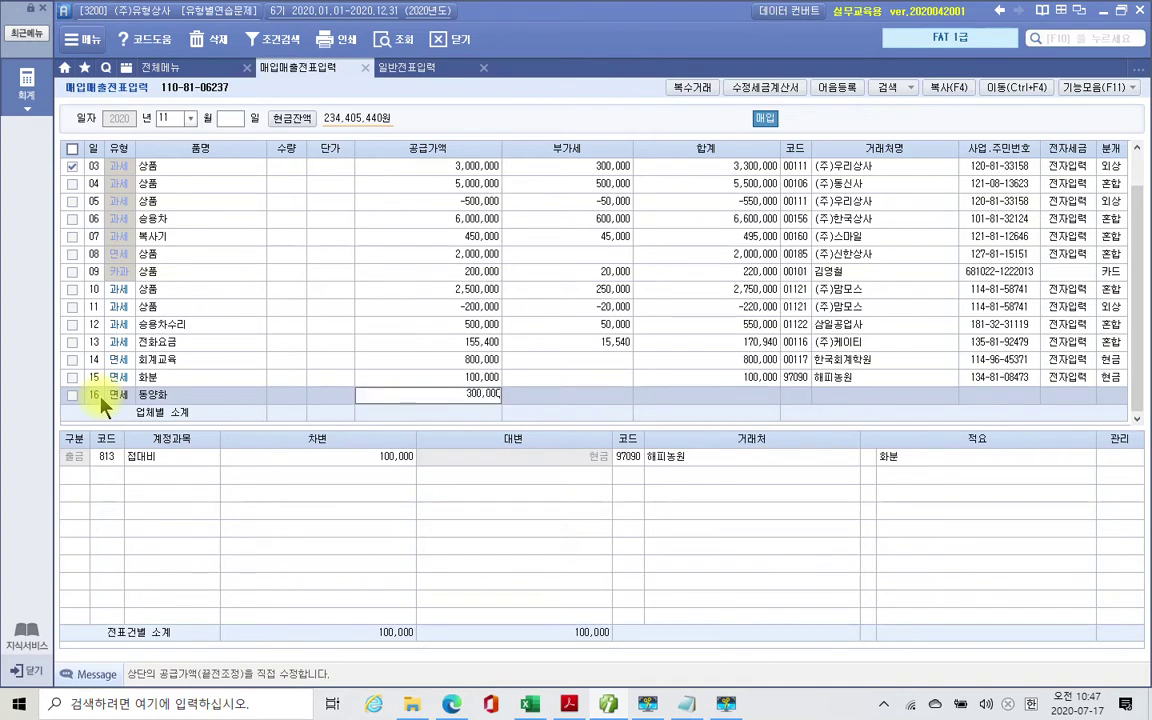
{"action": "key", "text": "Return"}
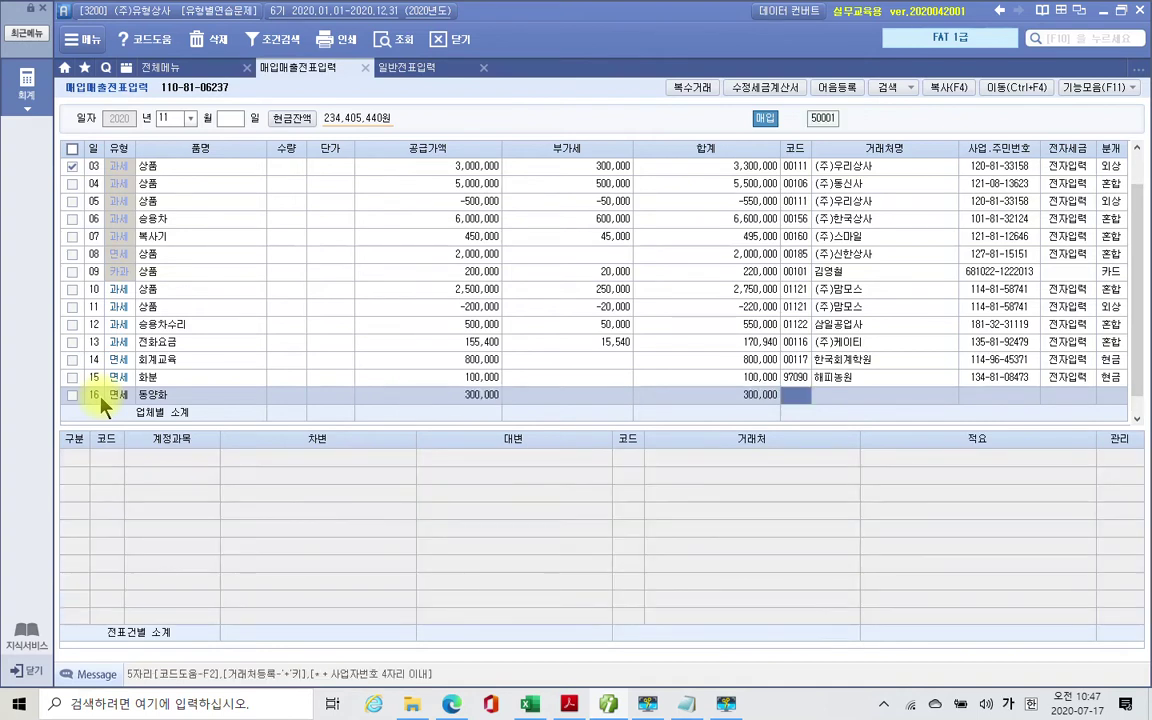
Step: Set the November 16 voucher's vendor to 도규갤러리, leave 전자세금 blank and choose 혼합 as the journal type
{"action": "type", "text": "도규"}
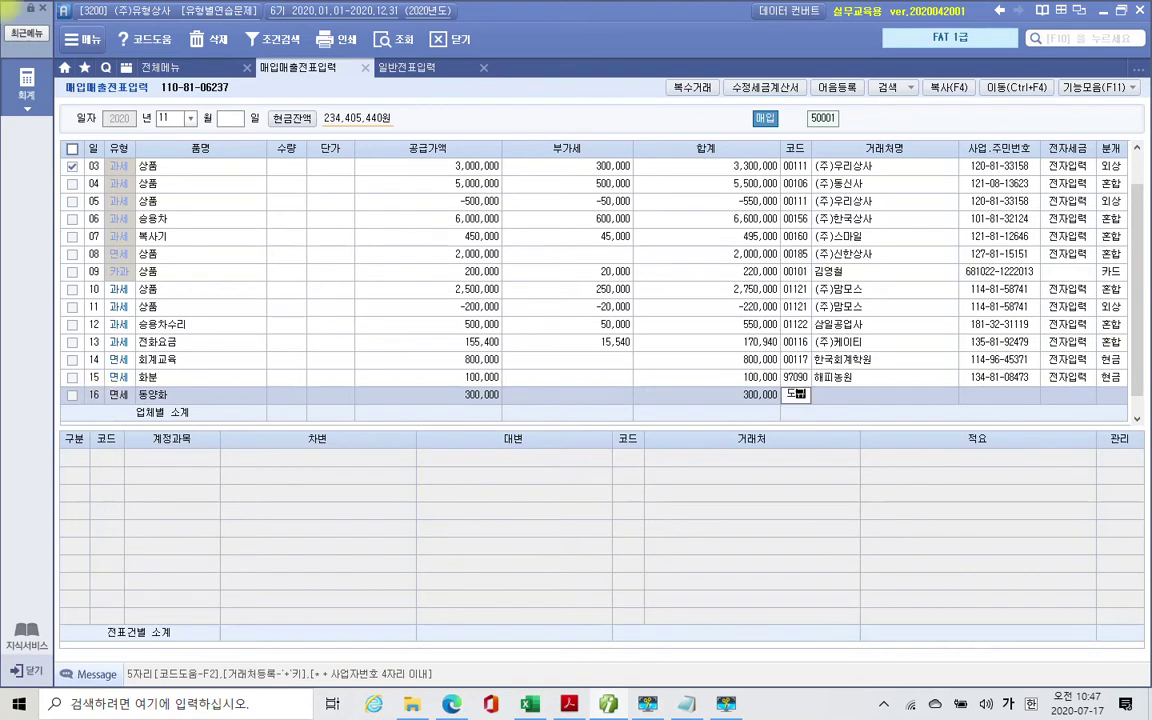
{"action": "key", "text": "Return"}
{"action": "key", "text": "Return"}
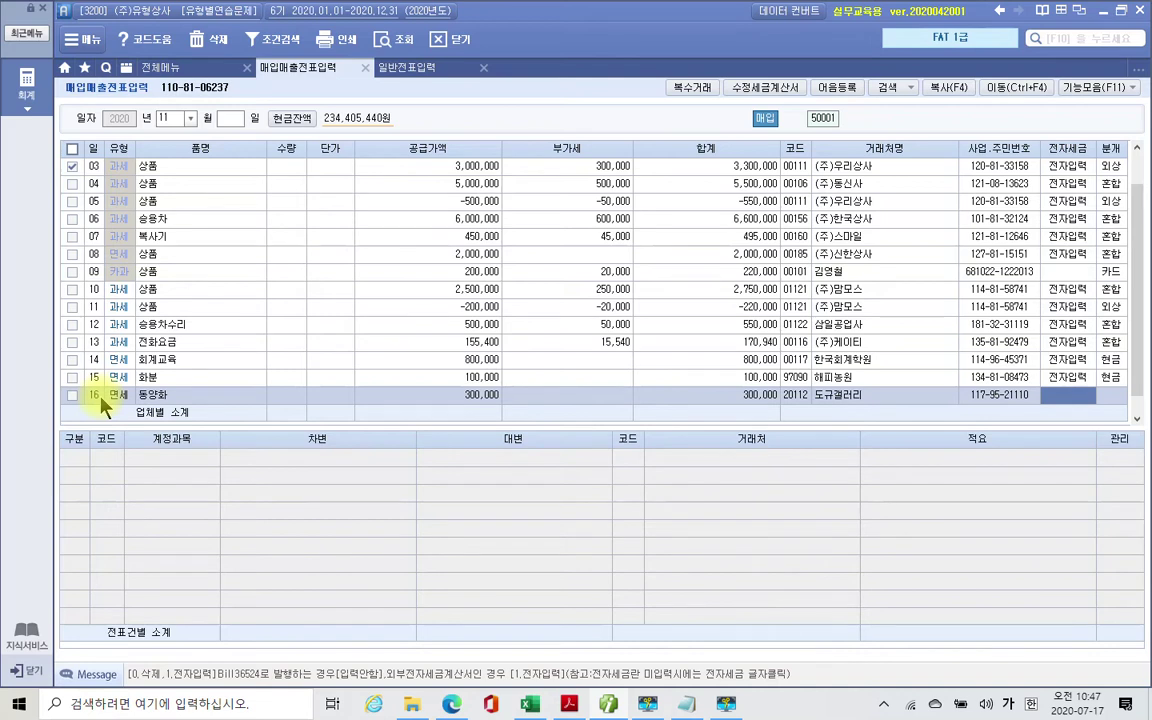
{"action": "key", "text": "Return"}
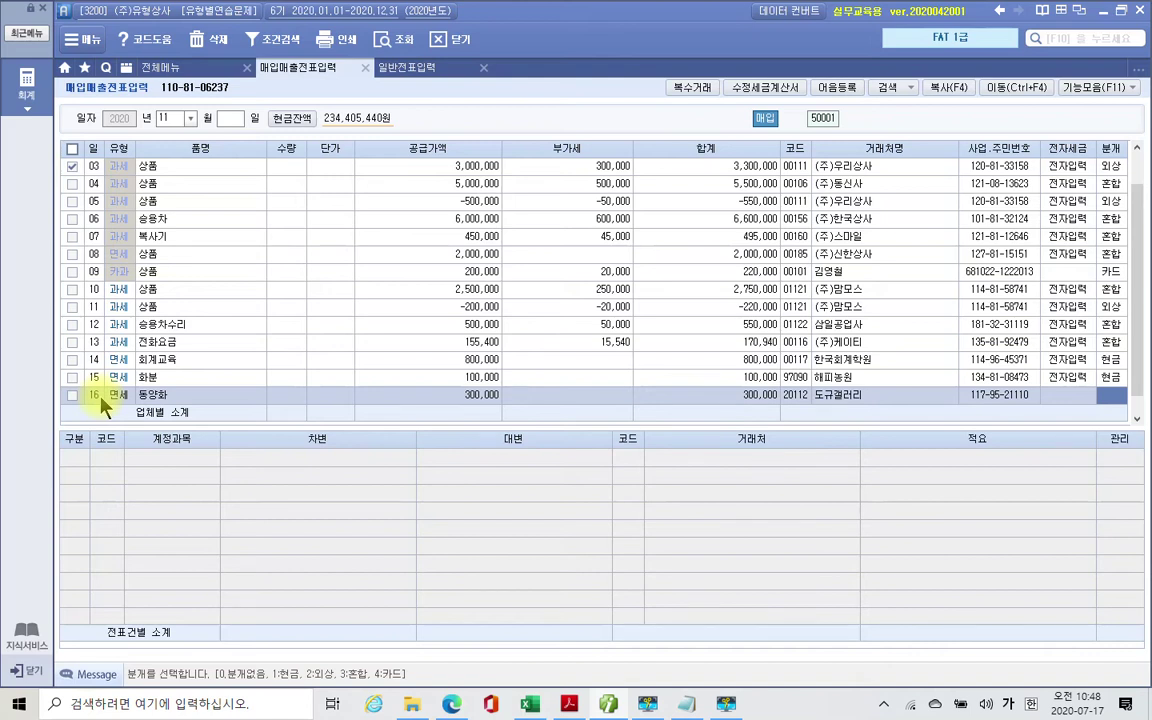
{"action": "type", "text": "3"}
{"action": "key", "text": "Return"}
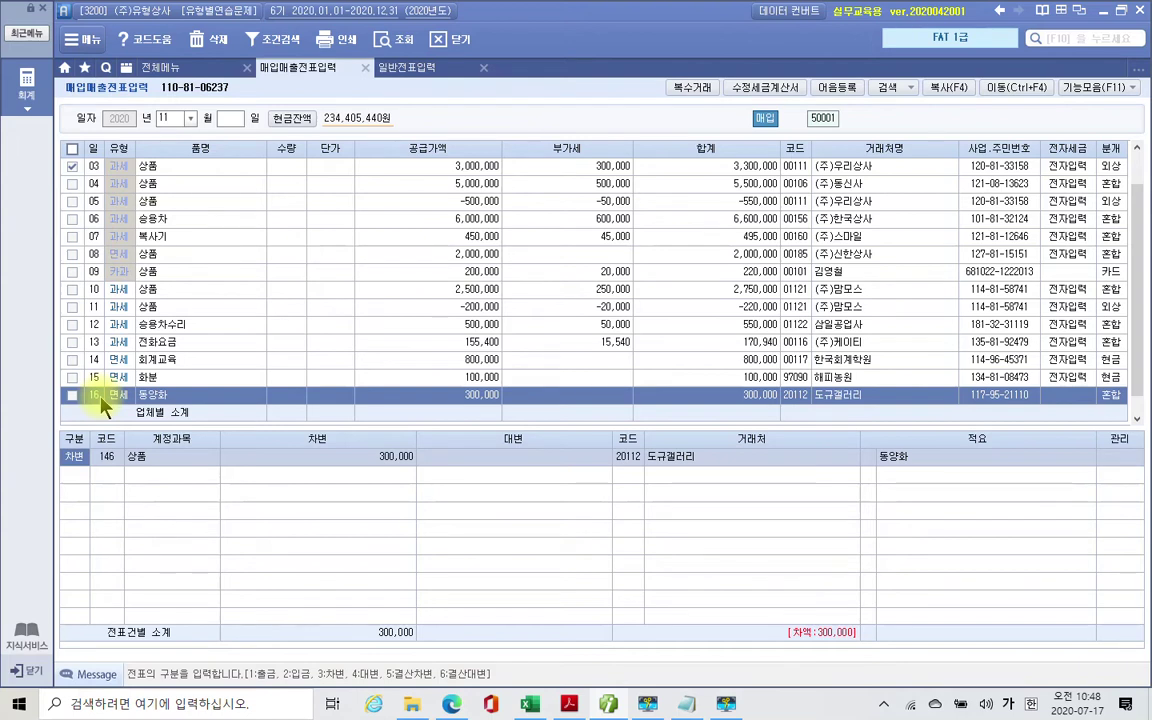
Step: Change the debit account 상품 in the November 16 journal entry to 813 접대비
{"action": "key", "text": "Return"}
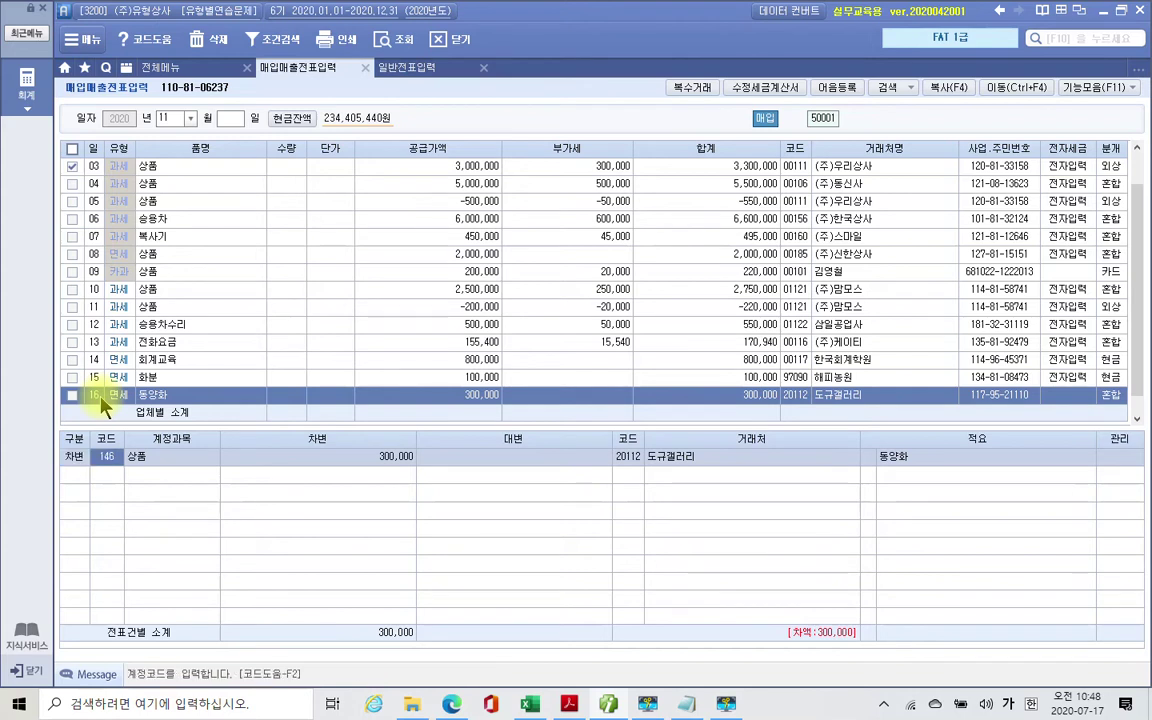
{"action": "type", "text": "접대"}
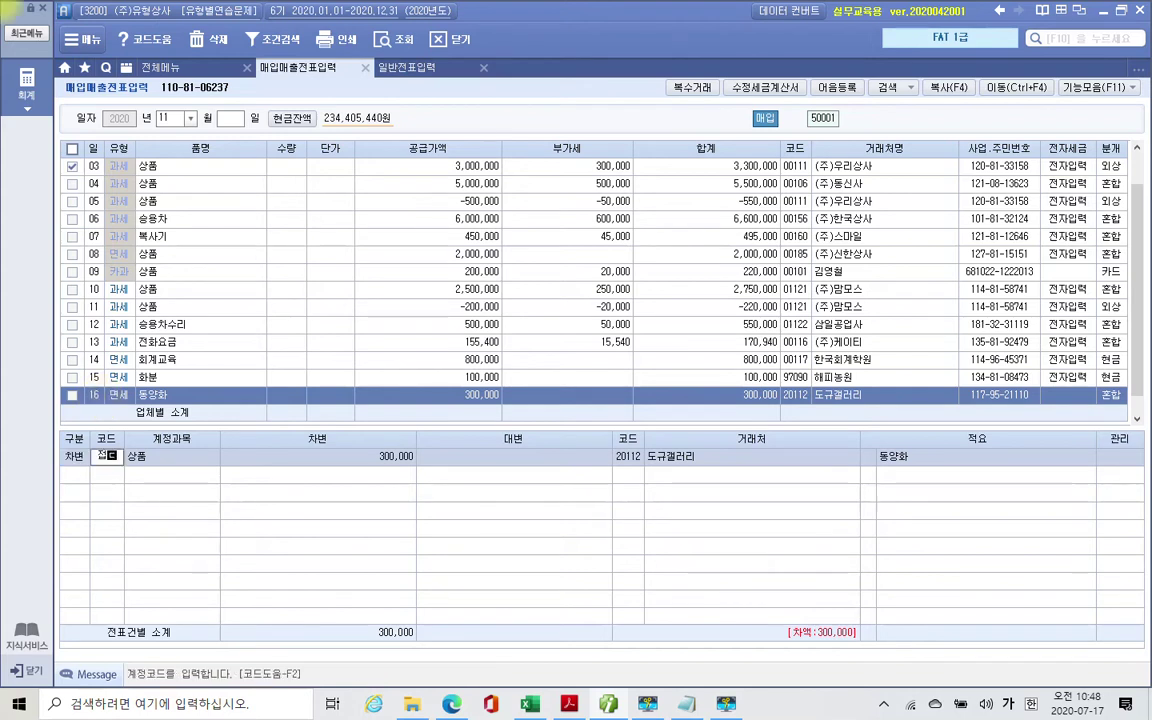
{"action": "key", "text": "Return"}
{"action": "key", "text": "Down"}
{"action": "key", "text": "Down"}
{"action": "key", "text": "Down"}
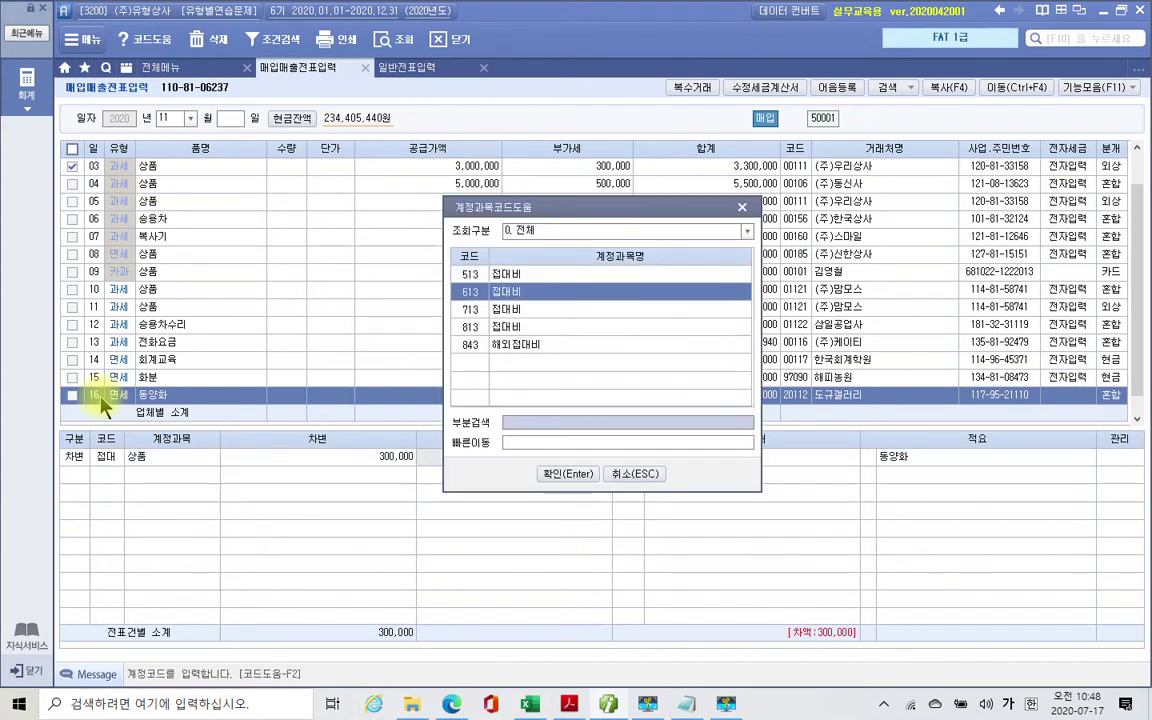
{"action": "key", "text": "Return"}
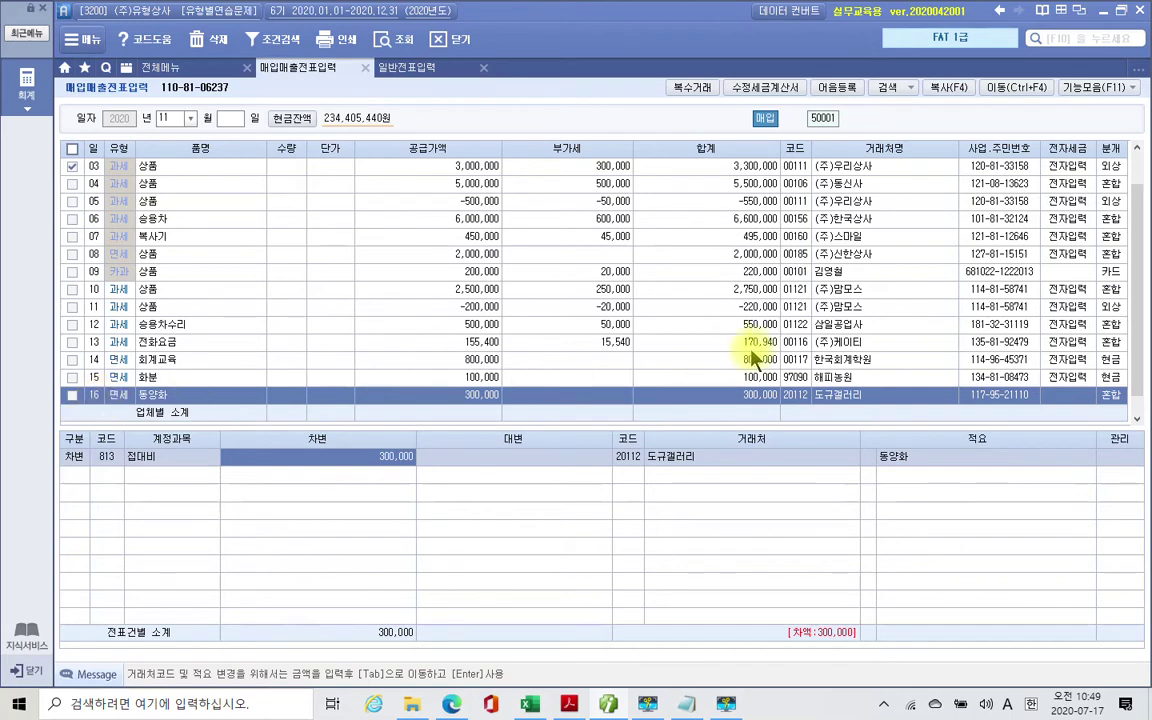
Step: Switch to the exercise PDF in Acrobat Reader and highlight 매입세액불공제 세금계산서 in the section 7 heading
{"action": "key", "text": "alt+Tab"}
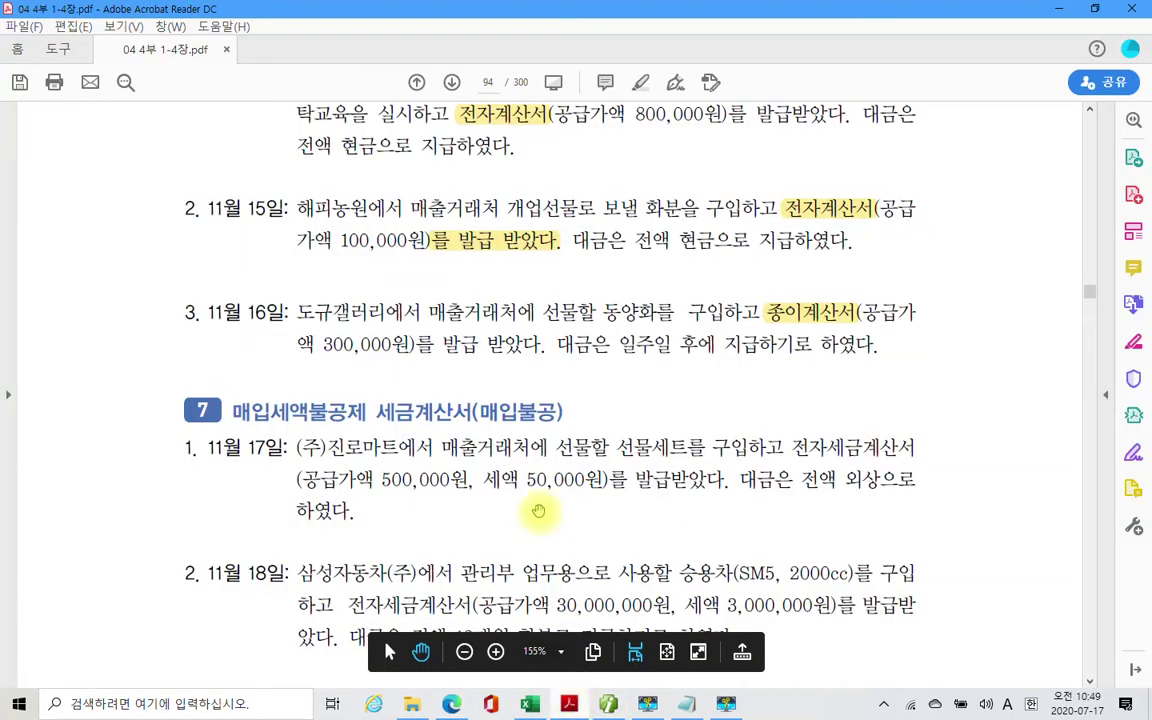
{"action": "scroll", "coordinate": [547, 499], "scroll_direction": "down", "scroll_amount": 2}
{"action": "scroll", "coordinate": [547, 499], "scroll_direction": "down", "scroll_amount": 2}
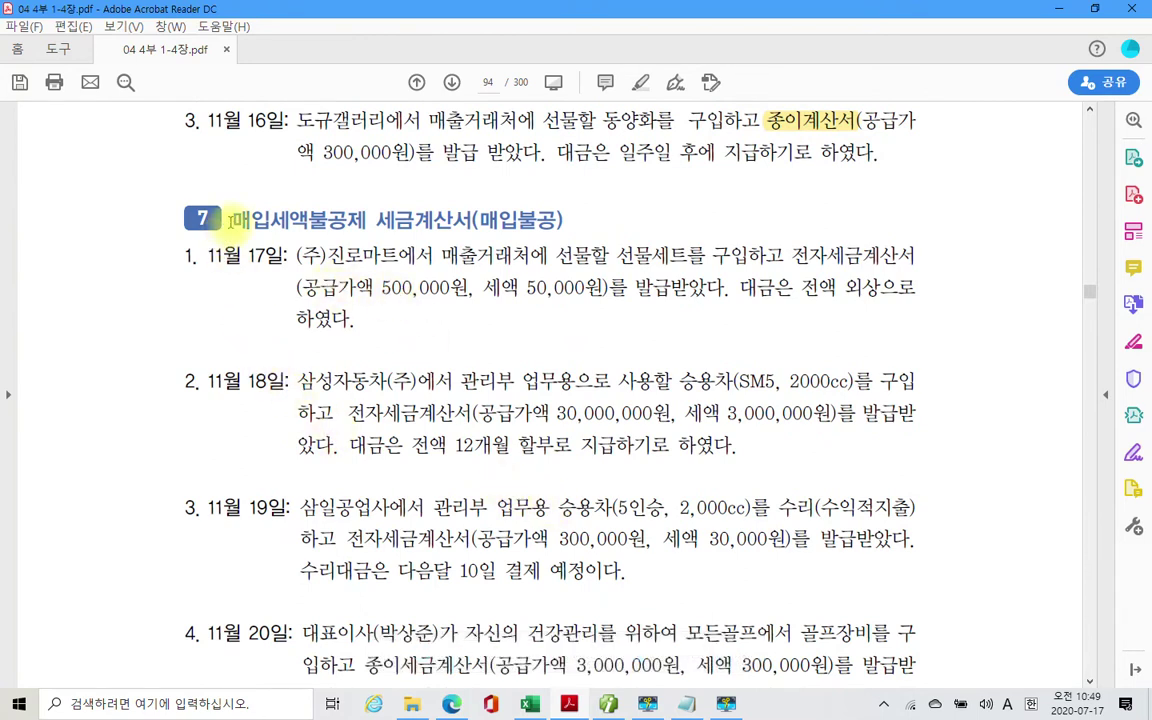
{"action": "left_click_drag", "start_coordinate": [229, 220], "coordinate": [472, 221]}
{"action": "right_click", "coordinate": [388, 224]}
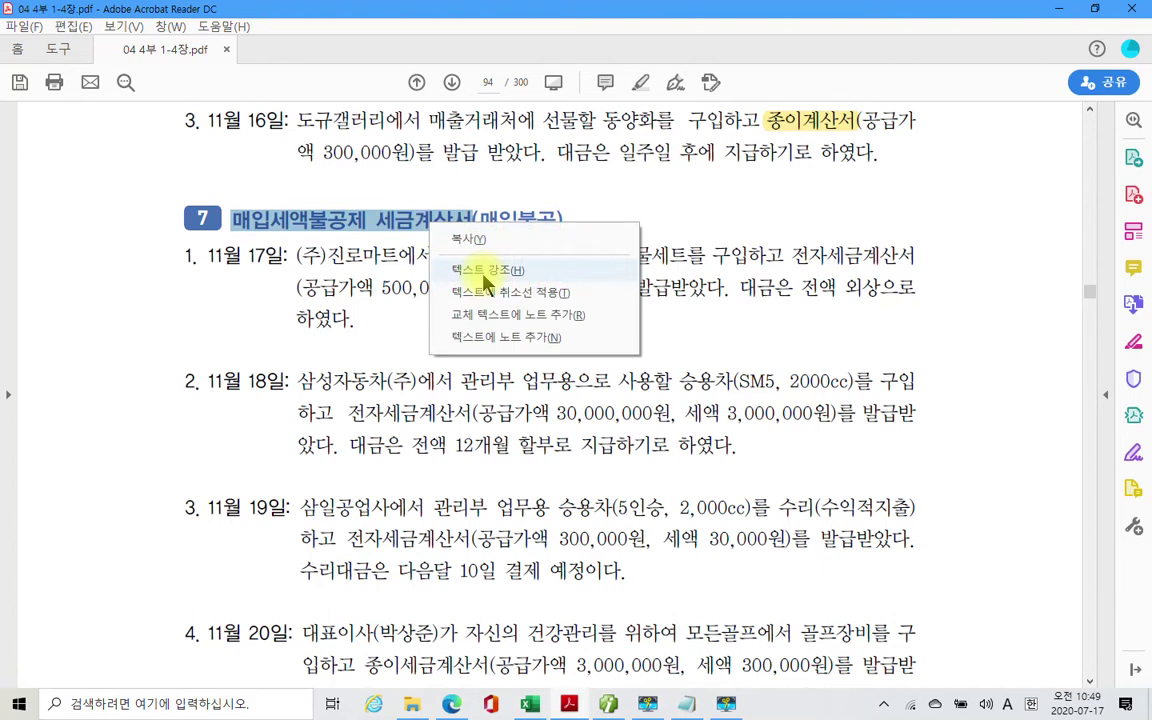
{"action": "left_click", "coordinate": [437, 267]}
Step: Highlight 선물할 선물세트를 구입하고 and the word 전자세금계산서 in the November 17 exercise
{"action": "scroll", "coordinate": [333, 370], "scroll_direction": "down", "scroll_amount": 1}
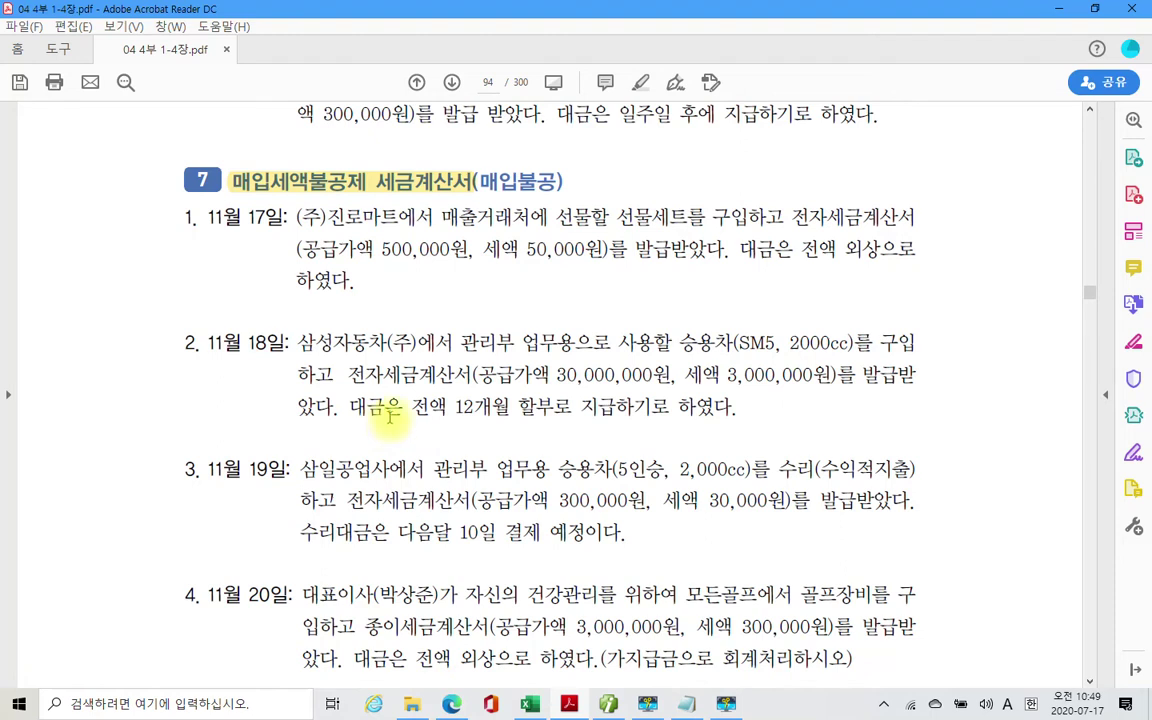
{"action": "left_click_drag", "start_coordinate": [555, 216], "coordinate": [788, 218]}
{"action": "right_click", "coordinate": [810, 218]}
{"action": "left_click", "coordinate": [812, 245]}
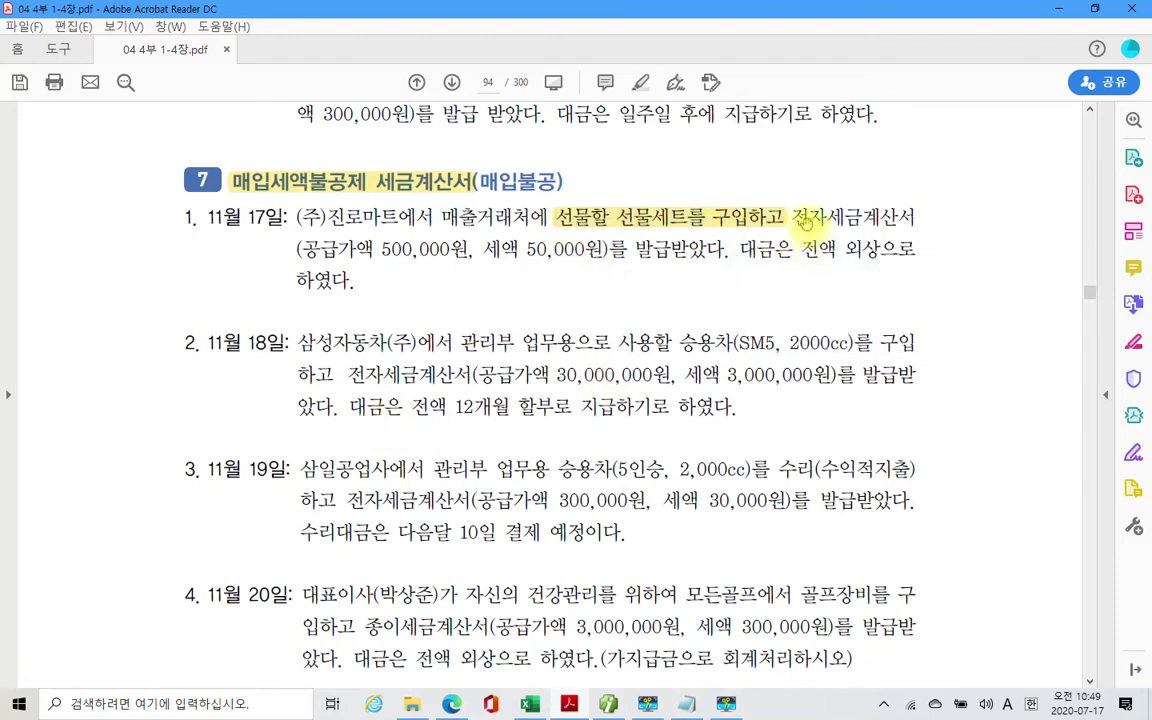
{"action": "left_click_drag", "start_coordinate": [808, 216], "coordinate": [914, 217]}
{"action": "right_click", "coordinate": [905, 222]}
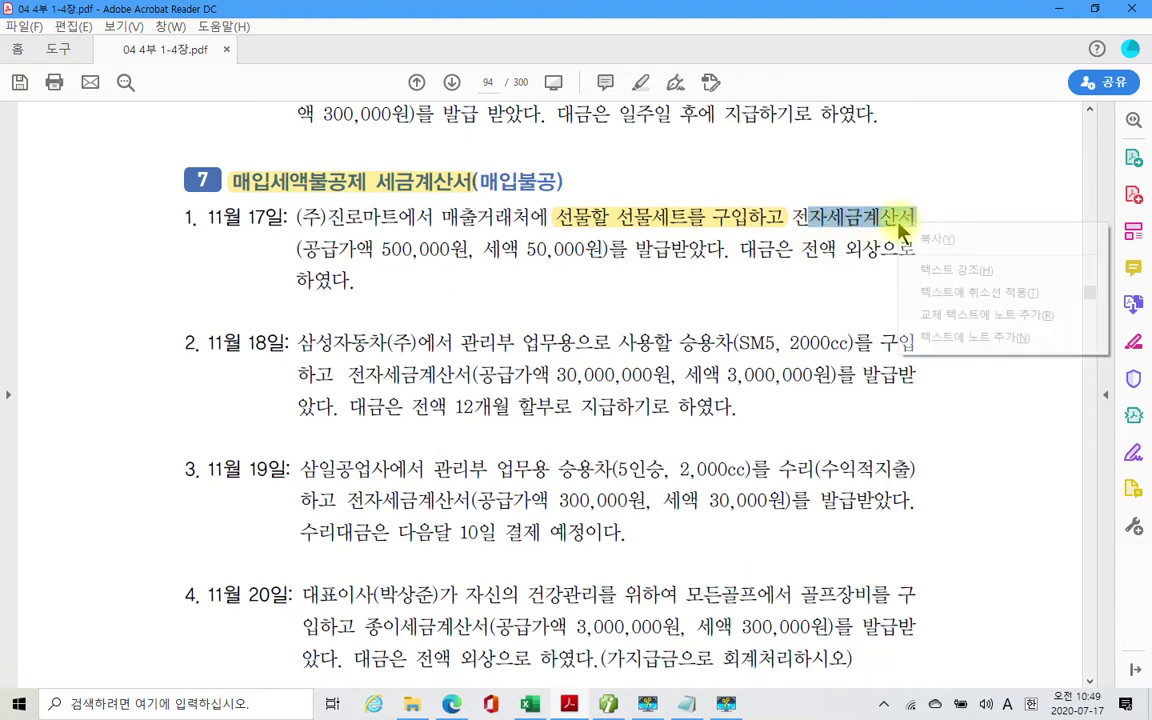
{"action": "left_click", "coordinate": [970, 278]}
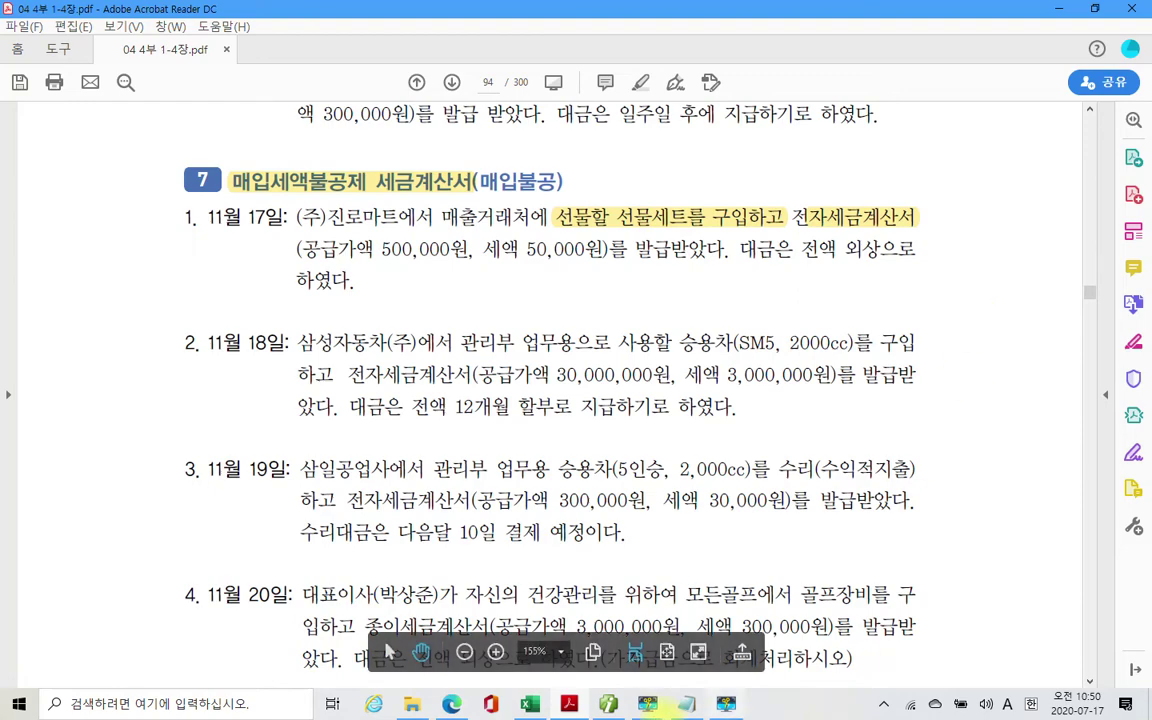
Step: Switch back to the accounting program and start a November 17 voucher with type 54 불공 and reason 9 접대비 관련 매입세액
{"action": "left_click", "coordinate": [608, 704]}
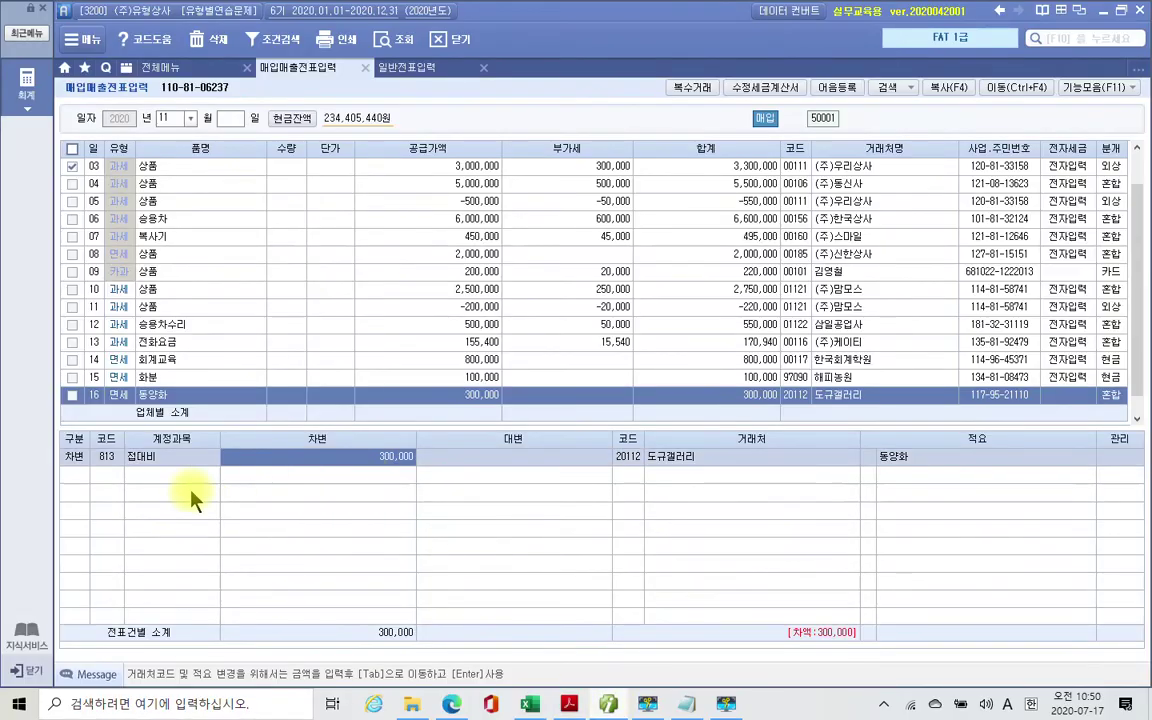
{"action": "left_click", "coordinate": [96, 396]}
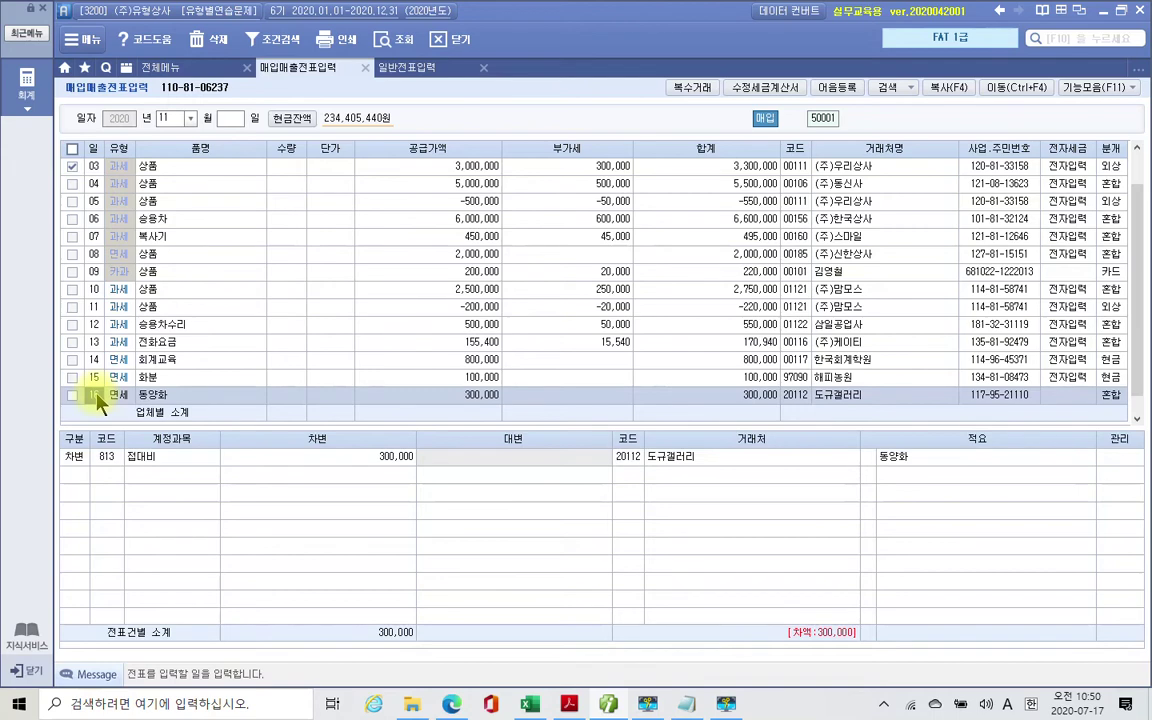
{"action": "scroll", "coordinate": [98, 402], "scroll_direction": "down", "scroll_amount": 1}
{"action": "type", "text": "17"}
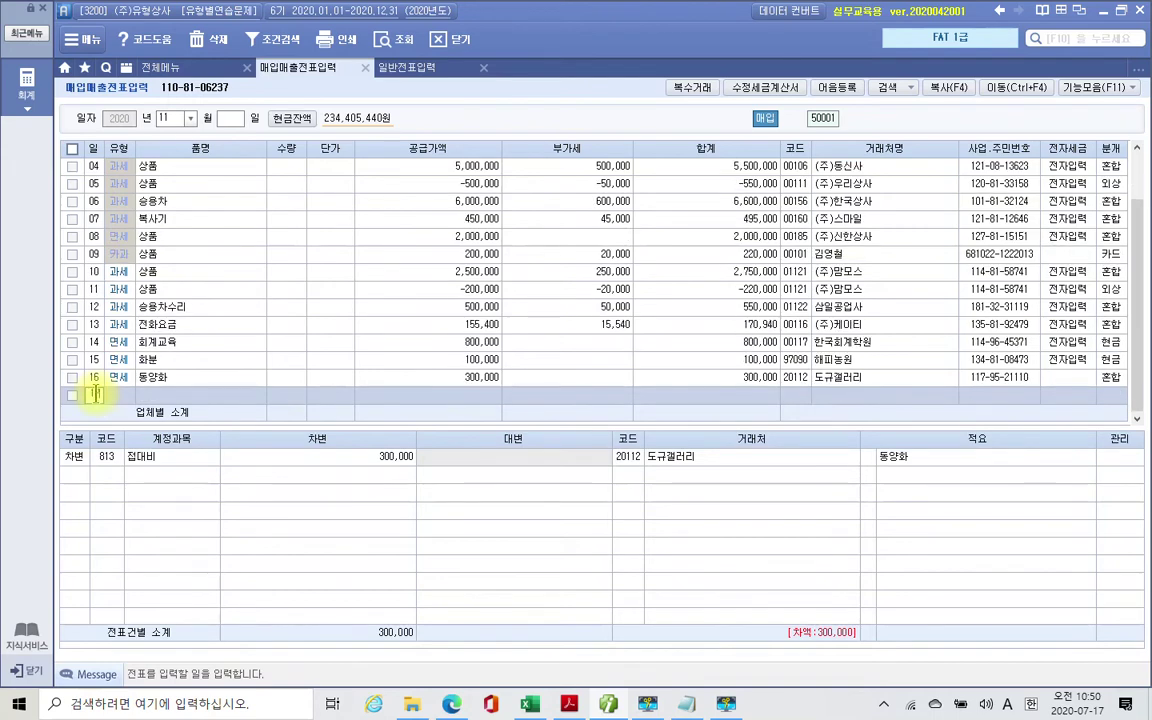
{"action": "key", "text": "Return"}
{"action": "type", "text": "54"}
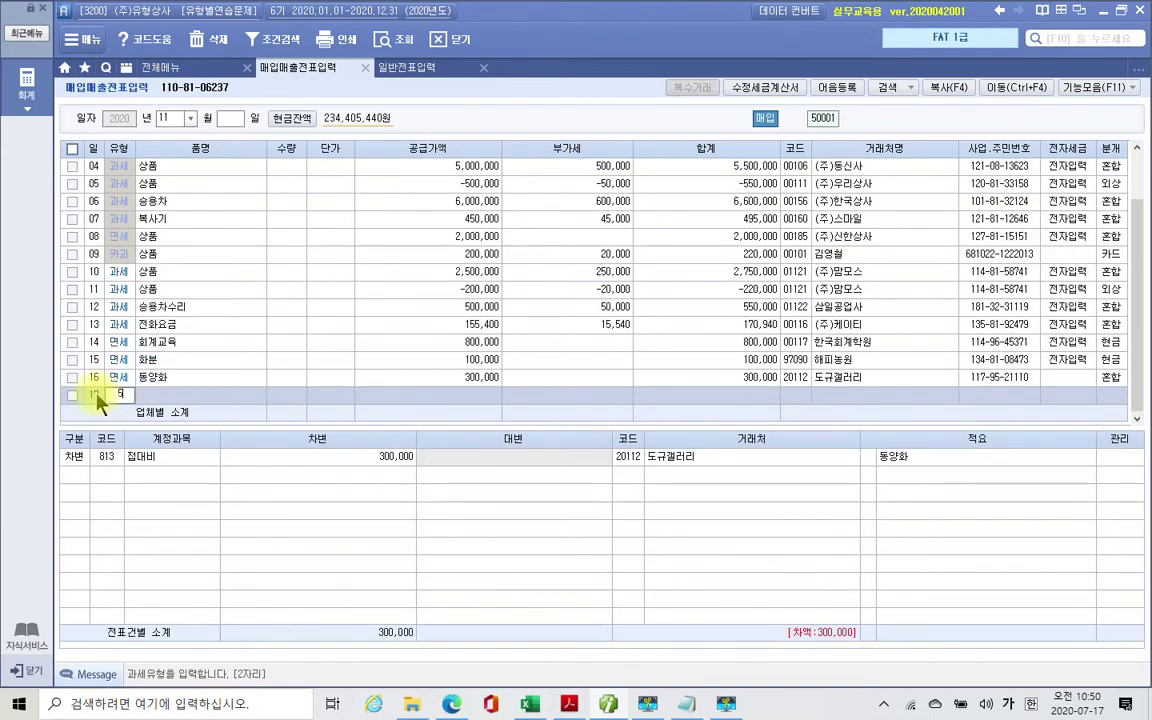
{"action": "key", "text": "Return"}
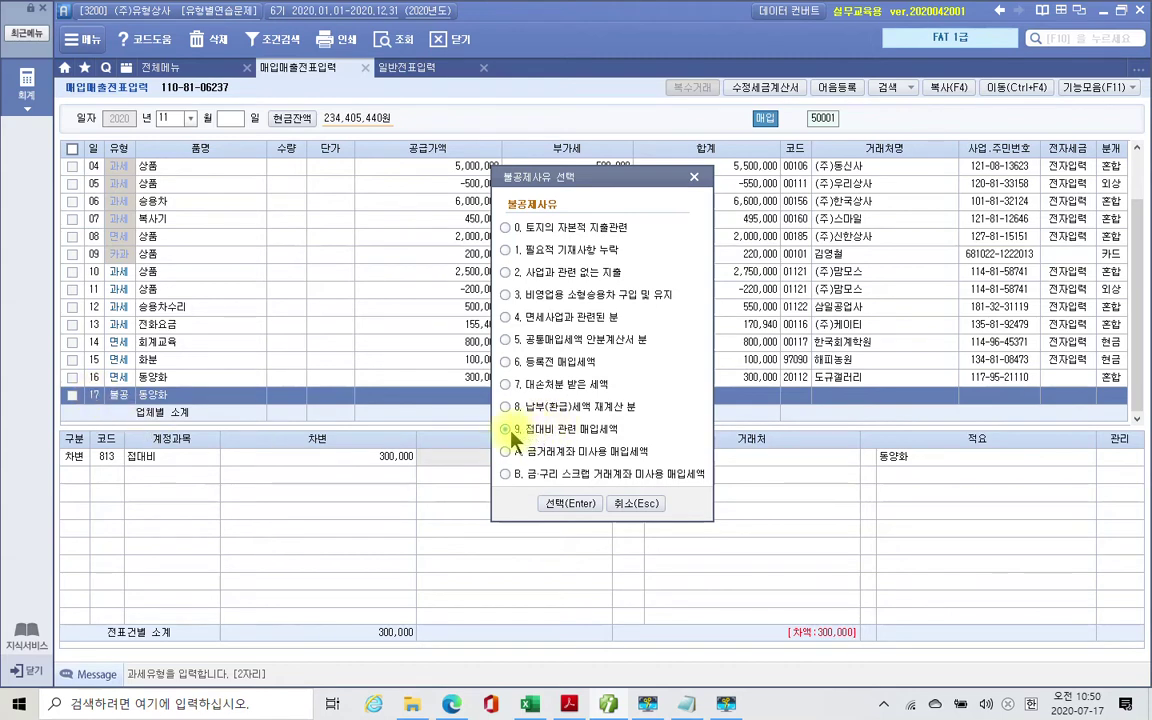
{"action": "left_click", "coordinate": [505, 429]}
{"action": "left_click", "coordinate": [584, 503]}
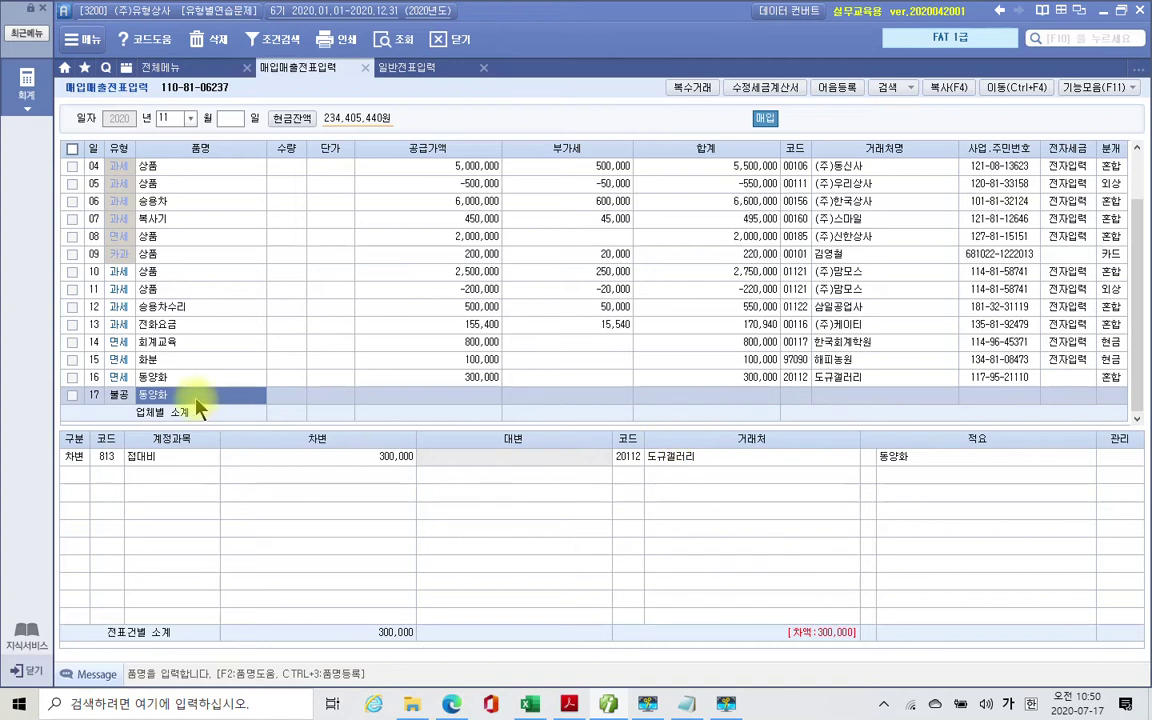
Step: Add a credit line of 300,000 to account 253 미지급금 in the November 16 동양화 journal entry
{"action": "left_click", "coordinate": [188, 379]}
{"action": "left_click", "coordinate": [1112, 377]}
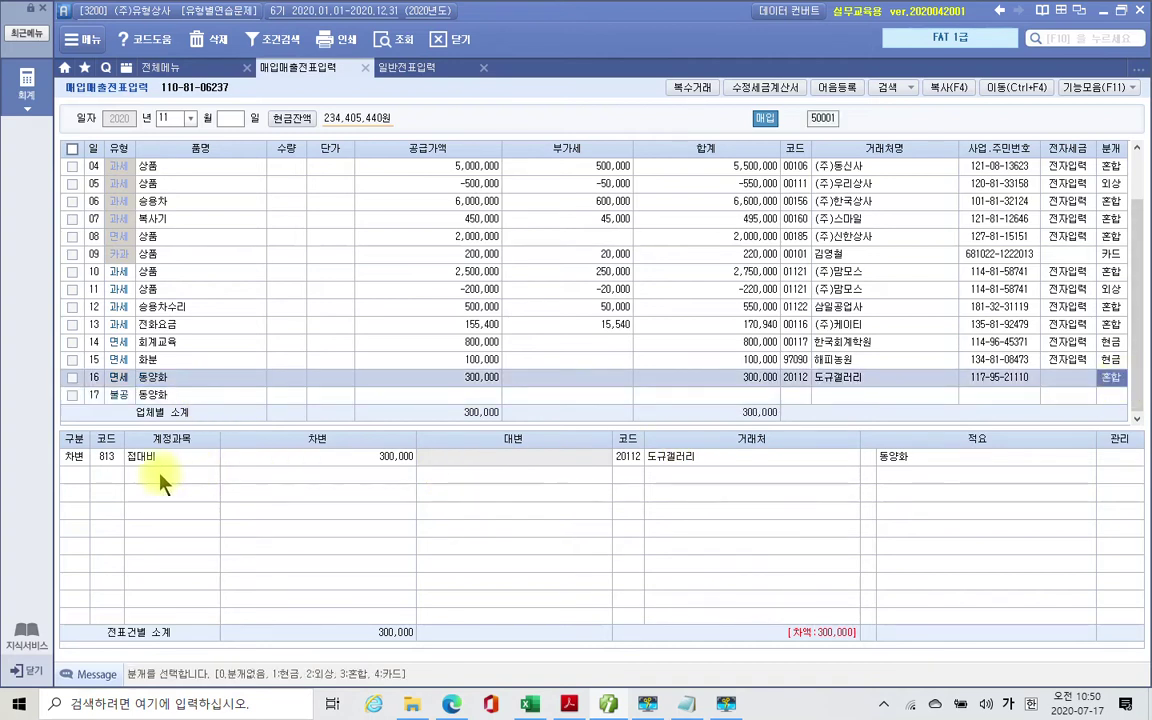
{"action": "left_click", "coordinate": [76, 477]}
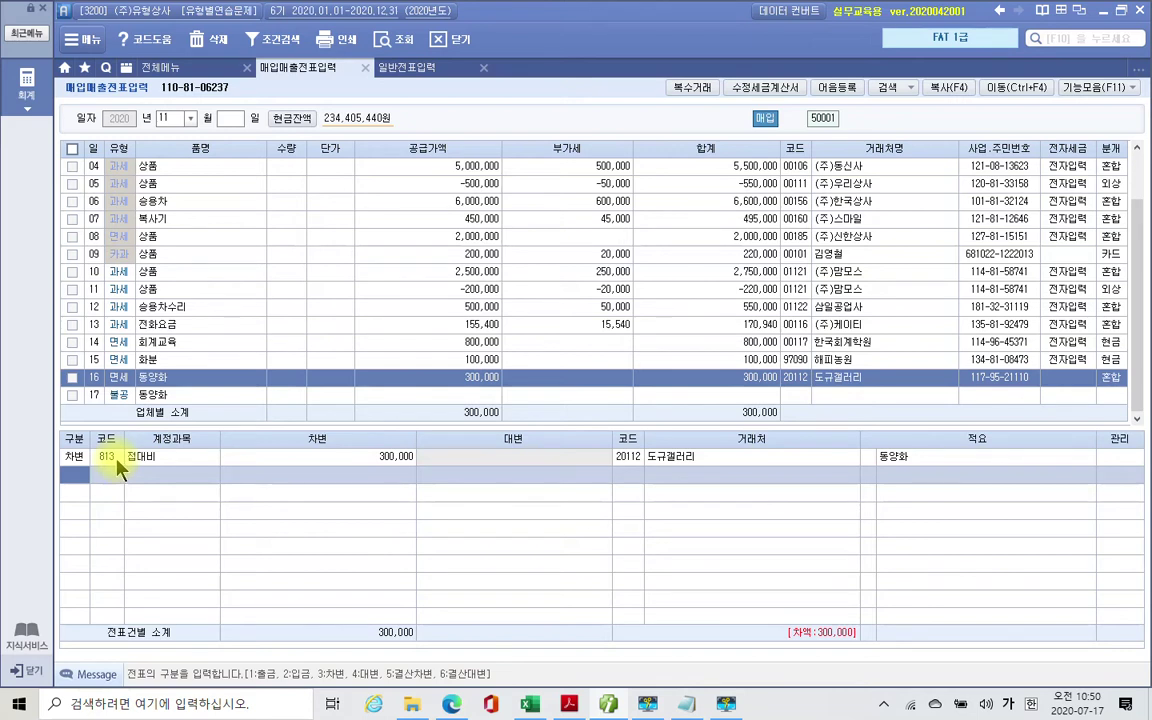
{"action": "type", "text": "4"}
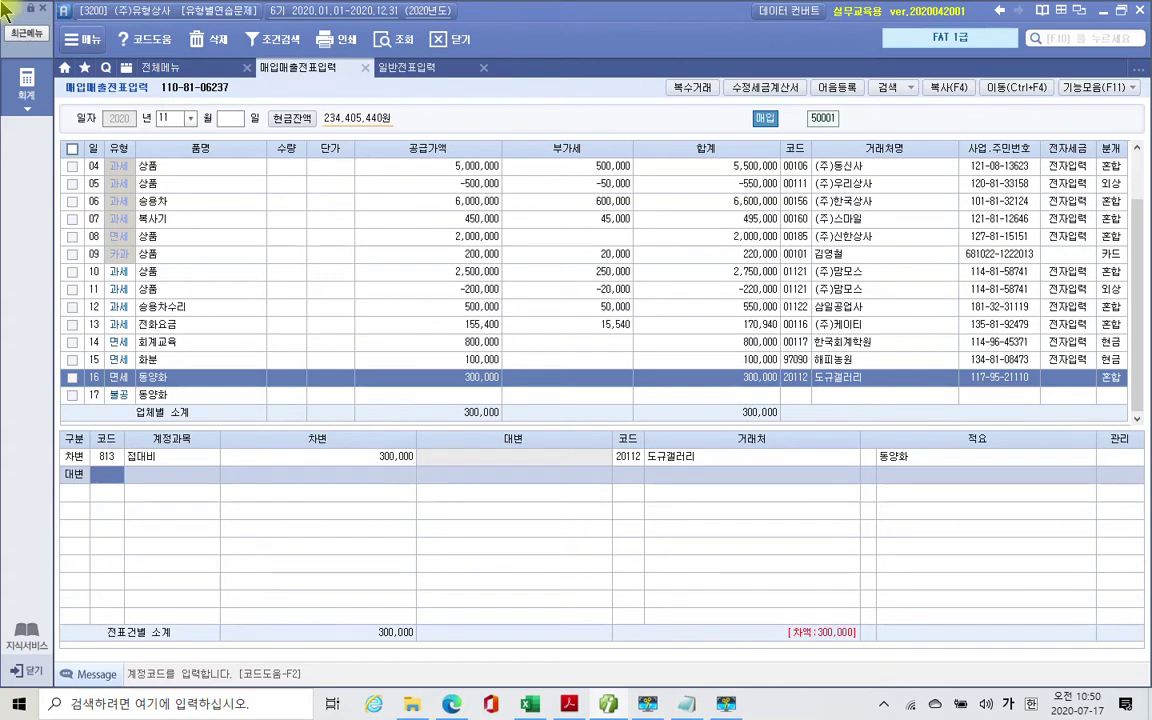
{"action": "type", "text": "253"}
{"action": "key", "text": "Return"}
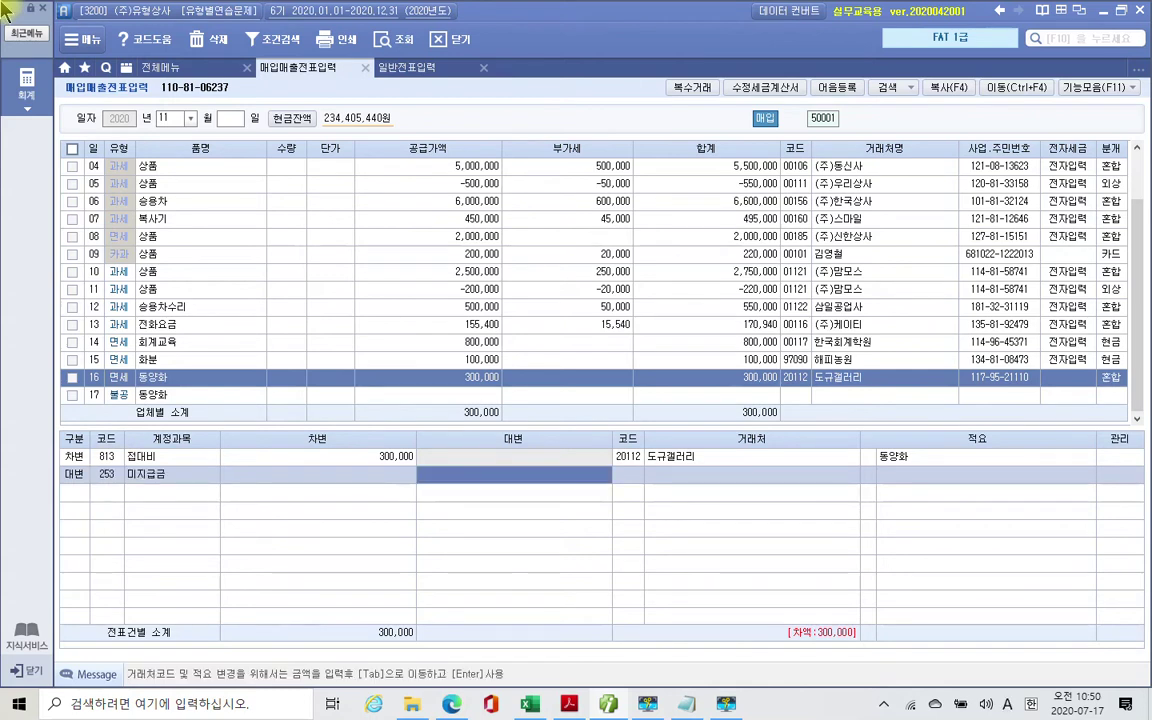
{"action": "type", "text": "300,"}
{"action": "type", "text": "000"}
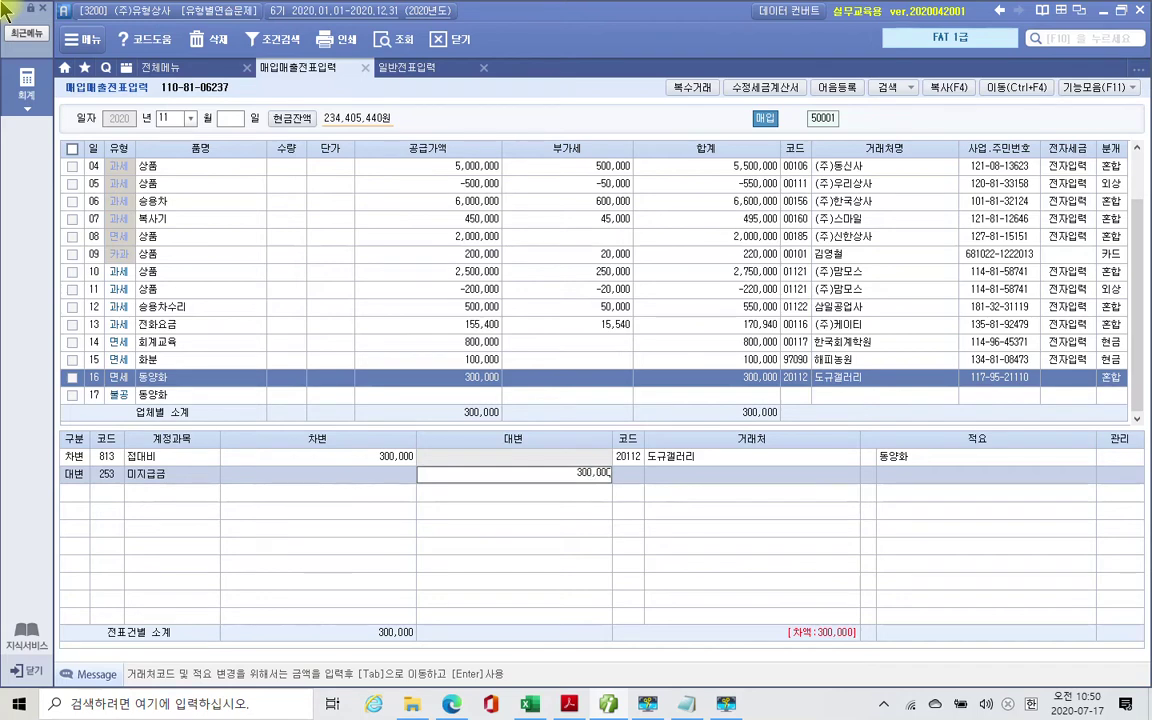
{"action": "key", "text": "Return"}
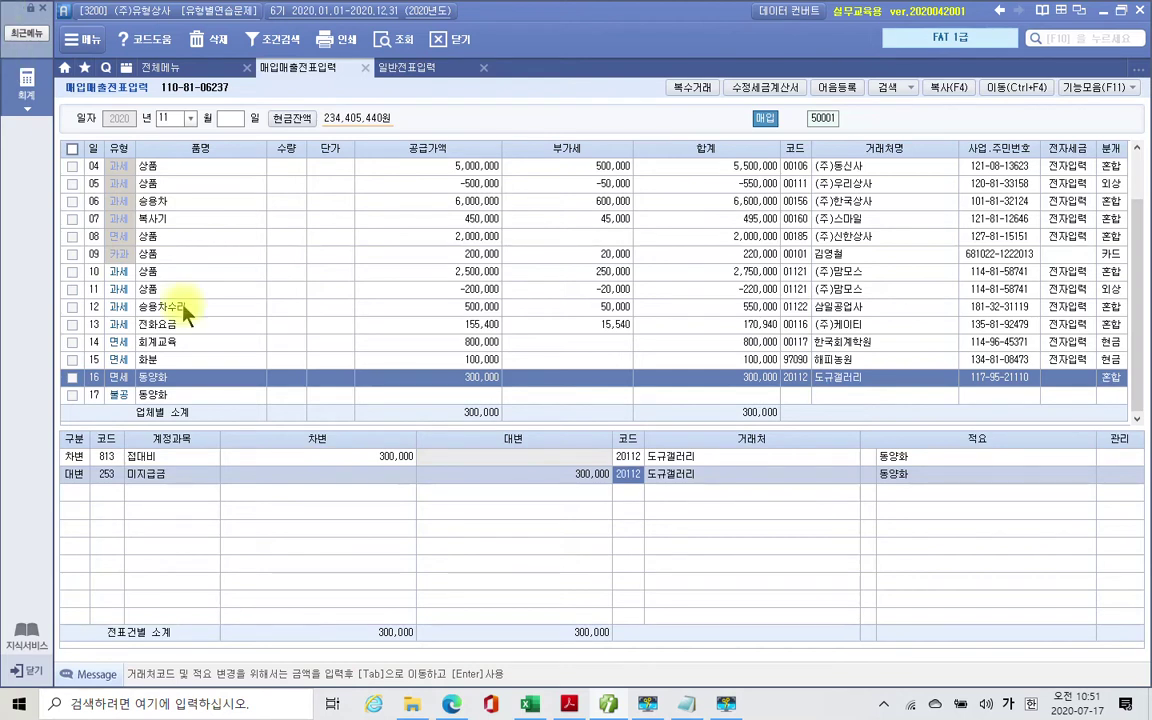
Step: Replace the item of the November 17 voucher with 선물세트 and enter 500,000 as its supply amount
{"action": "left_click", "coordinate": [155, 398]}
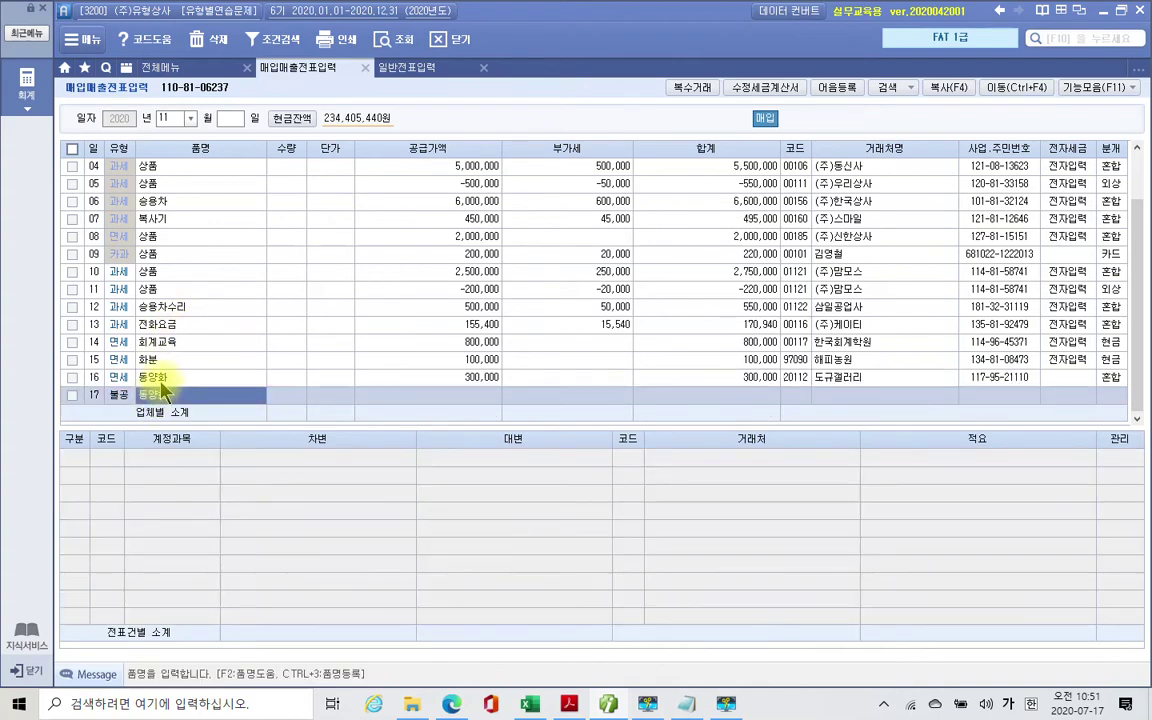
{"action": "left_click", "coordinate": [154, 377]}
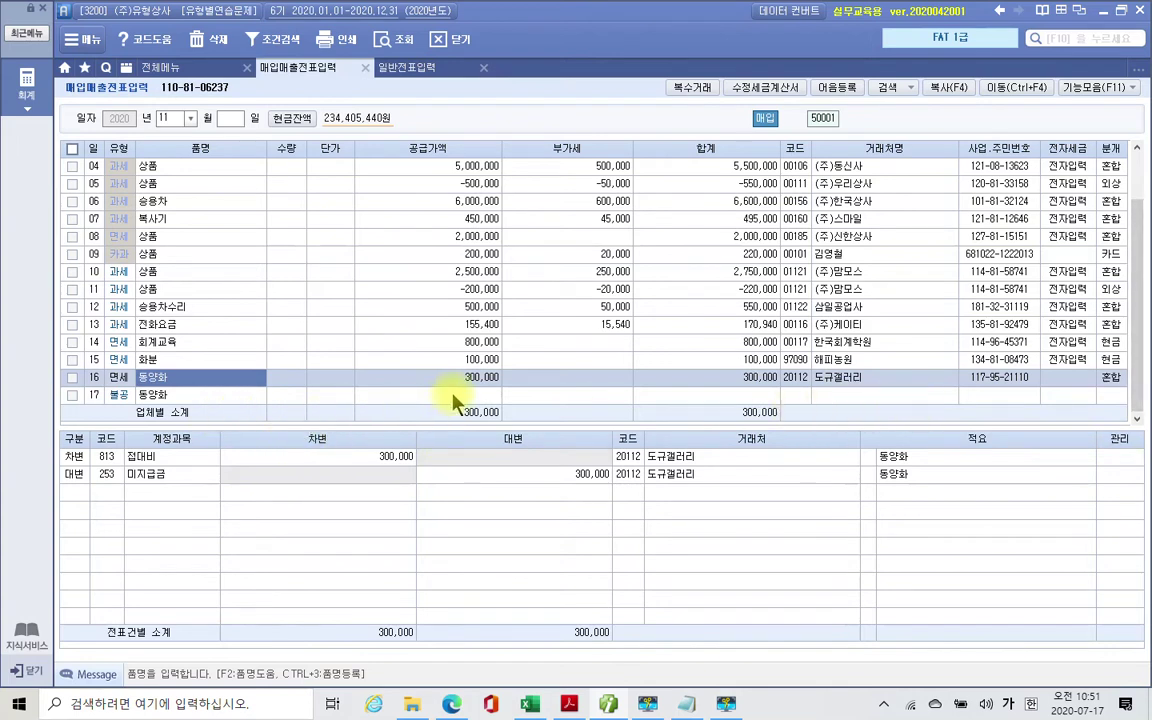
{"action": "left_click", "coordinate": [496, 398]}
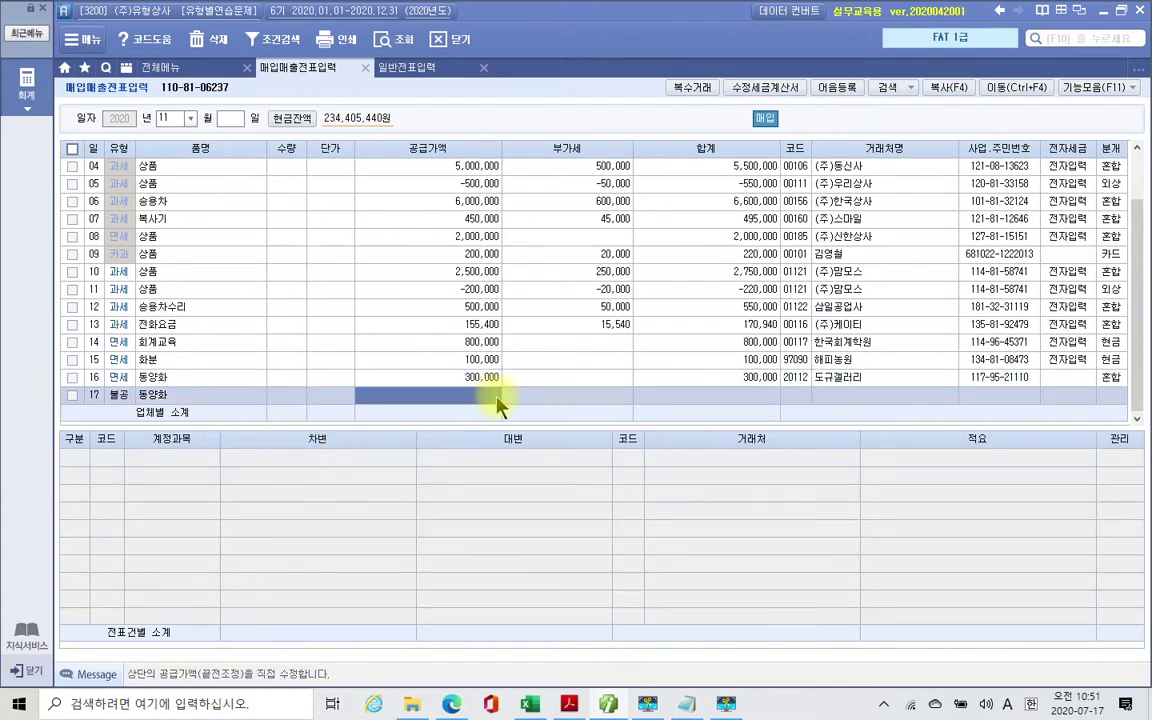
{"action": "left_click", "coordinate": [148, 398]}
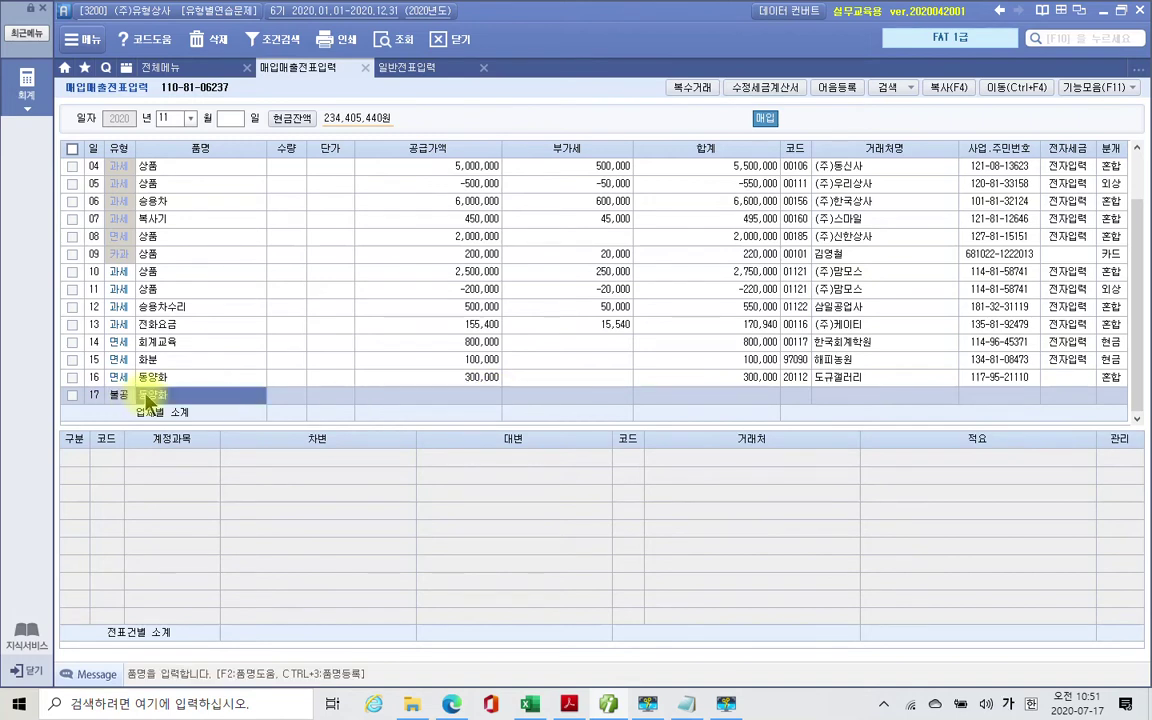
{"action": "type", "text": "선물세트"}
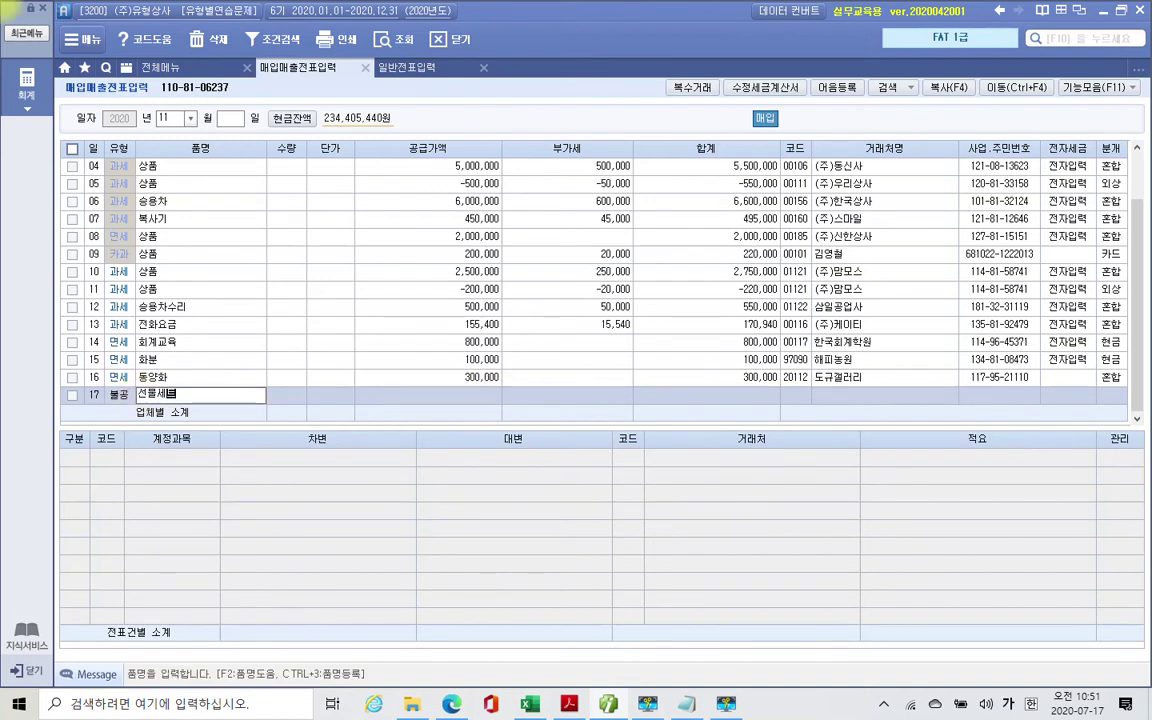
{"action": "key", "text": "Return"}
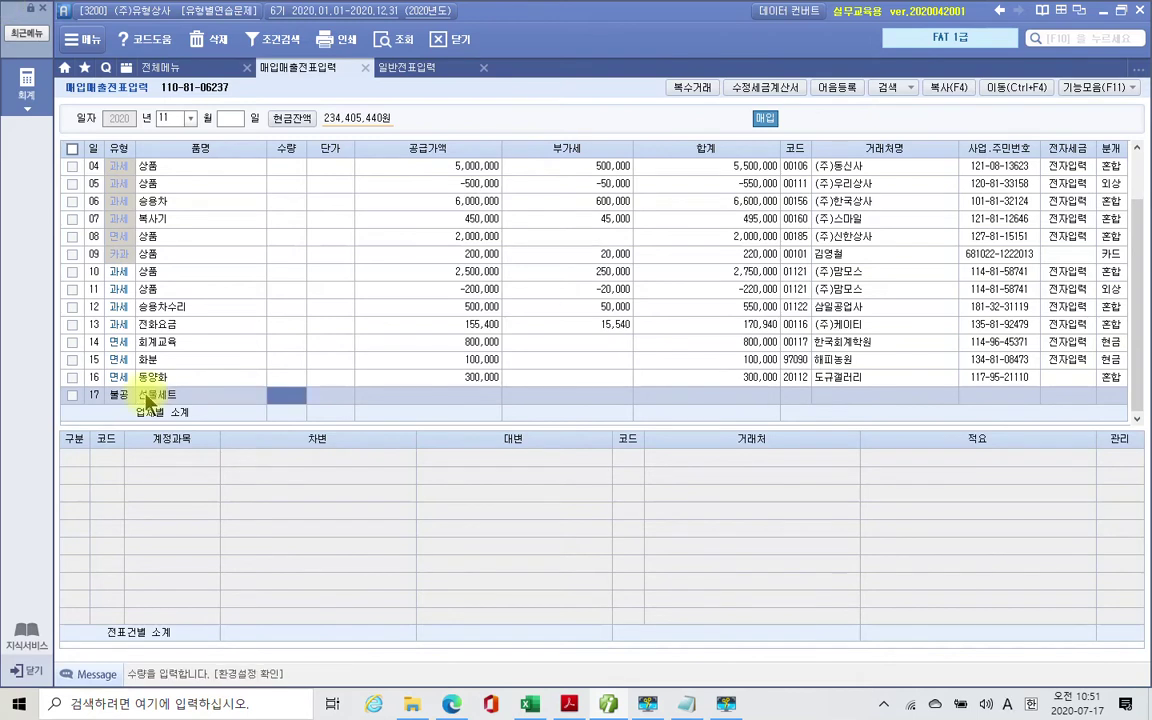
{"action": "key", "text": "Return"}
{"action": "key", "text": "Return"}
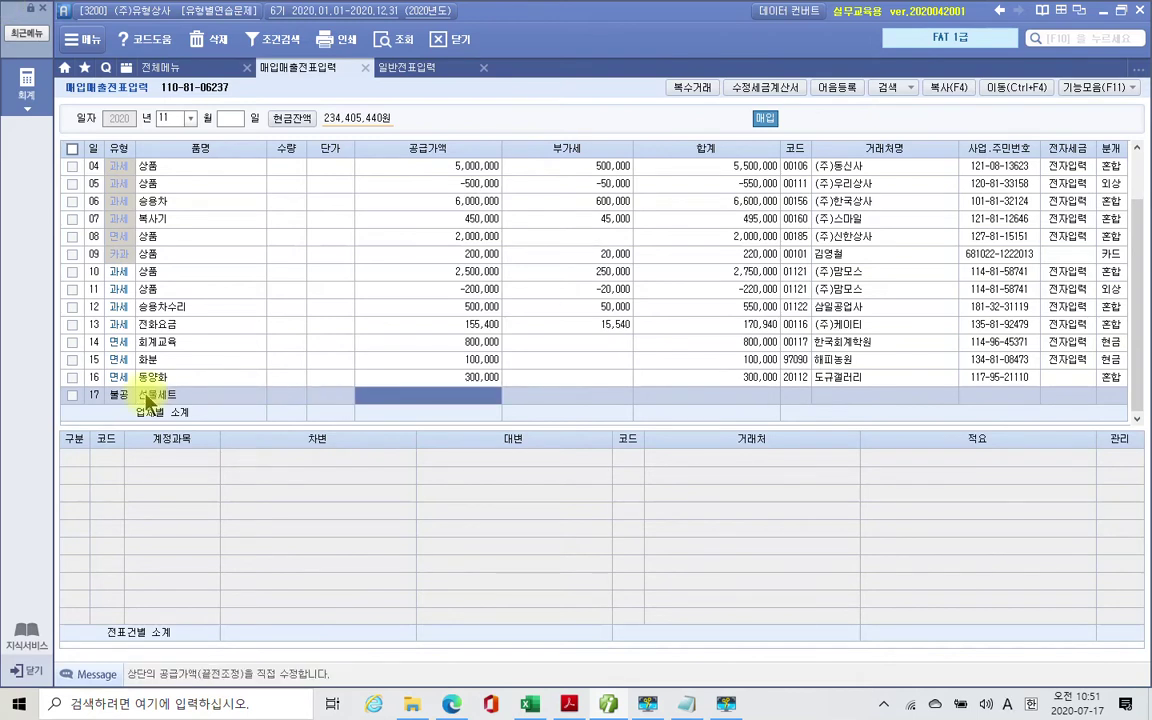
{"action": "type", "text": "5000000"}
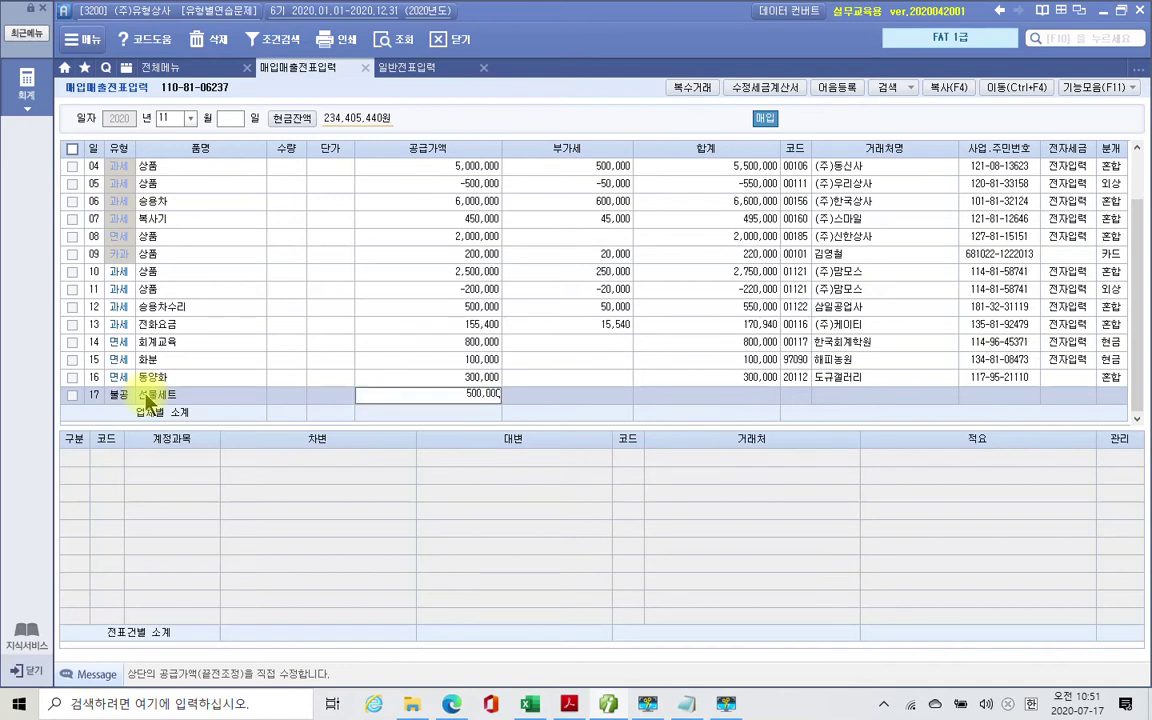
{"action": "key", "text": "Return"}
{"action": "key", "text": "Return"}
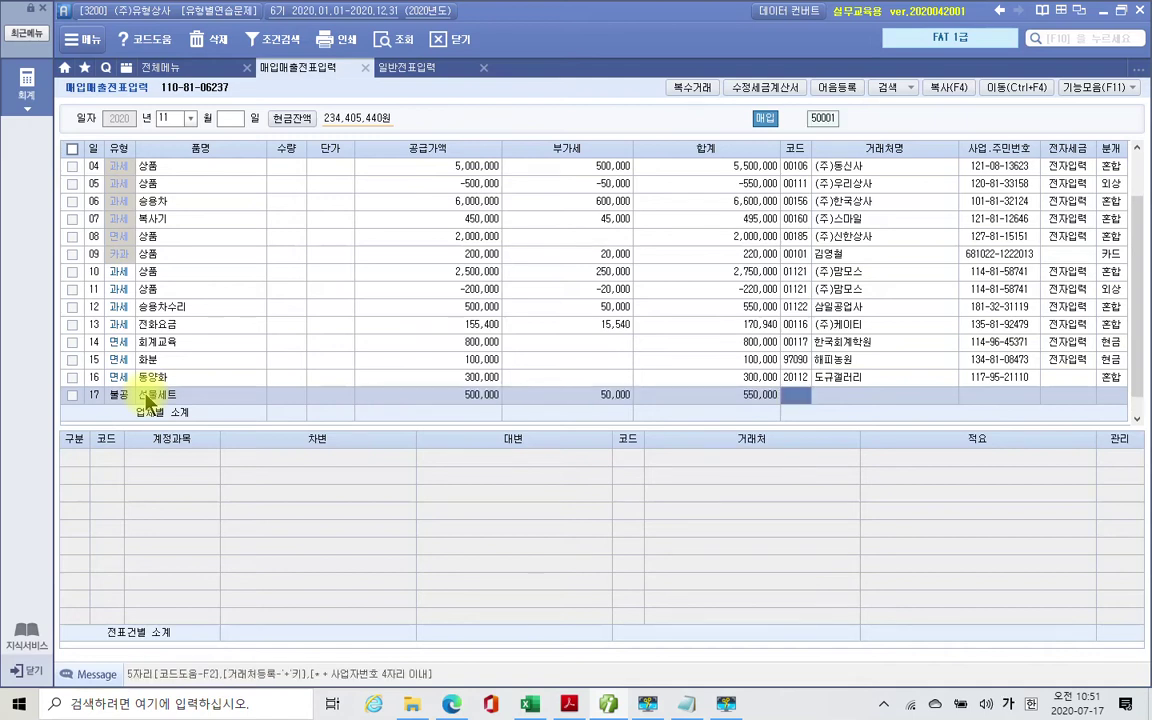
Step: Set the November 17 voucher's vendor to (주)진로마트, 전자세금 to 전자입력 and the journal type to 혼합
{"action": "type", "text": "전ㅌ"}
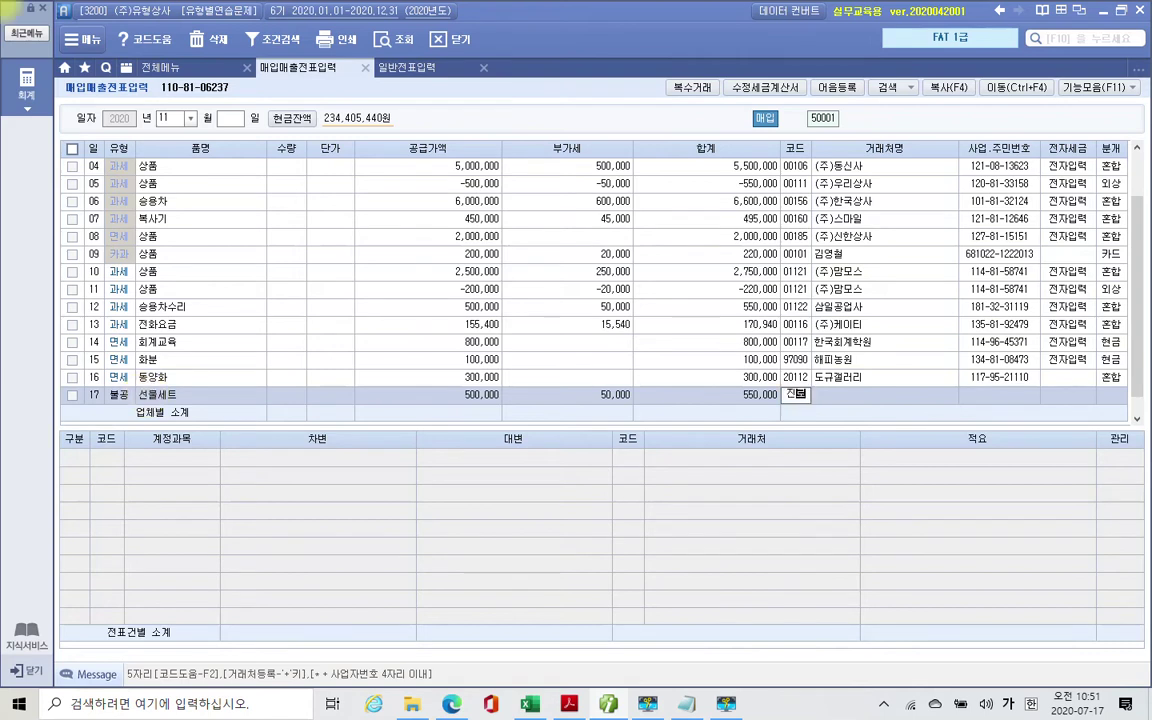
{"action": "key", "text": "Return"}
{"action": "key", "text": "Return"}
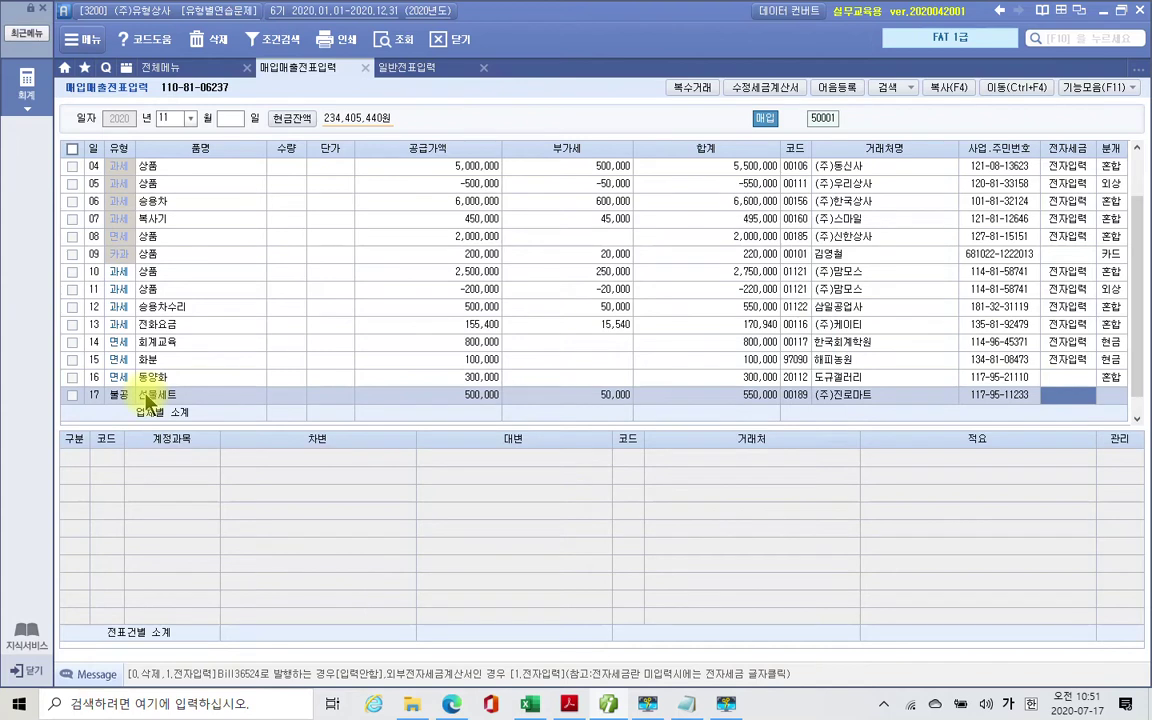
{"action": "key", "text": "1"}
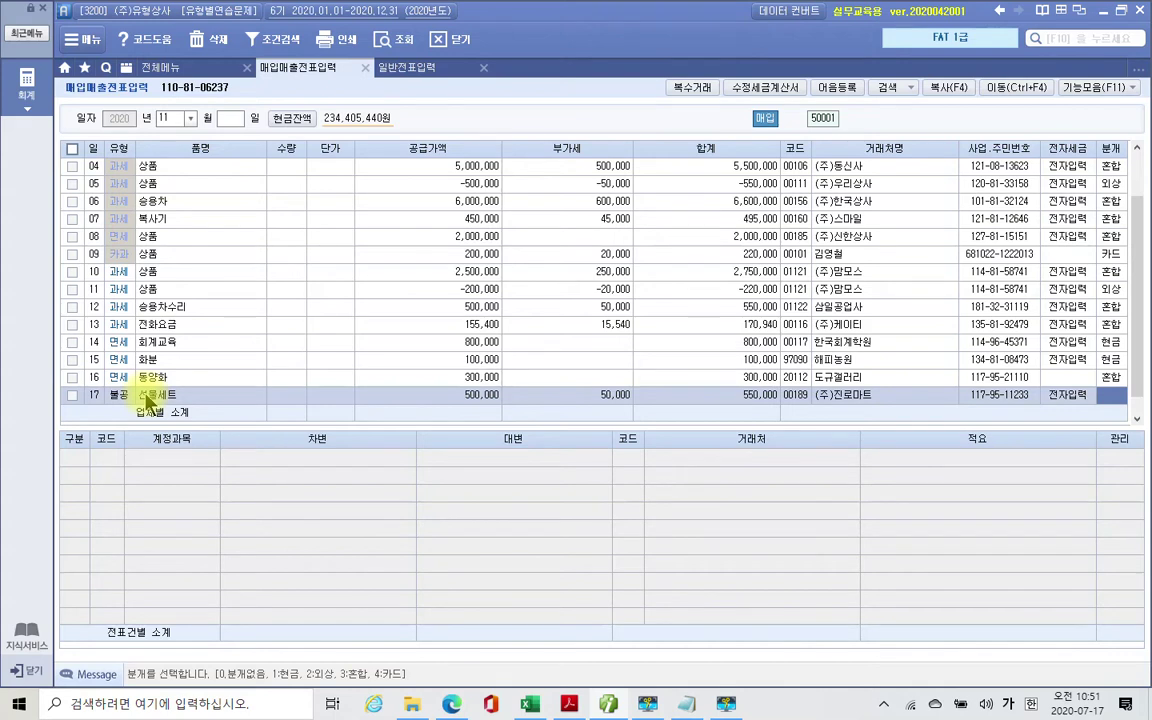
{"action": "key", "text": "3"}
{"action": "key", "text": "Return"}
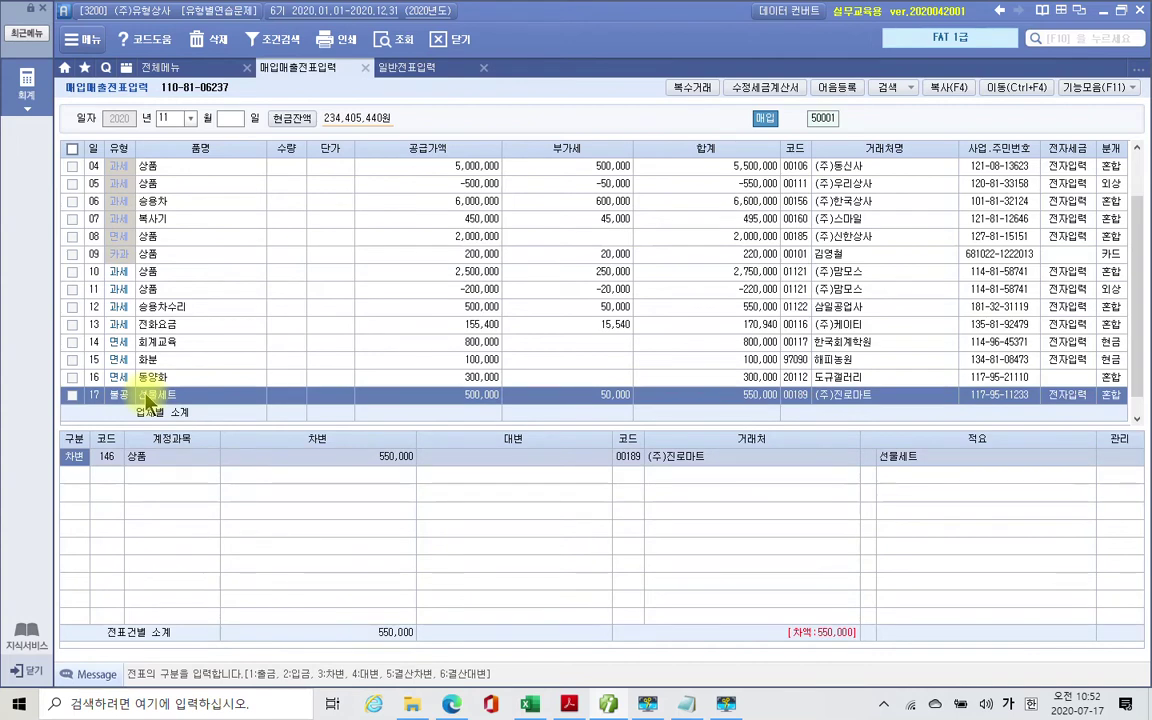
Step: Change the debit account of the November 17 선물세트 journal entry to 813 접대비
{"action": "key", "text": "Return"}
{"action": "type", "text": "접대"}
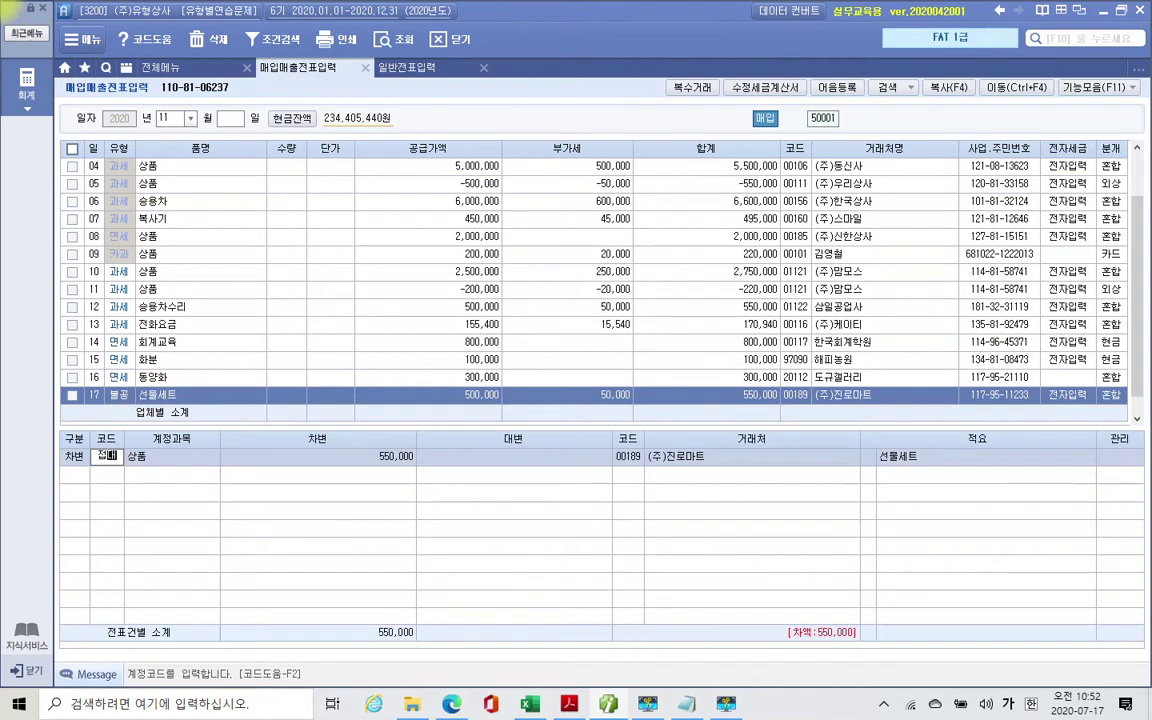
{"action": "key", "text": "Return"}
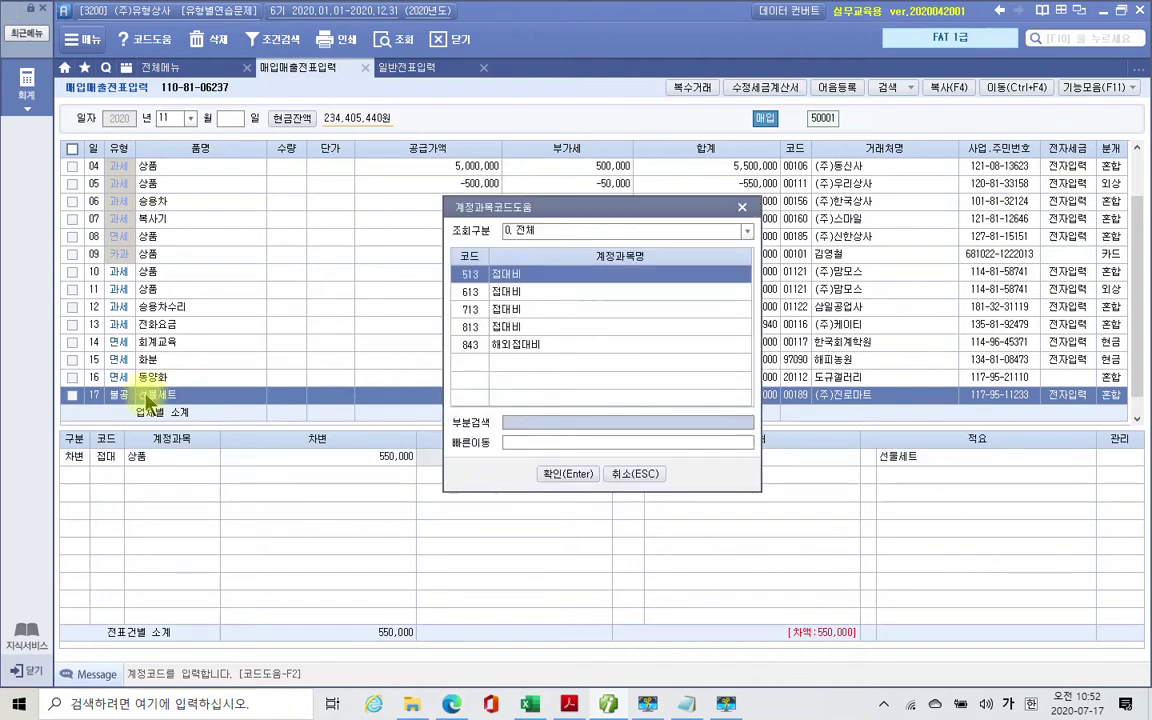
{"action": "key", "text": "Down"}
{"action": "key", "text": "Down"}
{"action": "key", "text": "Down"}
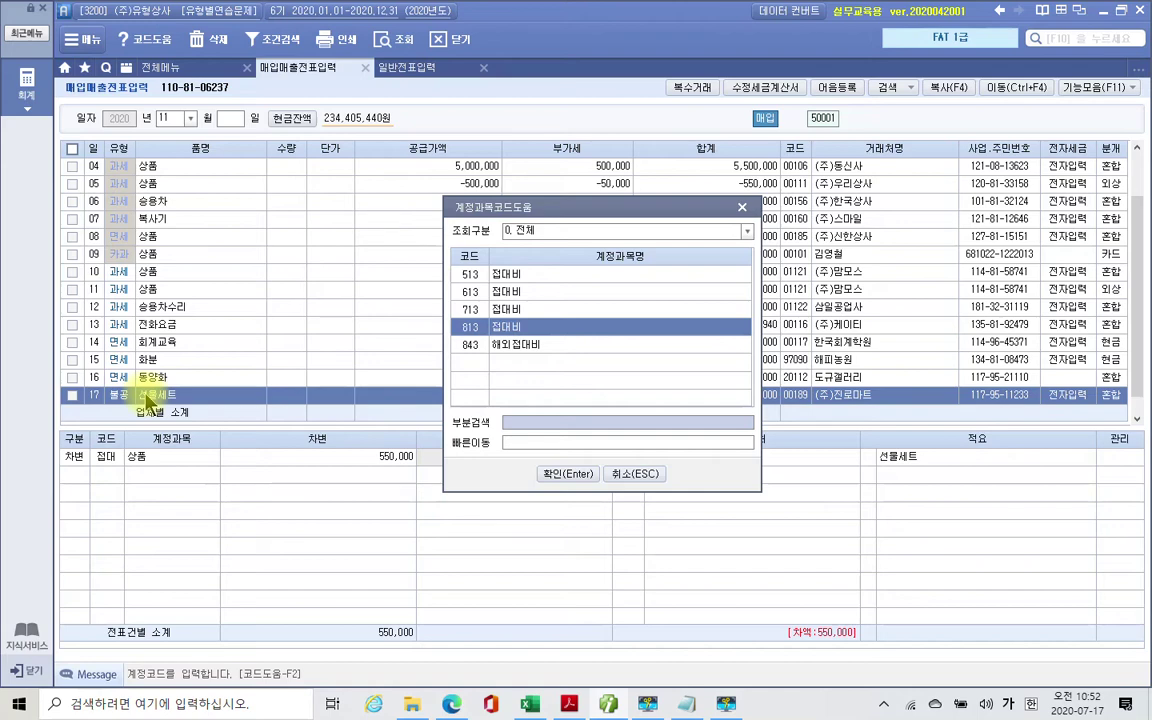
{"action": "key", "text": "Return"}
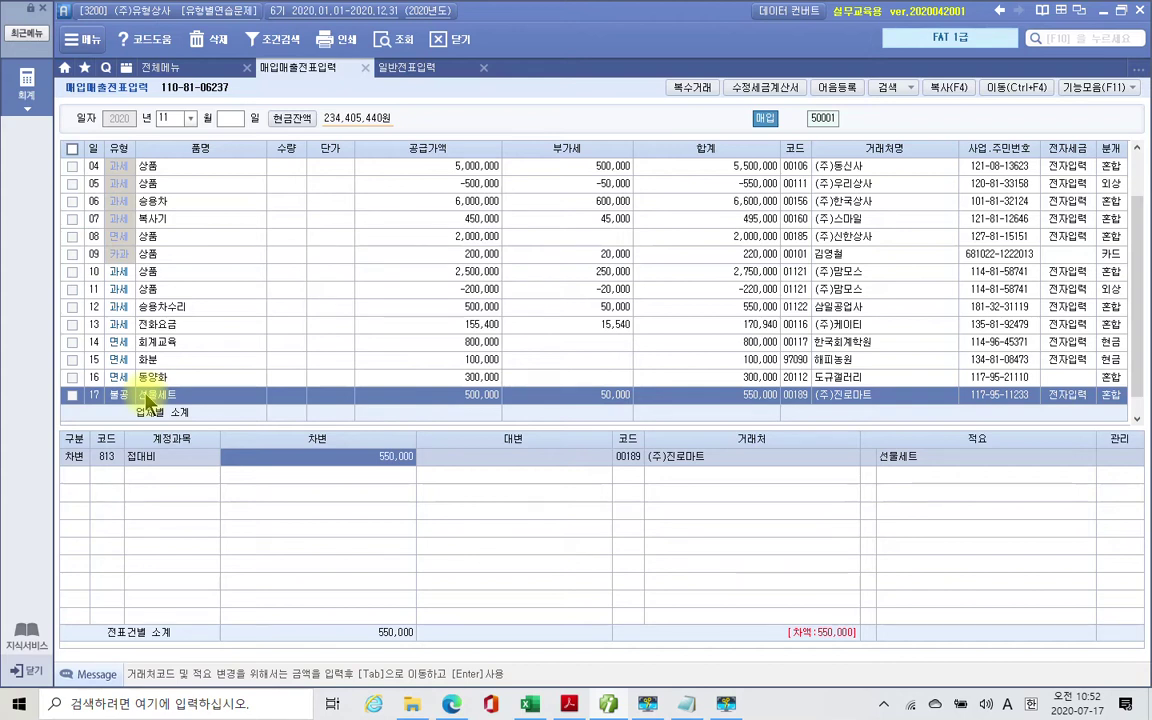
{"action": "key", "text": "shift+Tab"}
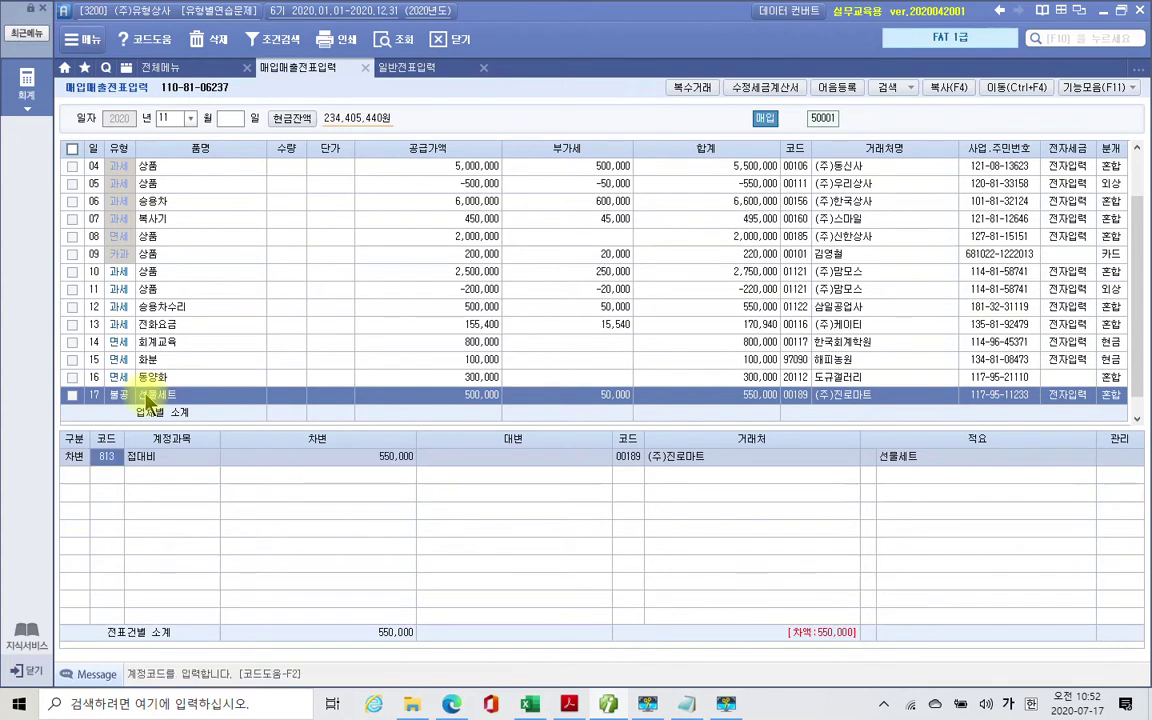
Step: Add a credit line of 550,000 to account 253 미지급금 in the November 17 선물세트 journal entry
{"action": "key", "text": "Down"}
{"action": "type", "text": "4"}
{"action": "key", "text": "Return"}
{"action": "type", "text": "253"}
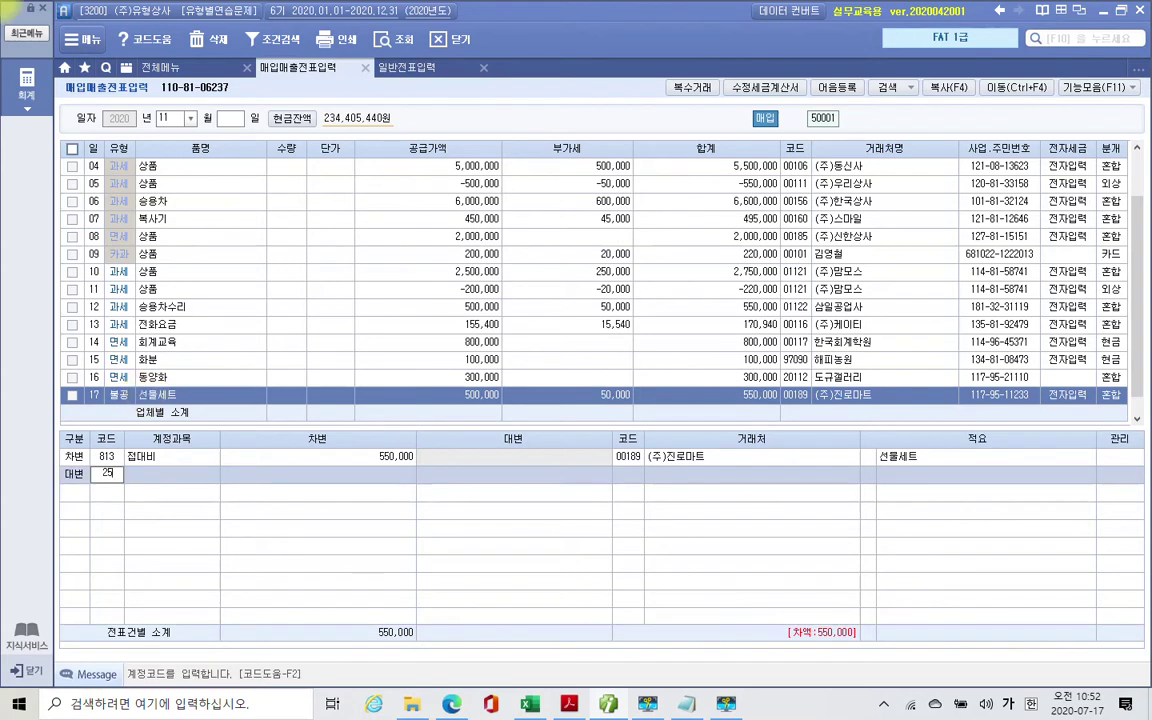
{"action": "key", "text": "Return"}
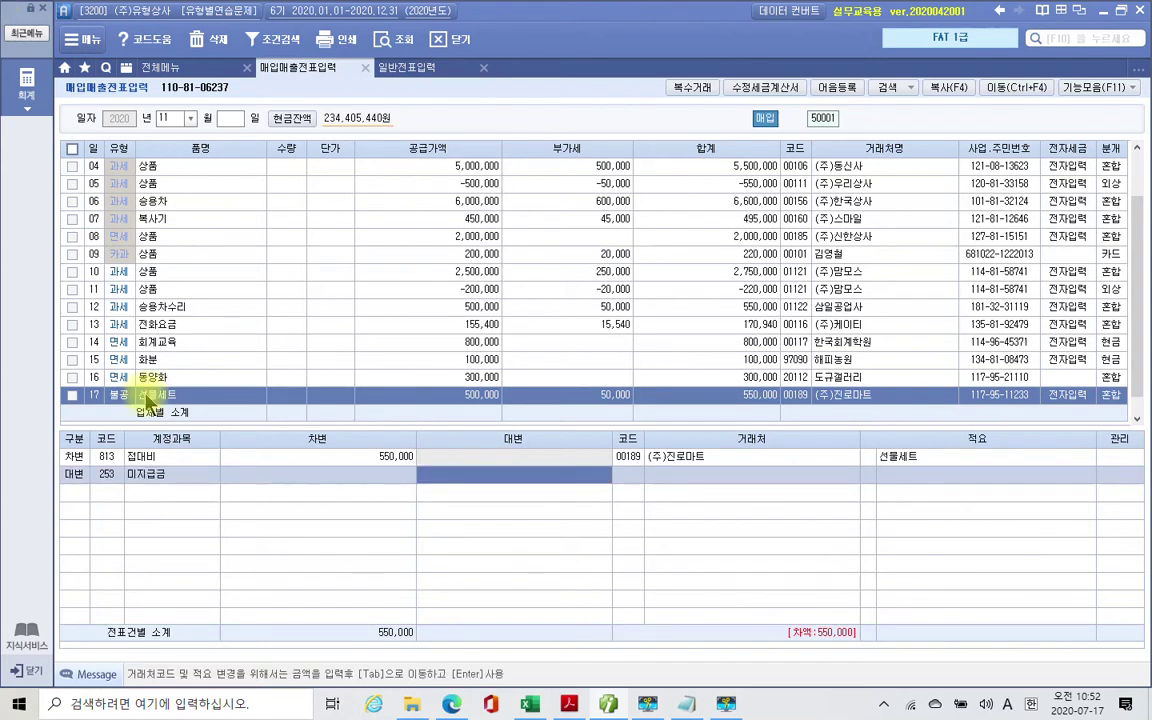
{"action": "type", "text": "5500000"}
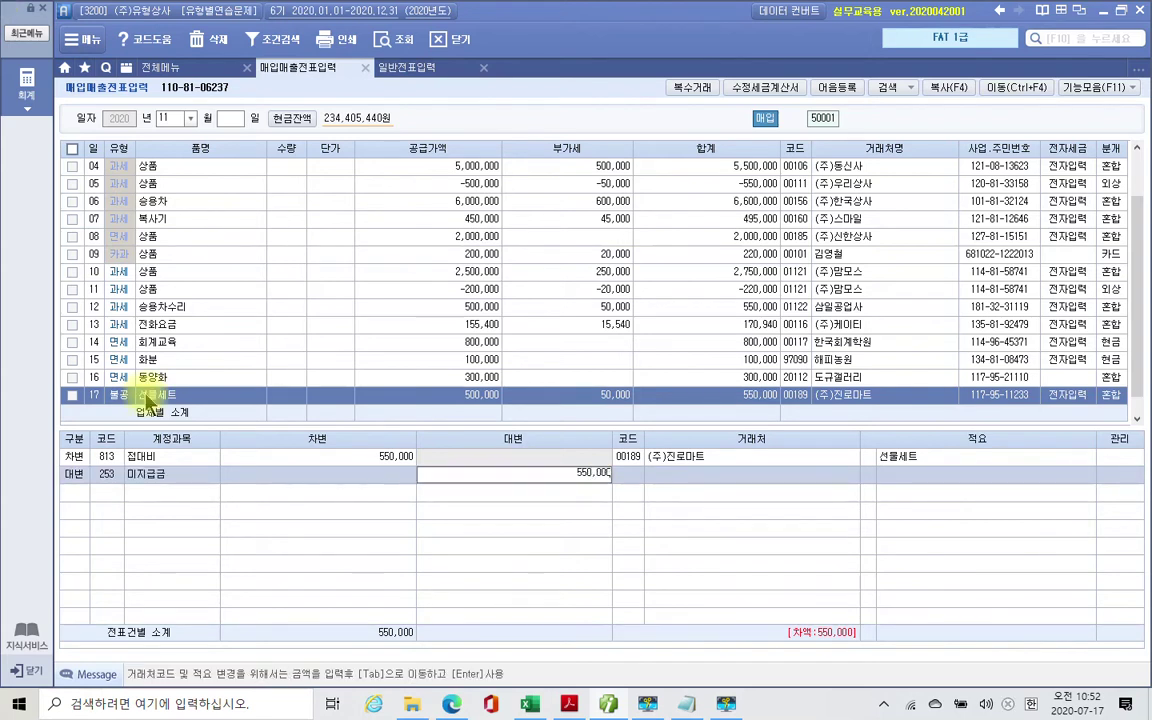
{"action": "key", "text": "Return"}
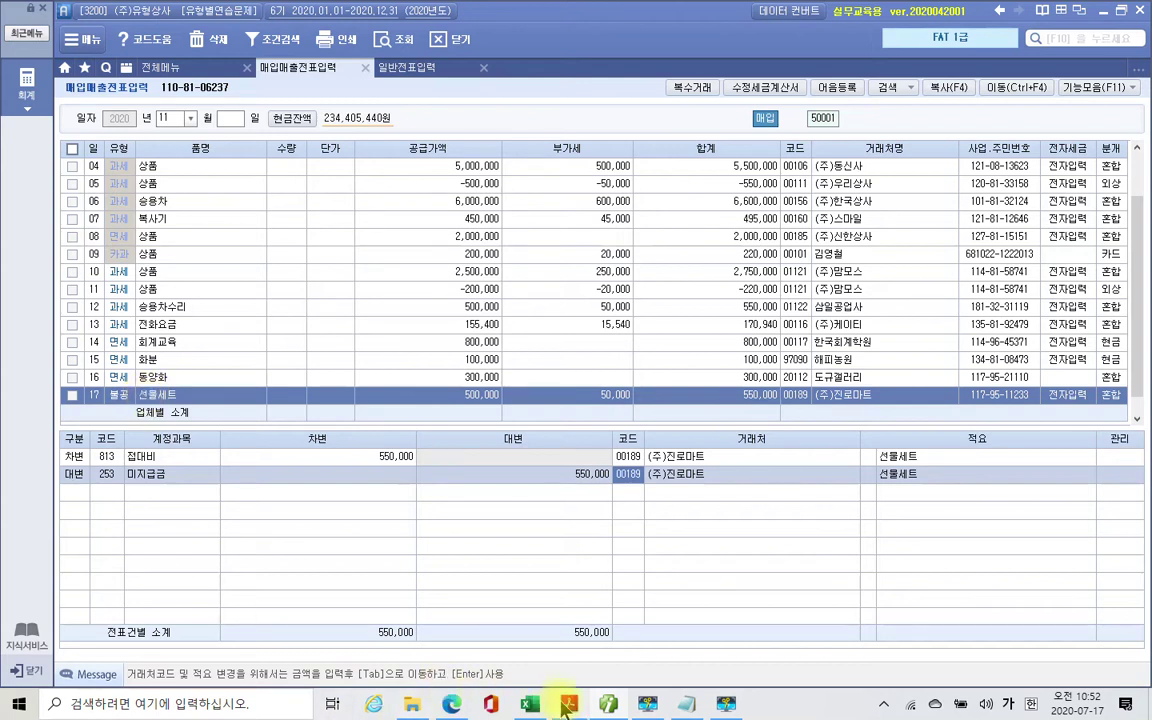
Step: Switch to the exercise PDF and highlight "12개월 할부로 지급하기로" in the November 18 exercise
{"action": "mouse_move", "coordinate": [566, 706]}
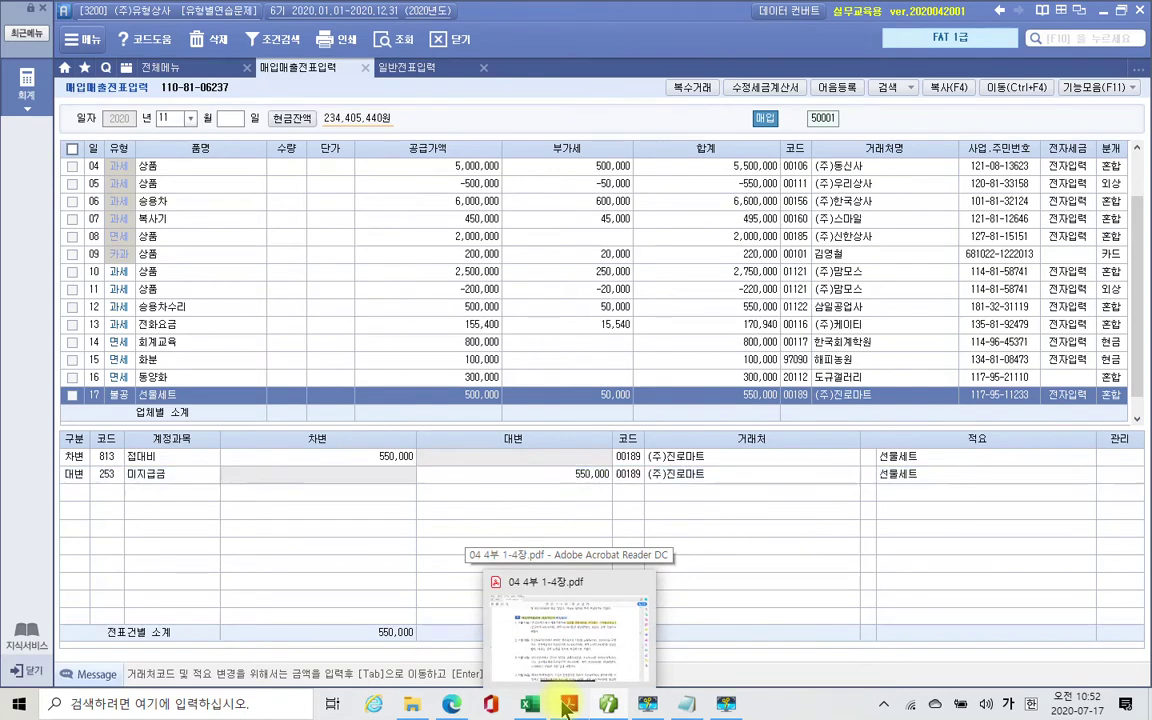
{"action": "left_click", "coordinate": [566, 706]}
{"action": "scroll", "coordinate": [278, 300], "scroll_direction": "down", "scroll_amount": 2}
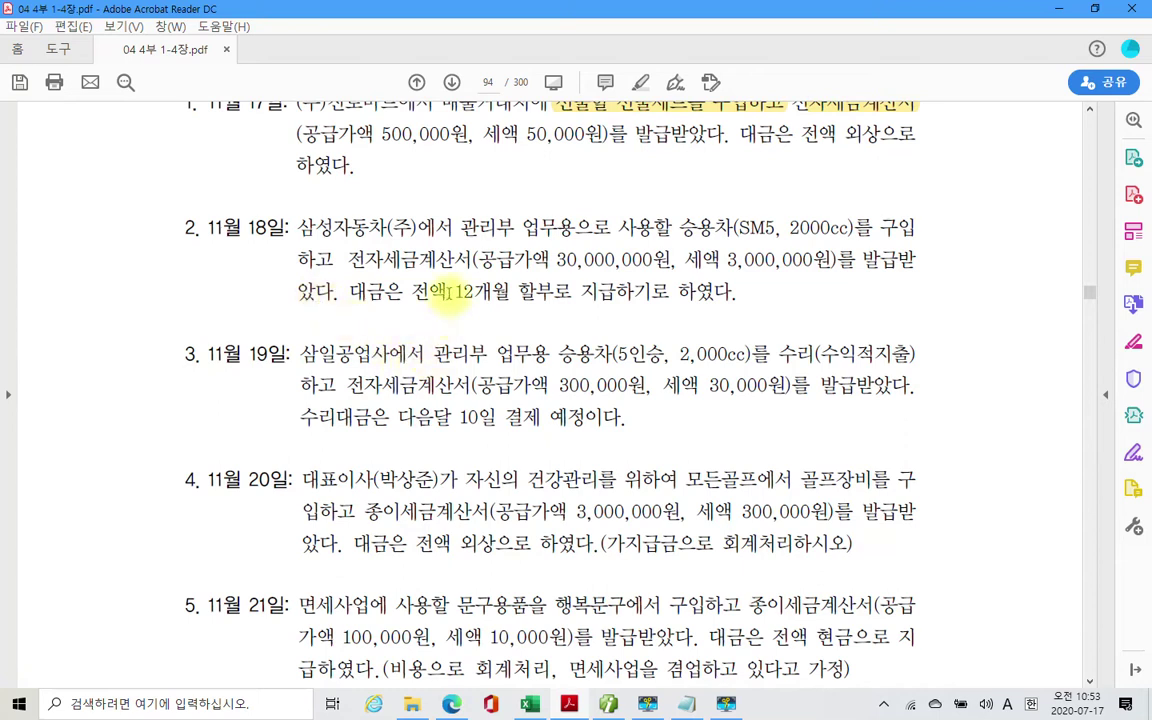
{"action": "left_click_drag", "start_coordinate": [452, 290], "coordinate": [645, 290]}
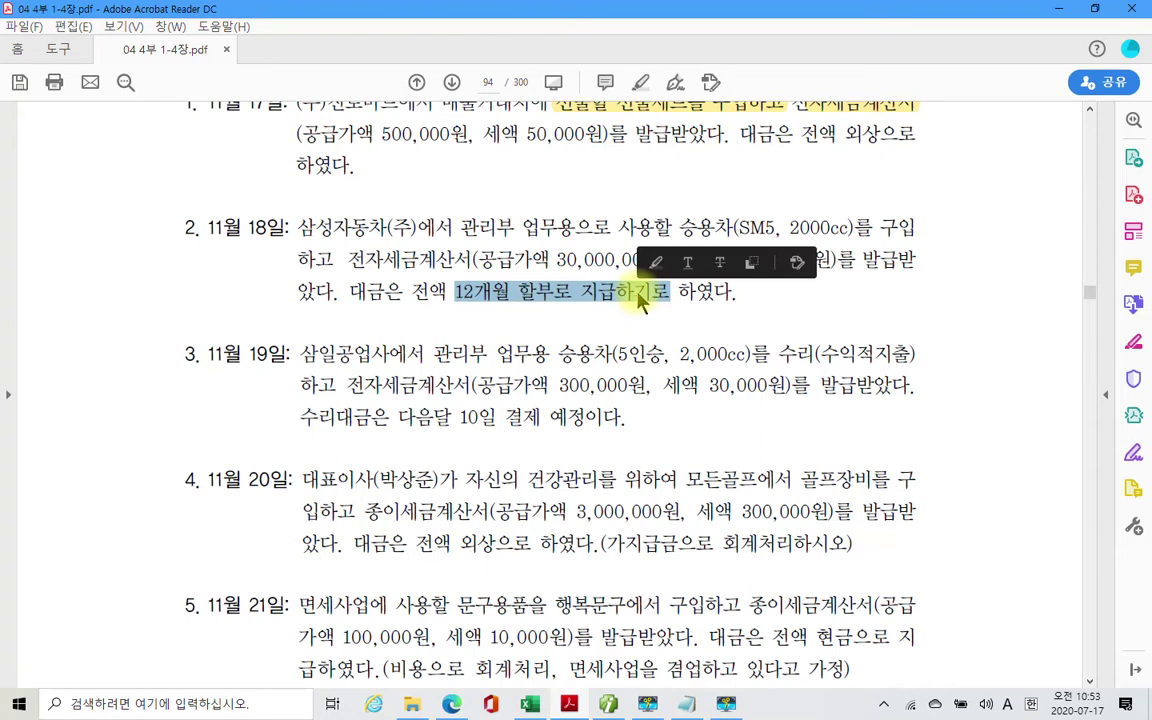
{"action": "right_click", "coordinate": [641, 292]}
{"action": "left_click", "coordinate": [686, 340]}
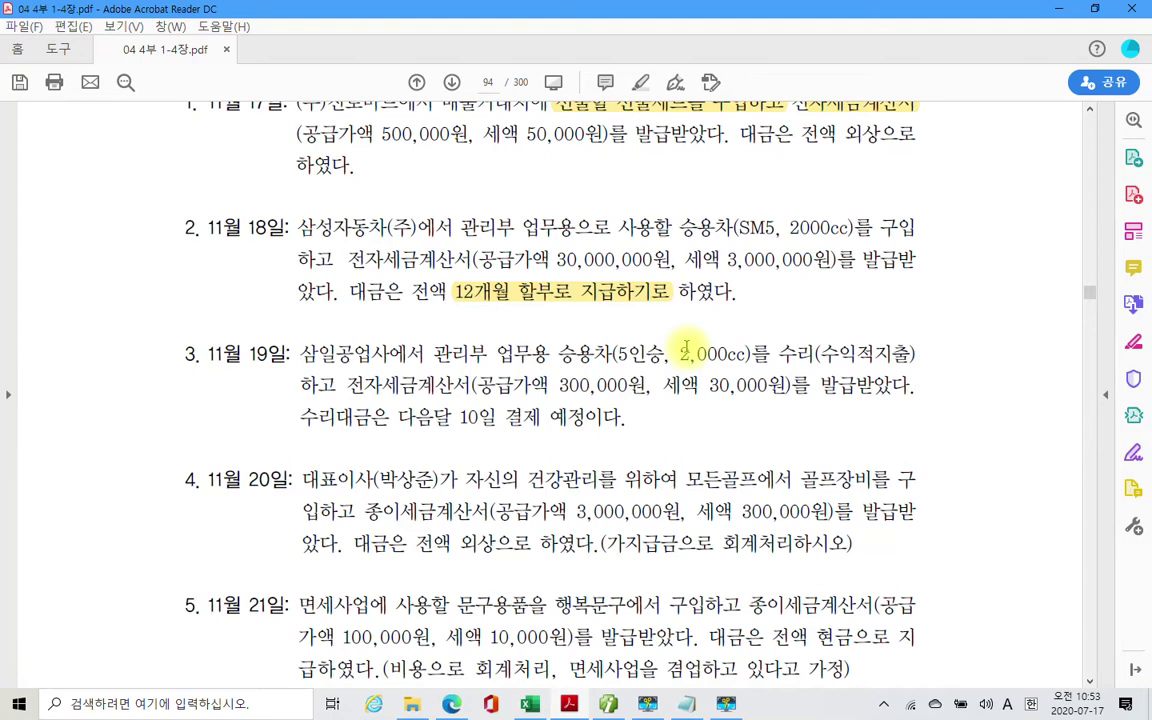
Step: Switch to Notepad and, leaving a blank line below 371, write "* 자동차 할부구입을 자동차회사로 부터 하면 --> 미지급금"
{"action": "left_click", "coordinate": [686, 704]}
{"action": "key", "text": "Return"}
{"action": "key", "text": "Return"}
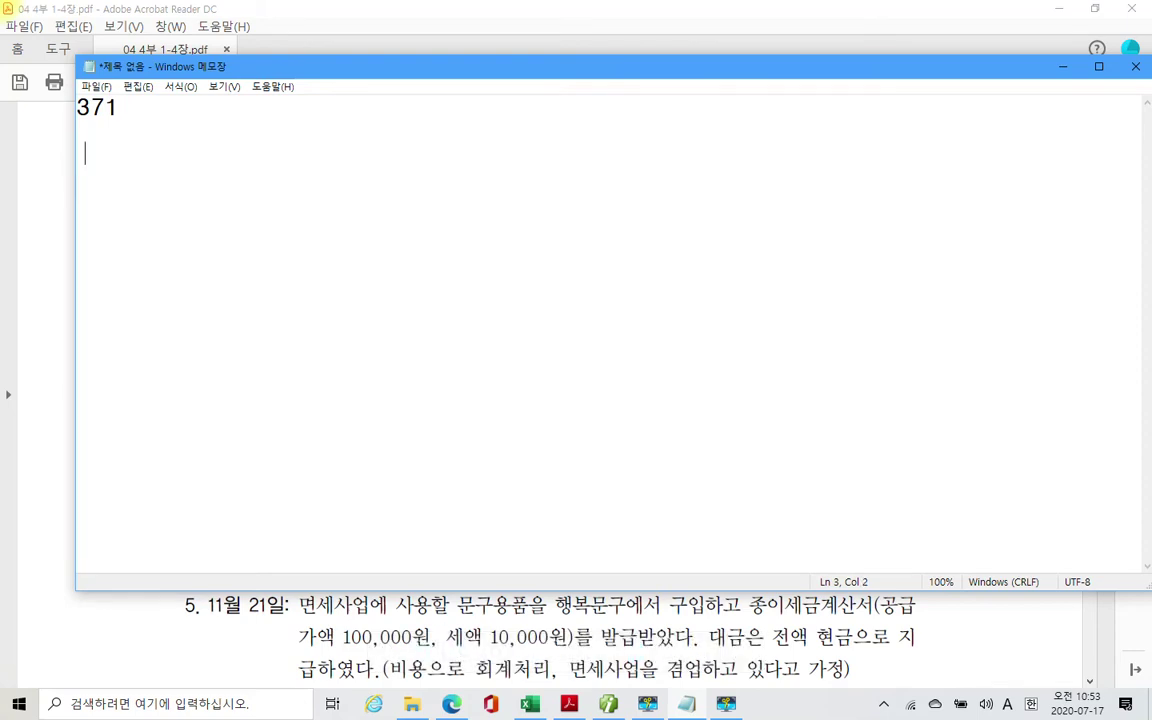
{"action": "type", "text": "* w"}
{"action": "key", "text": "BackSpace"}
{"action": "key", "text": "Hangul"}
{"action": "type", "text": "자동차"}
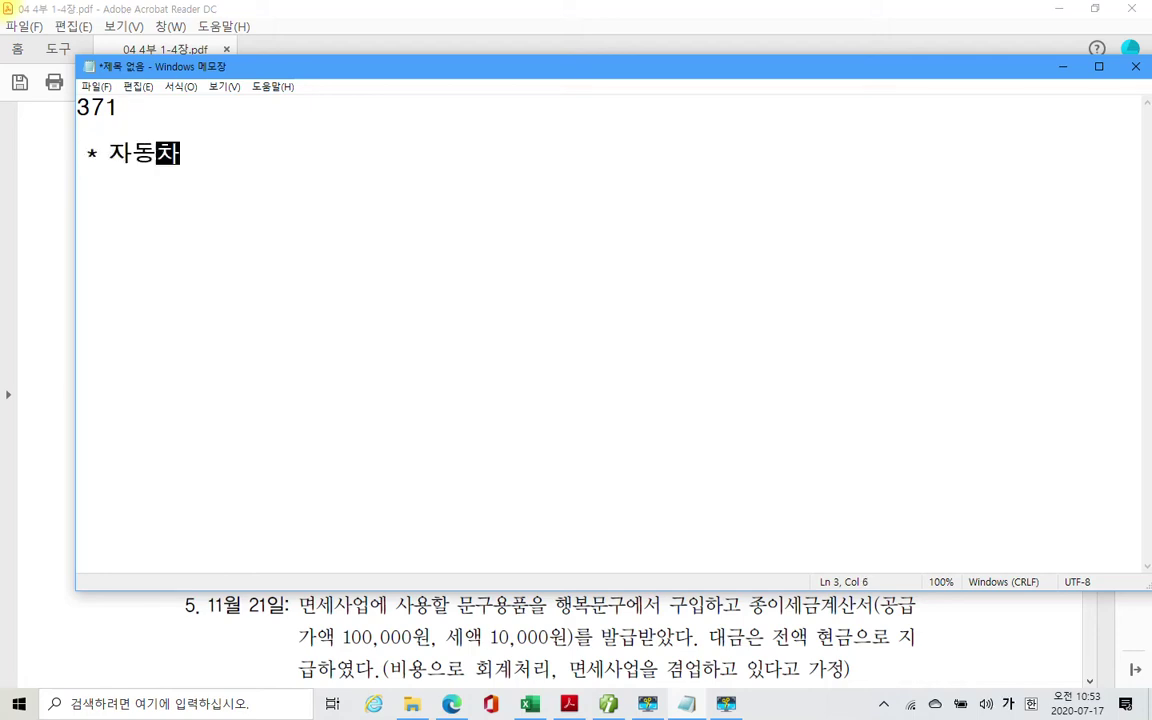
{"action": "type", "text": " 할부구"}
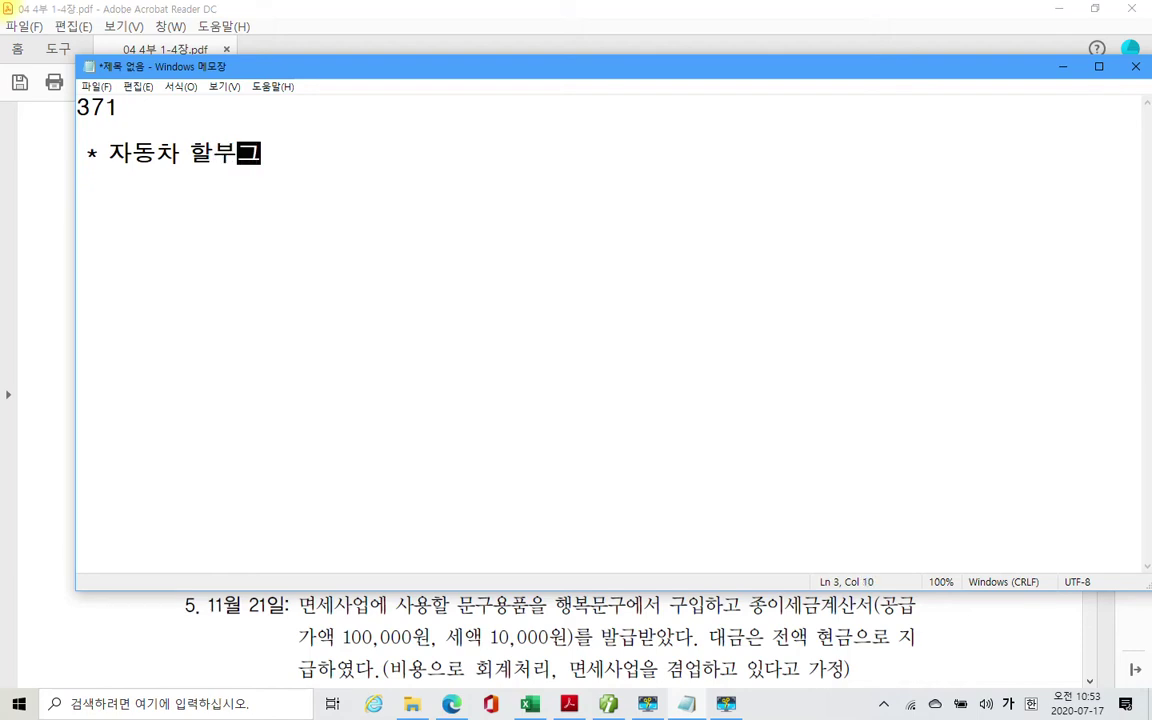
{"action": "type", "text": "입을 "}
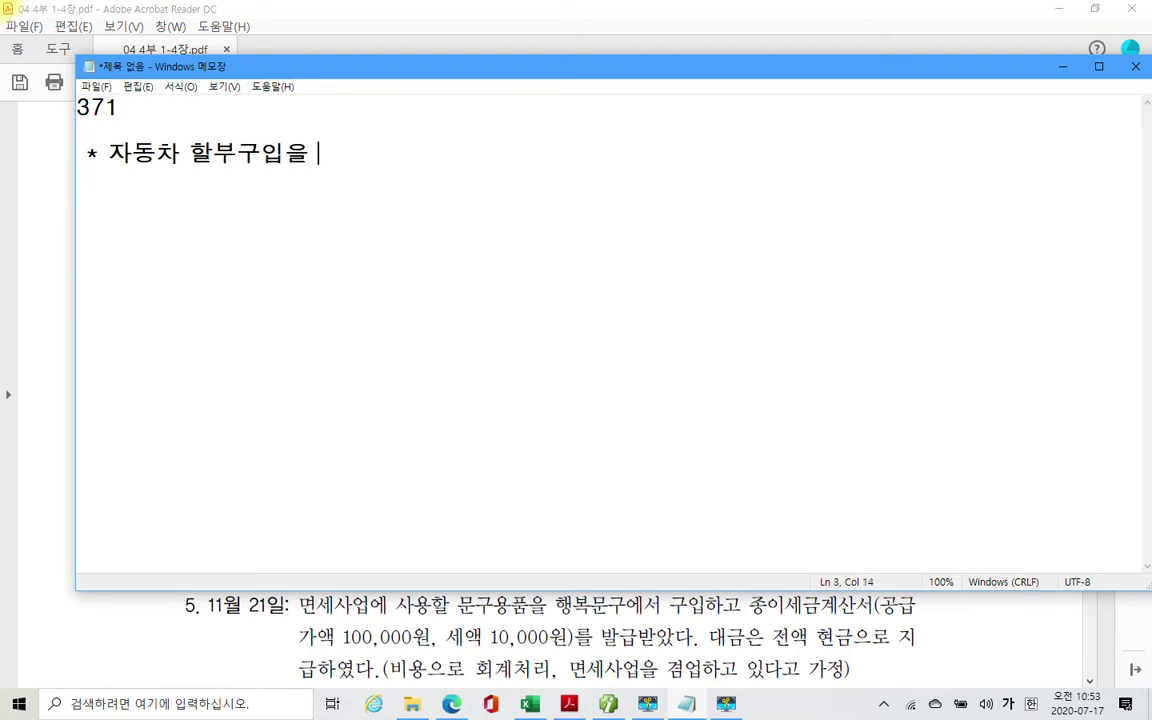
{"action": "type", "text": "자동차회"}
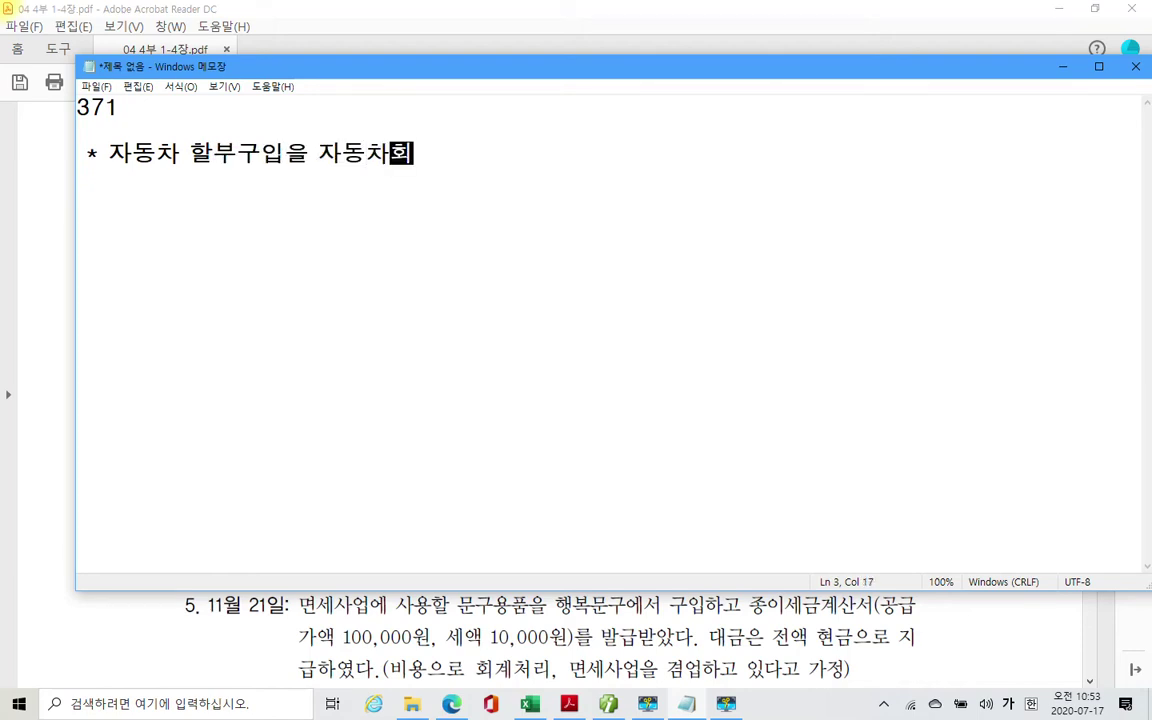
{"action": "type", "text": "사로 부터 할부"}
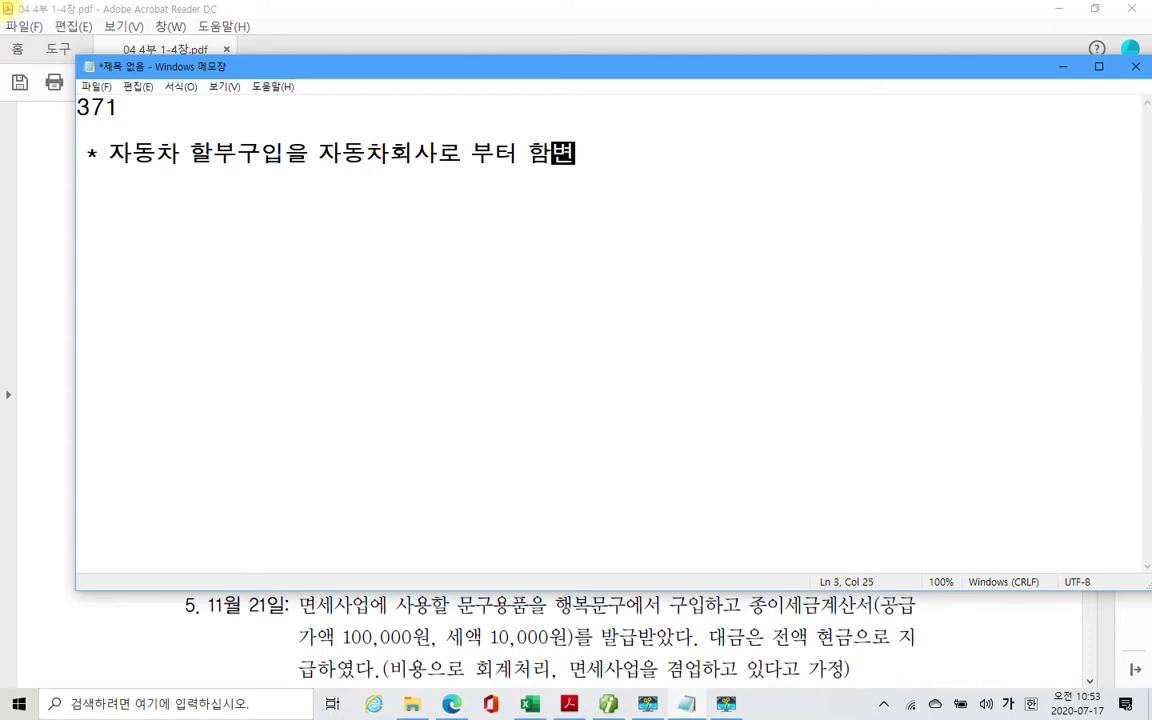
{"action": "key", "text": "BackSpace"}
{"action": "key", "text": "BackSpace"}
{"action": "key", "text": "BackSpace"}
{"action": "type", "text": "하면 --"}
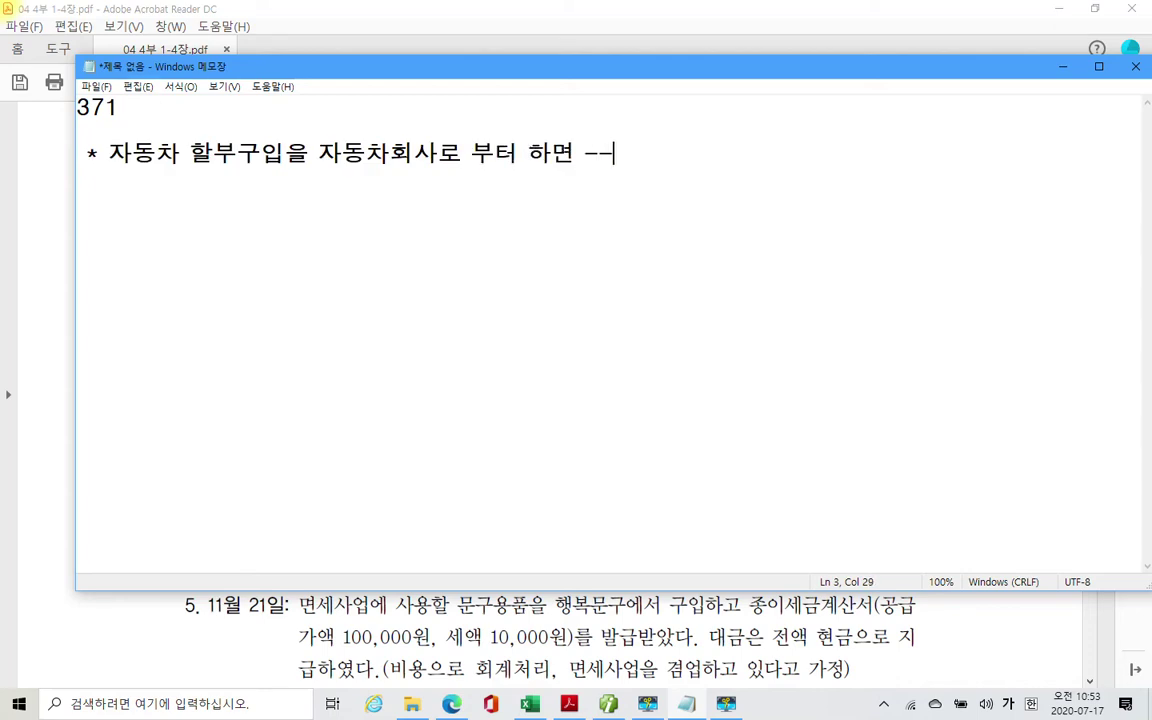
{"action": "type", "text": "> 미지급금"}
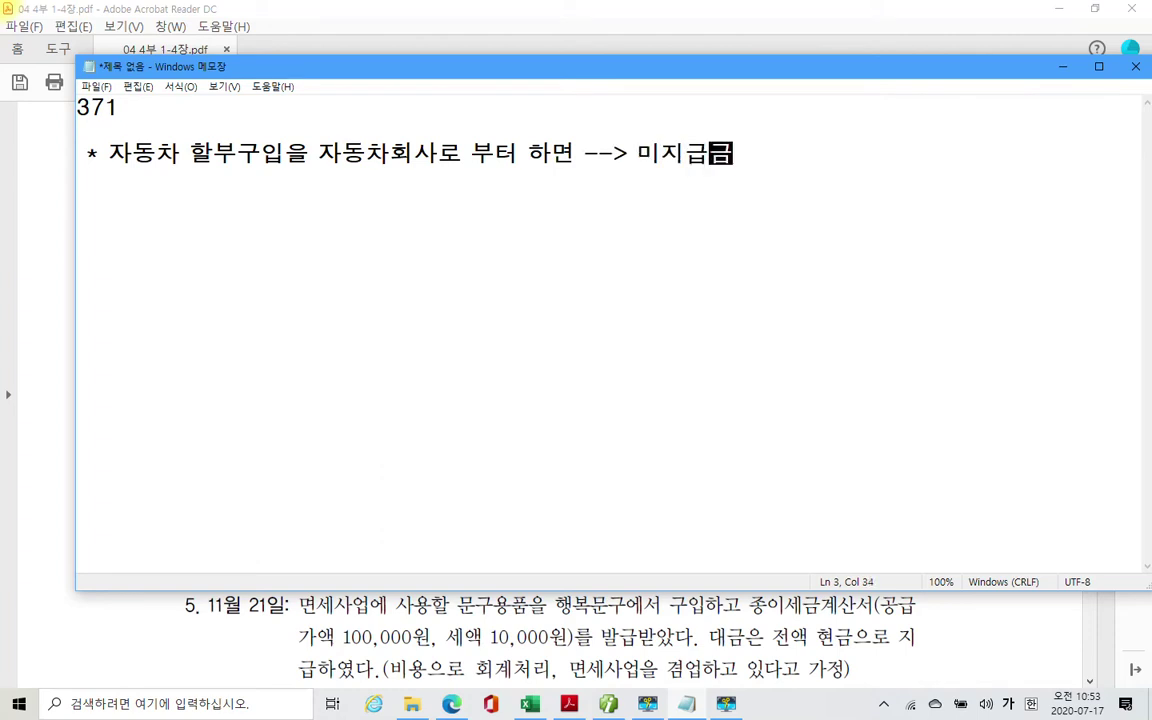
Step: Add a second line to the note reading "자동차 할부구입을 캐피탈회사를 통하여 하면 --> 차입금"
{"action": "key", "text": "Return"}
{"action": "type", "text": "자동"}
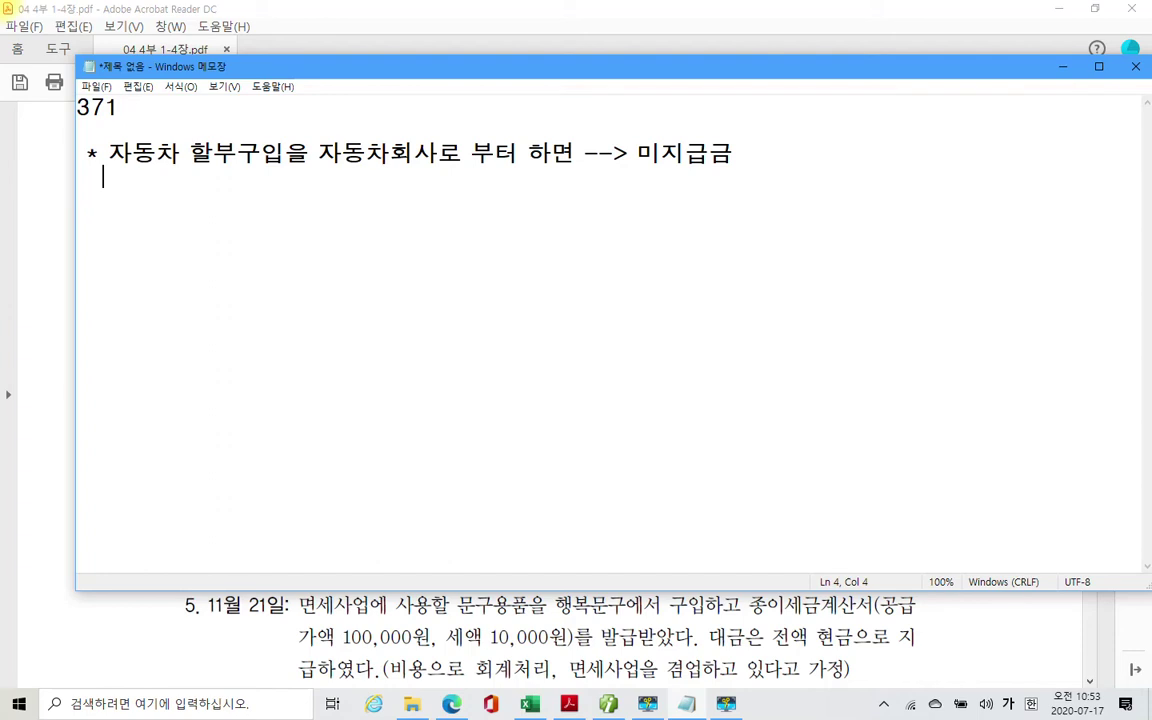
{"action": "type", "text": "차 "}
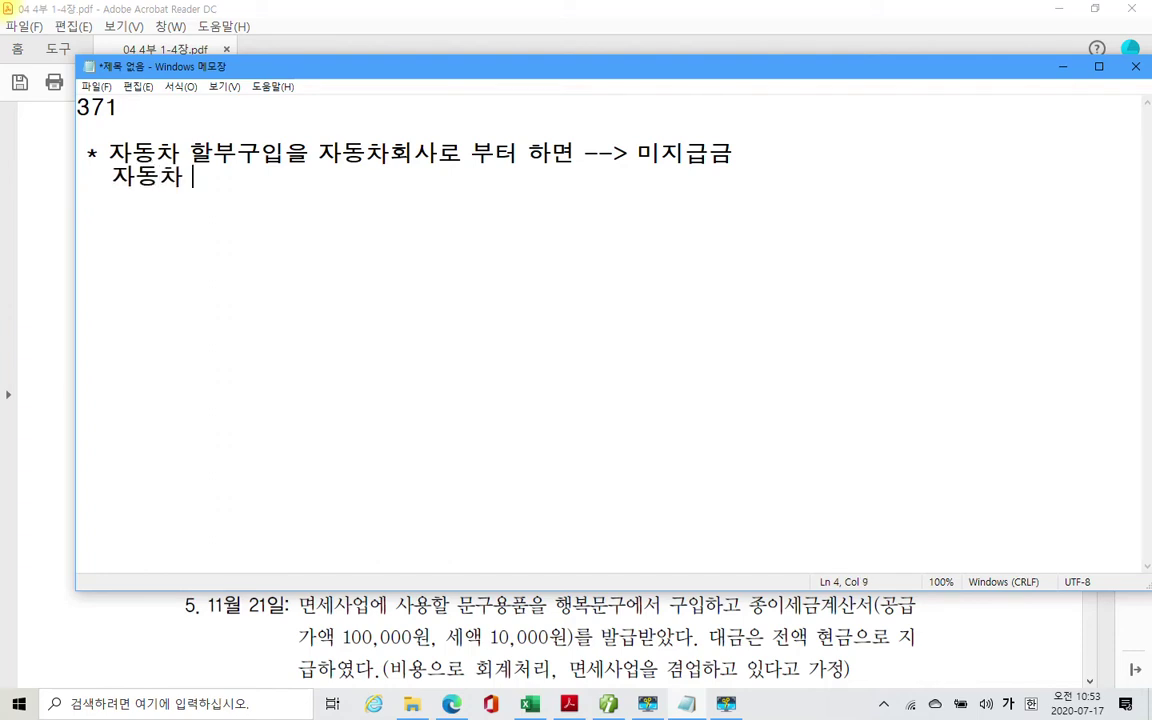
{"action": "type", "text": "할부구입을 ㅋ"}
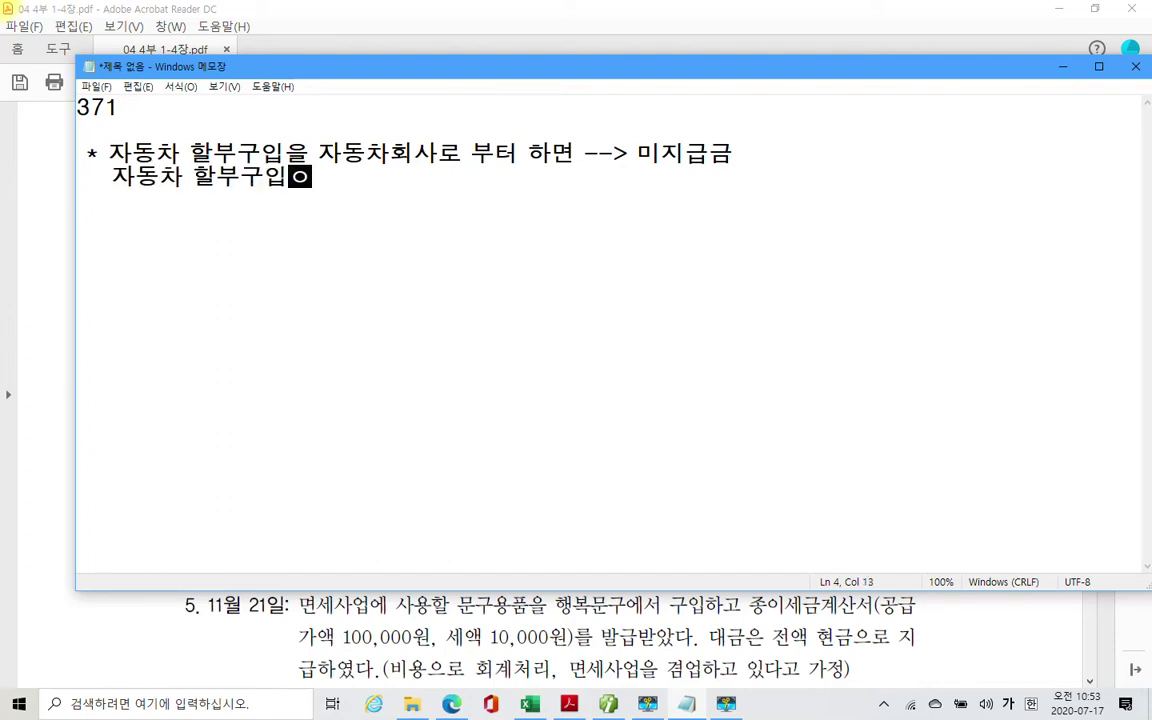
{"action": "type", "text": "ㅐ피타"}
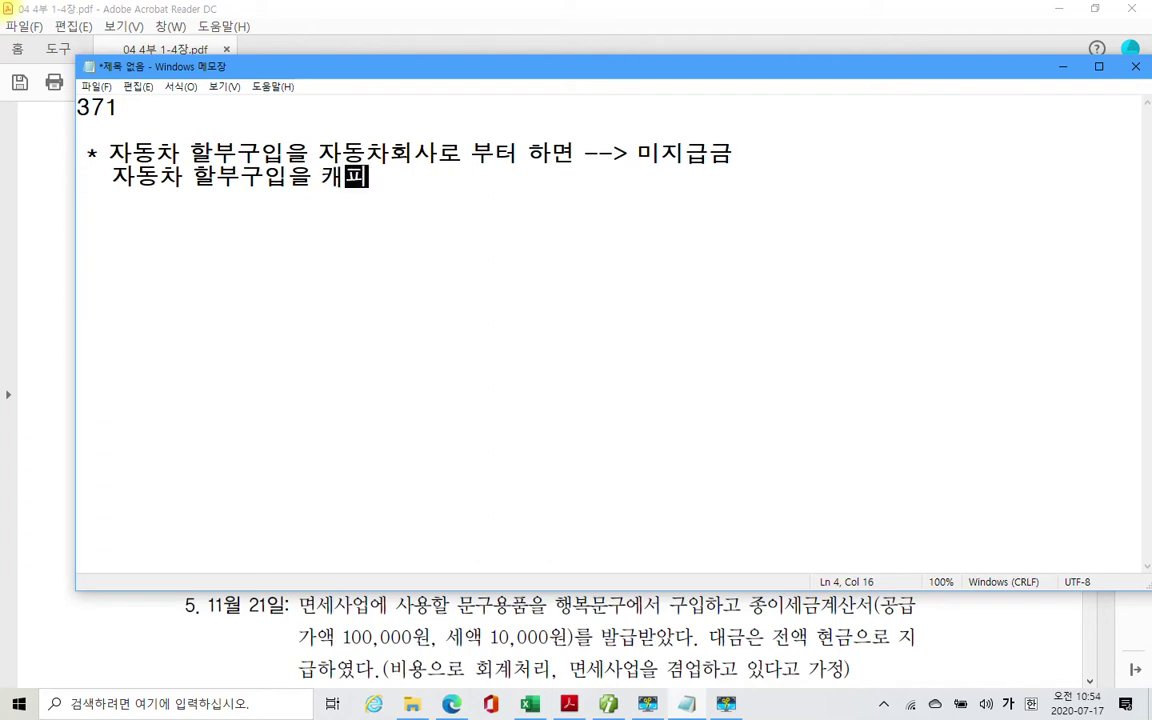
{"action": "type", "text": "ㄹ회사를 토"}
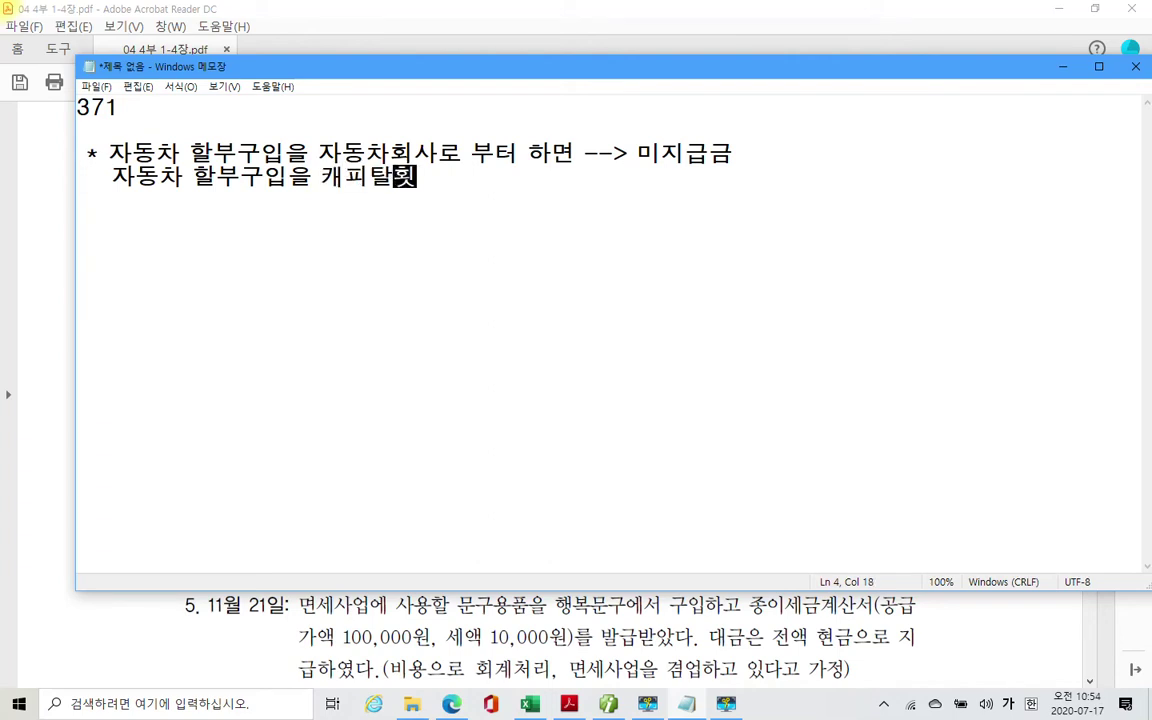
{"action": "type", "text": "토"}
{"action": "key", "text": "BackSpace"}
{"action": "key", "text": "BackSpace"}
{"action": "key", "text": "BackSpace"}
{"action": "type", "text": "통하"}
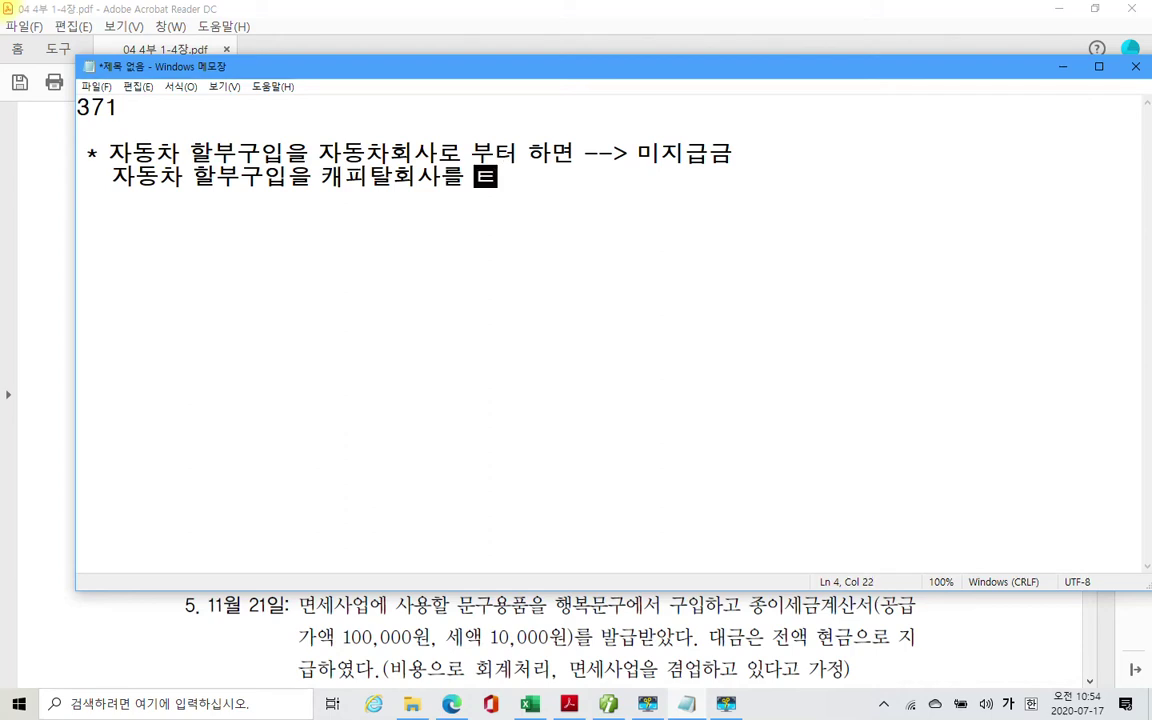
{"action": "type", "text": "여 하"}
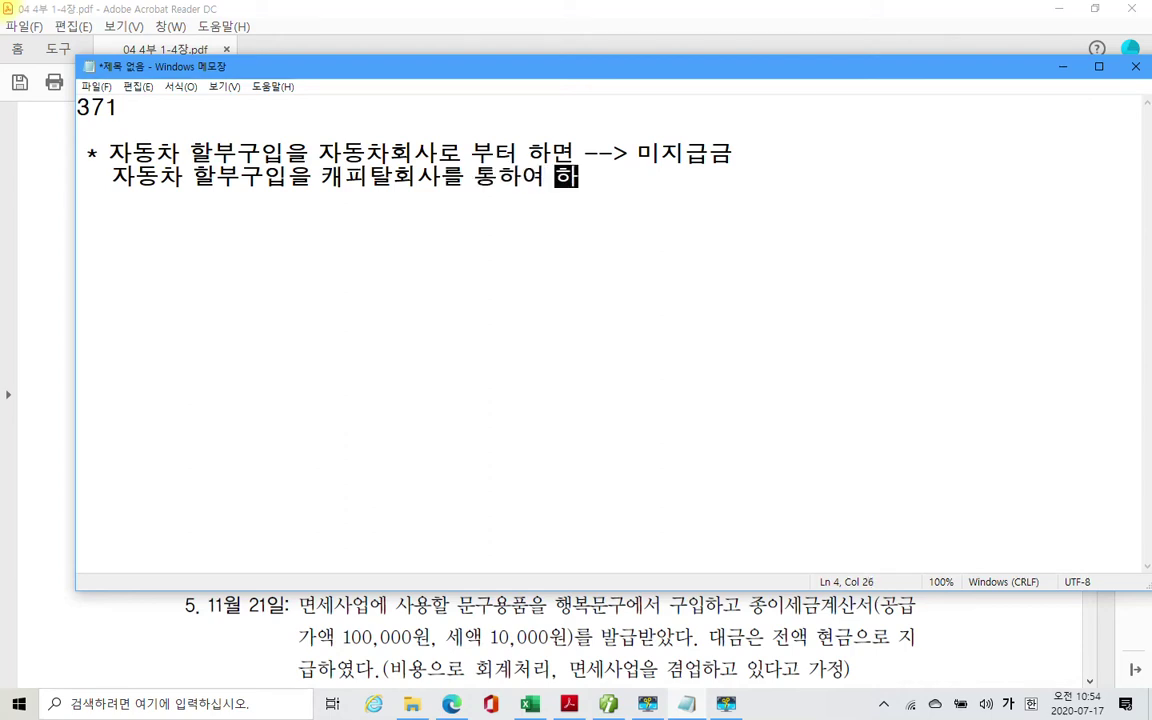
{"action": "type", "text": "면 --"}
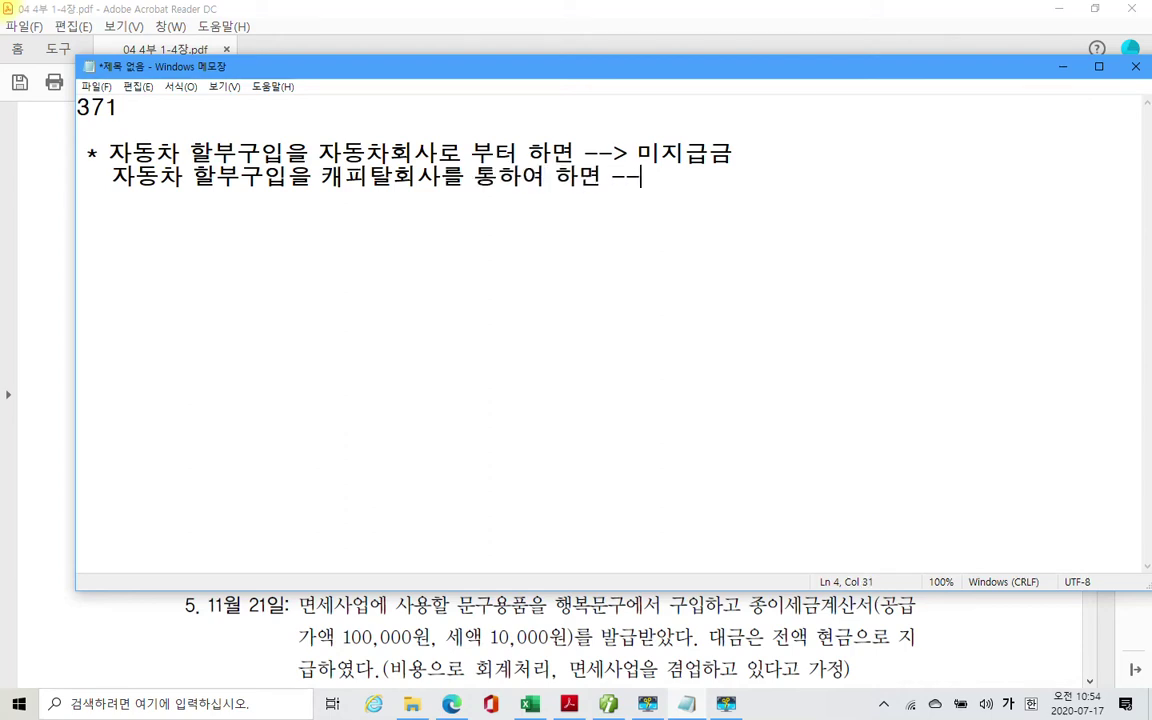
{"action": "type", "text": "> 차입금"}
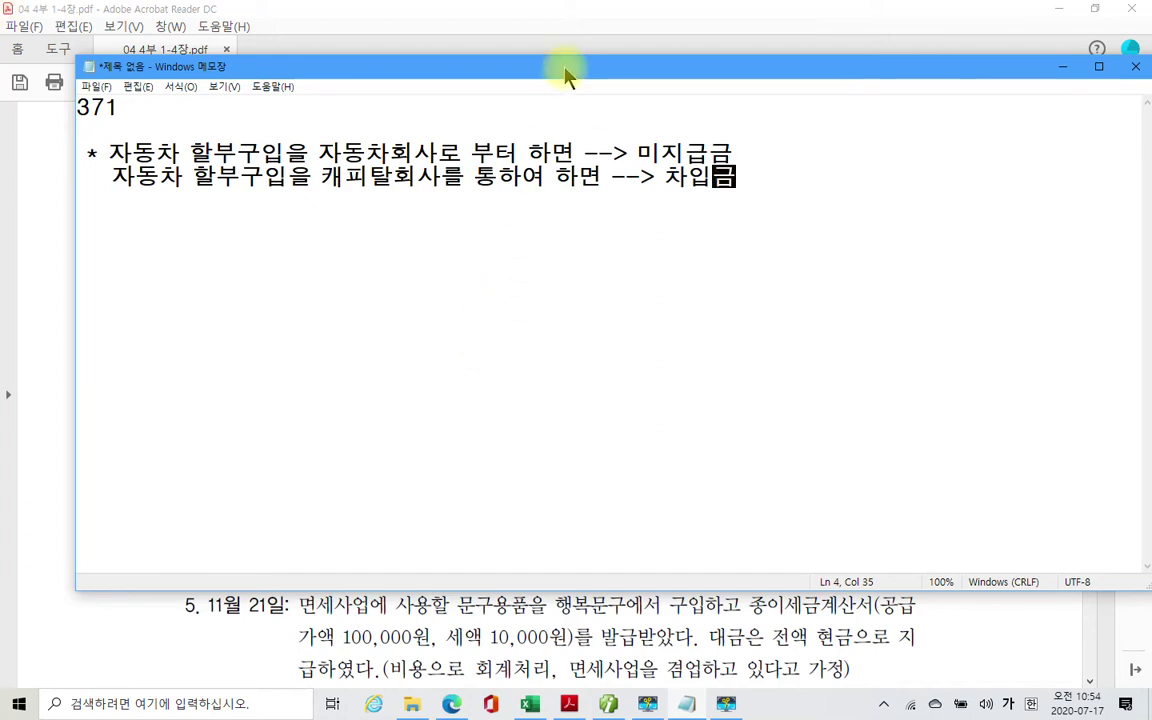
Step: Reduce the Notepad window's height to about half and move the window slightly down over the PDF
{"action": "left_click_drag", "start_coordinate": [420, 590], "coordinate": [444, 271]}
{"action": "left_click_drag", "start_coordinate": [465, 74], "coordinate": [460, 125]}
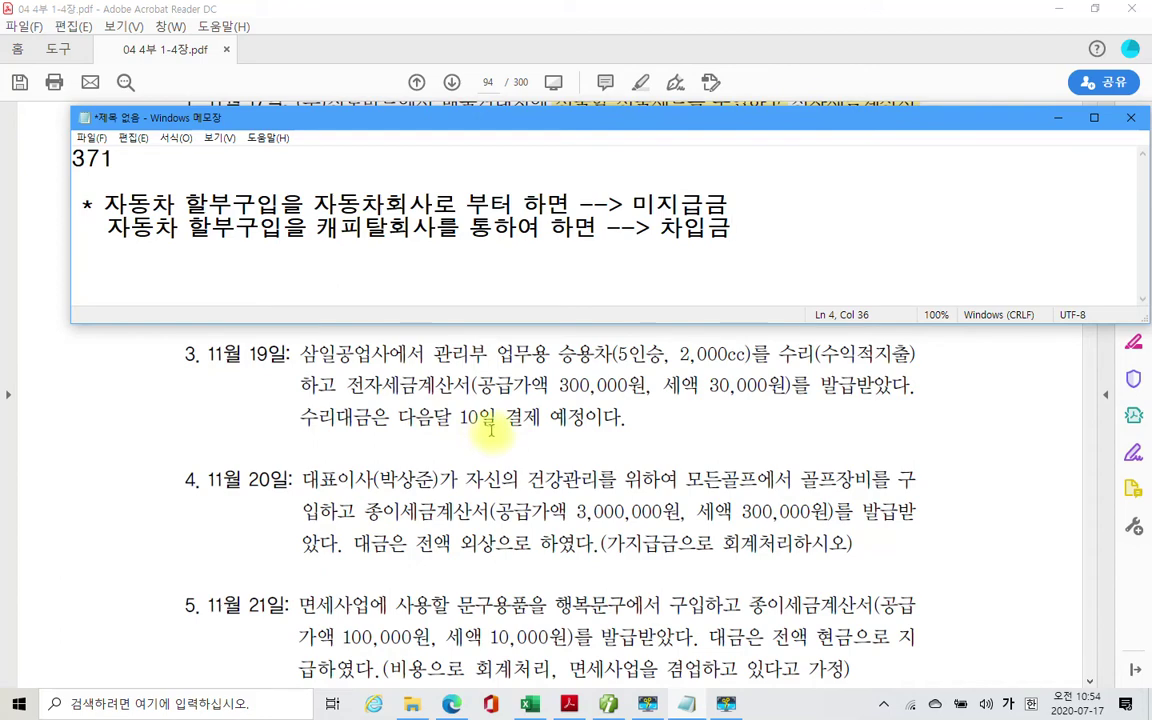
Step: Minimize the Notepad note covering the exercise PDF and switch to the accounting program's 매입매출전표입력 screen
{"action": "left_click_drag", "start_coordinate": [466, 104], "coordinate": [454, 327]}
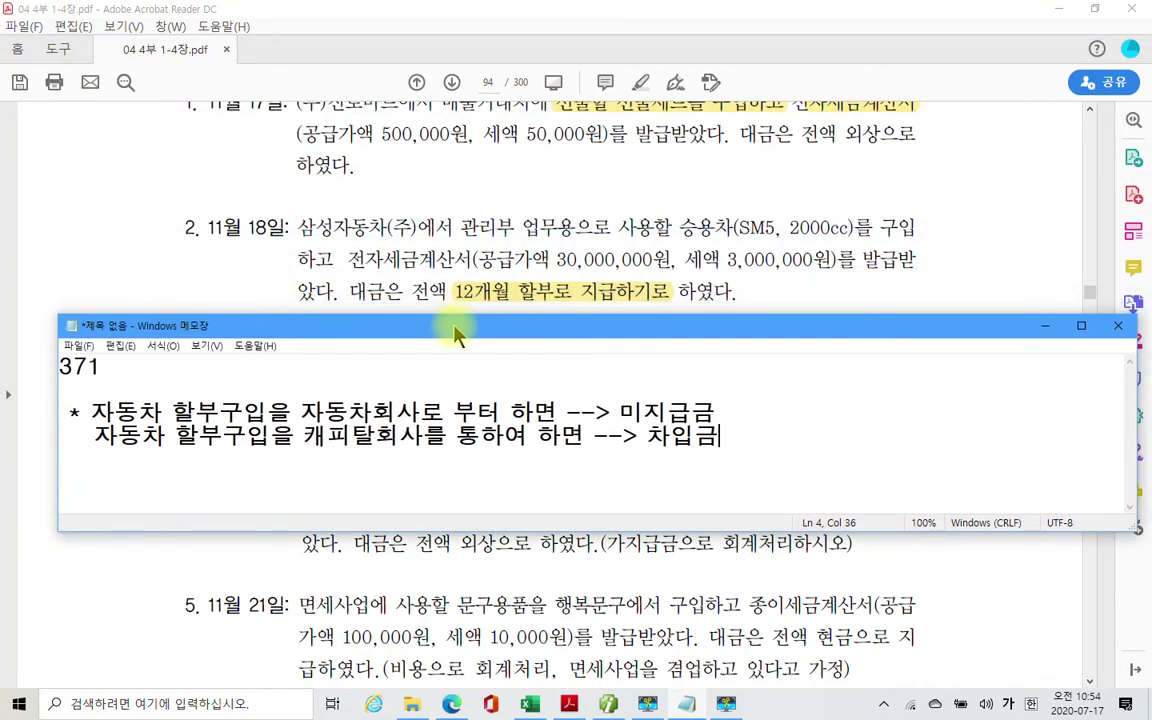
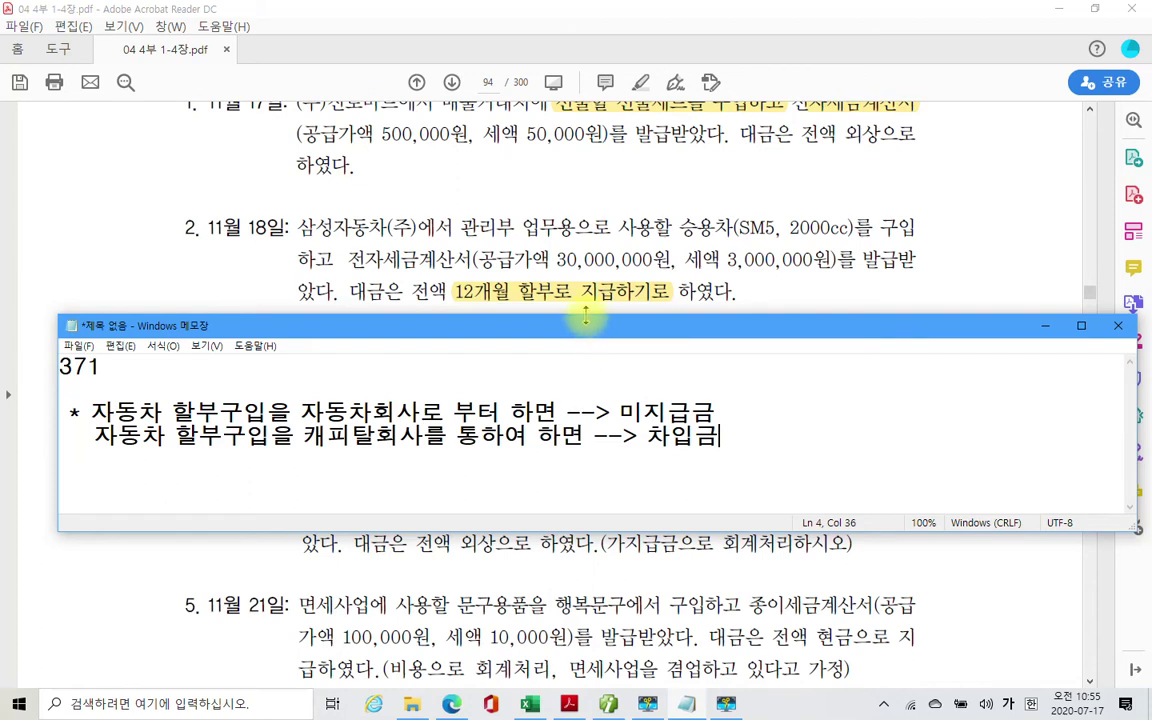
{"action": "left_click", "coordinate": [1048, 326]}
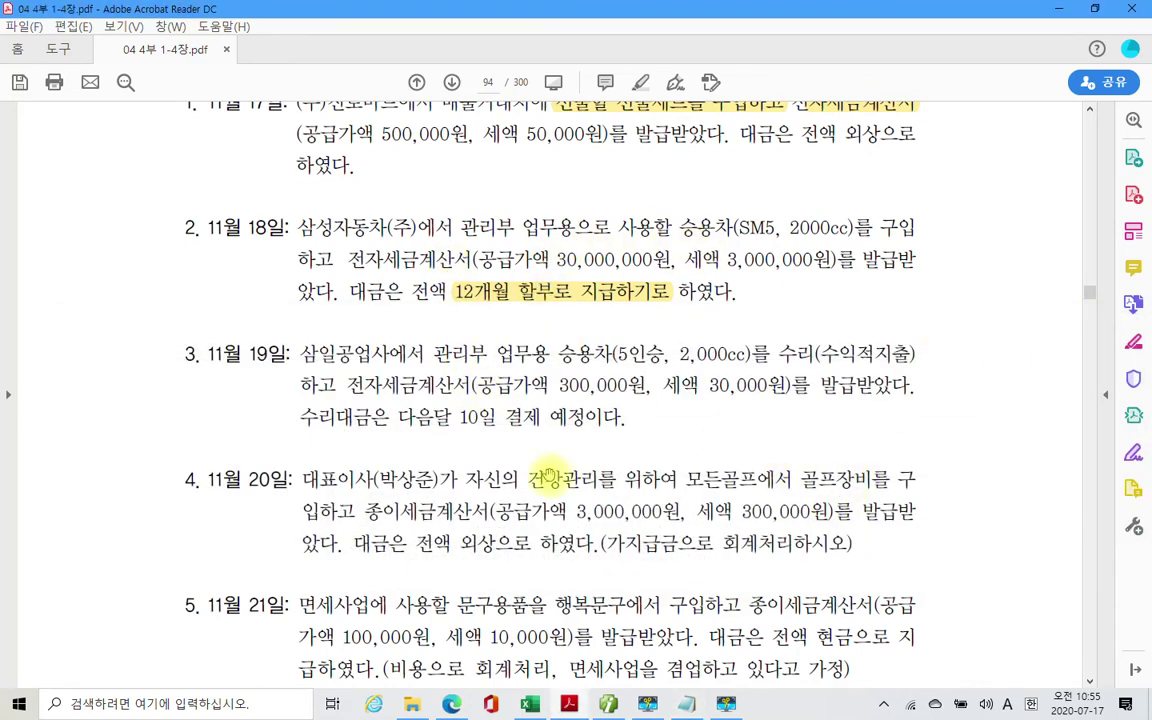
{"action": "left_click", "coordinate": [608, 703]}
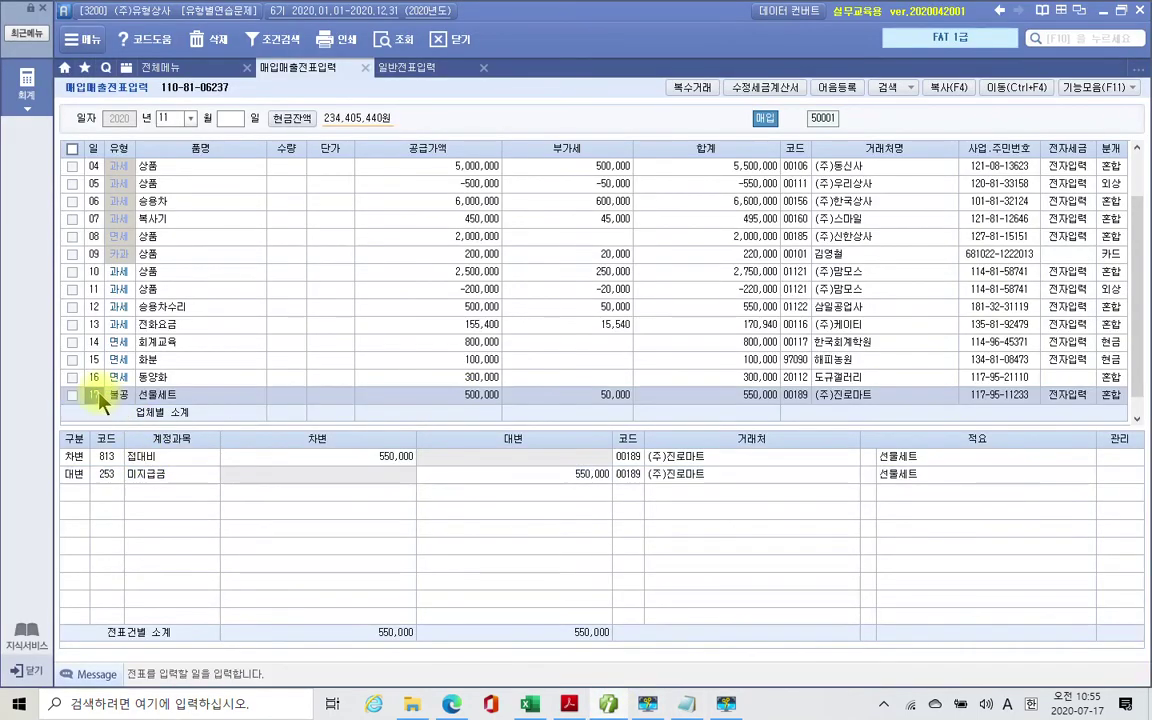
Step: Start a November 18 entry of type 54 불공 with non-deduction reason 3, 비영업용 소형승용차 구입 및 유지
{"action": "key", "text": "Down"}
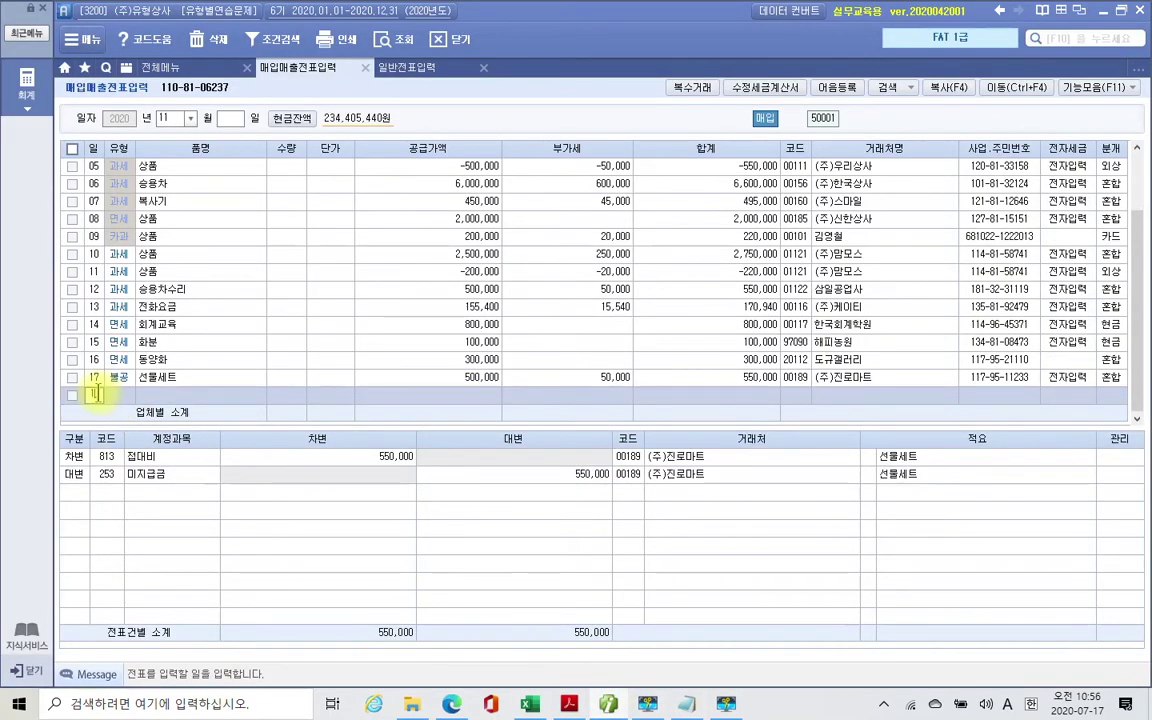
{"action": "type", "text": "18"}
{"action": "key", "text": "Return"}
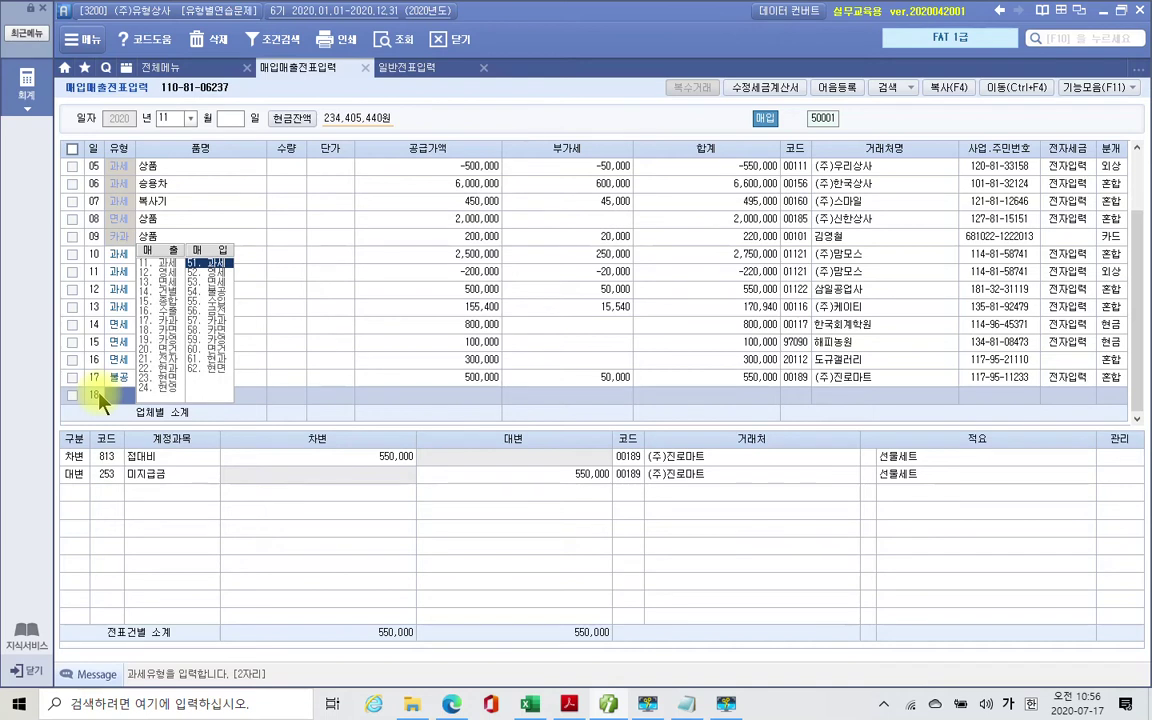
{"action": "type", "text": "54"}
{"action": "key", "text": "Return"}
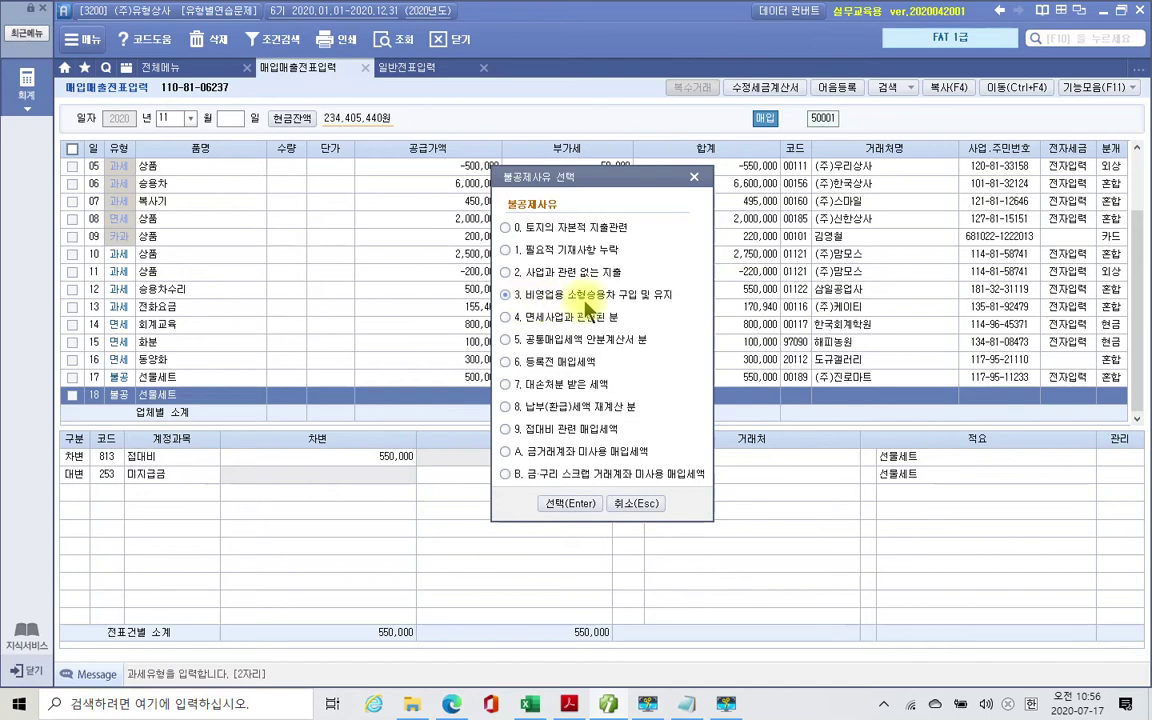
{"action": "left_click", "coordinate": [563, 505]}
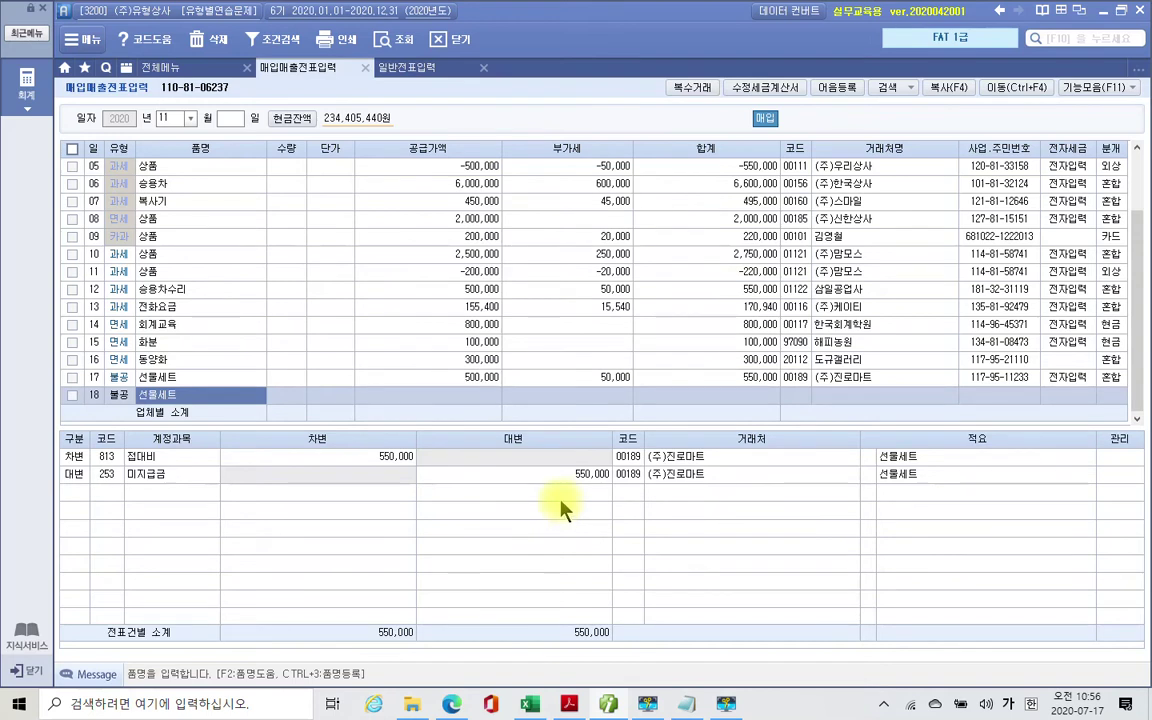
Step: Replace the item name of the November 18 entry with 승용차
{"action": "key", "text": "BackSpace"}
{"action": "key", "text": "BackSpace"}
{"action": "key", "text": "BackSpace"}
{"action": "key", "text": "BackSpace"}
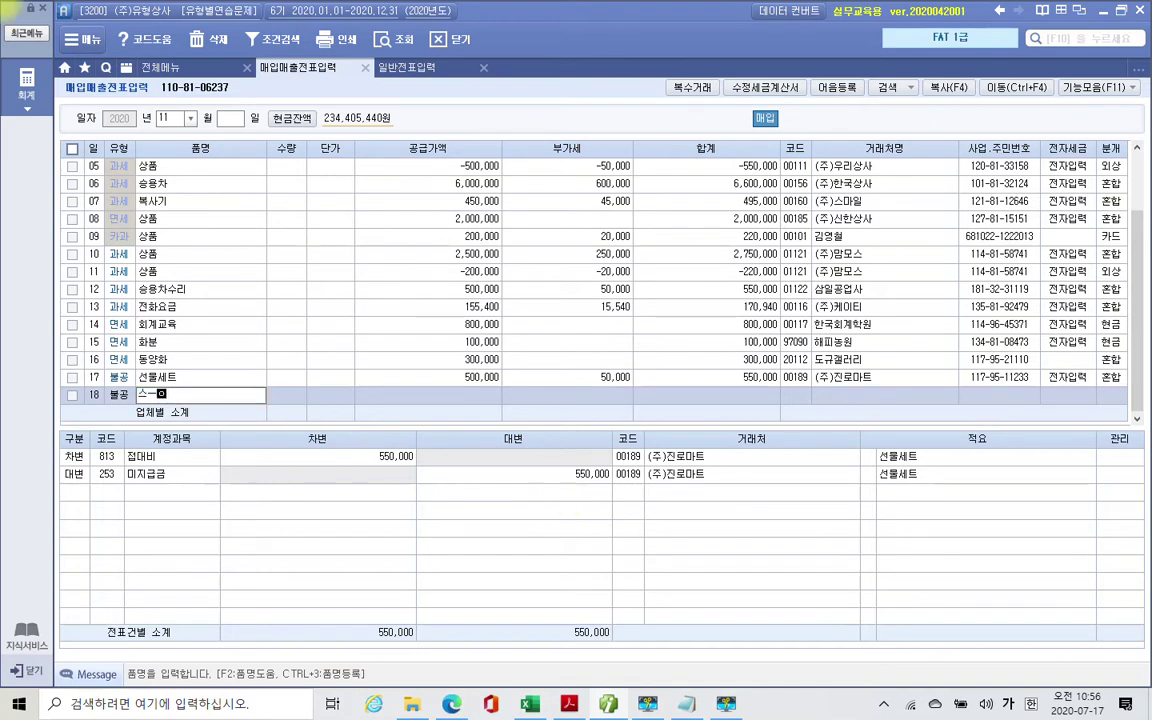
{"action": "type", "text": "tjsan"}
{"action": "key", "text": "BackSpace"}
{"action": "key", "text": "BackSpace"}
{"action": "key", "text": "BackSpace"}
{"action": "key", "text": "BackSpace"}
{"action": "key", "text": "BackSpace"}
{"action": "key", "text": "Hangul"}
{"action": "type", "text": "ㅅ"}
{"action": "type", "text": "승용차"}
{"action": "key", "text": "Return"}
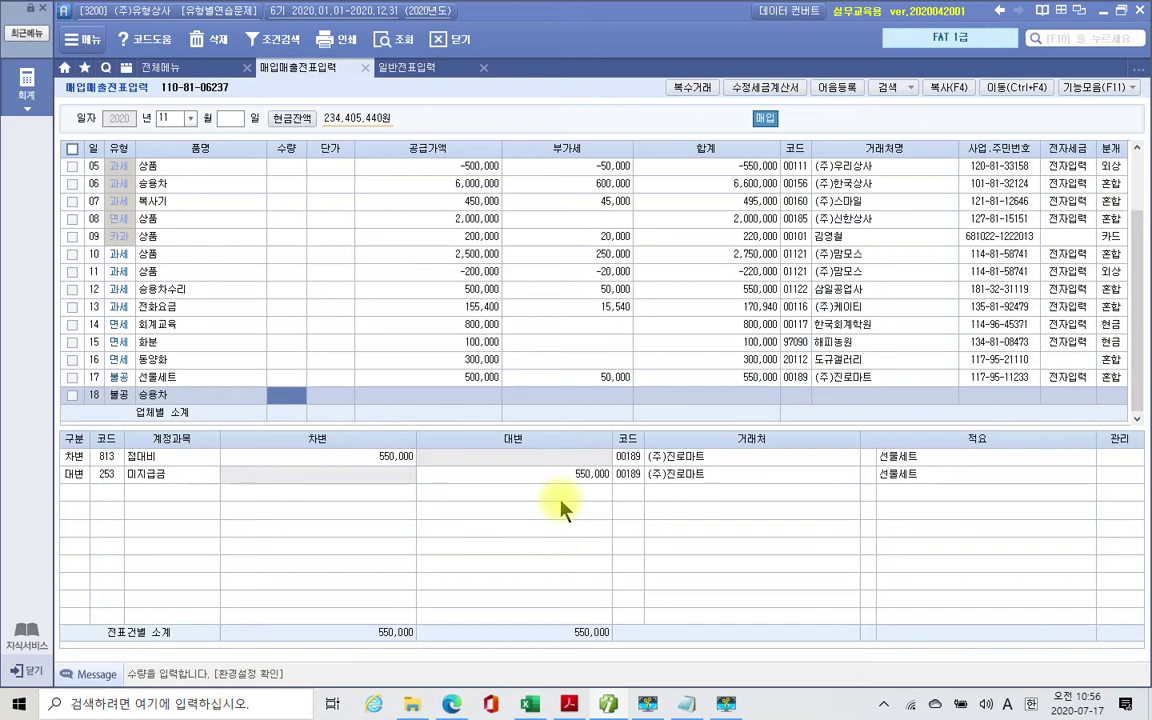
Step: Set the 승용차 entry's supply amount to 30,000,000 and assign 삼성자동차(주) as the trading partner
{"action": "key", "text": "Return"}
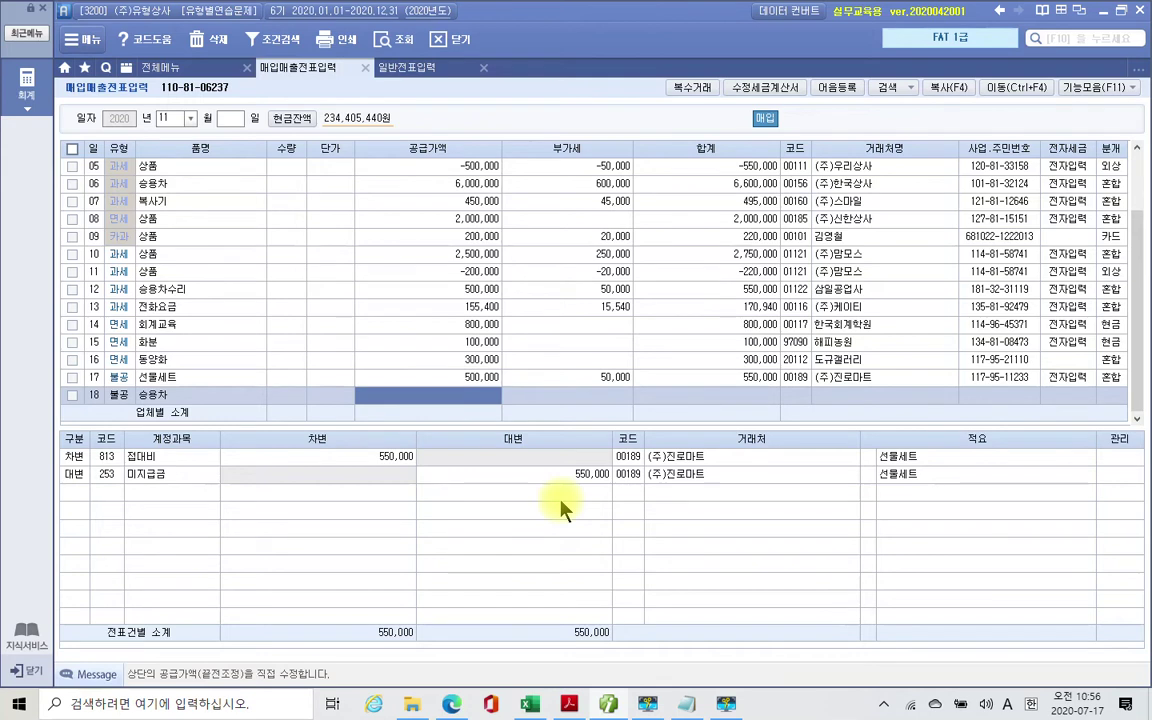
{"action": "type", "text": "30000000"}
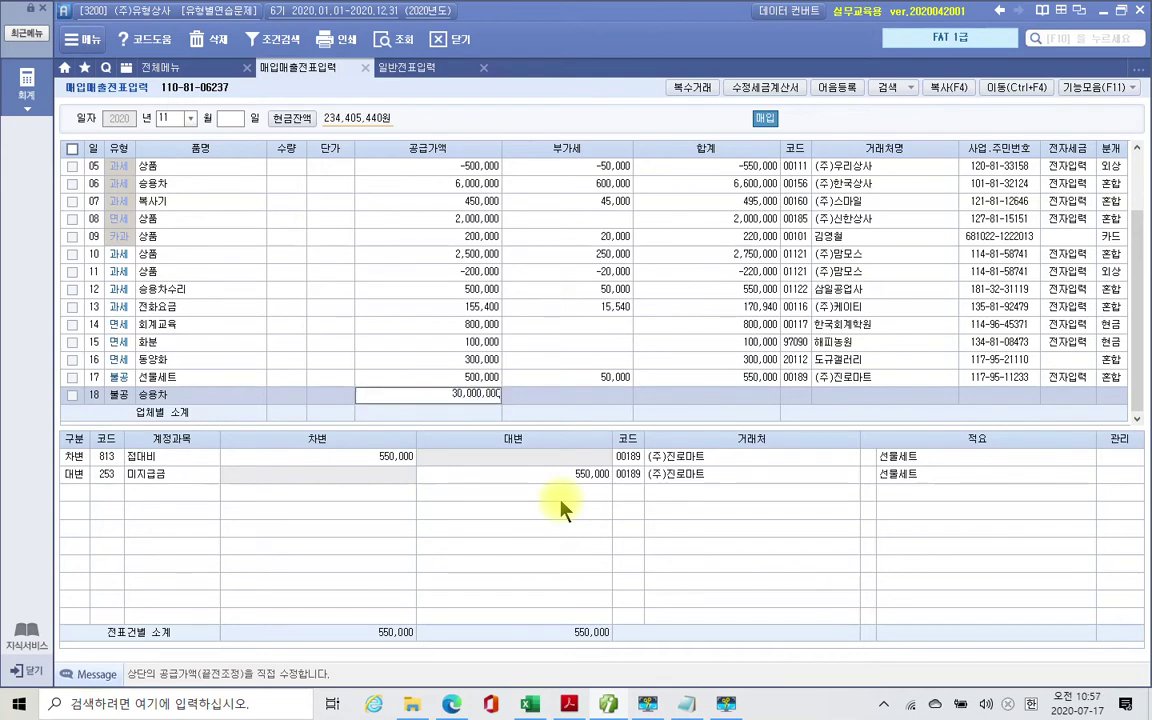
{"action": "key", "text": "Return"}
{"action": "key", "text": "Return"}
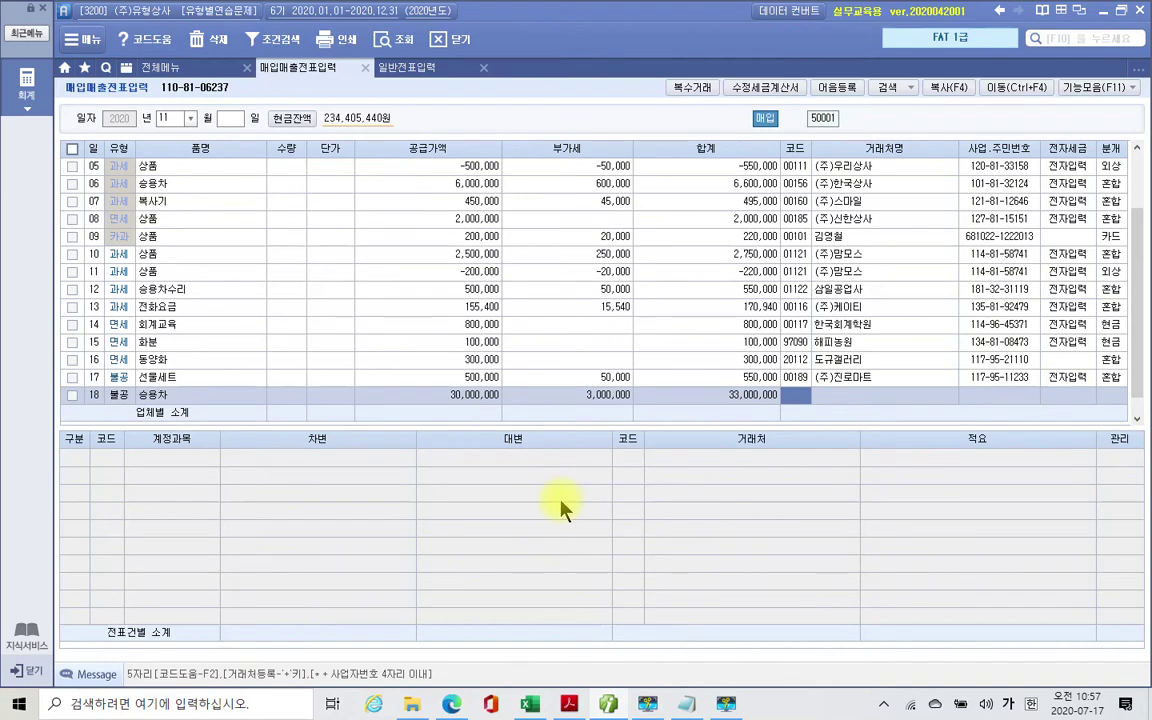
{"action": "type", "text": "삼성"}
{"action": "key", "text": "Return"}
{"action": "key", "text": "Return"}
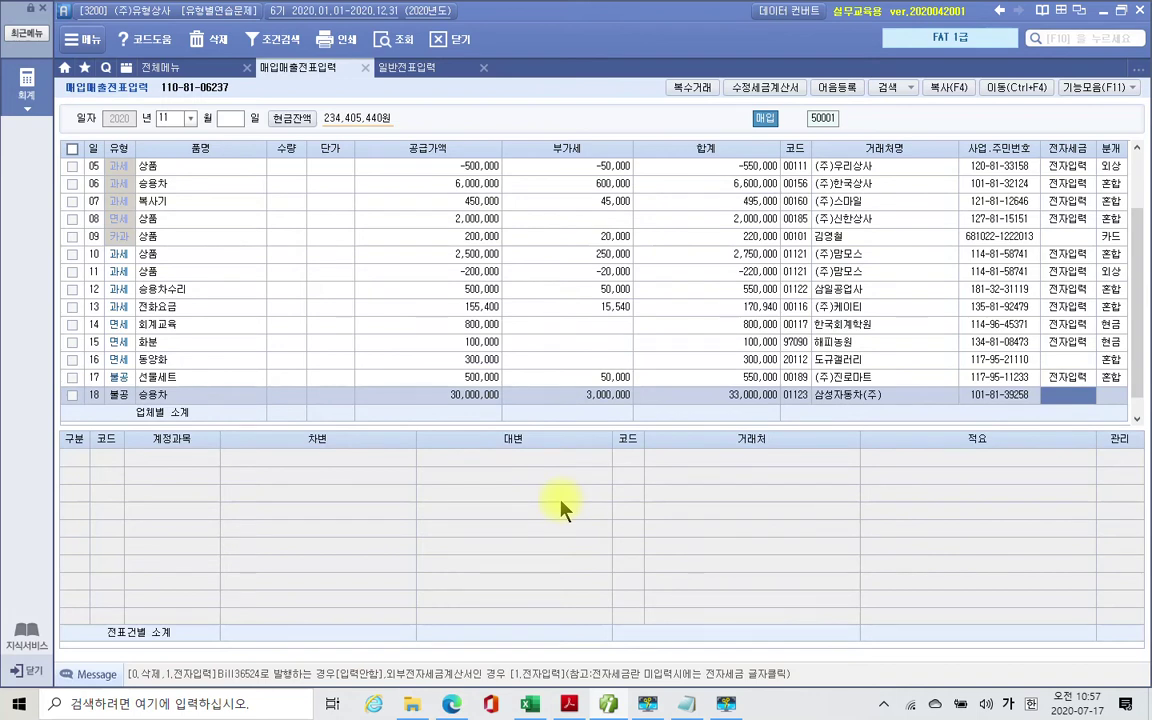
Step: Mark the November 18 tax invoice as 전자입력 and set its journal type to 혼합
{"action": "type", "text": "1"}
{"action": "key", "text": "Return"}
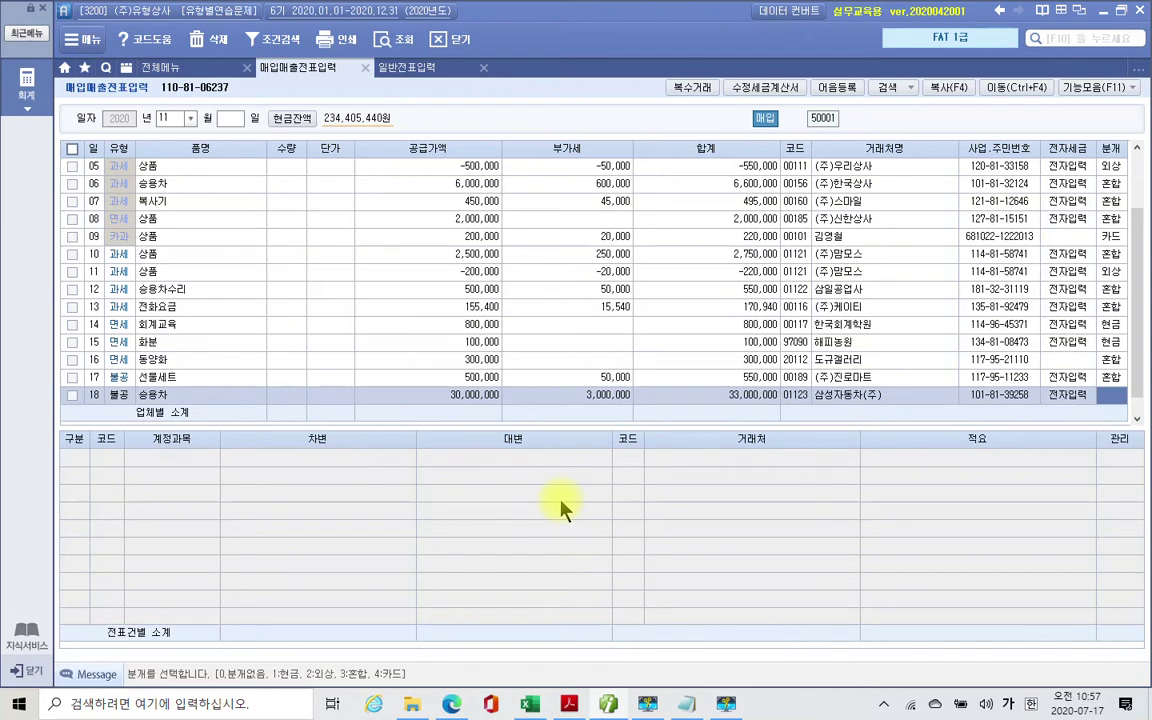
{"action": "type", "text": "3"}
{"action": "key", "text": "Return"}
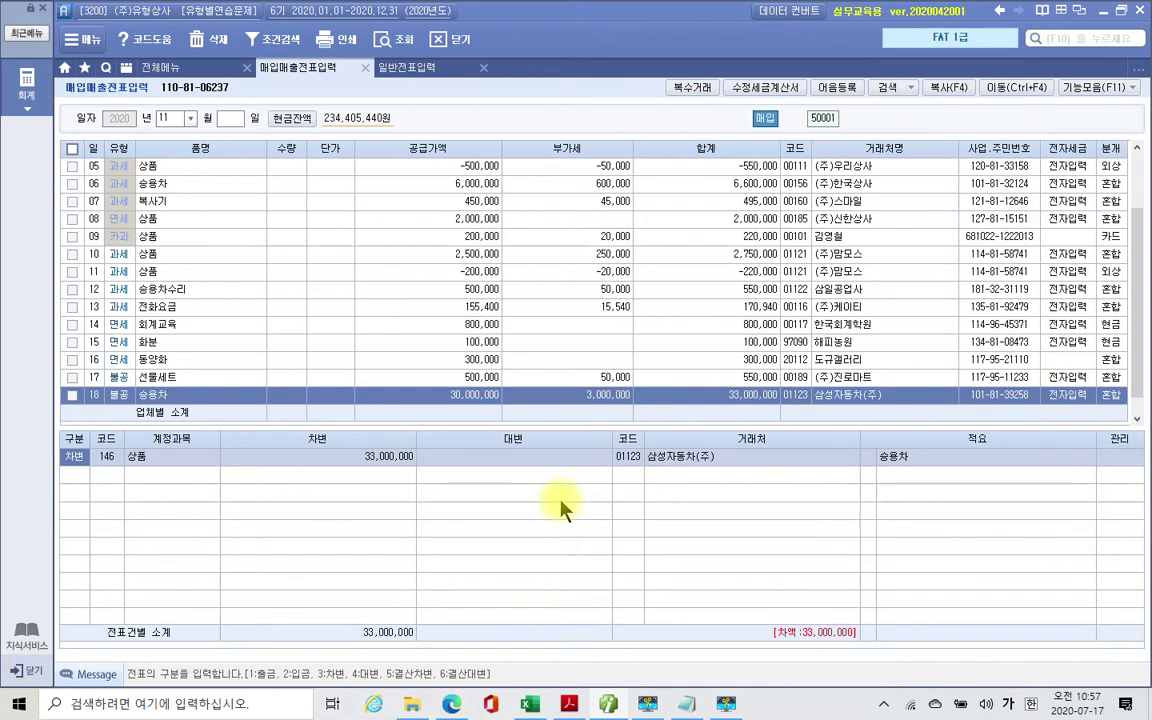
Step: Change the debit line's account to 208 차량운반구, keeping the full 33,000,000 amount
{"action": "key", "text": "Return"}
{"action": "type", "text": "차량"}
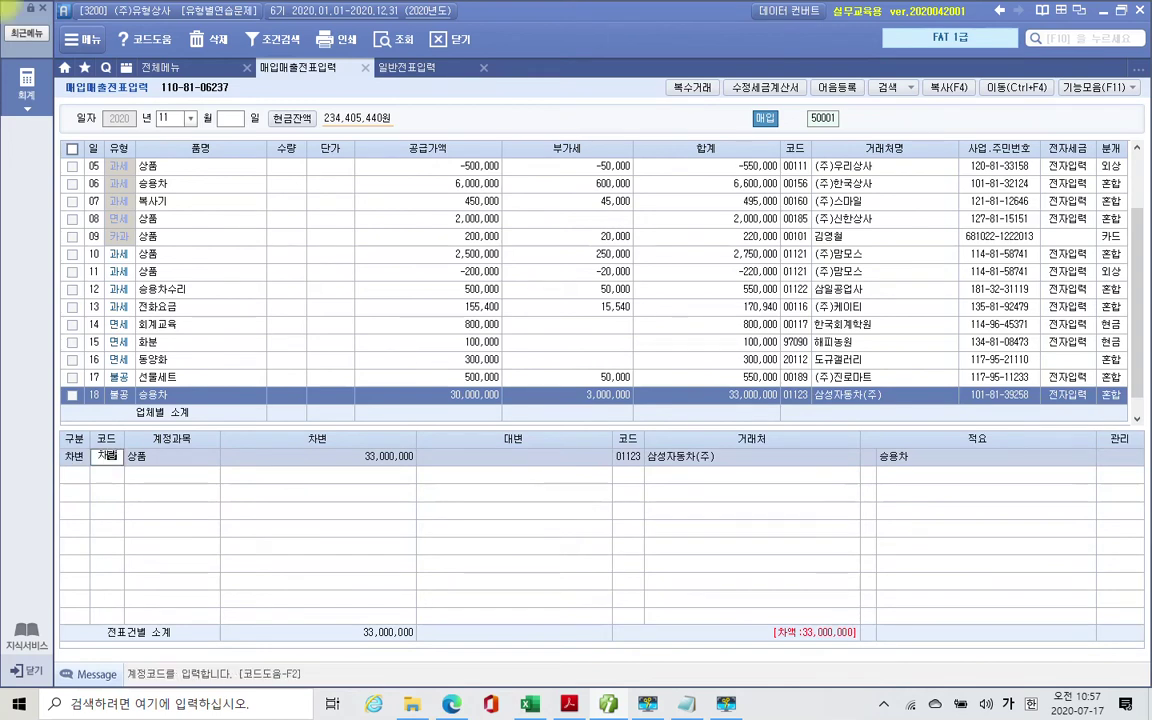
{"action": "key", "text": "Return"}
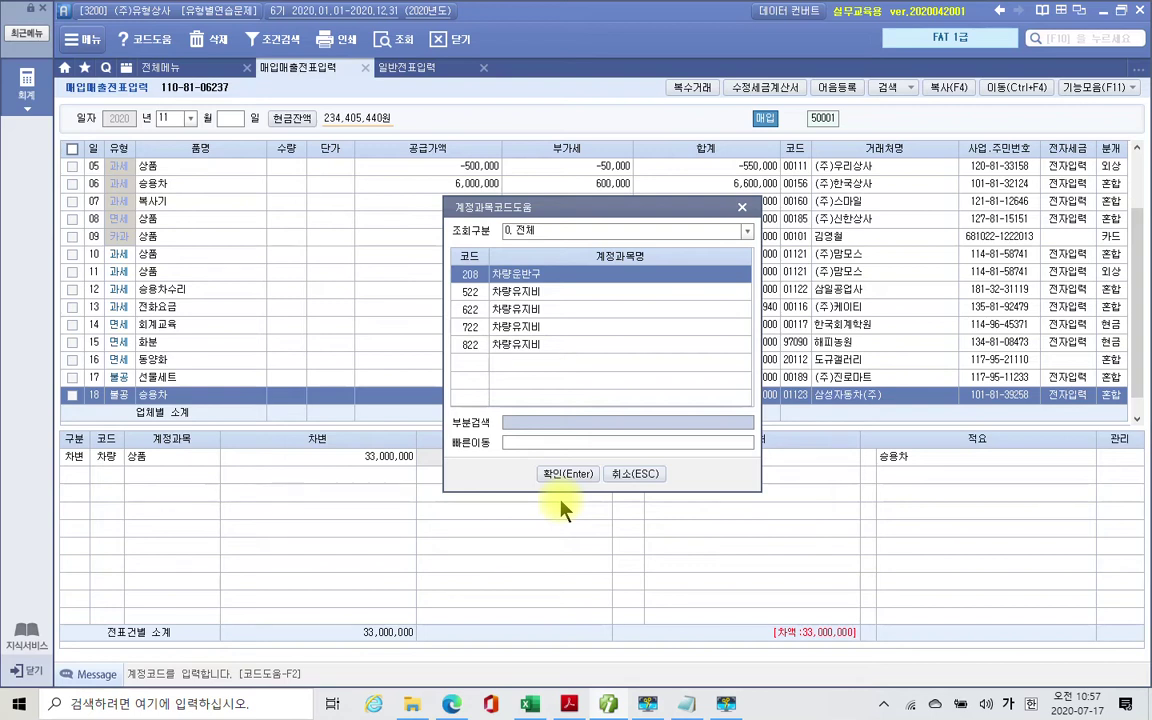
{"action": "key", "text": "Return"}
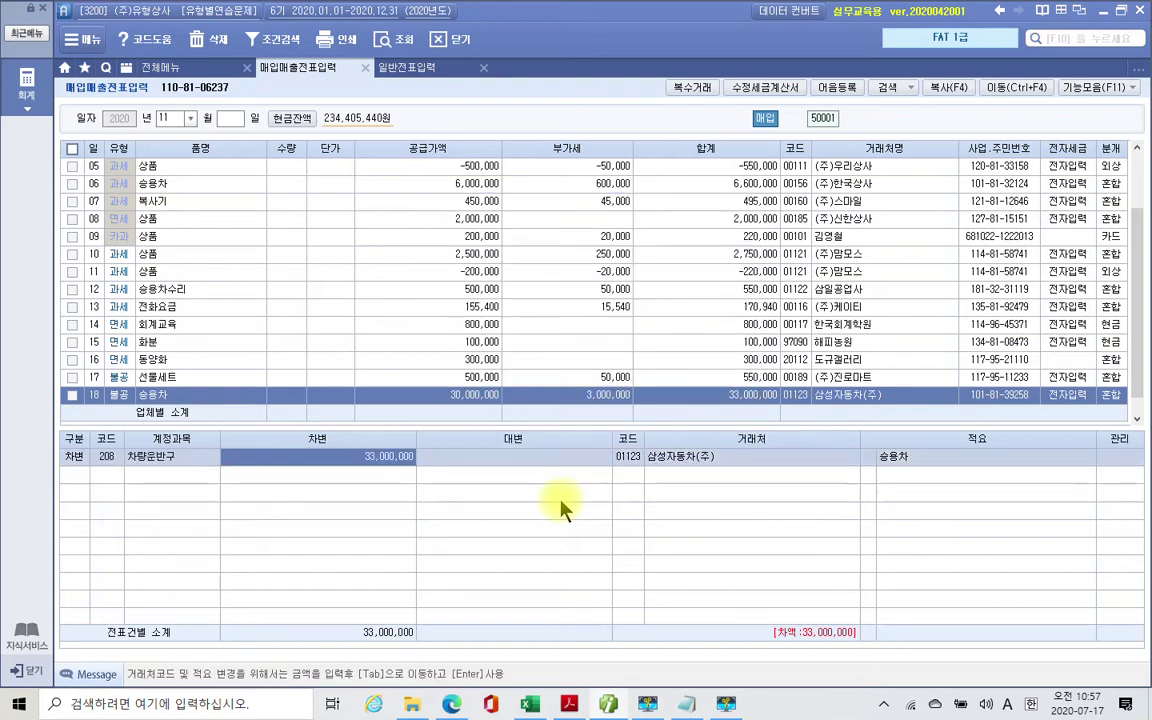
{"action": "key", "text": "Return"}
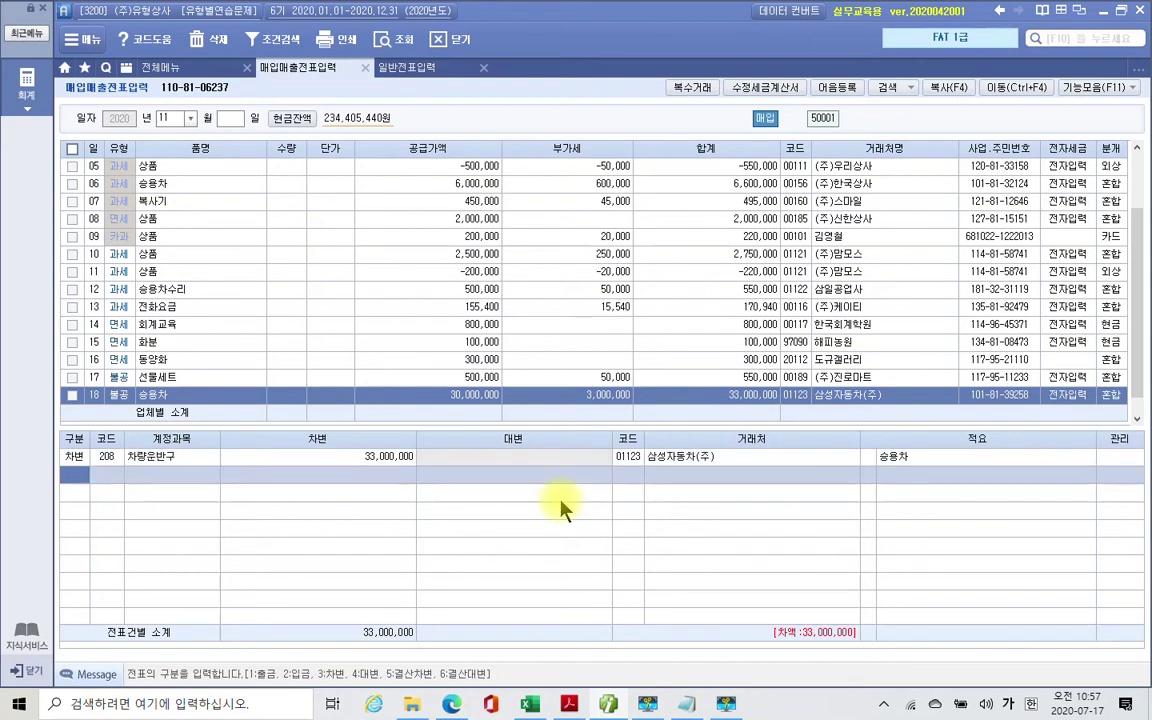
Step: Add a credit line for account 253 미지급금 with an amount of 33,000,000
{"action": "type", "text": "4"}
{"action": "key", "text": "Return"}
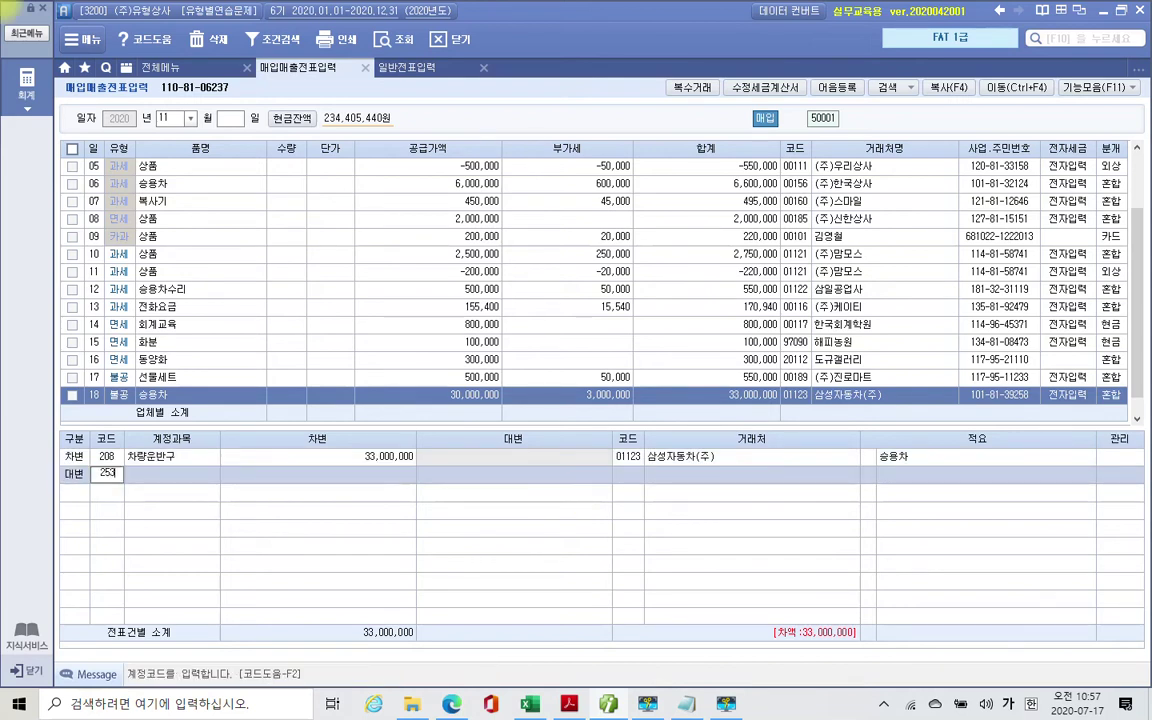
{"action": "key", "text": "Return"}
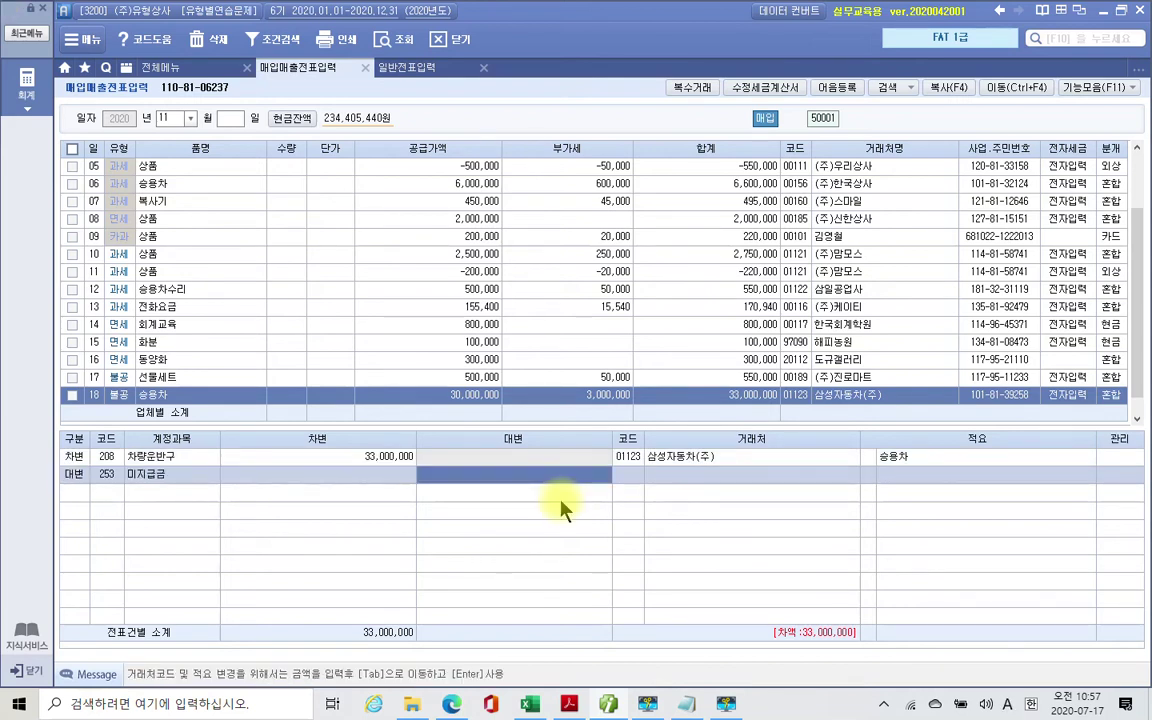
{"action": "type", "text": "33,000"}
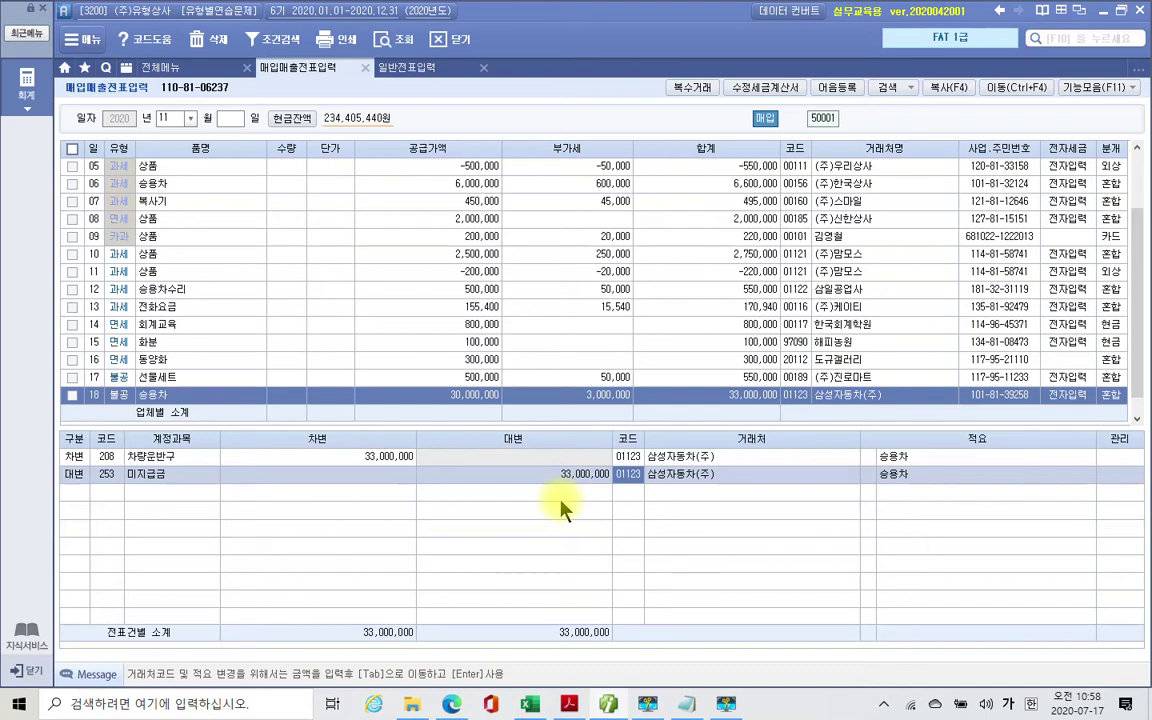
Step: Start a new purchase entry dated November 19 below the November 18 승용차 row
{"action": "left_click", "coordinate": [88, 398]}
{"action": "key", "text": "Down"}
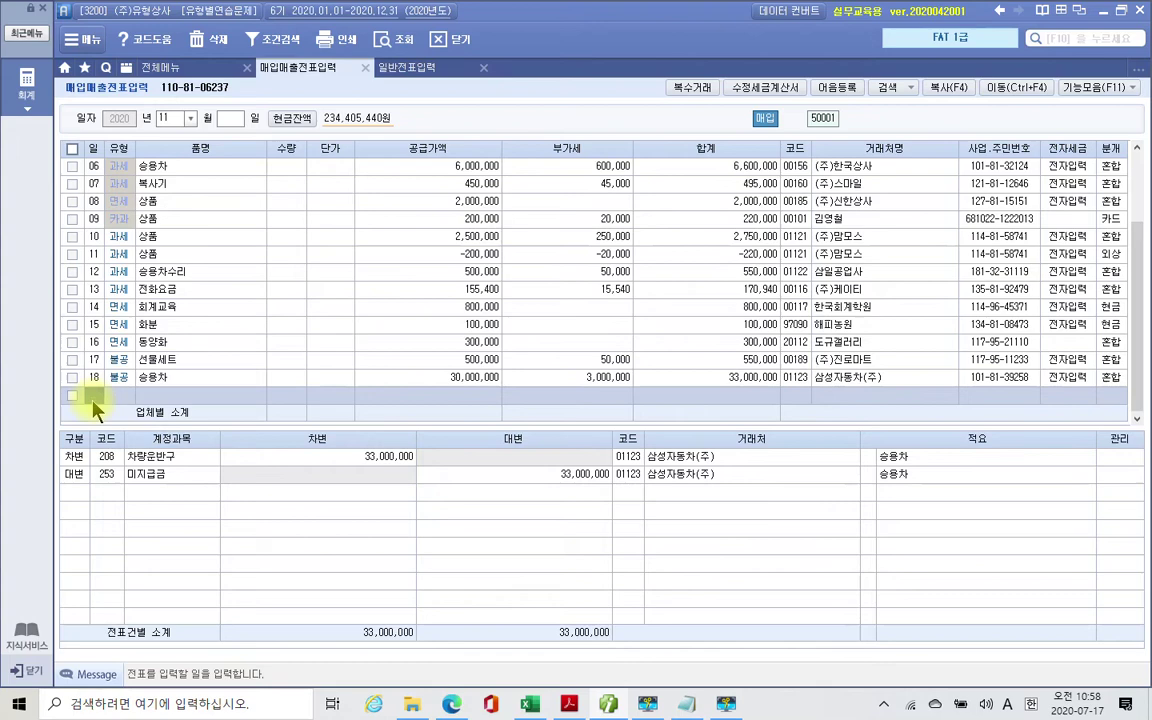
{"action": "type", "text": "9"}
{"action": "key", "text": "Return"}
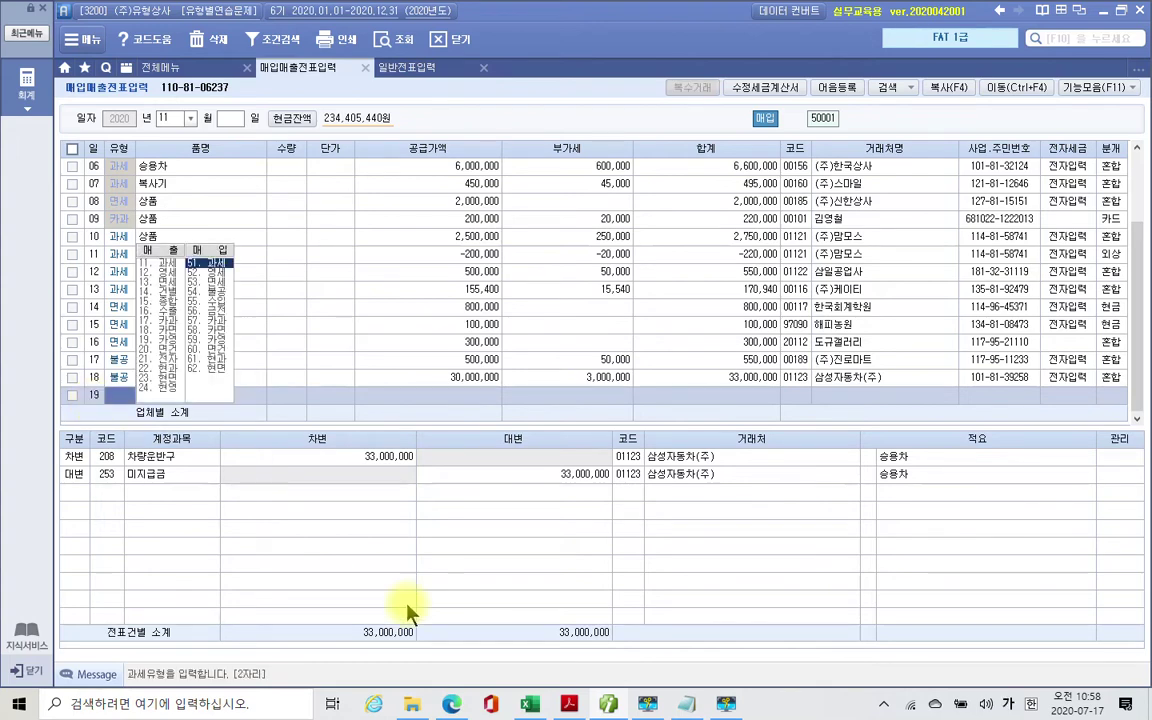
Step: Read the November 19 transaction in the Acrobat exercise PDF and return to the voucher entry screen
{"action": "left_click", "coordinate": [569, 704]}
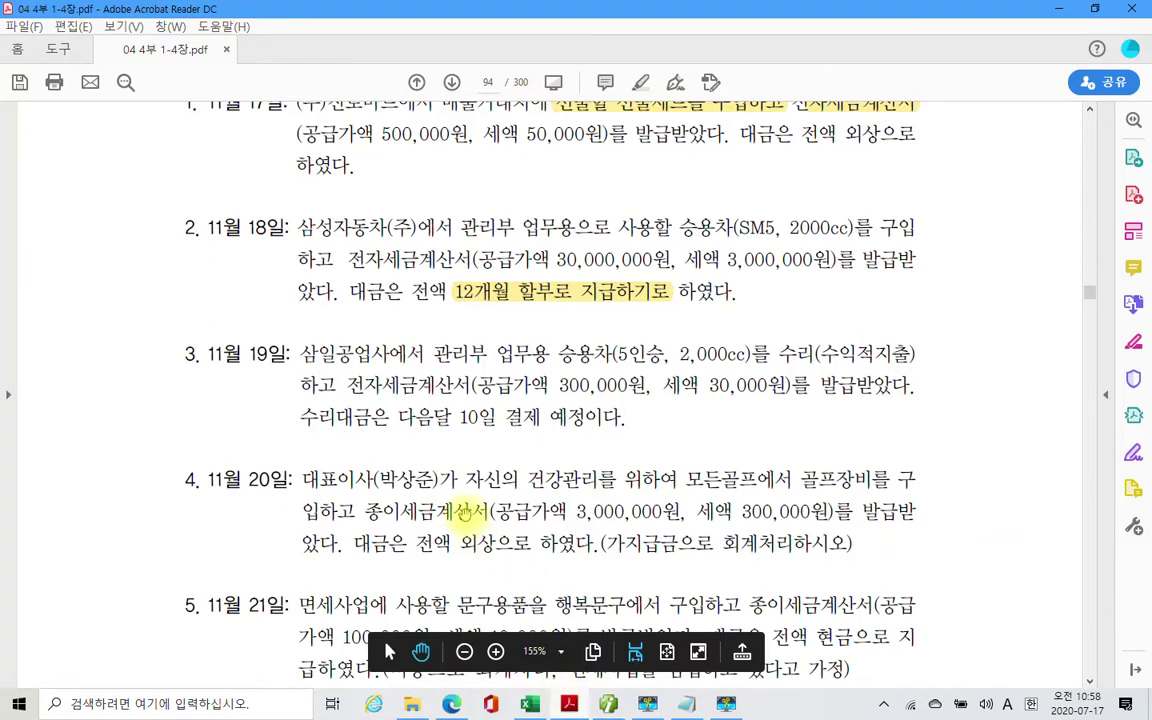
{"action": "scroll", "coordinate": [441, 509], "scroll_direction": "down", "scroll_amount": 2}
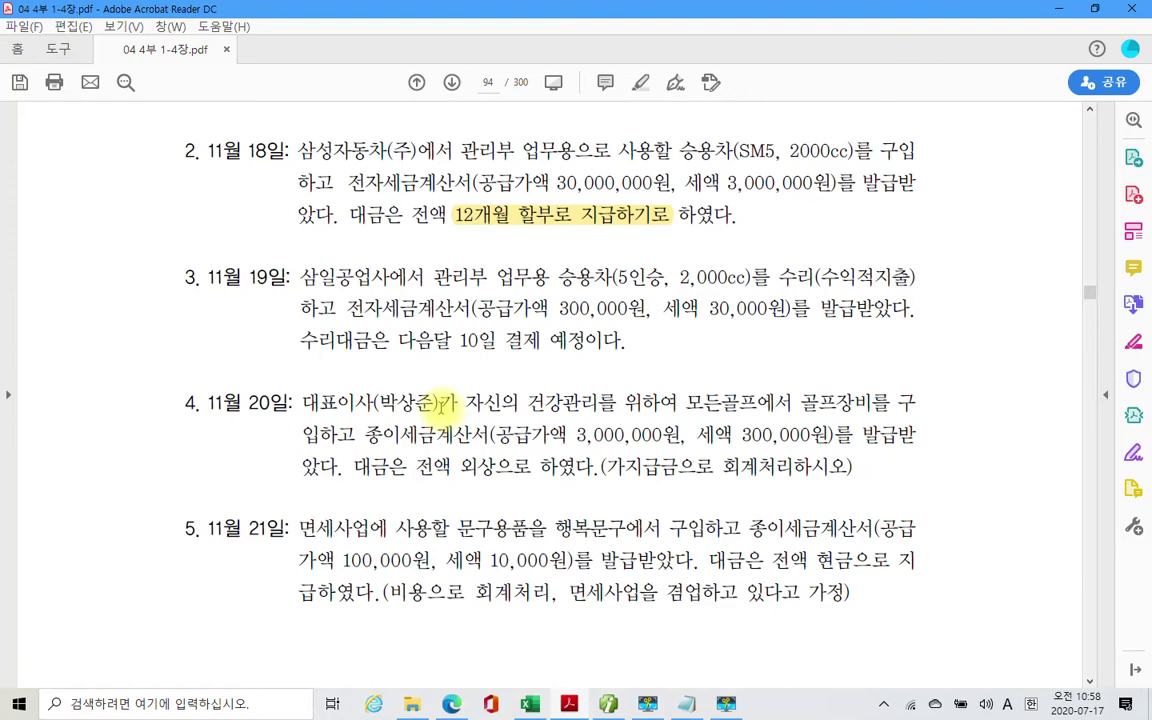
{"action": "left_click", "coordinate": [610, 704]}
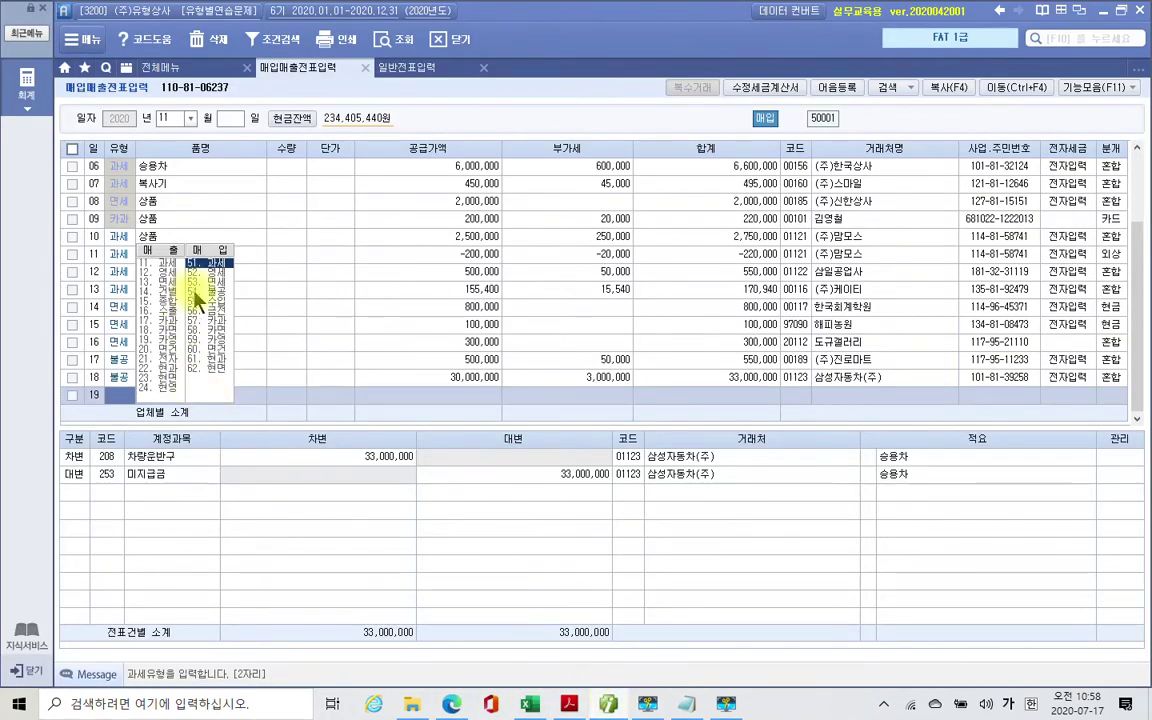
Step: Set the November 19 entry to type 54 불공 with reason 3, 비영업용 소형승용차 구입 및 유지, and name the item 승용차수리
{"action": "left_click", "coordinate": [200, 294]}
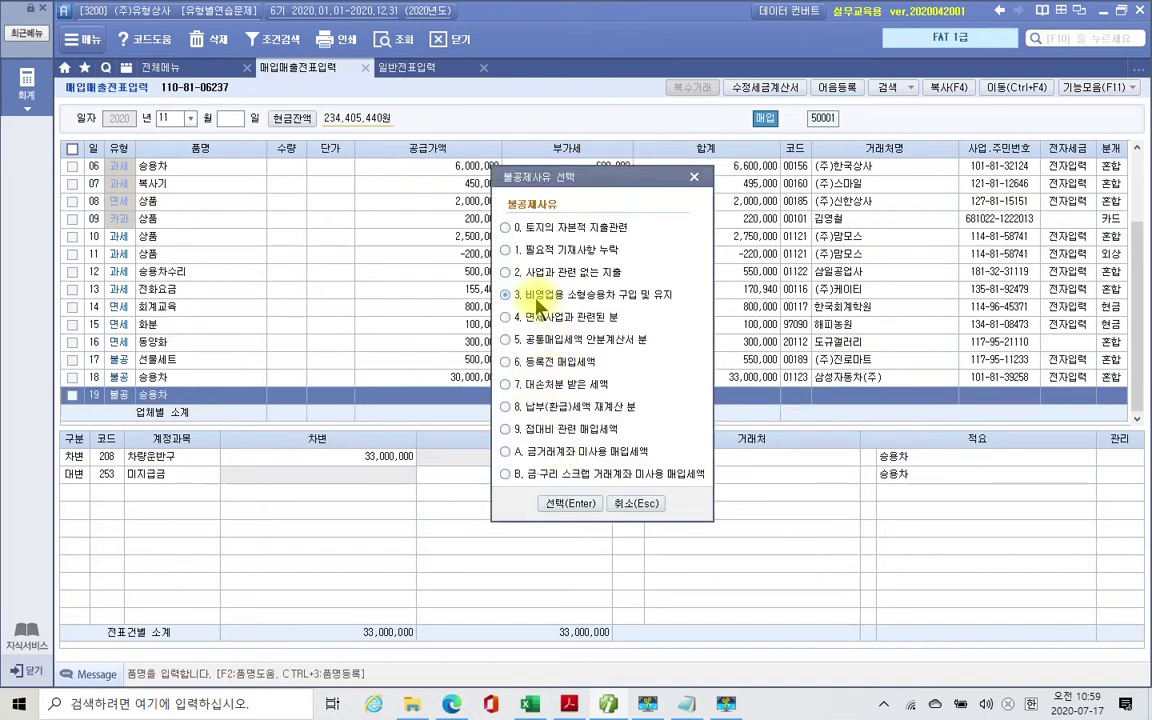
{"action": "left_click", "coordinate": [570, 505]}
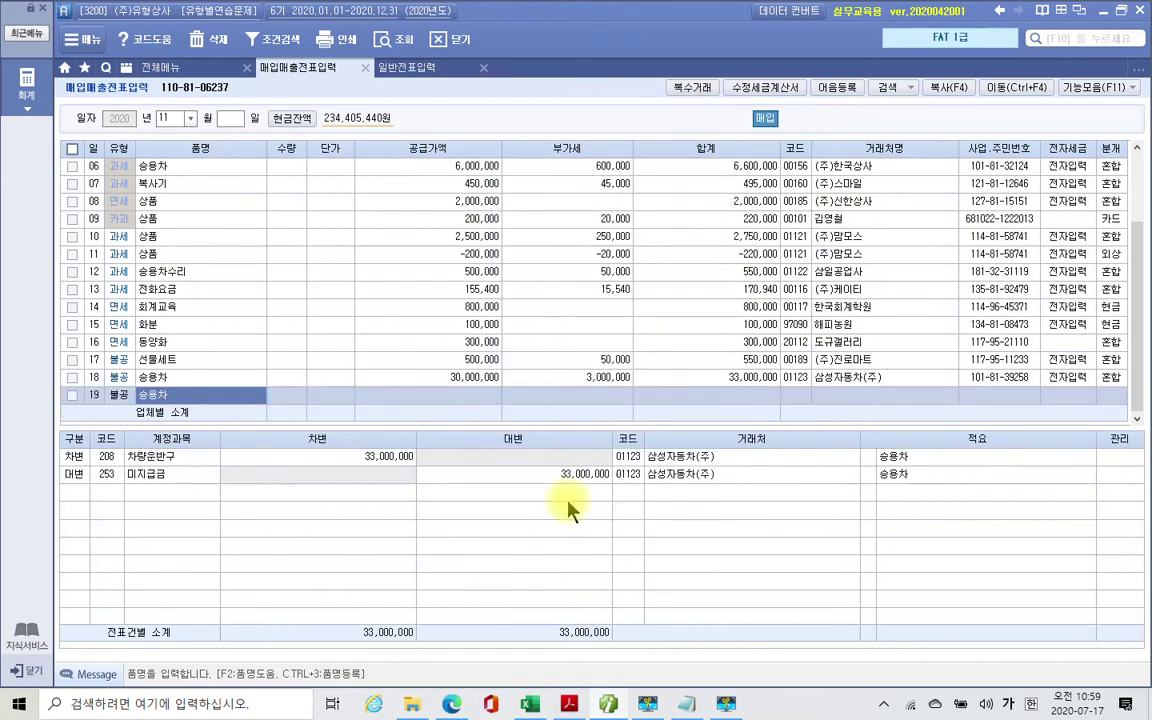
{"action": "type", "text": "승"}
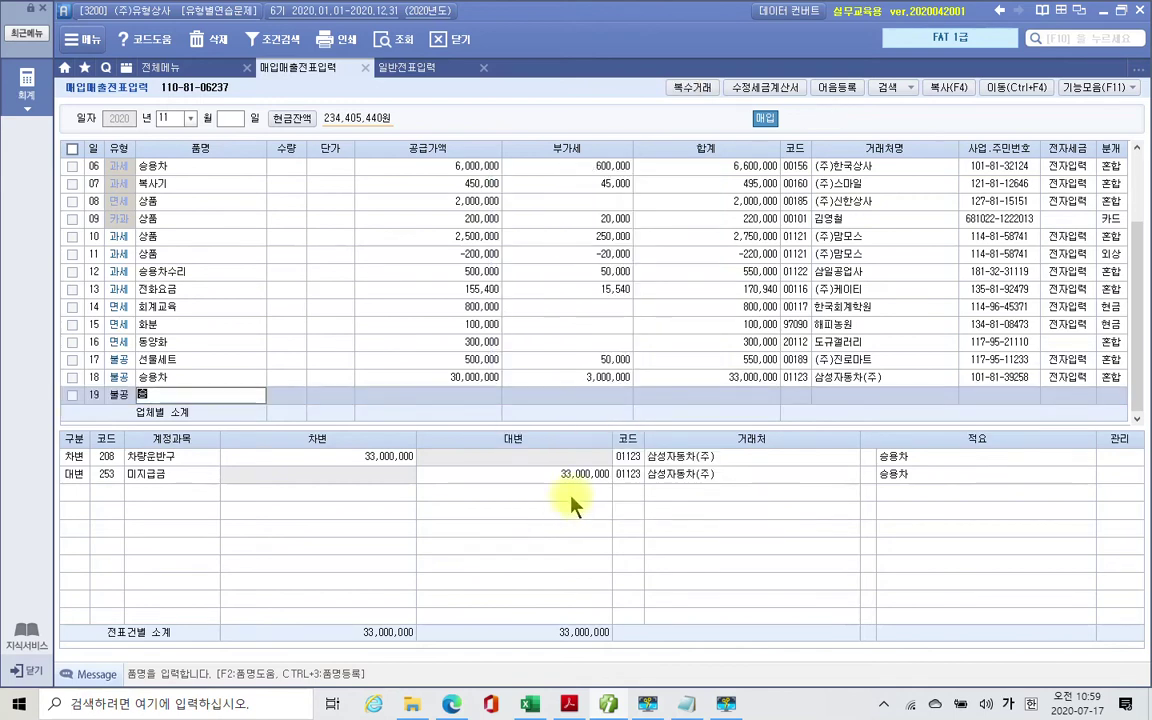
{"action": "type", "text": "용차수리"}
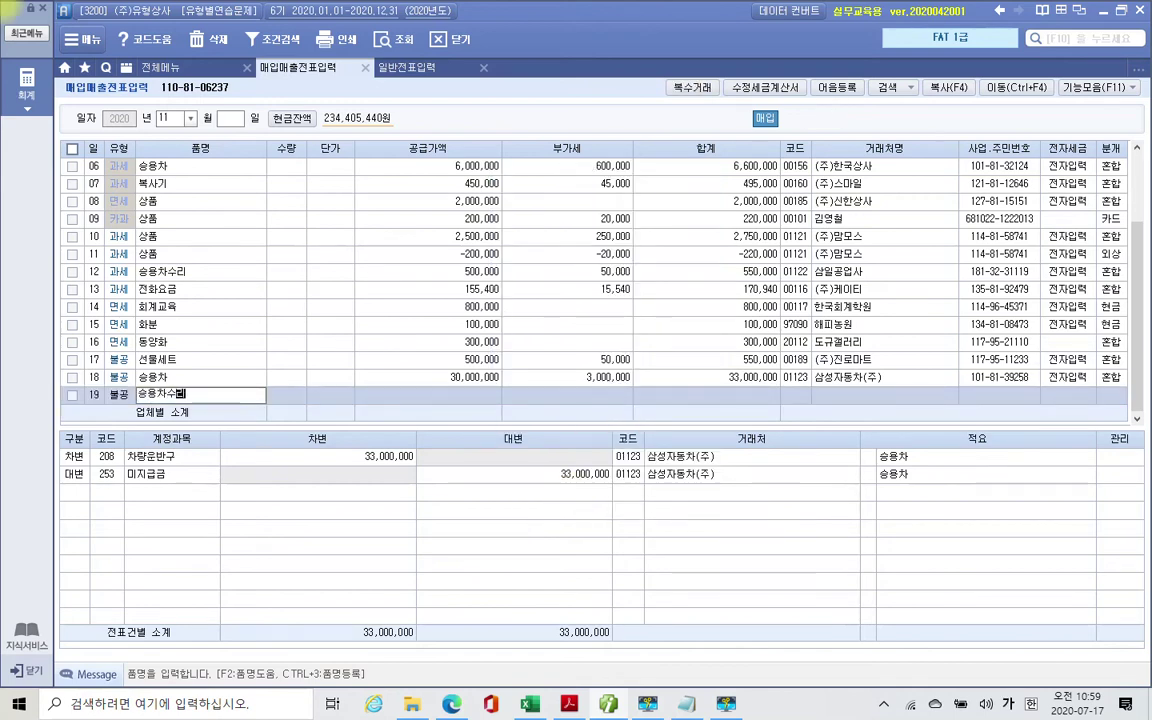
{"action": "key", "text": "Return"}
{"action": "key", "text": "Return"}
{"action": "key", "text": "Return"}
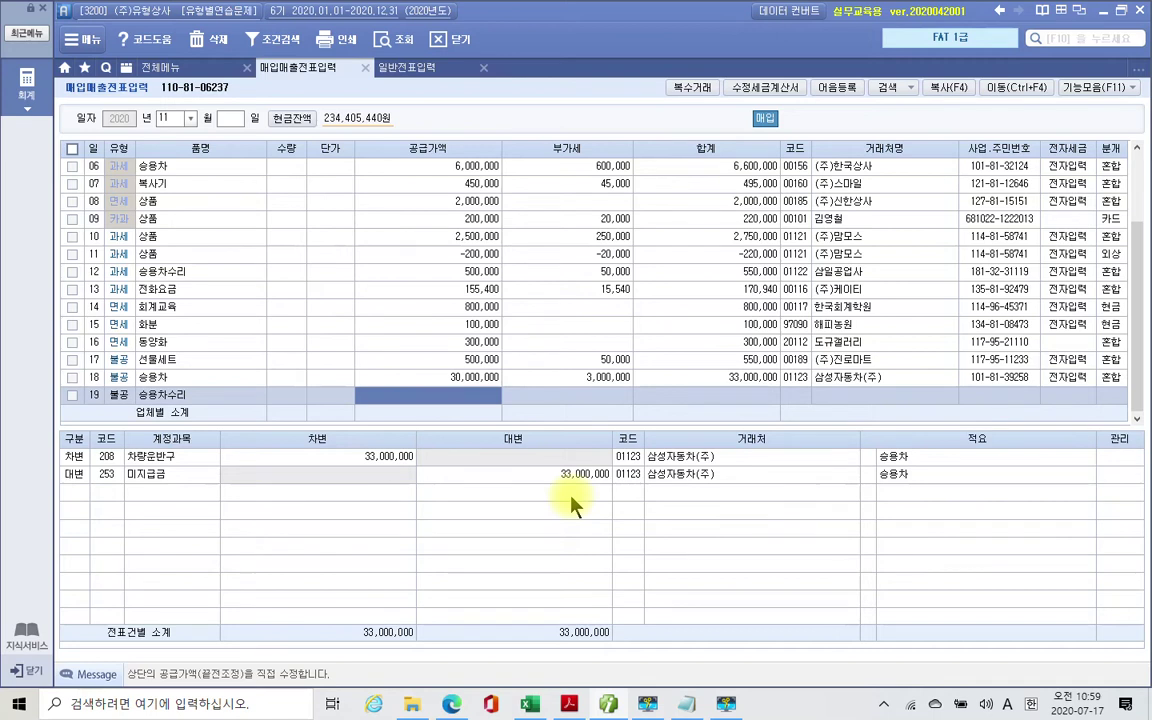
Step: Enter a supply amount of 300,000 for the November 19 승용차수리 entry and choose 삼일공업사 as the trading partner
{"action": "type", "text": "3000000"}
{"action": "key", "text": "Return"}
{"action": "key", "text": "Return"}
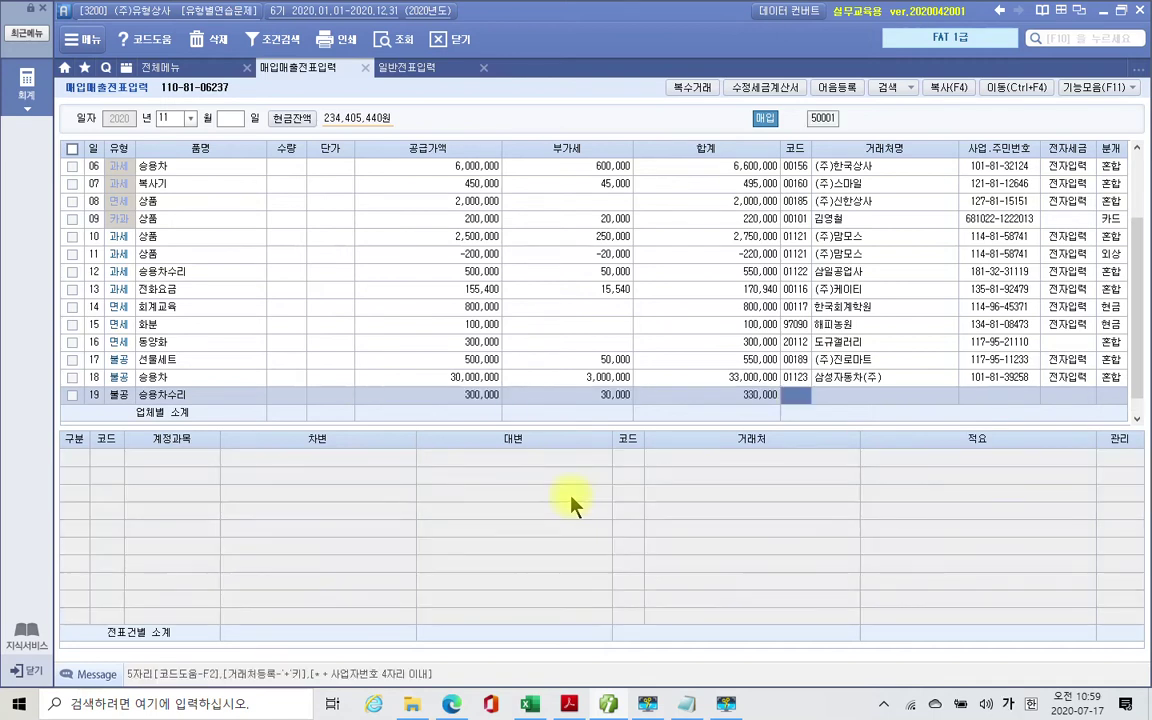
{"action": "type", "text": "삼성"}
{"action": "key", "text": "Return"}
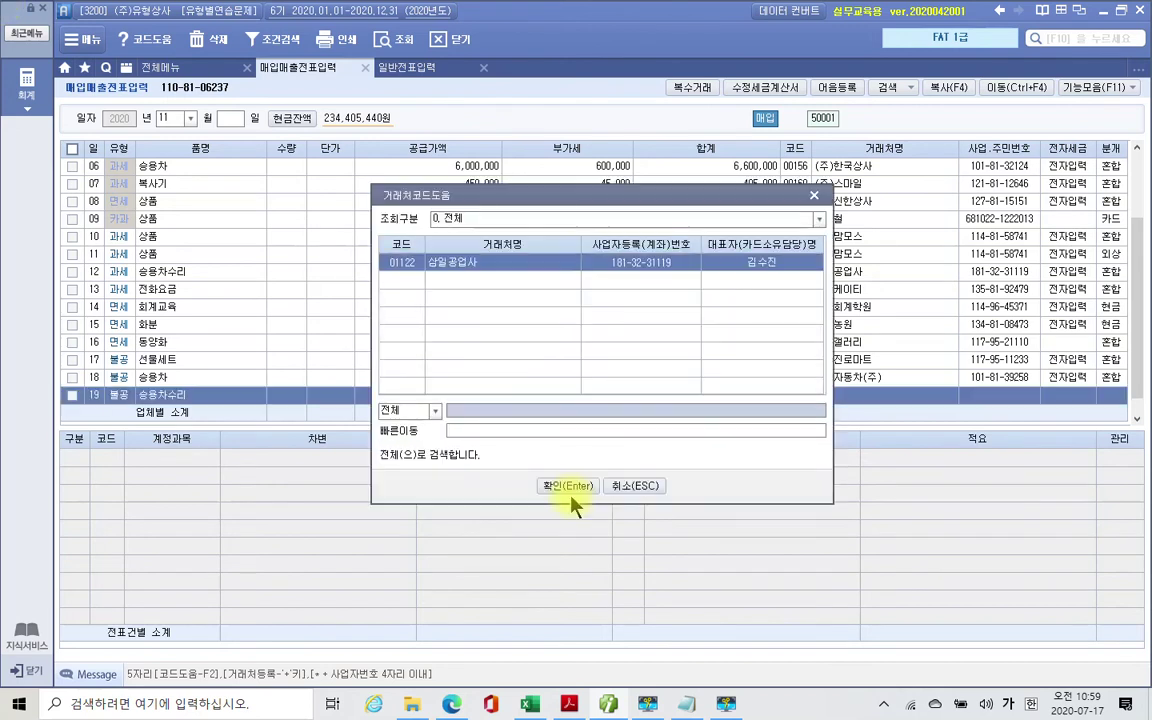
{"action": "left_click", "coordinate": [572, 497]}
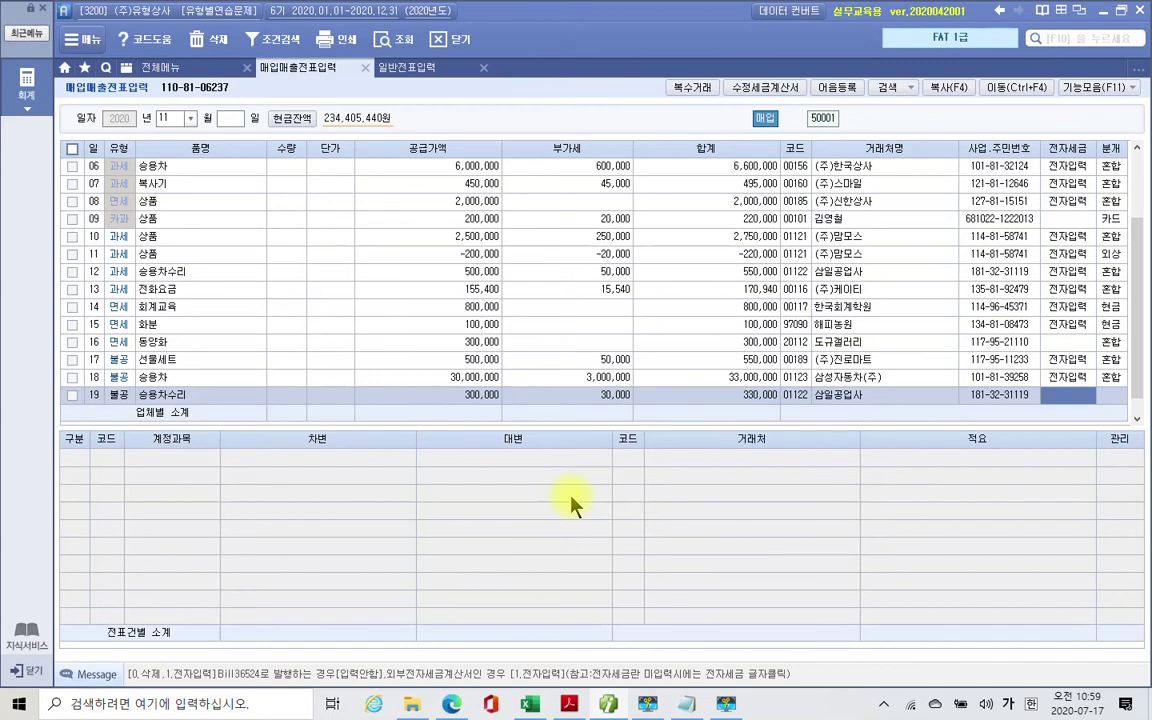
Step: Mark the November 19 entry as 전자입력 and set its journal type to 3 혼합
{"action": "type", "text": "1"}
{"action": "key", "text": "Return"}
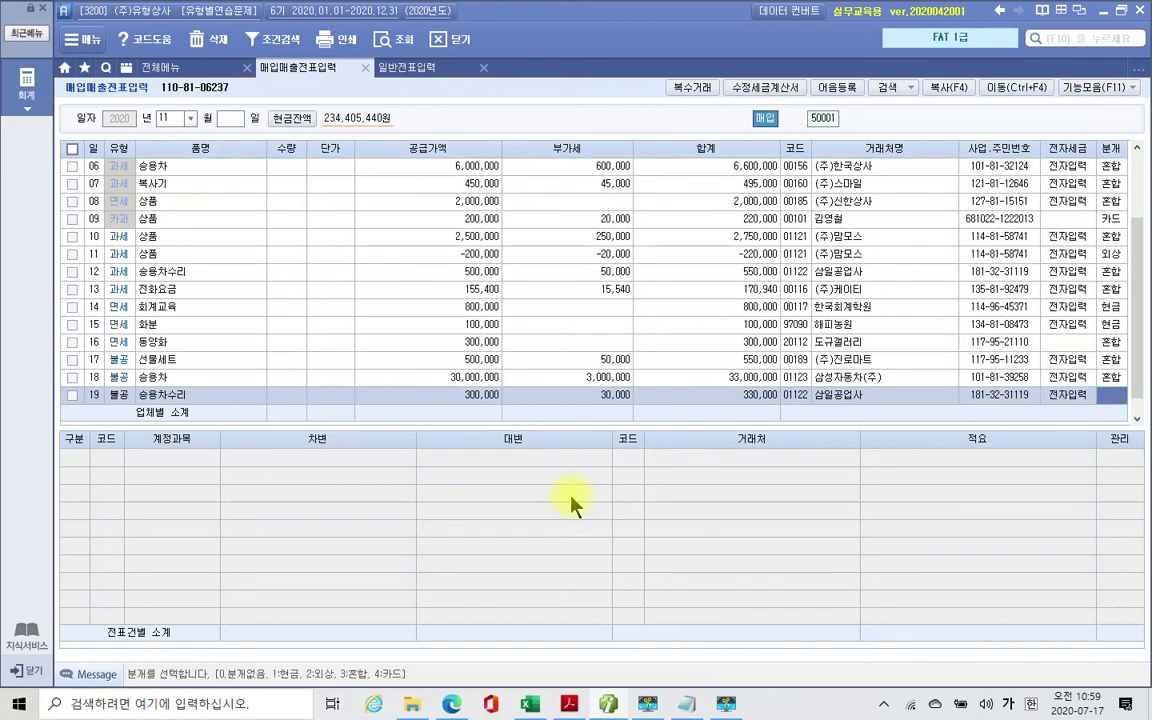
{"action": "type", "text": "3"}
{"action": "key", "text": "Return"}
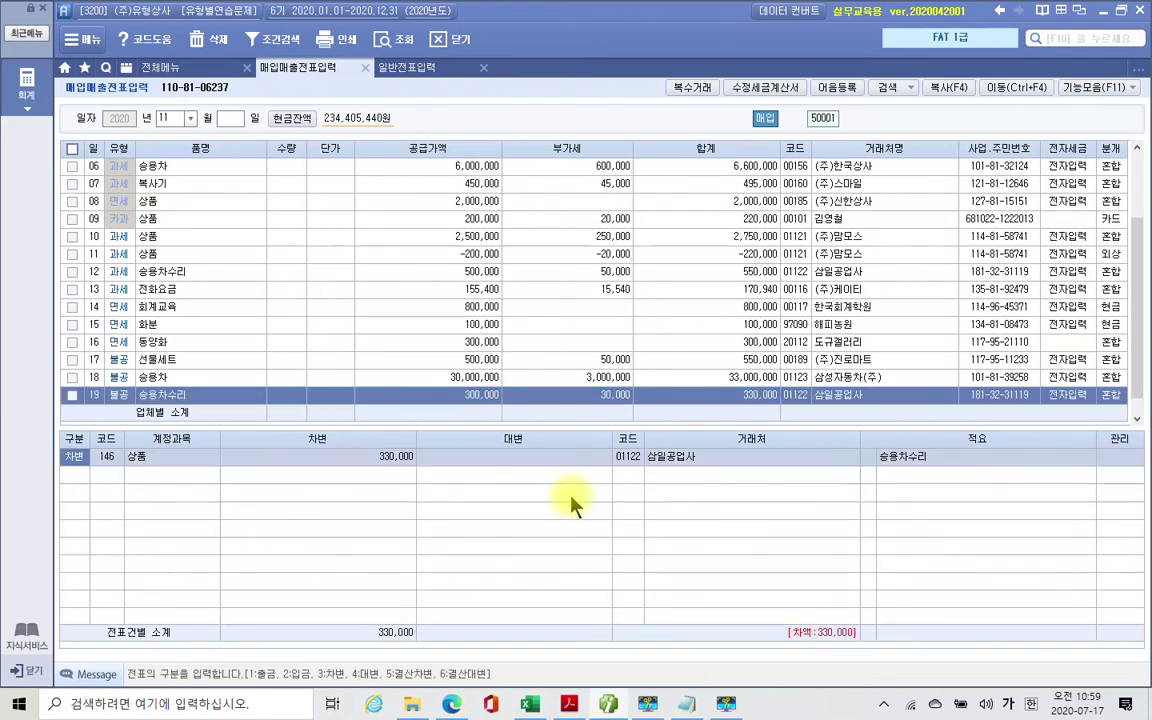
Step: Change the debit line's account to 822 차량유지비, keeping the amount of 330,000
{"action": "key", "text": "Return"}
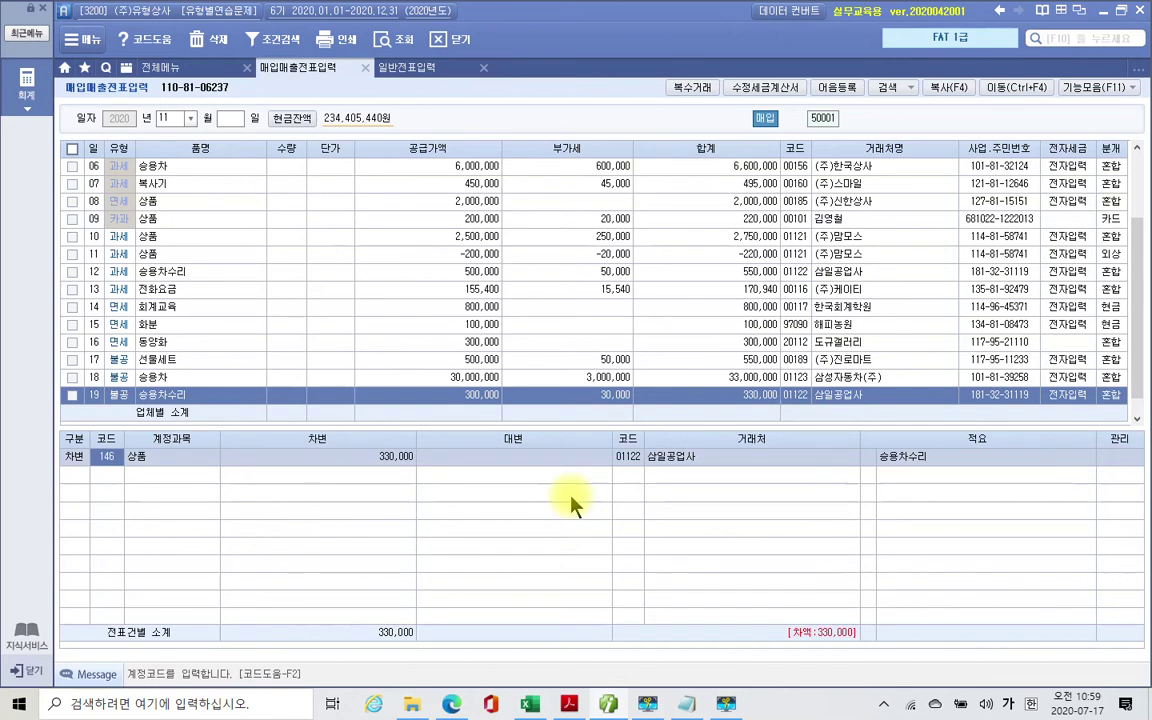
{"action": "type", "text": "차량"}
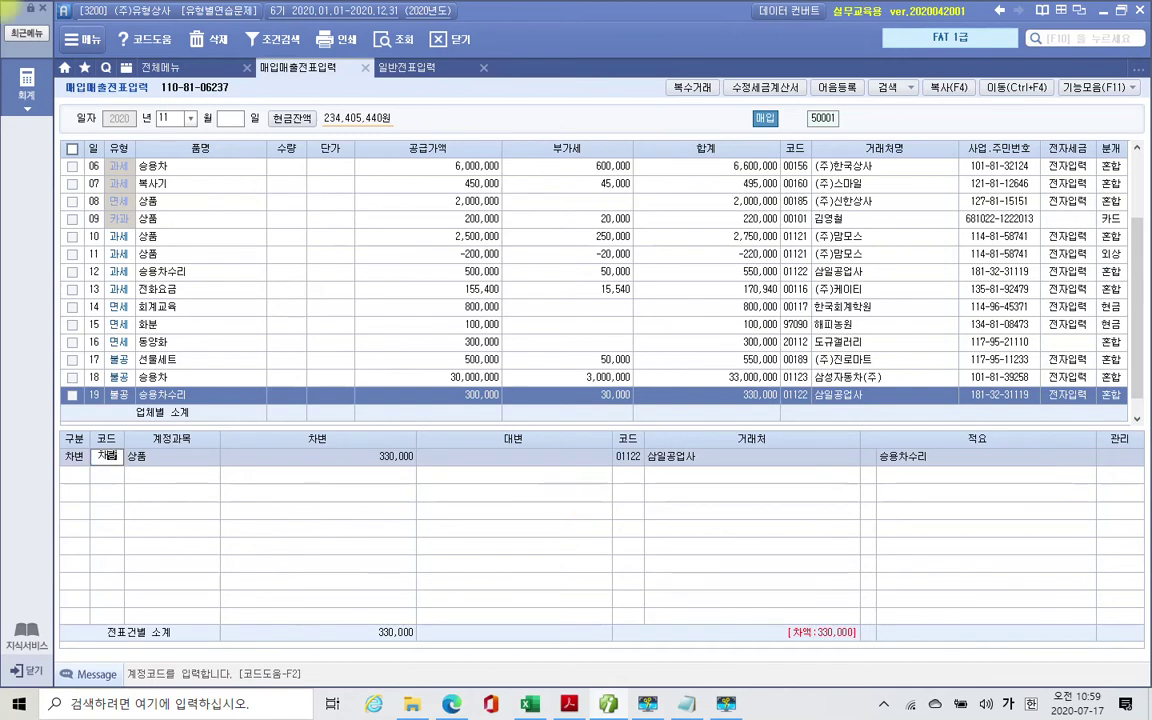
{"action": "key", "text": "Return"}
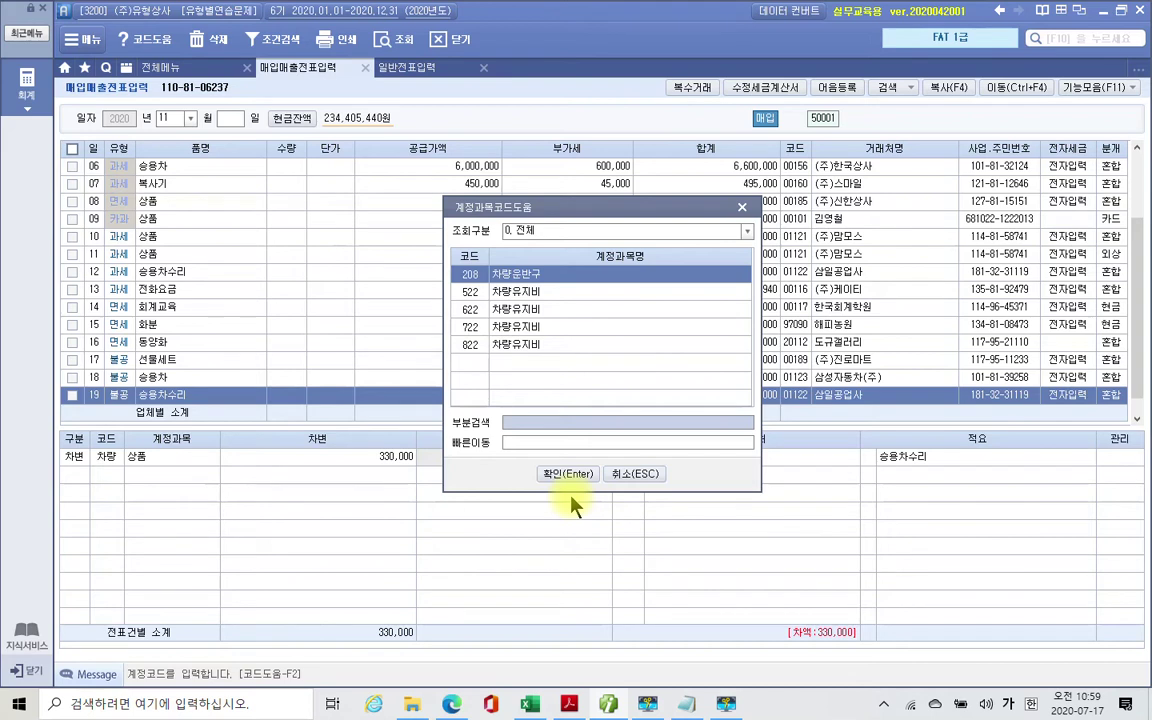
{"action": "key", "text": "Down"}
{"action": "key", "text": "Down"}
{"action": "key", "text": "Down"}
{"action": "key", "text": "Down"}
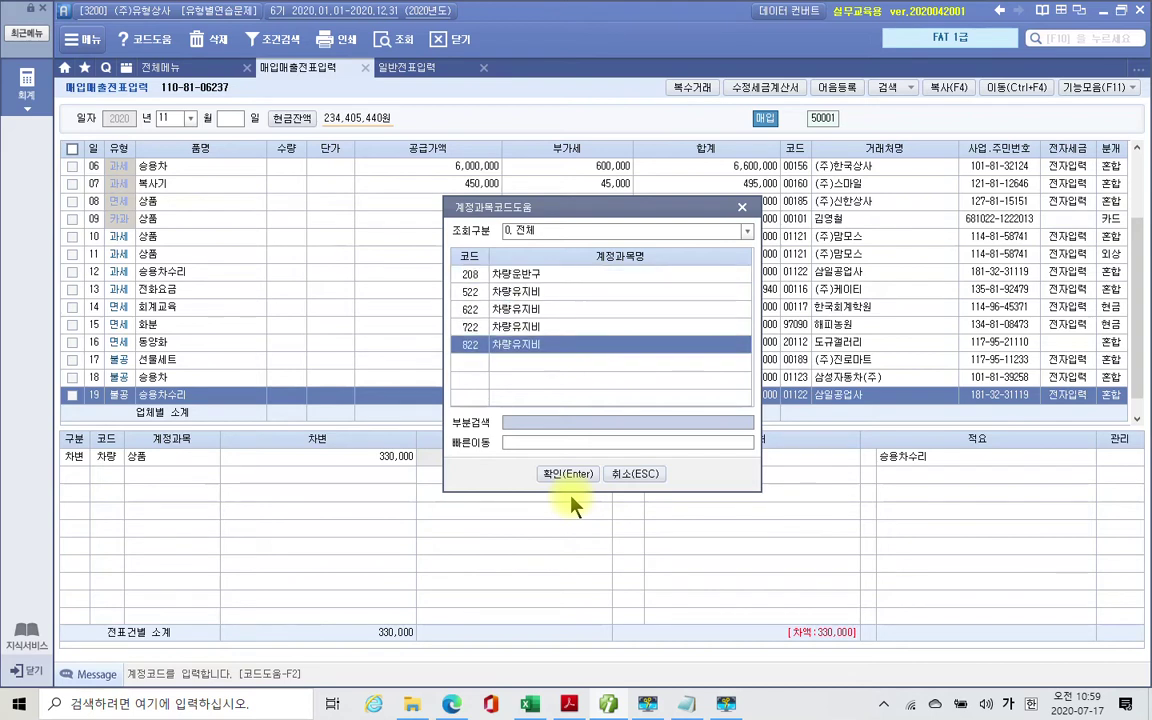
{"action": "key", "text": "Return"}
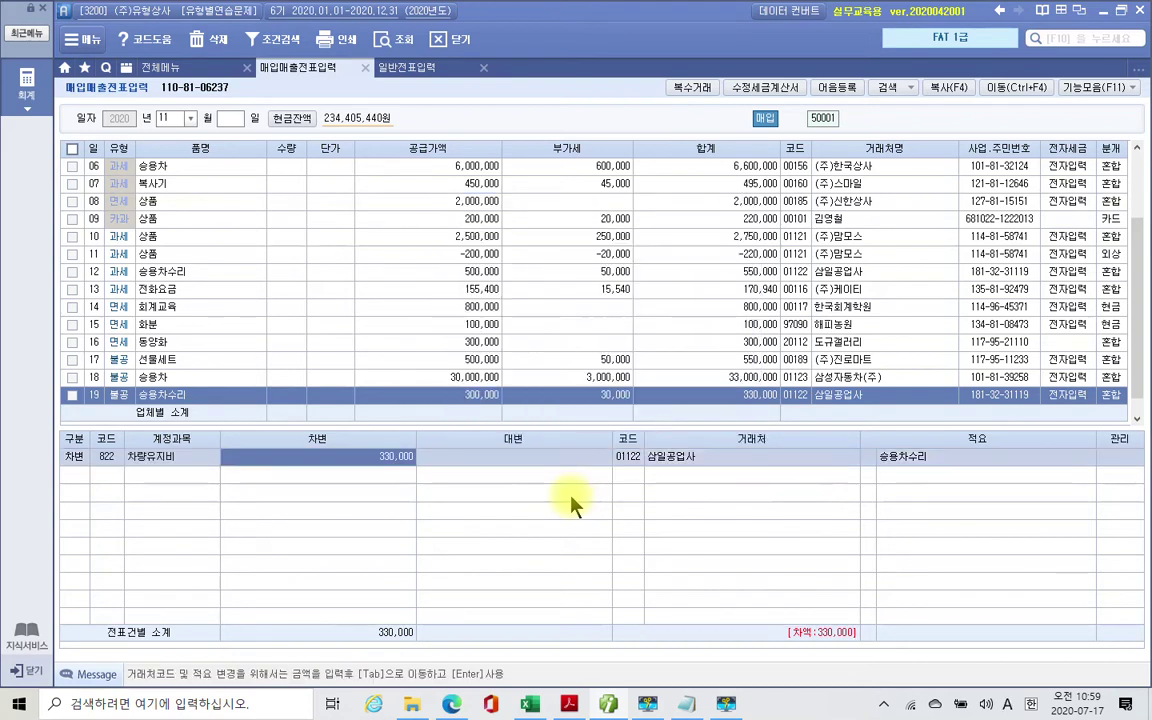
{"action": "key", "text": "Return"}
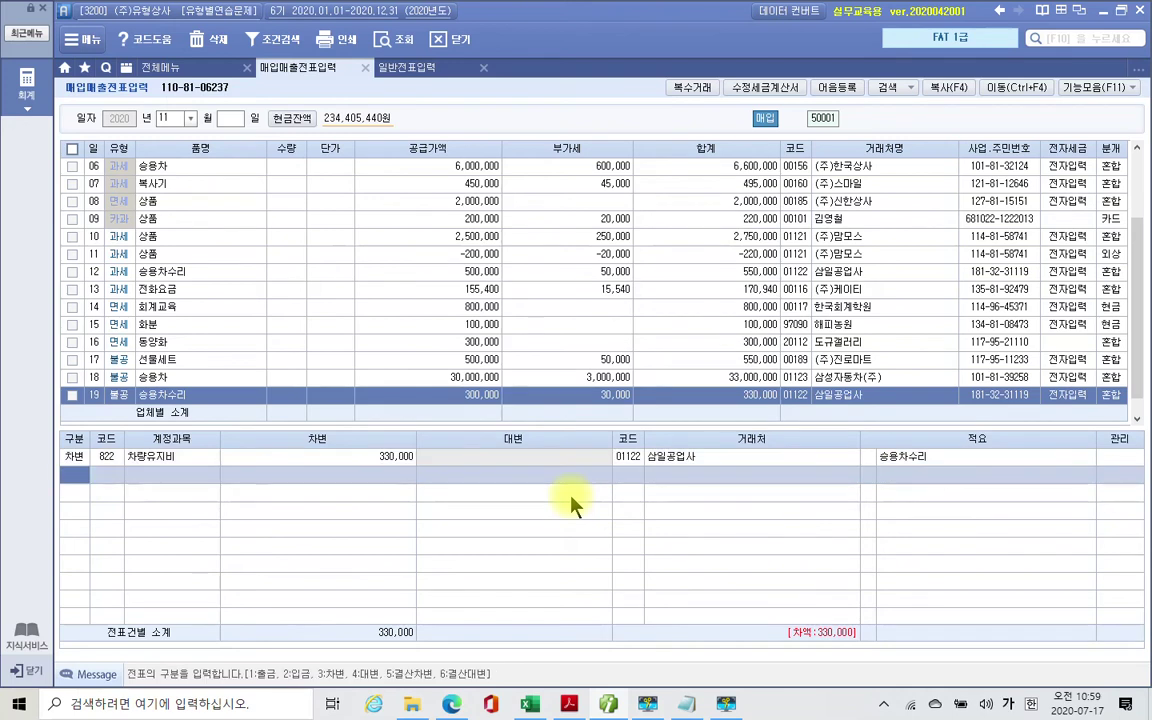
Step: Add a credit line for account 253 미지급금 with an amount of 330,000 and return to the November 19 row
{"action": "key", "text": "4"}
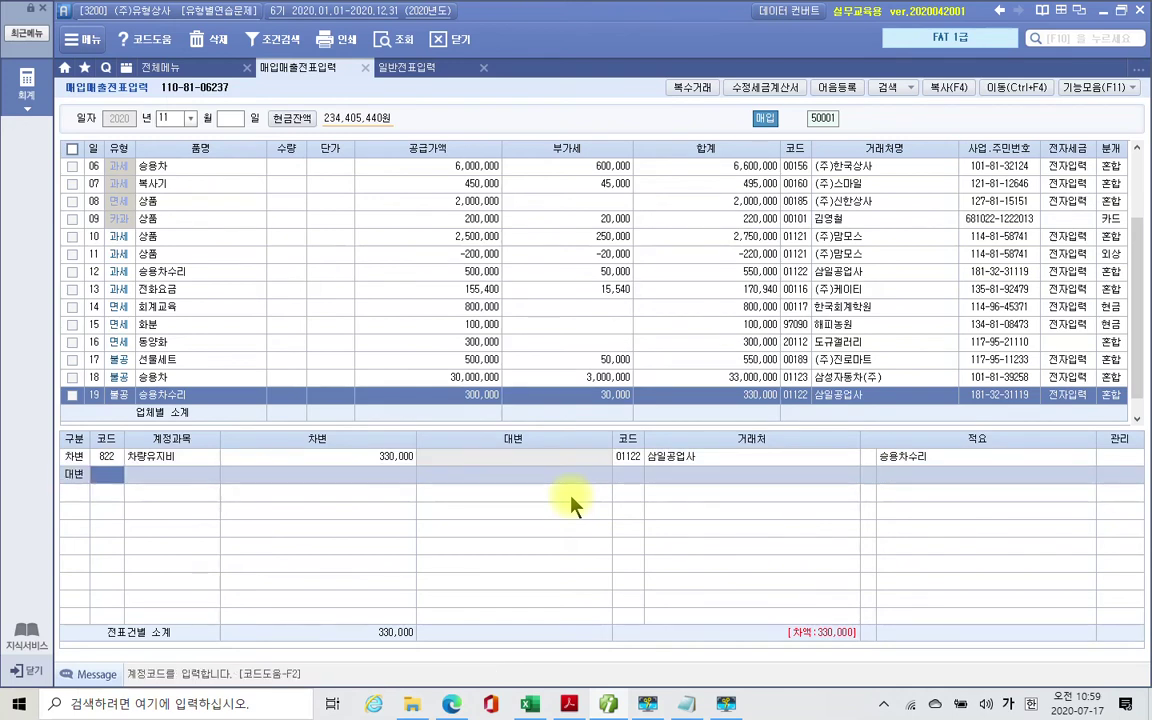
{"action": "type", "text": "253"}
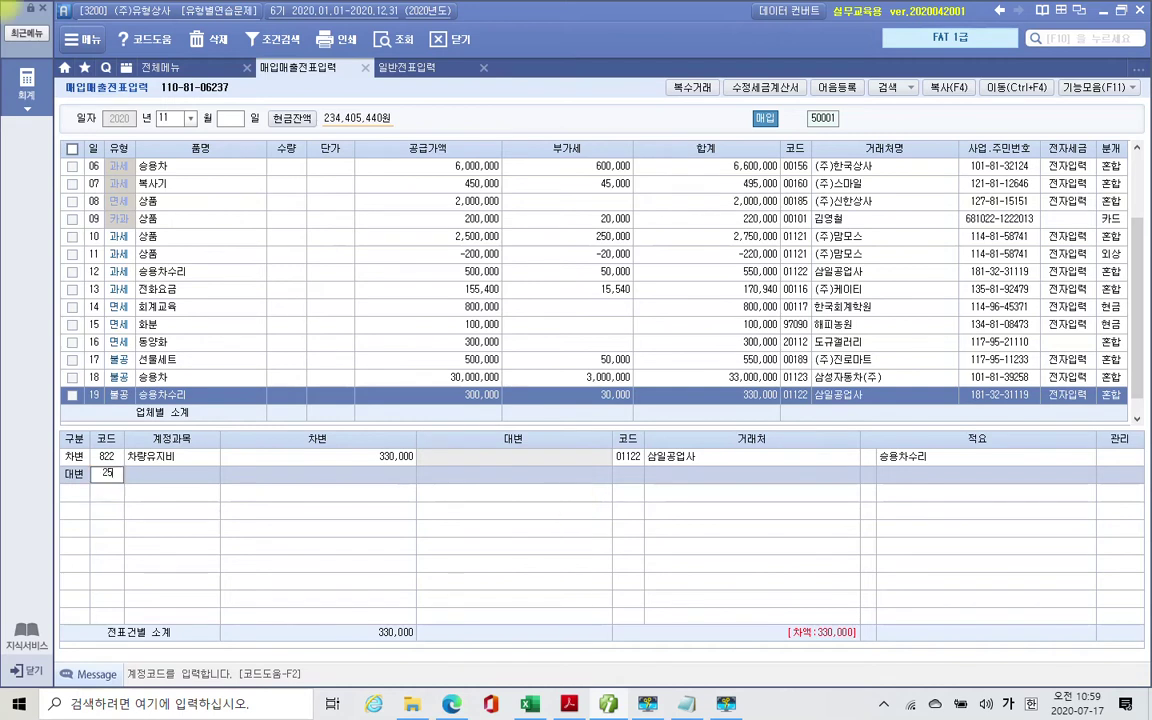
{"action": "key", "text": "Return"}
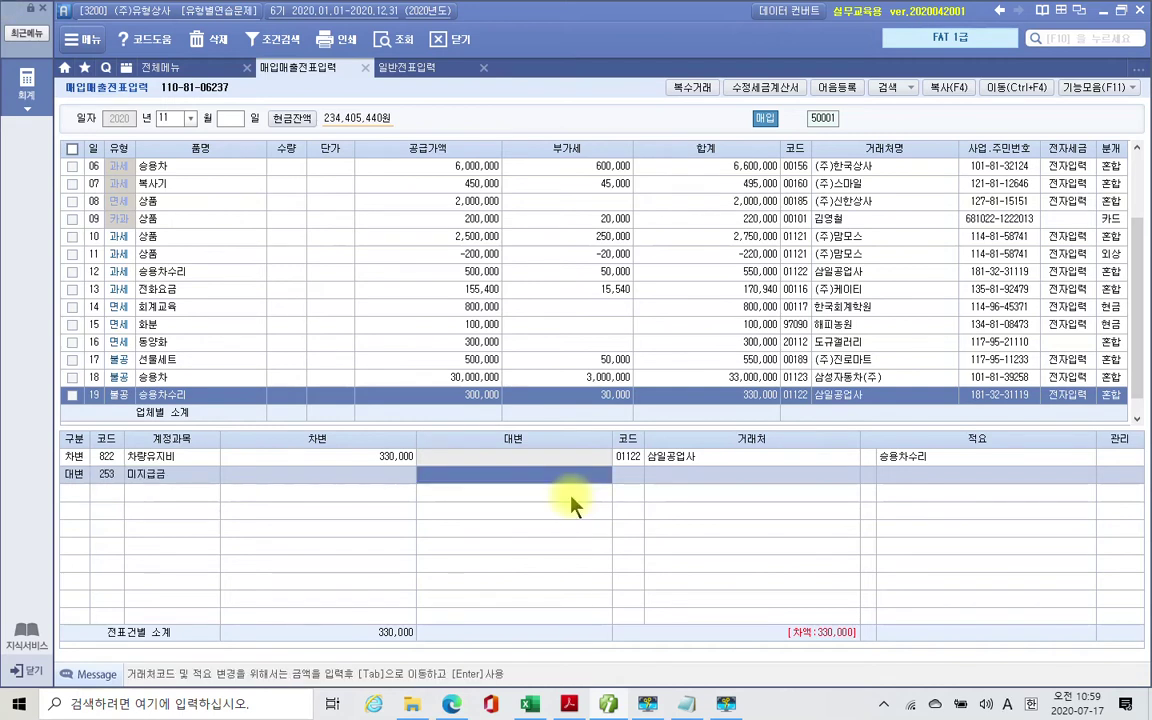
{"action": "type", "text": "330,000"}
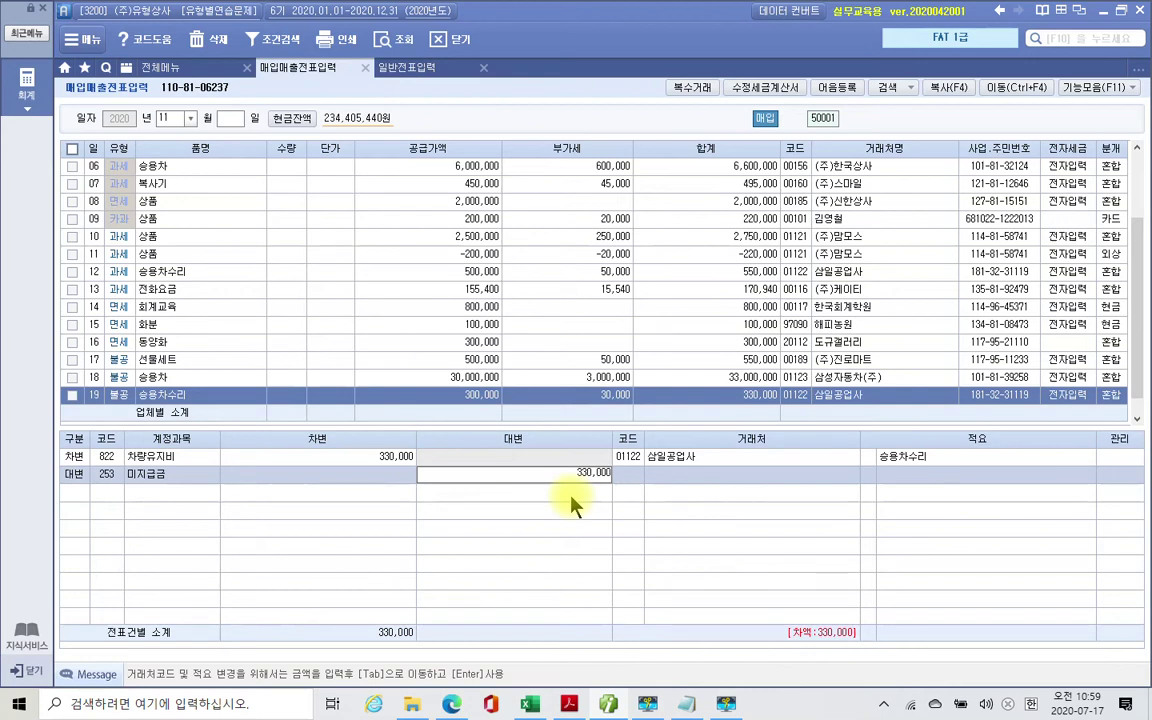
{"action": "key", "text": "Return"}
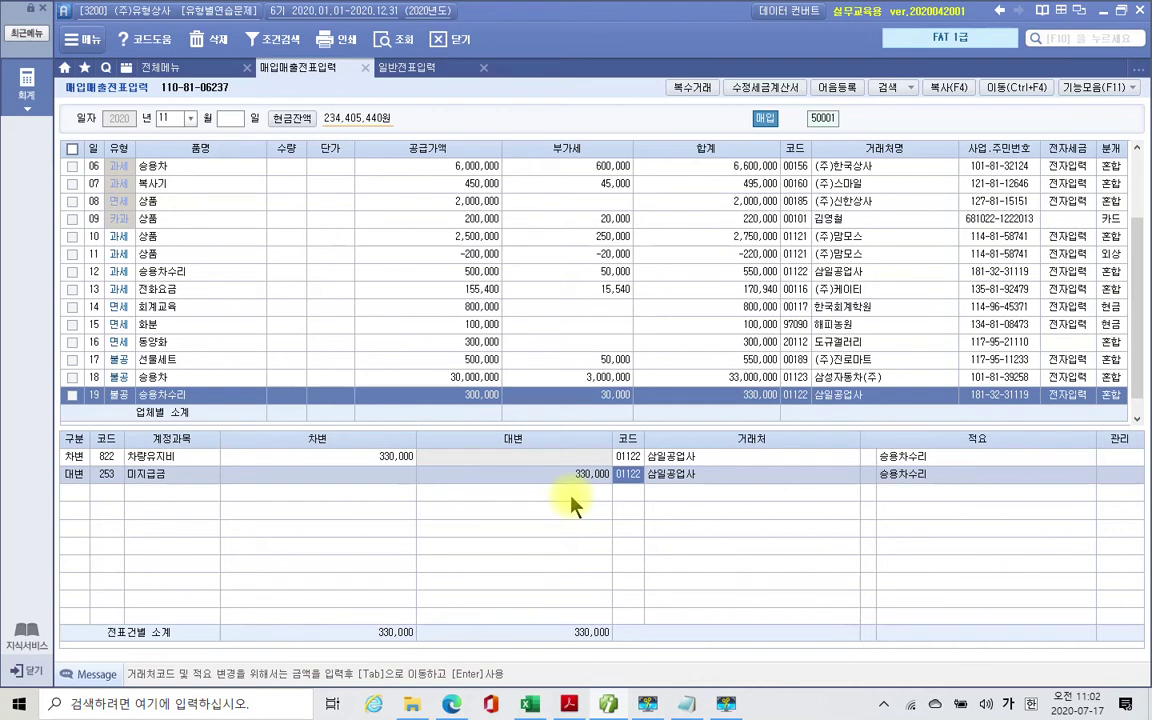
{"action": "left_click", "coordinate": [121, 396]}
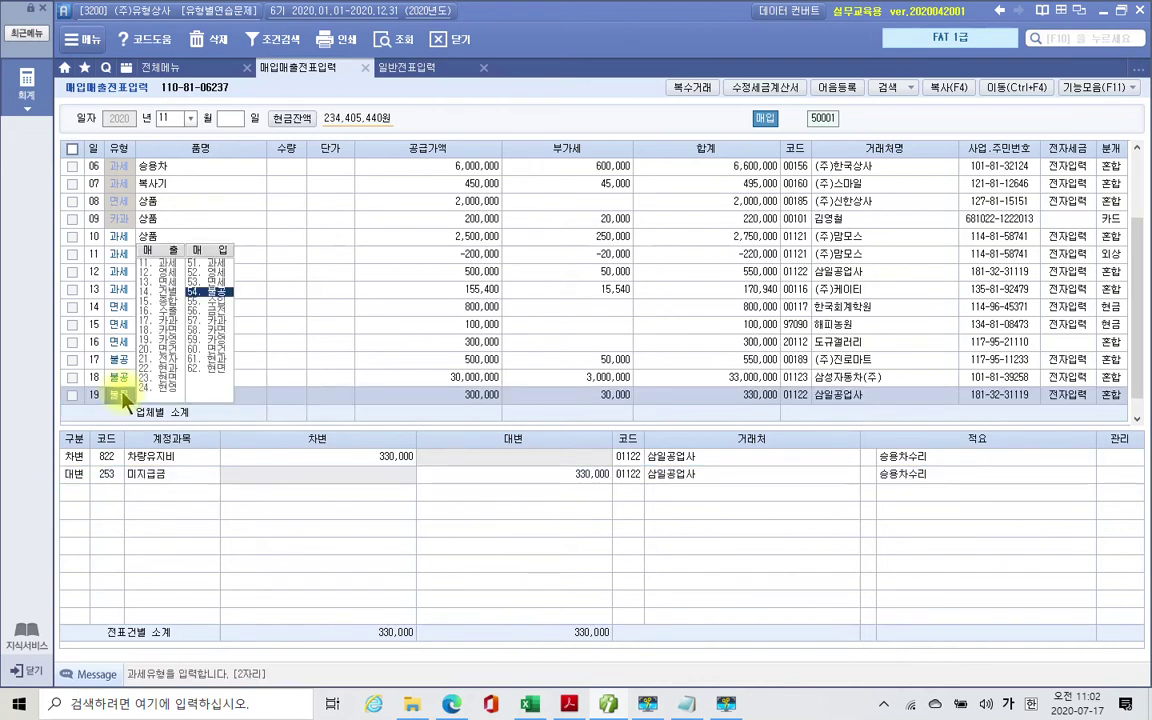
{"action": "left_click", "coordinate": [101, 395]}
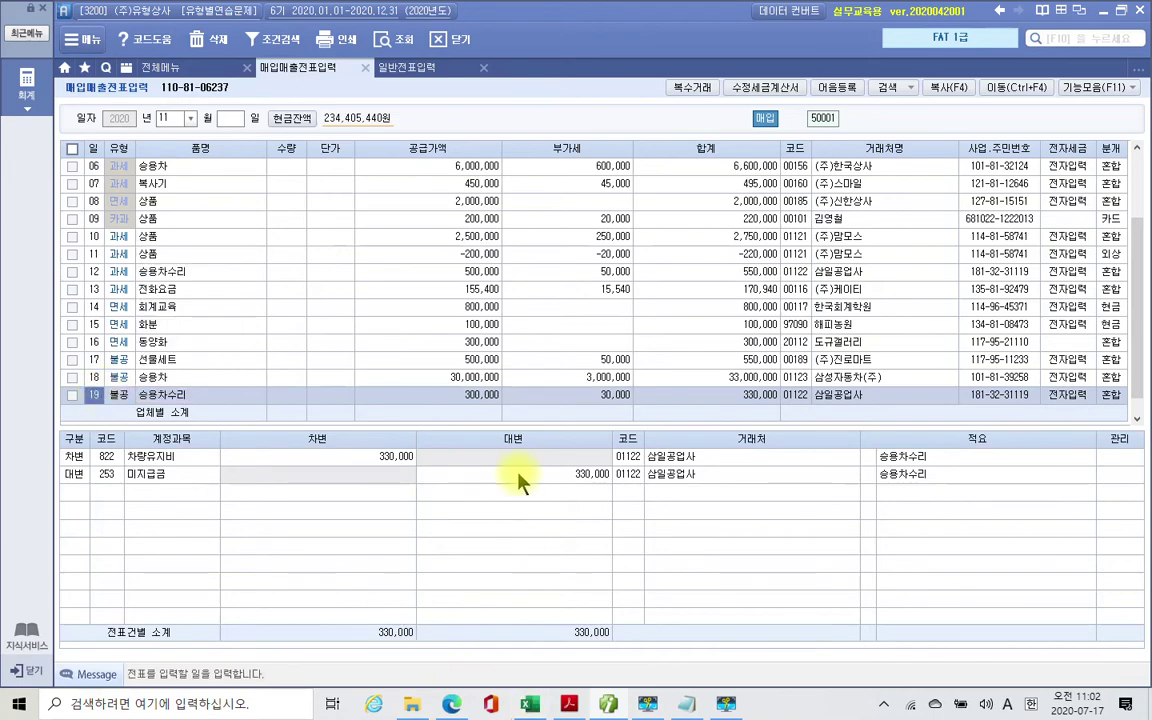
Step: Switch to the Acrobat exercise PDF and highlight 종이세금계산서 and 가지급금 in the November 20 transaction
{"action": "left_click", "coordinate": [569, 704]}
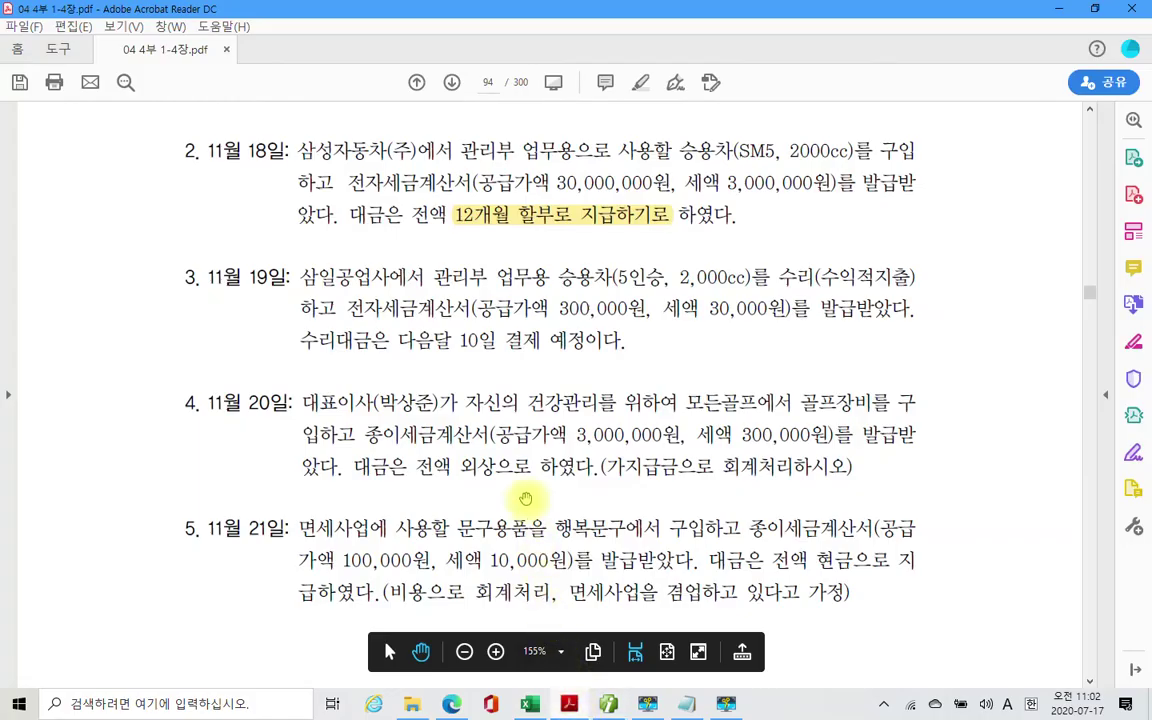
{"action": "scroll", "coordinate": [447, 468], "scroll_direction": "down", "scroll_amount": 2}
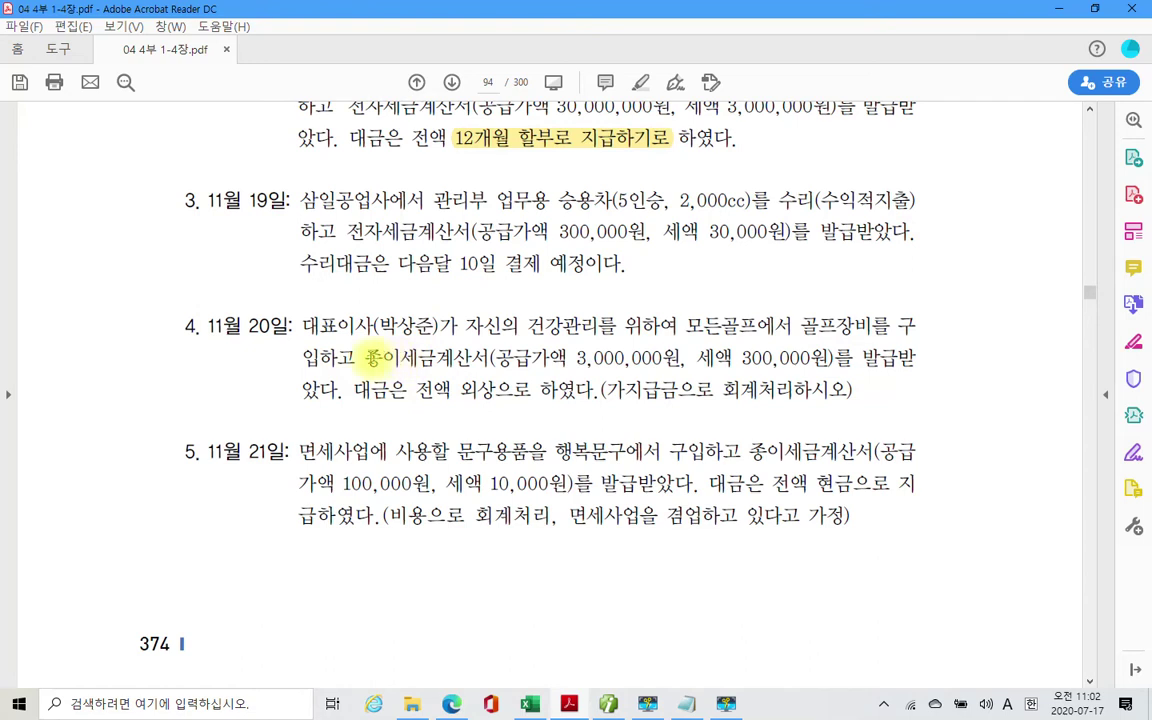
{"action": "left_click_drag", "start_coordinate": [366, 357], "coordinate": [489, 358]}
{"action": "right_click", "coordinate": [492, 364]}
{"action": "left_click", "coordinate": [508, 399]}
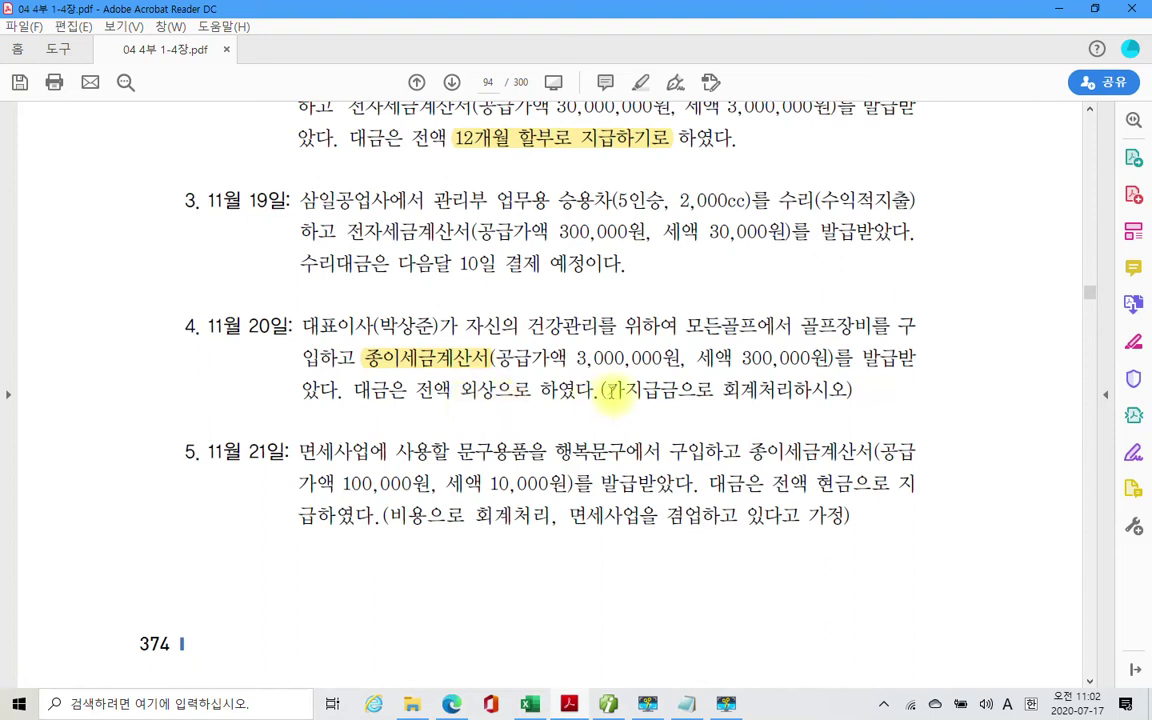
{"action": "left_click_drag", "start_coordinate": [607, 391], "coordinate": [690, 392]}
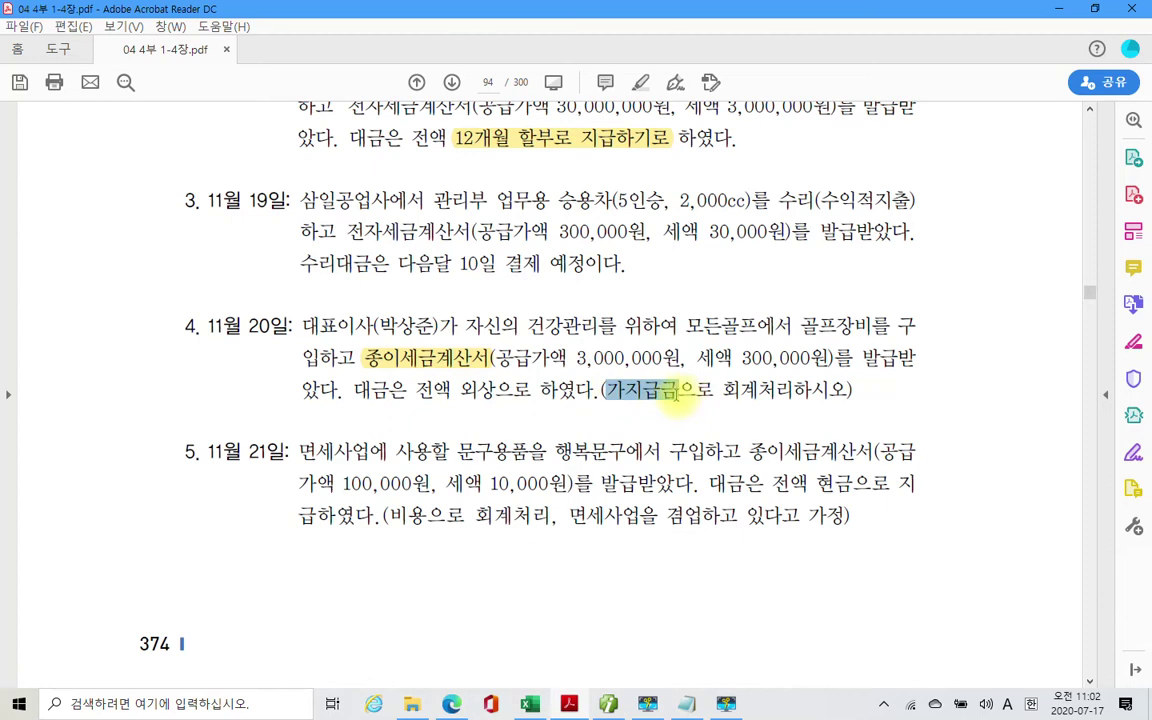
{"action": "right_click", "coordinate": [660, 398]}
{"action": "left_click", "coordinate": [697, 445]}
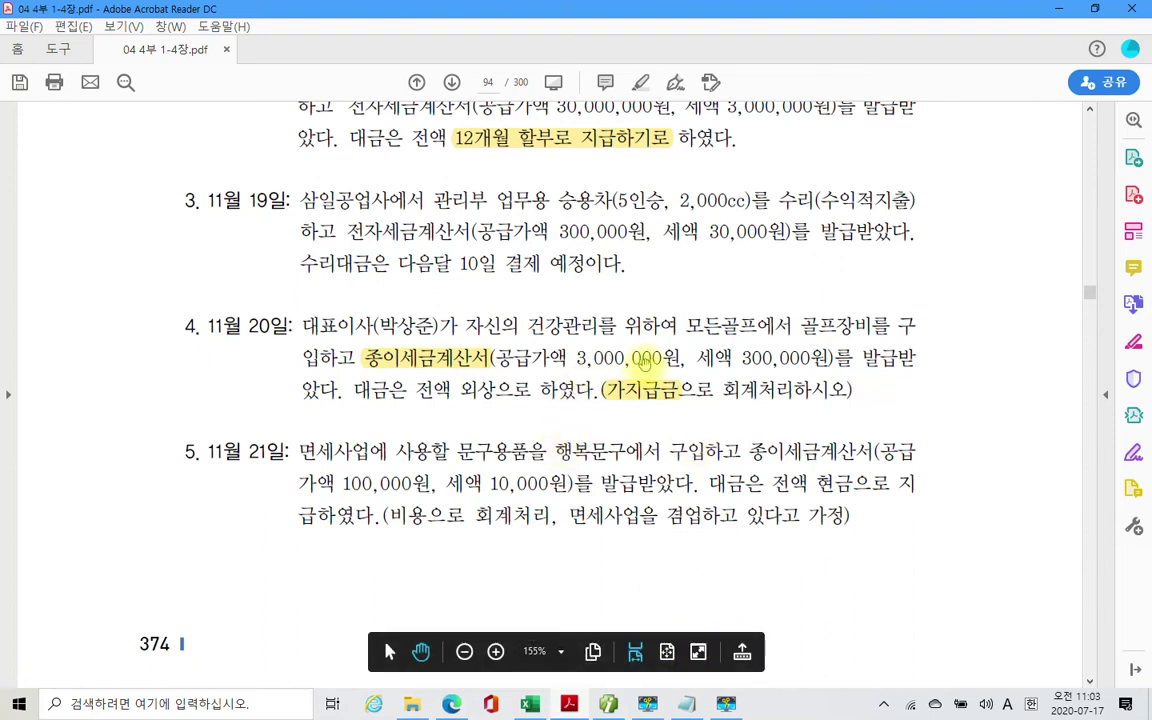
Step: Return to the voucher entry screen and start a November 20 entry of type 54 불공 with reason 2, 사업과 관련 없는 지출
{"action": "left_click", "coordinate": [608, 704]}
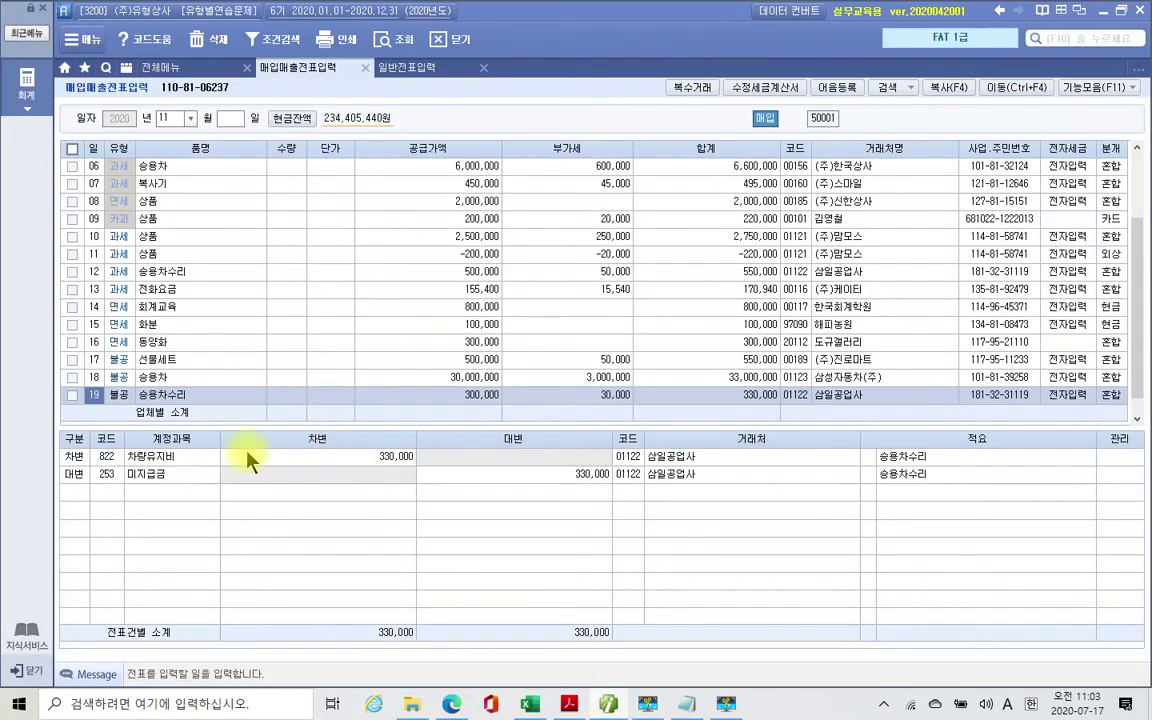
{"action": "key", "text": "Down"}
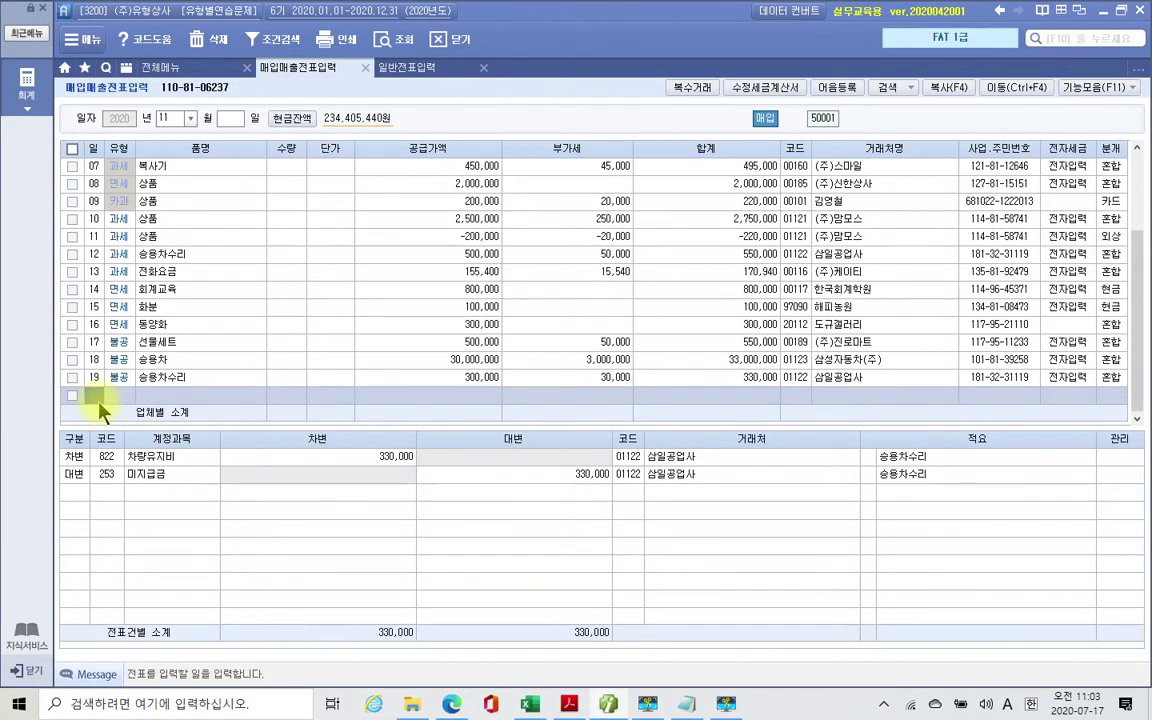
{"action": "type", "text": "20"}
{"action": "key", "text": "Return"}
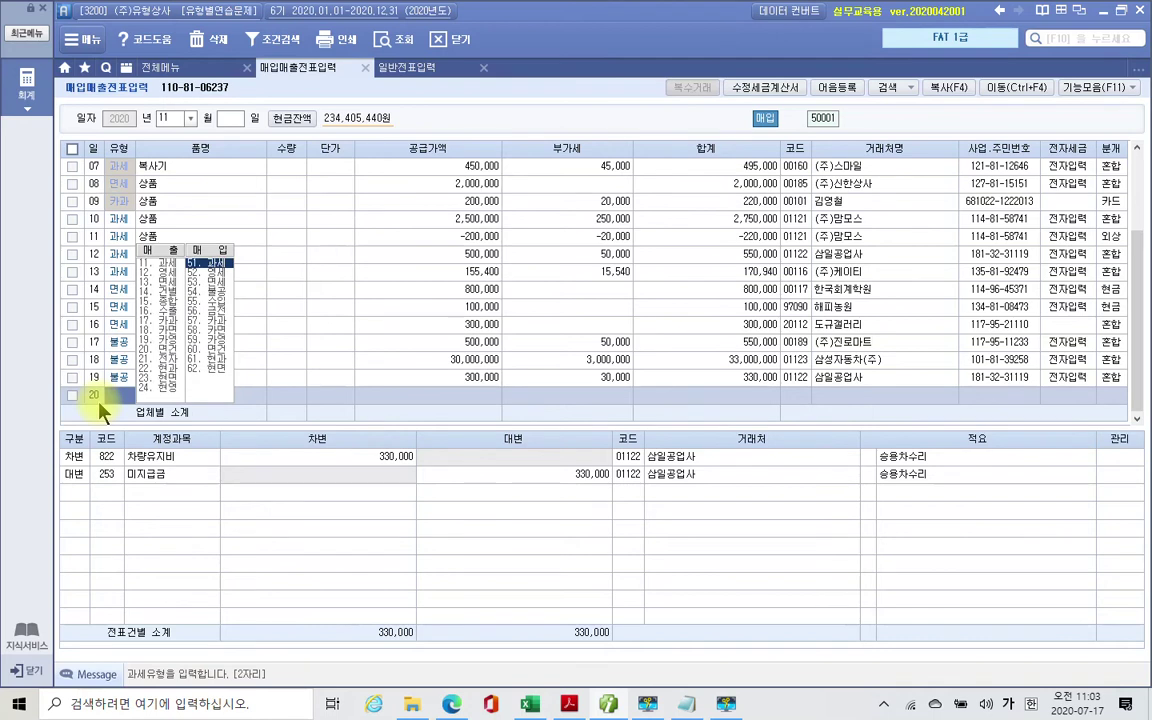
{"action": "type", "text": "54"}
{"action": "key", "text": "Return"}
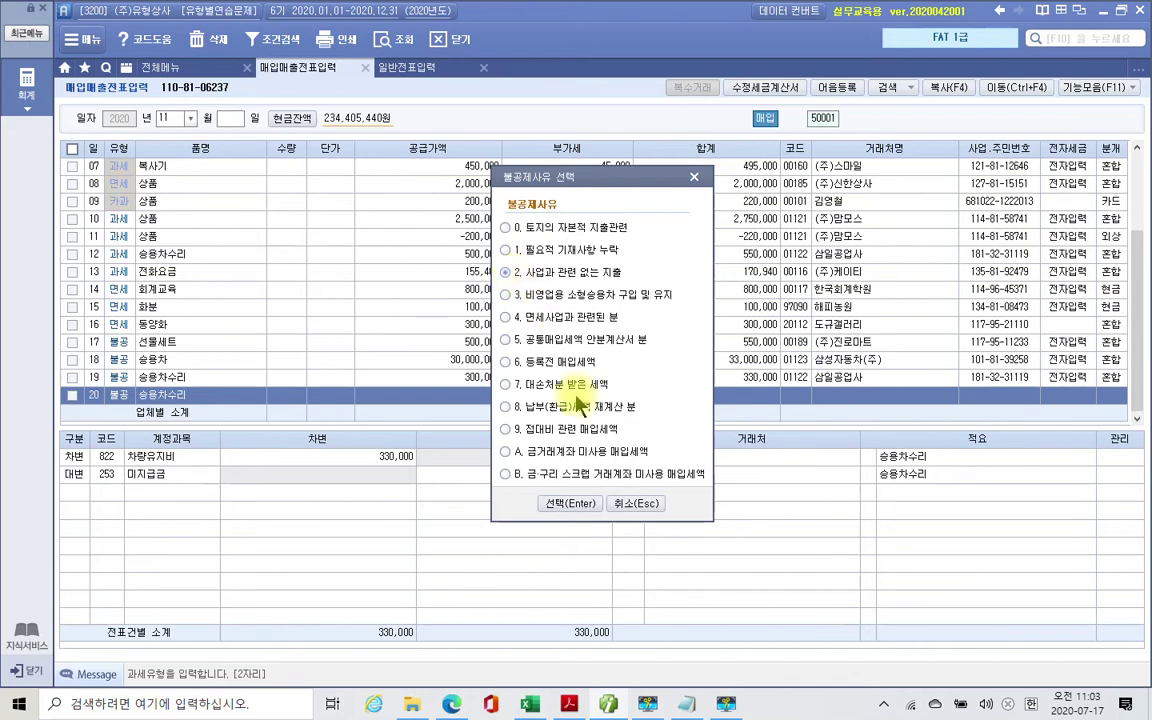
{"action": "left_click", "coordinate": [584, 505]}
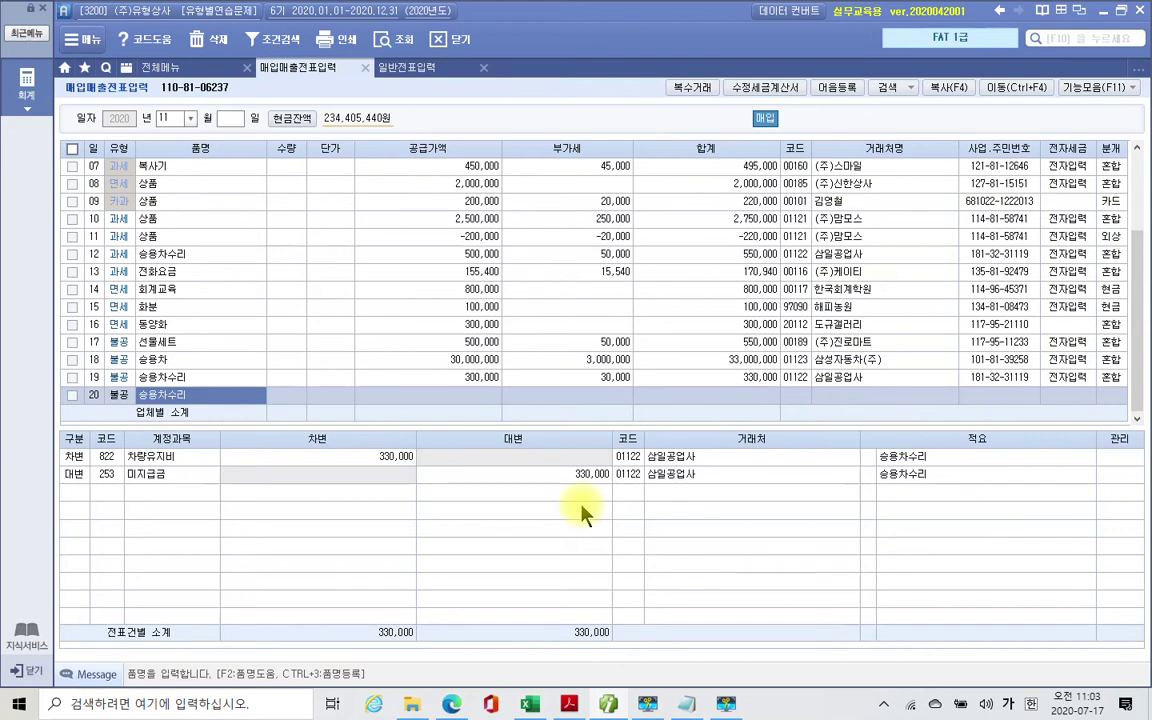
Step: Name the November 20 item 골프용품 and enter a supply amount of 3,000,000
{"action": "type", "text": "골프용품"}
{"action": "key", "text": "Return"}
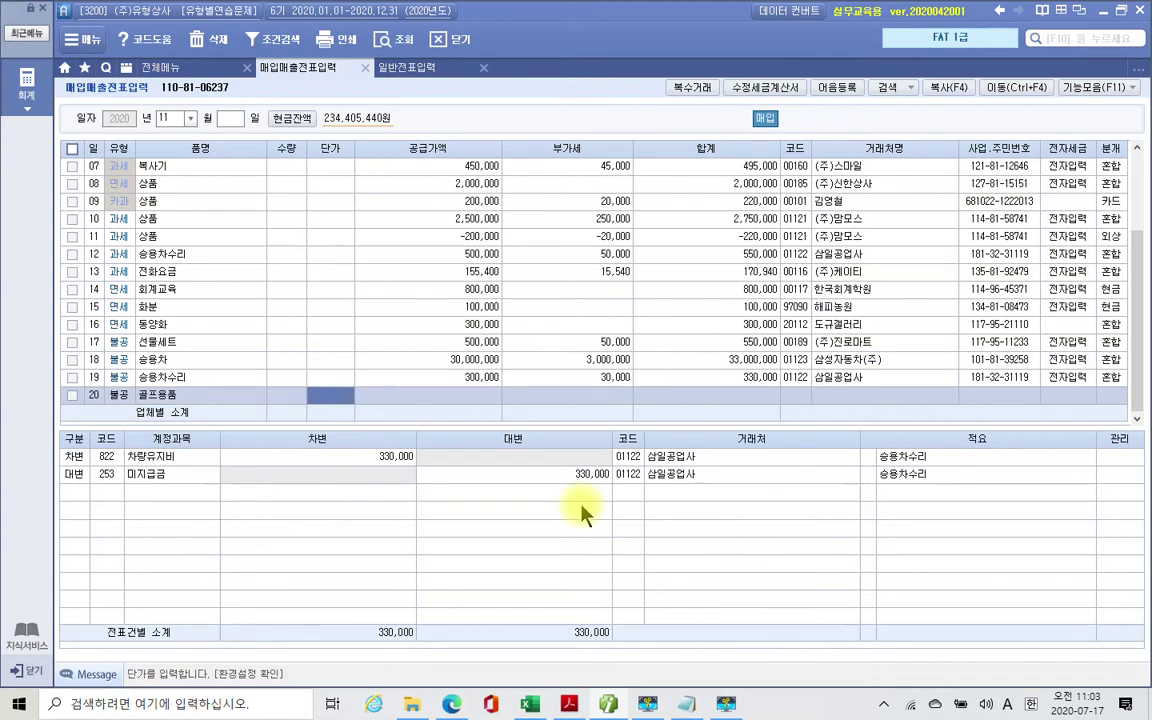
{"action": "key", "text": "Return"}
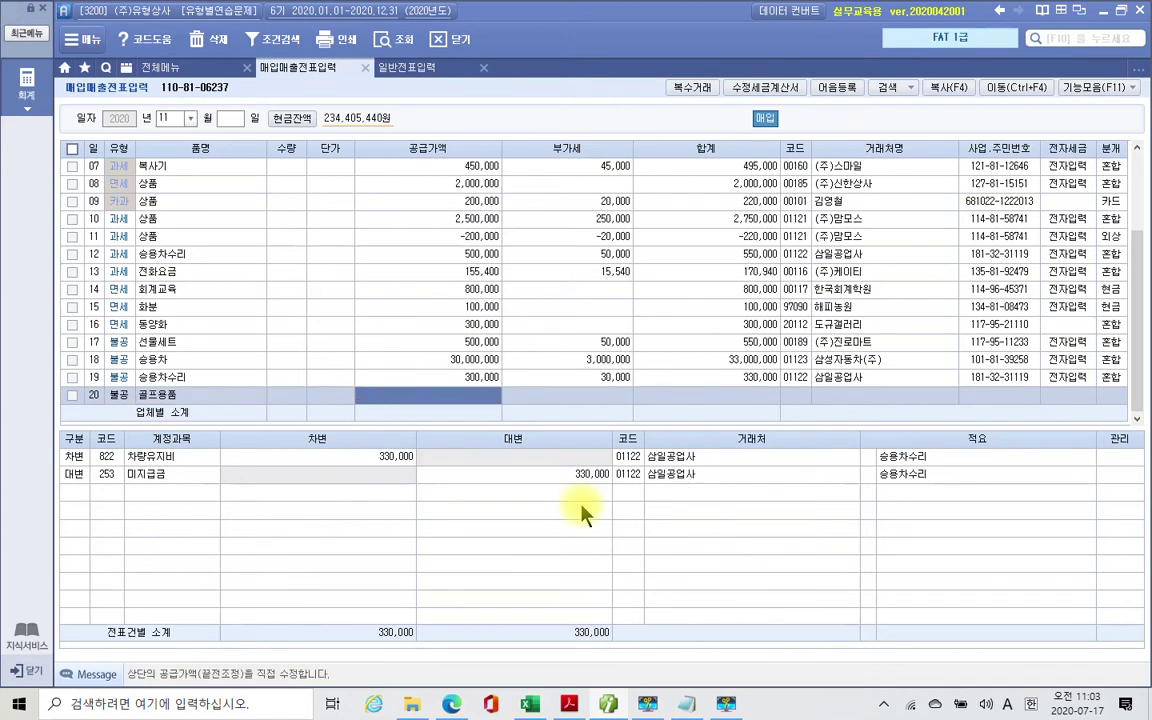
{"action": "type", "text": "3000000"}
{"action": "key", "text": "Return"}
{"action": "key", "text": "Return"}
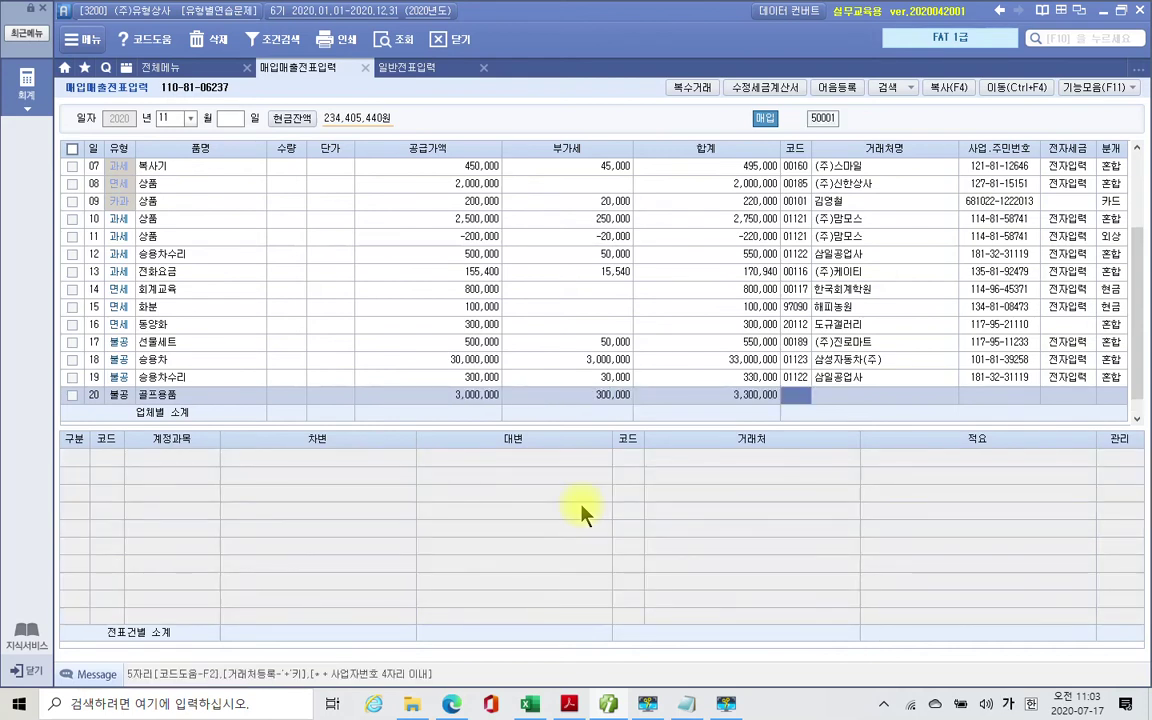
Step: Set 모든골프 as the trading partner of the November 20 entry
{"action": "type", "text": "모든"}
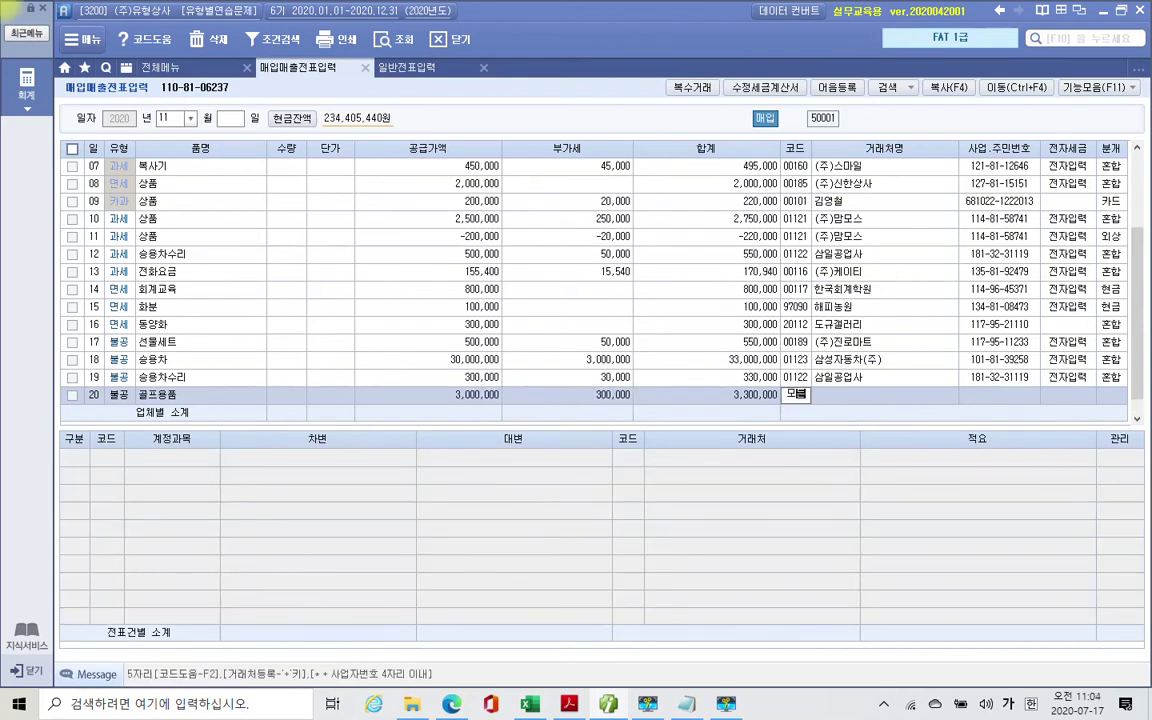
{"action": "key", "text": "Return"}
{"action": "key", "text": "Return"}
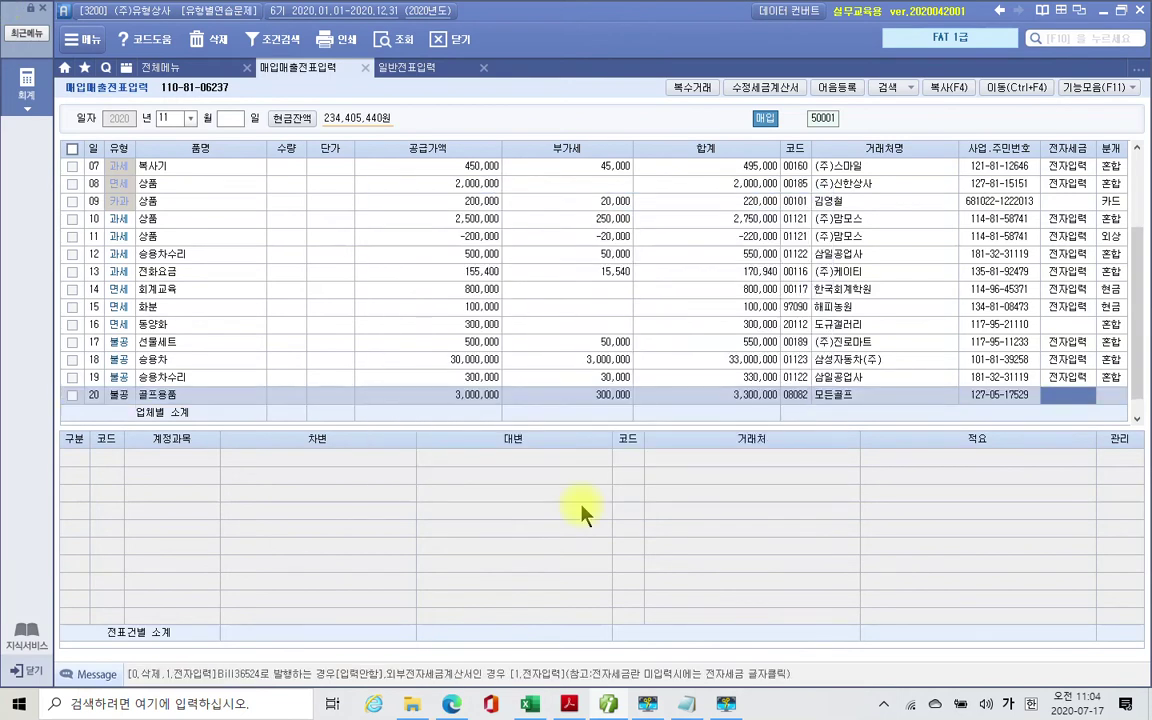
Step: Leave the electronic tax invoice field of the November 20 entry blank and set its journal type to 3 혼합
{"action": "type", "text": "1"}
{"action": "key", "text": "Return"}
{"action": "key", "text": "Left"}
{"action": "type", "text": "0"}
{"action": "key", "text": "Return"}
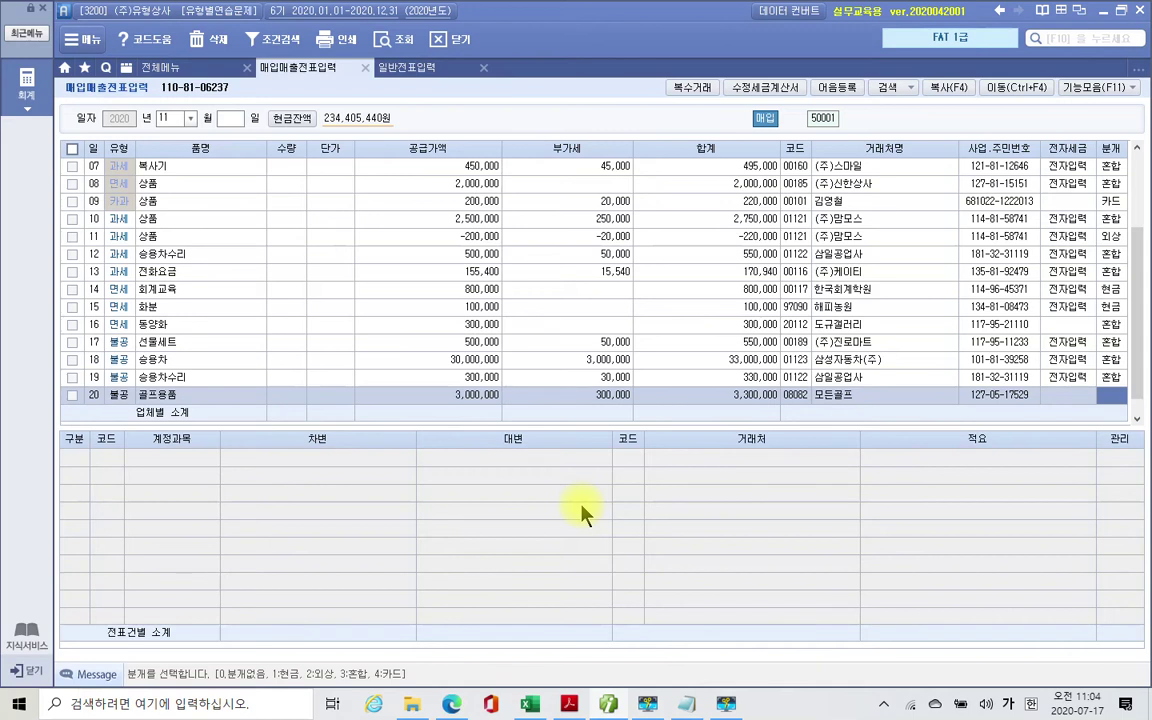
{"action": "type", "text": "3"}
{"action": "key", "text": "Return"}
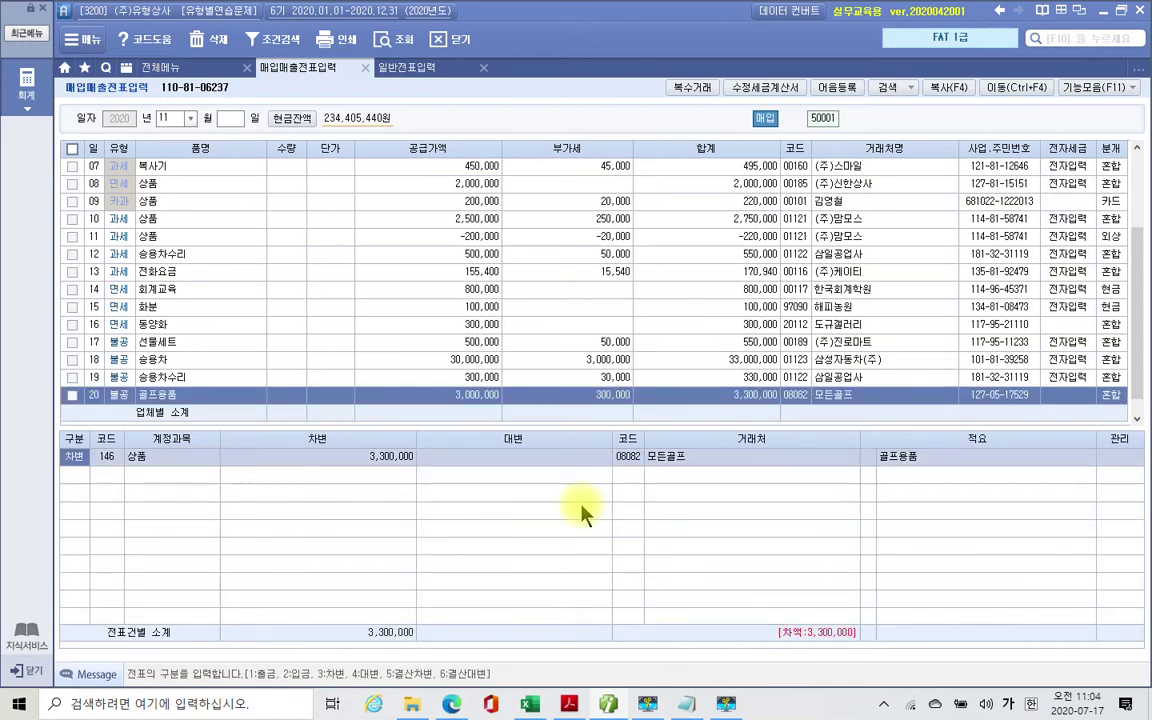
Step: Set the November 20 debit line to account 134 가지급금 with the representative director as its trading partner
{"action": "key", "text": "Return"}
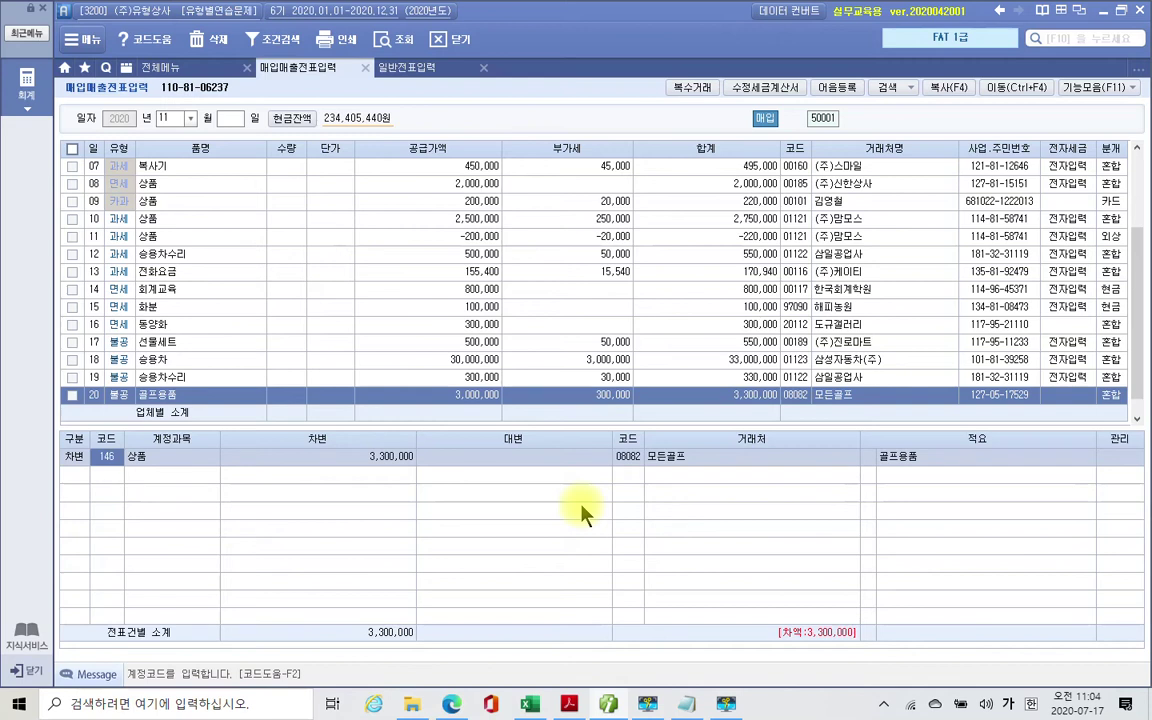
{"action": "type", "text": "134"}
{"action": "key", "text": "Return"}
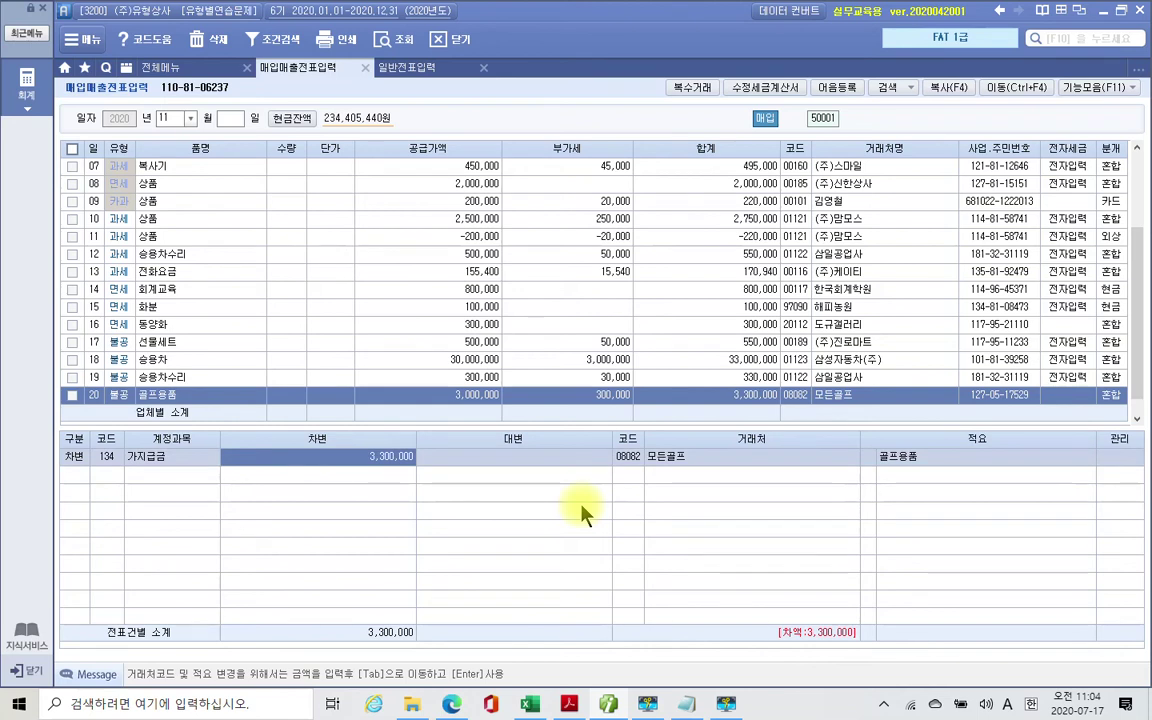
{"action": "key", "text": "Tab"}
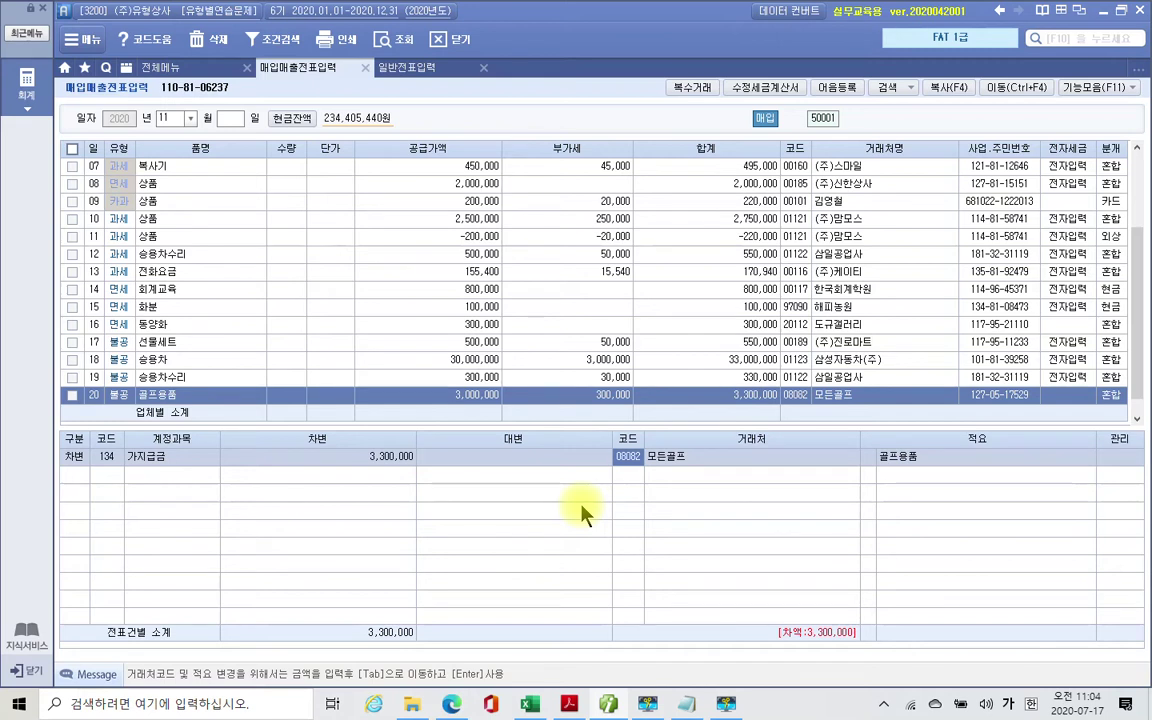
{"action": "type", "text": "박"}
{"action": "key", "text": "Return"}
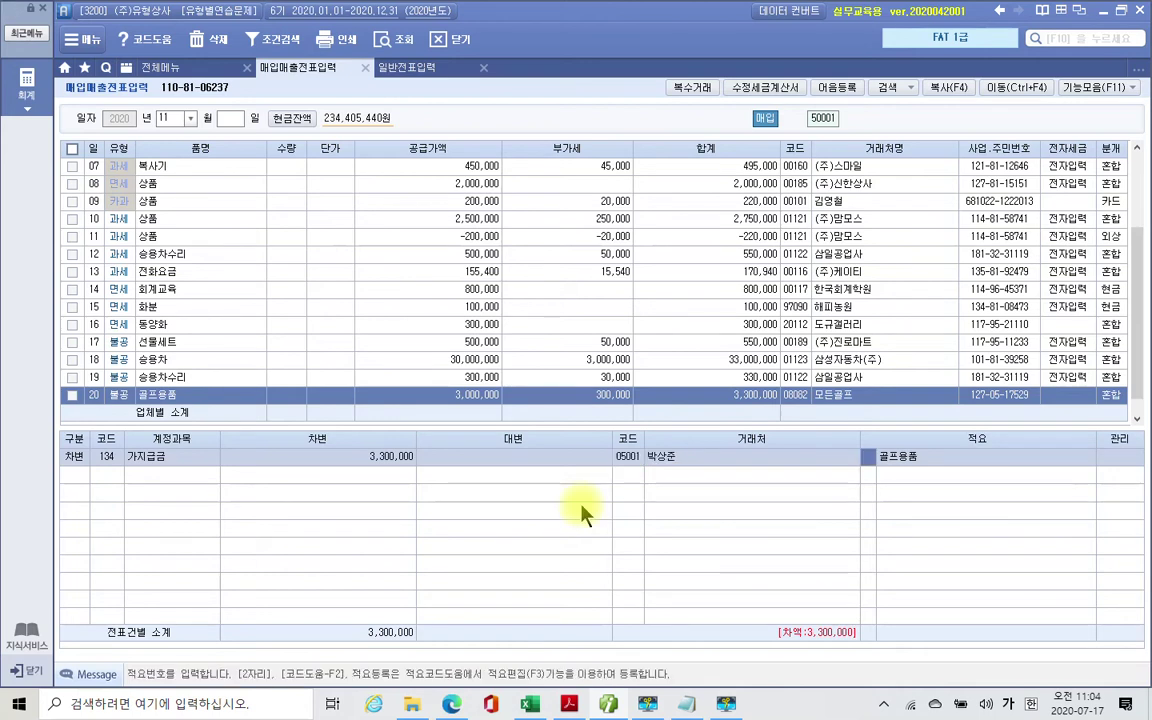
{"action": "key", "text": "Return"}
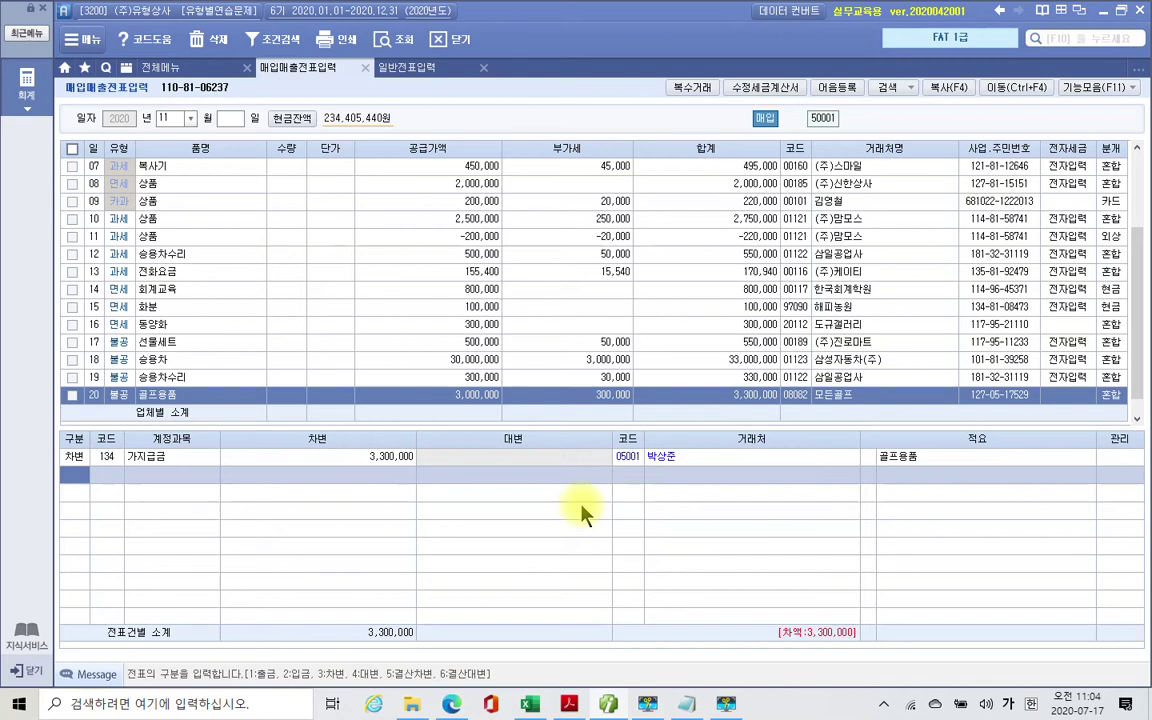
Step: Add a 3,300,000 credit line for account 253 미지급금 and finish the November 20 voucher
{"action": "type", "text": "4"}
{"action": "key", "text": "Return"}
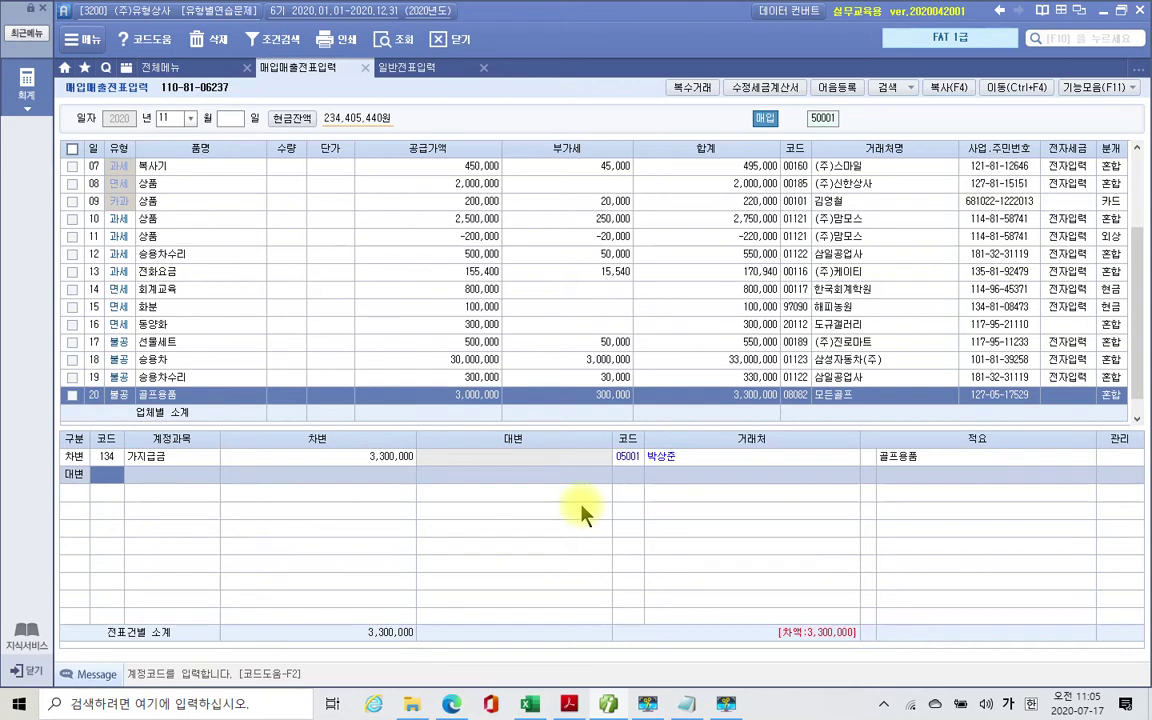
{"action": "type", "text": "253"}
{"action": "key", "text": "Return"}
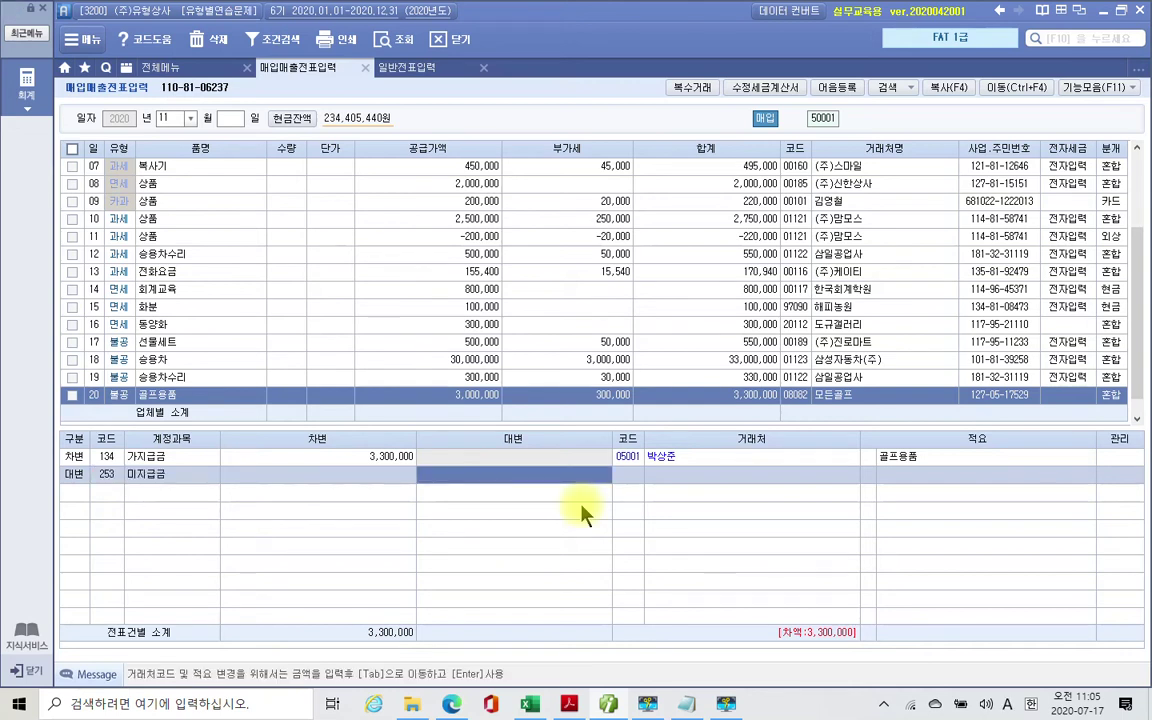
{"action": "type", "text": "3,300,000"}
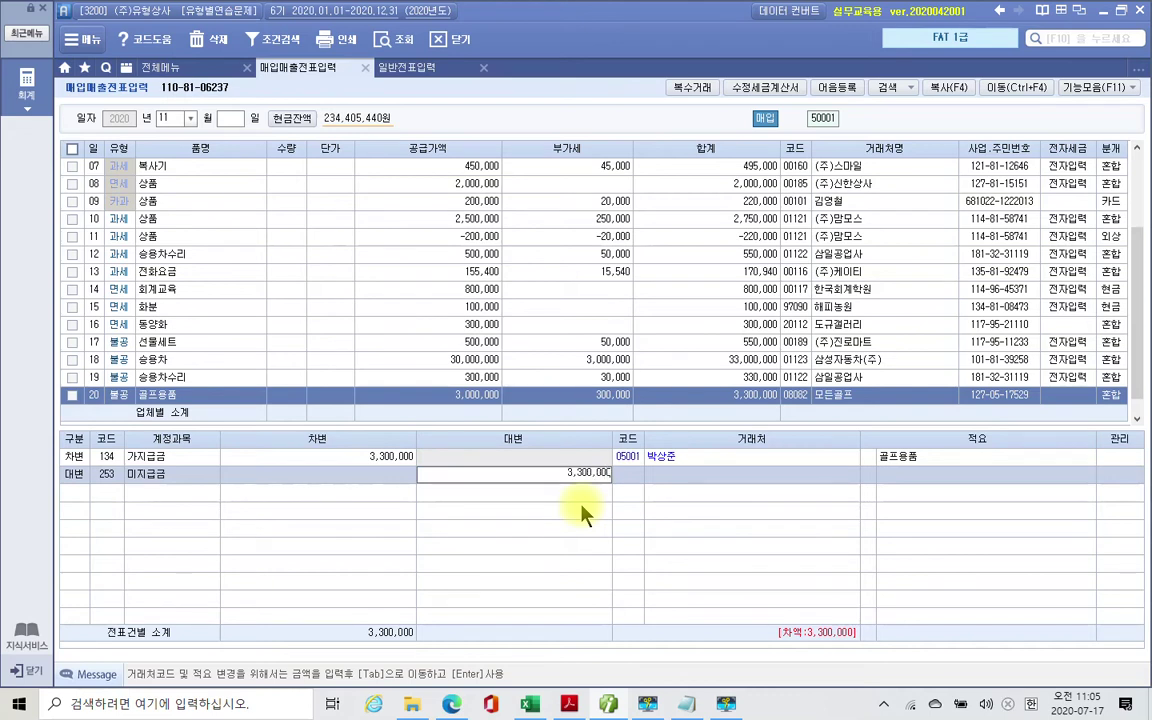
{"action": "key", "text": "Return"}
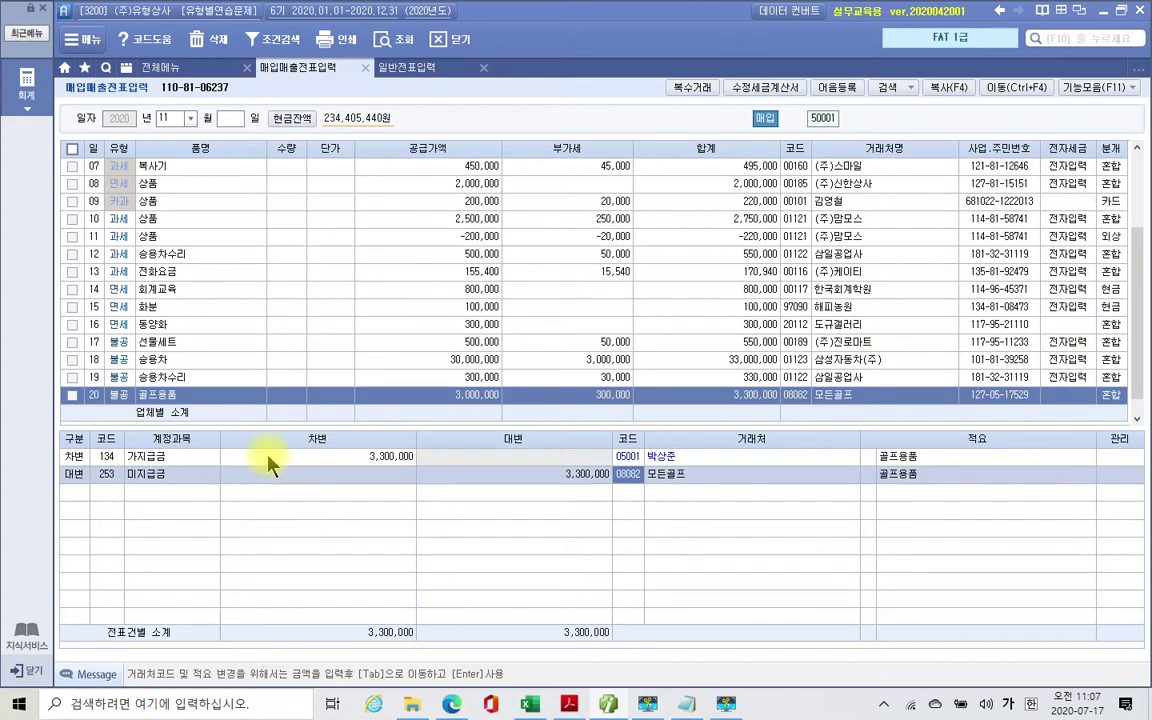
{"action": "left_click", "coordinate": [103, 395]}
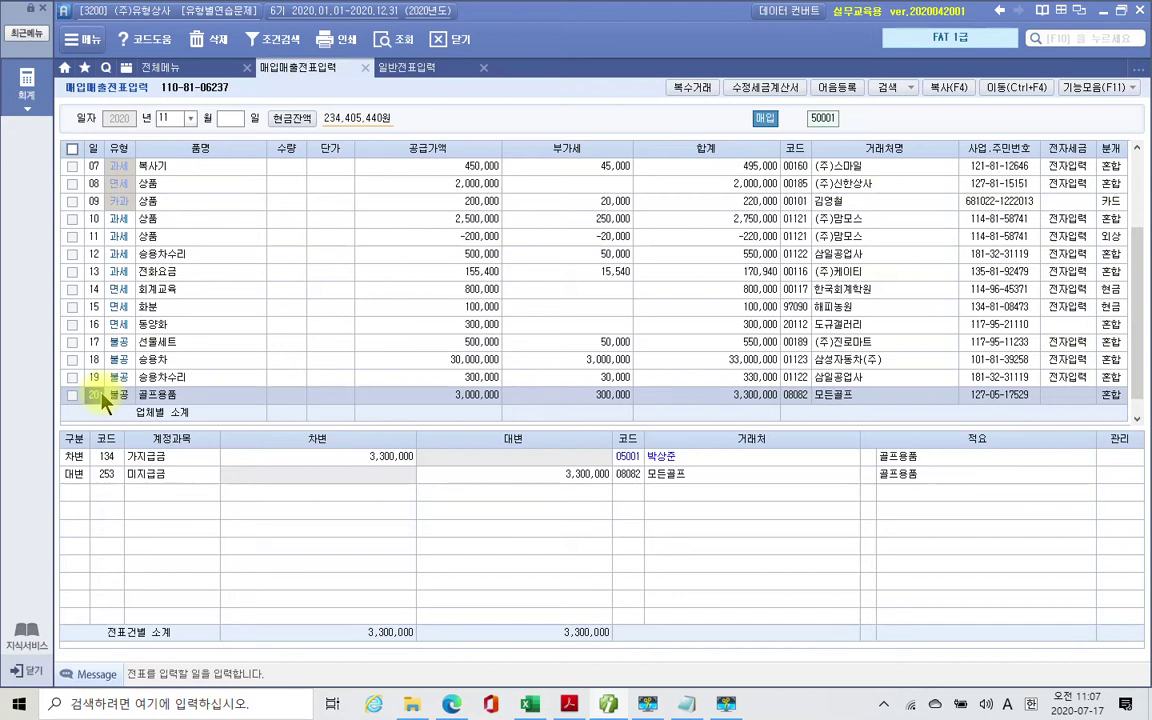
{"action": "key", "text": "Return"}
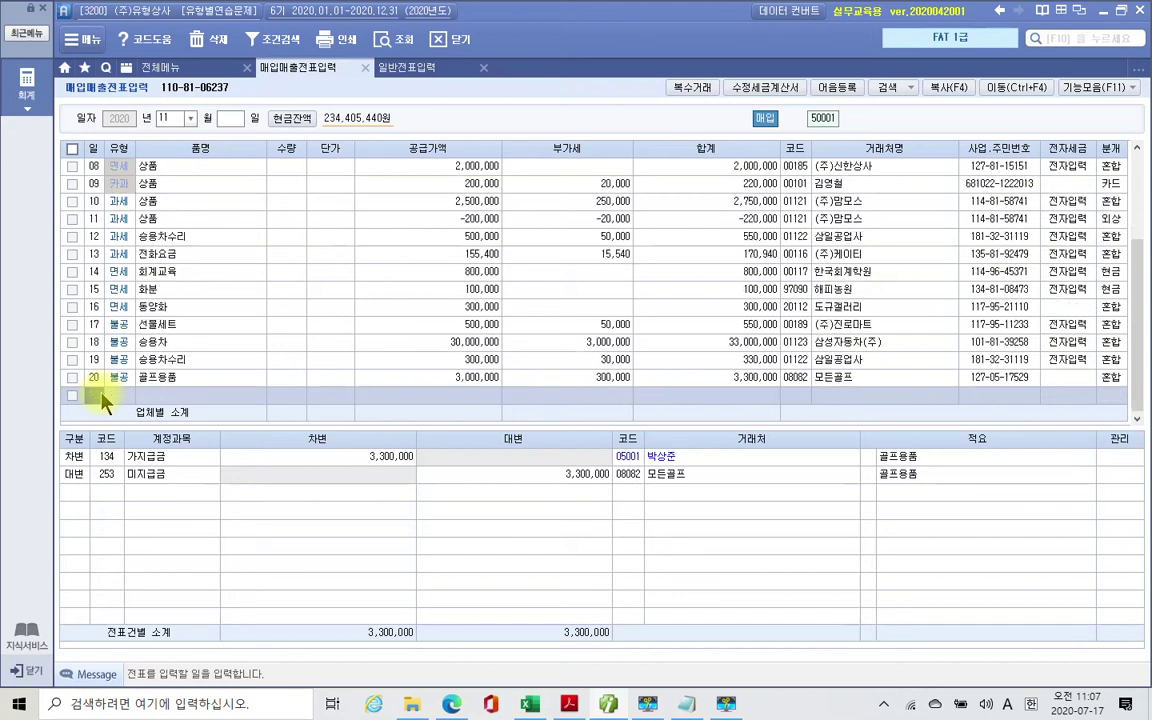
Step: Switch to the exercise PDF in Adobe Acrobat Reader and highlight 비용으로 회계처리 in the November 21 item
{"action": "left_click", "coordinate": [569, 705]}
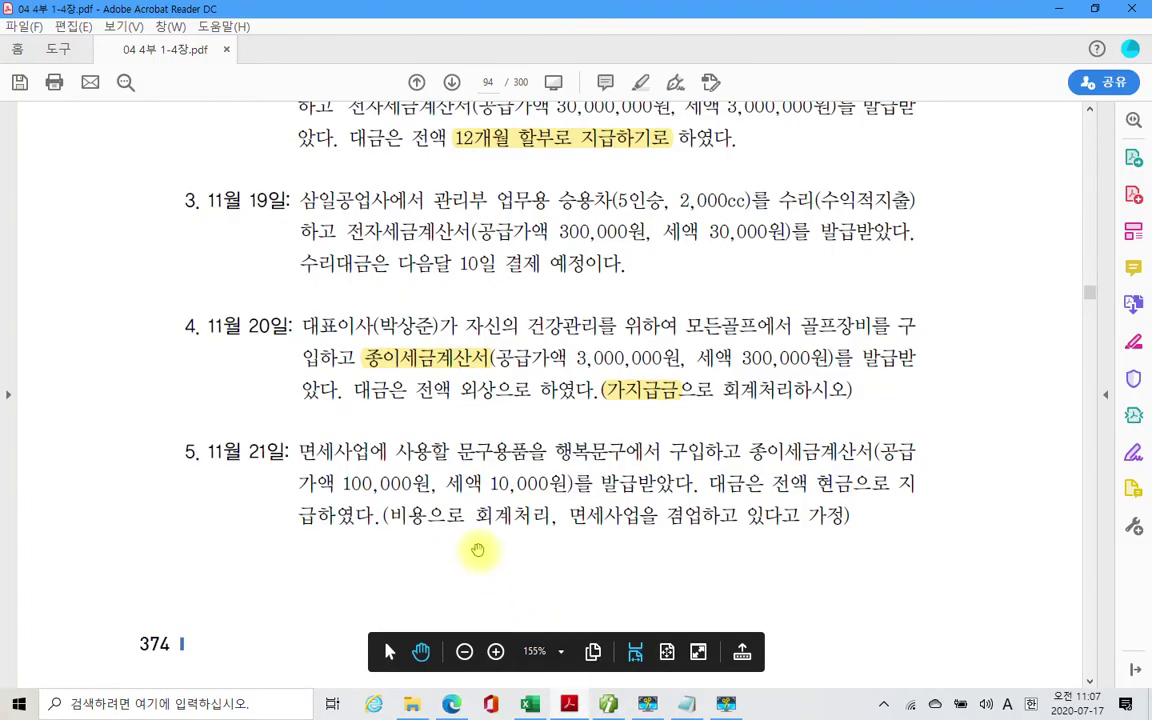
{"action": "scroll", "coordinate": [476, 550], "scroll_direction": "down", "scroll_amount": 3}
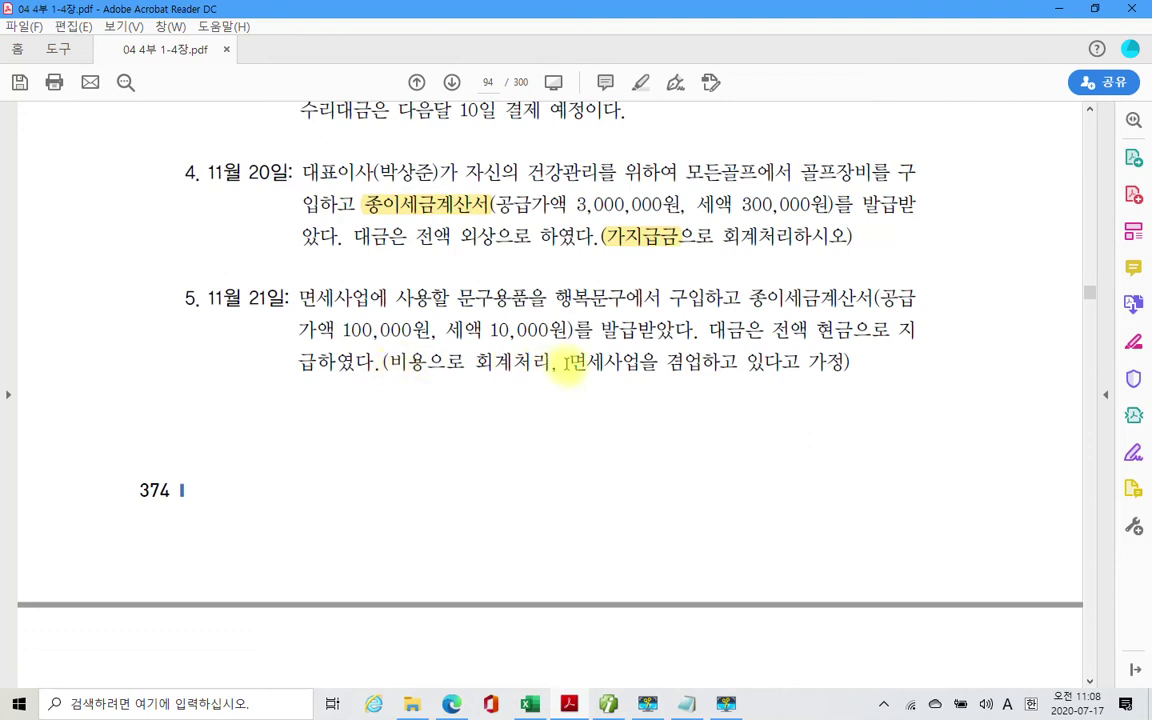
{"action": "left_click_drag", "start_coordinate": [567, 362], "coordinate": [815, 366]}
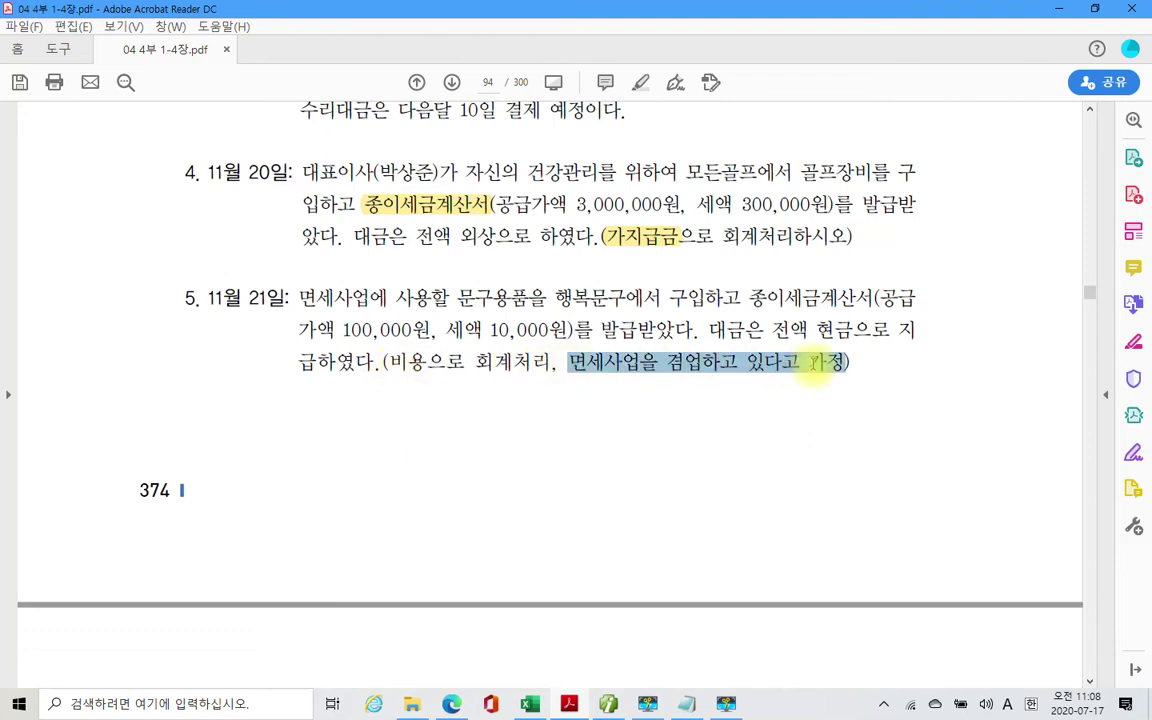
{"action": "left_click", "coordinate": [450, 368]}
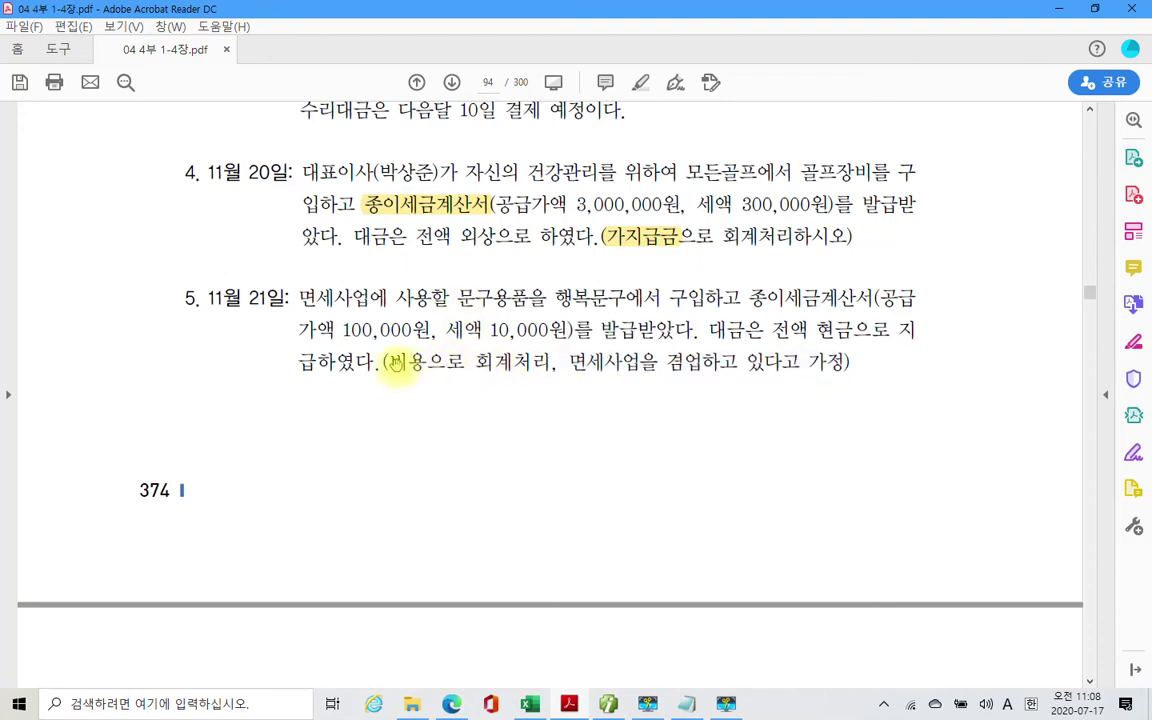
{"action": "left_click_drag", "start_coordinate": [388, 362], "coordinate": [550, 362]}
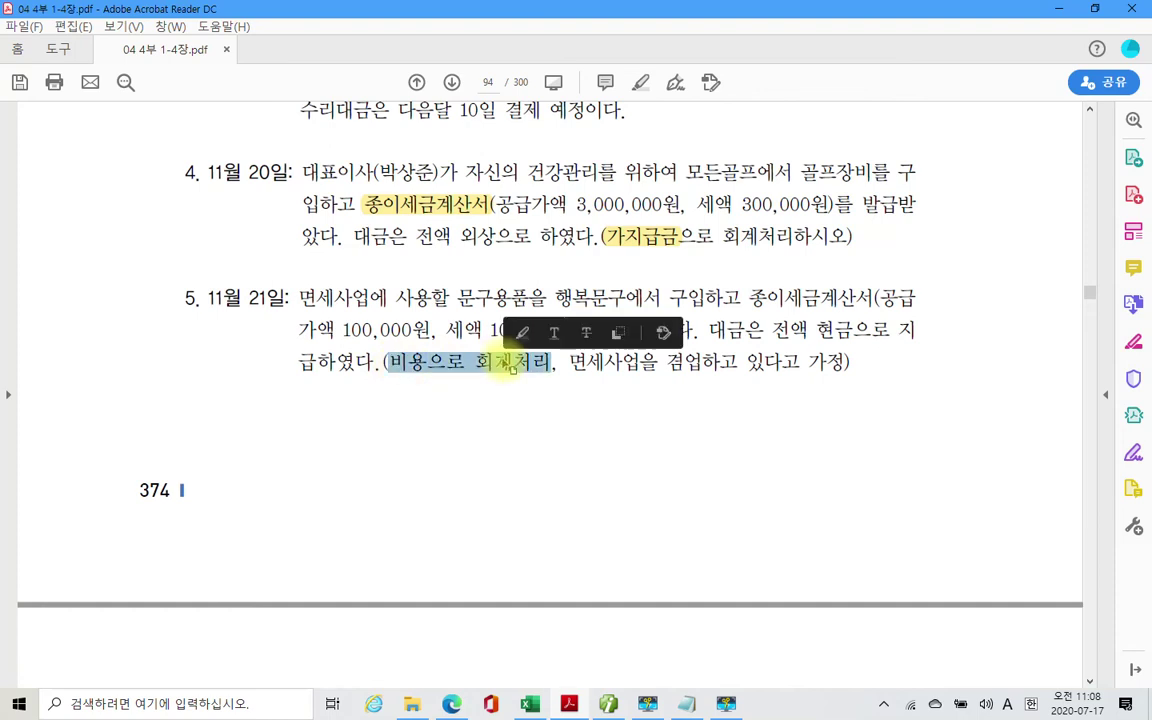
{"action": "right_click", "coordinate": [503, 366]}
{"action": "left_click", "coordinate": [558, 412]}
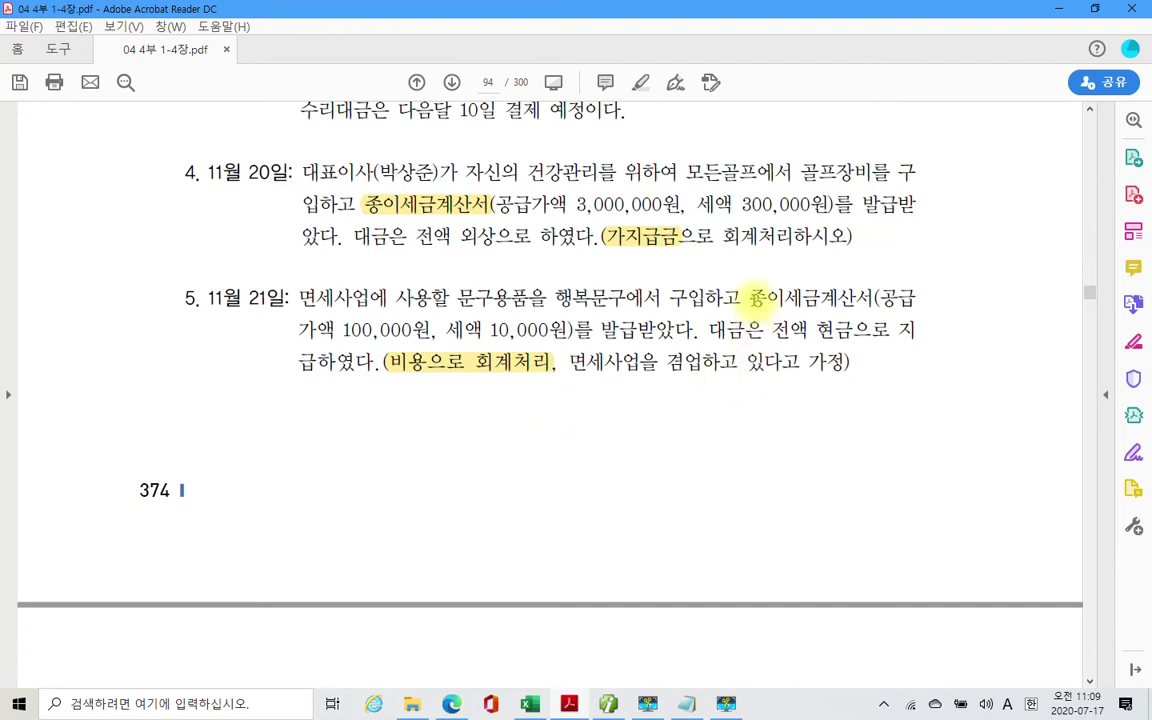
Step: Highlight 종이세금계산서 in the November 21 item of the exercise
{"action": "mouse_move", "coordinate": [752, 298]}
{"action": "left_mouse_down"}
{"action": "mouse_move", "coordinate": [869, 298]}
{"action": "mouse_move", "coordinate": [863, 312]}
{"action": "left_mouse_up"}
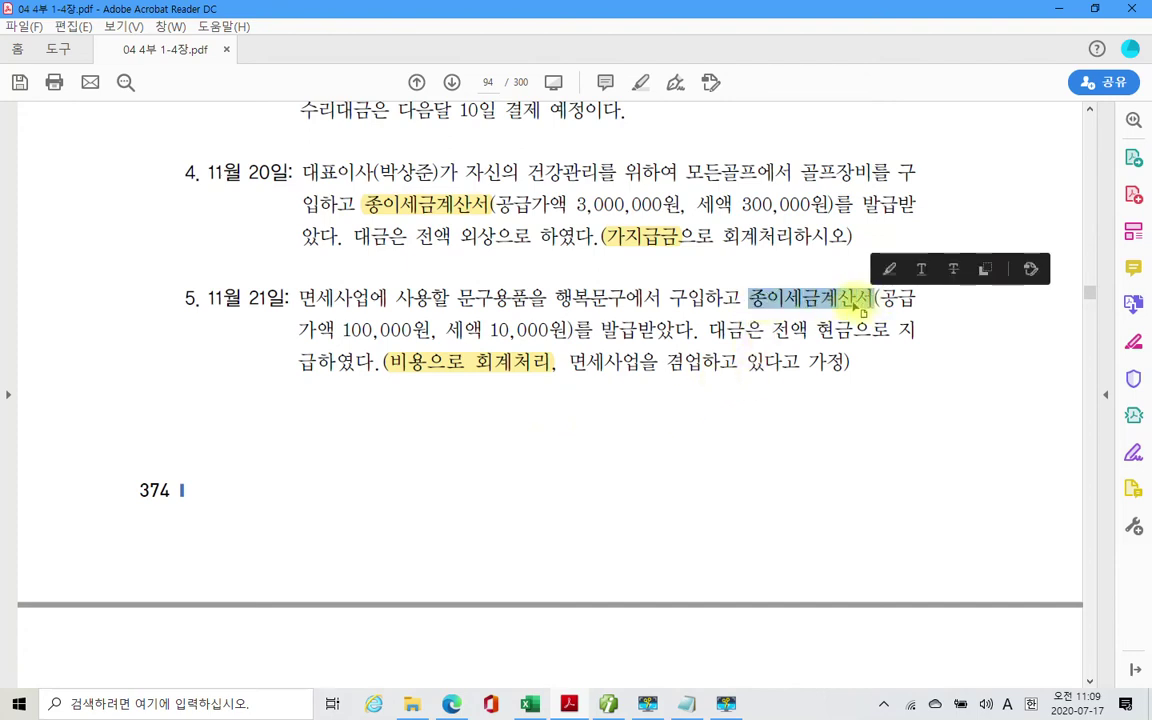
{"action": "right_click", "coordinate": [863, 312]}
{"action": "left_click", "coordinate": [882, 345]}
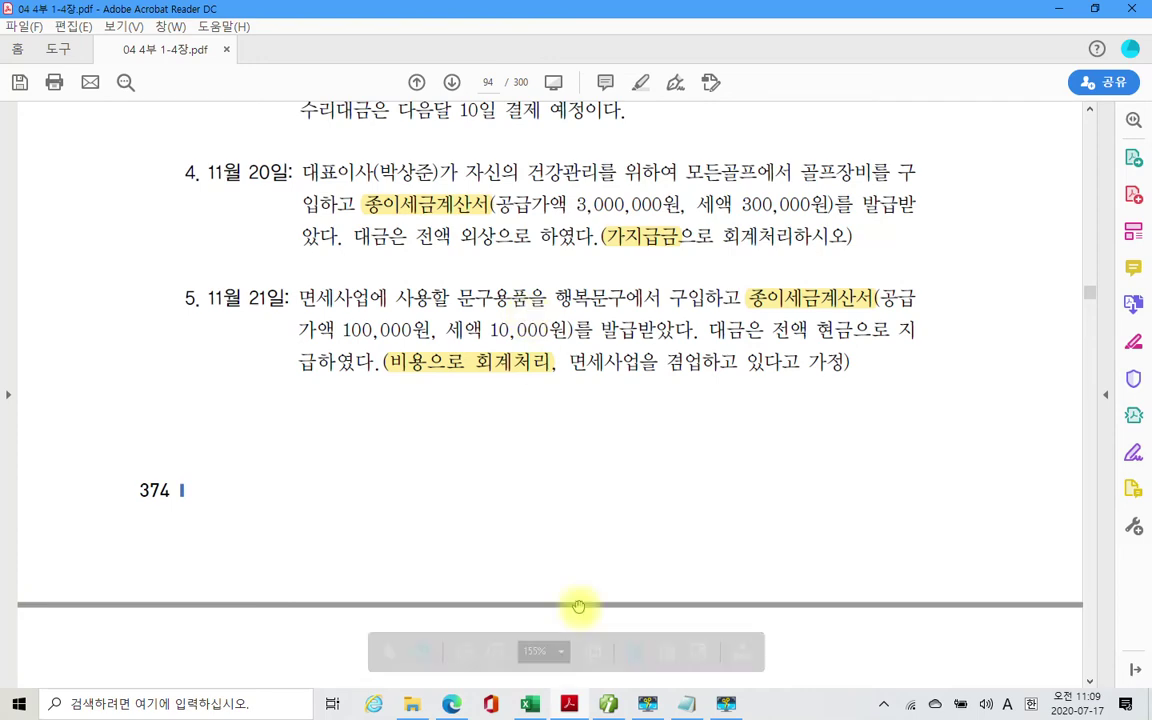
Step: Return to the voucher entry screen and start a November 21 entry of type 54 불공 with reason 4, 면세사업과 관련된 분
{"action": "left_click", "coordinate": [608, 704]}
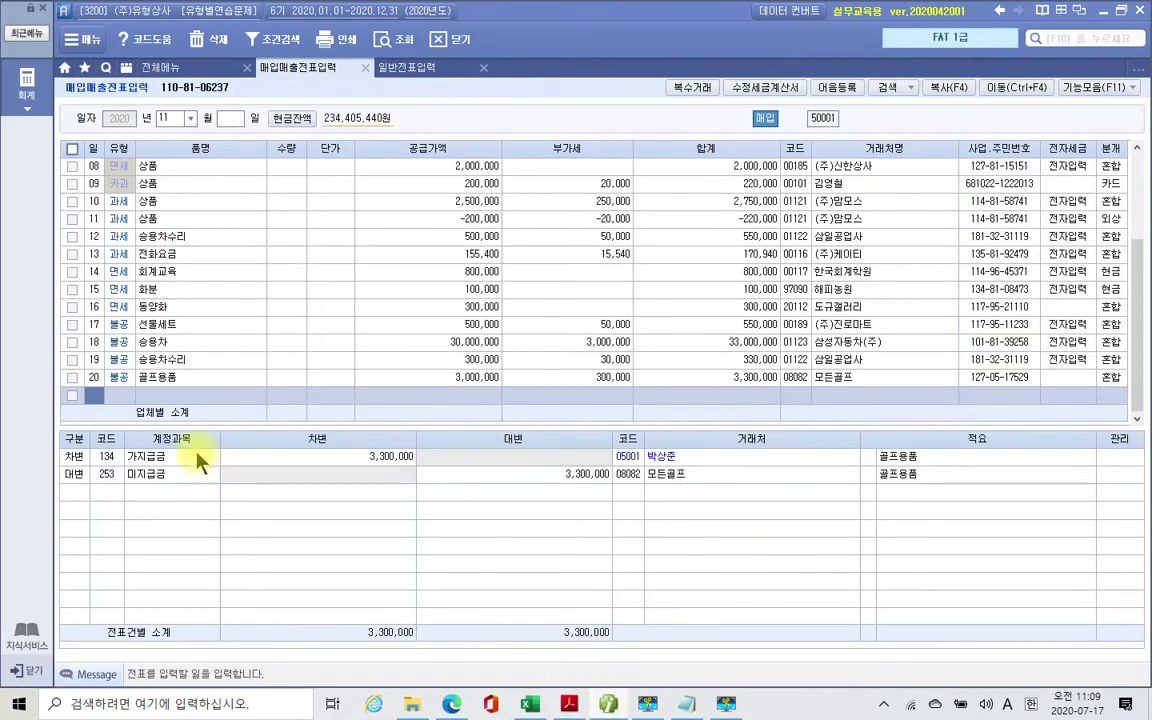
{"action": "type", "text": "21"}
{"action": "key", "text": "Return"}
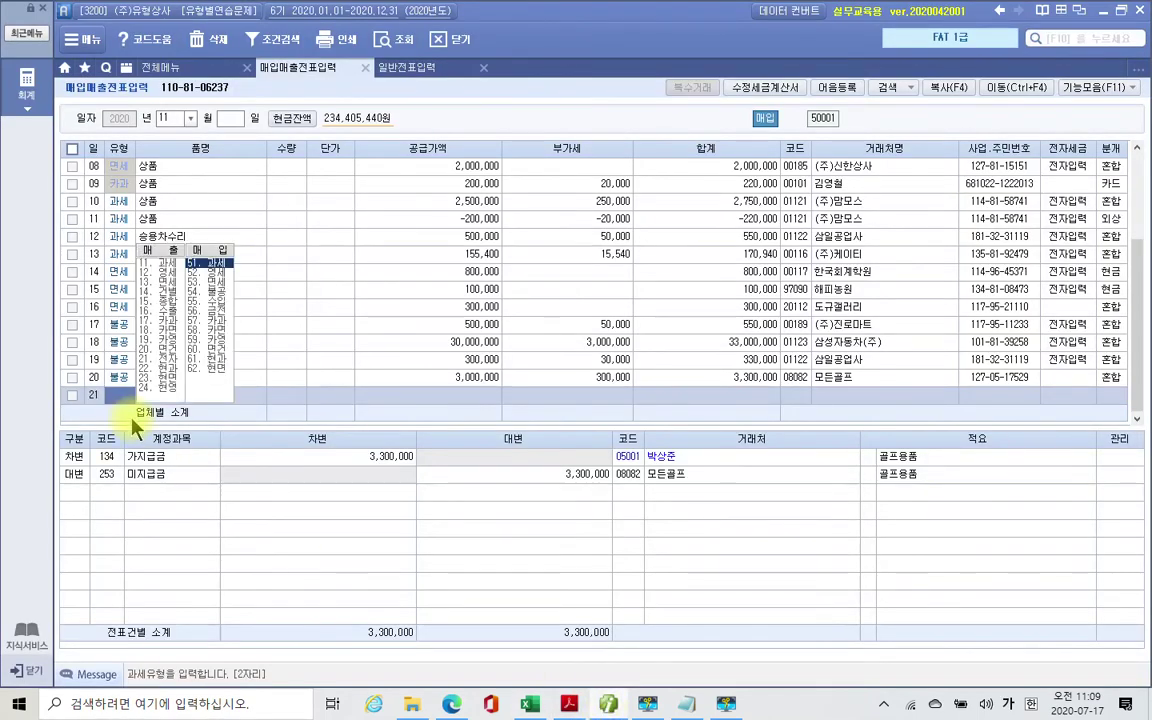
{"action": "type", "text": "54"}
{"action": "key", "text": "Return"}
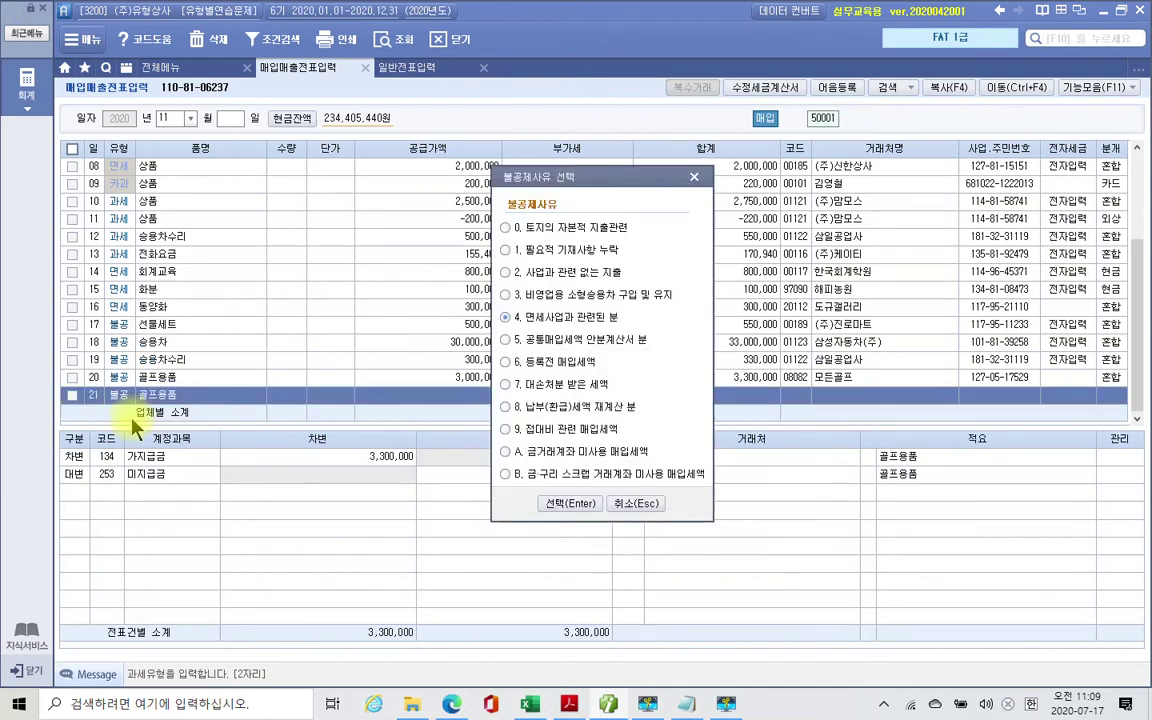
{"action": "left_click", "coordinate": [567, 504]}
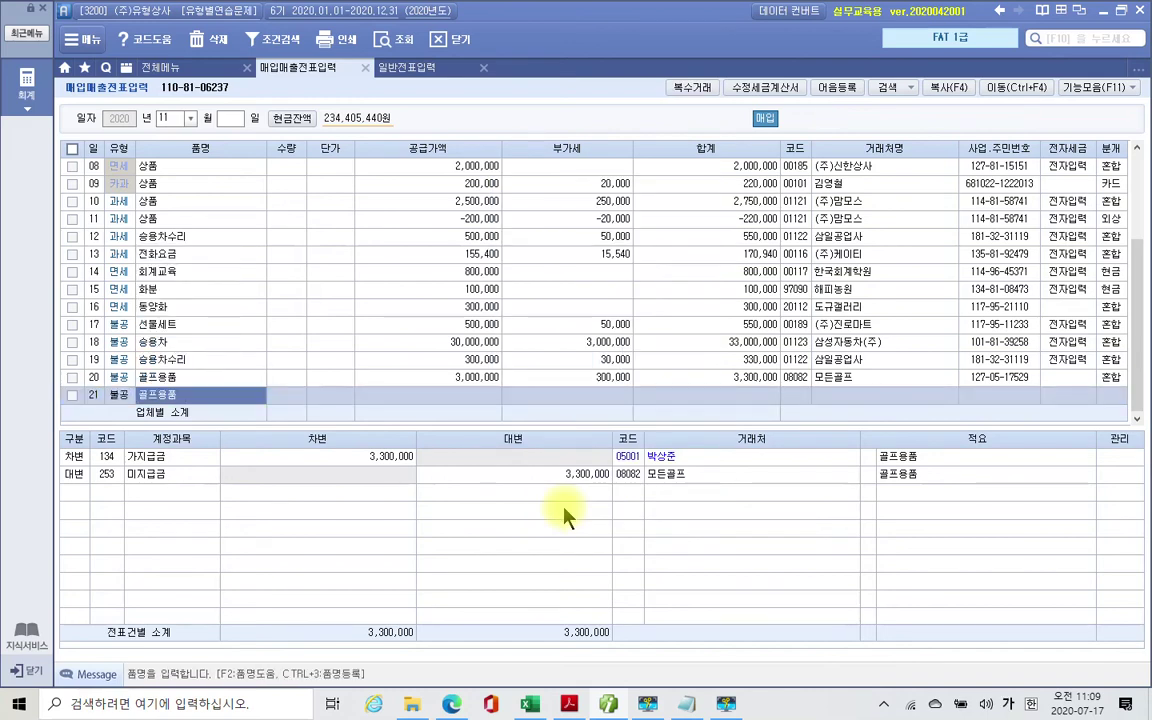
Step: Name the November 21 item 문구용품 and enter a supply amount of 100,000
{"action": "type", "text": "골프"}
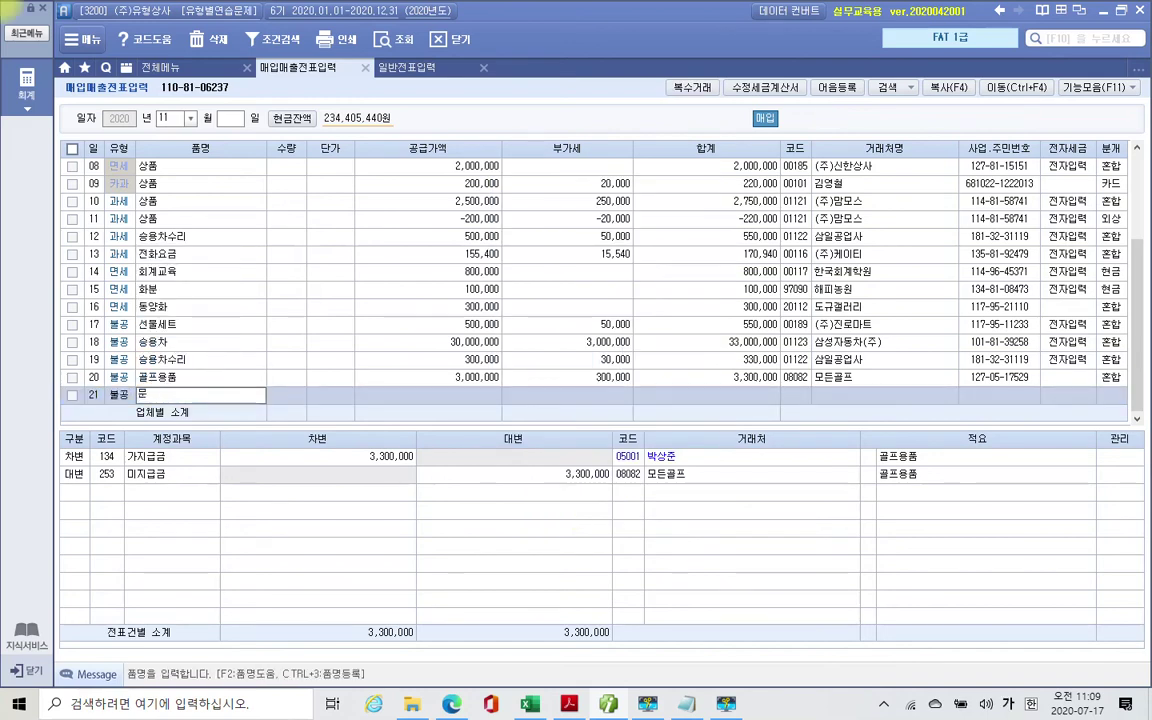
{"action": "type", "text": "용품"}
{"action": "key", "text": "Return"}
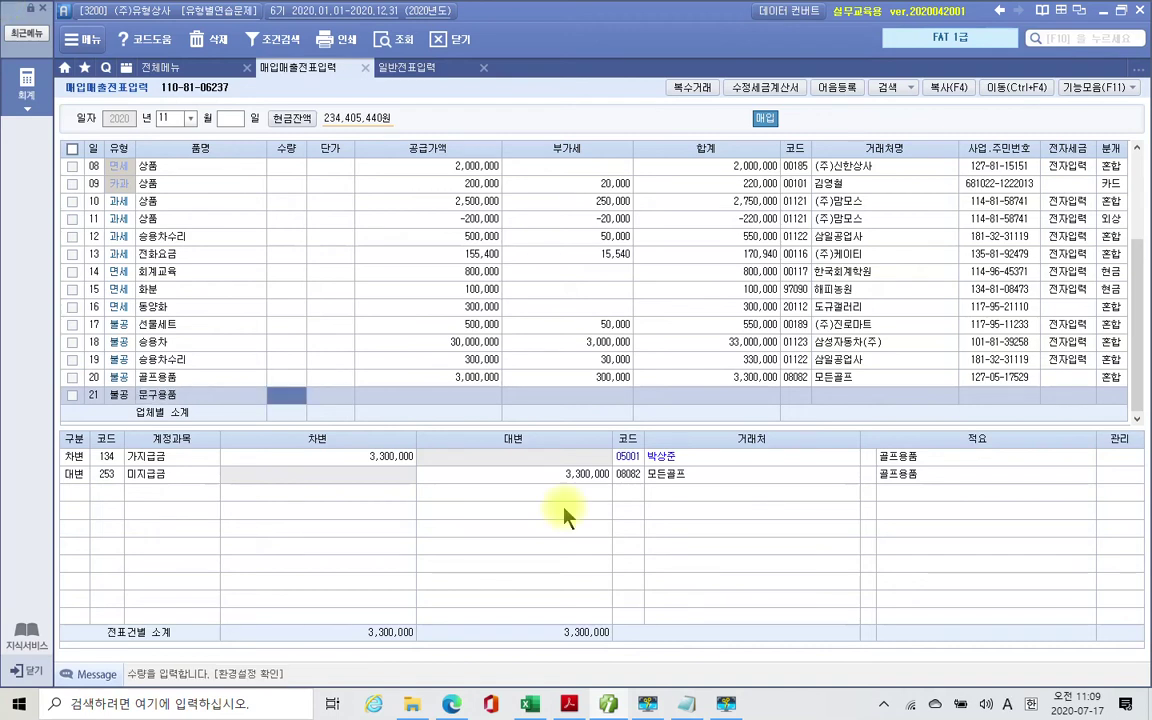
{"action": "key", "text": "Return"}
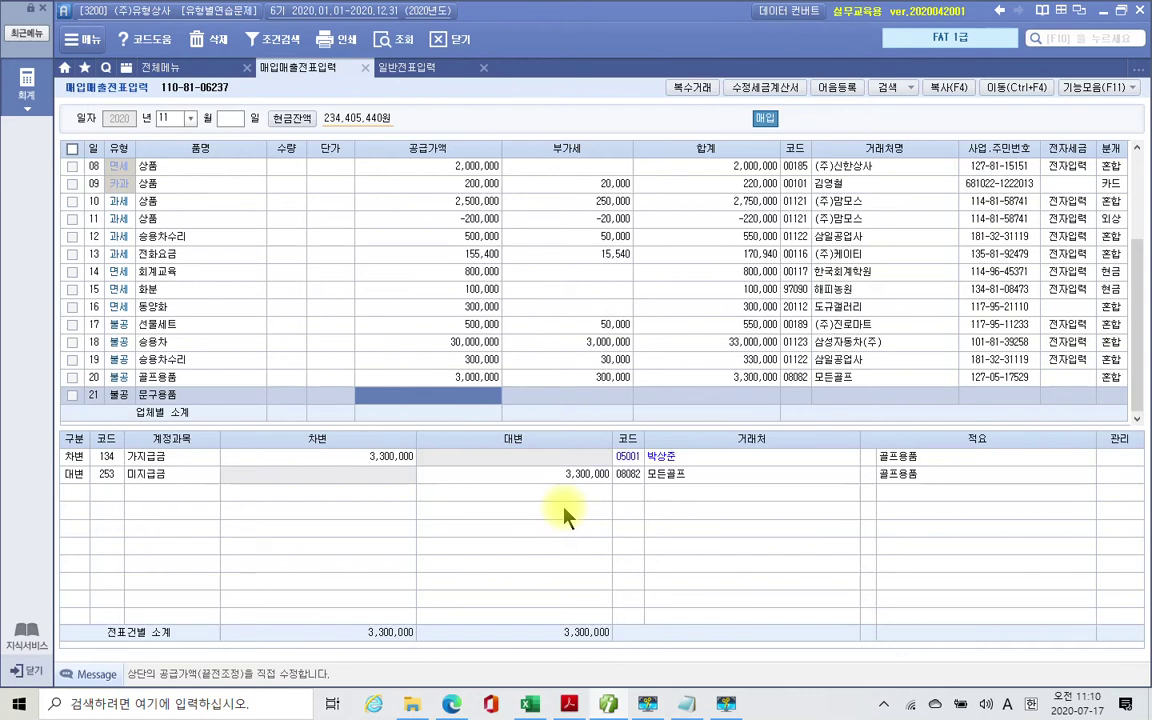
{"action": "type", "text": "1000000"}
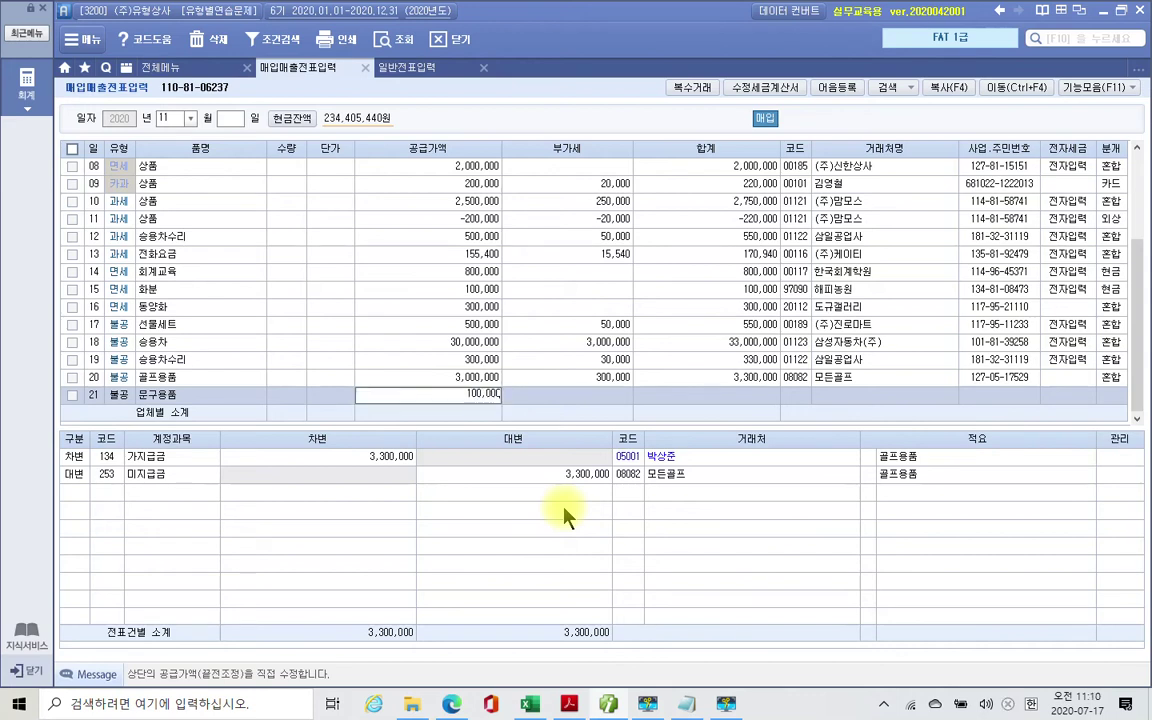
{"action": "key", "text": "Return"}
{"action": "key", "text": "Return"}
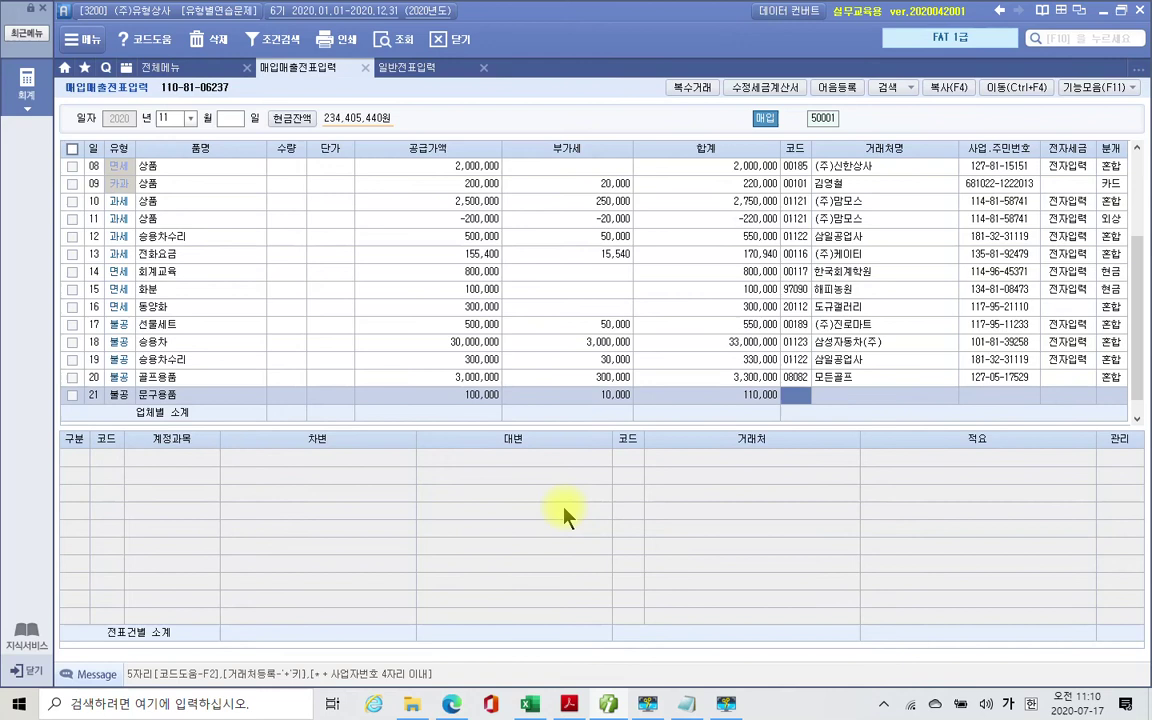
Step: Set 행복문구 as the November 21 trading partner, leave the electronic invoice field blank and choose journal type 1 현금
{"action": "type", "text": "행복"}
{"action": "key", "text": "Return"}
{"action": "key", "text": "Return"}
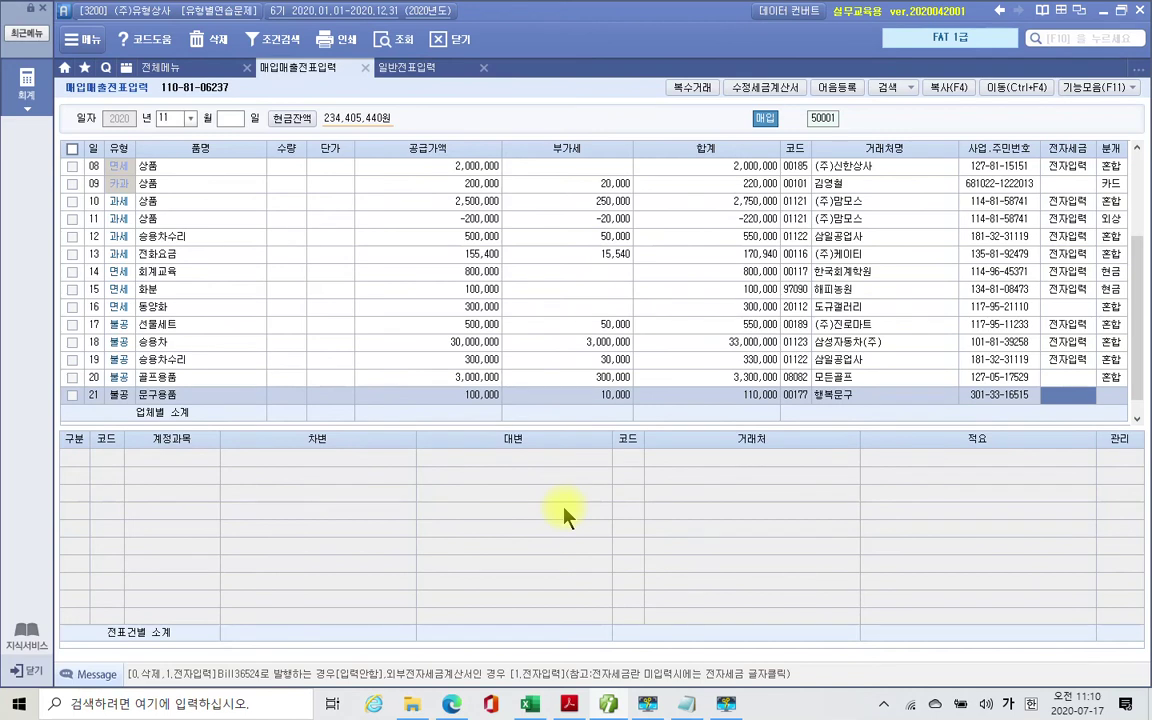
{"action": "key", "text": "Return"}
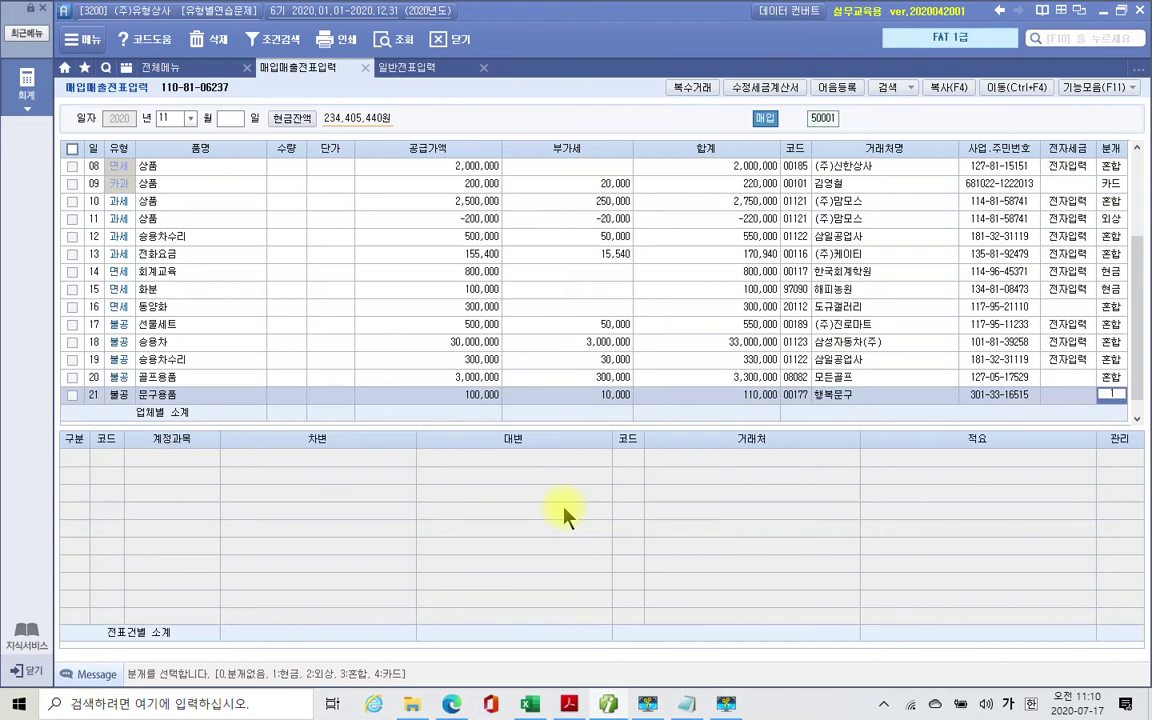
{"action": "type", "text": "1"}
{"action": "key", "text": "Return"}
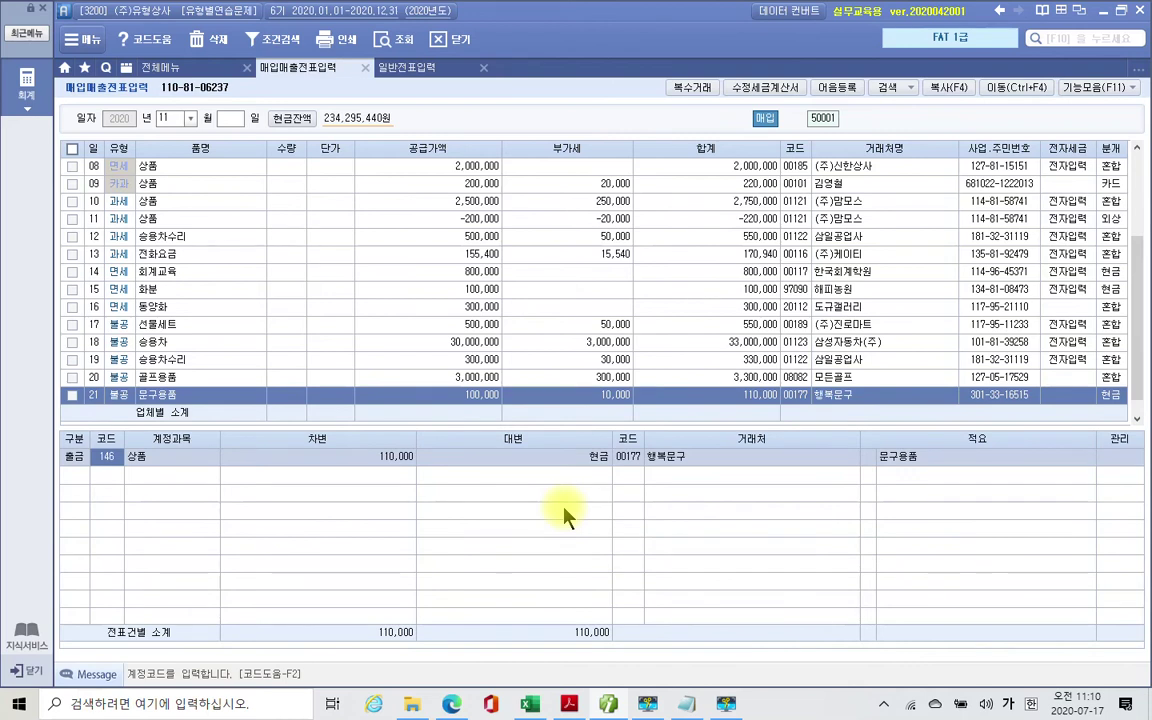
{"action": "type", "text": "사무"}
{"action": "key", "text": "Return"}
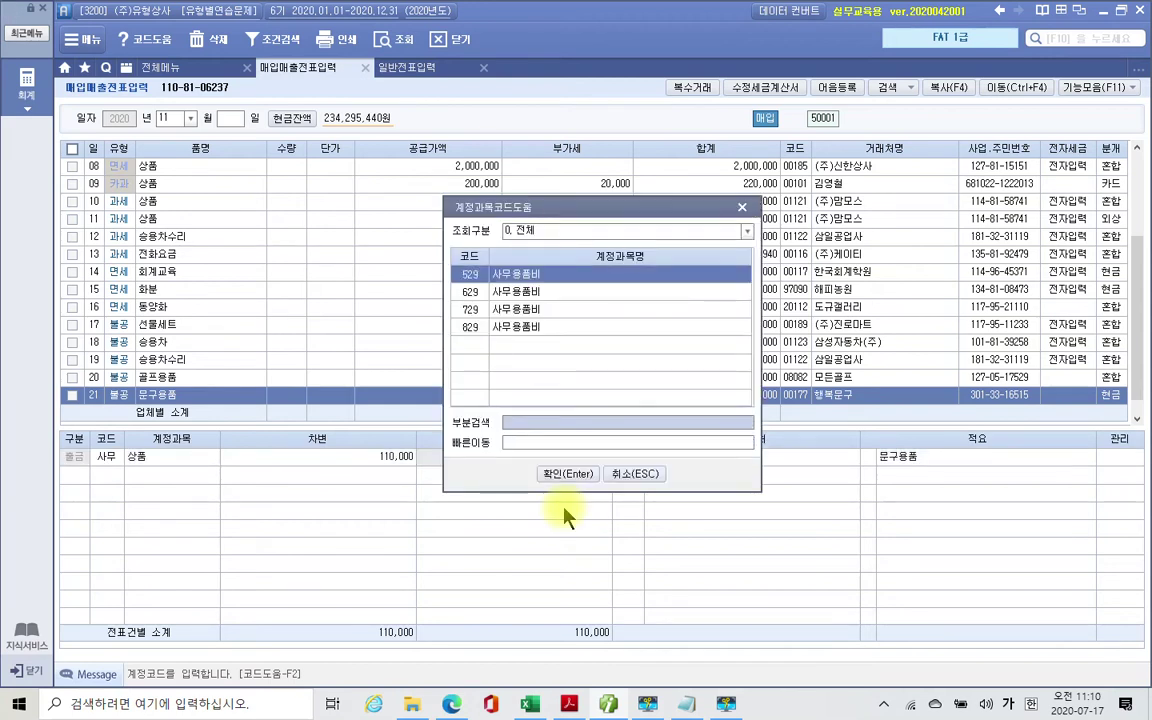
{"action": "left_click", "coordinate": [634, 475]}
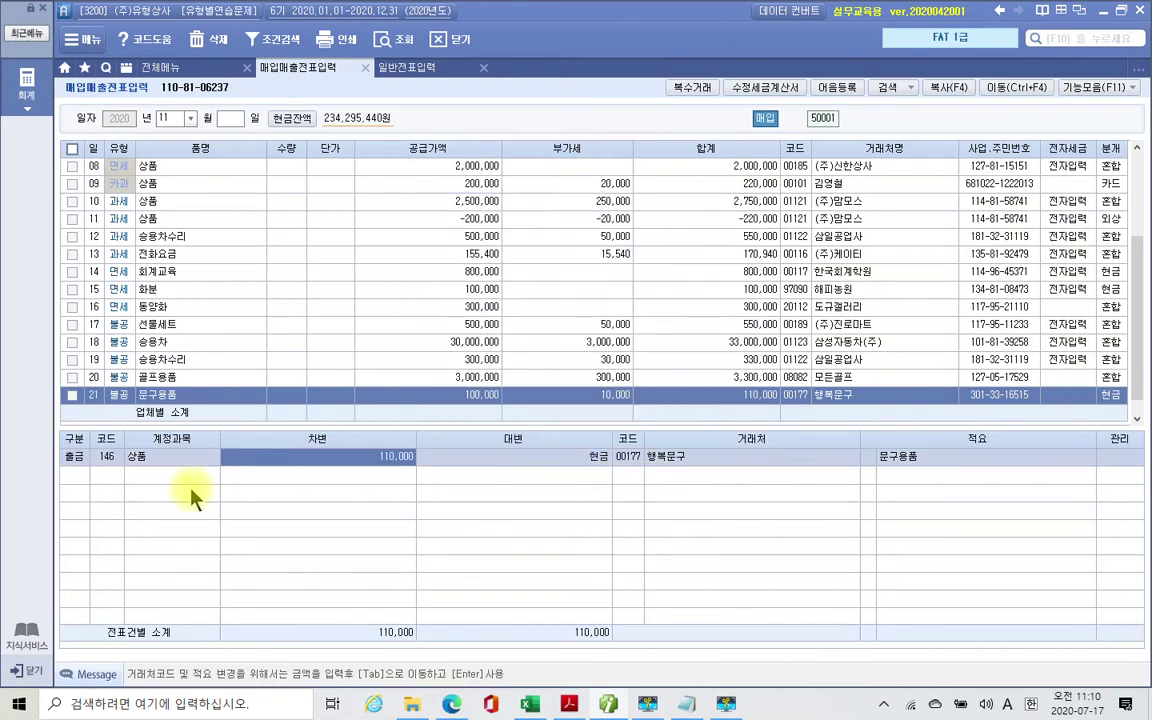
Step: Change the debit account of the November 21 문구용품 entry to 830 소모품비
{"action": "left_click", "coordinate": [112, 458]}
{"action": "type", "text": "서"}
{"action": "type", "text": "모"}
{"action": "key", "text": "Return"}
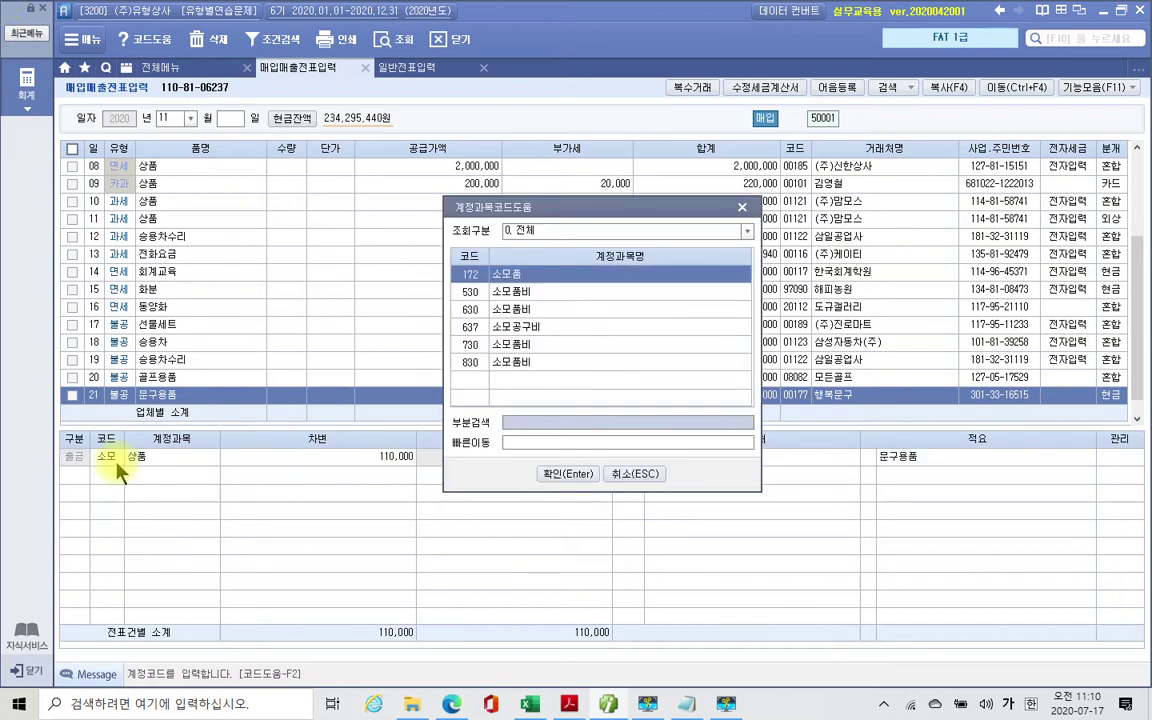
{"action": "key", "text": "Down"}
{"action": "key", "text": "Down"}
{"action": "key", "text": "Down"}
{"action": "key", "text": "Down"}
{"action": "key", "text": "Down"}
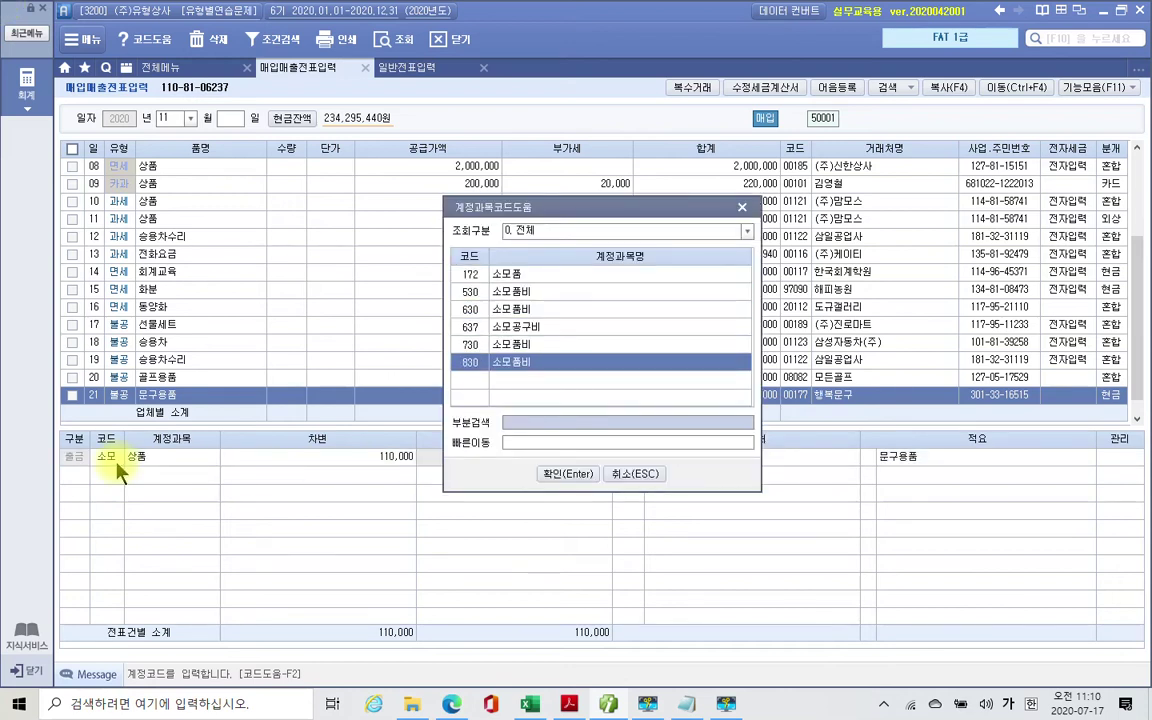
{"action": "key", "text": "Return"}
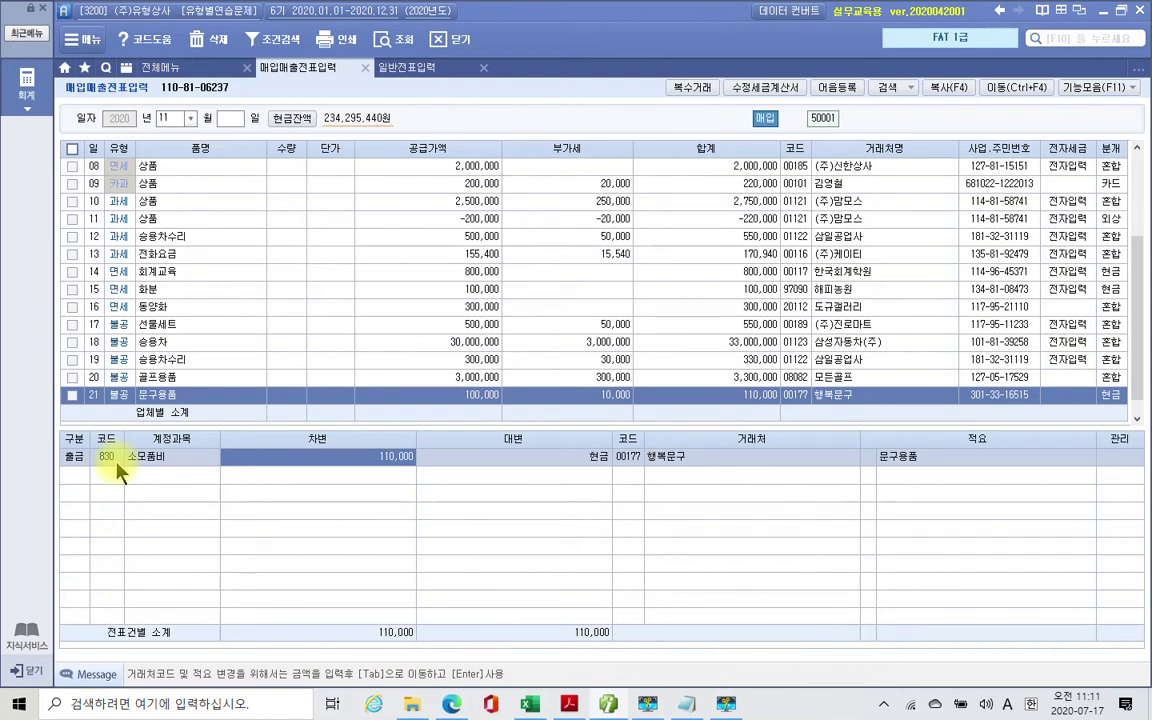
Step: Review the journal entries of the November 17, 18, 20 and 21 불공 vouchers, ending on a new blank voucher row
{"action": "left_click", "coordinate": [140, 330]}
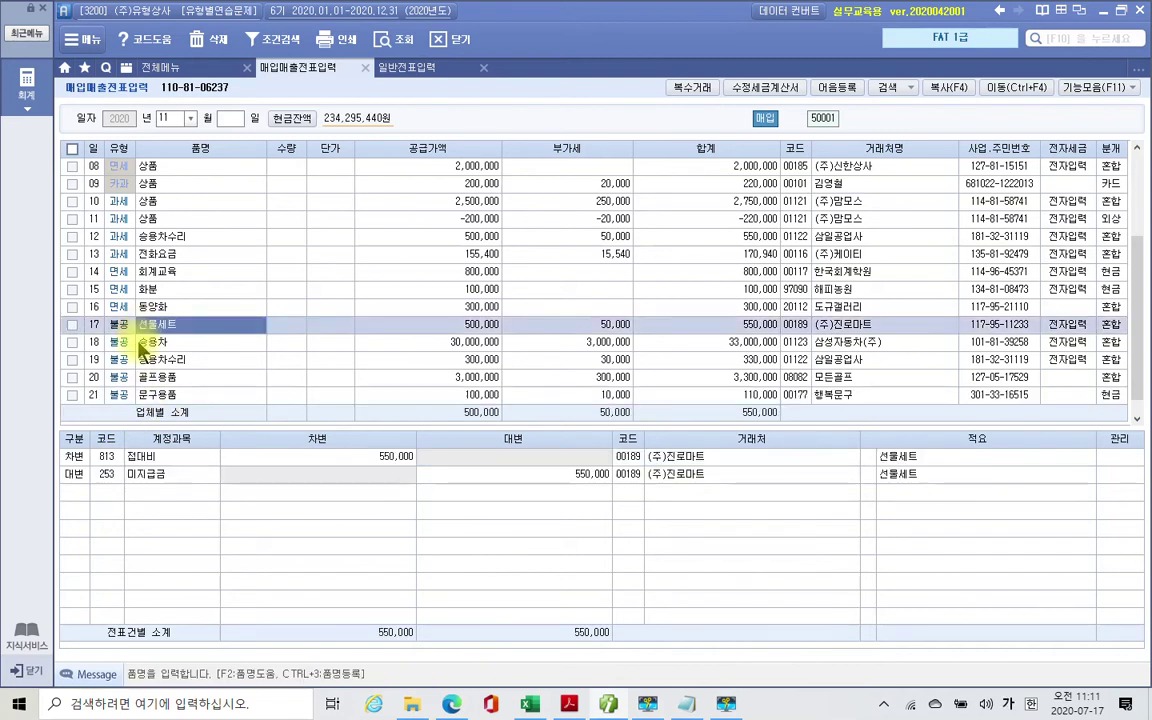
{"action": "left_click", "coordinate": [141, 343]}
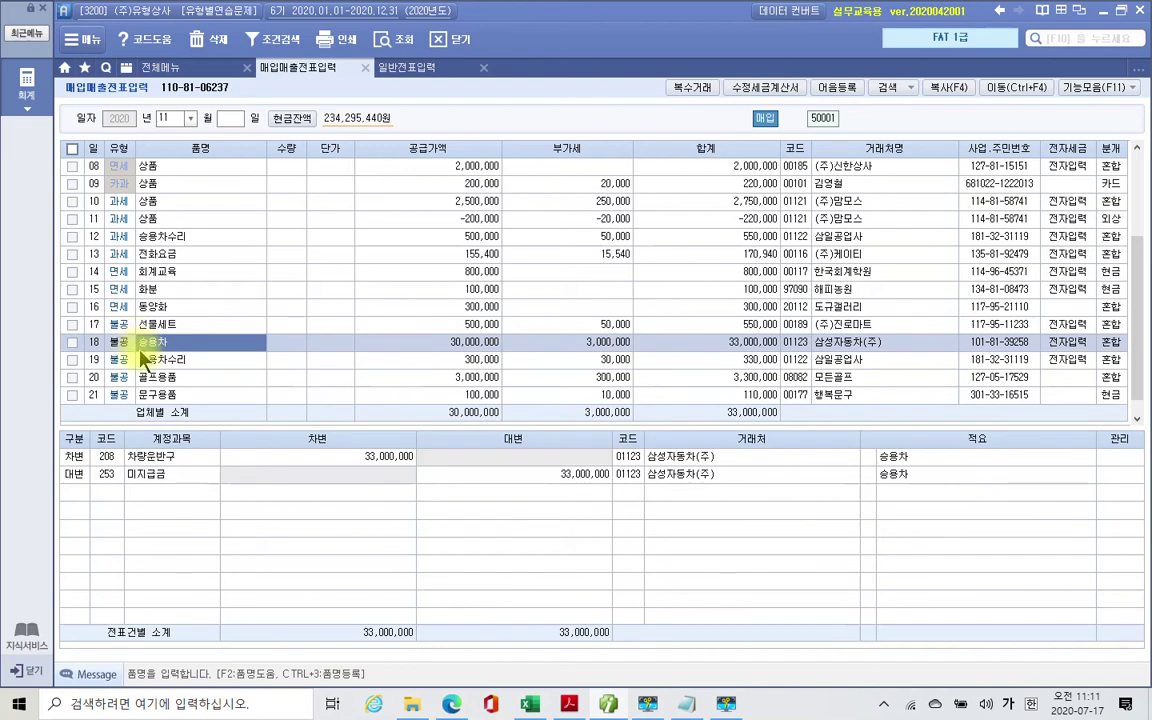
{"action": "left_click", "coordinate": [140, 380]}
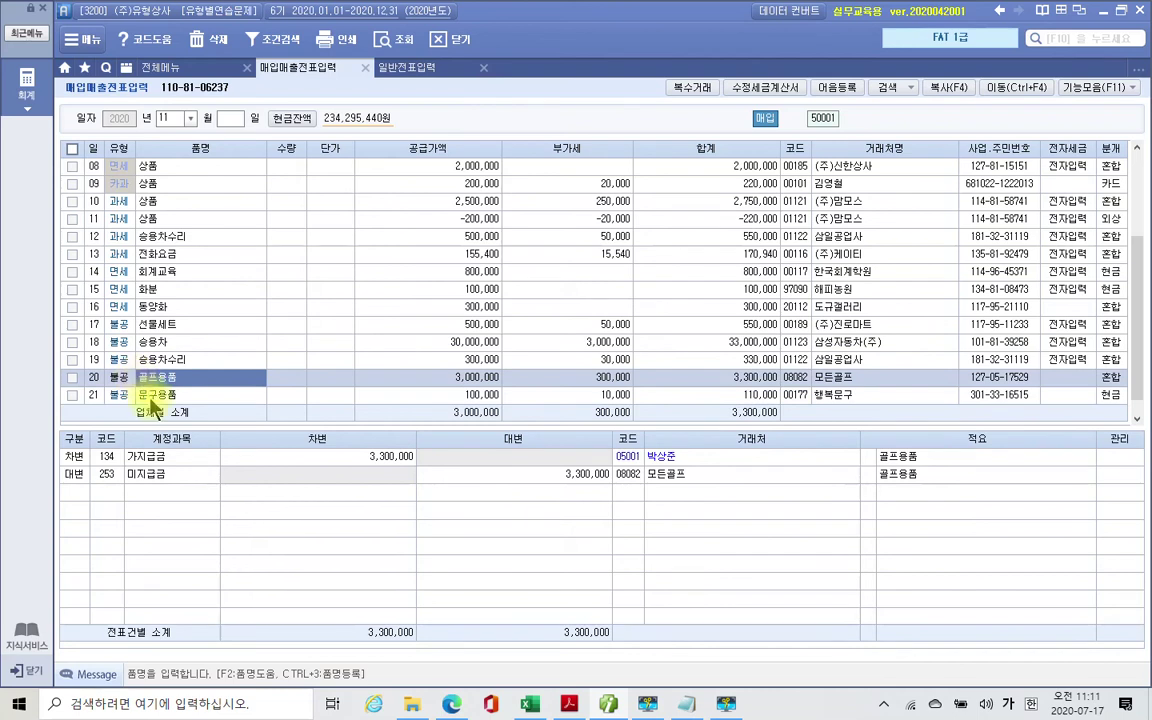
{"action": "left_click", "coordinate": [154, 396]}
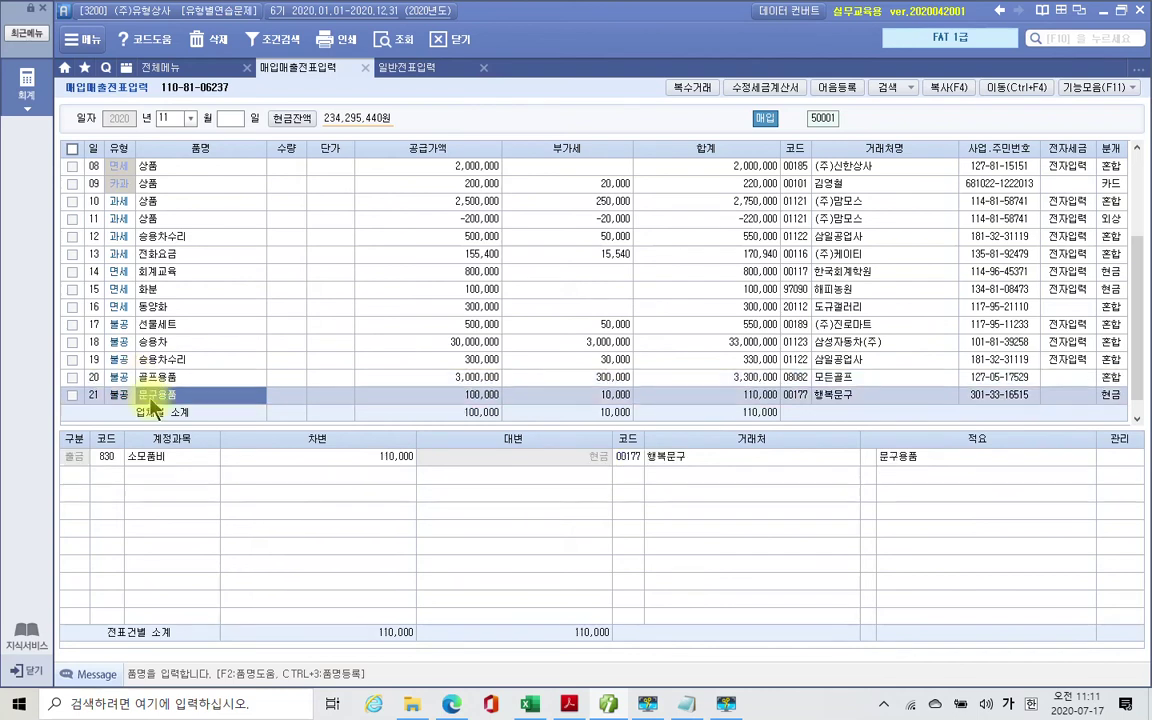
{"action": "left_click", "coordinate": [95, 397]}
{"action": "key", "text": "Down"}
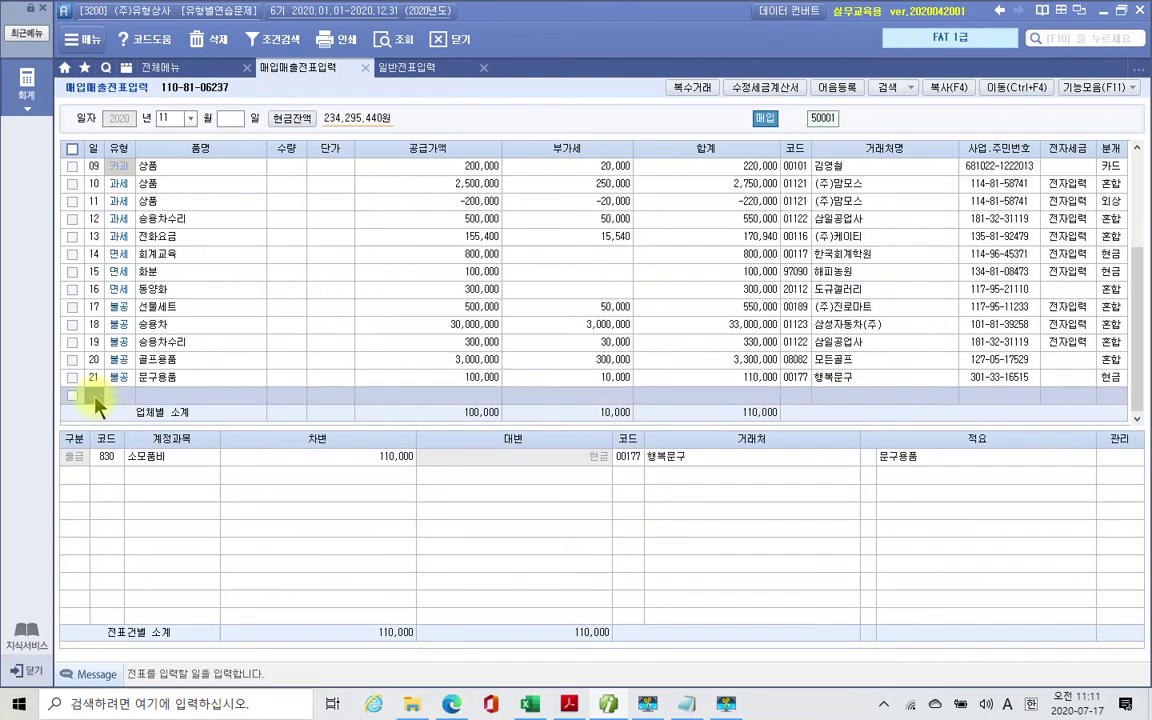
Step: Switch to the exercise PDF and highlight 토지 취득을 위한 법률자문 및 등기대행 in the November 22 item
{"action": "left_click", "coordinate": [568, 704]}
{"action": "scroll", "coordinate": [506, 380], "scroll_direction": "down", "scroll_amount": 6}
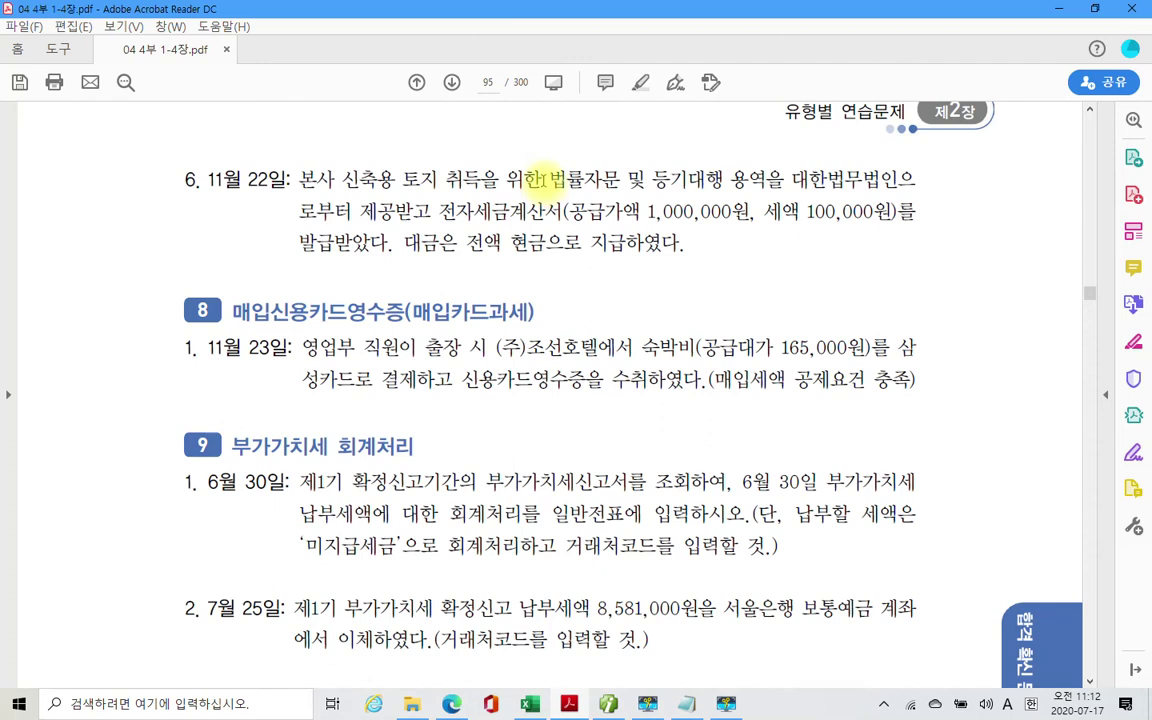
{"action": "left_click_drag", "start_coordinate": [541, 179], "coordinate": [720, 178]}
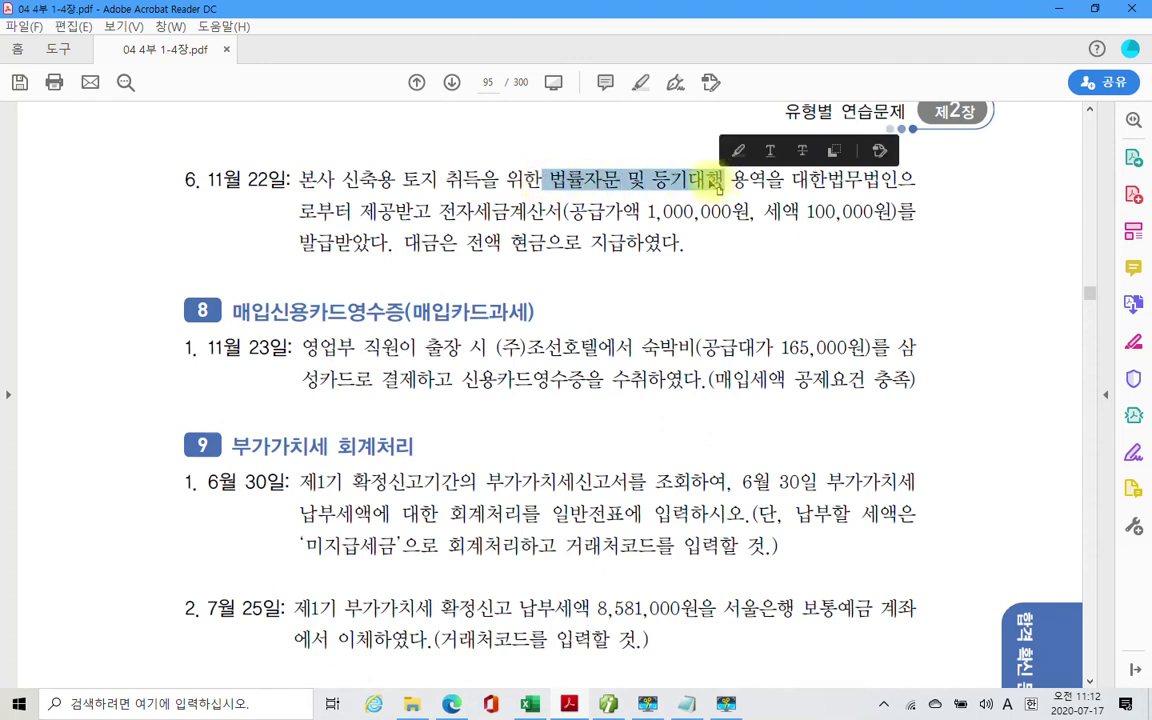
{"action": "left_click", "coordinate": [709, 253]}
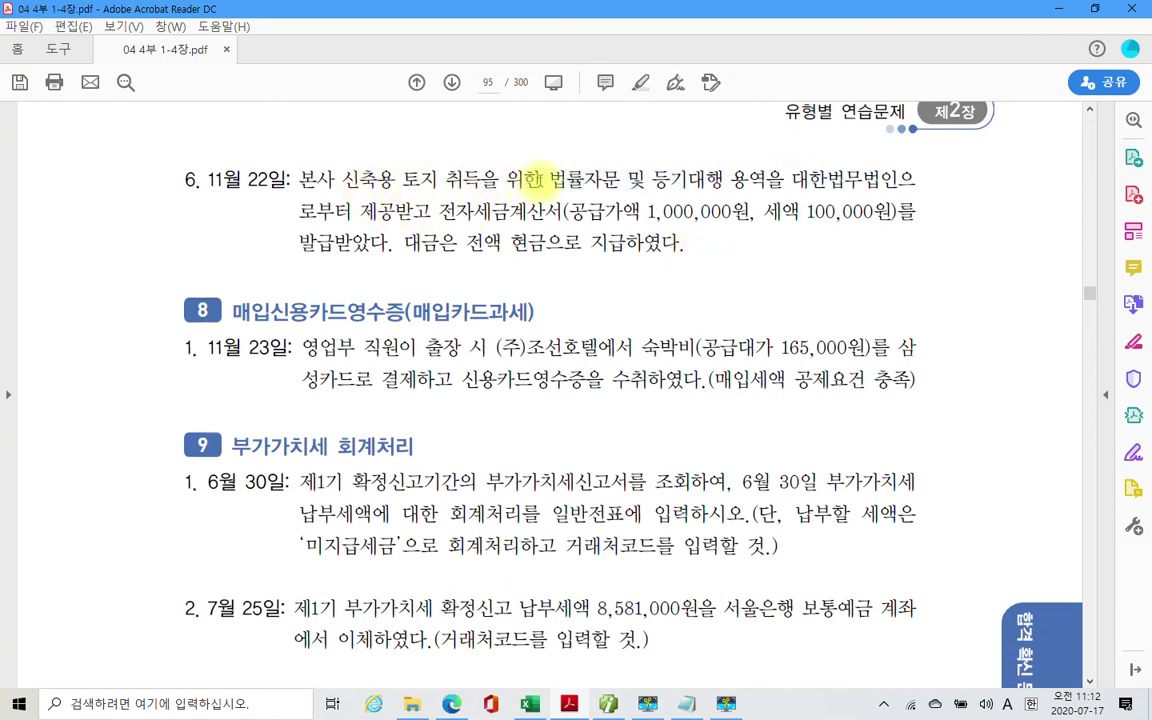
{"action": "left_click_drag", "start_coordinate": [540, 178], "coordinate": [758, 182]}
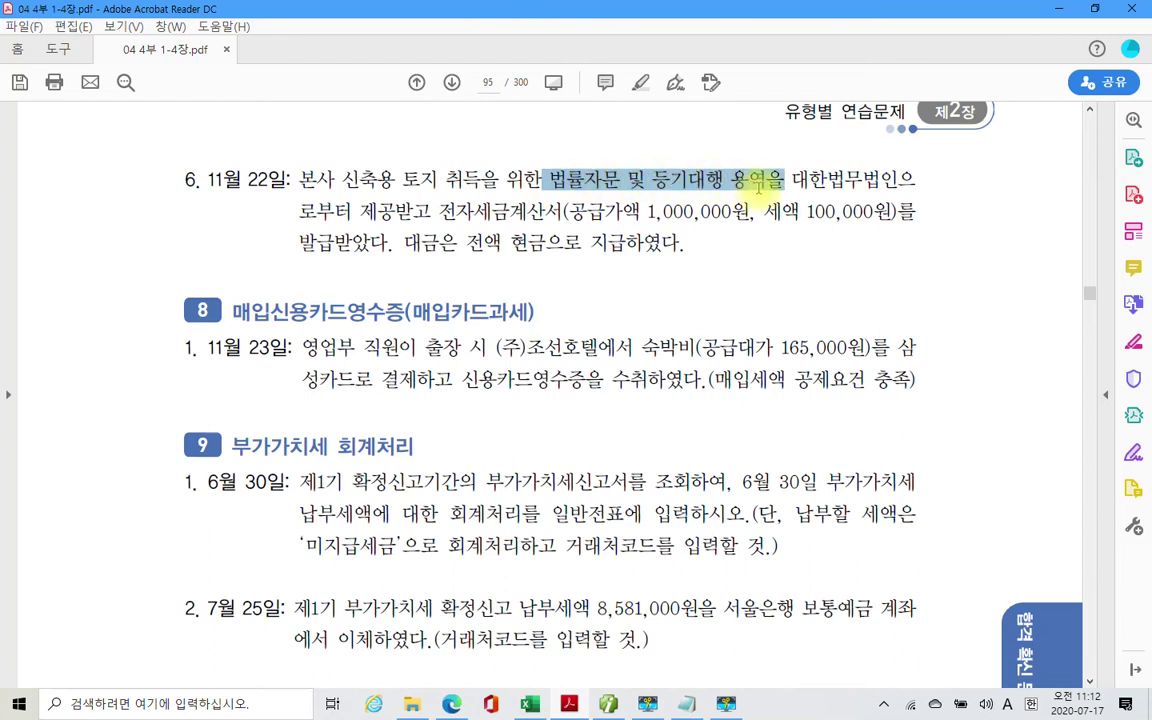
{"action": "left_click", "coordinate": [735, 184]}
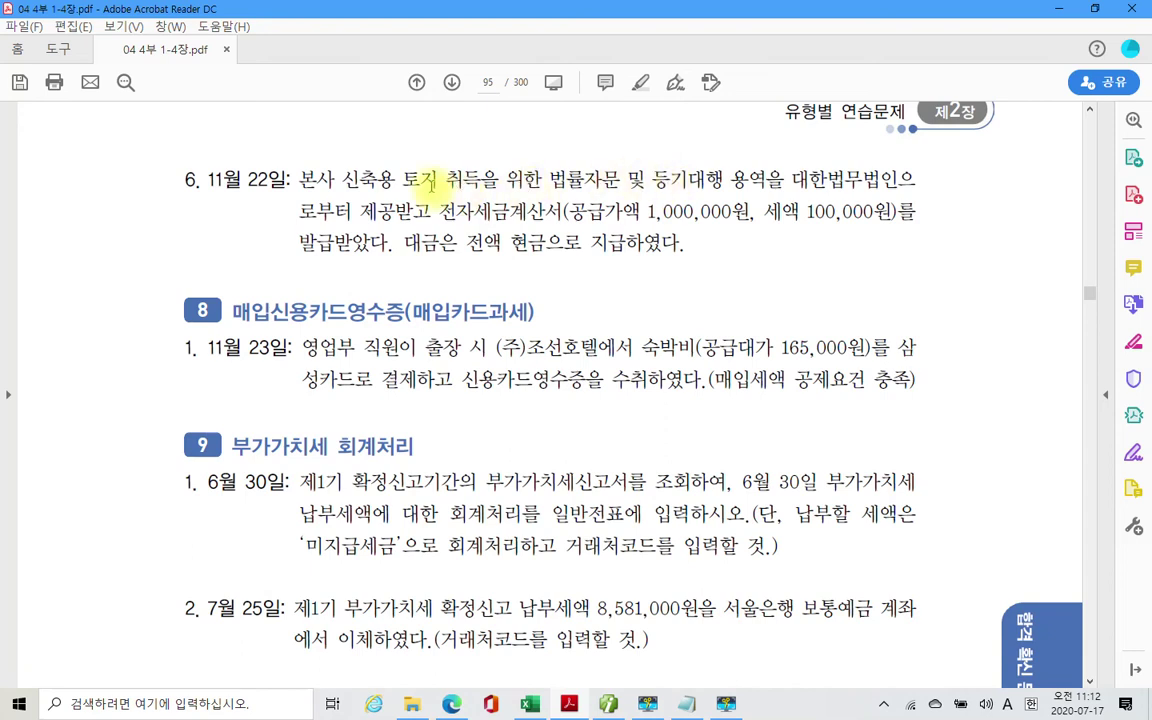
{"action": "left_click_drag", "start_coordinate": [401, 180], "coordinate": [703, 177]}
{"action": "right_click", "coordinate": [632, 162]}
{"action": "left_click", "coordinate": [745, 210]}
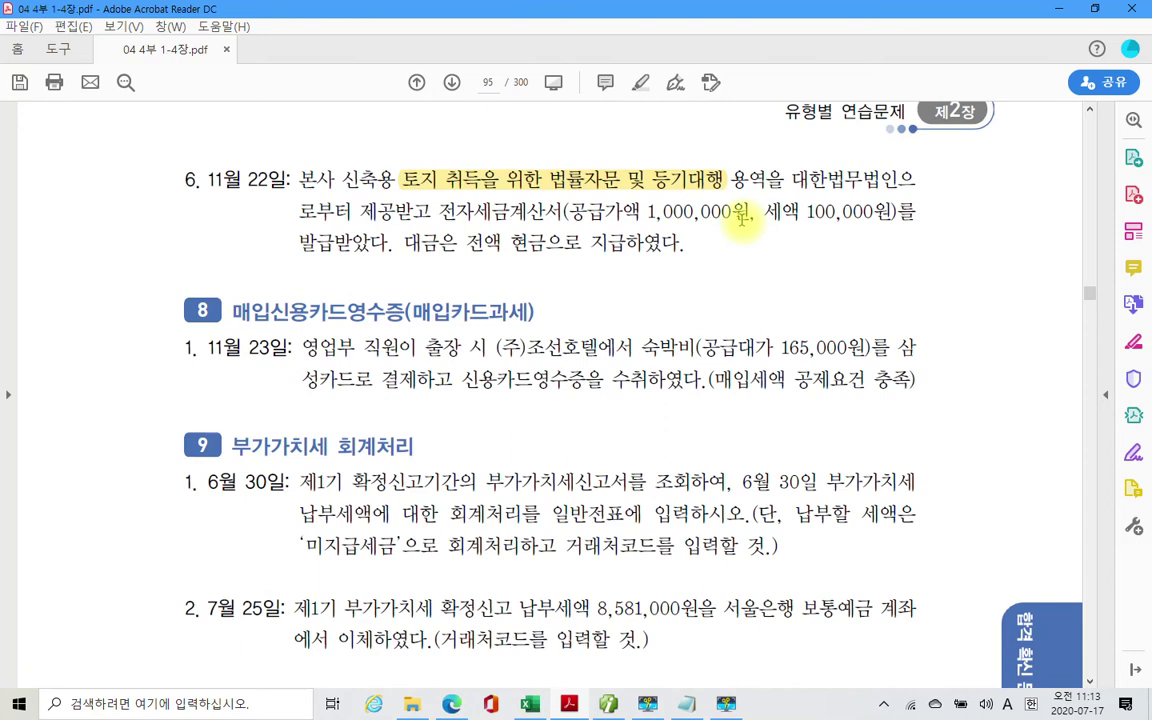
{"action": "mouse_move", "coordinate": [389, 152]}
{"action": "left_mouse_down"}
{"action": "mouse_move", "coordinate": [473, 203]}
{"action": "mouse_move", "coordinate": [738, 212]}
{"action": "left_mouse_up"}
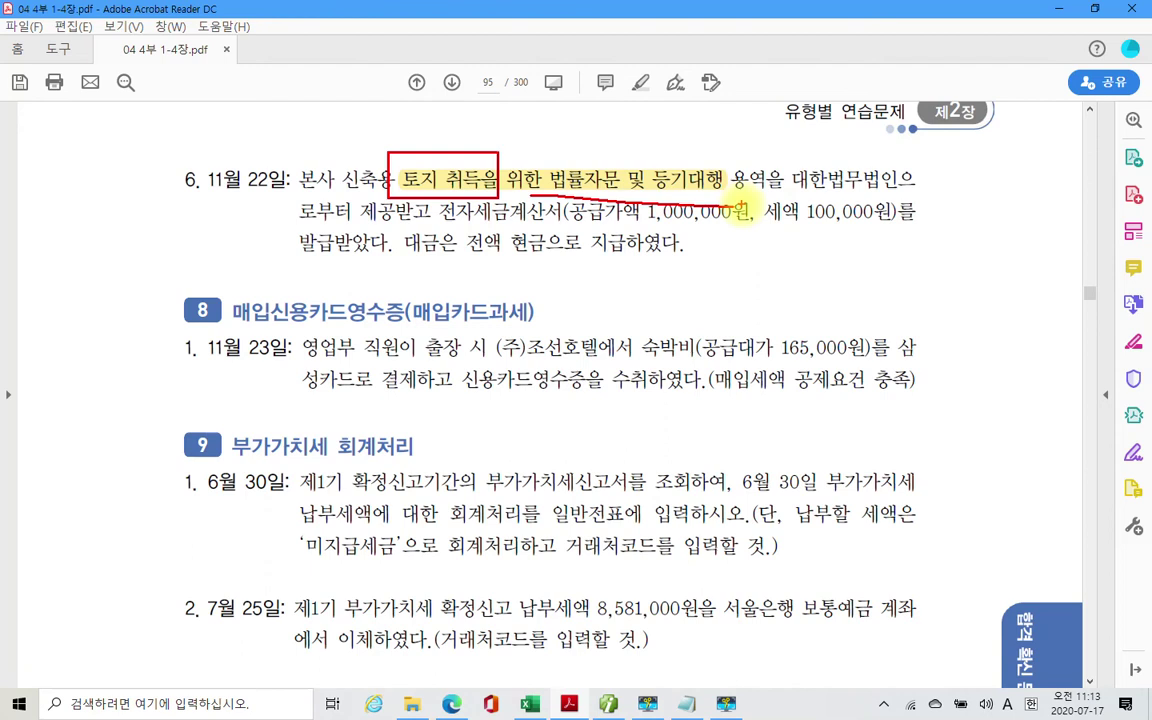
{"action": "mouse_move", "coordinate": [660, 195]}
{"action": "left_mouse_down"}
{"action": "mouse_move", "coordinate": [722, 195]}
{"action": "mouse_move", "coordinate": [693, 222]}
{"action": "left_mouse_up"}
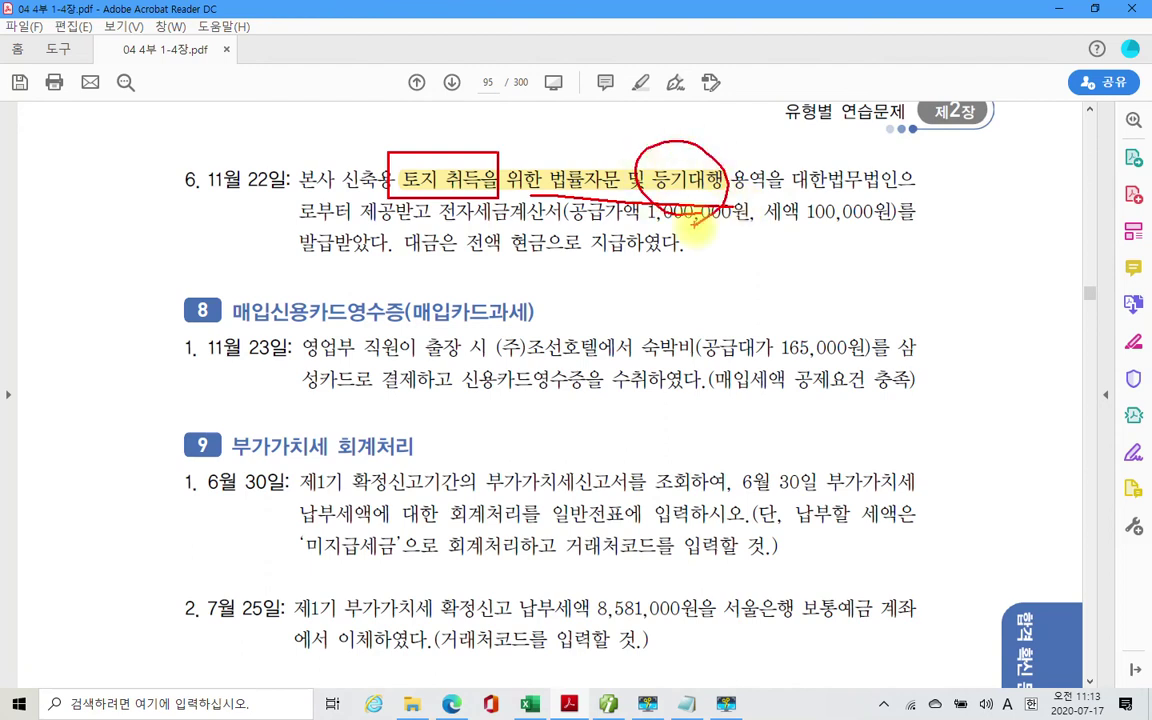
{"action": "mouse_move", "coordinate": [415, 128]}
{"action": "left_mouse_down"}
{"action": "mouse_move", "coordinate": [385, 165]}
{"action": "mouse_move", "coordinate": [420, 199]}
{"action": "mouse_move", "coordinate": [448, 150]}
{"action": "left_mouse_up"}
{"action": "left_click_drag", "start_coordinate": [548, 190], "coordinate": [582, 170]}
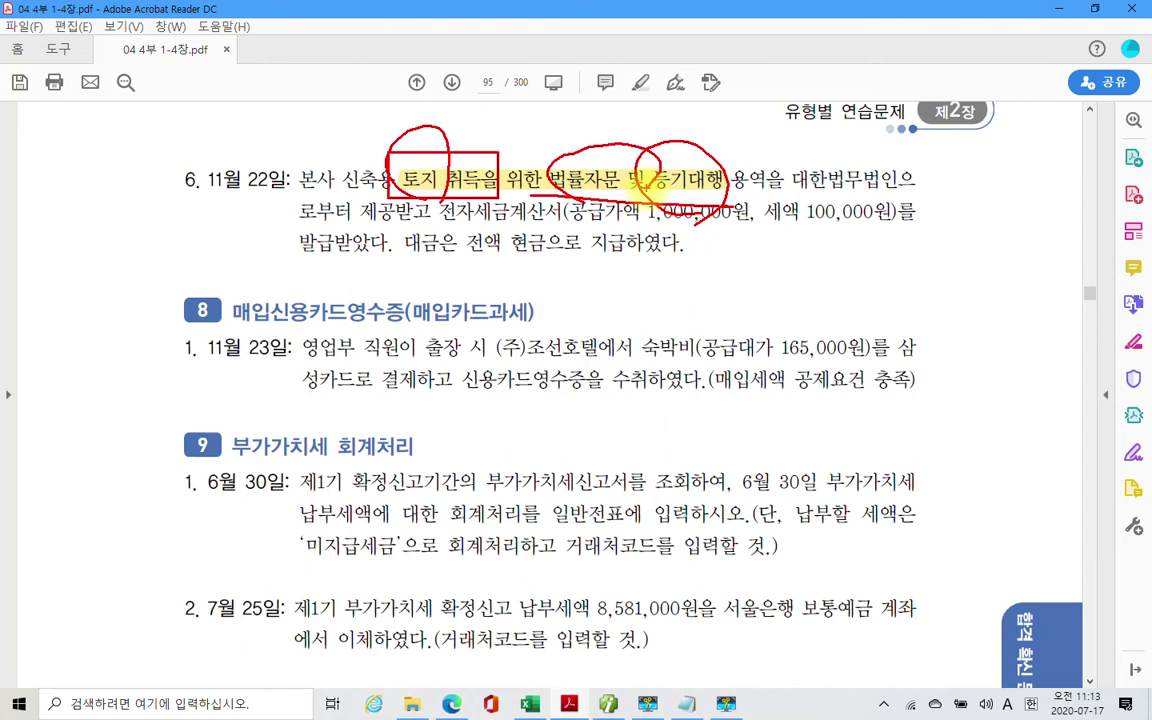
{"action": "left_click_drag", "start_coordinate": [778, 239], "coordinate": [905, 243]}
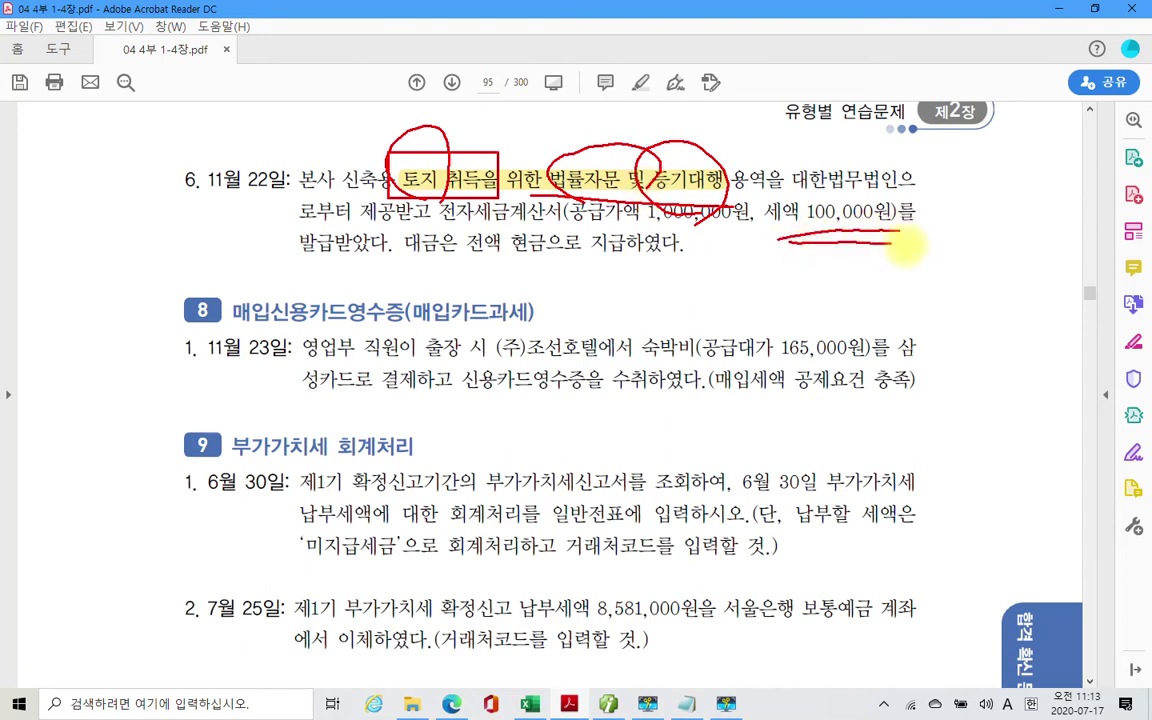
{"action": "key", "text": "Escape"}
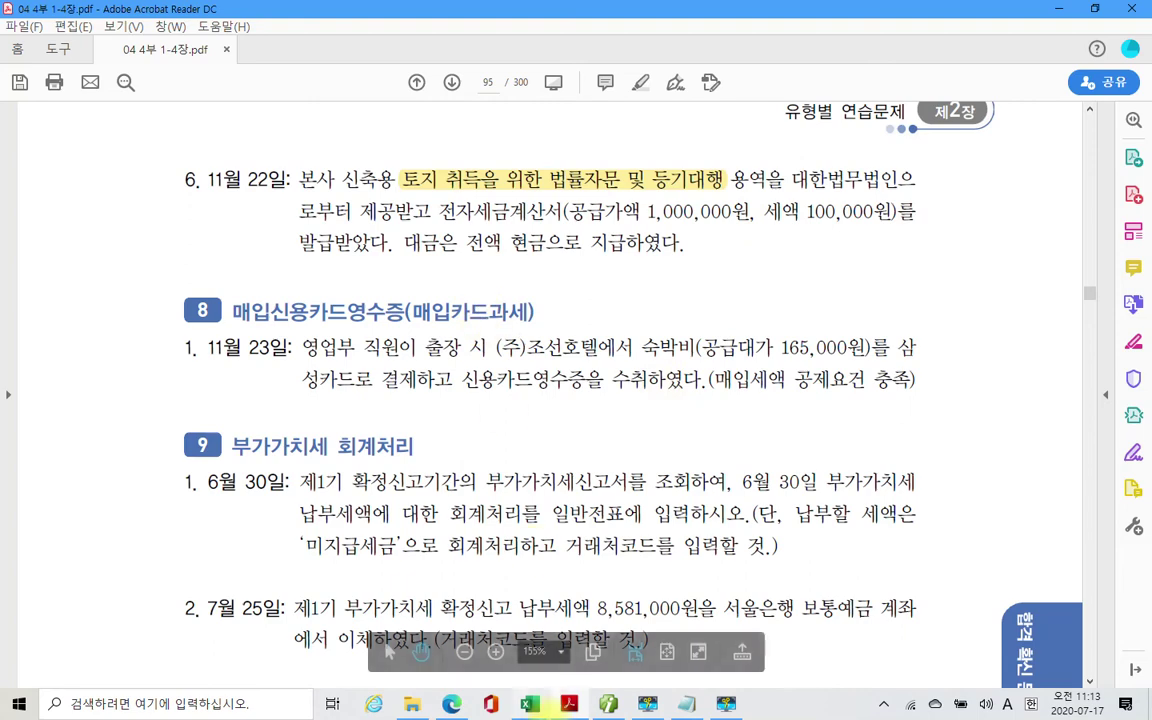
Step: Return to the voucher entry screen and start a November 22 entry of type 54 불공 with reason 0, 토지의 자본적 지출관련
{"action": "key", "text": "alt+Tab"}
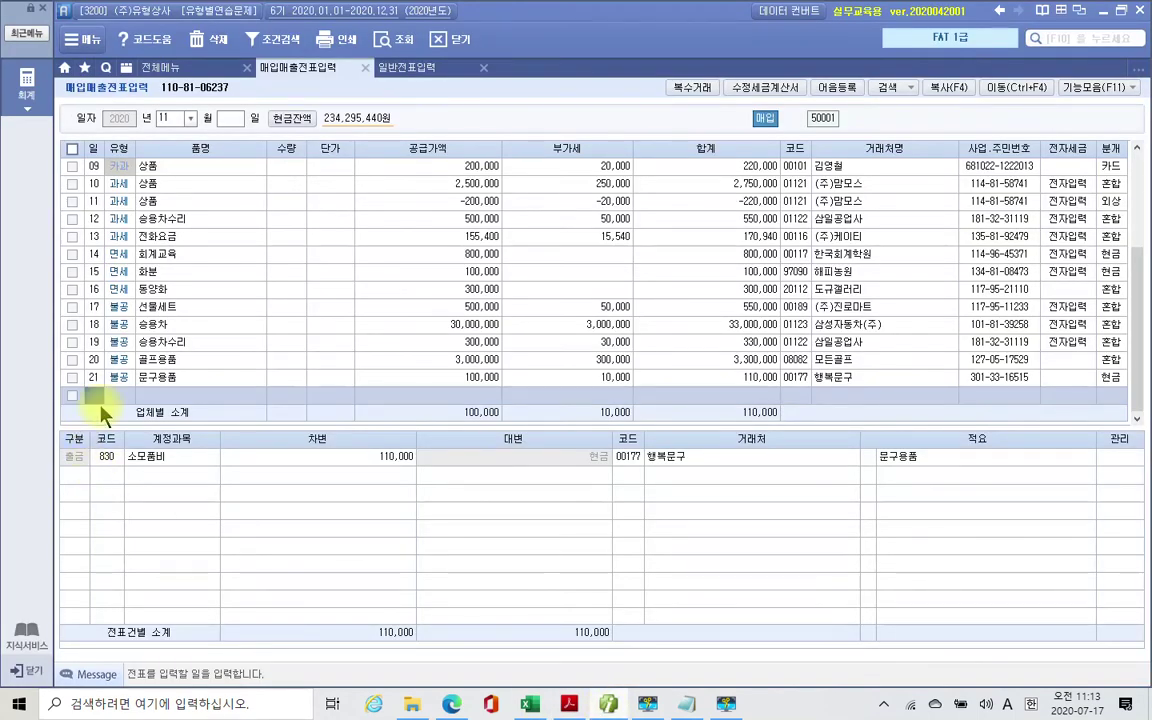
{"action": "type", "text": "22"}
{"action": "key", "text": "Return"}
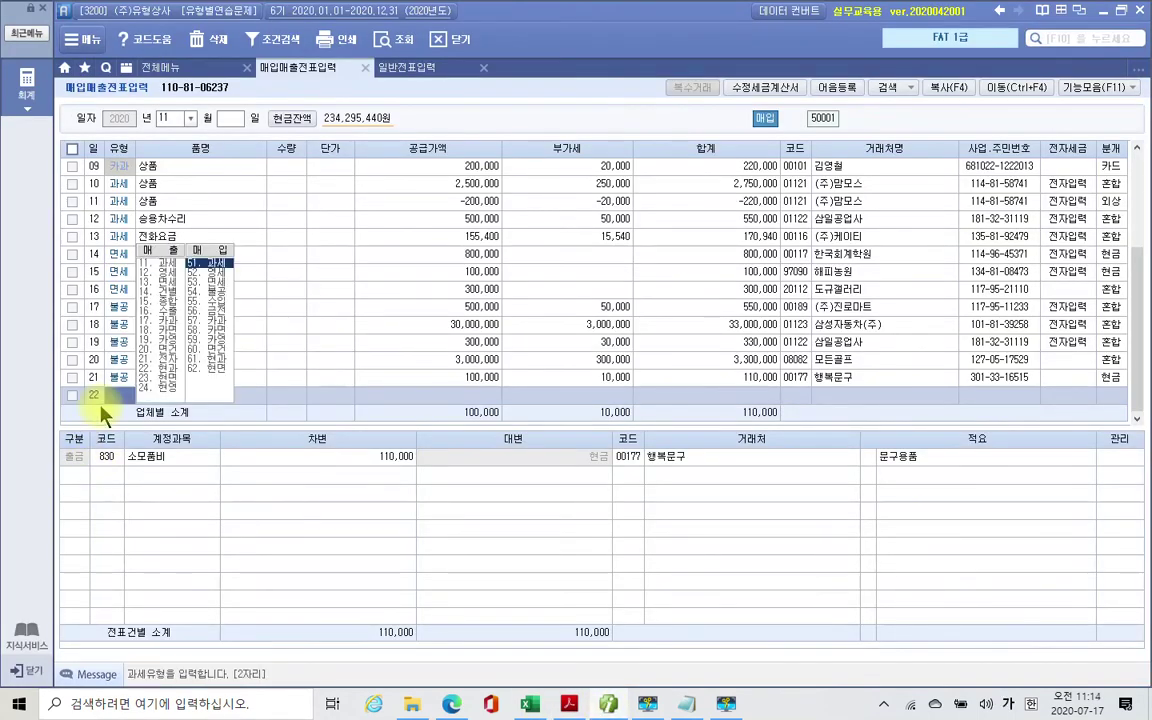
{"action": "type", "text": "54"}
{"action": "key", "text": "Return"}
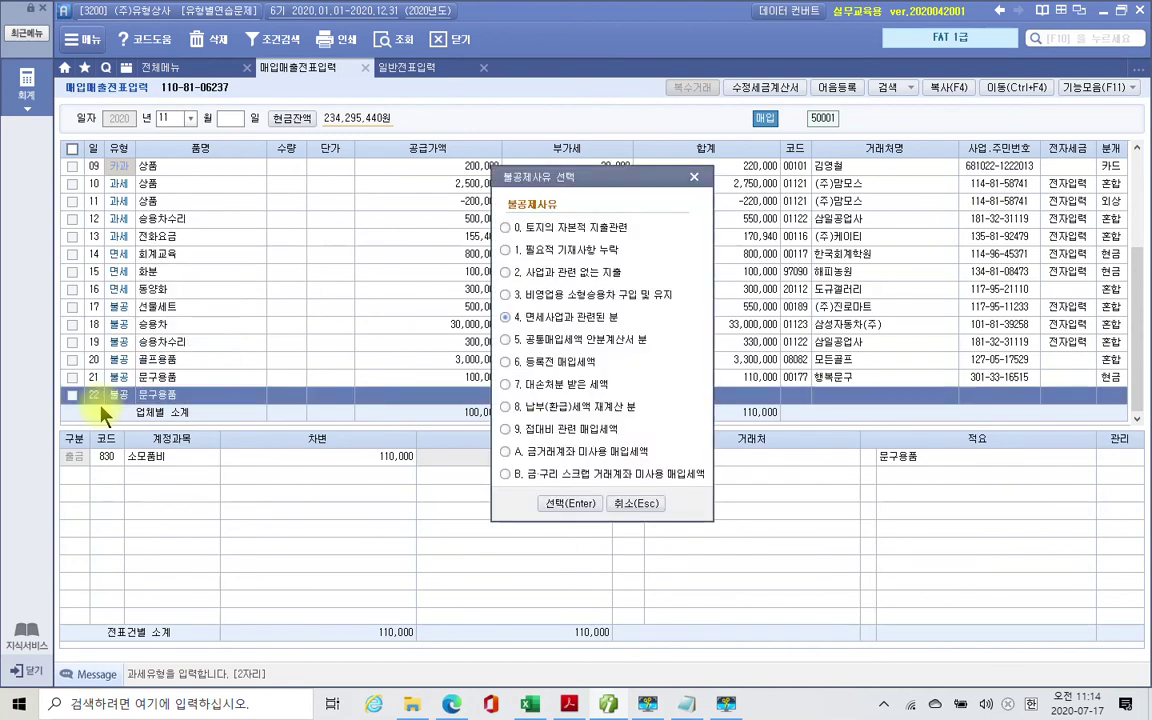
{"action": "left_click", "coordinate": [506, 228]}
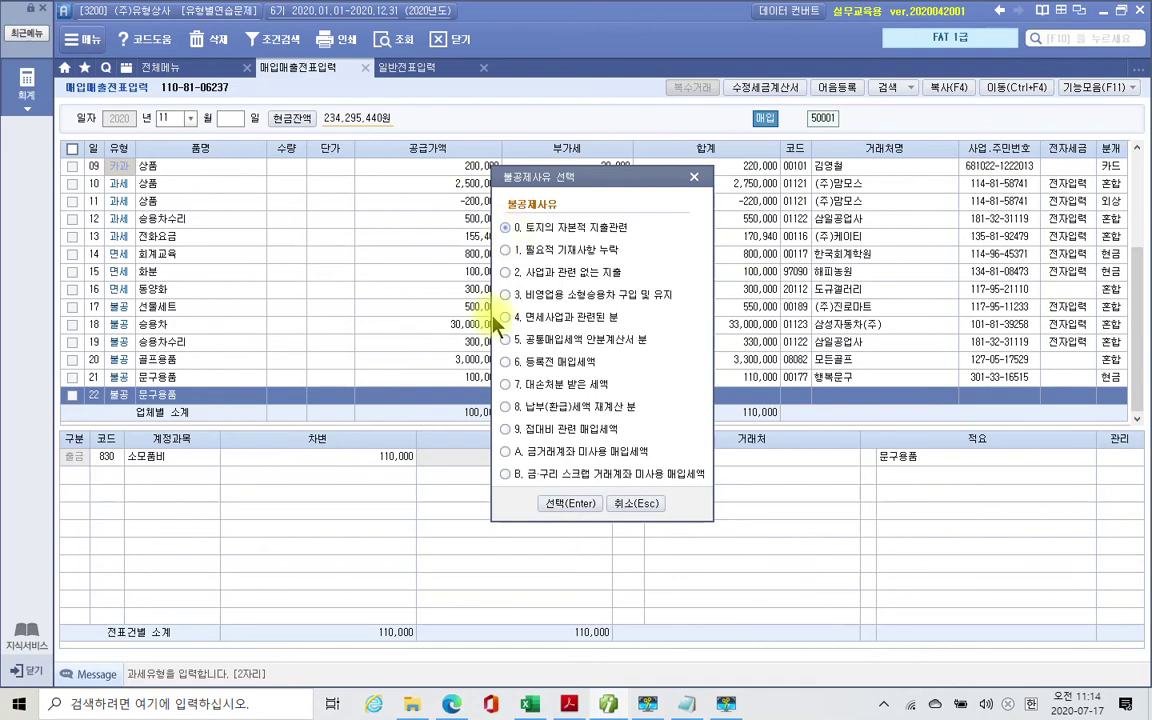
{"action": "key", "text": "Return"}
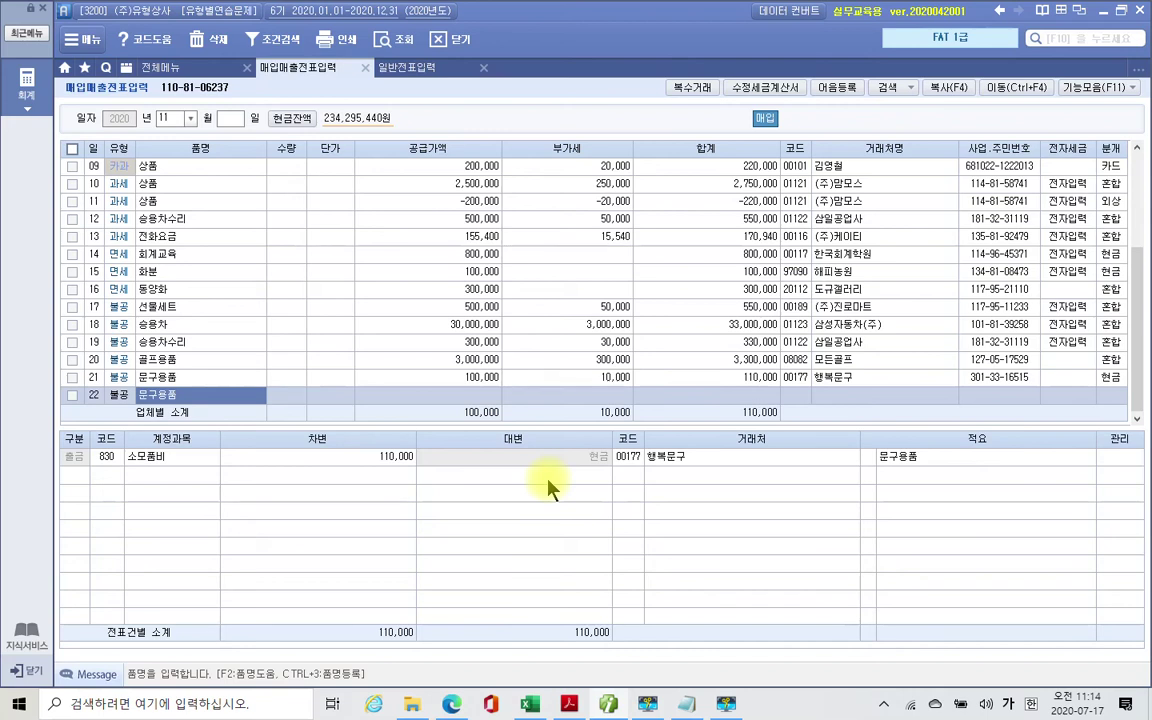
Step: Name the November 22 item 토지관련 자문 및 등기대행 and enter a supply amount of 1,000,000
{"action": "key", "text": "BackSpace"}
{"action": "type", "text": "토지관련 자문 및 등기대행"}
{"action": "key", "text": "Return"}
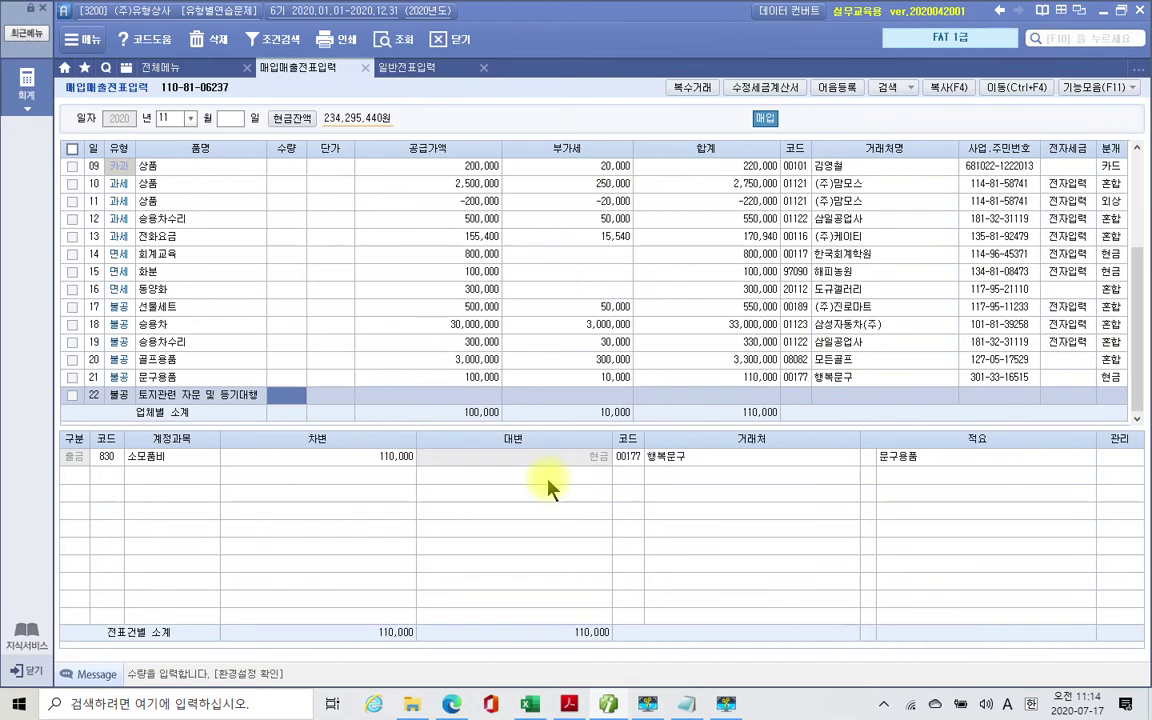
{"action": "key", "text": "Return"}
{"action": "key", "text": "Return"}
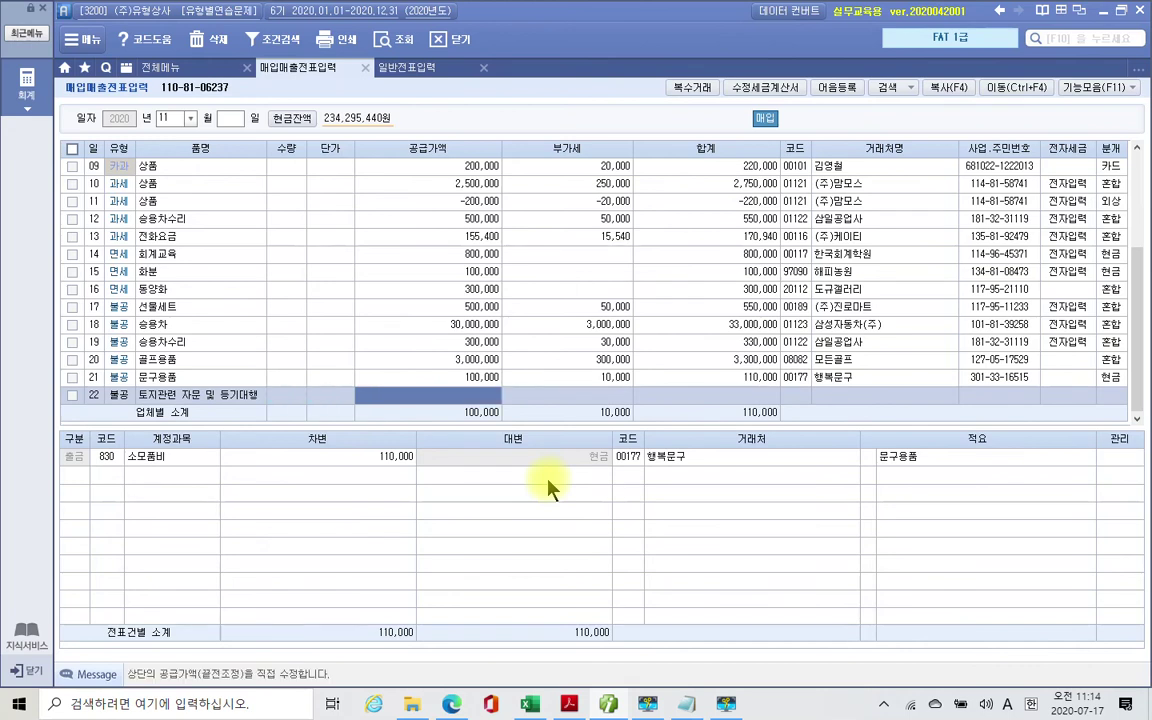
{"action": "type", "text": "1000000"}
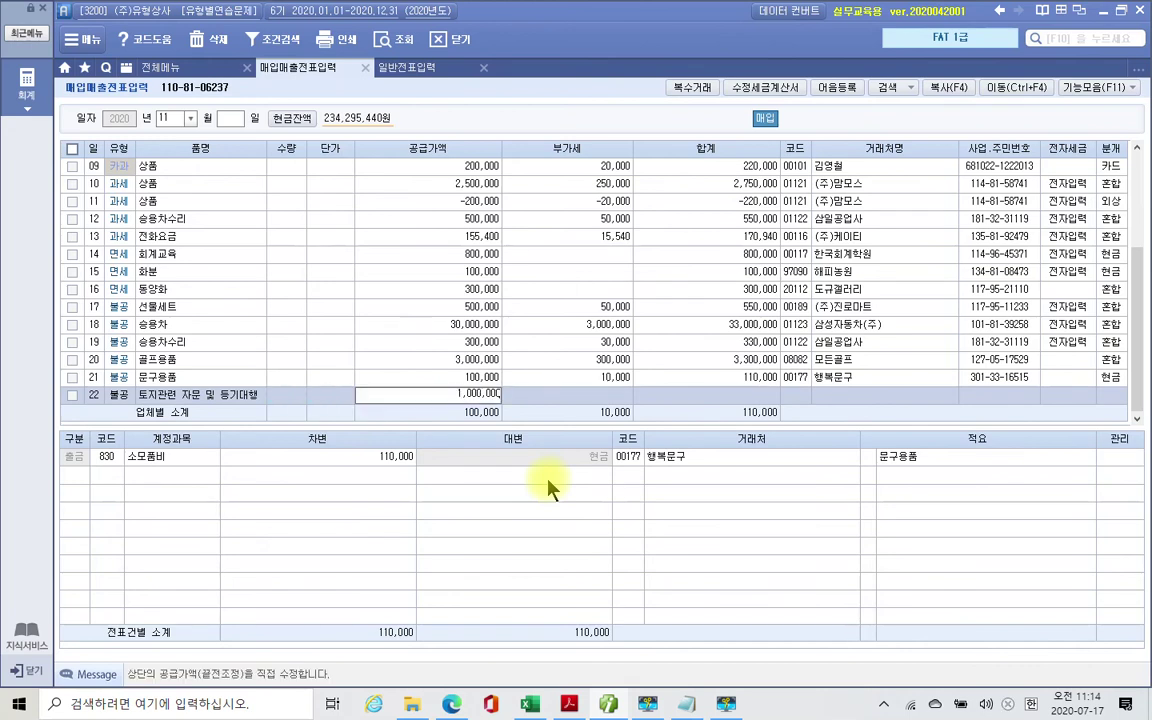
{"action": "key", "text": "Return"}
{"action": "key", "text": "Return"}
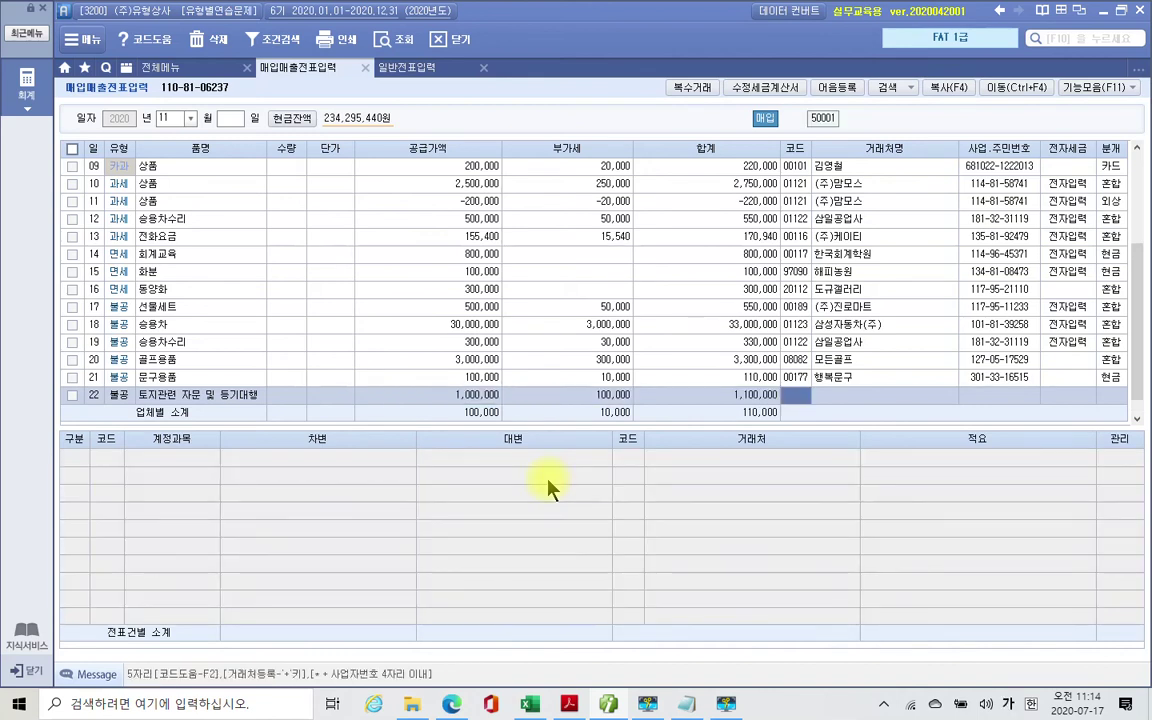
Step: Set 대한법무법인 as the November 22 trading partner and mark the tax invoice as 1 전자입력
{"action": "type", "text": "대한"}
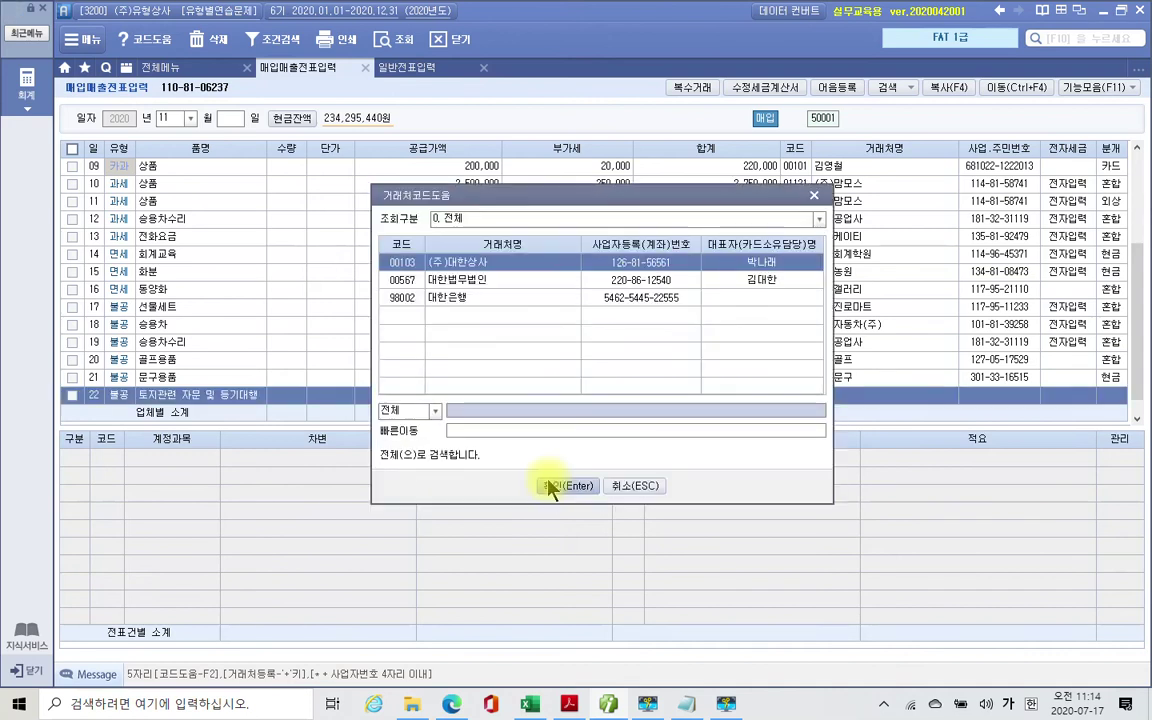
{"action": "key", "text": "Down"}
{"action": "key", "text": "Return"}
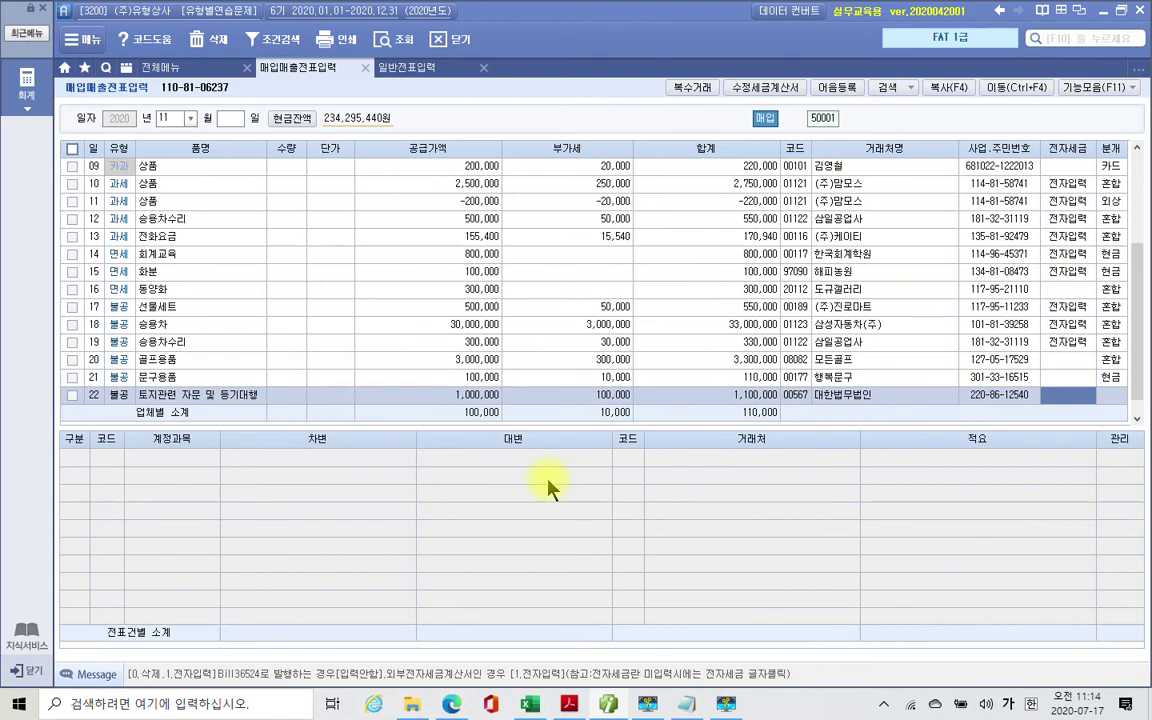
{"action": "type", "text": "1"}
{"action": "key", "text": "Return"}
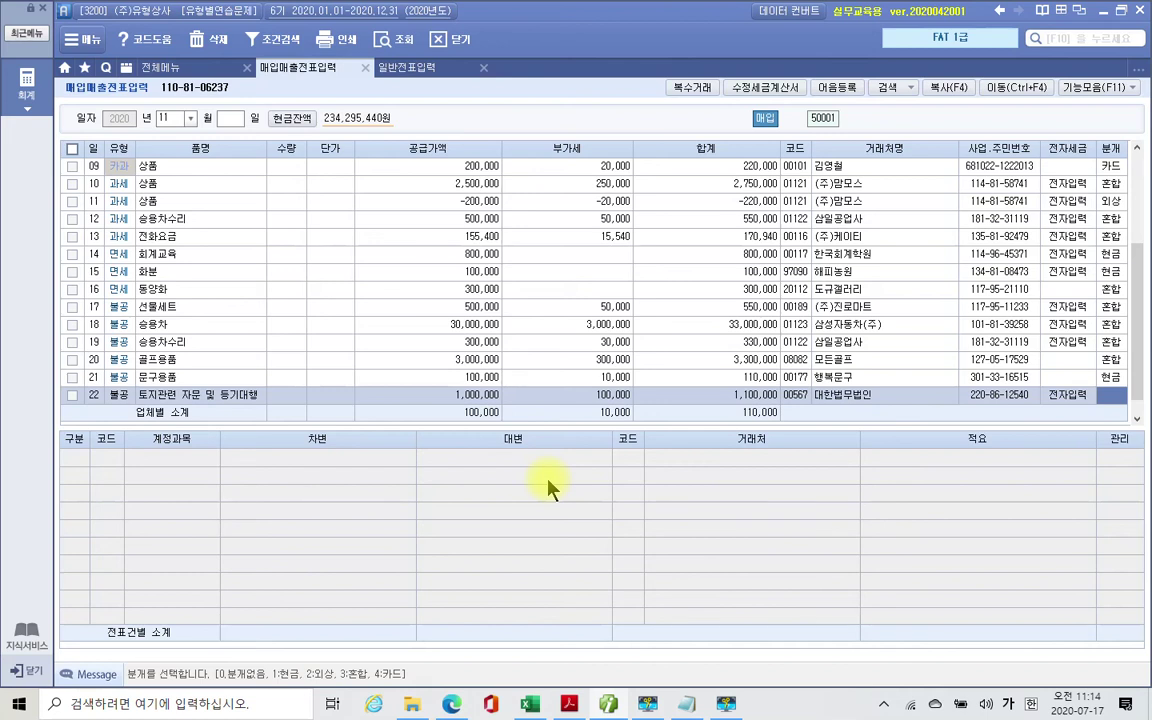
Step: Choose journal type 1 현금 for the November 22 purchase and set its debit account to 201 토지
{"action": "type", "text": "1"}
{"action": "key", "text": "Return"}
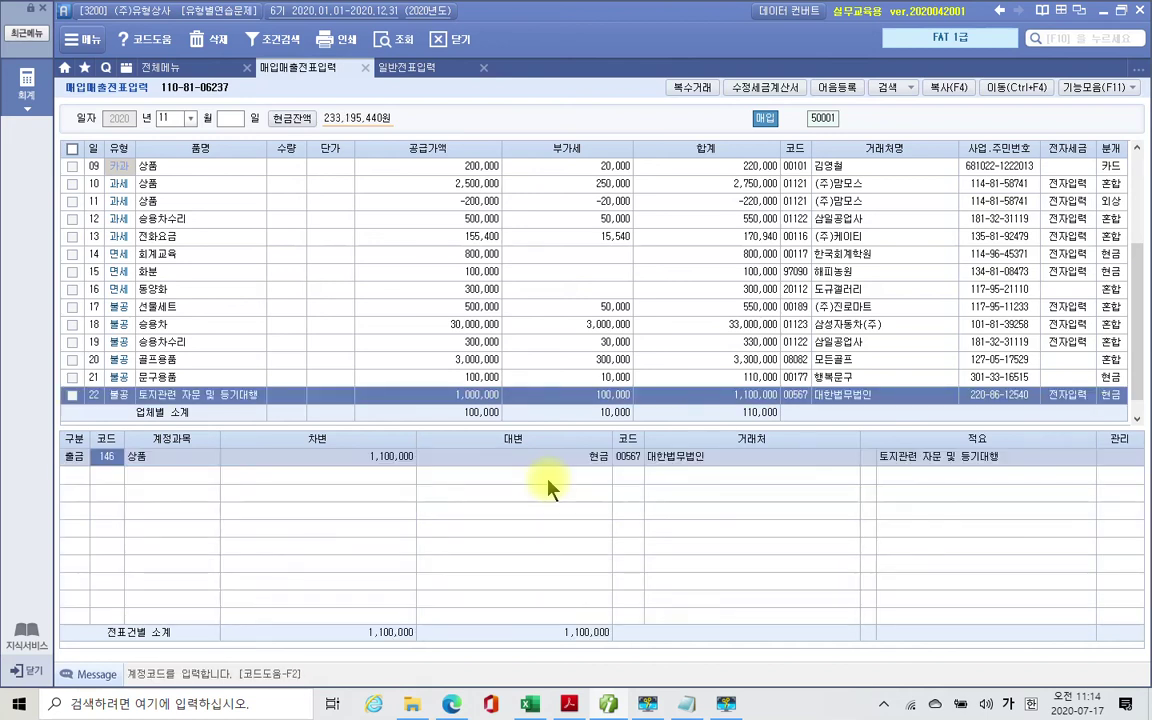
{"action": "type", "text": "토지"}
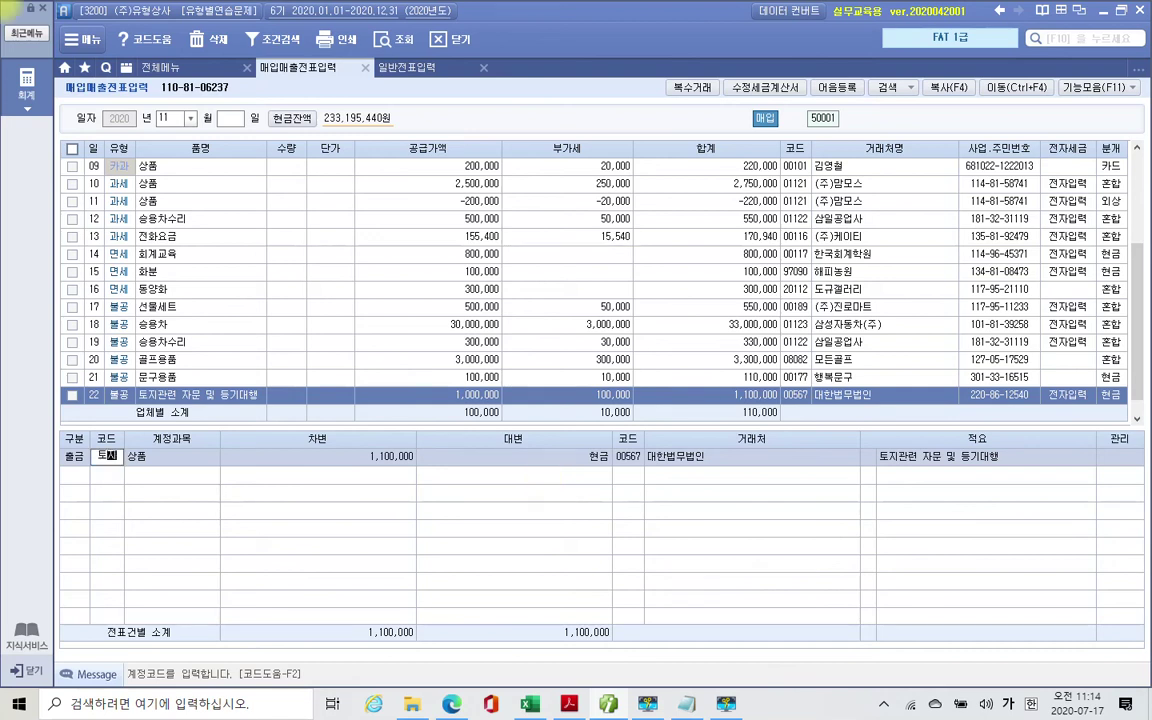
{"action": "key", "text": "Return"}
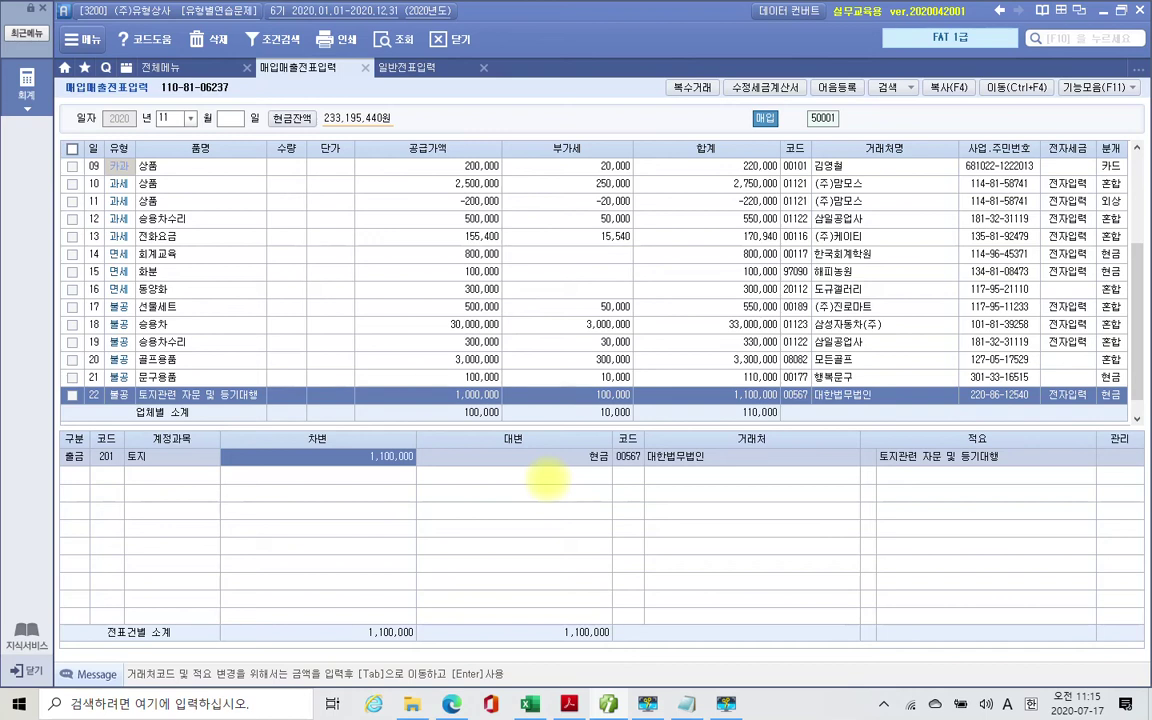
{"action": "mouse_move", "coordinate": [400, 290]}
{"action": "left_mouse_down"}
{"action": "mouse_move", "coordinate": [373, 355]}
{"action": "mouse_move", "coordinate": [411, 314]}
{"action": "mouse_move", "coordinate": [453, 405]}
{"action": "left_mouse_up"}
{"action": "left_click_drag", "start_coordinate": [420, 262], "coordinate": [462, 408]}
{"action": "mouse_move", "coordinate": [590, 310]}
{"action": "left_mouse_down"}
{"action": "mouse_move", "coordinate": [615, 350]}
{"action": "mouse_move", "coordinate": [600, 405]}
{"action": "left_mouse_up"}
{"action": "mouse_move", "coordinate": [724, 323]}
{"action": "left_mouse_down"}
{"action": "mouse_move", "coordinate": [695, 352]}
{"action": "mouse_move", "coordinate": [712, 345]}
{"action": "mouse_move", "coordinate": [737, 364]}
{"action": "left_mouse_up"}
{"action": "mouse_move", "coordinate": [760, 300]}
{"action": "left_mouse_down"}
{"action": "mouse_move", "coordinate": [765, 368]}
{"action": "mouse_move", "coordinate": [793, 396]}
{"action": "left_mouse_up"}
{"action": "mouse_move", "coordinate": [740, 340]}
{"action": "left_mouse_down"}
{"action": "mouse_move", "coordinate": [810, 300]}
{"action": "mouse_move", "coordinate": [820, 350]}
{"action": "mouse_move", "coordinate": [920, 380]}
{"action": "mouse_move", "coordinate": [870, 290]}
{"action": "mouse_move", "coordinate": [905, 300]}
{"action": "mouse_move", "coordinate": [920, 330]}
{"action": "mouse_move", "coordinate": [1055, 359]}
{"action": "mouse_move", "coordinate": [1062, 378]}
{"action": "left_mouse_up"}
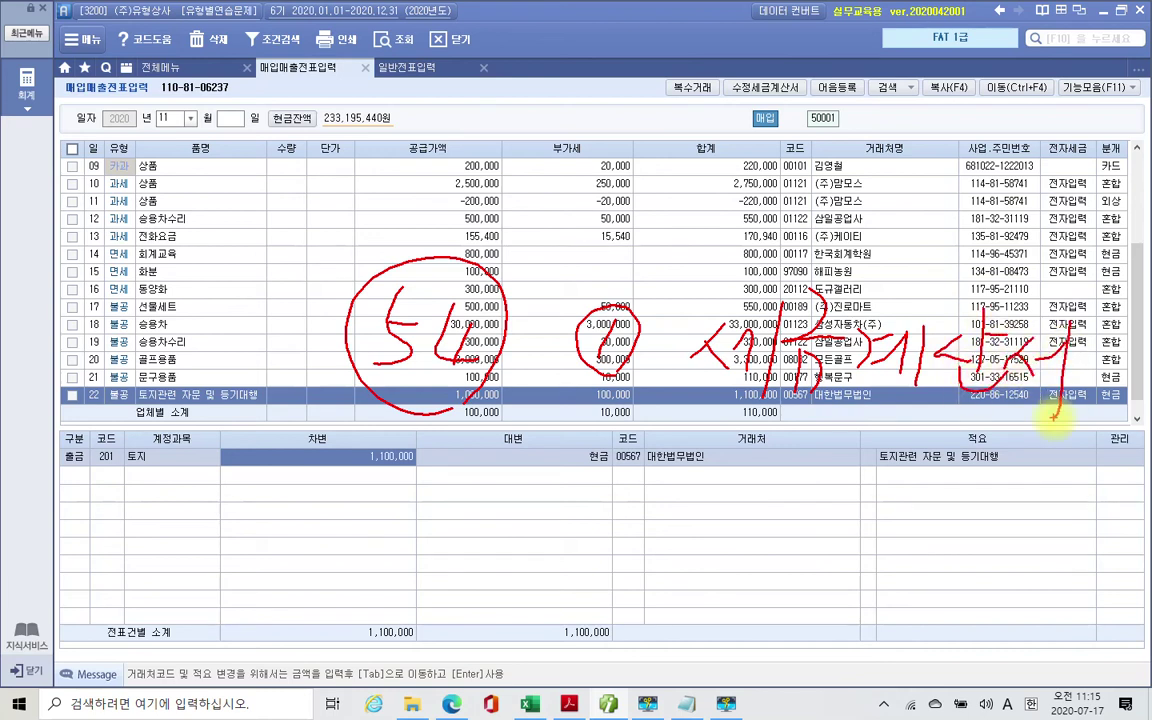
{"action": "left_click_drag", "start_coordinate": [586, 430], "coordinate": [603, 466]}
{"action": "mouse_move", "coordinate": [615, 418]}
{"action": "left_mouse_down"}
{"action": "mouse_move", "coordinate": [585, 485]}
{"action": "mouse_move", "coordinate": [622, 416]}
{"action": "left_mouse_up"}
{"action": "mouse_move", "coordinate": [726, 407]}
{"action": "left_mouse_down"}
{"action": "mouse_move", "coordinate": [722, 432]}
{"action": "mouse_move", "coordinate": [766, 463]}
{"action": "mouse_move", "coordinate": [753, 496]}
{"action": "mouse_move", "coordinate": [815, 463]}
{"action": "mouse_move", "coordinate": [822, 483]}
{"action": "mouse_move", "coordinate": [796, 489]}
{"action": "left_mouse_up"}
{"action": "left_click_drag", "start_coordinate": [842, 442], "coordinate": [820, 512]}
{"action": "left_click_drag", "start_coordinate": [836, 476], "coordinate": [866, 488]}
{"action": "left_click_drag", "start_coordinate": [885, 440], "coordinate": [882, 527]}
{"action": "left_click_drag", "start_coordinate": [888, 483], "coordinate": [912, 482]}
{"action": "left_click_drag", "start_coordinate": [948, 428], "coordinate": [946, 430]}
{"action": "mouse_move", "coordinate": [880, 492]}
{"action": "left_mouse_down"}
{"action": "mouse_move", "coordinate": [970, 488]}
{"action": "mouse_move", "coordinate": [905, 522]}
{"action": "left_mouse_up"}
{"action": "left_click_drag", "start_coordinate": [955, 495], "coordinate": [953, 550]}
{"action": "left_click_drag", "start_coordinate": [1018, 455], "coordinate": [1028, 520]}
{"action": "left_click_drag", "start_coordinate": [1020, 542], "coordinate": [1019, 548]}
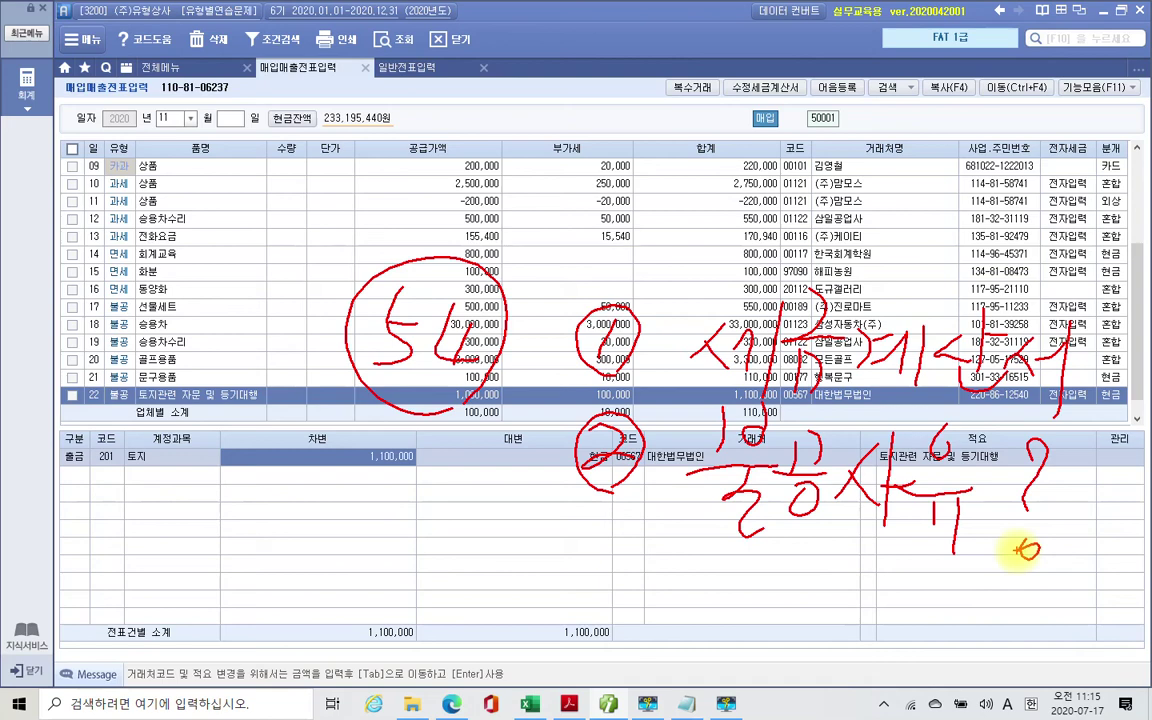
{"action": "key", "text": "Escape"}
Step: Check the November 23 card-receipt exercise in the PDF and start a purchase voucher line dated the 23rd
{"action": "left_click", "coordinate": [568, 705]}
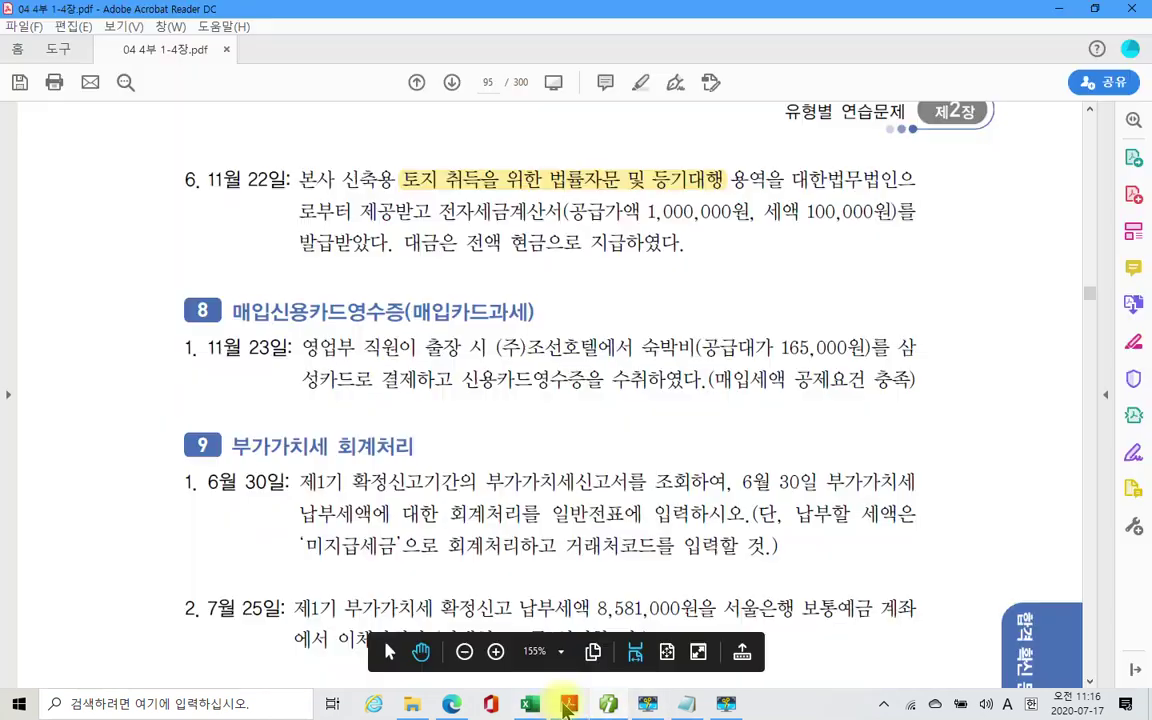
{"action": "scroll", "coordinate": [330, 410], "scroll_direction": "down", "scroll_amount": 2}
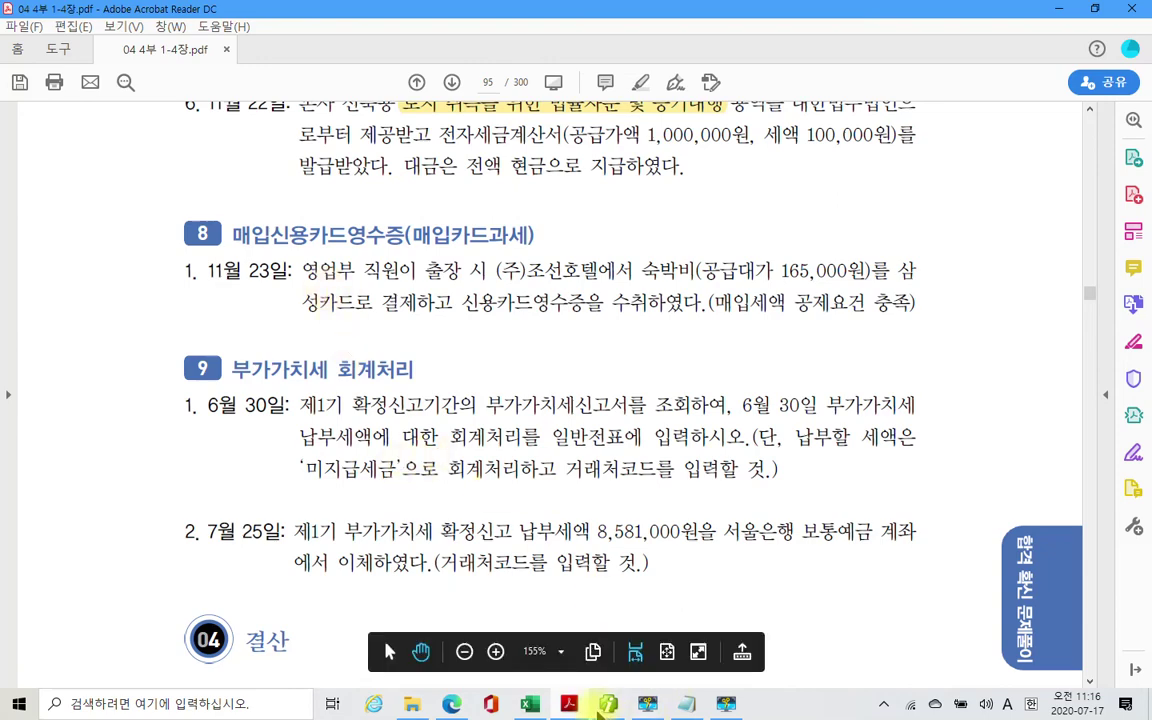
{"action": "left_click", "coordinate": [608, 704]}
{"action": "left_click", "coordinate": [93, 403]}
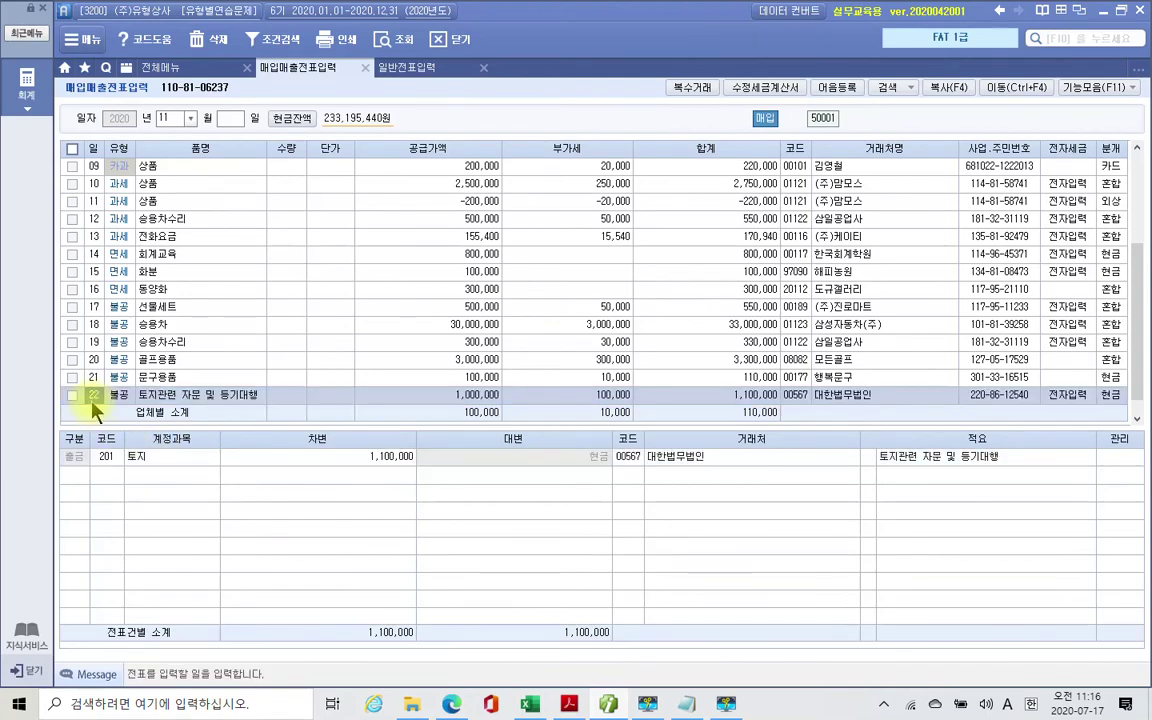
{"action": "type", "text": "23"}
{"action": "key", "text": "Return"}
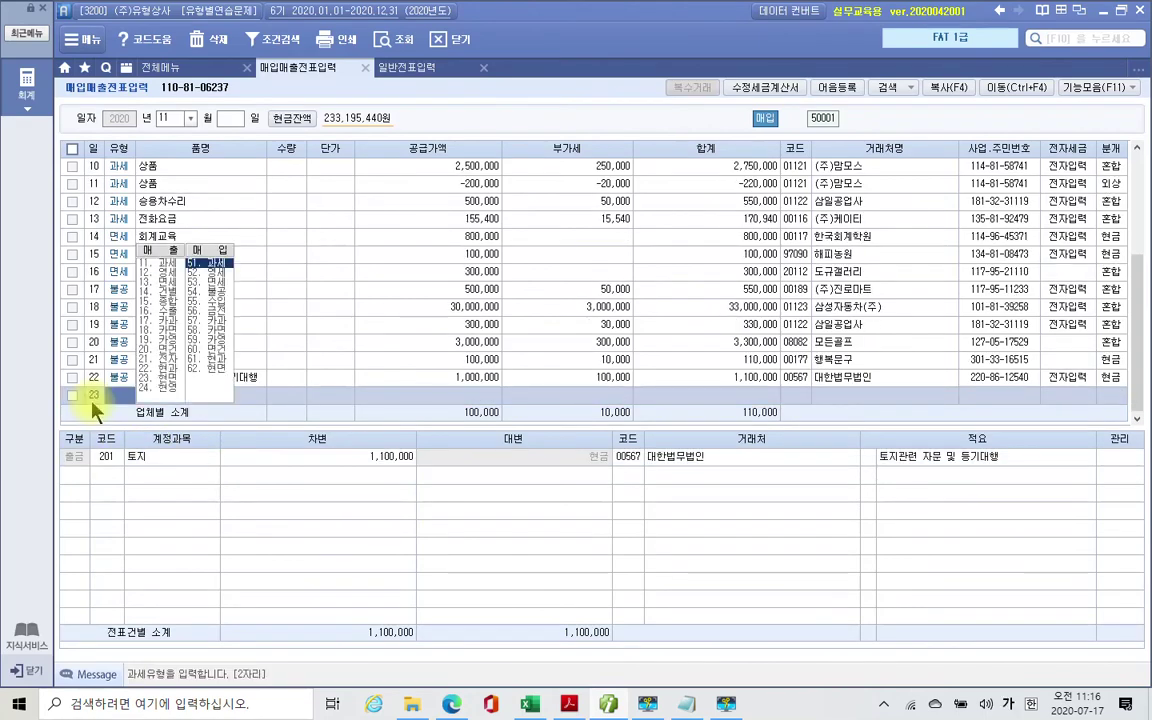
Step: Set the November 23 entry's type to 57 카과 and choose 삼성카드 as its card company
{"action": "type", "text": "57"}
{"action": "key", "text": "Return"}
{"action": "key", "text": "Return"}
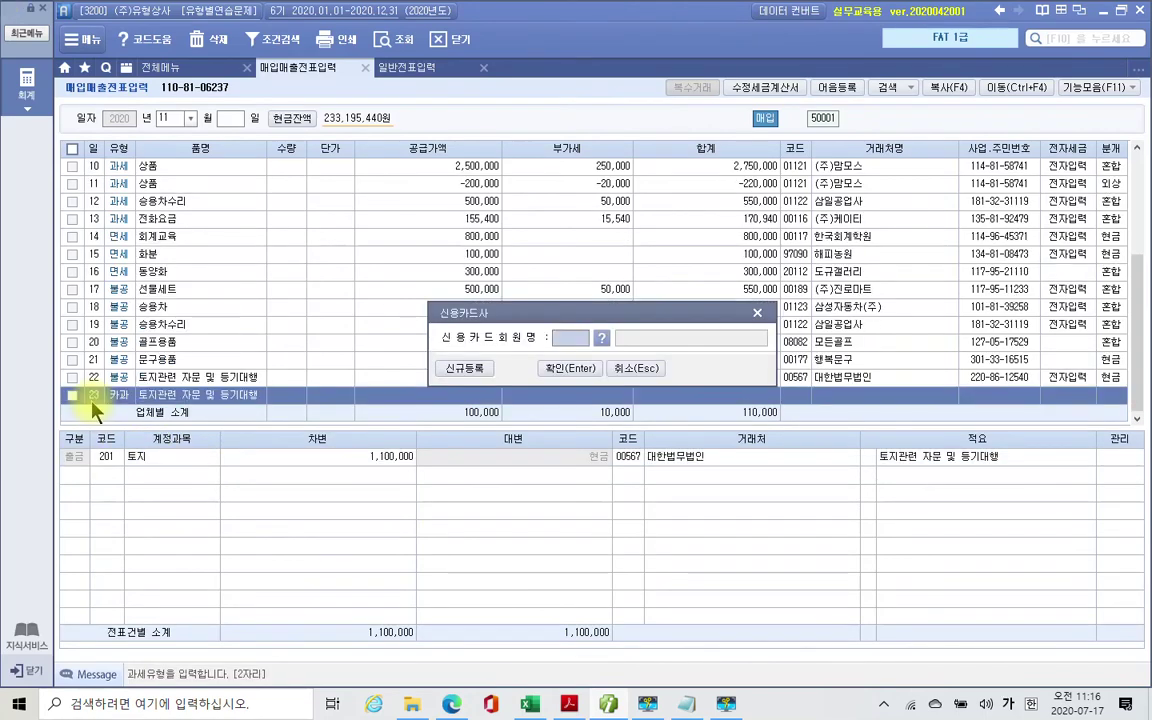
{"action": "left_click", "coordinate": [601, 338]}
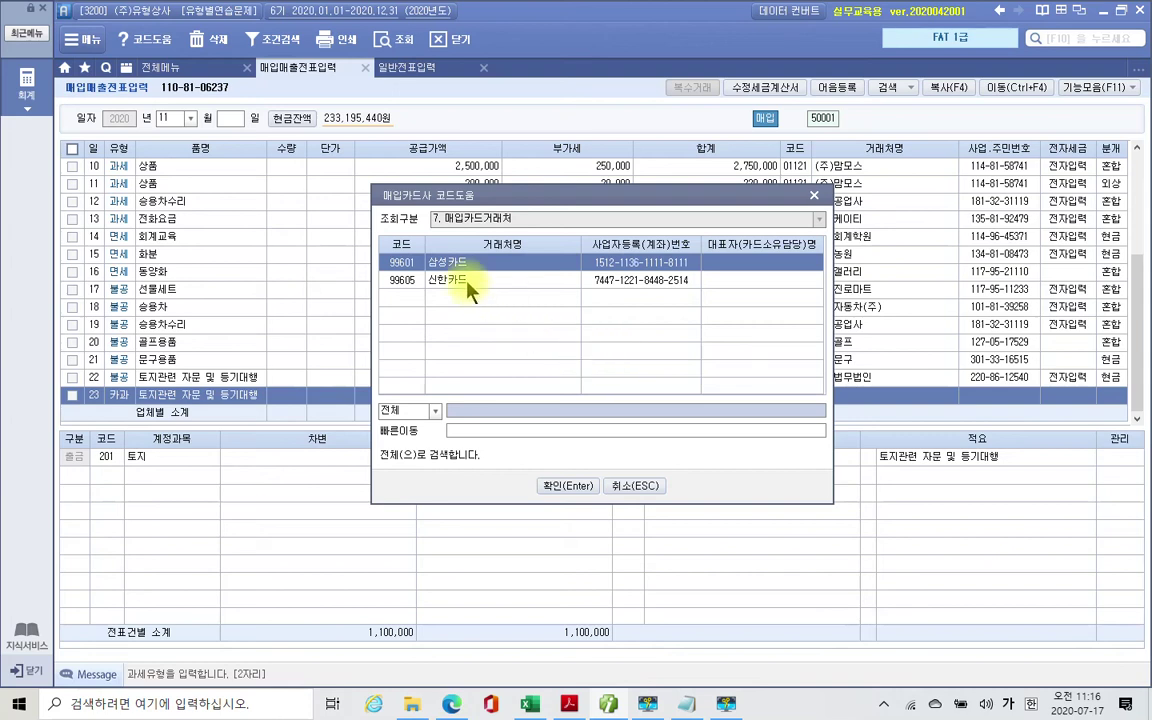
{"action": "left_click", "coordinate": [540, 488]}
{"action": "left_click", "coordinate": [514, 440]}
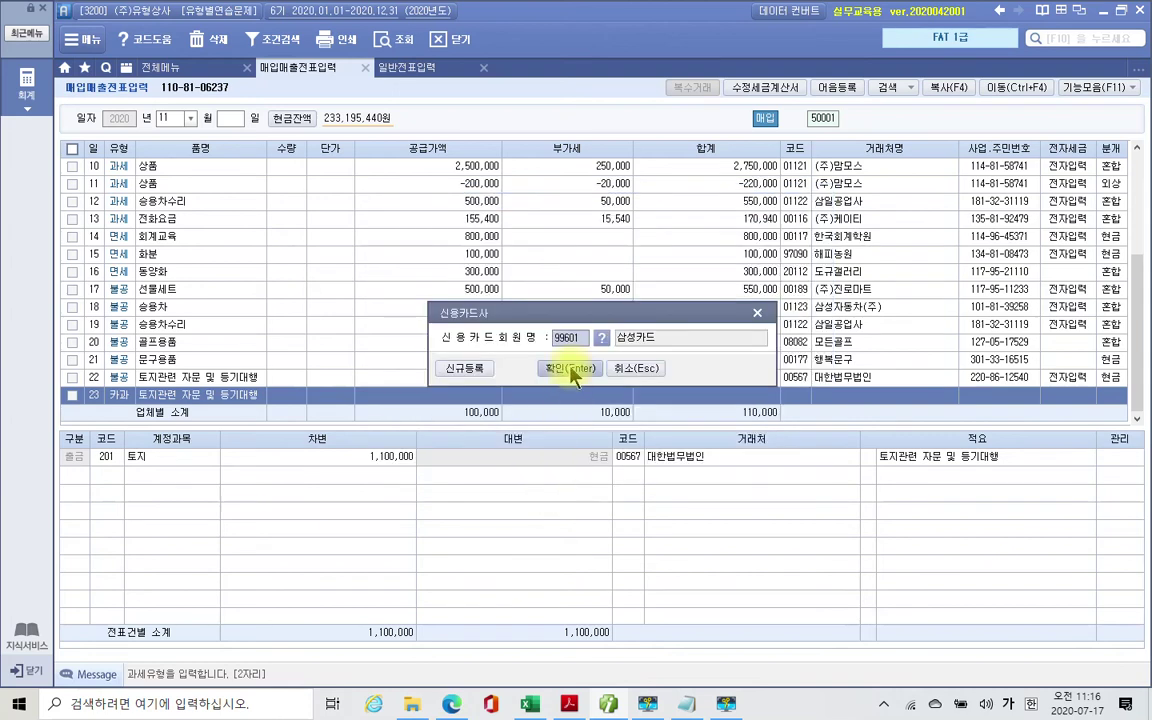
Step: Name the November 23 item 숙박비 and enter the VAT-inclusive amount of 165,000 as its supply amount
{"action": "type", "text": "숙박"}
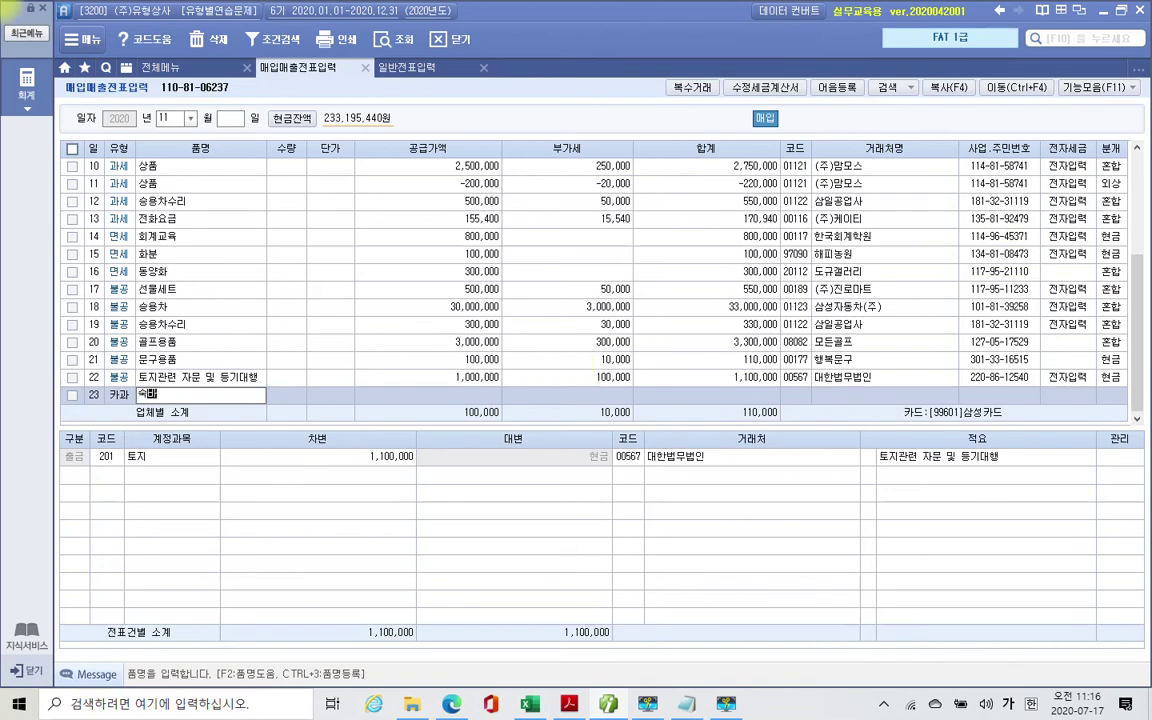
{"action": "type", "text": "비"}
{"action": "key", "text": "Return"}
{"action": "key", "text": "Return"}
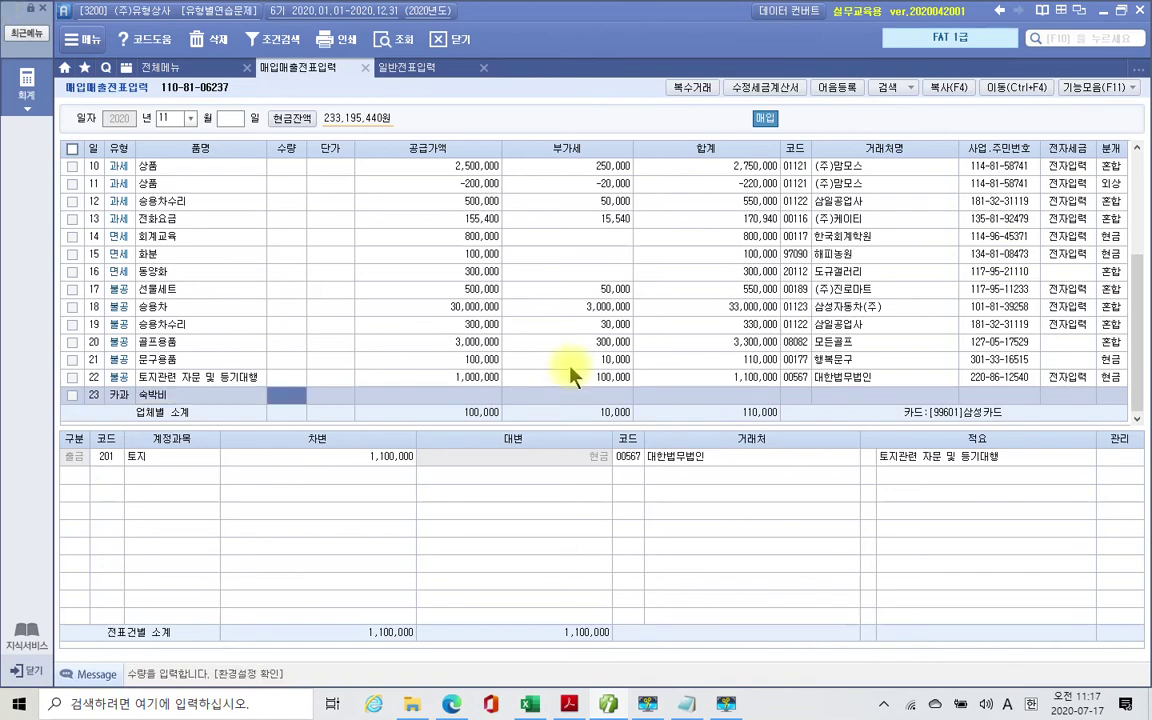
{"action": "key", "text": "Return"}
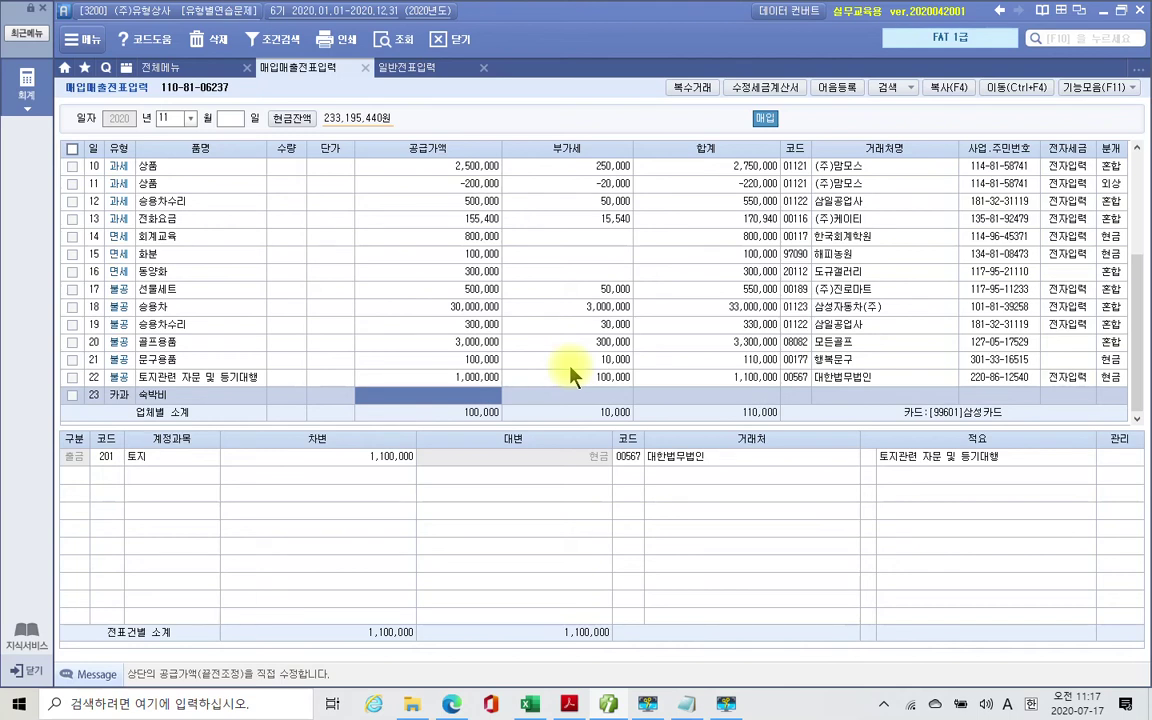
{"action": "type", "text": "150000"}
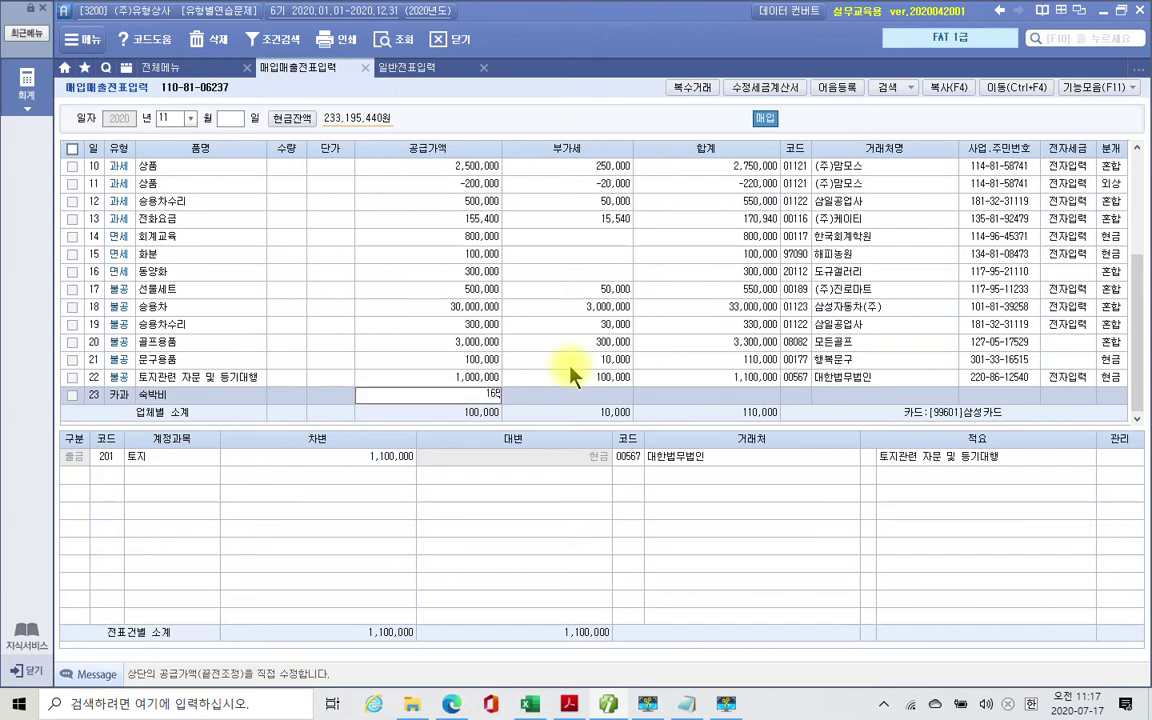
{"action": "key", "text": "Return"}
{"action": "key", "text": "Return"}
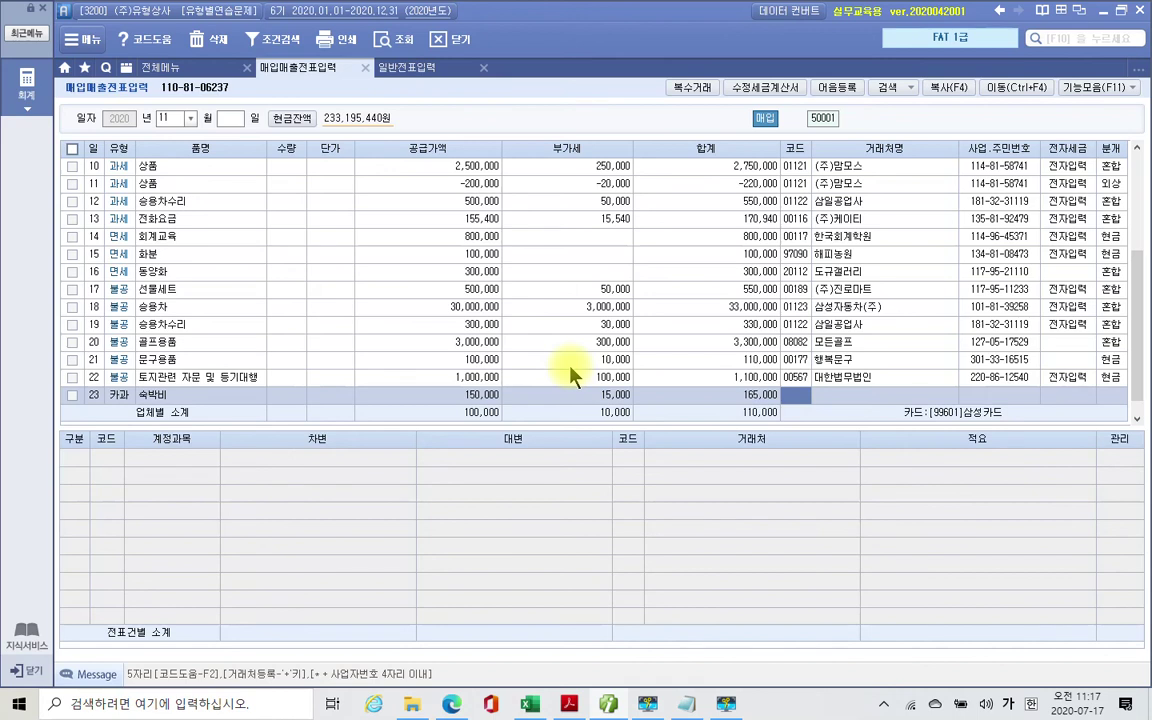
Step: Set (주)조선호텔 as the November 23 trading partner and leave the electronic tax invoice mark empty
{"action": "type", "text": "조선"}
{"action": "key", "text": "Return"}
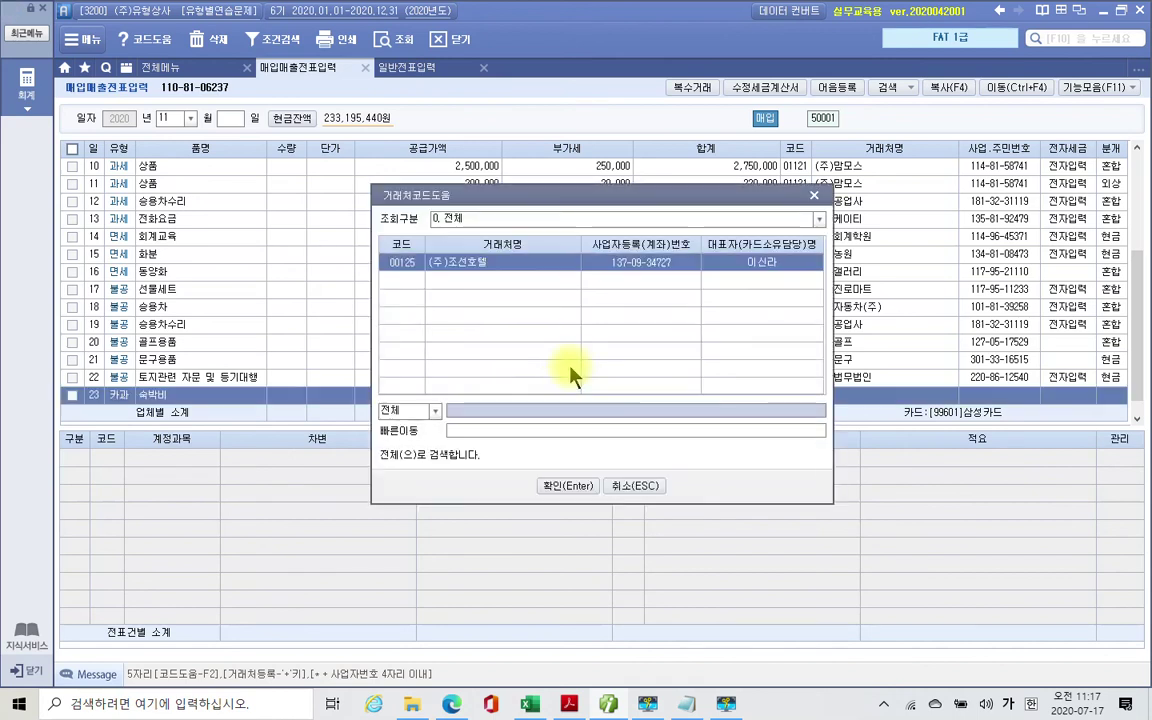
{"action": "key", "text": "Return"}
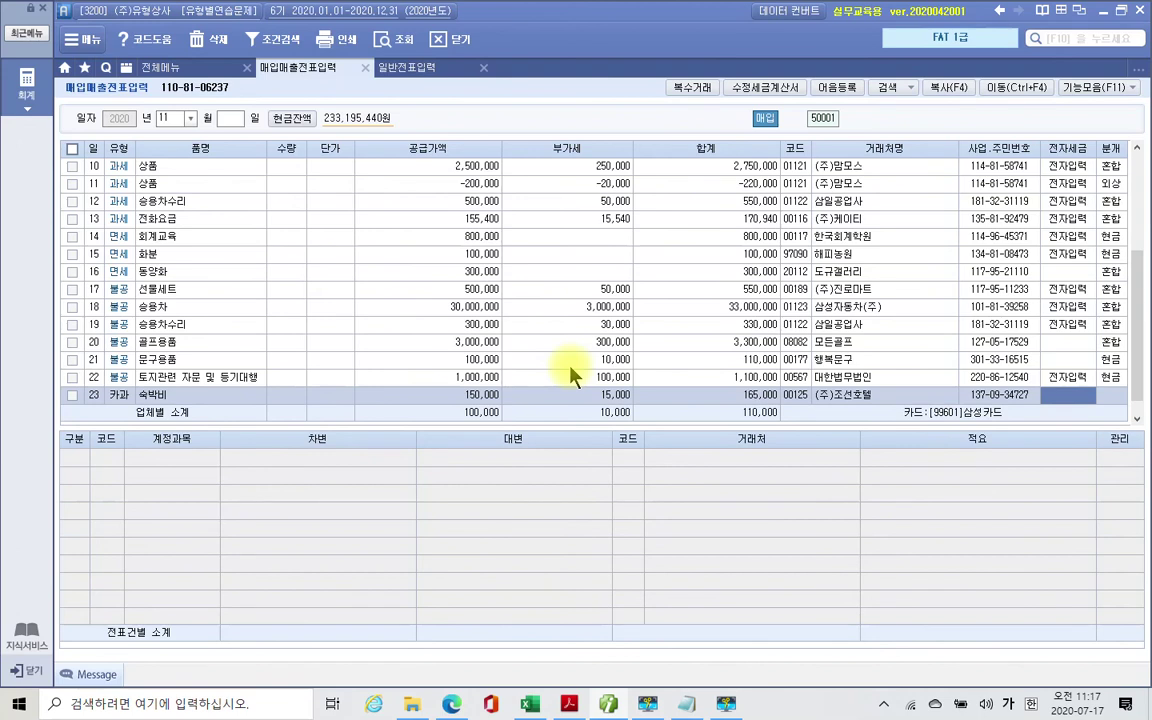
{"action": "key", "text": "Return"}
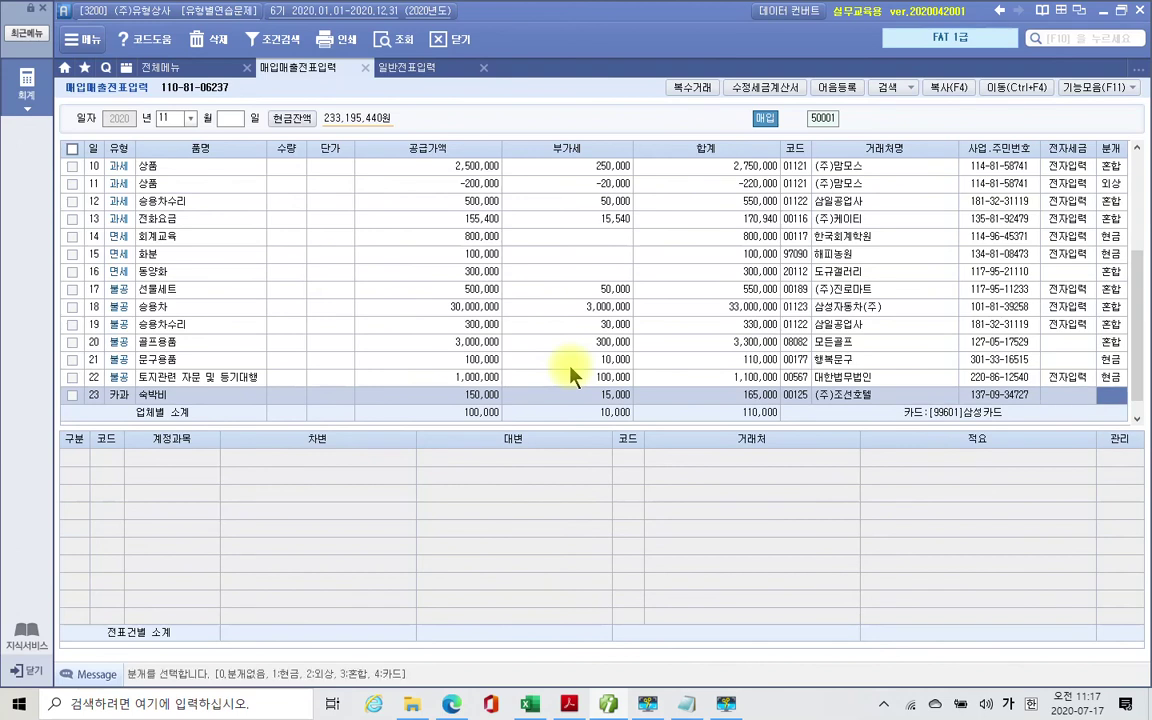
Step: Choose journal type 4 카드 for the November 23 purchase and set its debit account to 812 여비교통비
{"action": "key", "text": "4"}
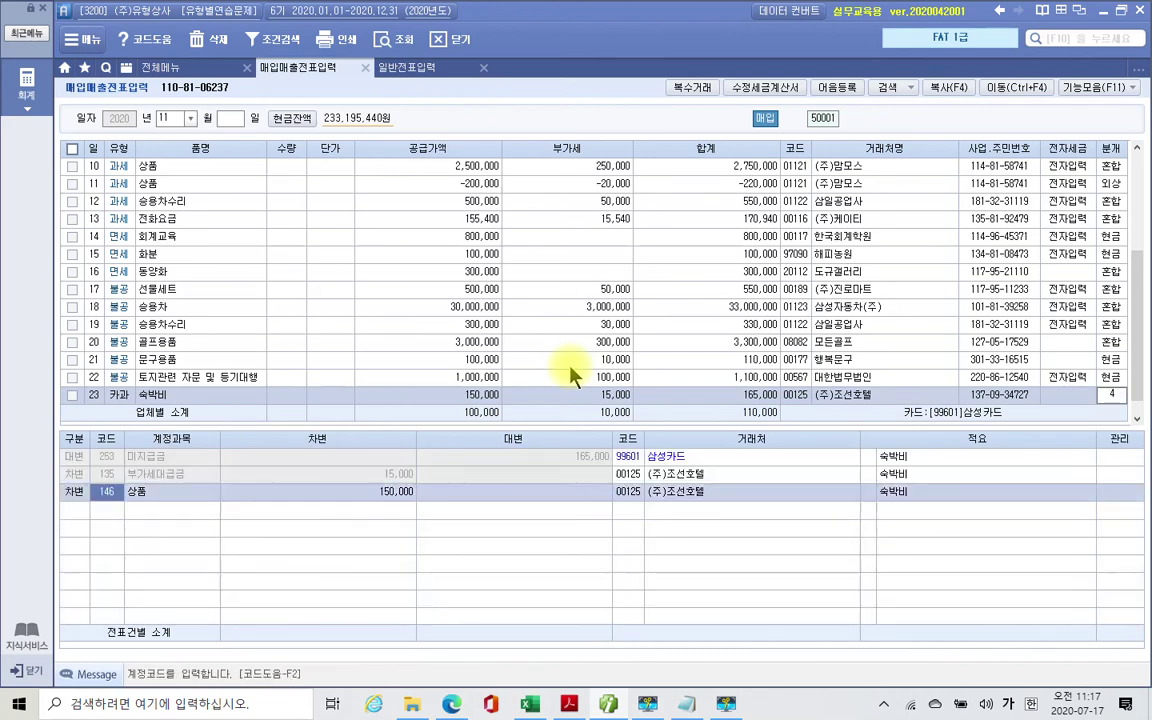
{"action": "key", "text": "Return"}
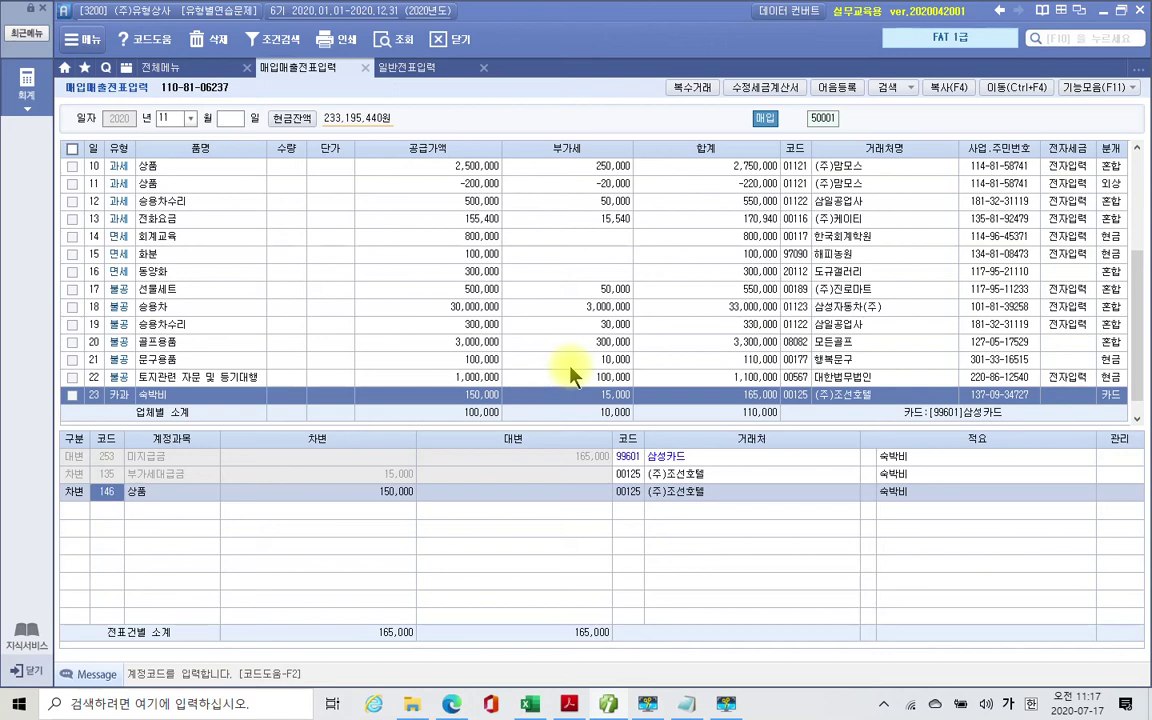
{"action": "key", "text": "BackSpace"}
{"action": "type", "text": "812"}
{"action": "key", "text": "Return"}
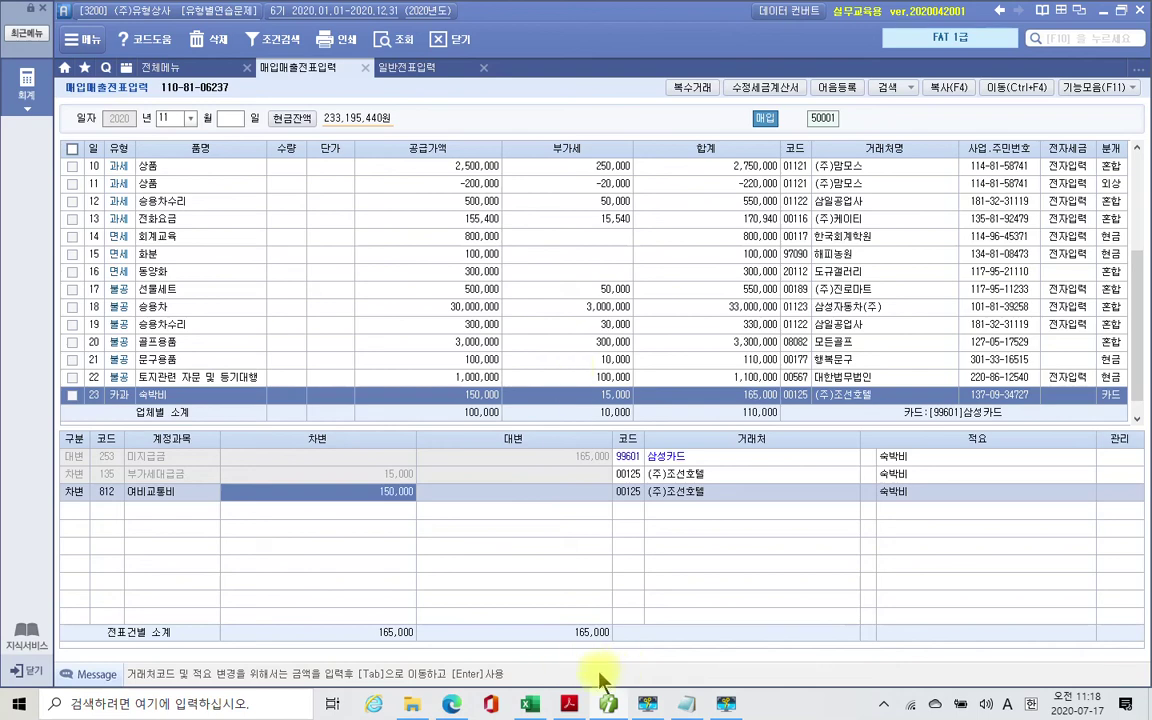
Step: Read the June 30 VAT exercise in the PDF and query 부가가치세신고서 for April to June 2020 with filing type 1.정기신고
{"action": "left_click", "coordinate": [569, 703]}
{"action": "scroll", "coordinate": [424, 402], "scroll_direction": "down", "scroll_amount": 3}
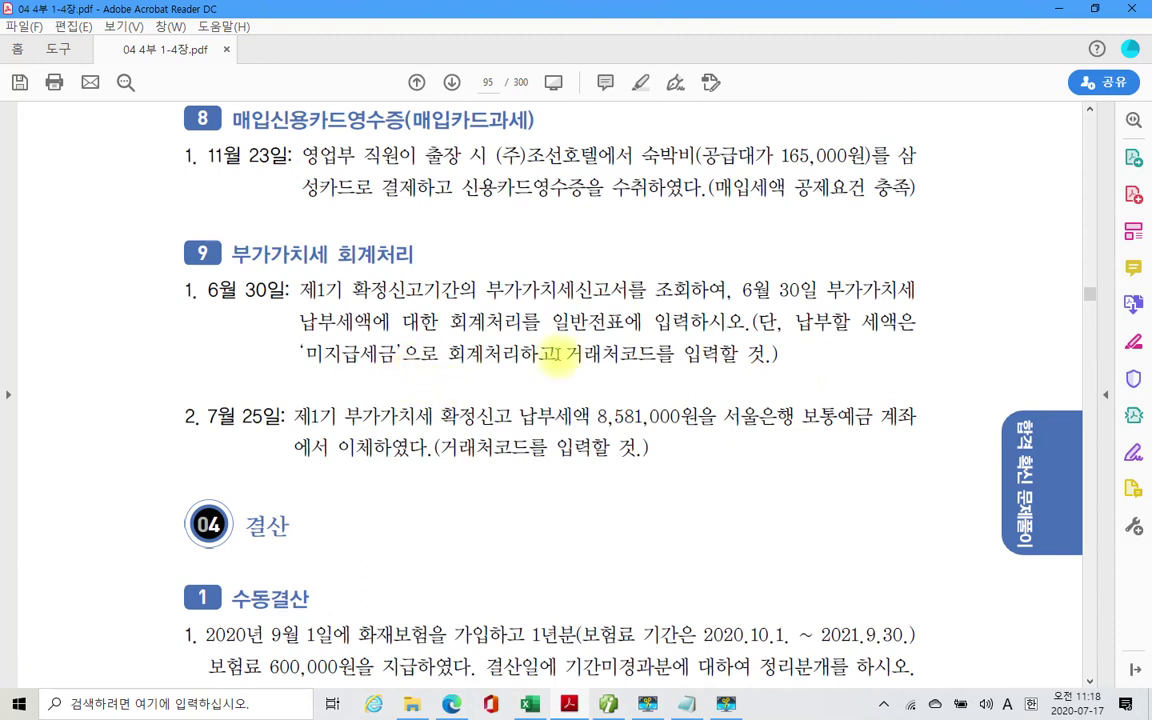
{"action": "left_click_drag", "start_coordinate": [563, 352], "coordinate": [778, 354]}
{"action": "left_click", "coordinate": [730, 353]}
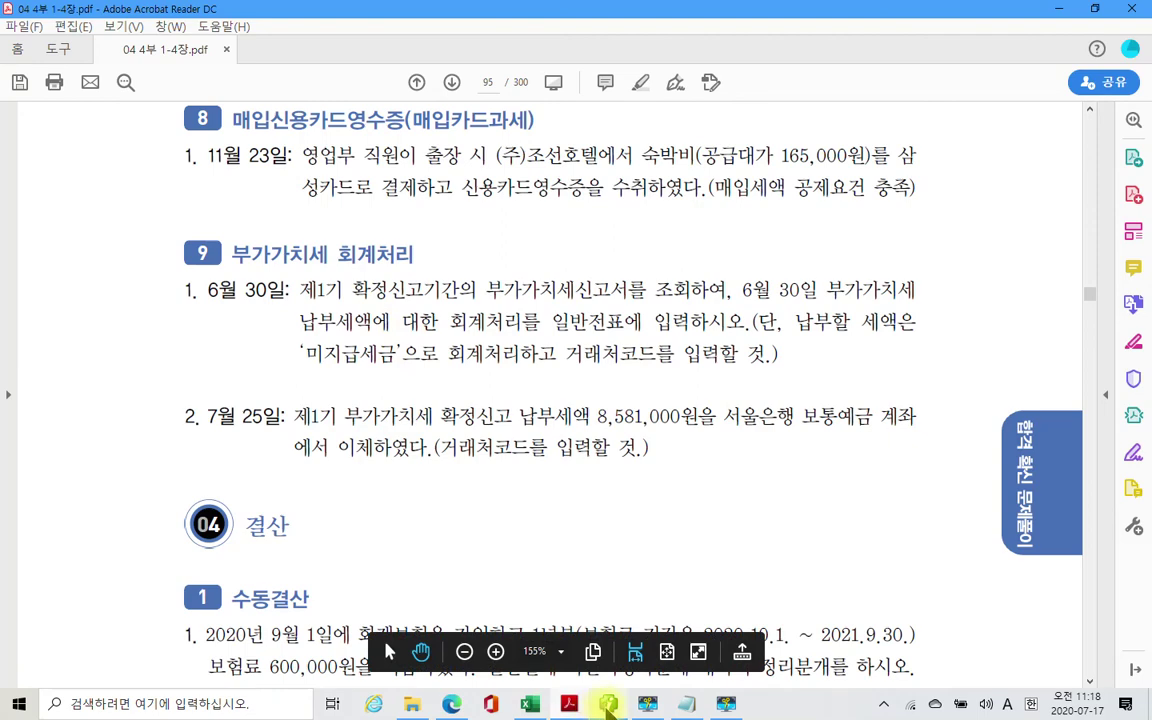
{"action": "mouse_move", "coordinate": [610, 706]}
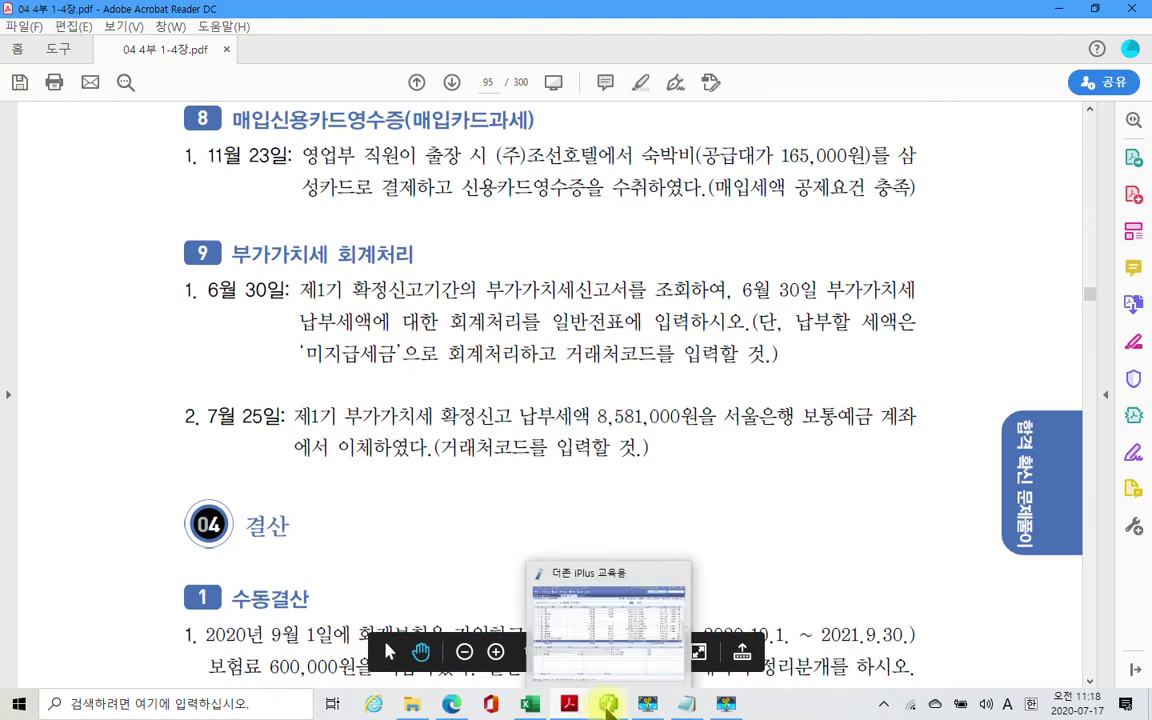
{"action": "left_click", "coordinate": [609, 706]}
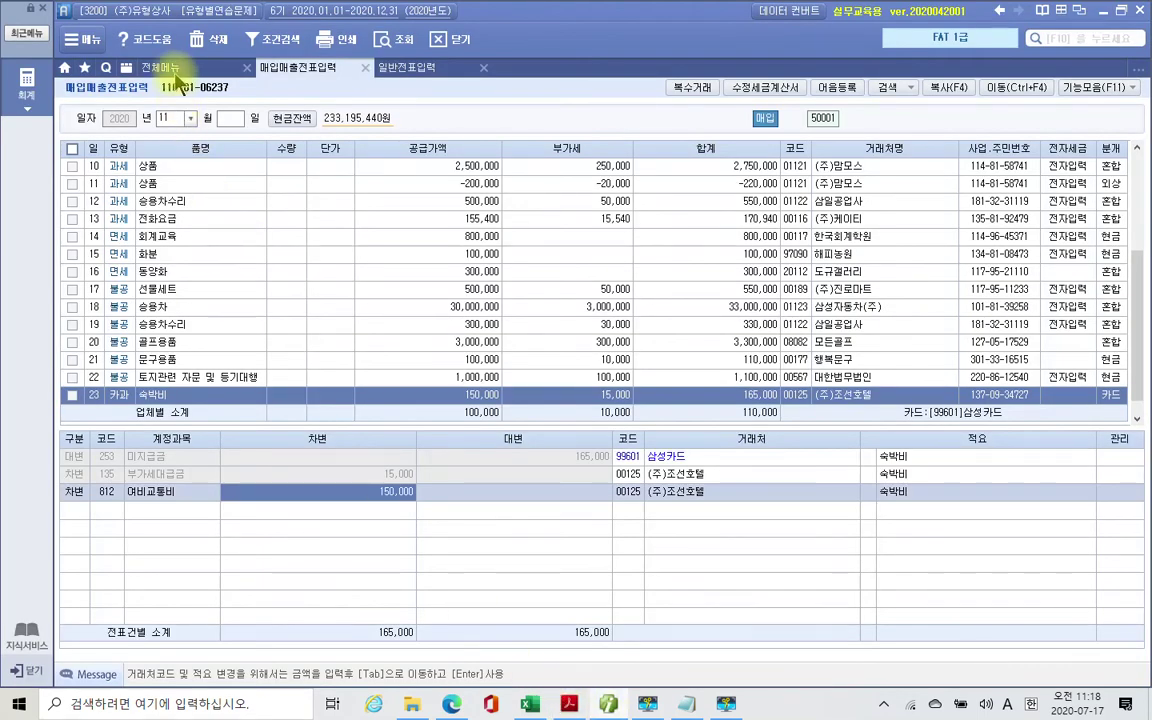
{"action": "left_click", "coordinate": [163, 67]}
{"action": "left_click", "coordinate": [133, 373]}
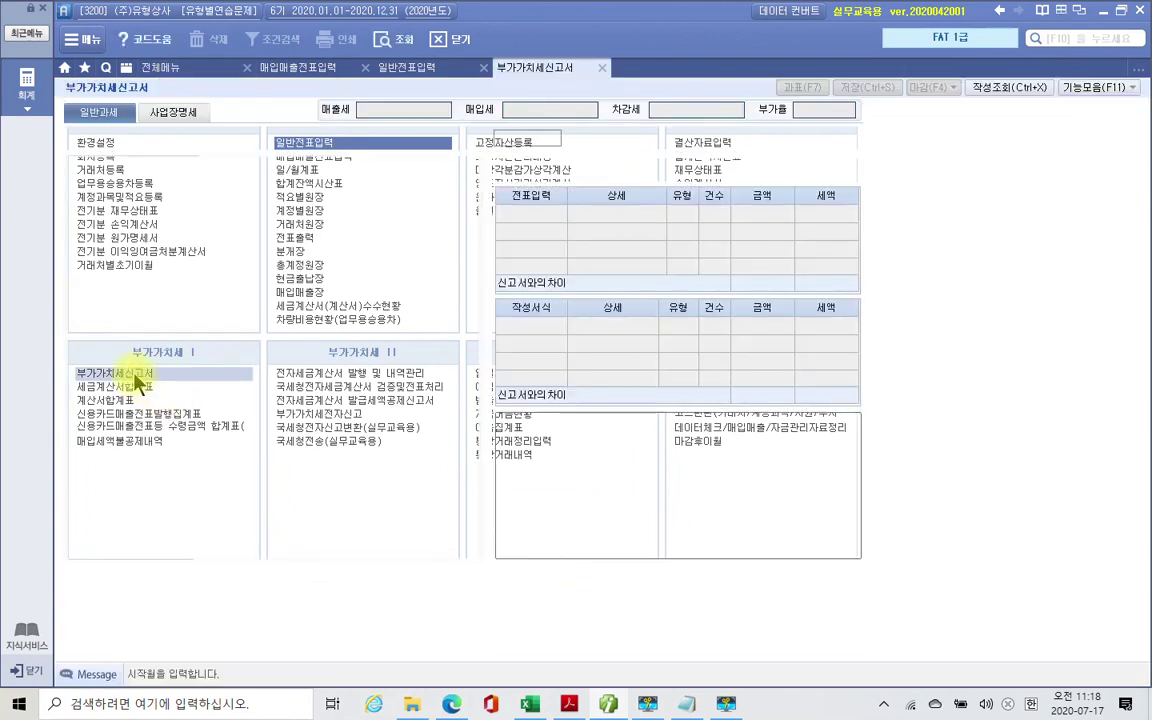
{"action": "type", "text": "4"}
{"action": "key", "text": "Return"}
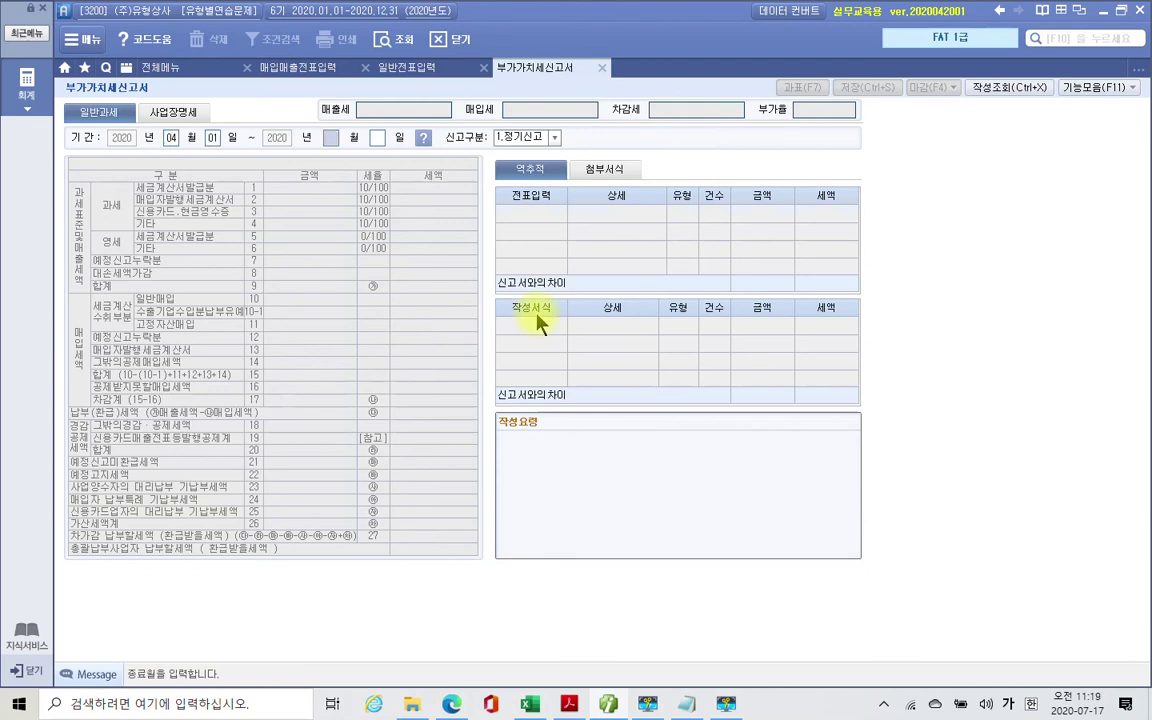
{"action": "type", "text": "6"}
{"action": "key", "text": "Return"}
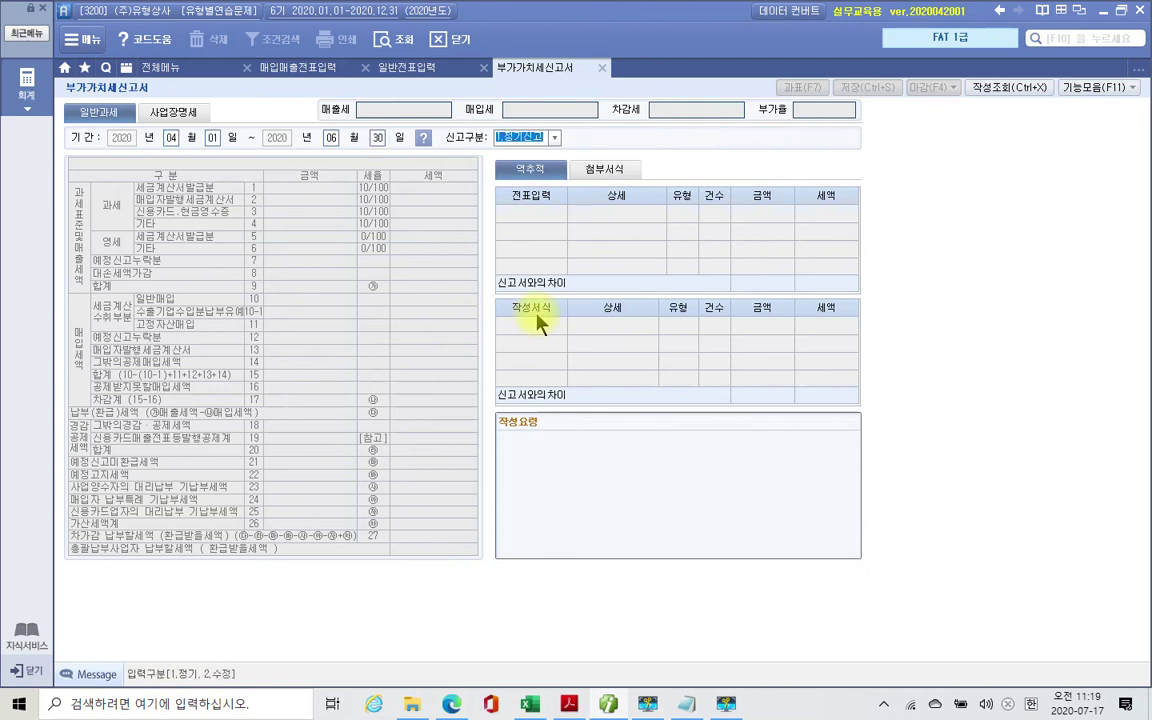
{"action": "key", "text": "Return"}
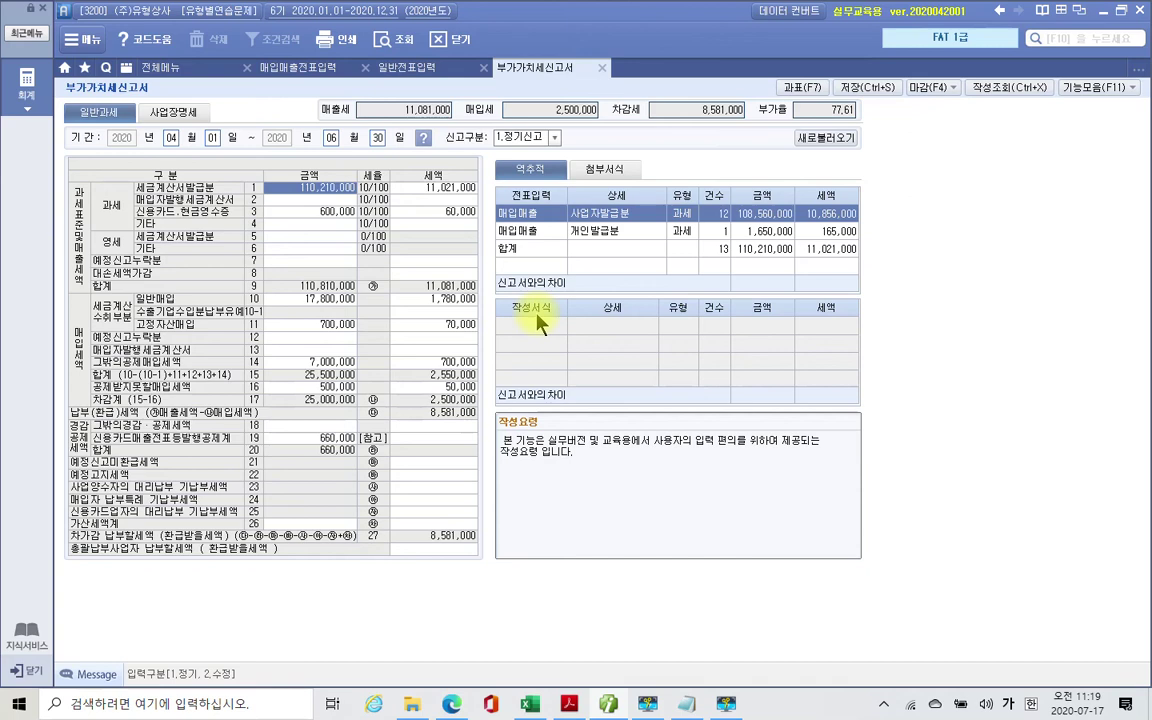
{"action": "mouse_move", "coordinate": [311, 100]}
{"action": "left_mouse_down"}
{"action": "mouse_move", "coordinate": [451, 127]}
{"action": "mouse_move", "coordinate": [430, 250]}
{"action": "mouse_move", "coordinate": [483, 298]}
{"action": "left_mouse_up"}
{"action": "mouse_move", "coordinate": [497, 96]}
{"action": "left_mouse_down"}
{"action": "mouse_move", "coordinate": [604, 126]}
{"action": "mouse_move", "coordinate": [560, 165]}
{"action": "mouse_move", "coordinate": [631, 287]}
{"action": "left_mouse_up"}
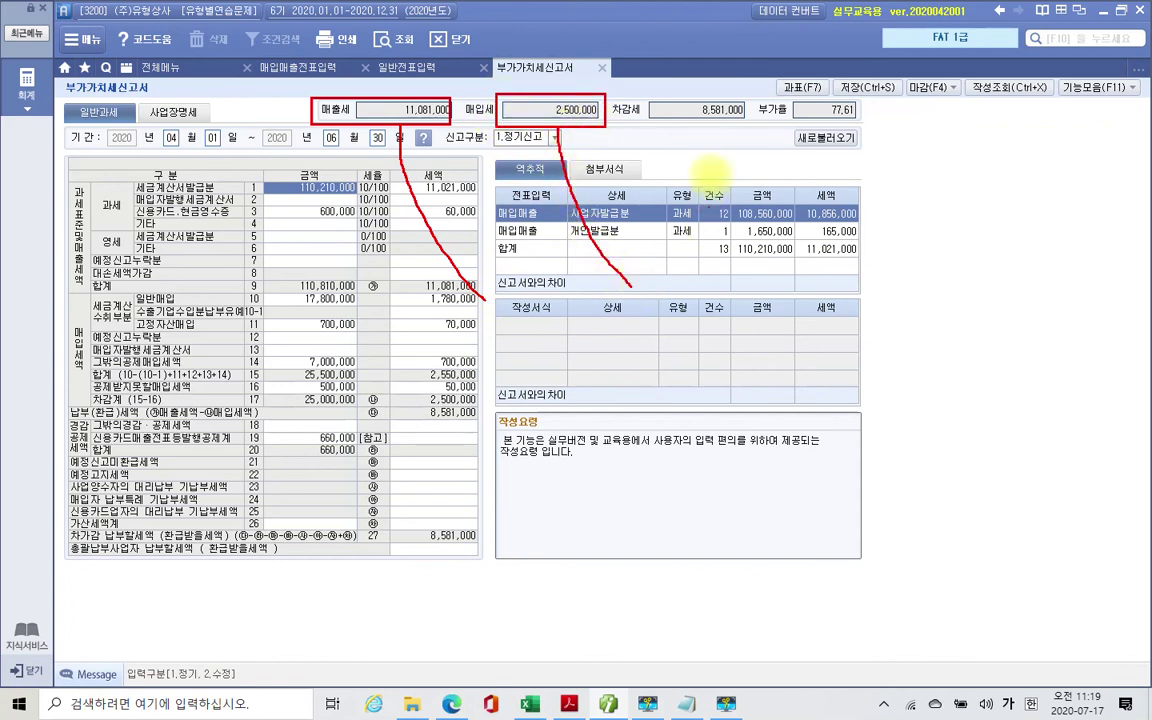
{"action": "mouse_move", "coordinate": [646, 95]}
{"action": "left_mouse_down"}
{"action": "mouse_move", "coordinate": [705, 128]}
{"action": "mouse_move", "coordinate": [752, 127]}
{"action": "mouse_move", "coordinate": [728, 205]}
{"action": "mouse_move", "coordinate": [795, 290]}
{"action": "left_mouse_up"}
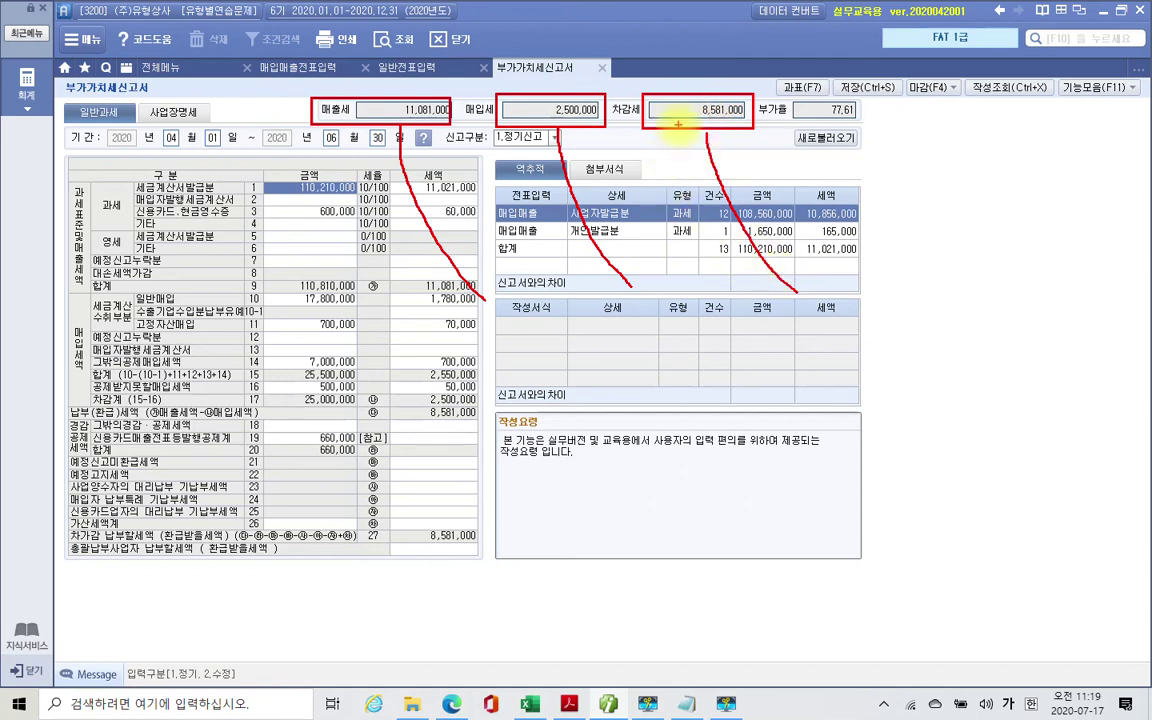
{"action": "left_click_drag", "start_coordinate": [680, 110], "coordinate": [693, 110]}
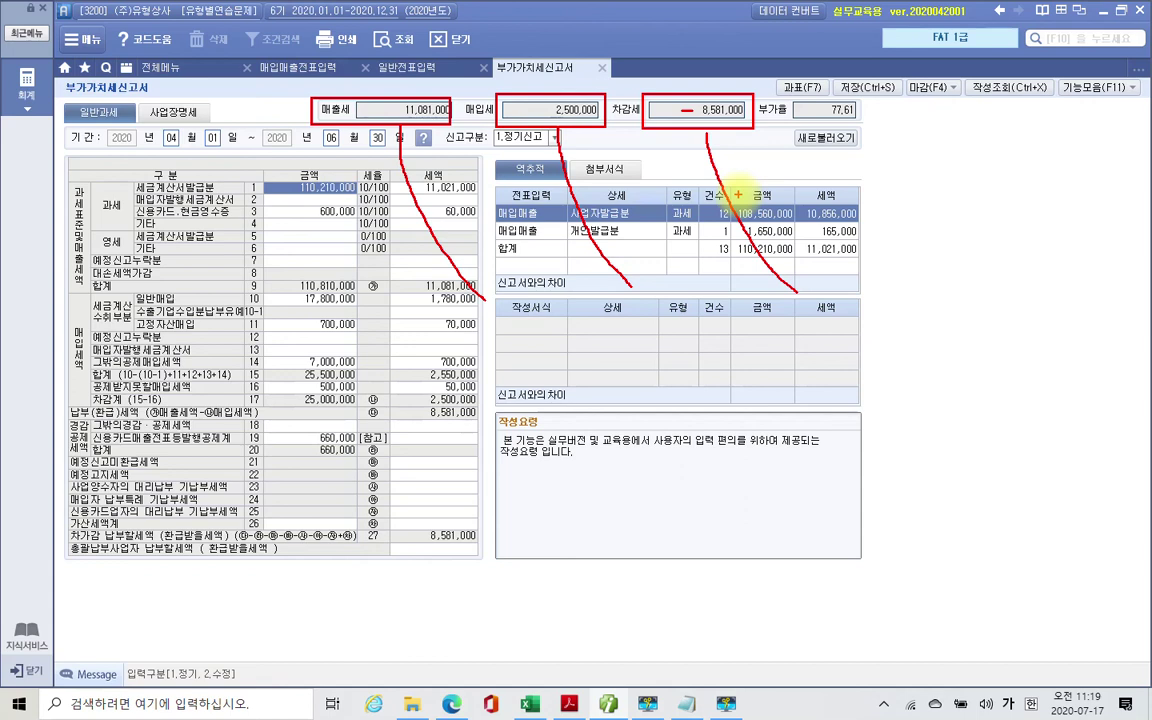
{"action": "key", "text": "Escape"}
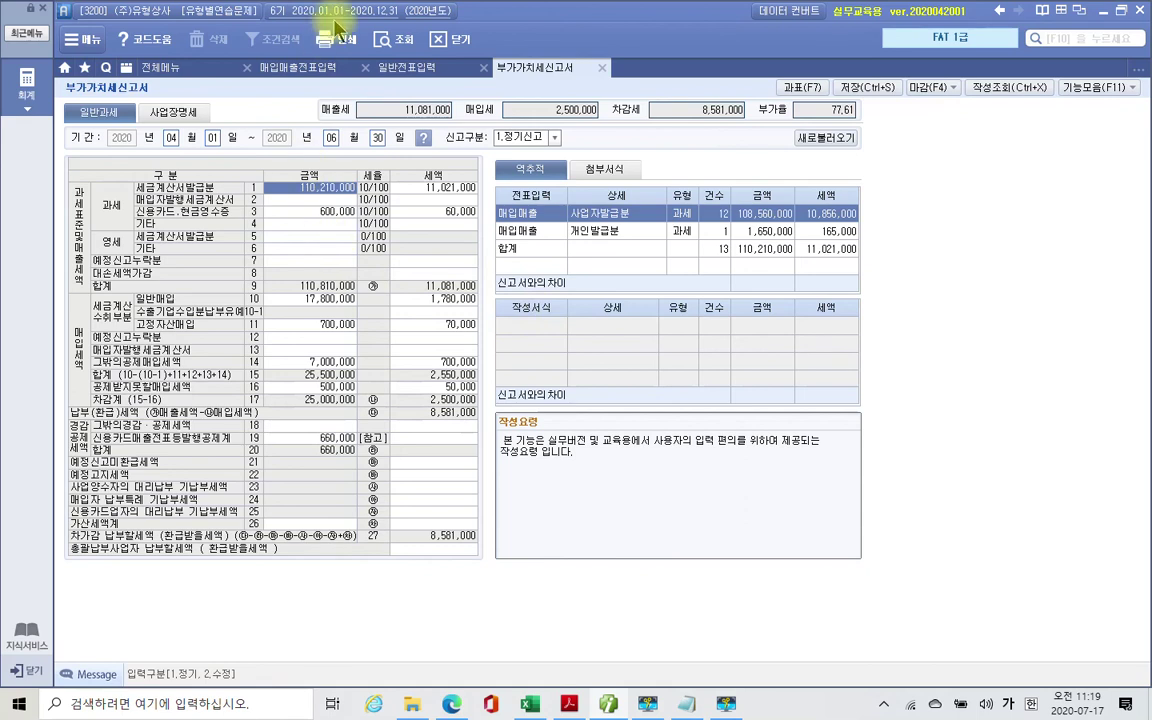
Step: Open 일반전표입력 for June 30 and start a voucher line of type 3 차변
{"action": "left_click", "coordinate": [406, 72]}
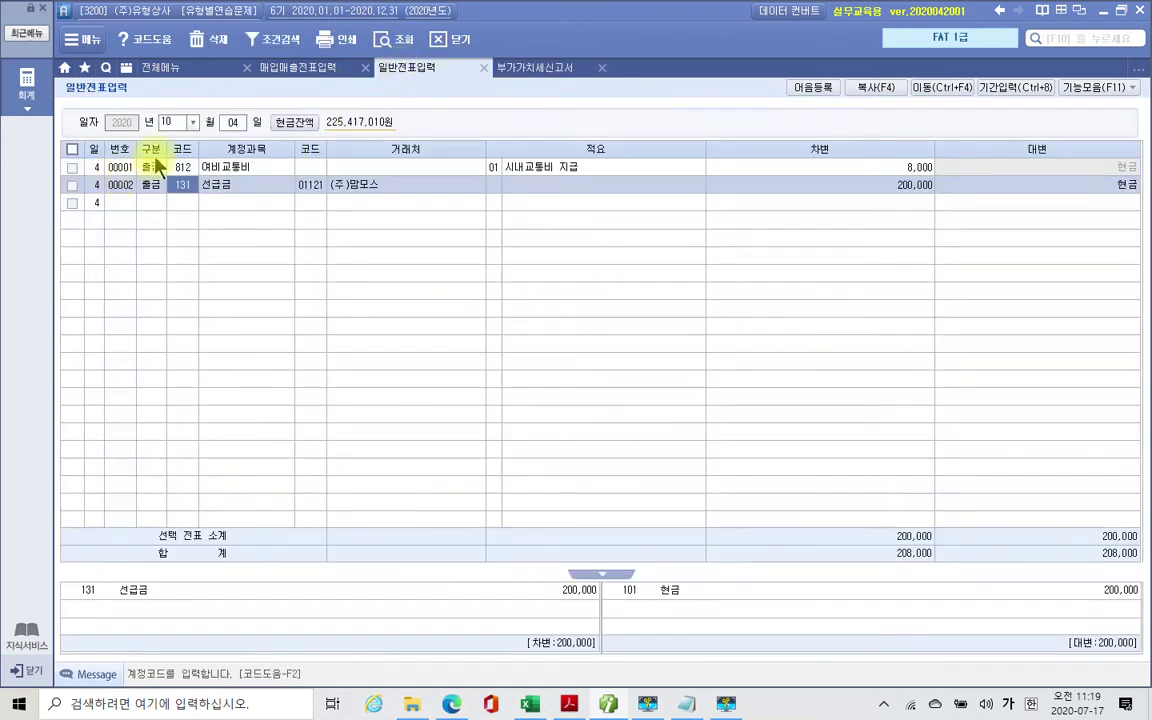
{"action": "left_click", "coordinate": [180, 122]}
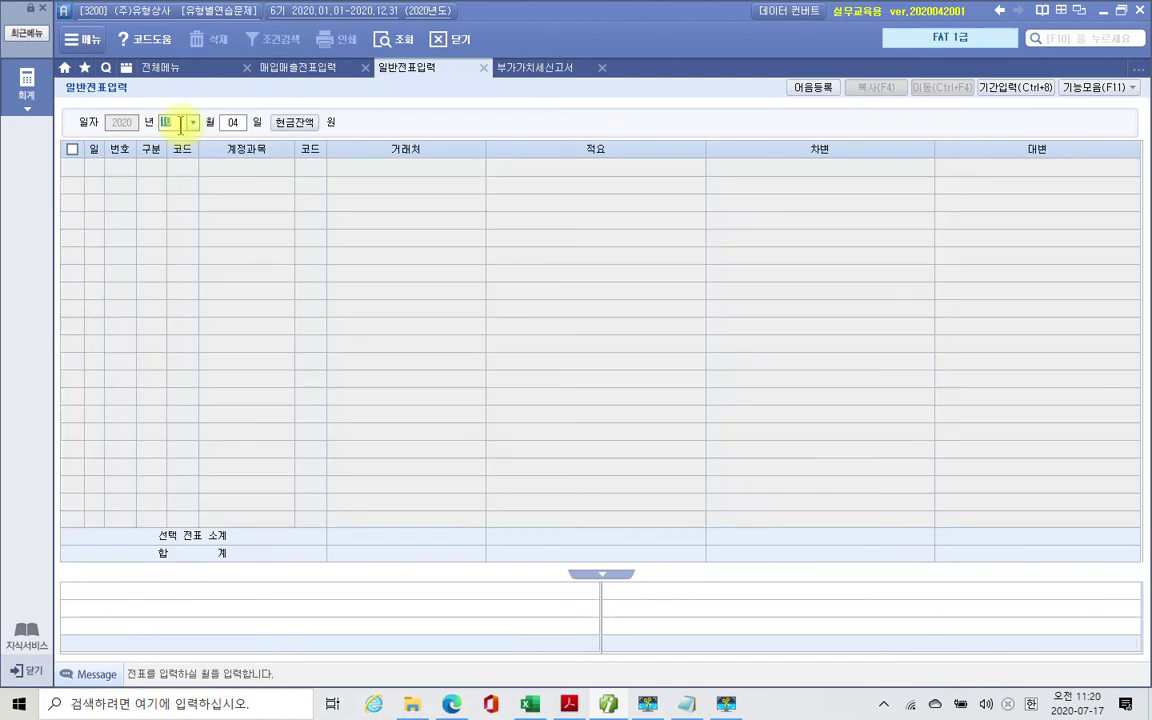
{"action": "type", "text": "6"}
{"action": "key", "text": "Return"}
{"action": "type", "text": "30"}
{"action": "key", "text": "Return"}
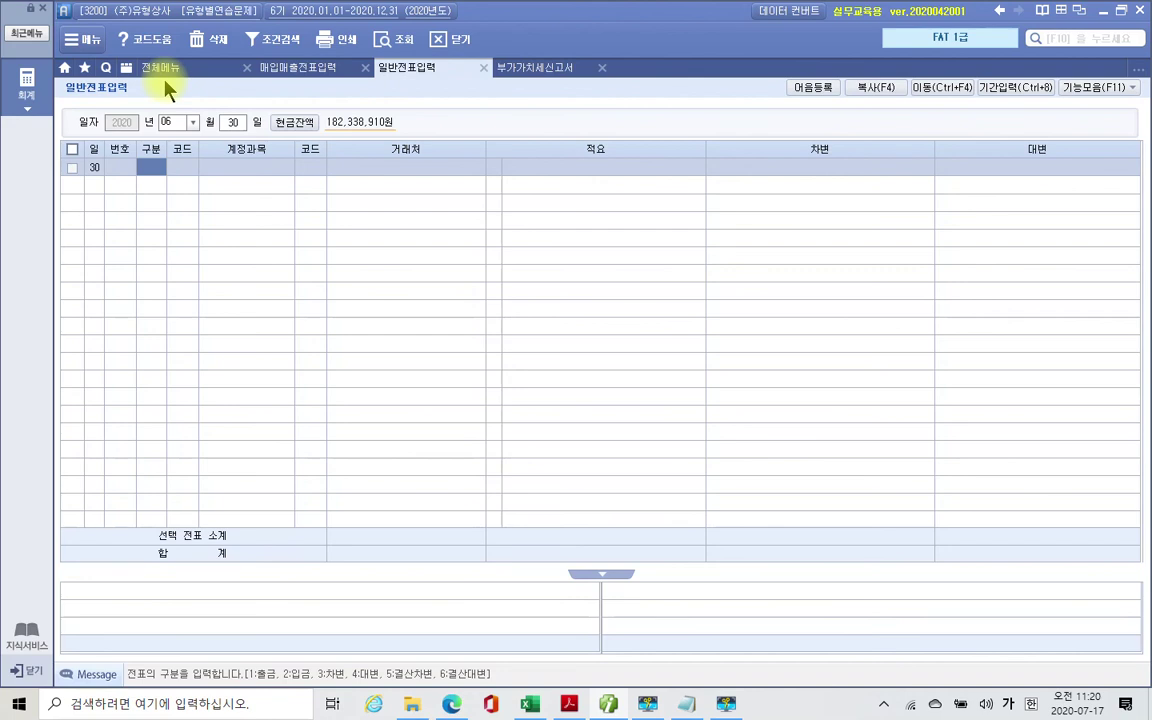
{"action": "type", "text": "3"}
{"action": "key", "text": "Return"}
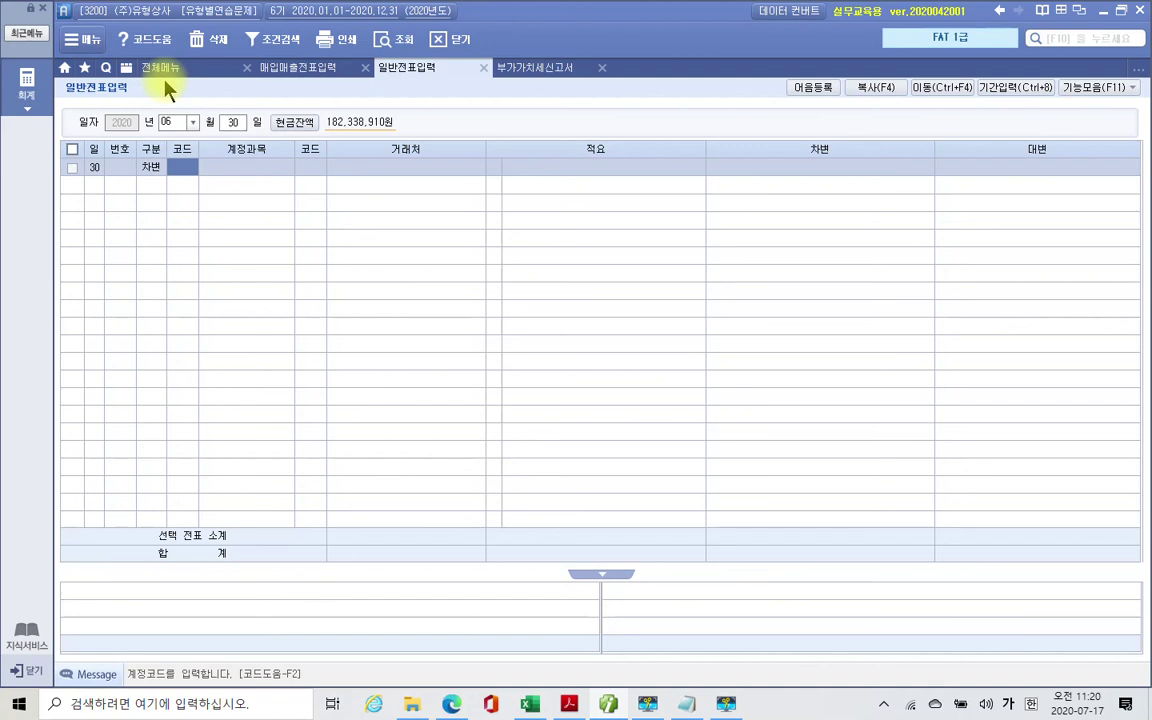
Step: Set the June 30 debit line's account to 255 부가세예수금, leaving its trading partner and description blank
{"action": "type", "text": "예수"}
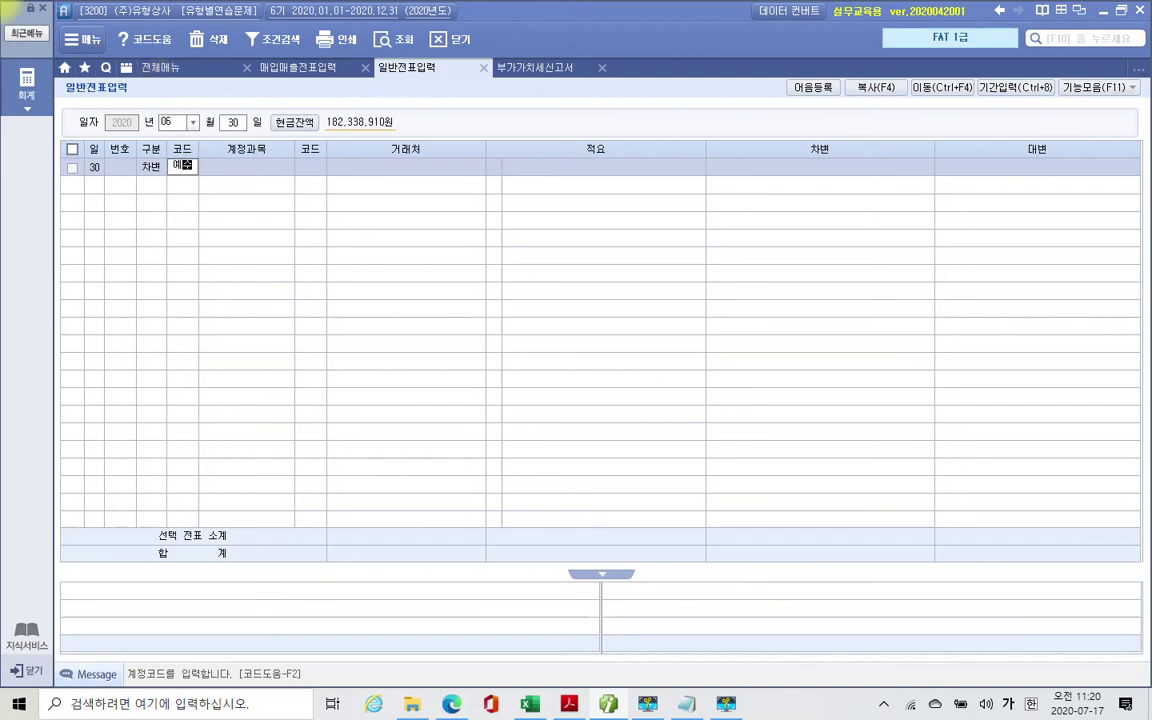
{"action": "key", "text": "Return"}
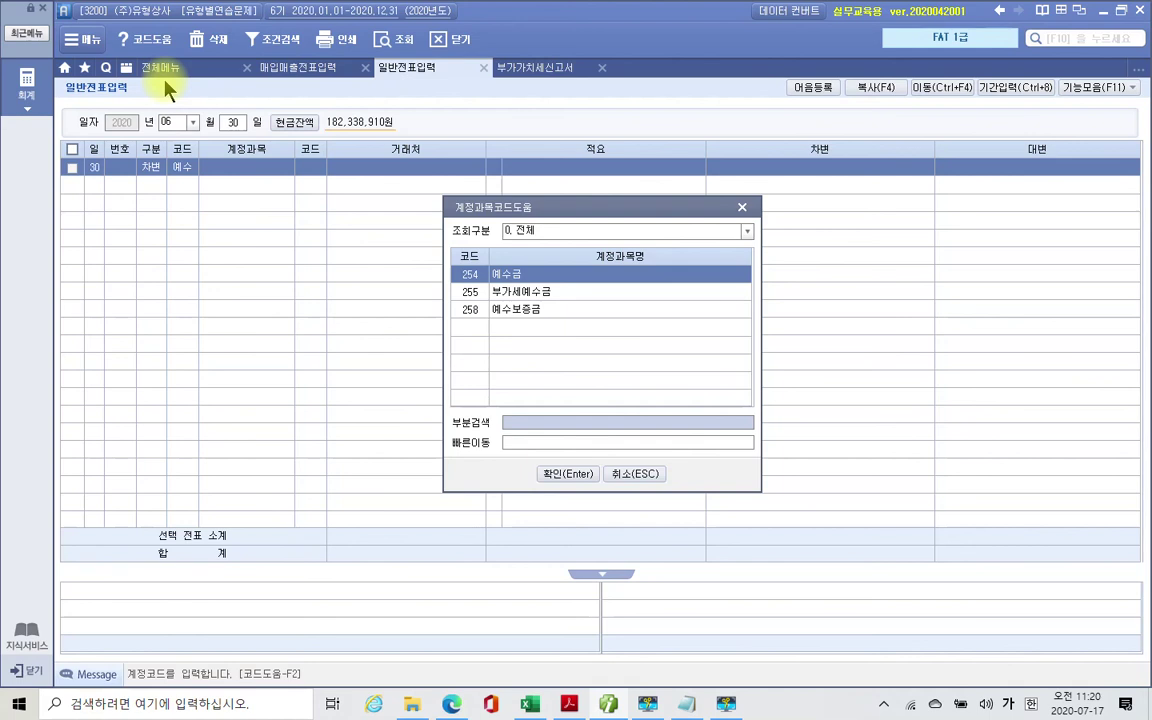
{"action": "key", "text": "Down"}
{"action": "key", "text": "Return"}
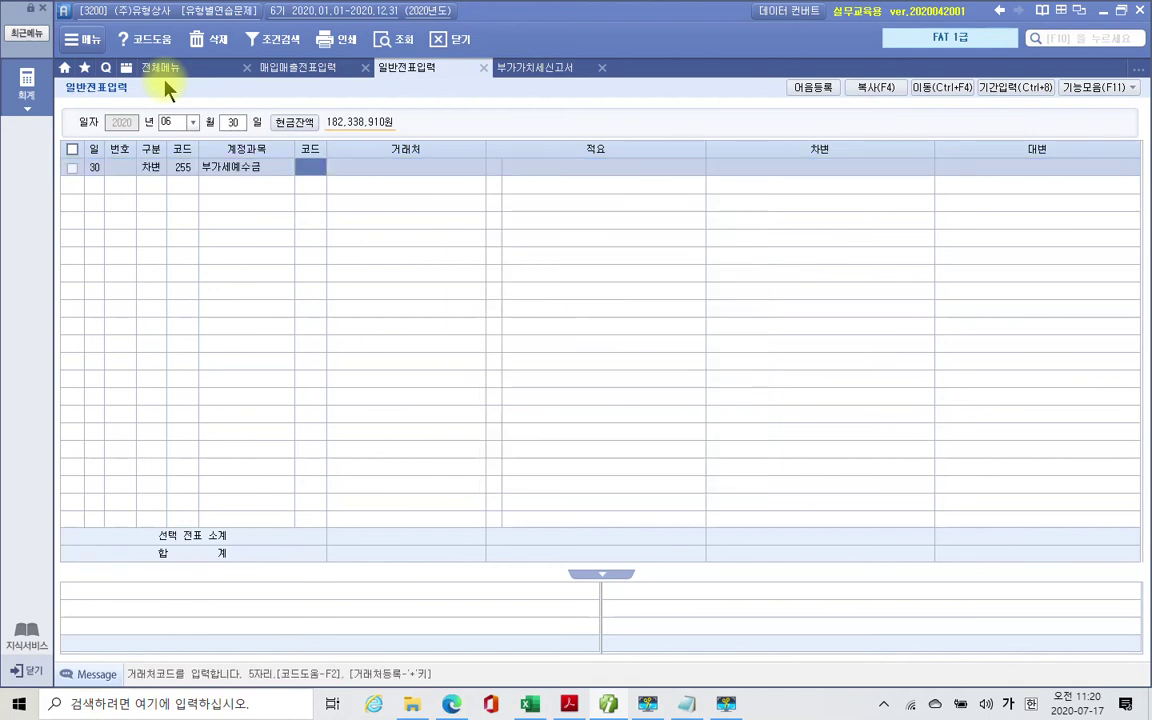
{"action": "key", "text": "Return"}
{"action": "key", "text": "Return"}
{"action": "key", "text": "Return"}
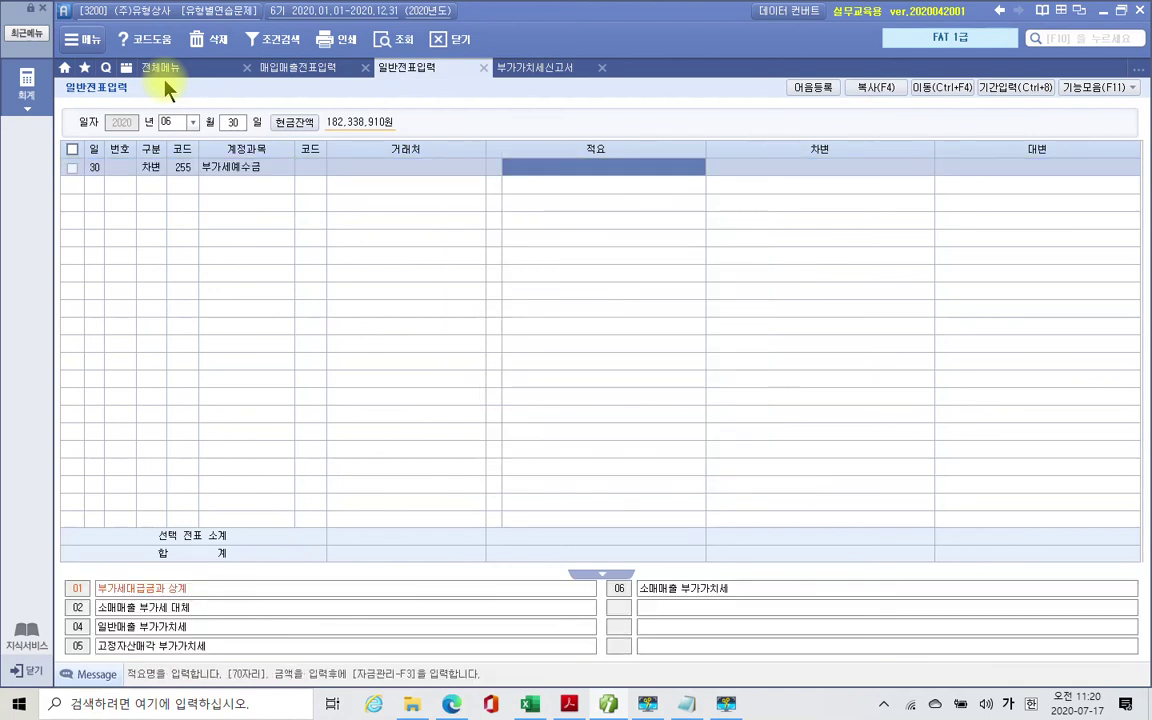
{"action": "key", "text": "Return"}
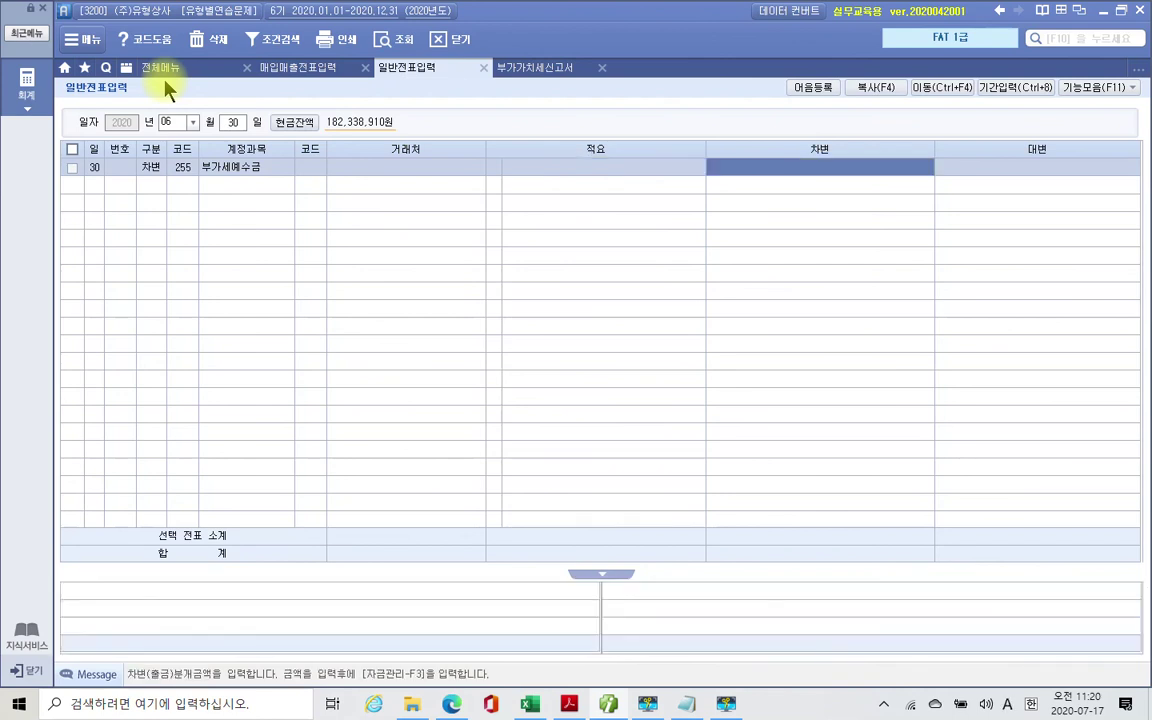
Step: Check the sales tax (매출세) in 부가가치세신고서 and enter 11,081,000 as the debit amount of the 부가세예수금 line
{"action": "left_click", "coordinate": [540, 70]}
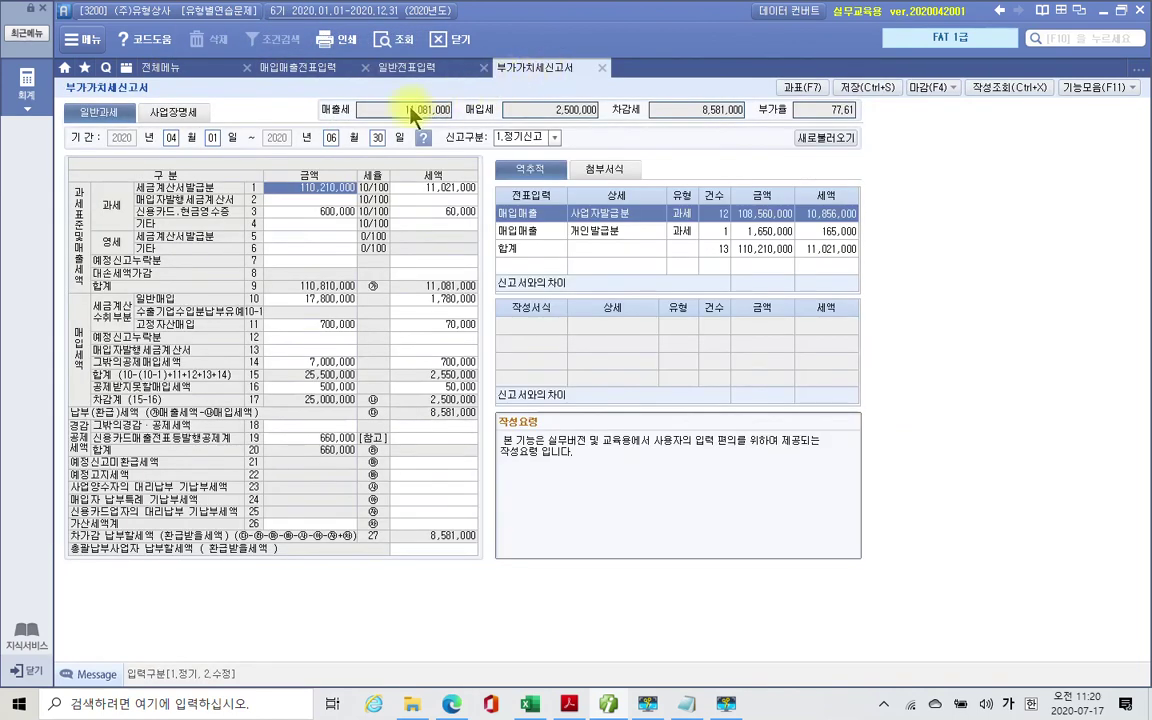
{"action": "left_click", "coordinate": [415, 111]}
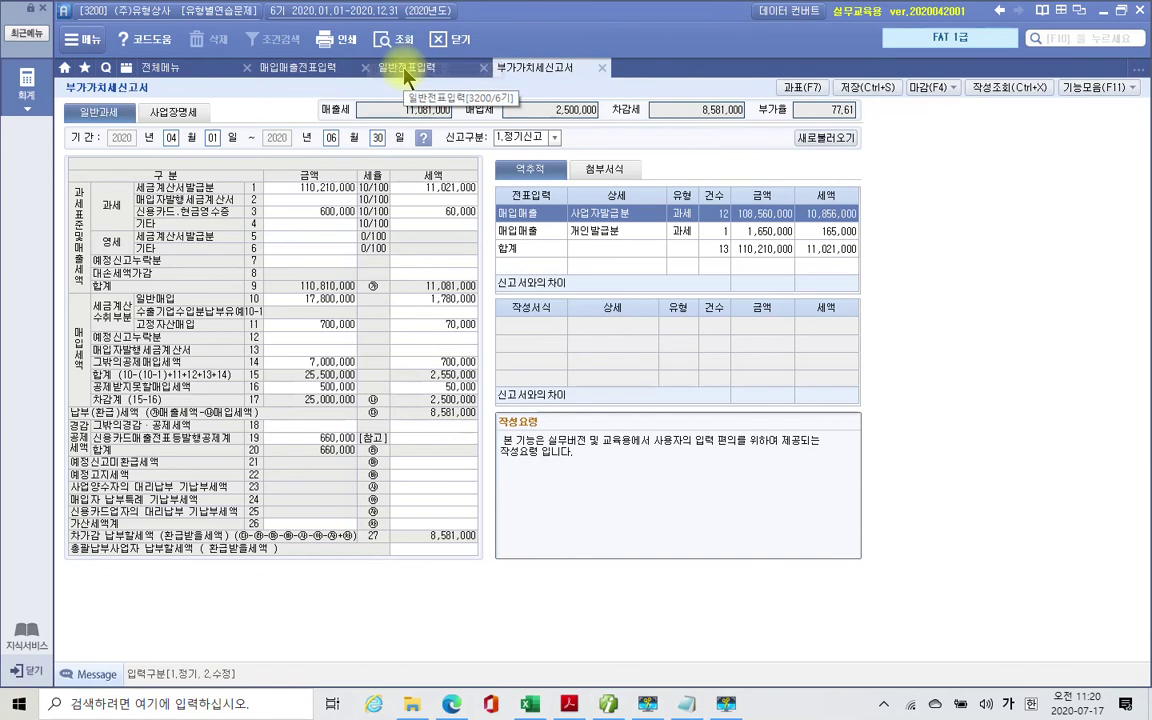
{"action": "left_click", "coordinate": [405, 70]}
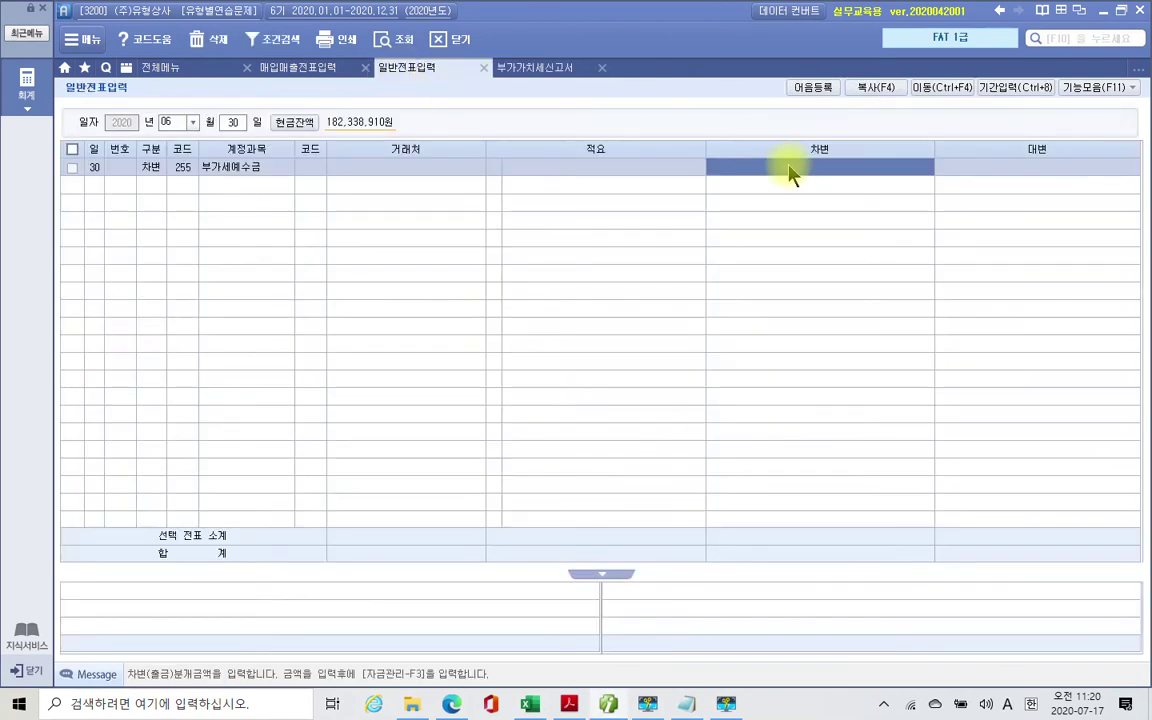
{"action": "type", "text": "11081000"}
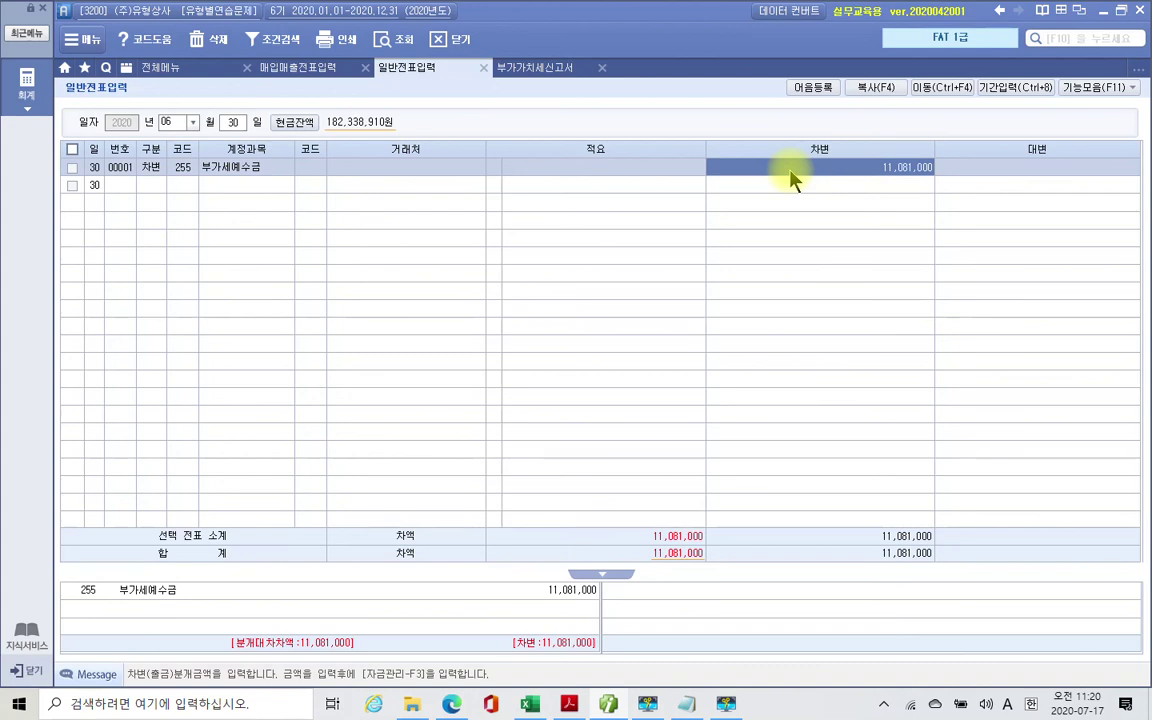
{"action": "key", "text": "Return"}
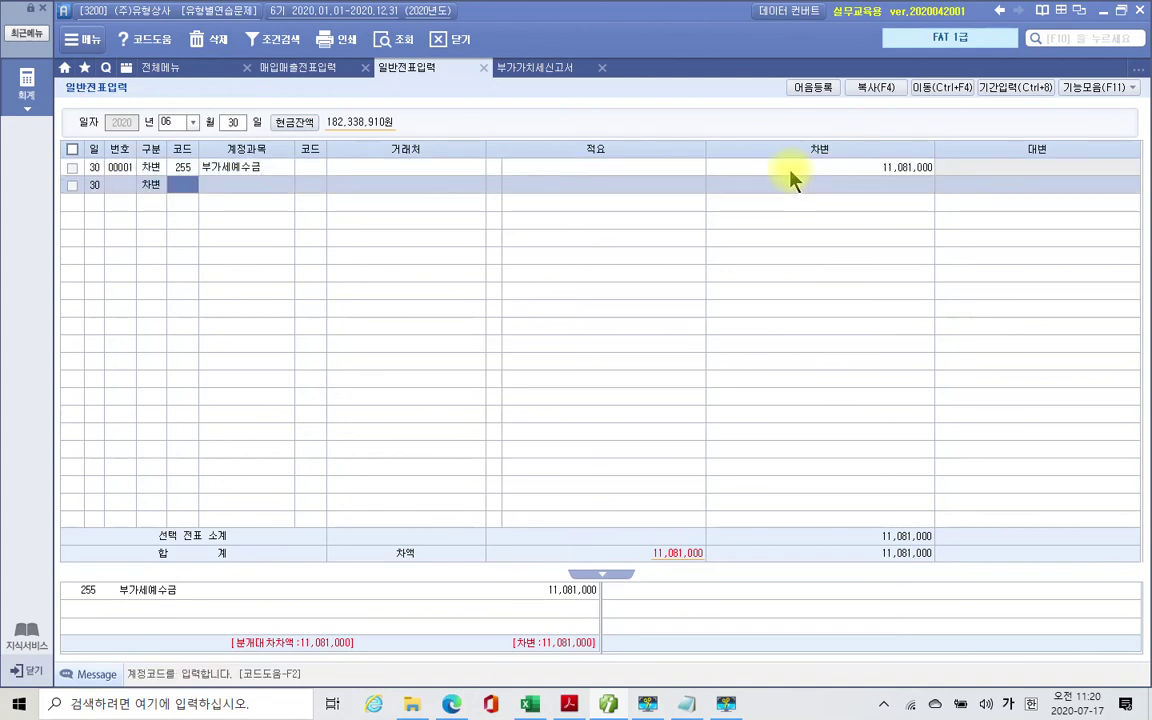
Step: Make the second voucher line type 4 대변 with account 135 부가세대급금, leaving its trading partner and description blank
{"action": "key", "text": "Left"}
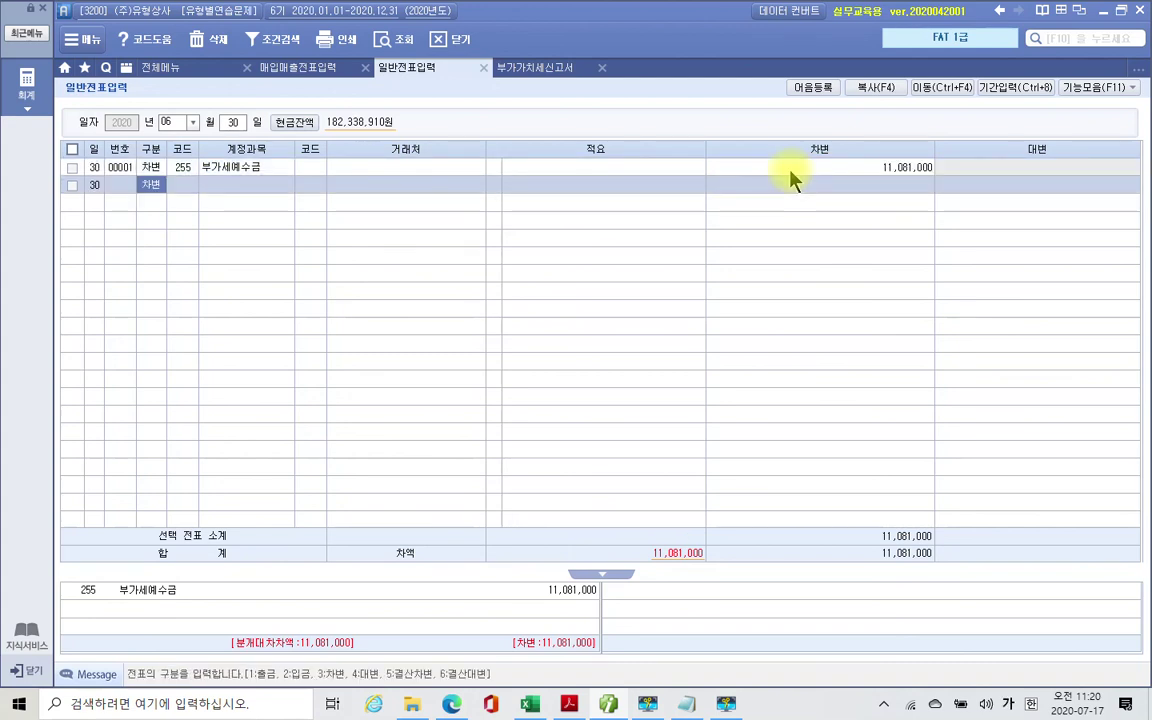
{"action": "key", "text": "4"}
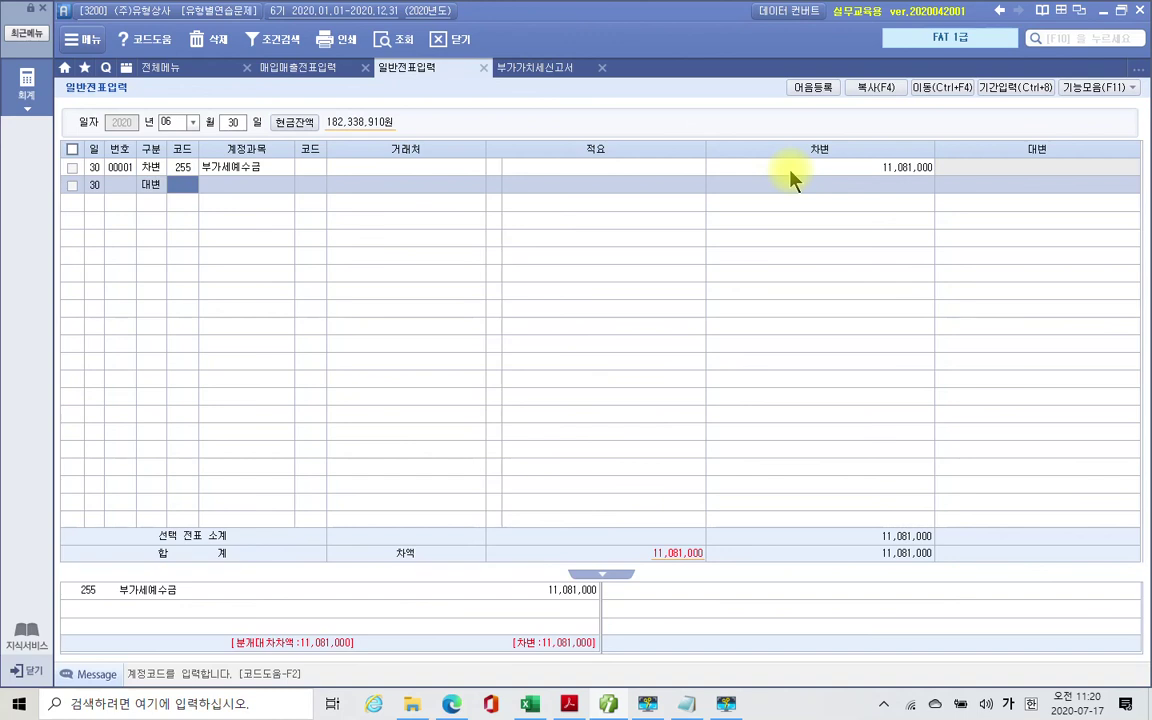
{"action": "type", "text": "대변"}
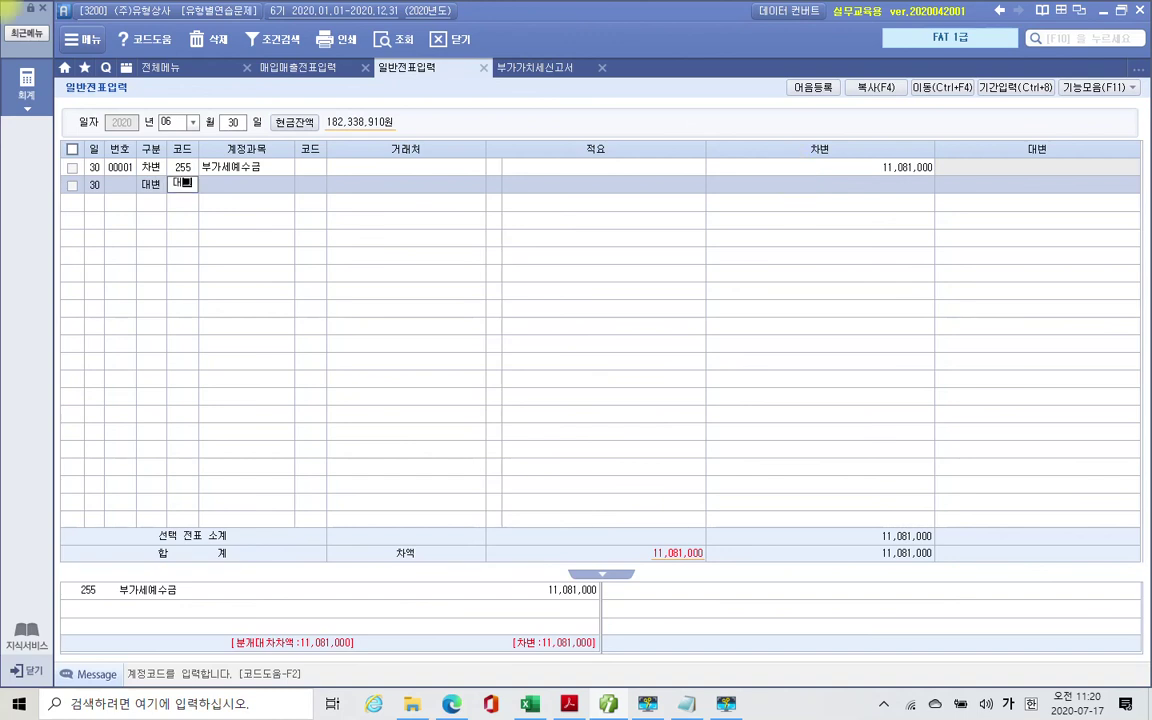
{"action": "key", "text": "Return"}
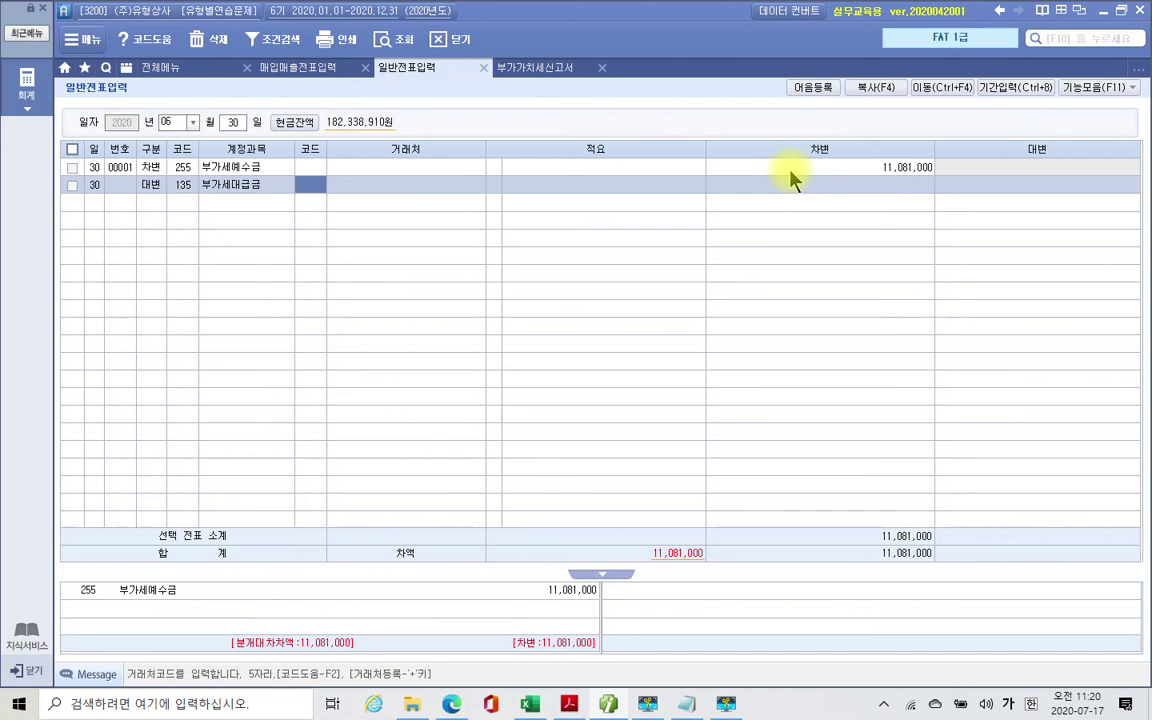
{"action": "key", "text": "Return"}
{"action": "key", "text": "Return"}
{"action": "key", "text": "Return"}
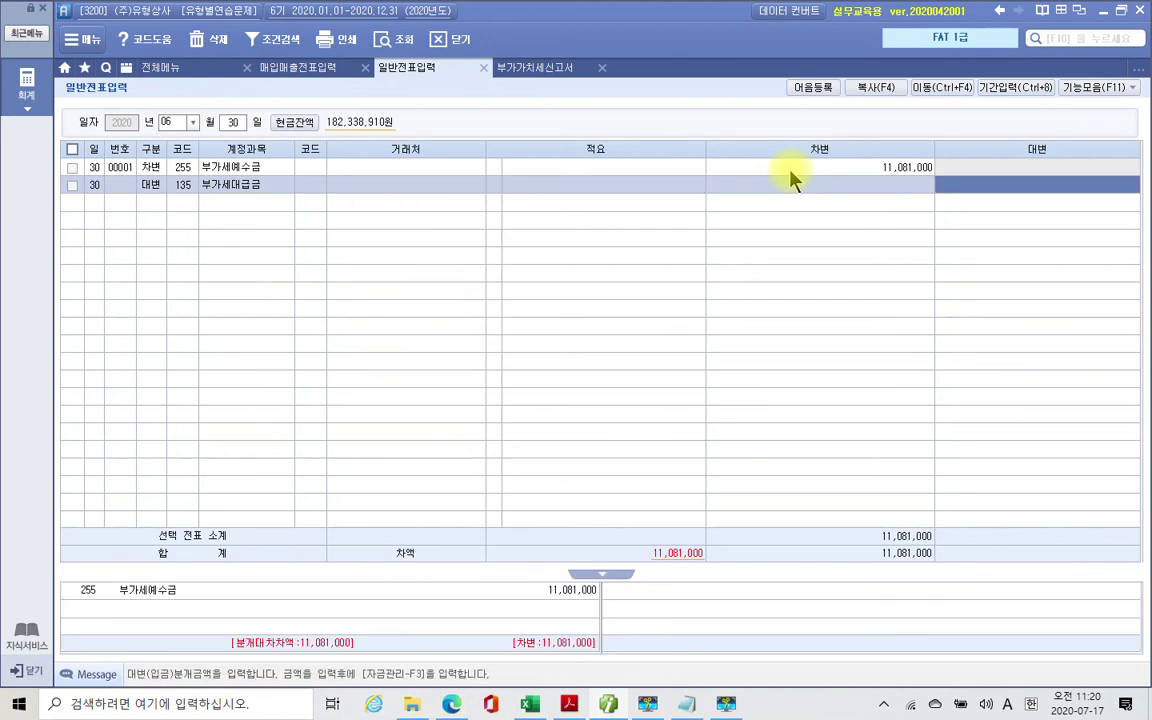
Step: Check the purchase tax (매입세) in 부가가치세신고서 and enter 2,500,000 as the credit amount of the 부가세대급금 line
{"action": "left_click", "coordinate": [567, 67]}
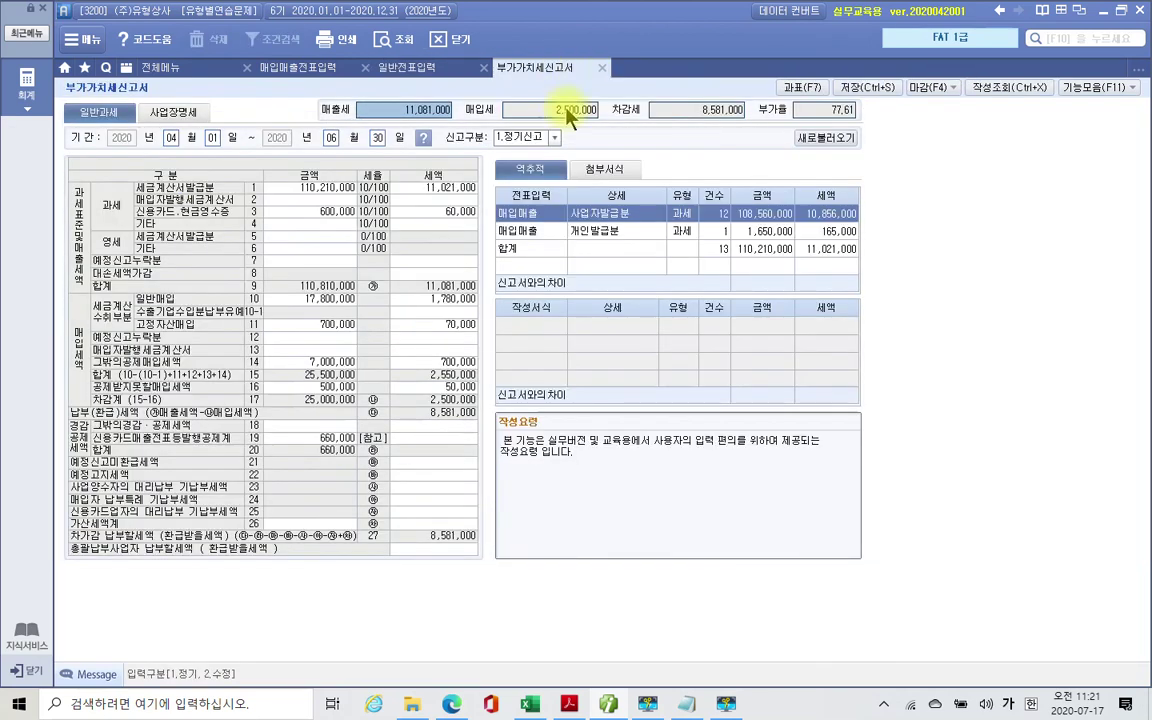
{"action": "left_click", "coordinate": [568, 112]}
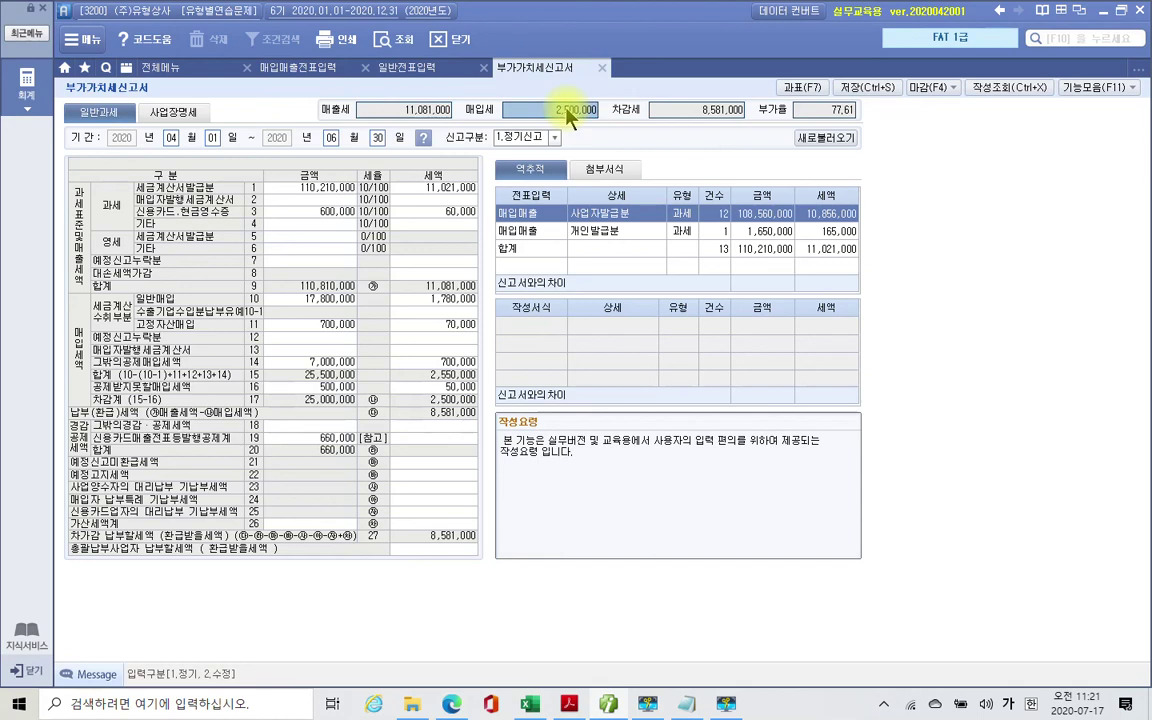
{"action": "left_click", "coordinate": [413, 78]}
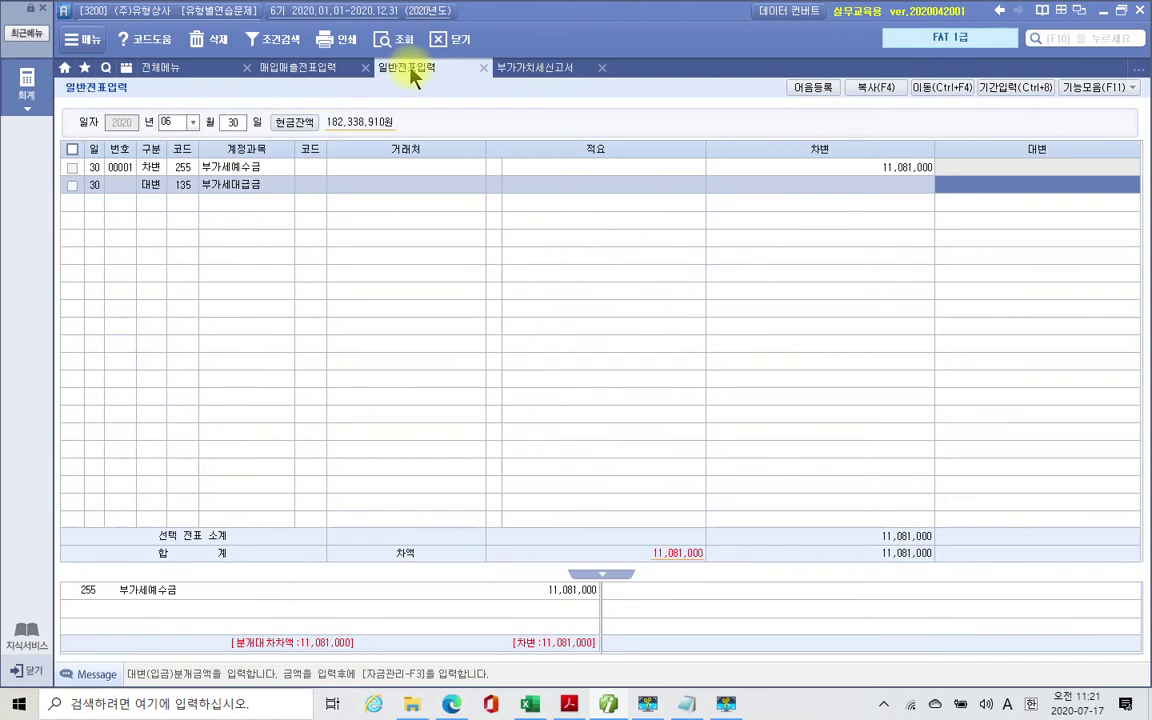
{"action": "type", "text": "2500000"}
{"action": "key", "text": "Return"}
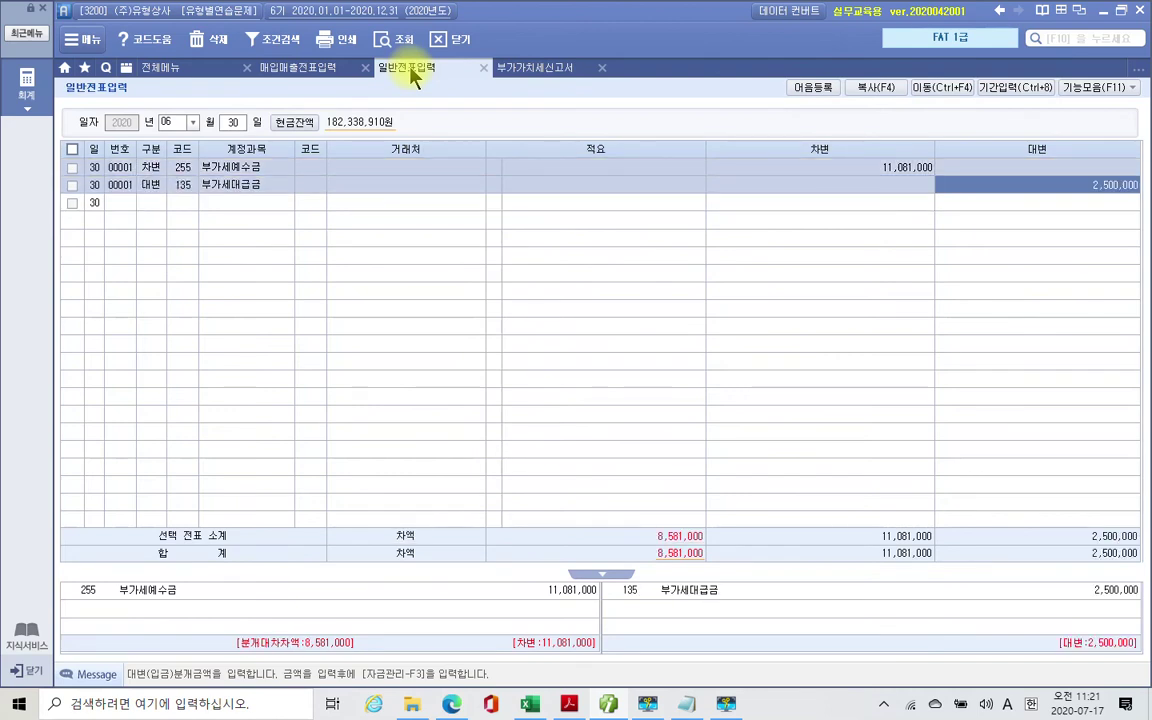
{"action": "key", "text": "Return"}
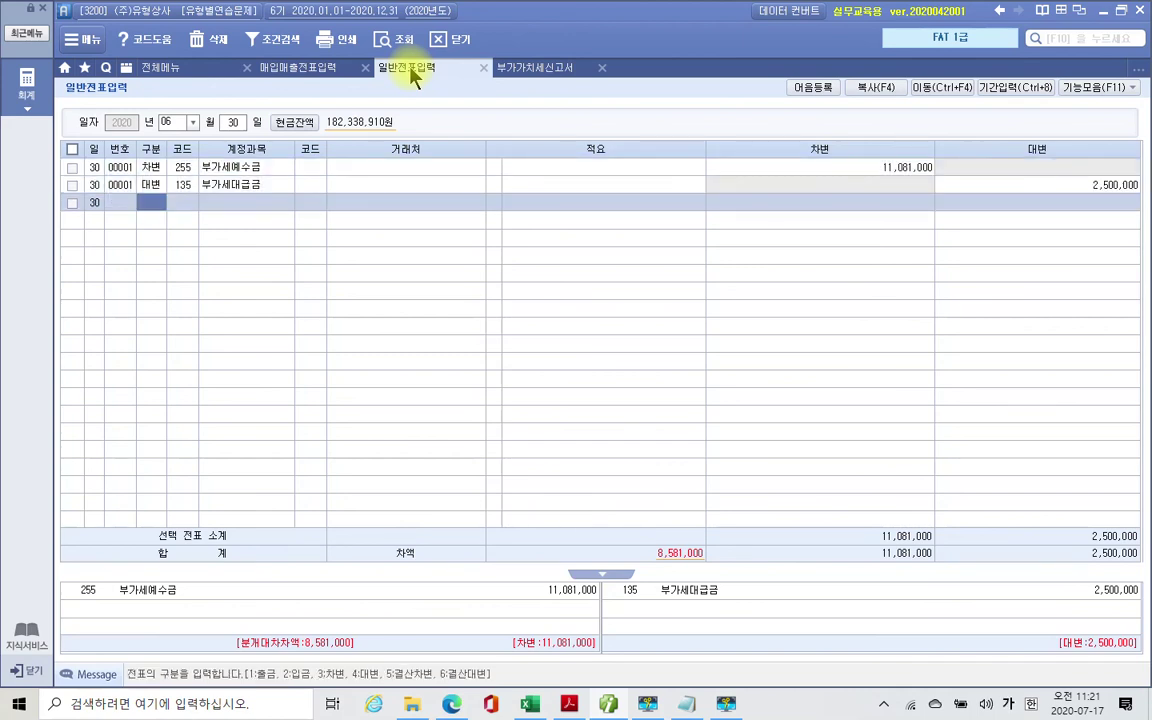
Step: Add a third voucher line of type 4 대변 with account 261 미지급세금
{"action": "type", "text": "4"}
{"action": "type", "text": "미지"}
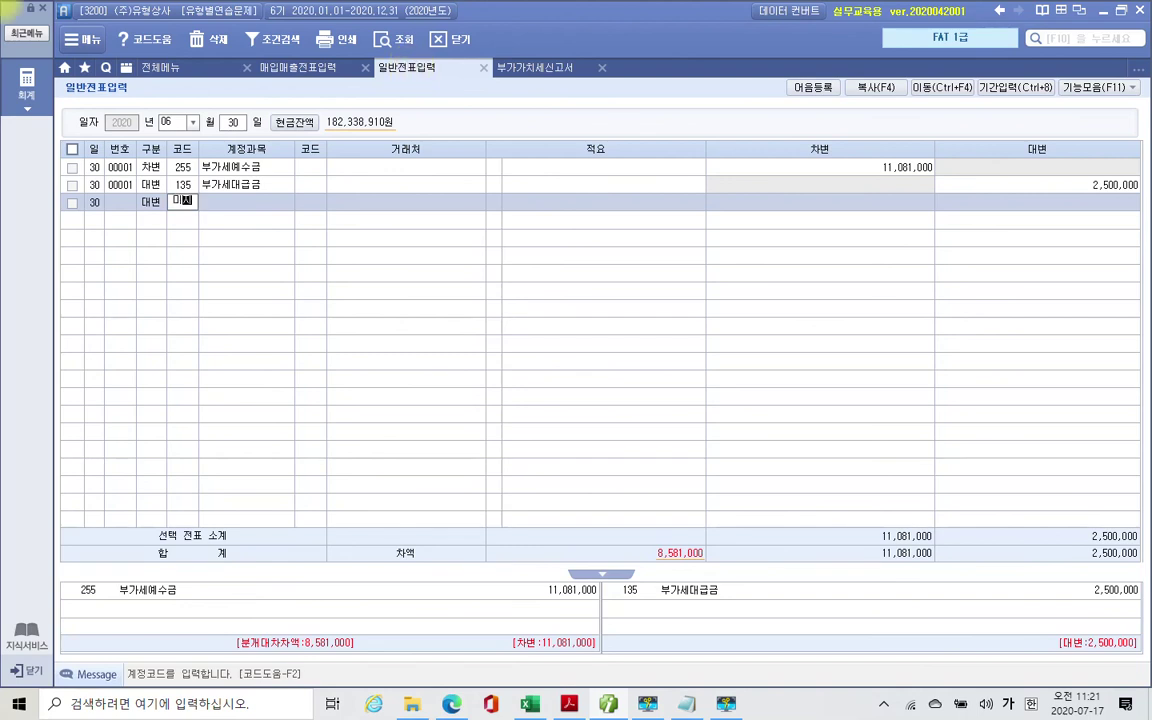
{"action": "key", "text": "Return"}
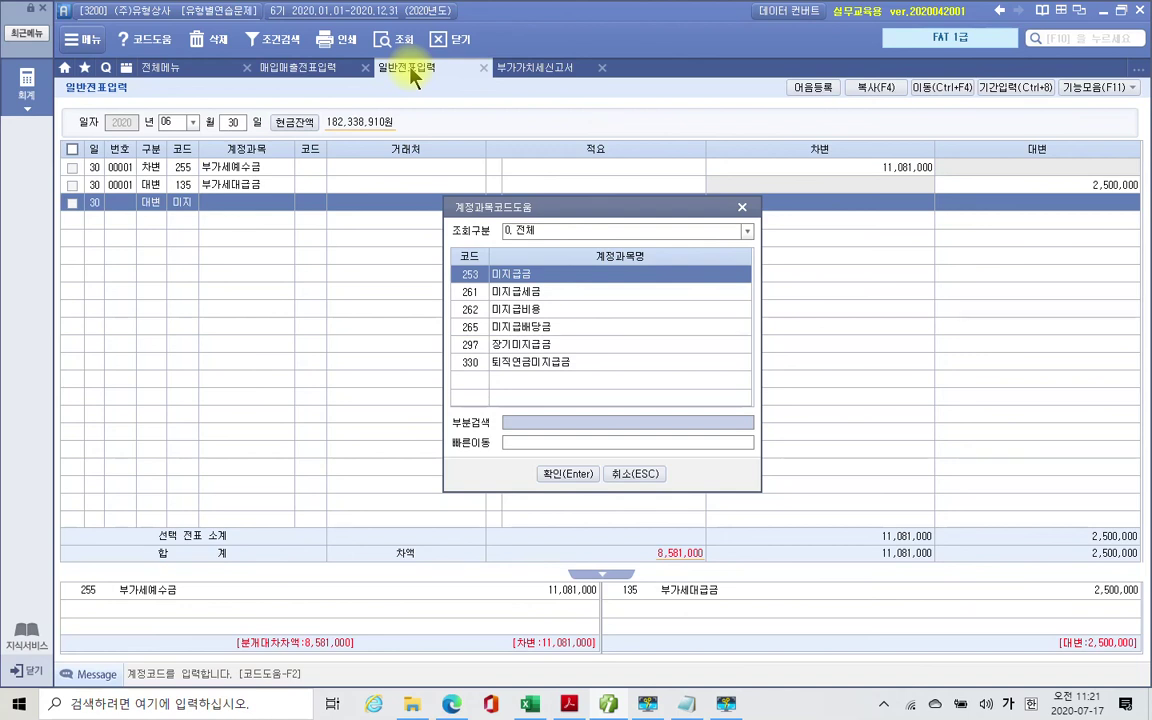
{"action": "key", "text": "Down"}
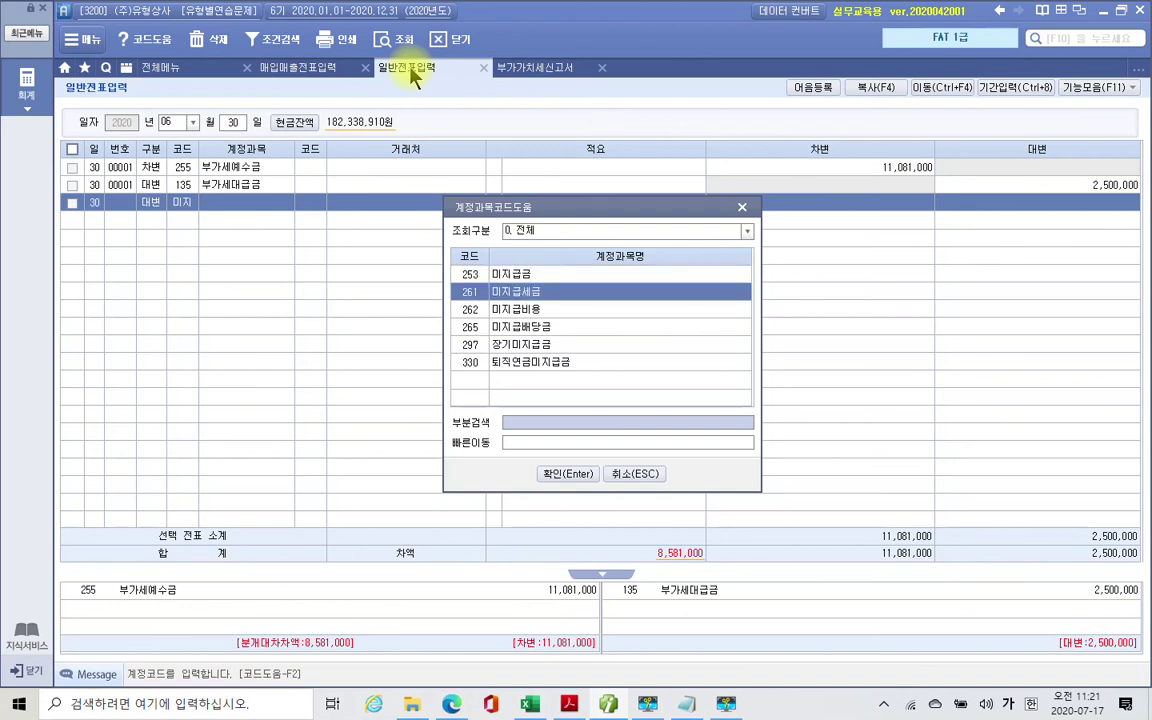
{"action": "key", "text": "Return"}
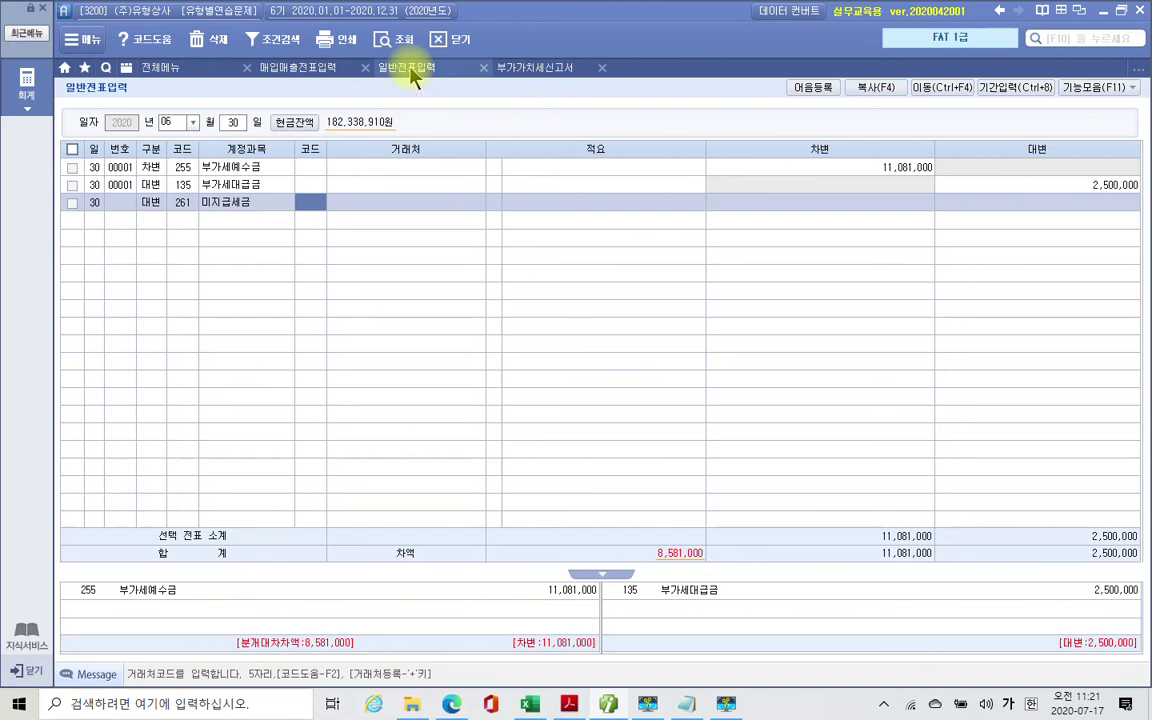
Step: Set 서대문세무서 as the trading partner of the 미지급세금 line
{"action": "type", "text": "세무"}
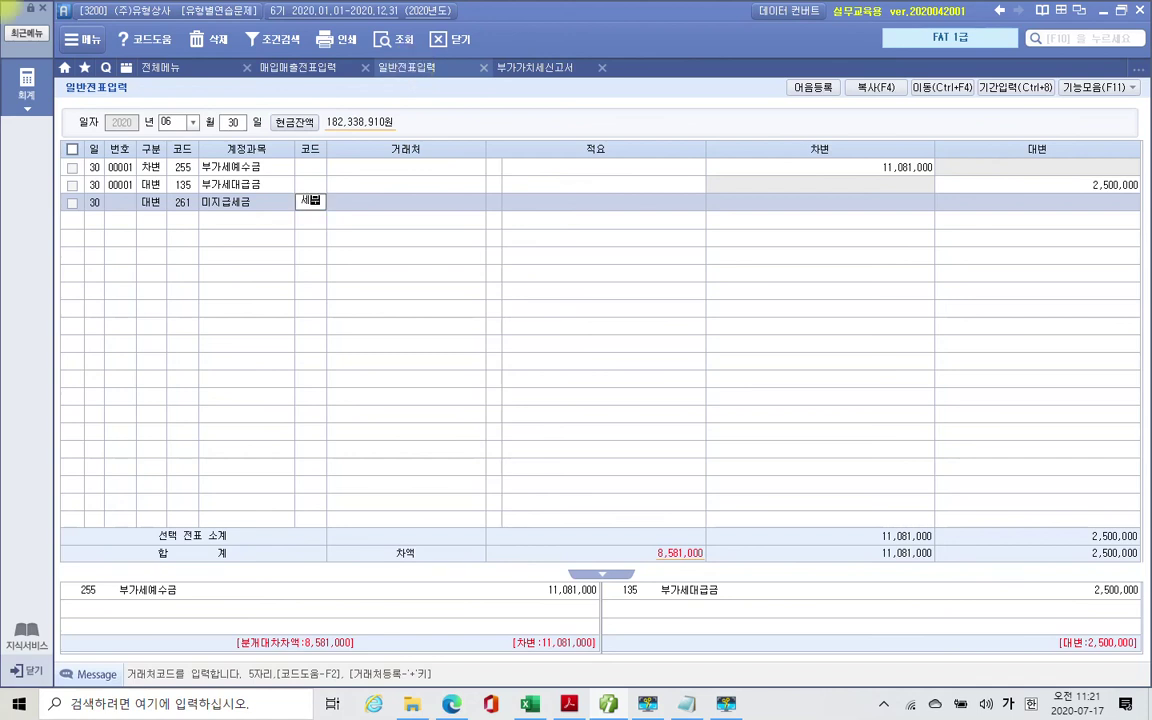
{"action": "key", "text": "Return"}
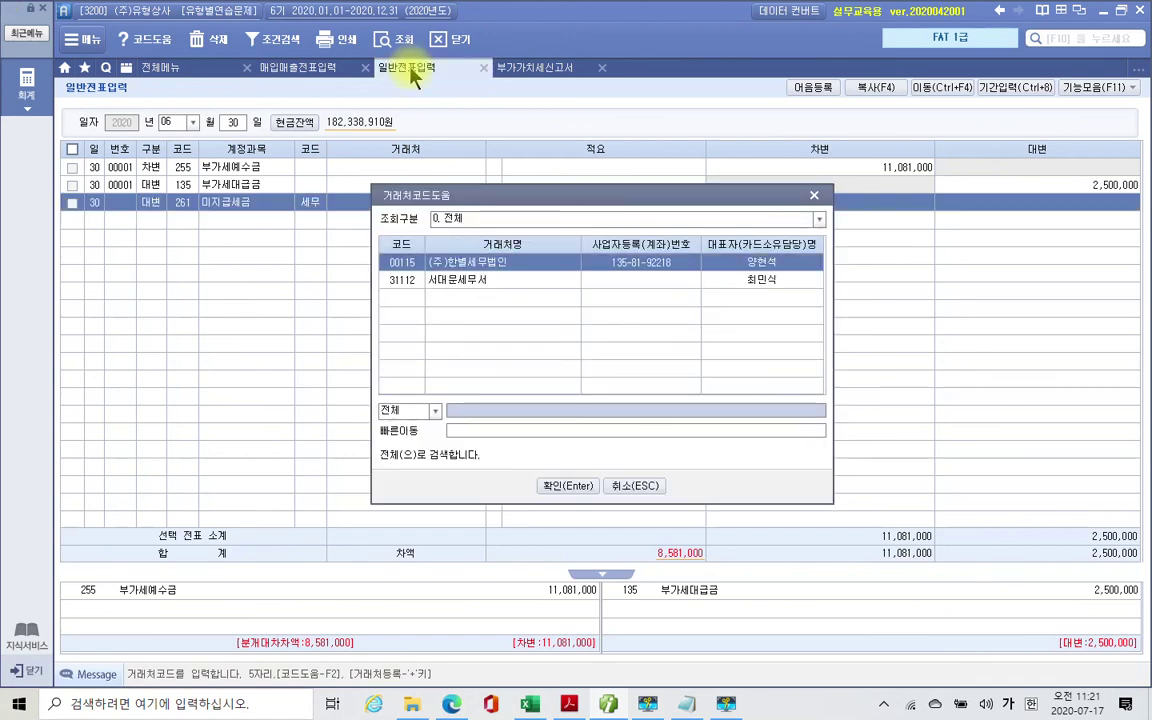
{"action": "key", "text": "Down"}
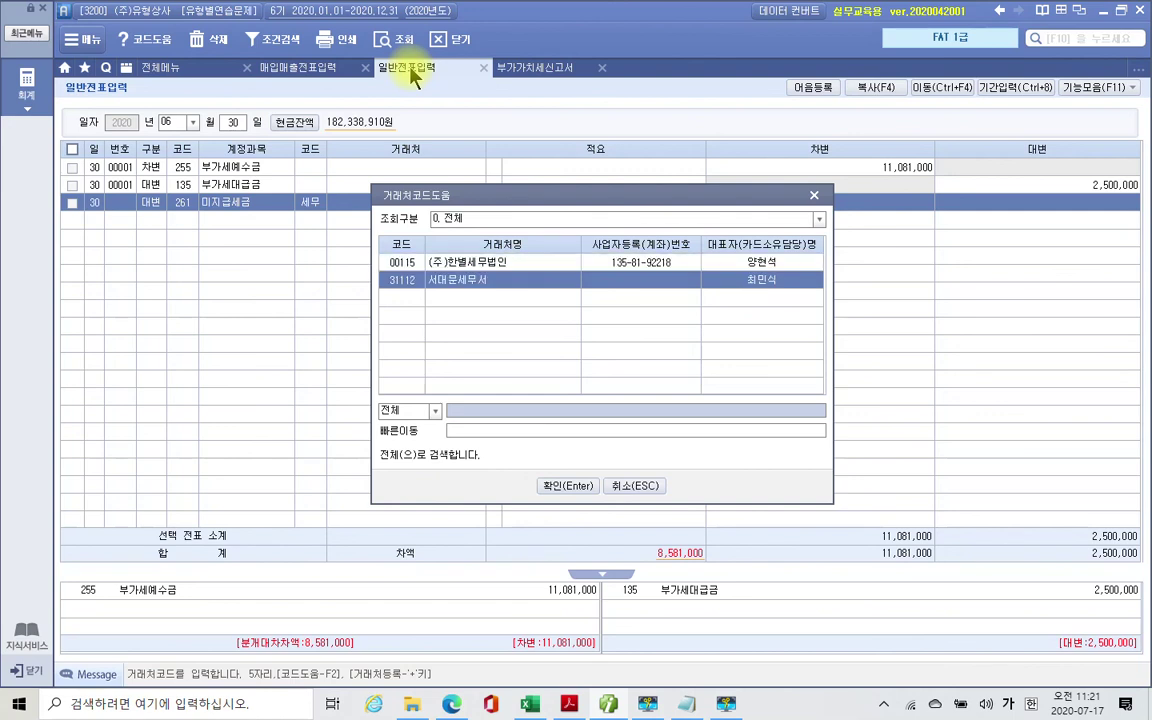
{"action": "key", "text": "Return"}
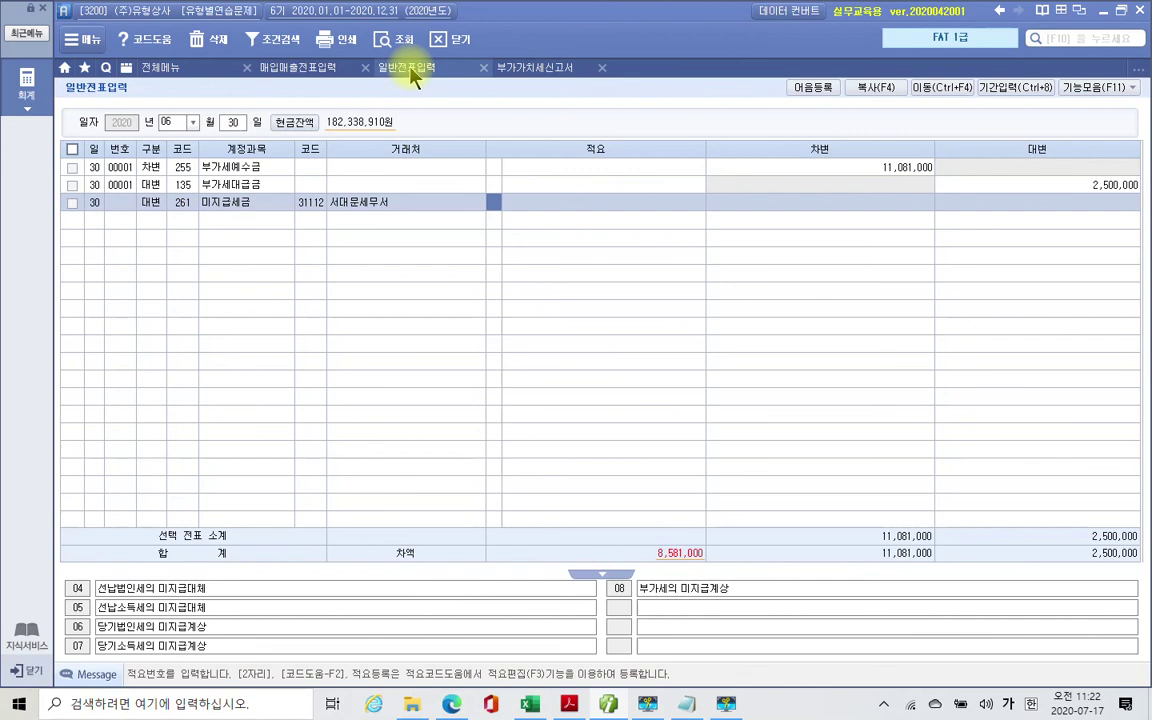
{"action": "left_click", "coordinate": [413, 78]}
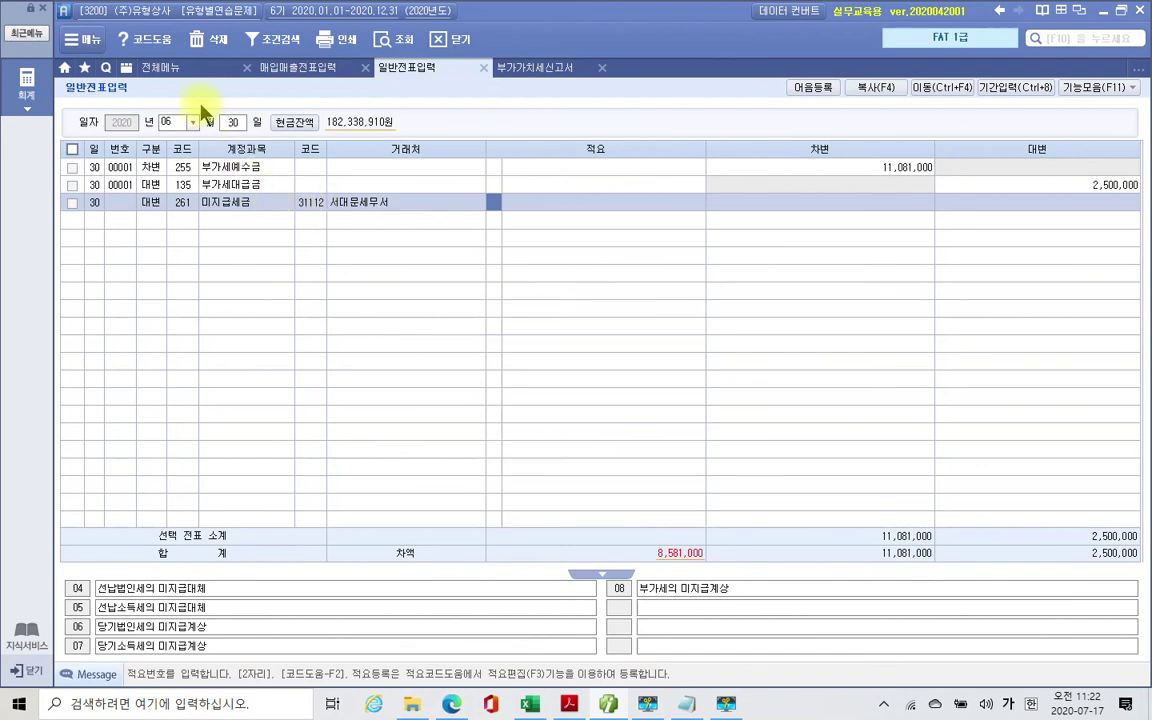
Step: Check the company's tax office (사업장세무서) in 회사등록, close that record and return to the 미지급세금 line in 일반전표입력
{"action": "left_click", "coordinate": [187, 72]}
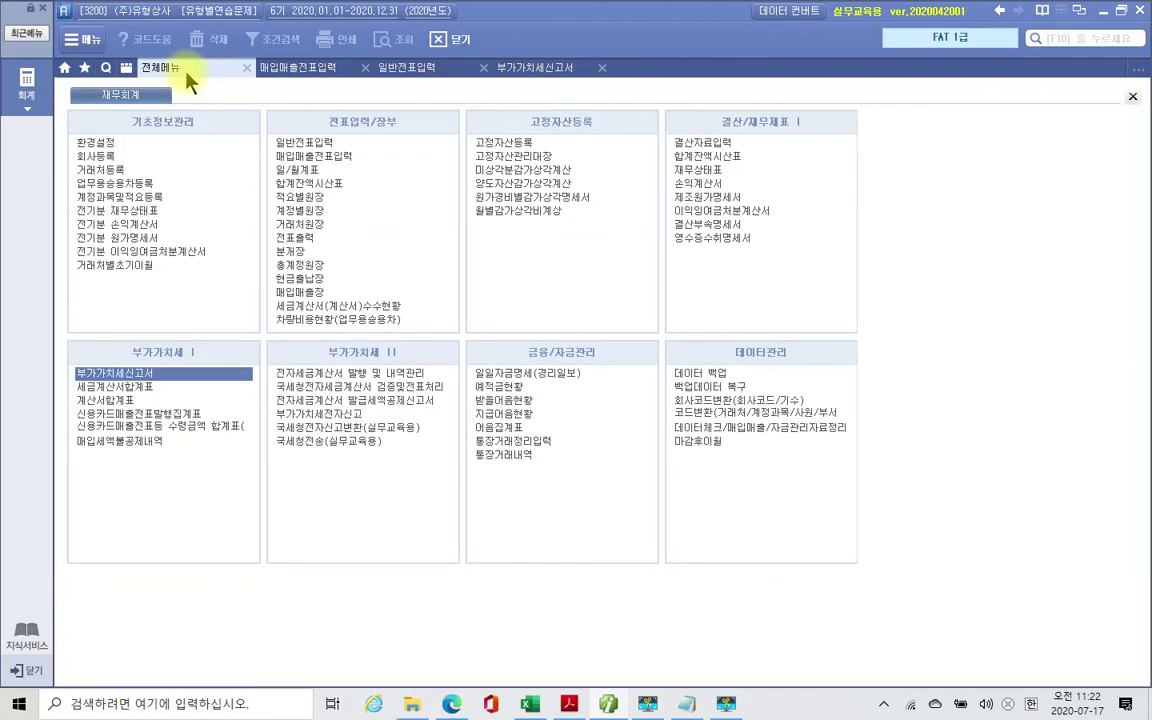
{"action": "left_click", "coordinate": [90, 156]}
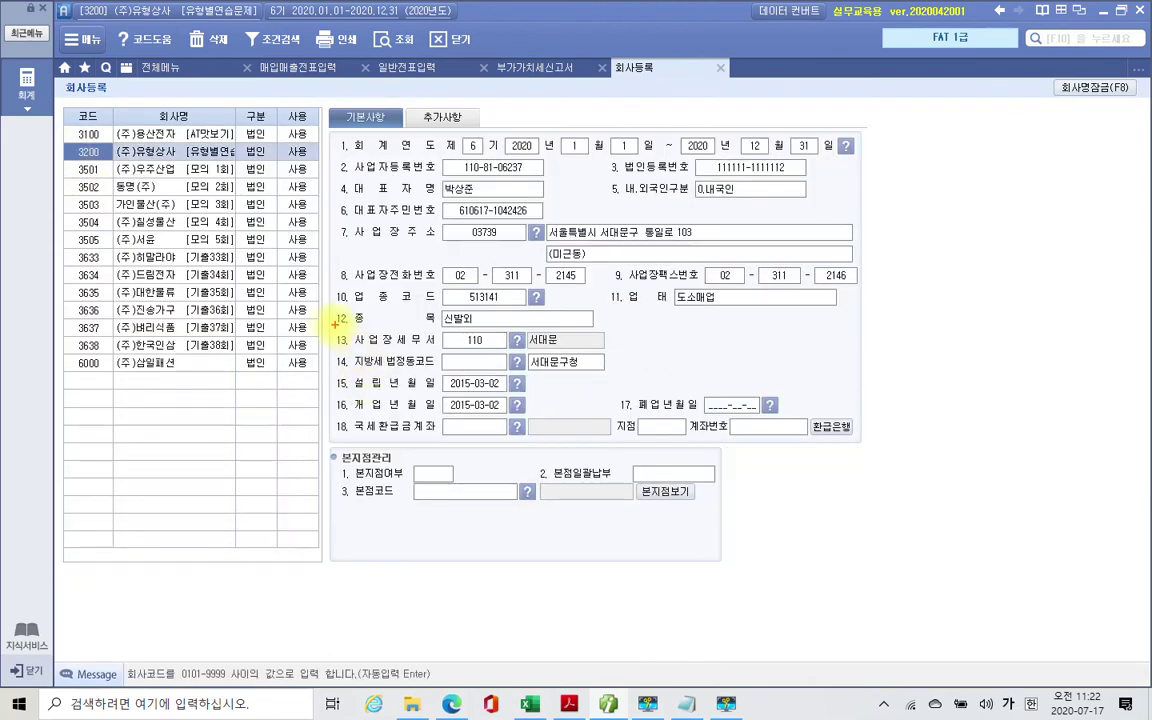
{"action": "left_click_drag", "start_coordinate": [330, 324], "coordinate": [655, 370]}
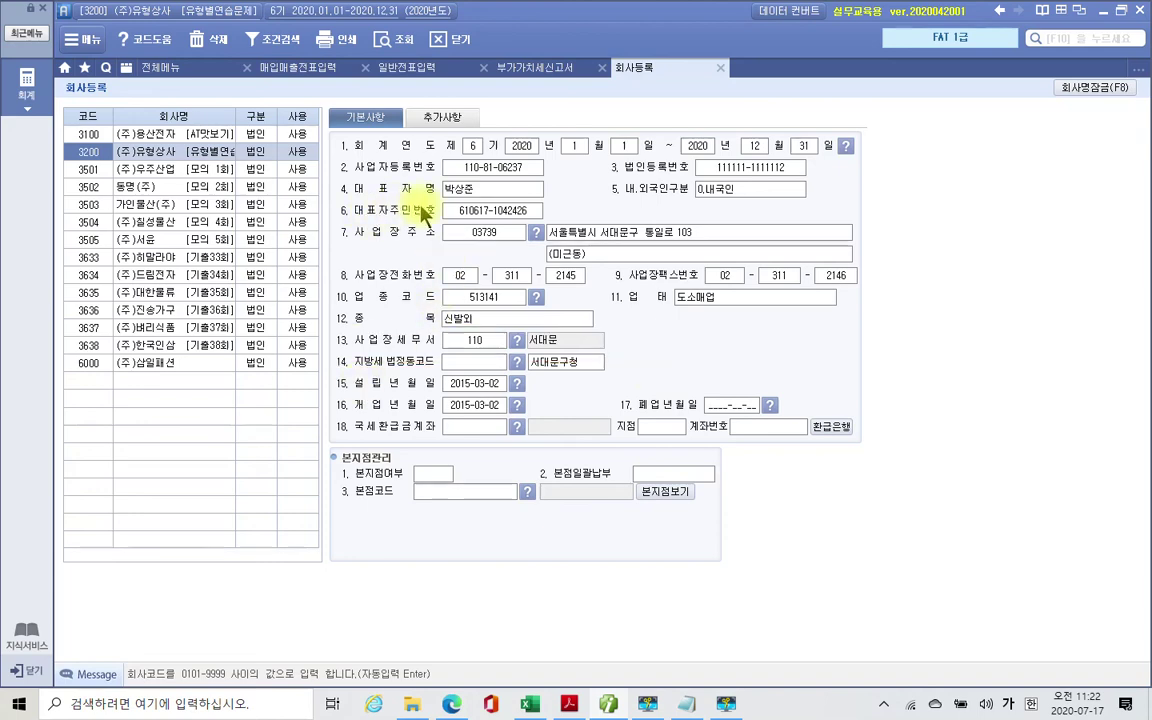
{"action": "left_click", "coordinate": [717, 69]}
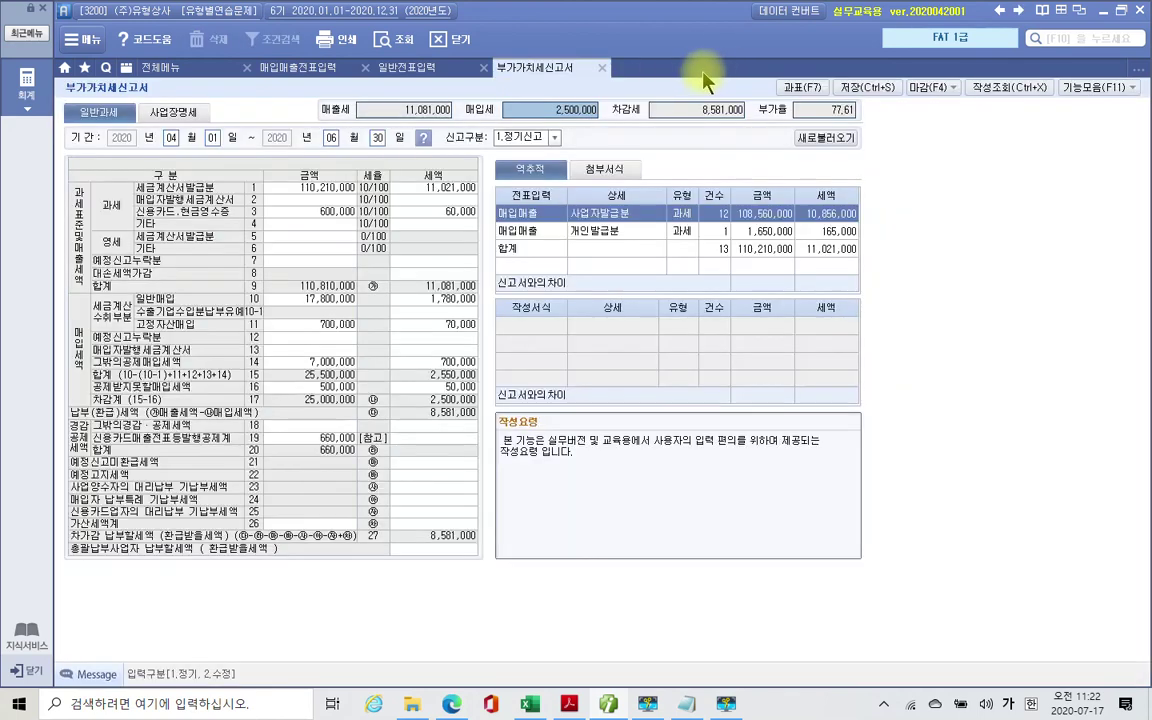
{"action": "left_click", "coordinate": [395, 67]}
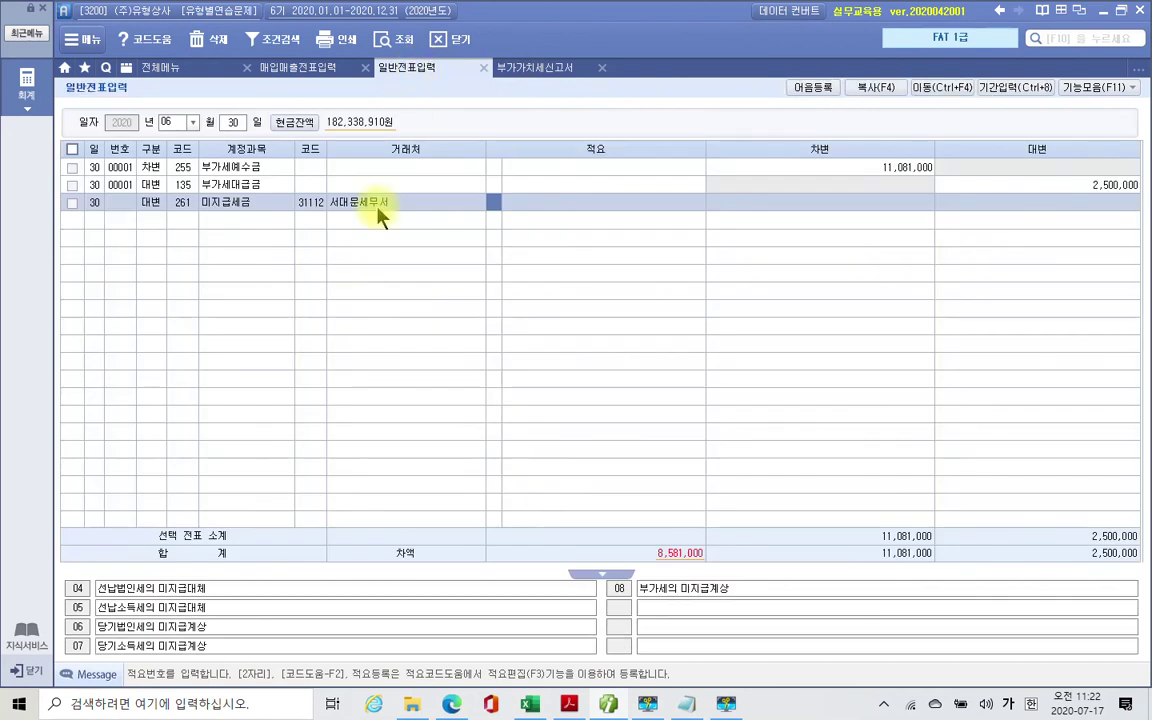
{"action": "left_click", "coordinate": [309, 207]}
{"action": "left_click", "coordinate": [498, 206]}
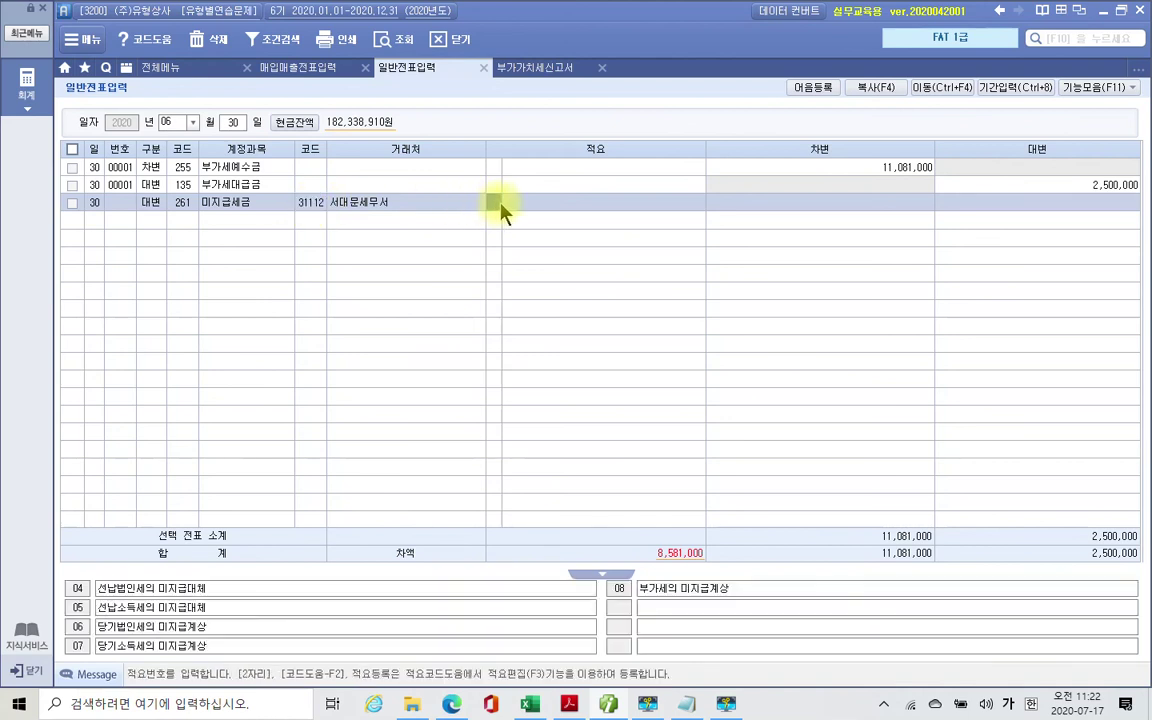
Step: Check the net tax (차감세) in 부가가치세신고서 and enter 8,581,000 as the credit amount of the 미지급세금 line
{"action": "left_click", "coordinate": [1039, 211]}
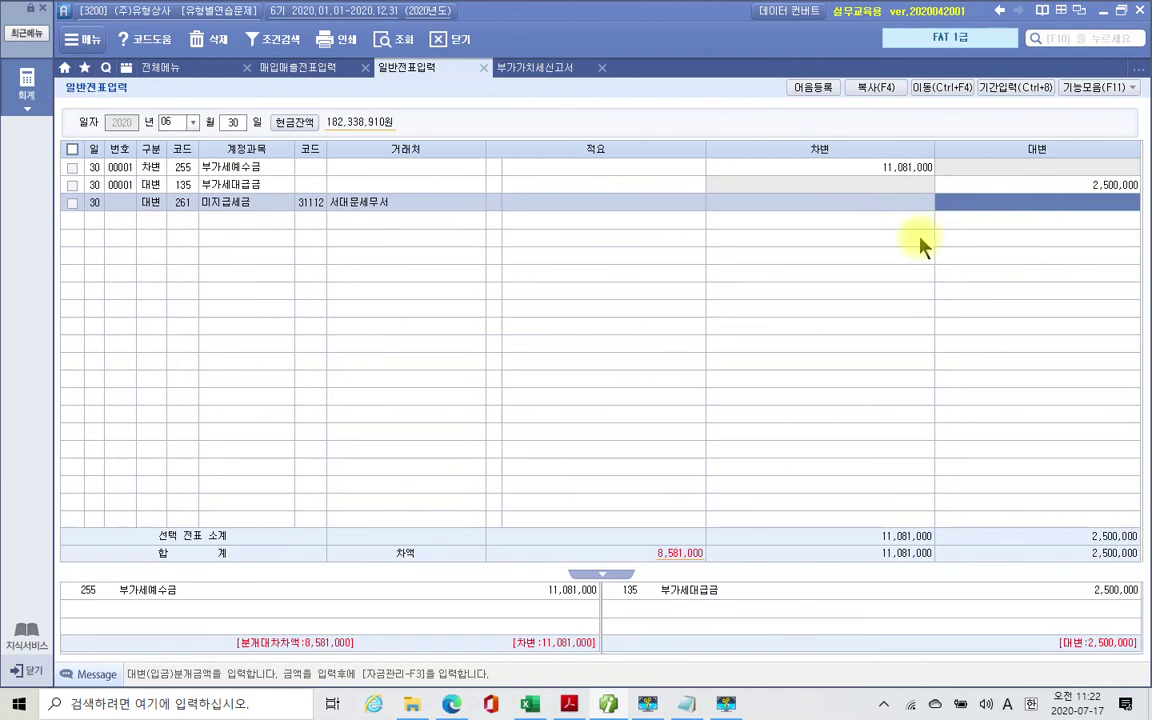
{"action": "left_click", "coordinate": [532, 67]}
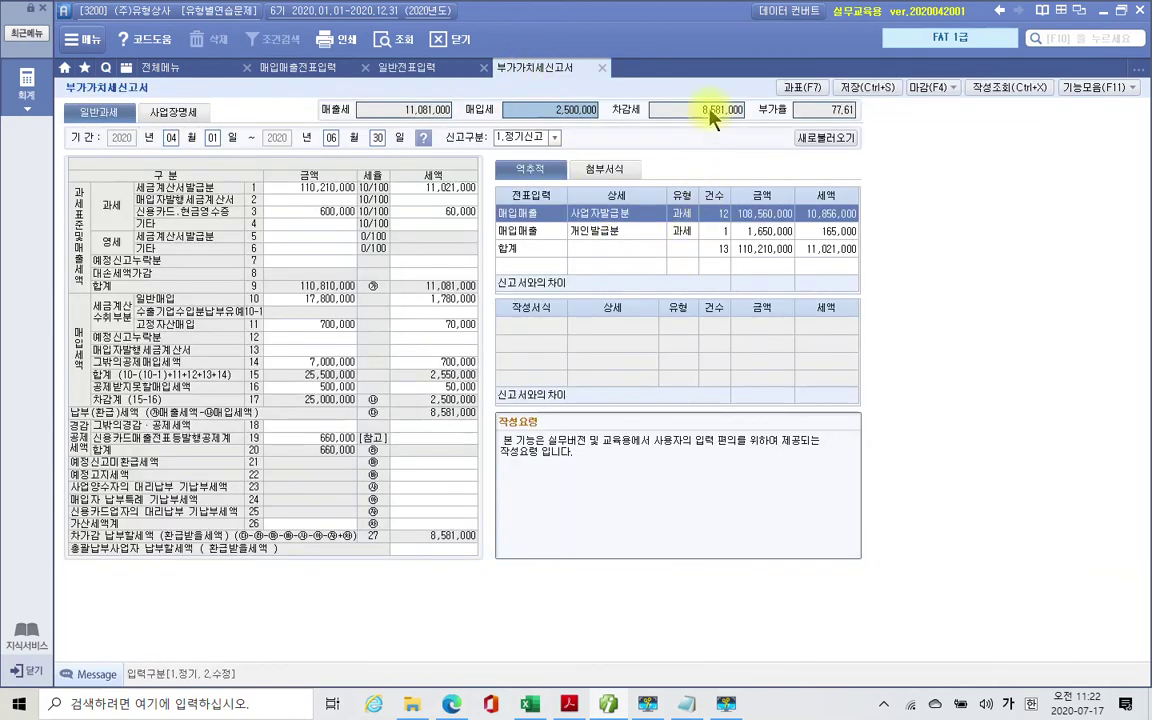
{"action": "left_click", "coordinate": [712, 117]}
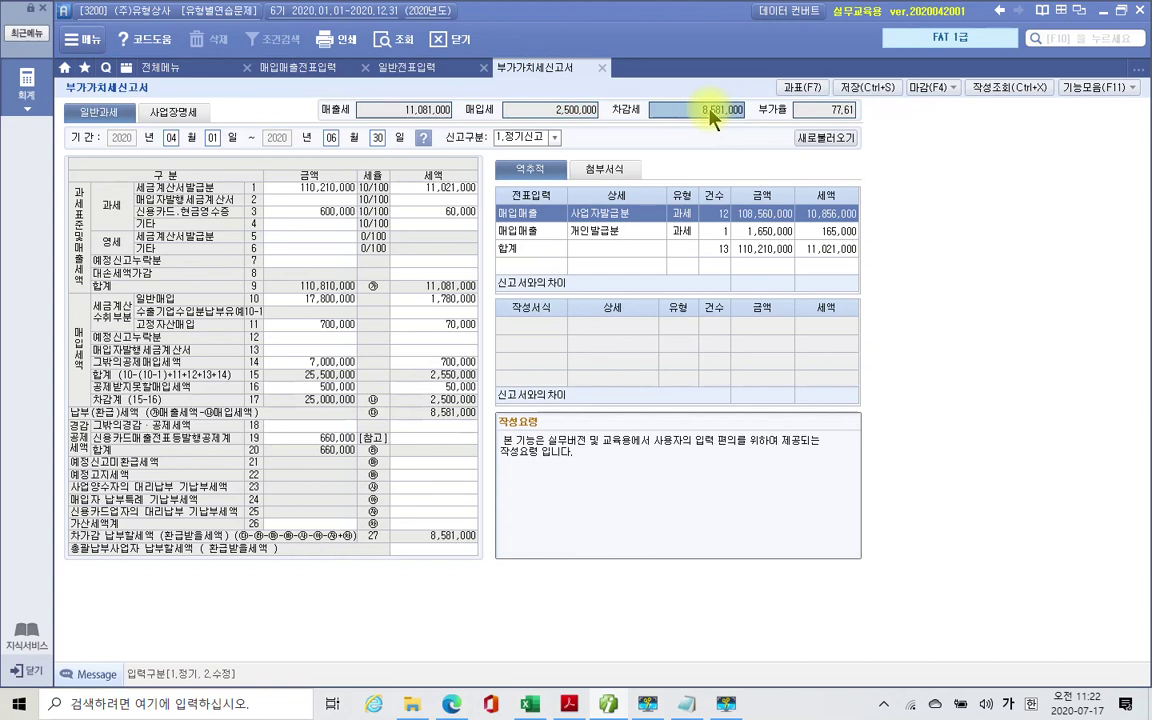
{"action": "left_click", "coordinate": [415, 68]}
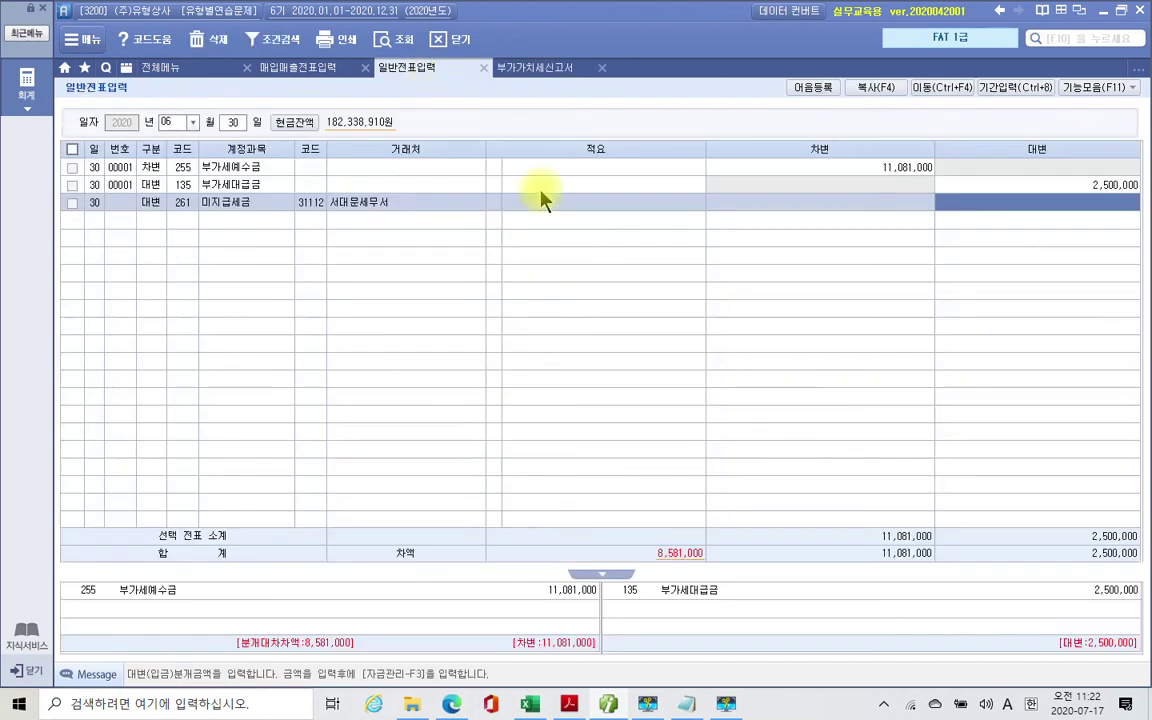
{"action": "key", "text": "space"}
{"action": "key", "text": "Return"}
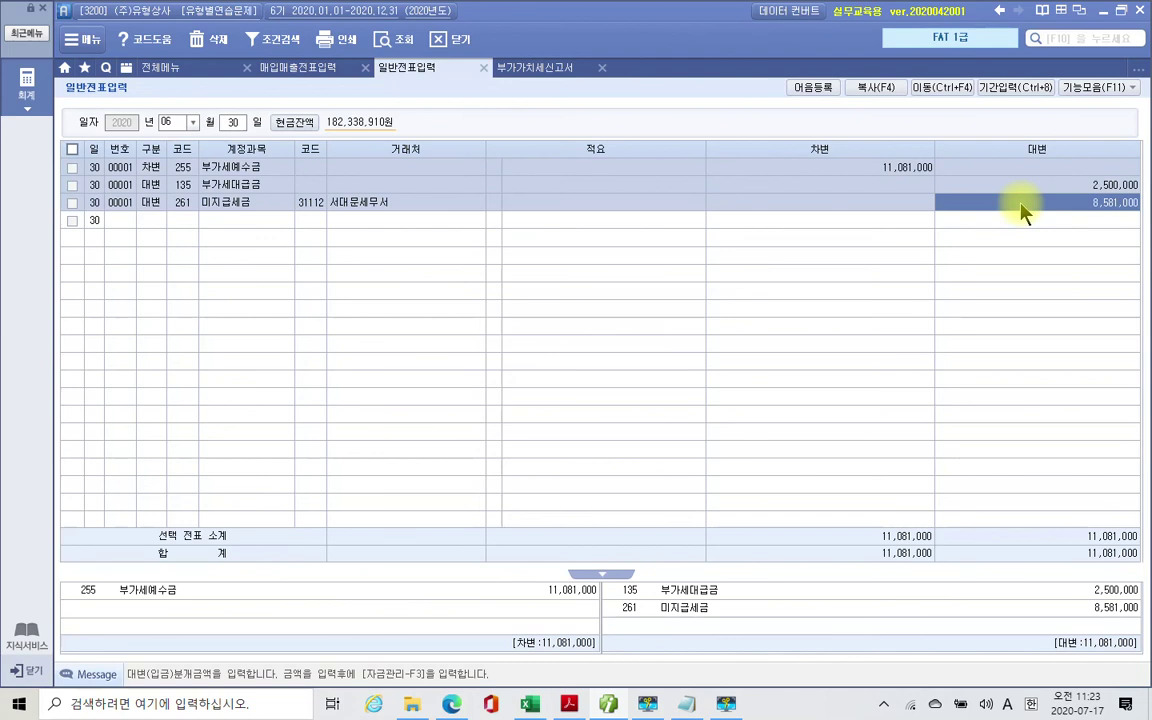
{"action": "key", "text": "Return"}
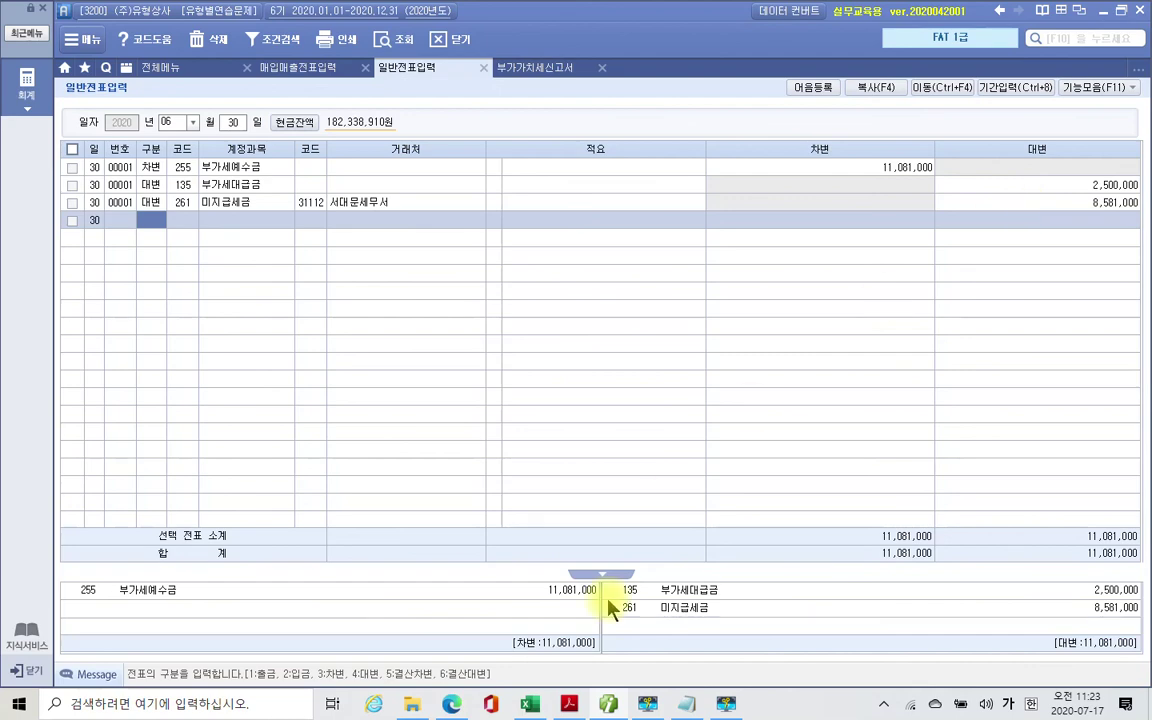
Step: Read the July 25 VAT payment exercise in the Acrobat Reader PDF and set the 일반전표입력 date to month 07, day 25
{"action": "left_click", "coordinate": [569, 704]}
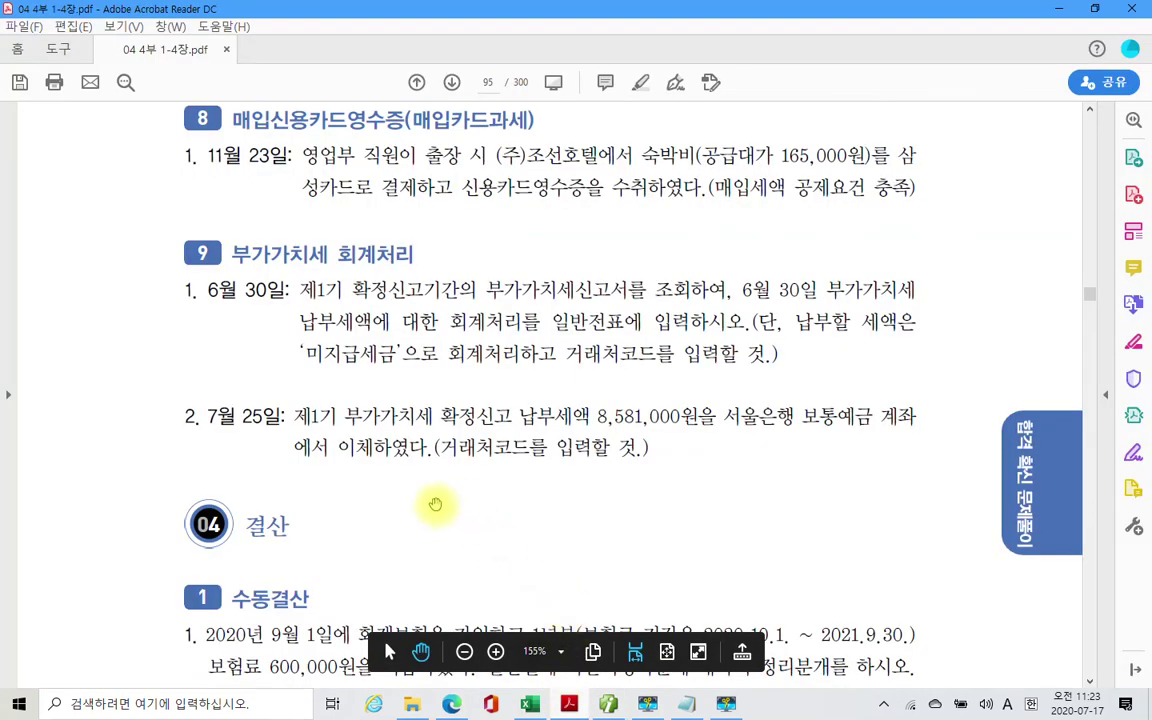
{"action": "scroll", "coordinate": [431, 505], "scroll_direction": "down", "scroll_amount": 1}
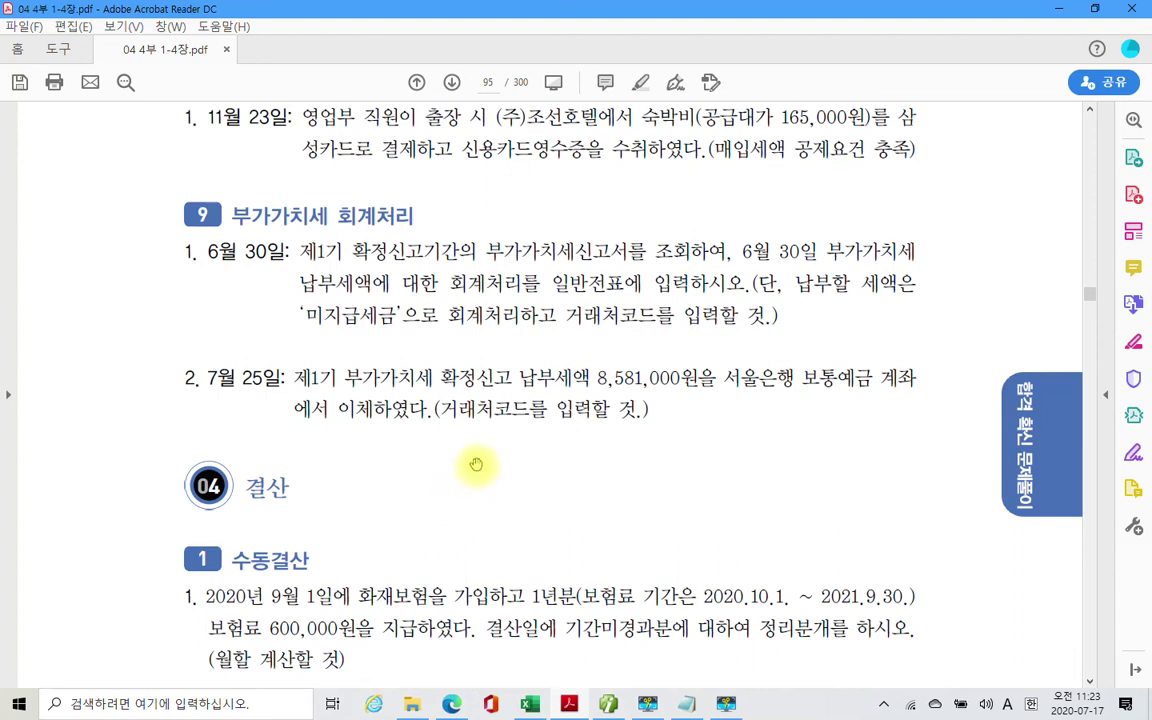
{"action": "left_click", "coordinate": [607, 705]}
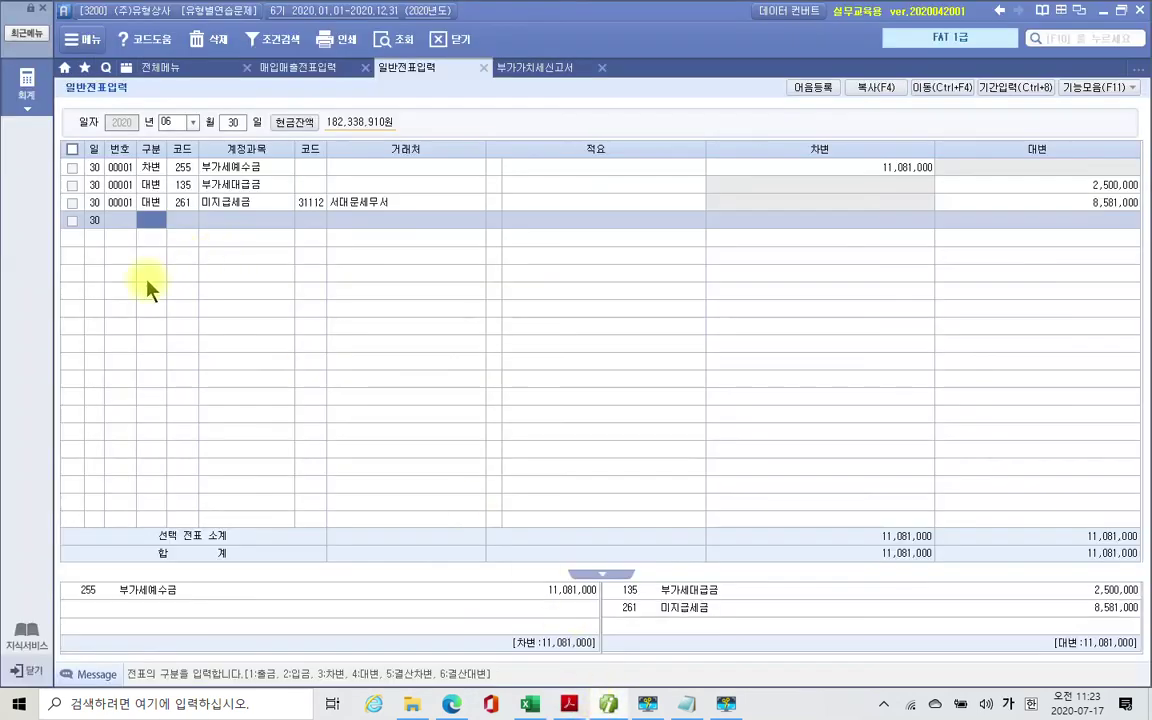
{"action": "left_click", "coordinate": [173, 122]}
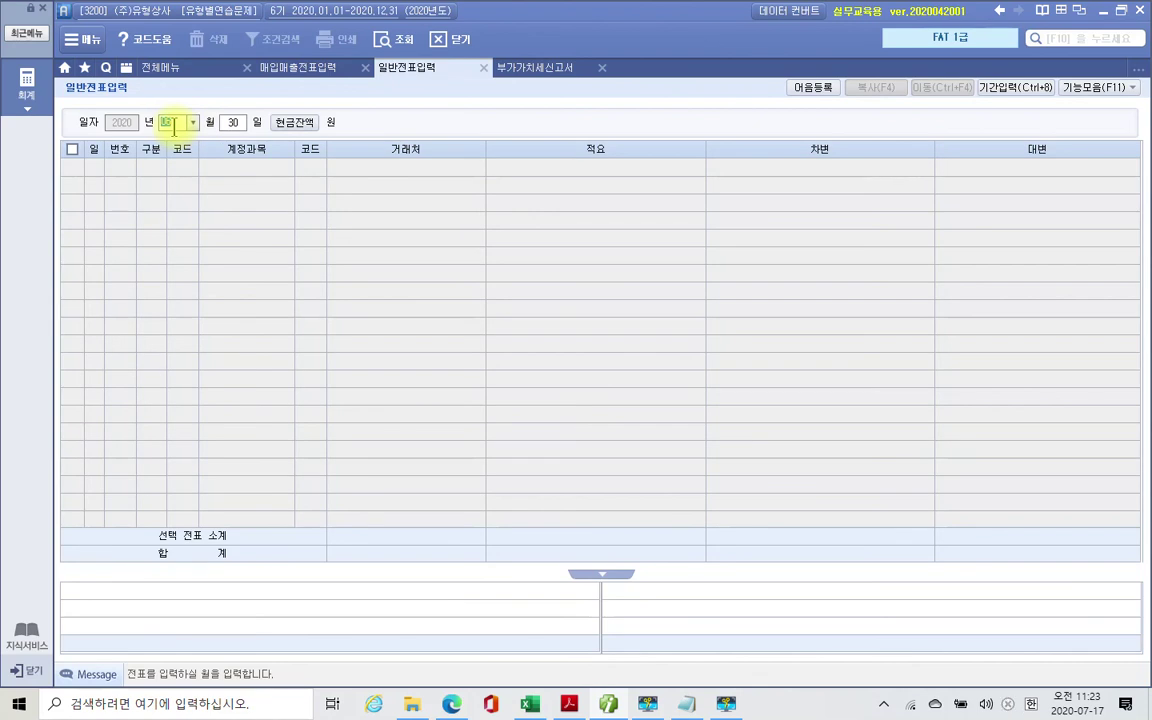
{"action": "type", "text": "7"}
{"action": "key", "text": "Return"}
{"action": "type", "text": "25"}
{"action": "key", "text": "Return"}
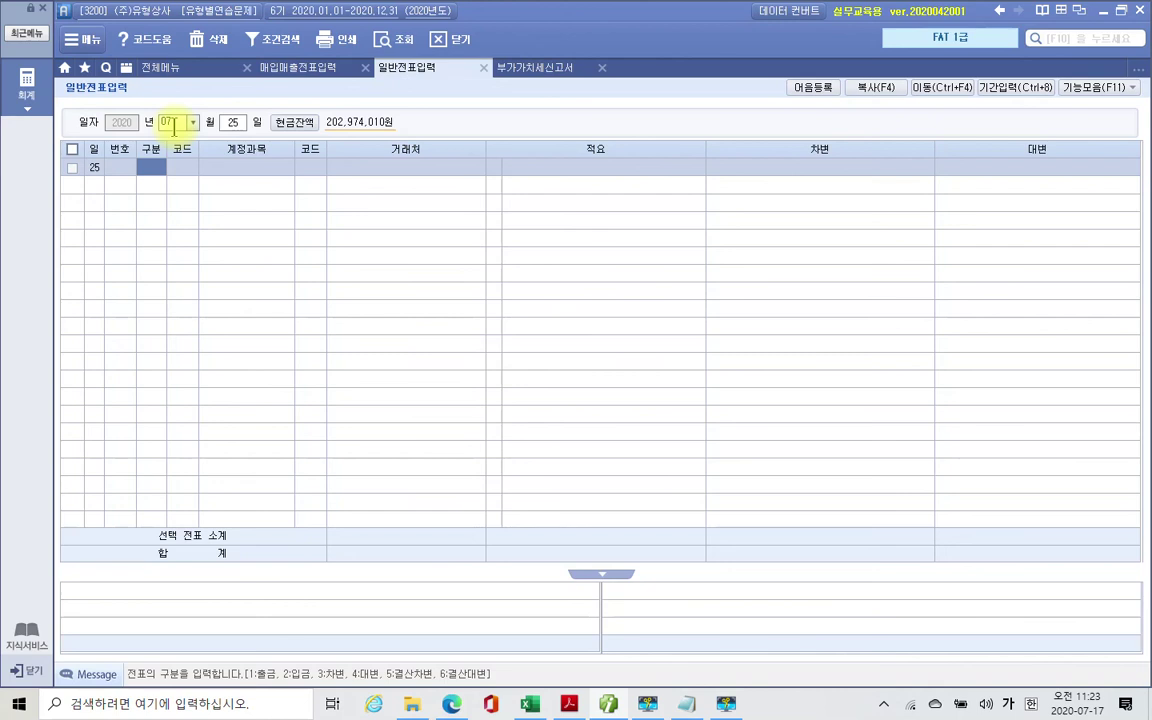
Step: Start the July 25 voucher with a type 3 차변 line using account 261 미지급세금
{"action": "type", "text": "3"}
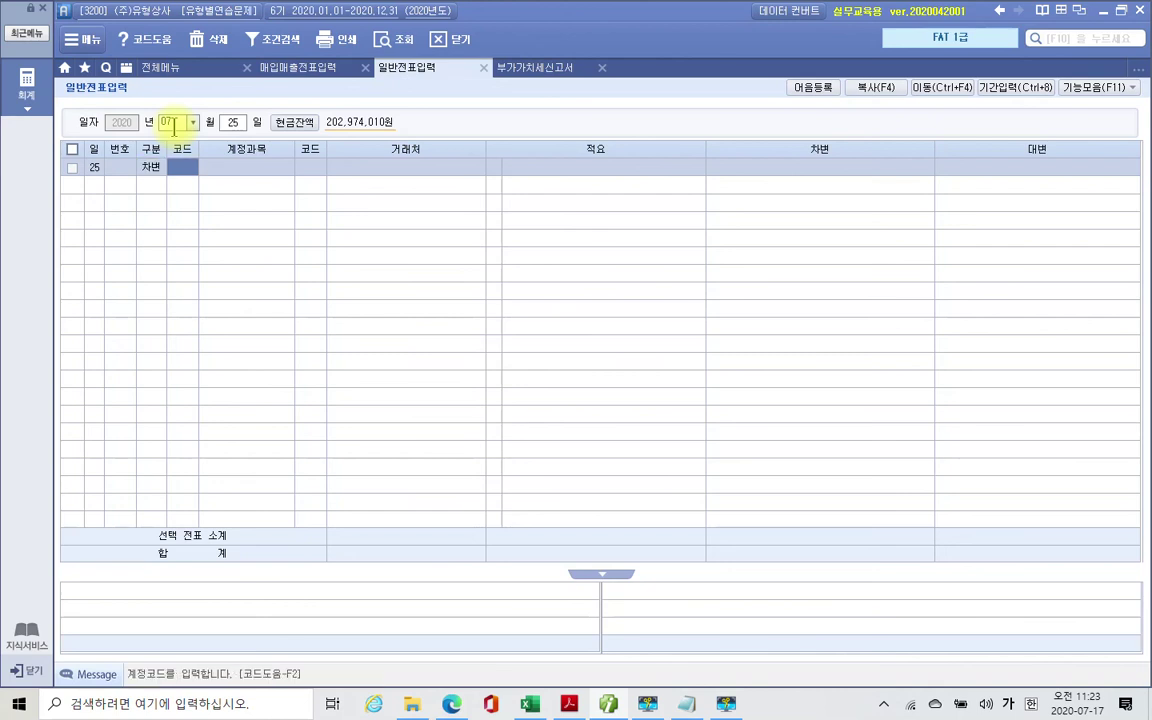
{"action": "type", "text": "미지"}
{"action": "key", "text": "Return"}
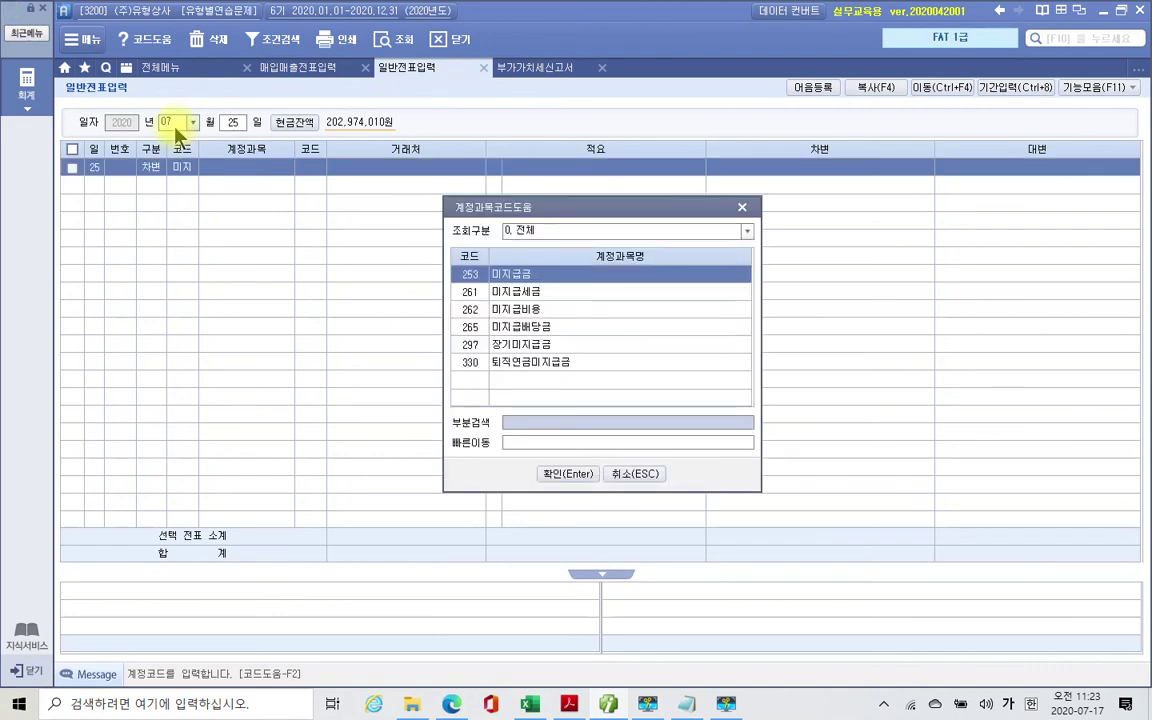
{"action": "key", "text": "Down"}
{"action": "key", "text": "Return"}
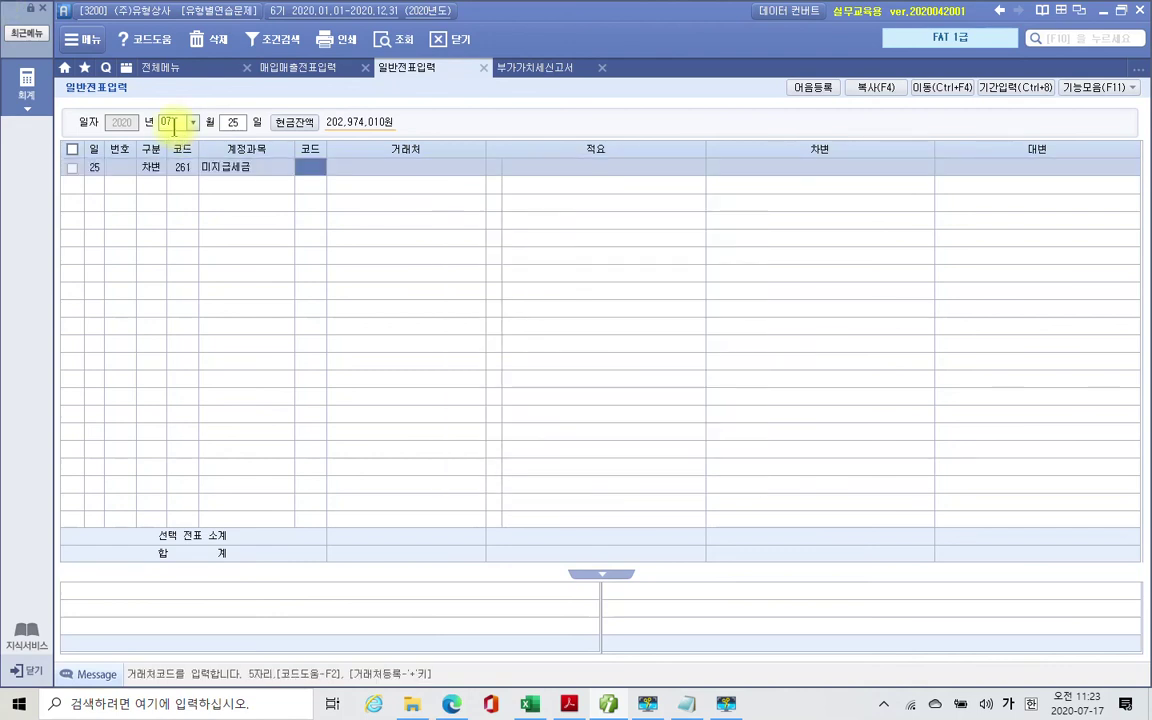
Step: Set 서대문세무서 as the trading partner of the 미지급세금 line and enter 8,581,000 as its debit amount
{"action": "type", "text": "31112"}
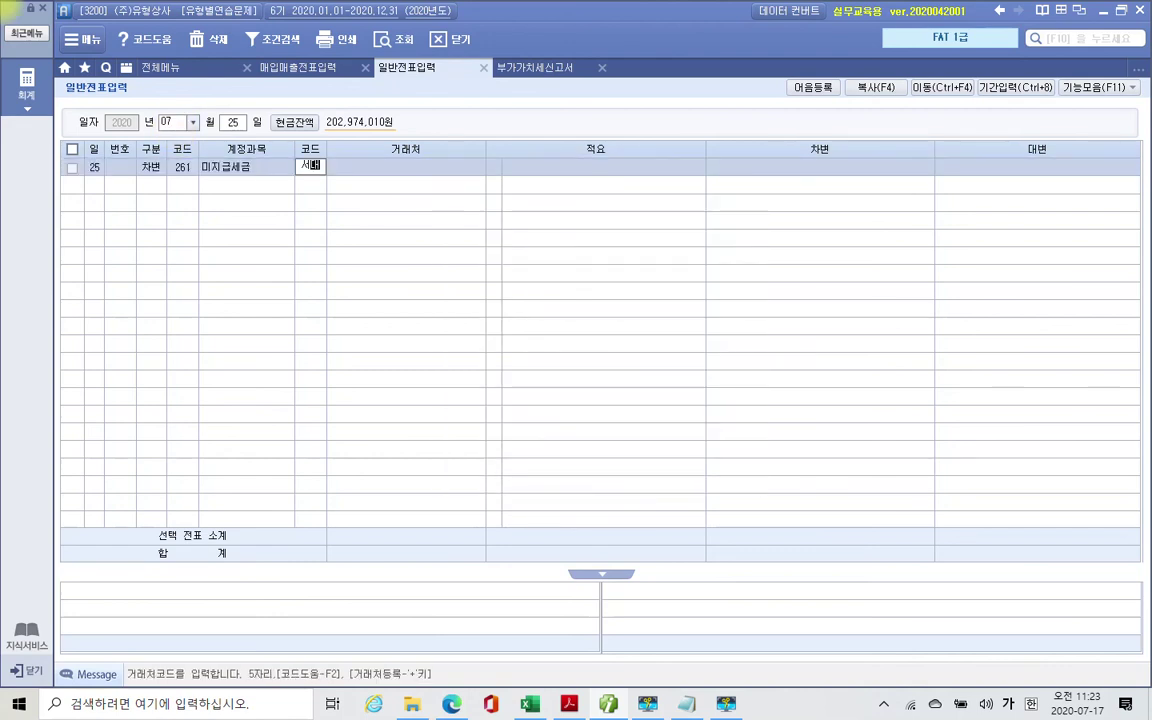
{"action": "key", "text": "Return"}
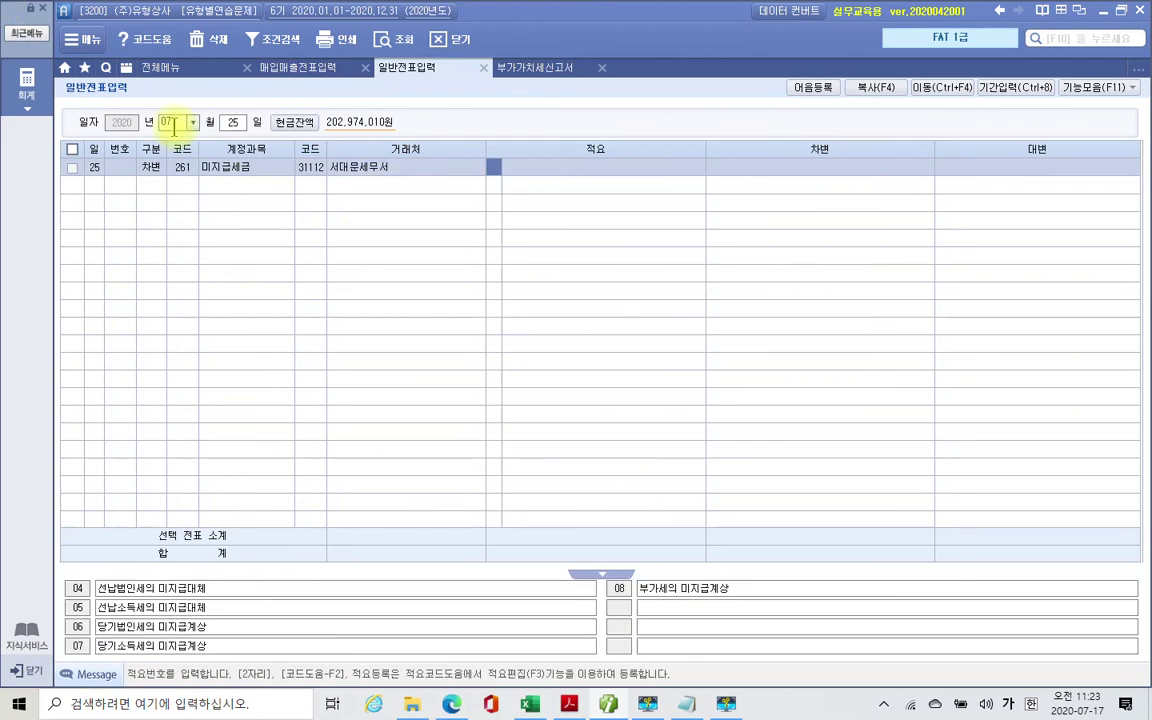
{"action": "key", "text": "Return"}
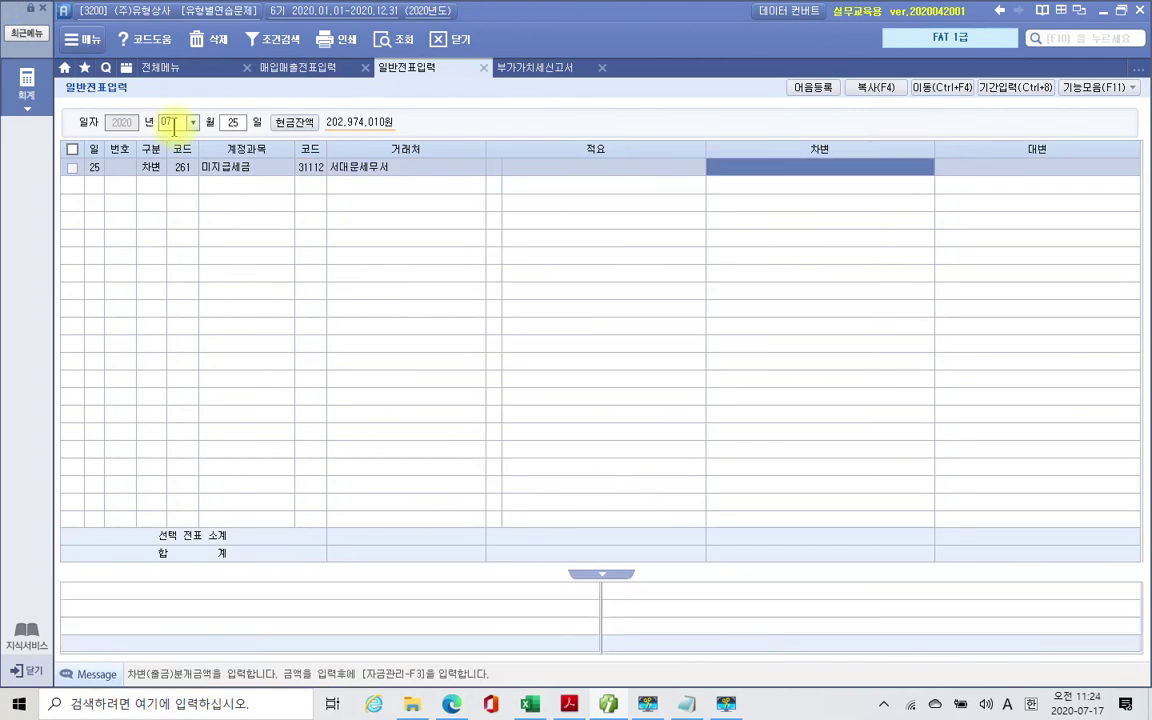
{"action": "type", "text": "8581000"}
{"action": "key", "text": "Return"}
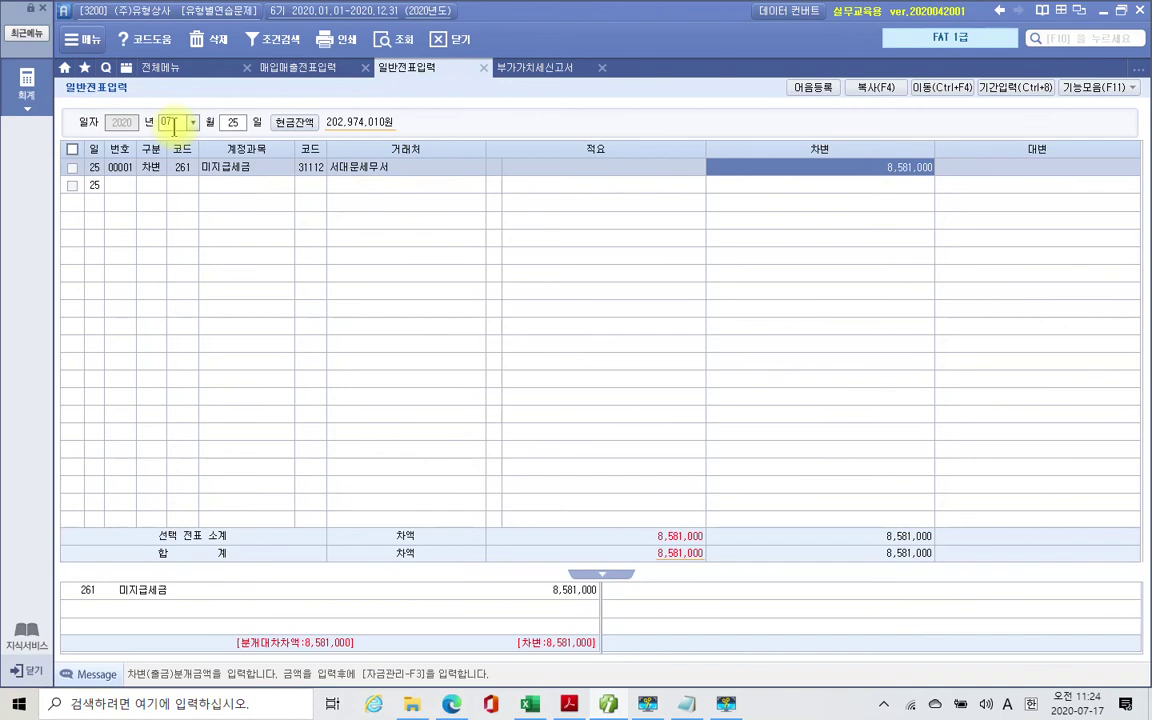
{"action": "key", "text": "Return"}
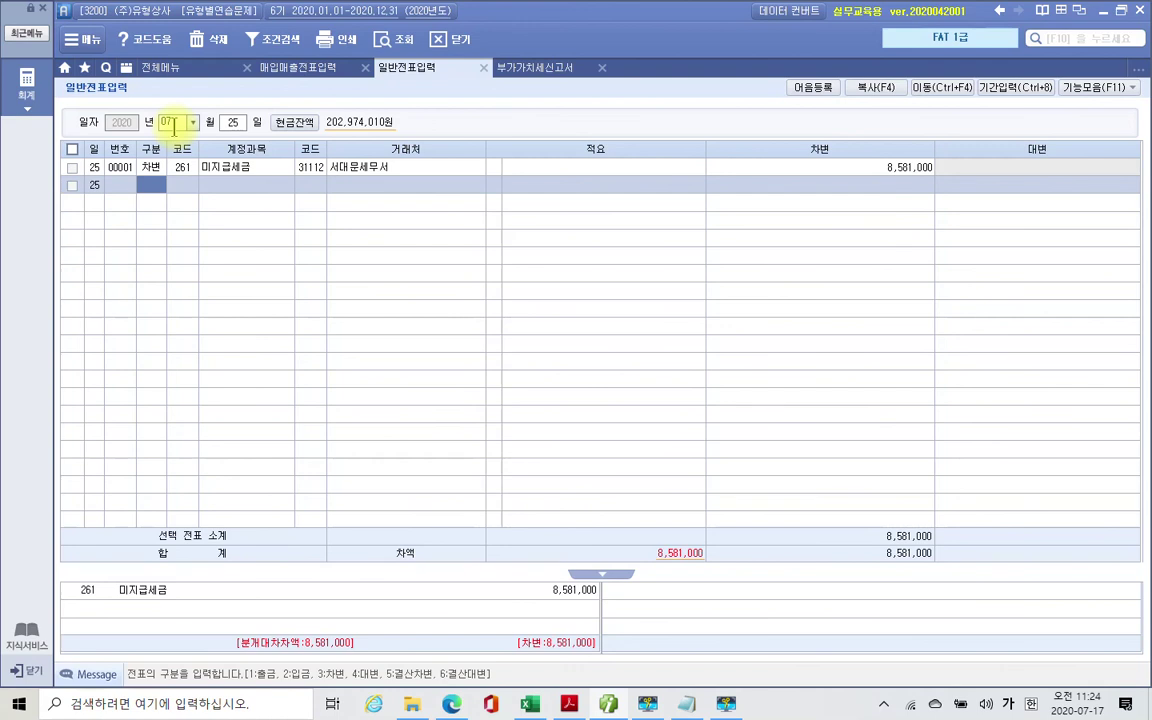
Step: Add a type 4 대변 line with account 103 보통예금, trading partner 서울은행 and a credit amount of 8,581,000
{"action": "type", "text": "4103"}
{"action": "key", "text": "Return"}
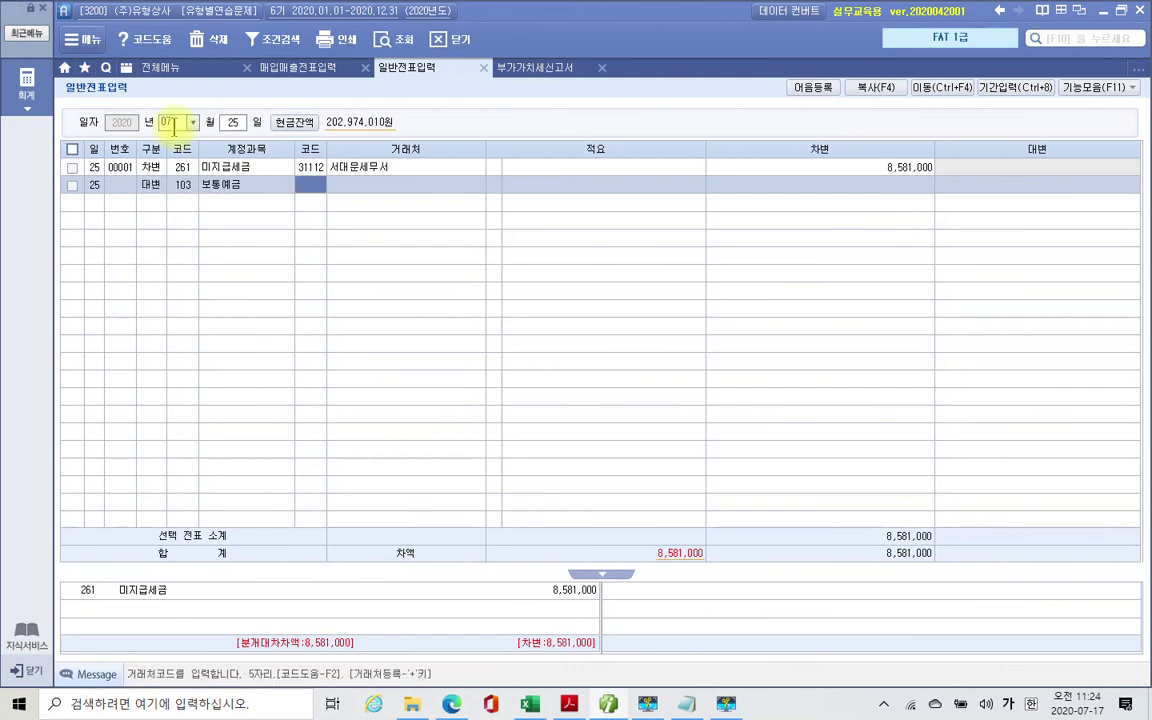
{"action": "type", "text": "98001"}
{"action": "key", "text": "Return"}
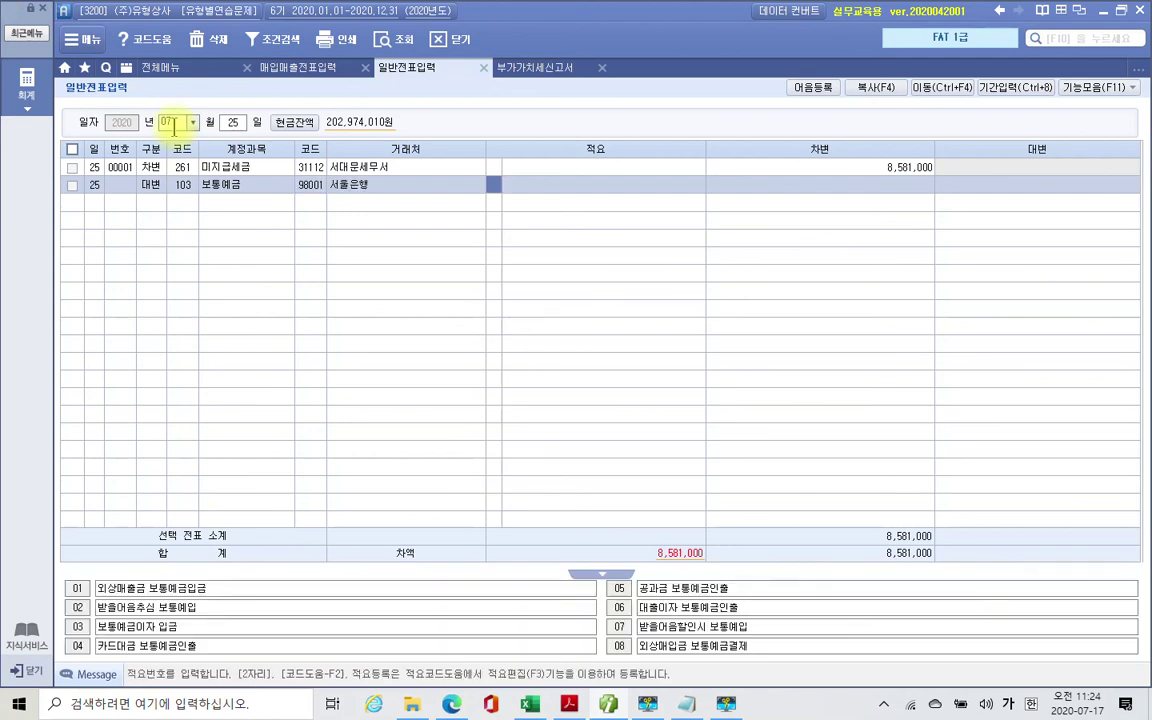
{"action": "key", "text": "Return"}
{"action": "key", "text": "Return"}
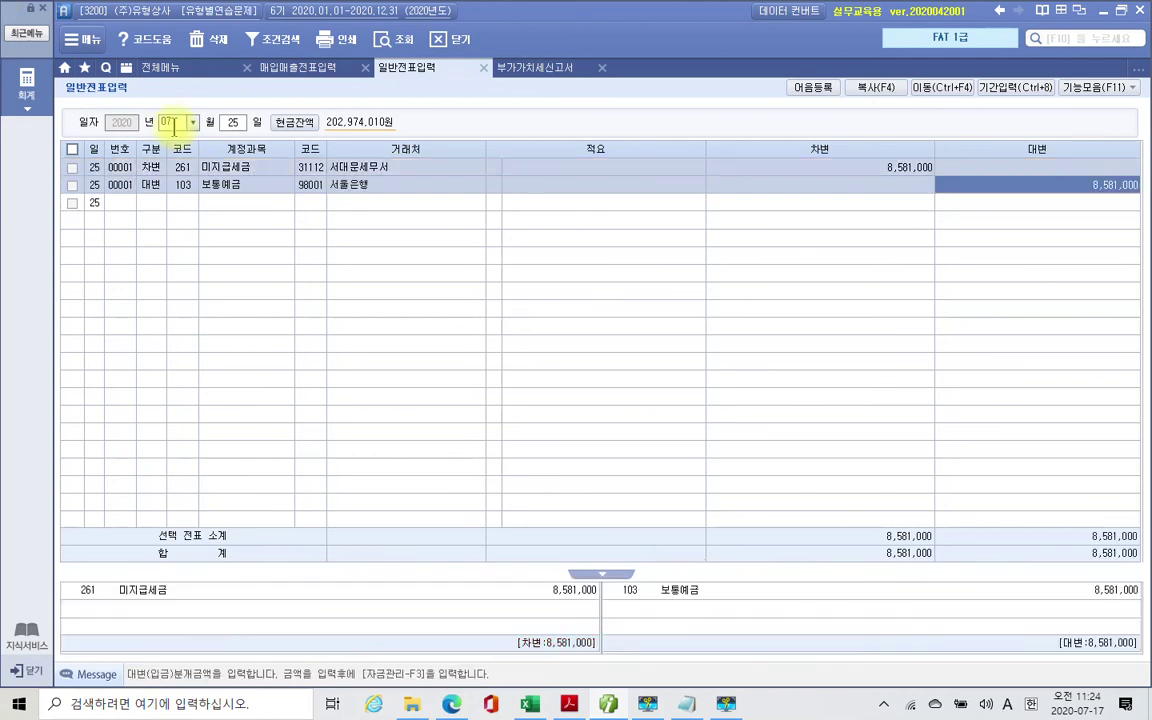